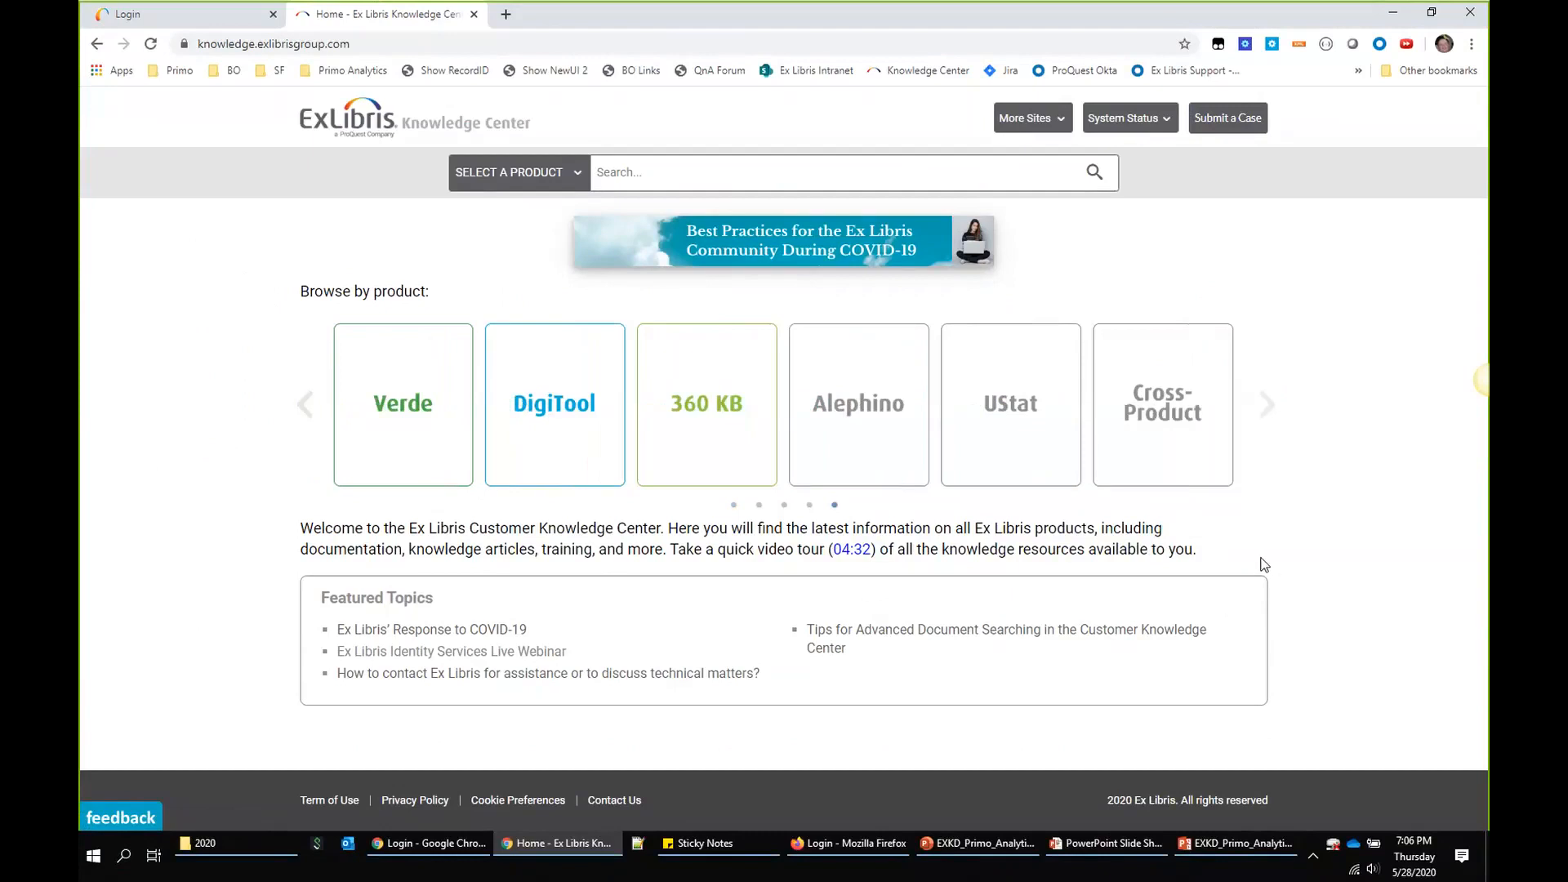
Step: Open the 2020 Knowledge Days page from the Knowledge Days - ELUNA topic under Cross-Product conferences and seminars
left_click(304, 412)
left_click(304, 418)
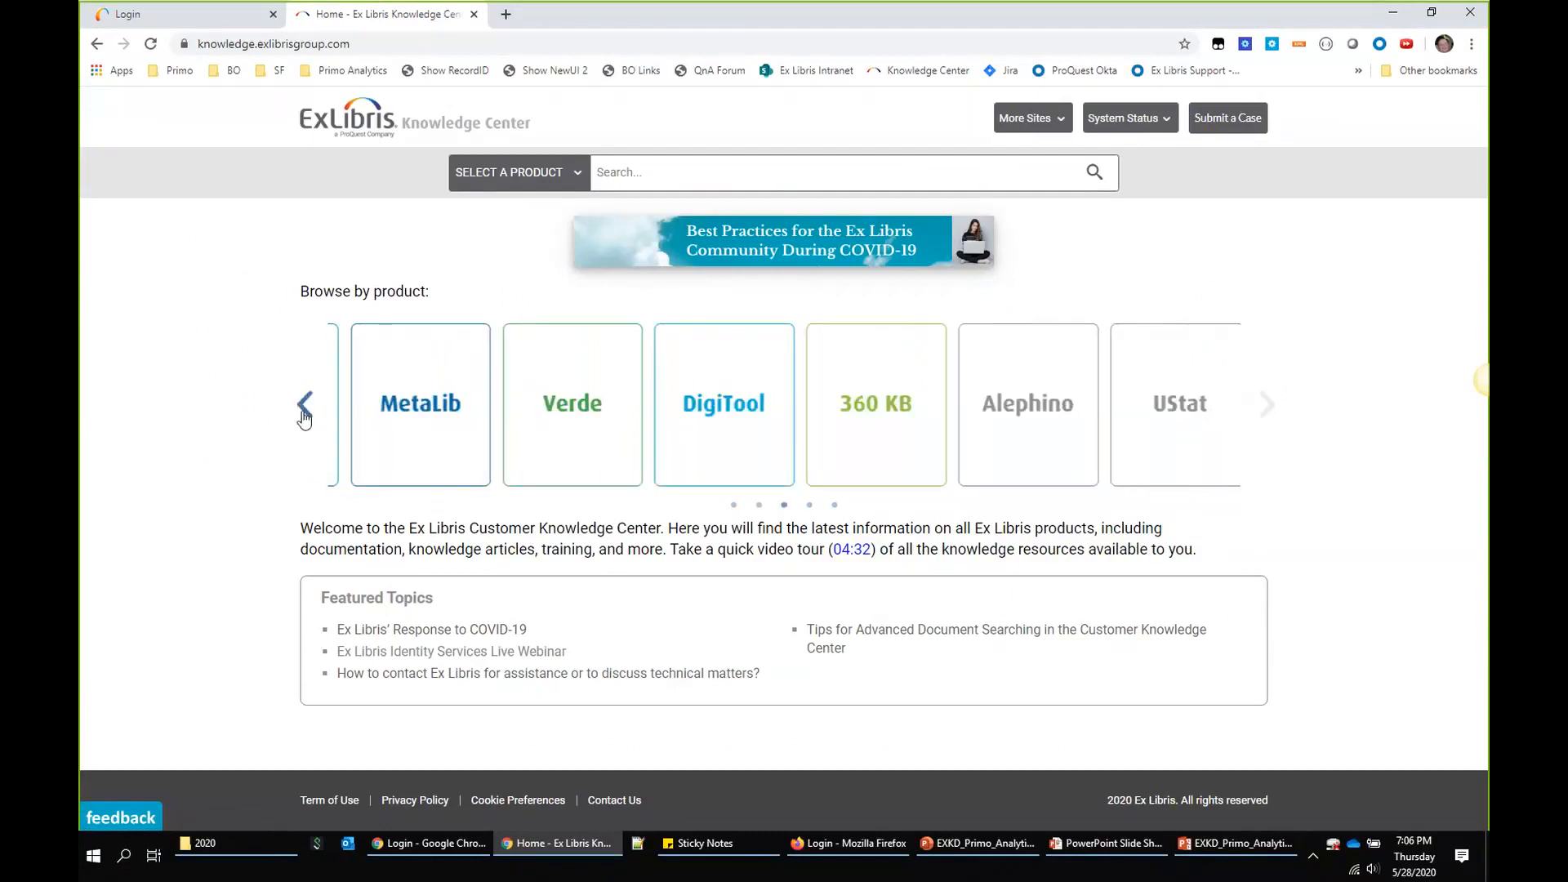
left_click(1270, 413)
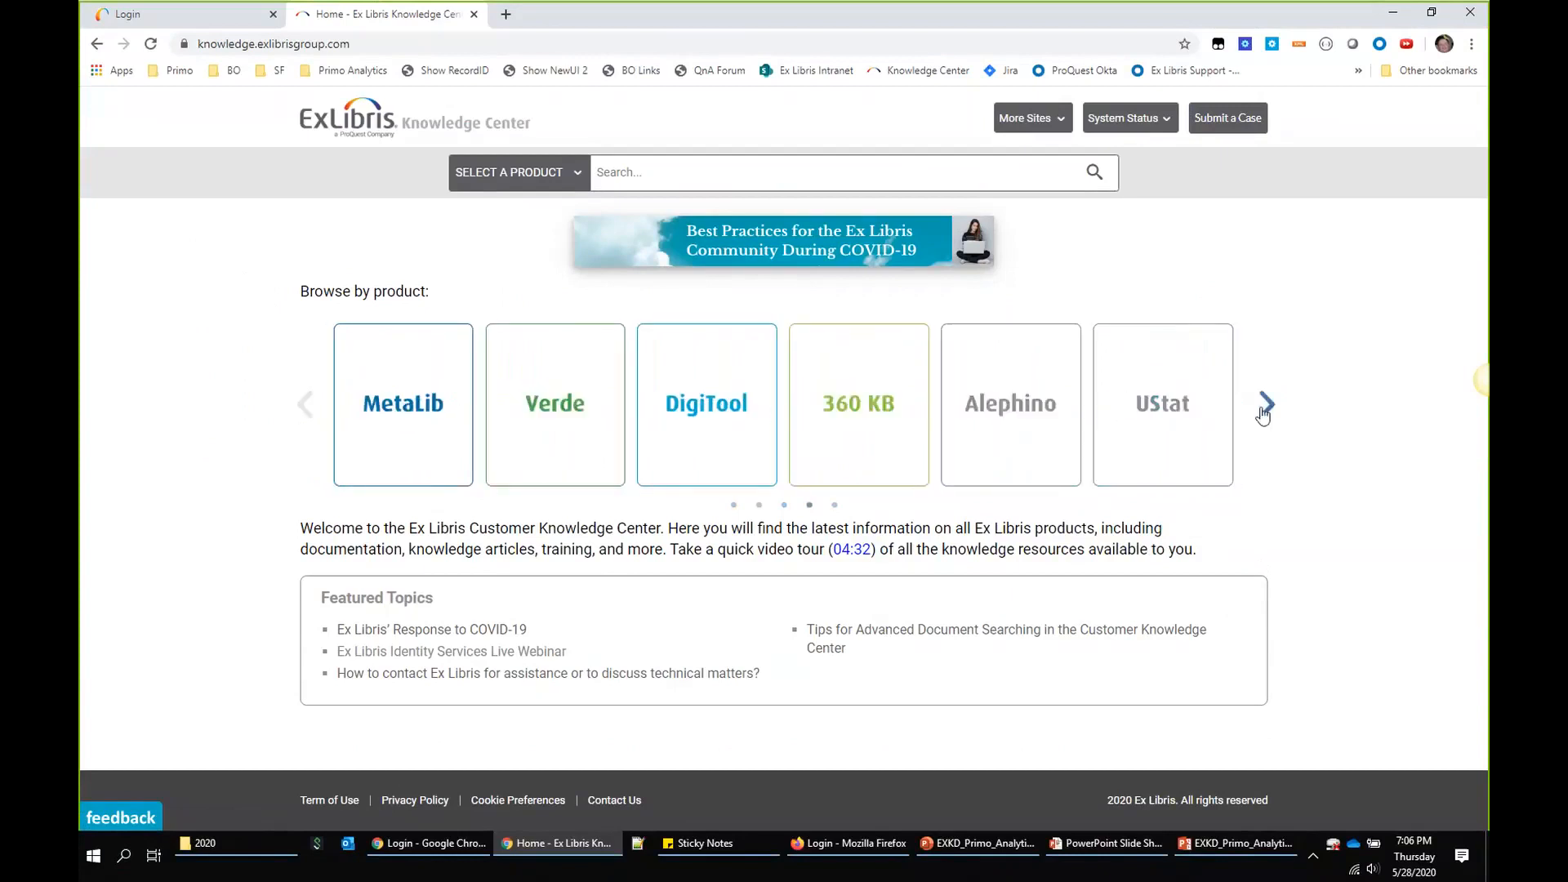
left_click(1264, 408)
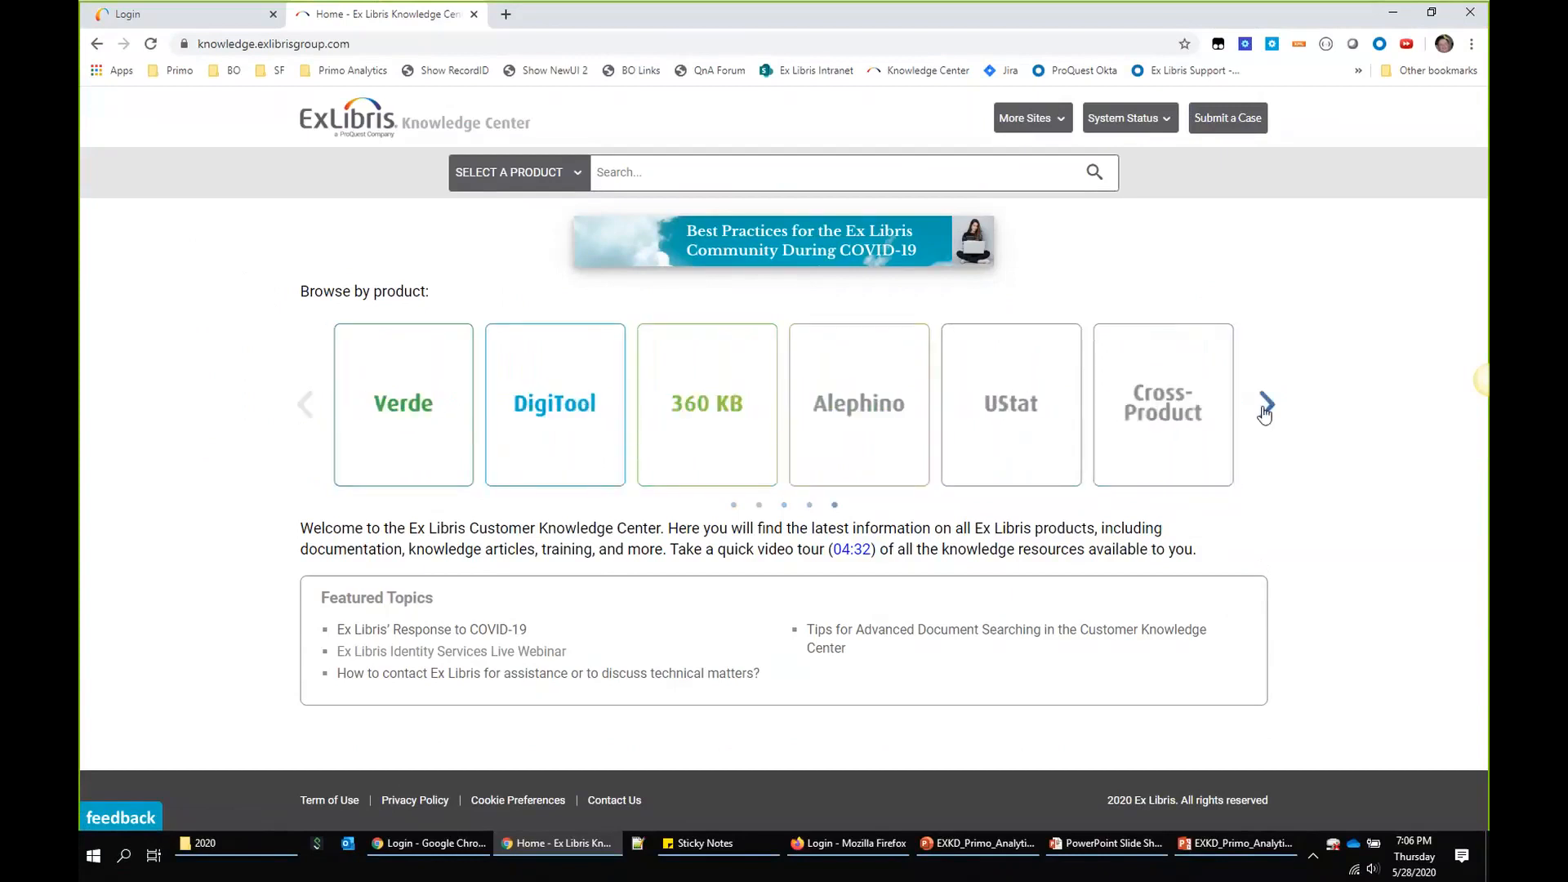
left_click(1168, 430)
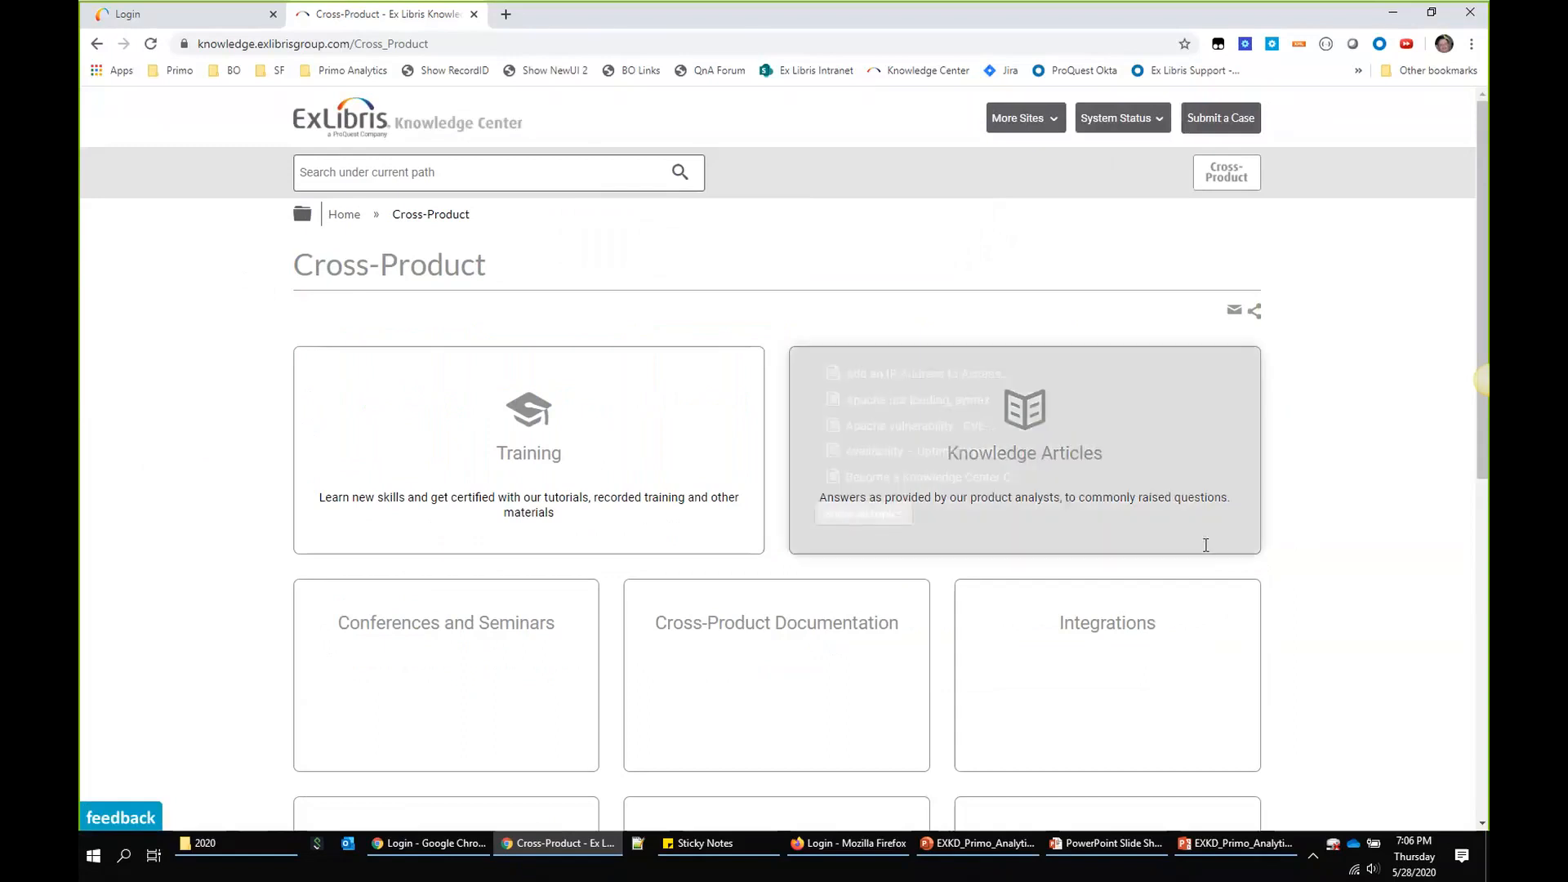
mouse_move(517, 621)
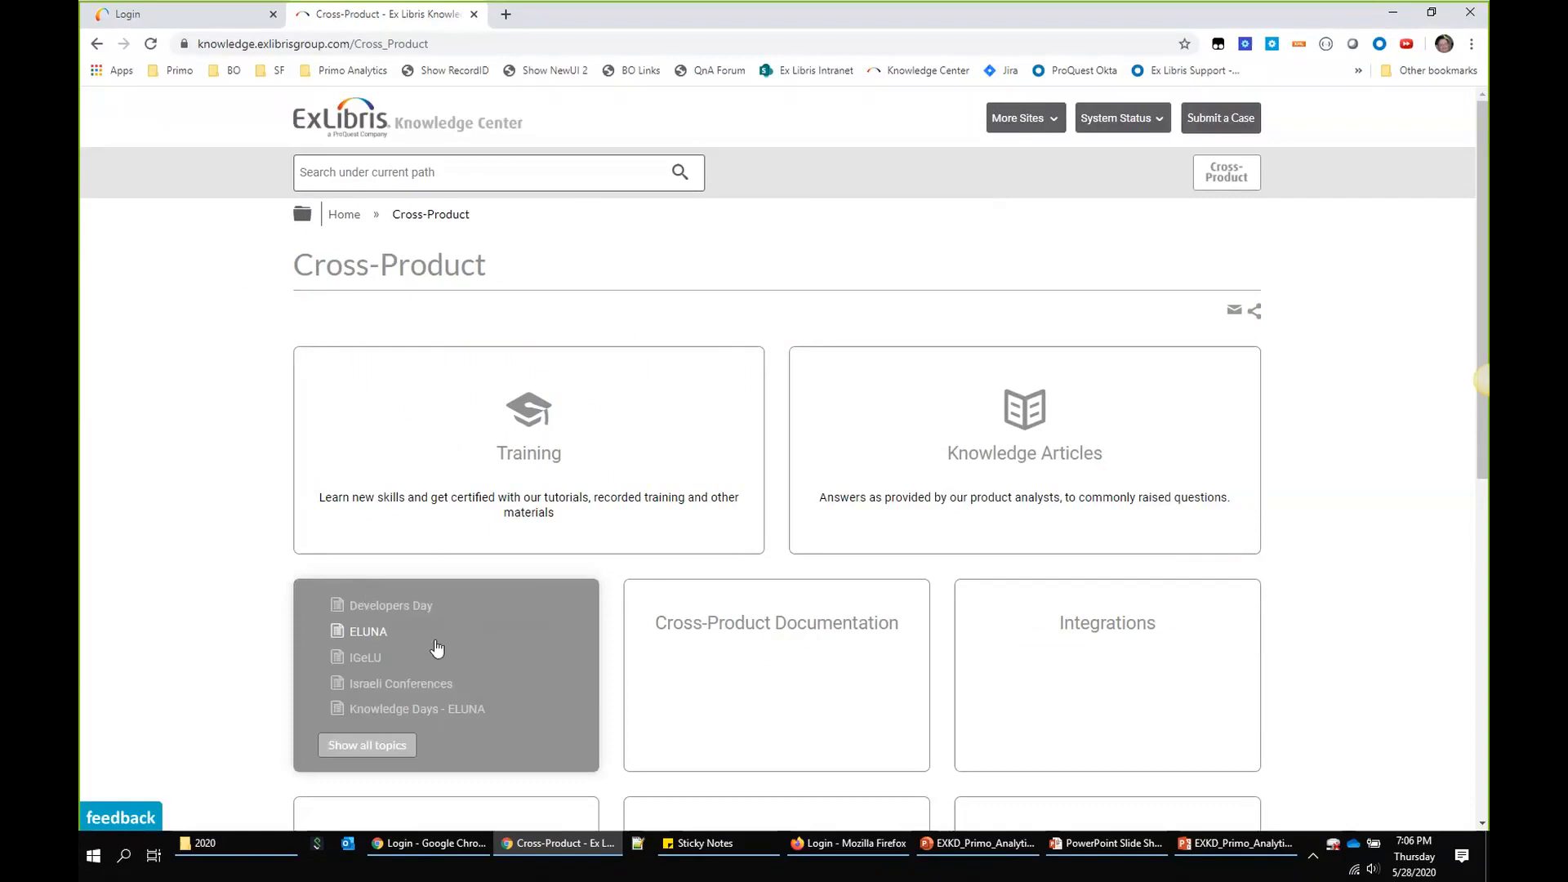
left_click(468, 711)
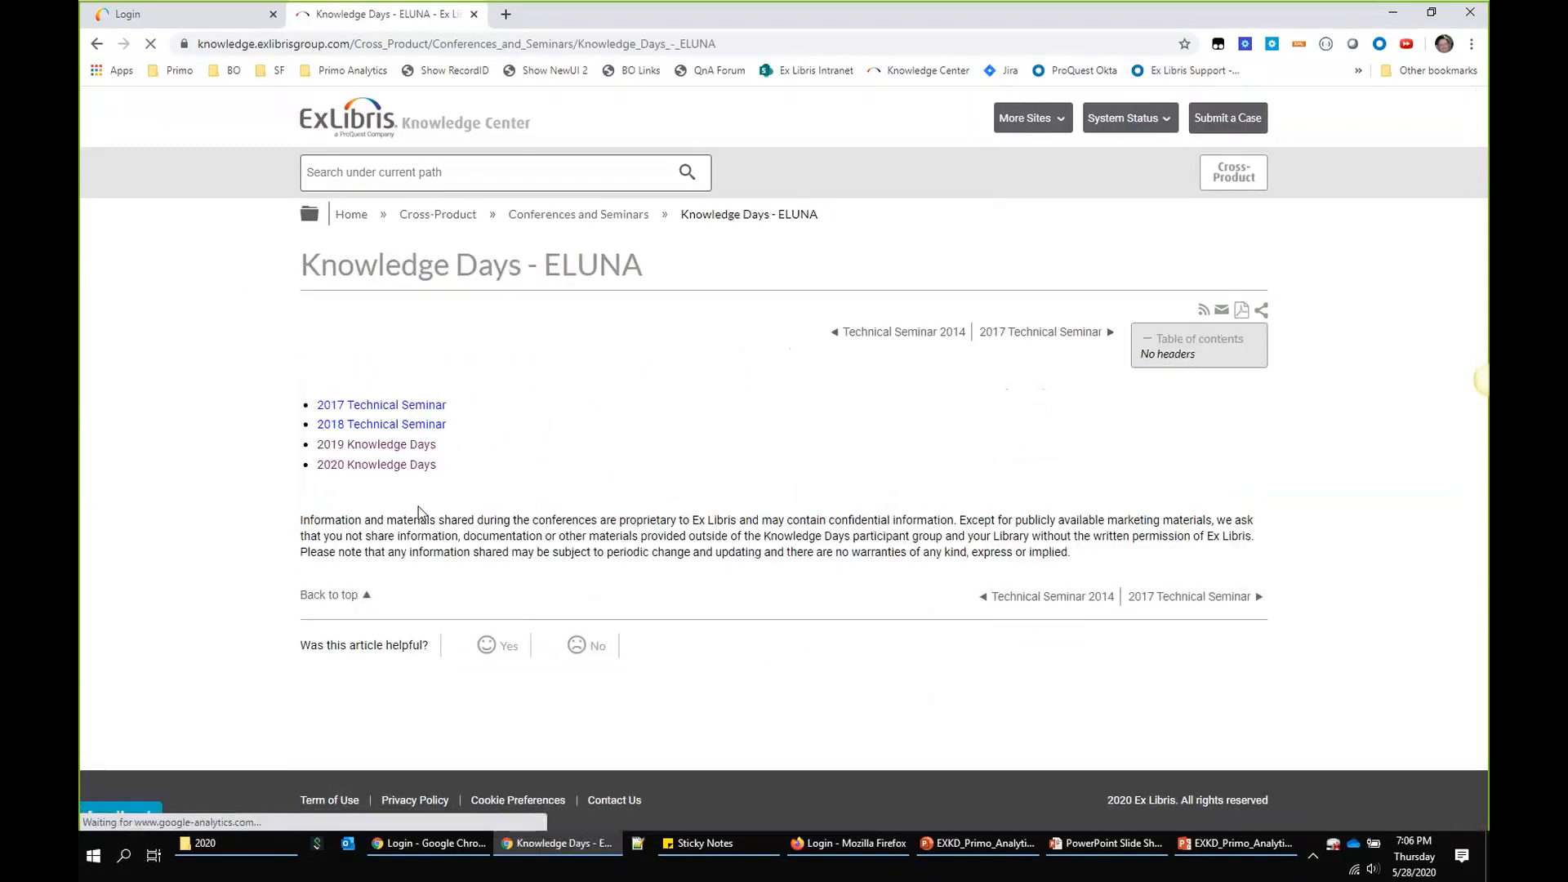
left_click(374, 465)
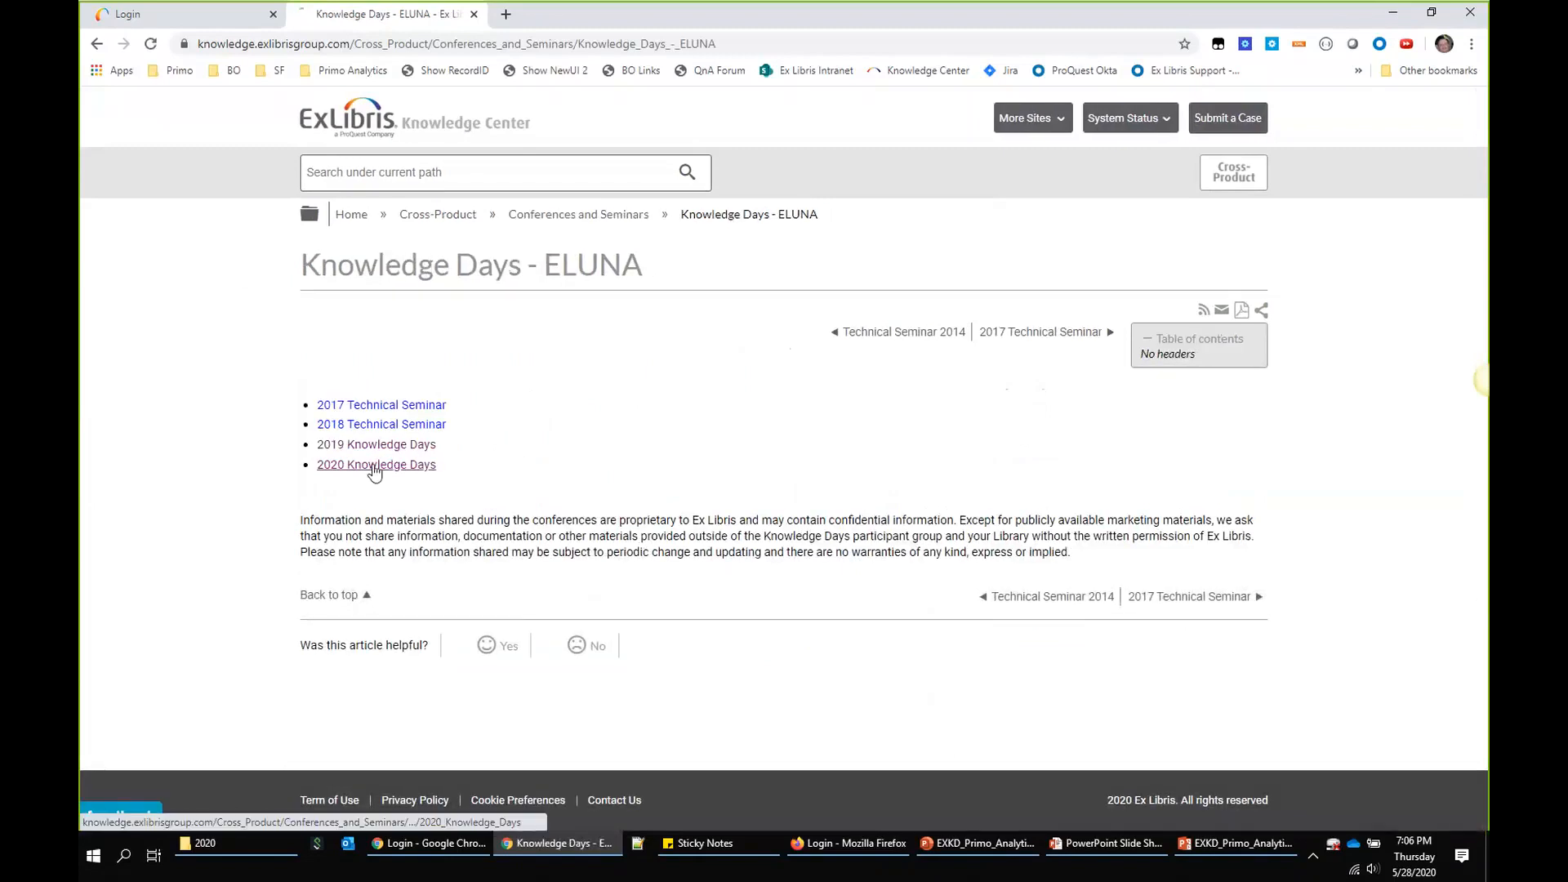
Step: Review the sessions, recordings and presentations listed for 2020 Knowledge Days, then return to the Knowledge Center home page
scroll(963, 463, "down", 4)
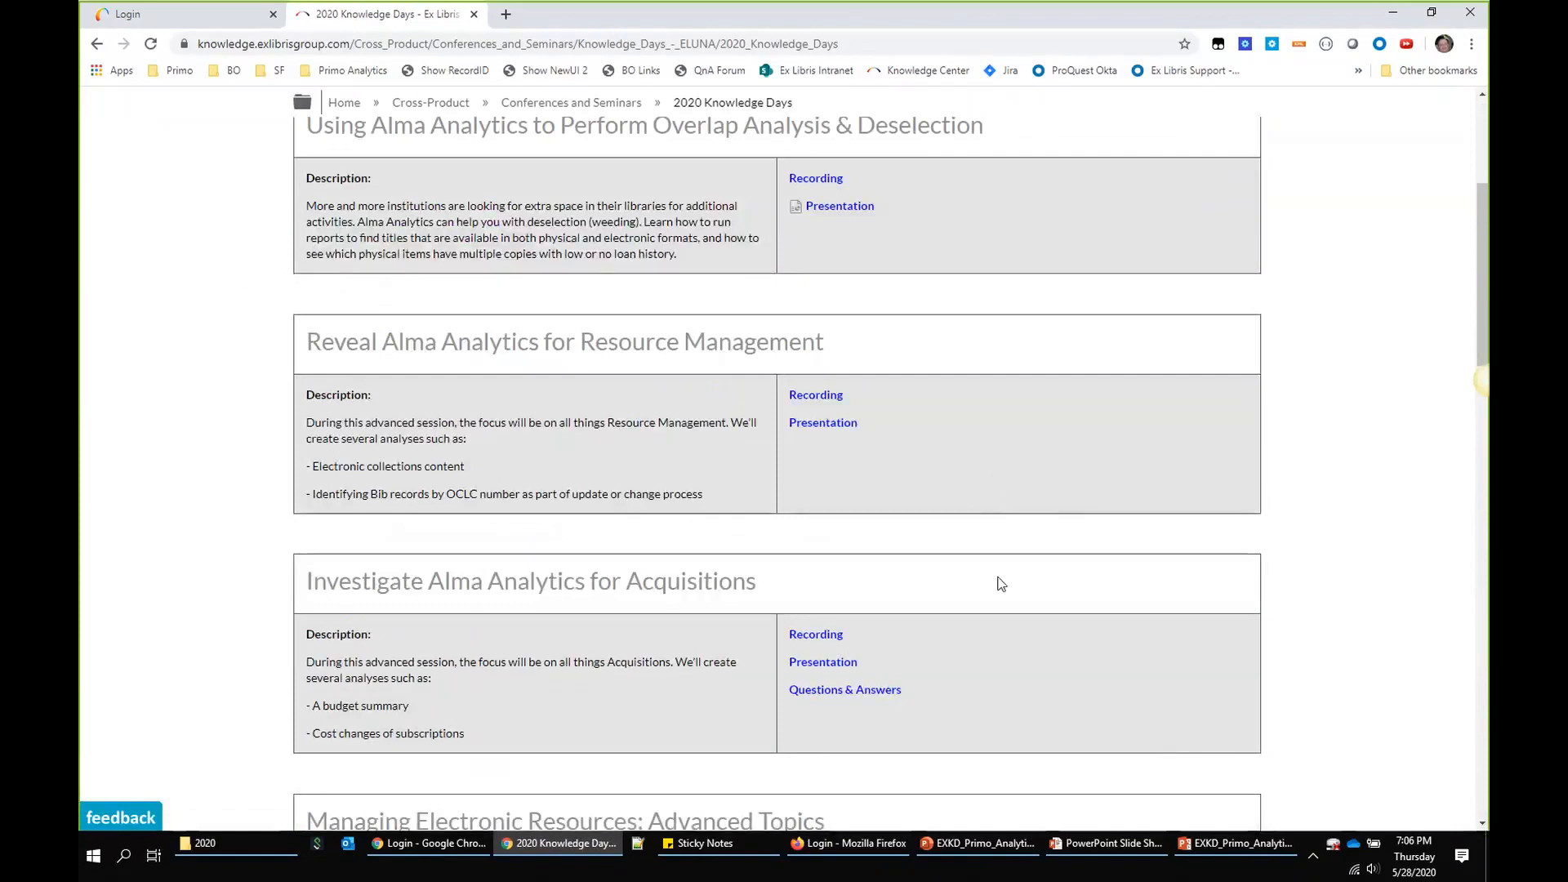
scroll(999, 585, "down", 5)
scroll(1016, 593, "down", 3)
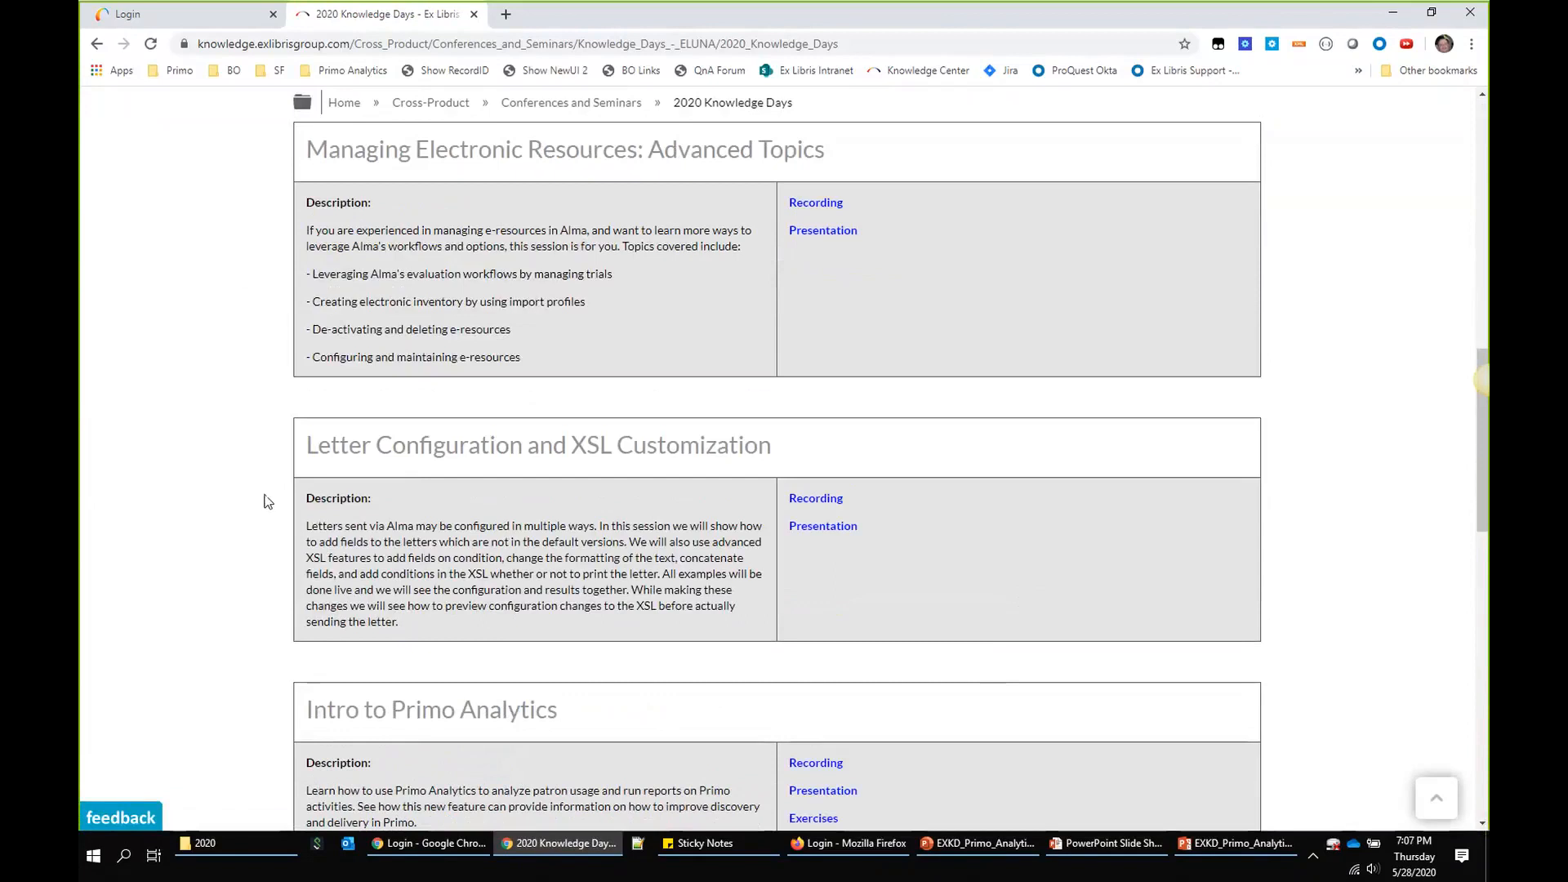
scroll(243, 505, "up", 5)
scroll(243, 505, "up", 6)
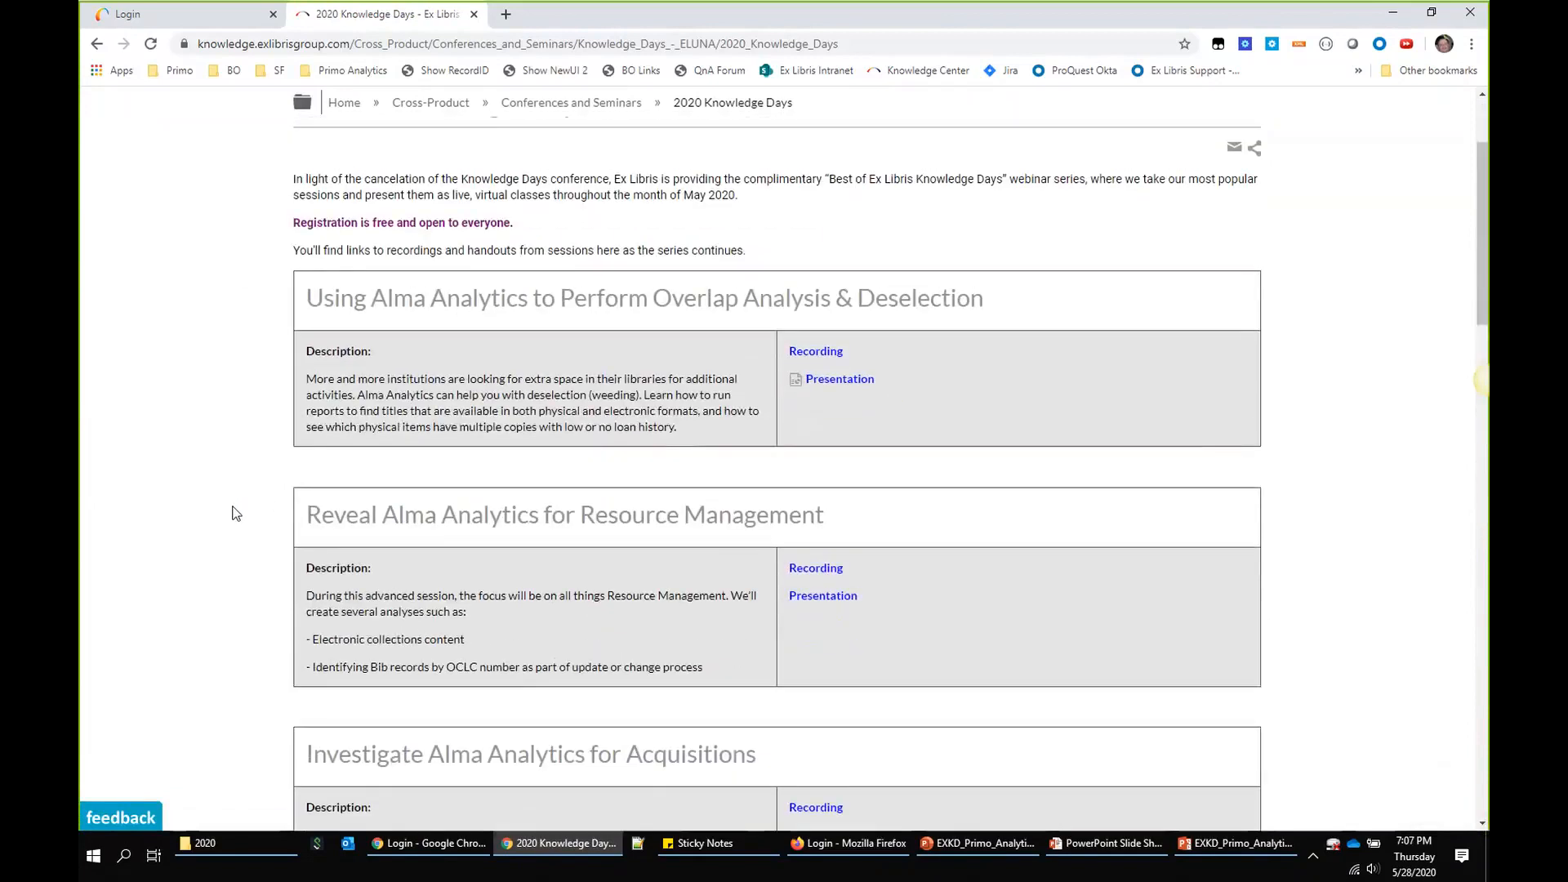
scroll(236, 506, "up", 2)
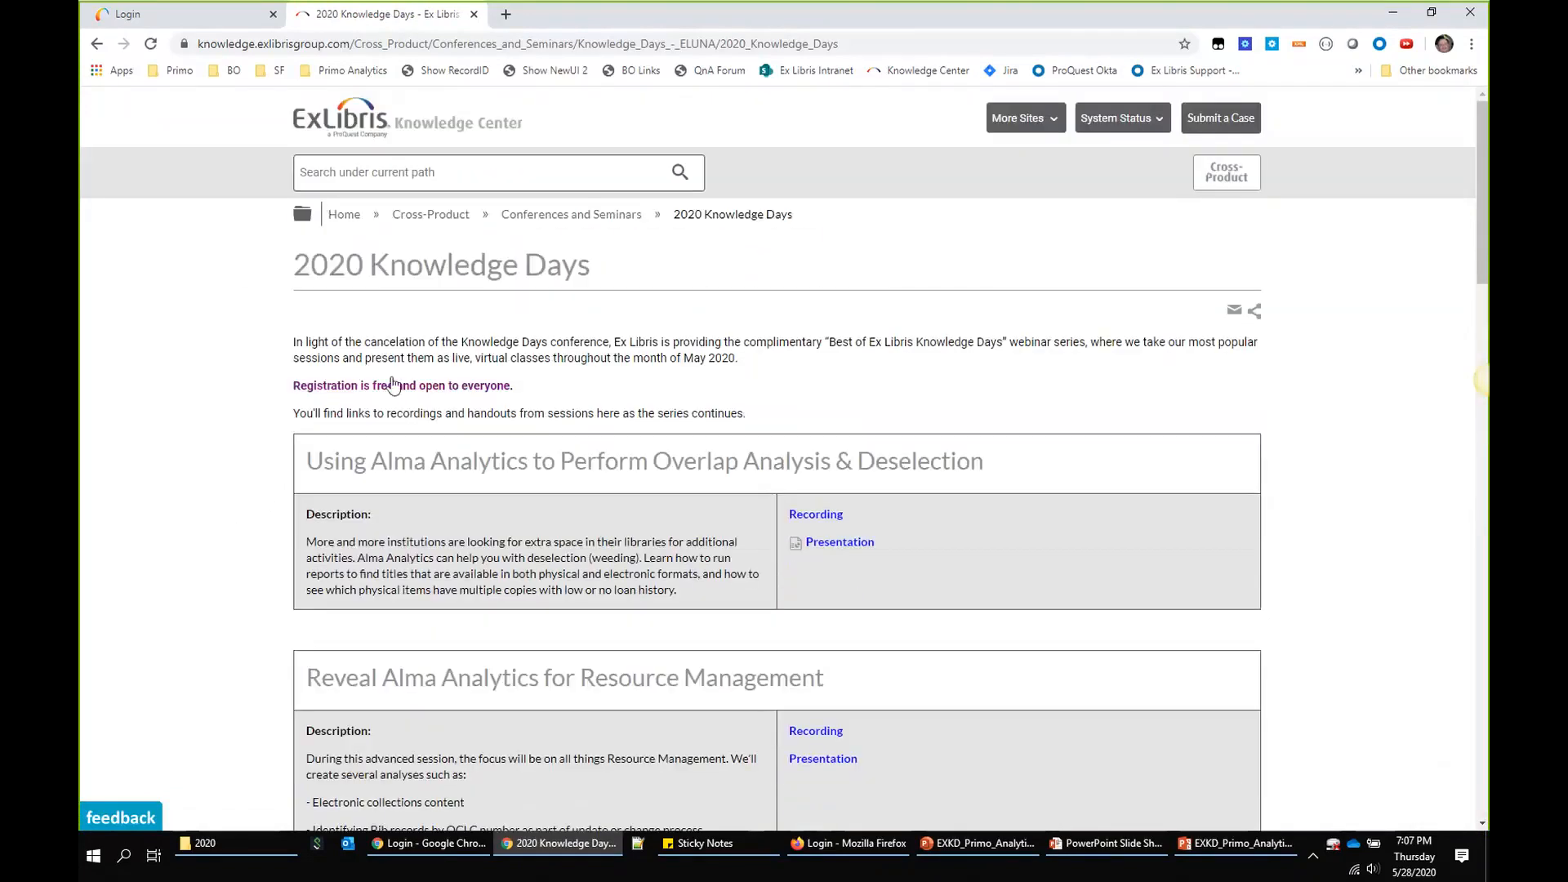
left_click(353, 135)
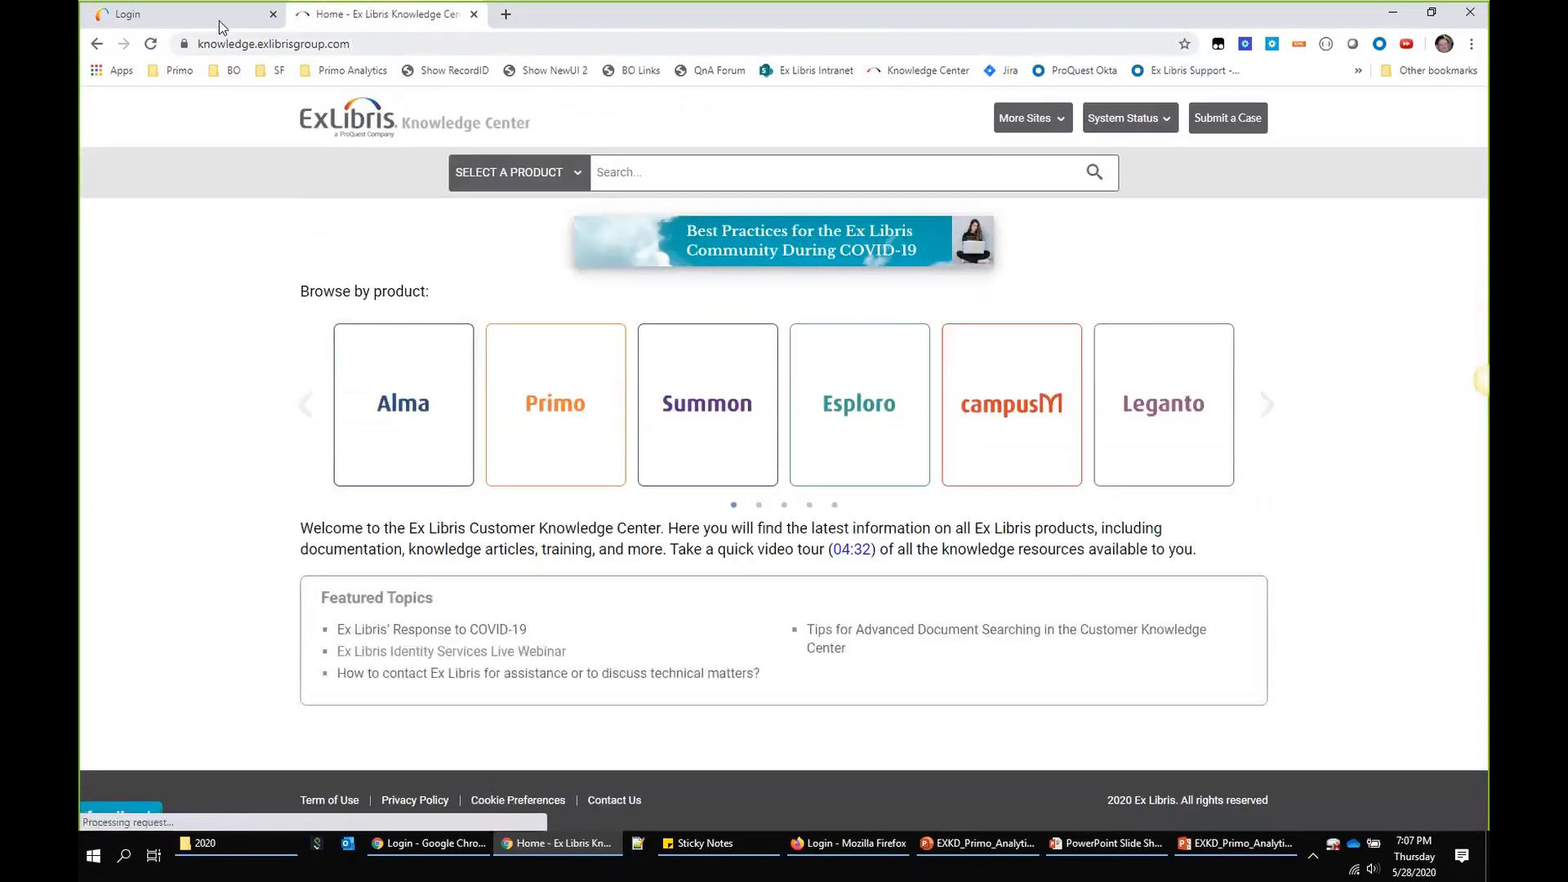
Step: Log in to Alma and open Design Analytics (Primo)
left_click(219, 19)
left_click(983, 325)
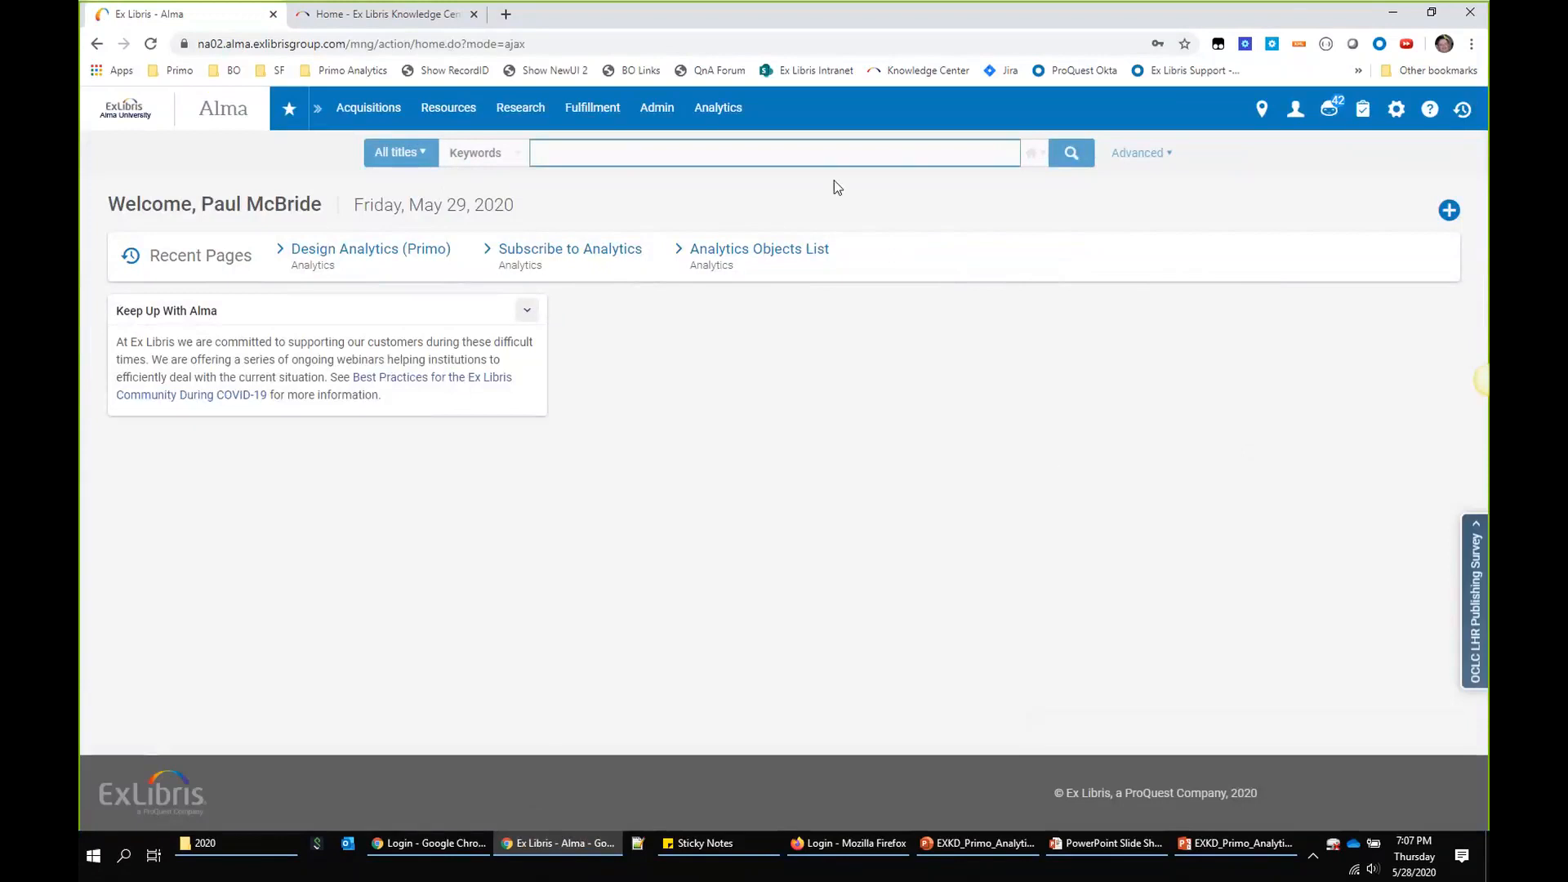
left_click(732, 115)
left_click(732, 112)
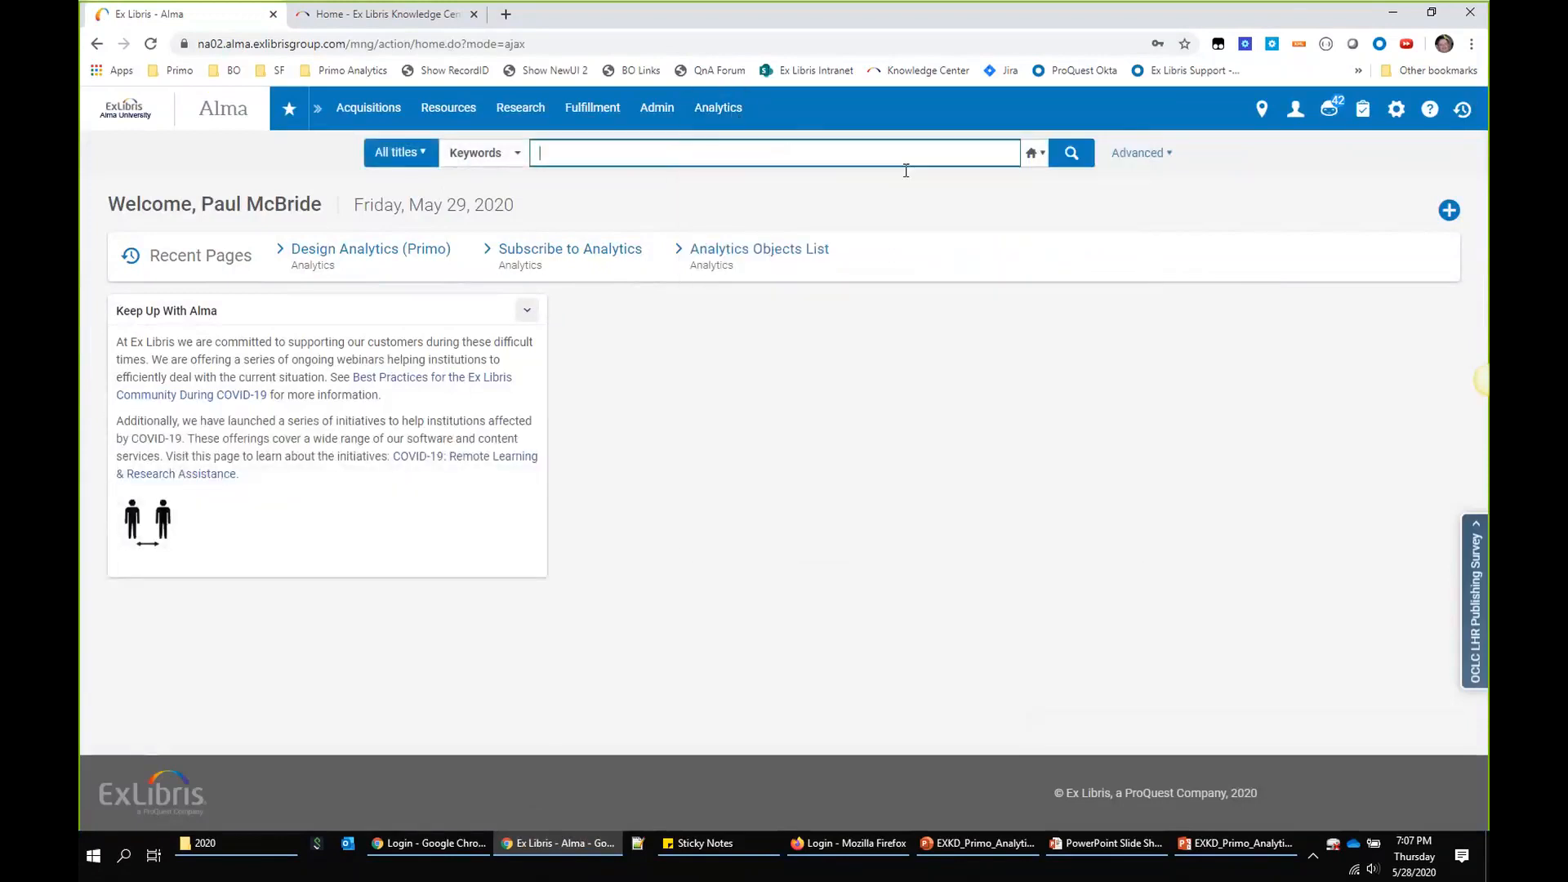
left_click(731, 110)
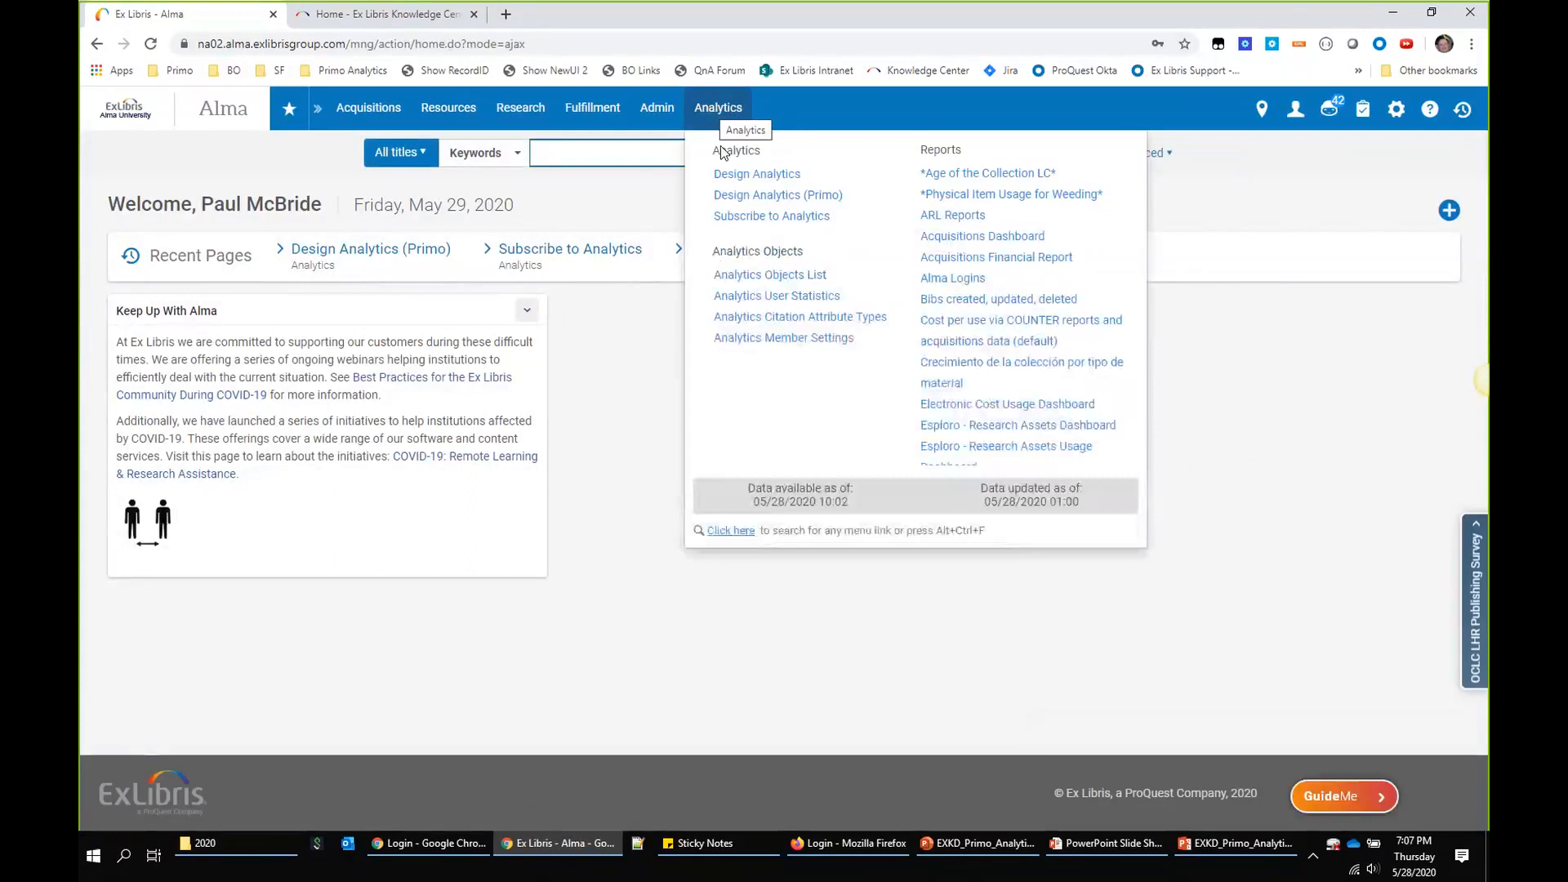
left_click(746, 196)
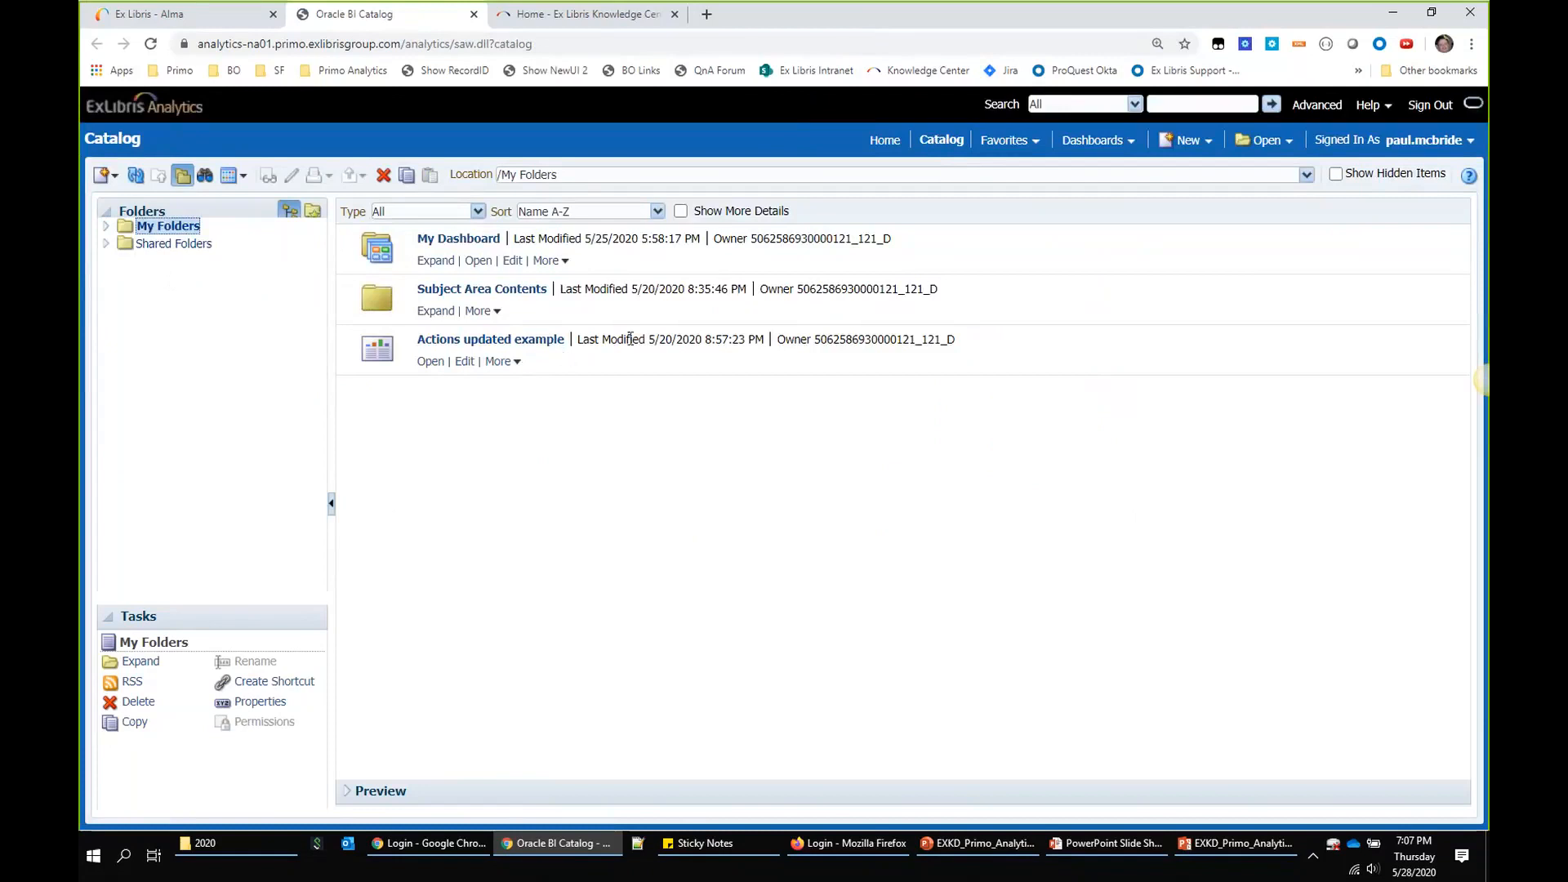
Step: Select the Actions updated example analysis in My Folders, then open Shared Folders and expand the Primo Community folder
left_click(687, 358)
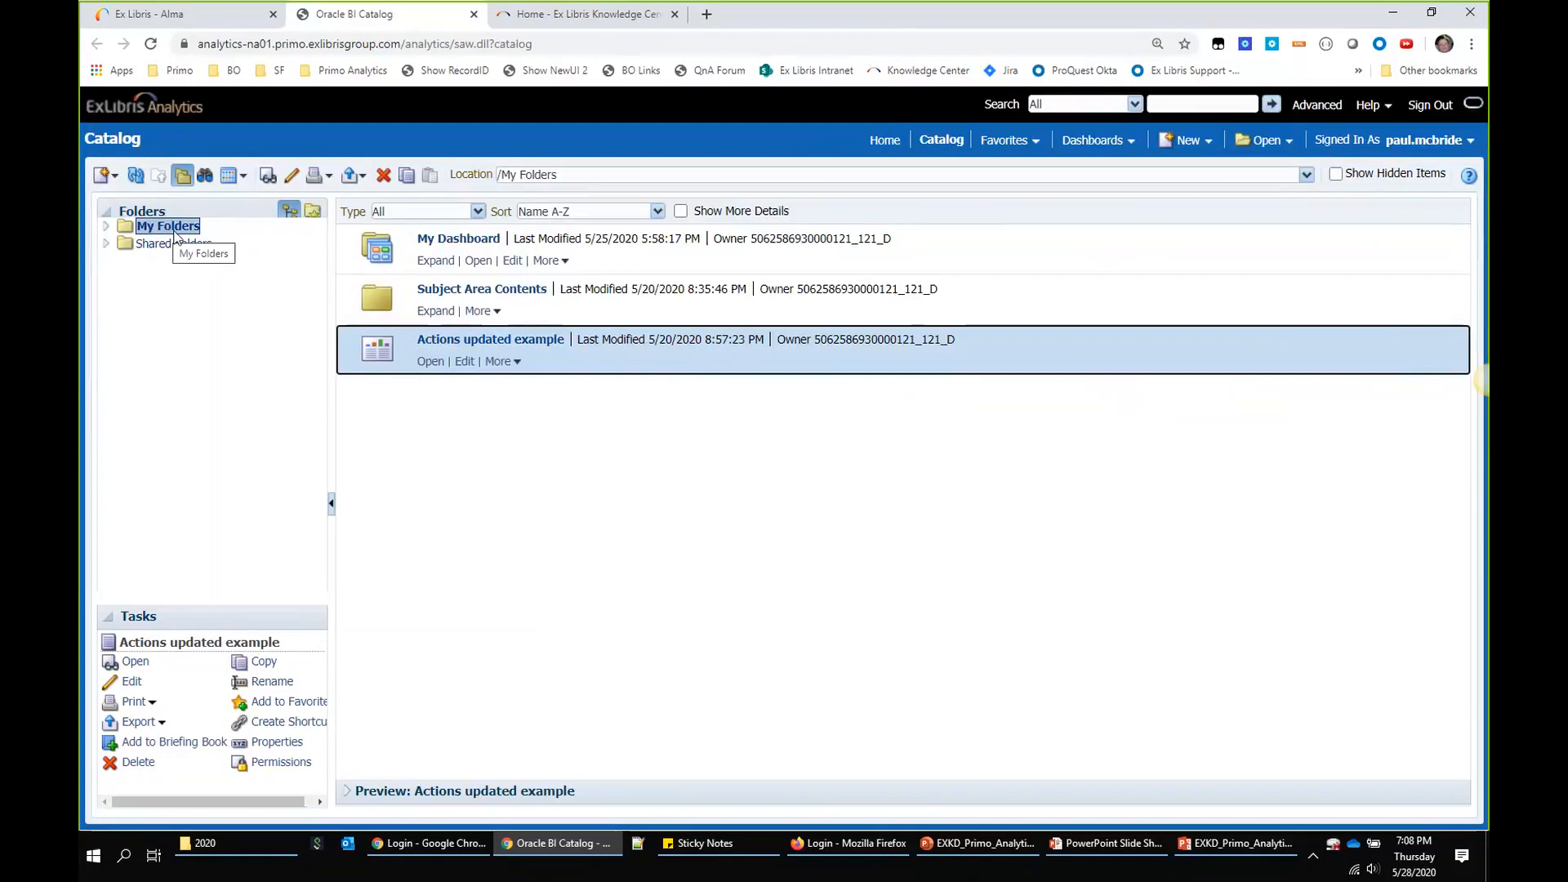
left_click(1425, 140)
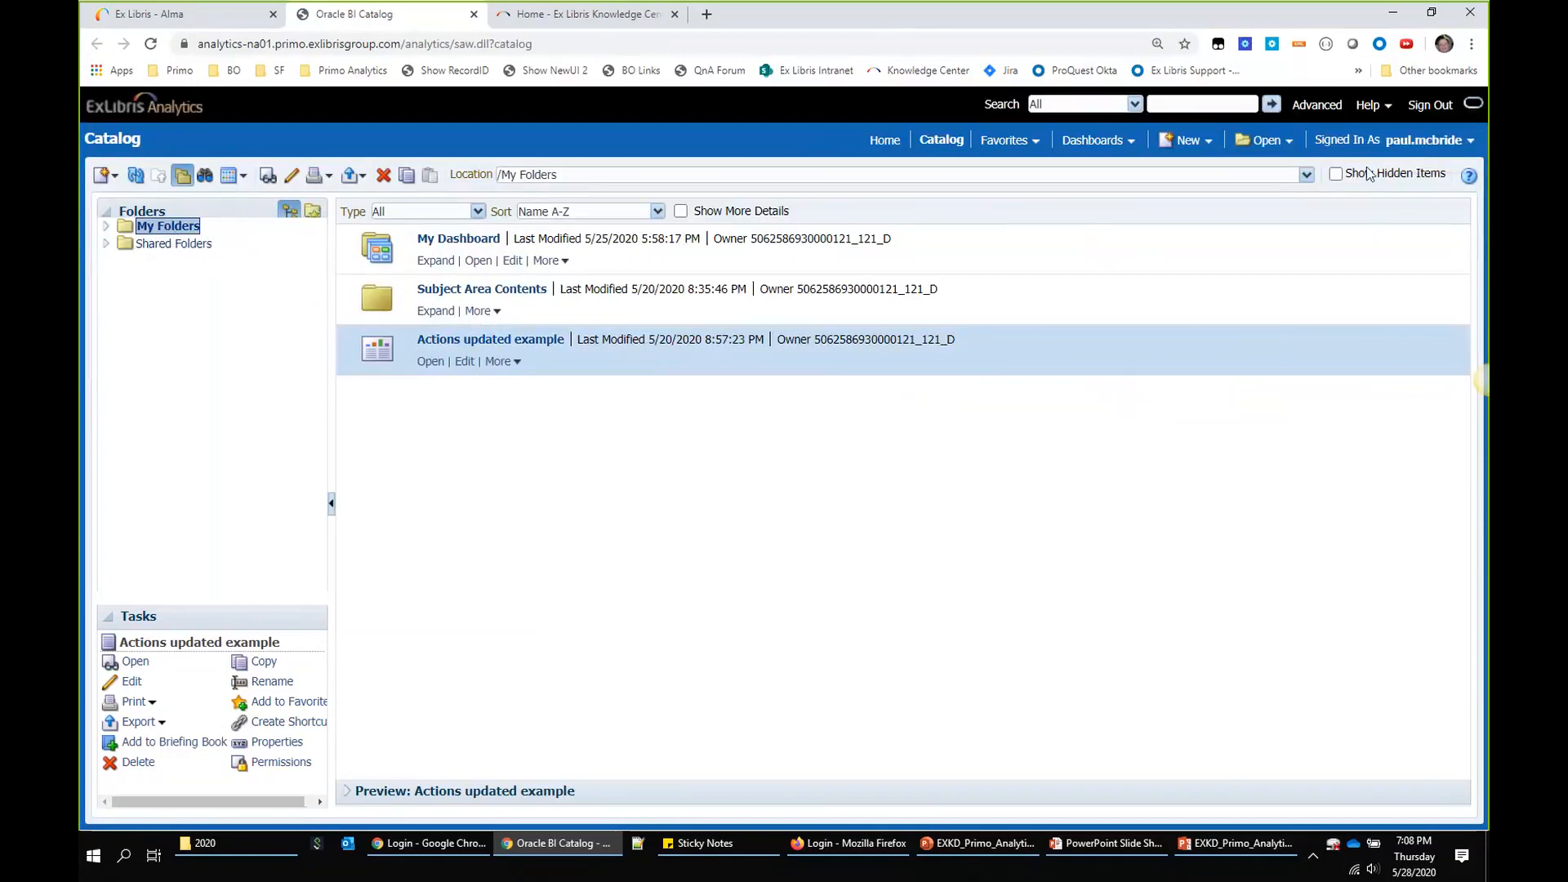
left_click(158, 245)
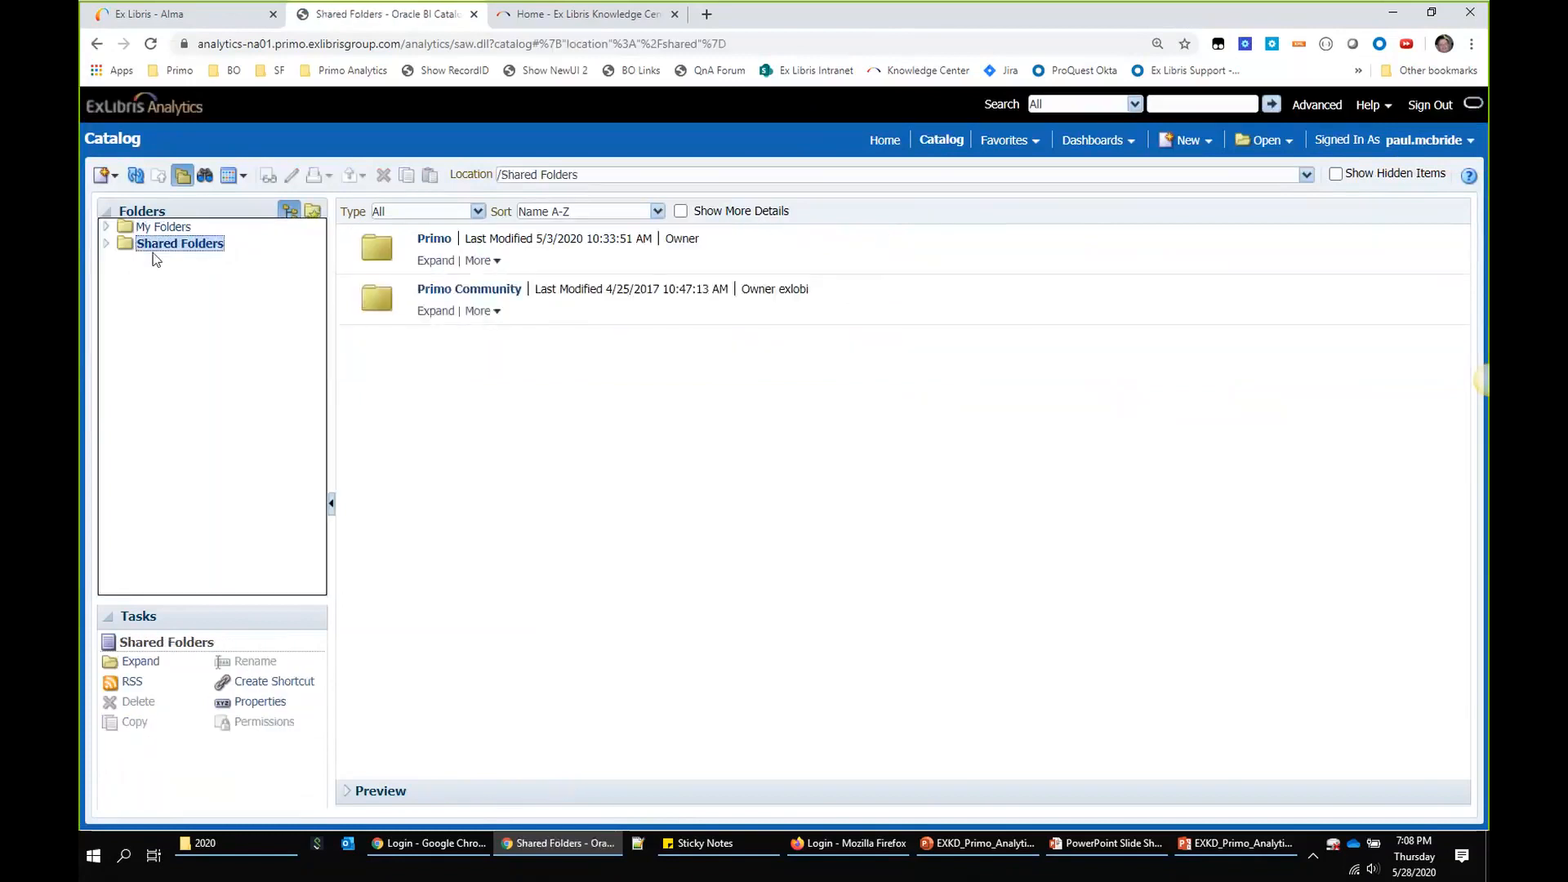
left_click(106, 243)
left_click(128, 278)
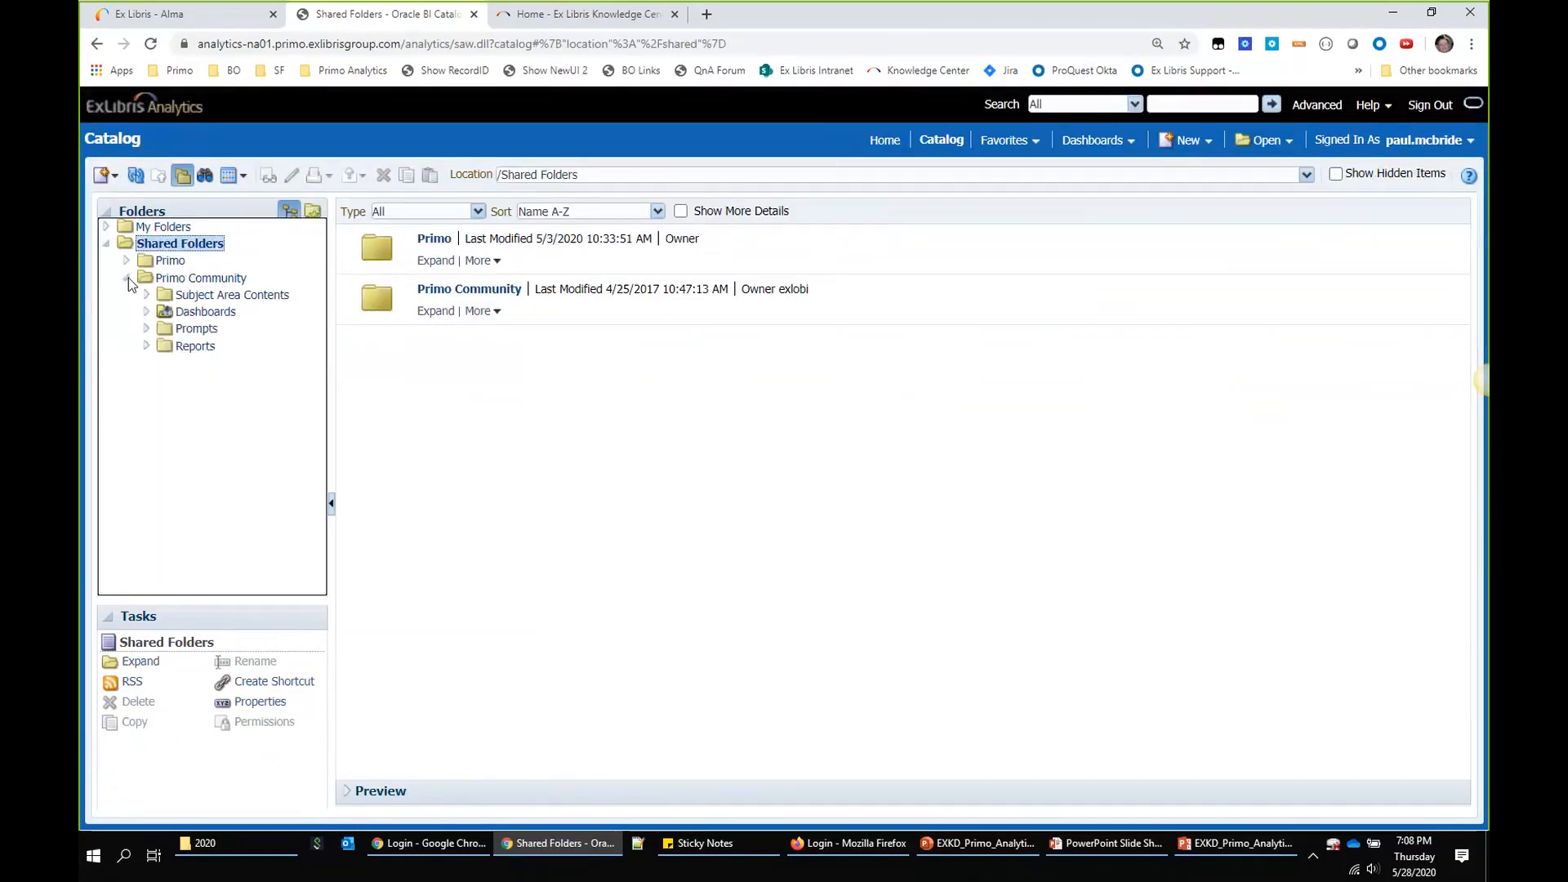
Step: Examine the institutions' report folders under Primo Community, then collapse the Reports and Primo Community folders
left_click(147, 346)
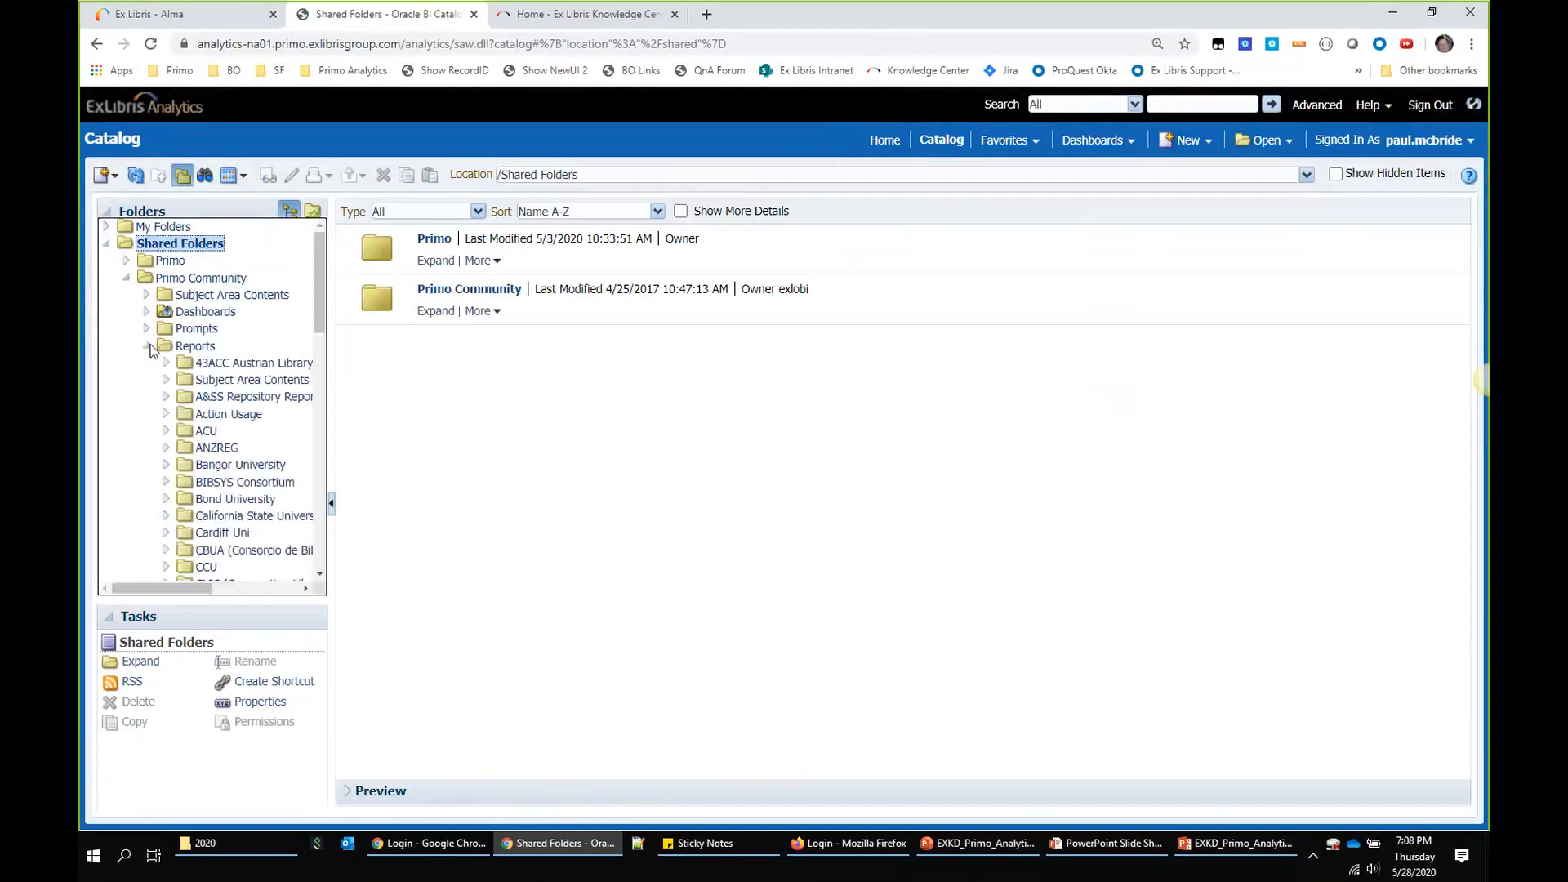
scroll(242, 403, "down", 3)
scroll(241, 402, "down", 12)
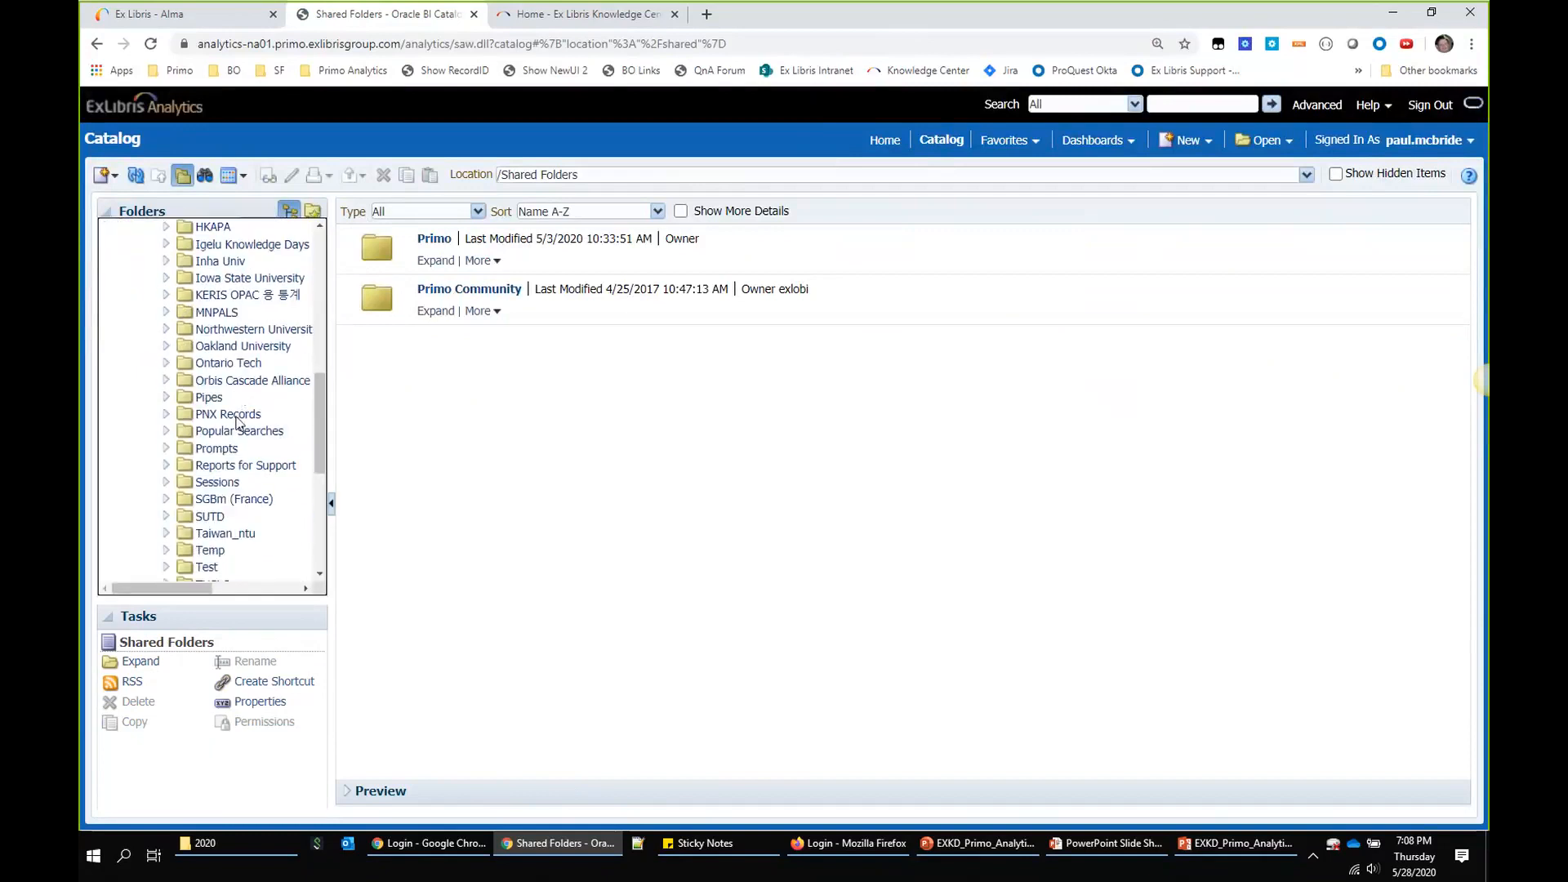
scroll(241, 467, "up", 15)
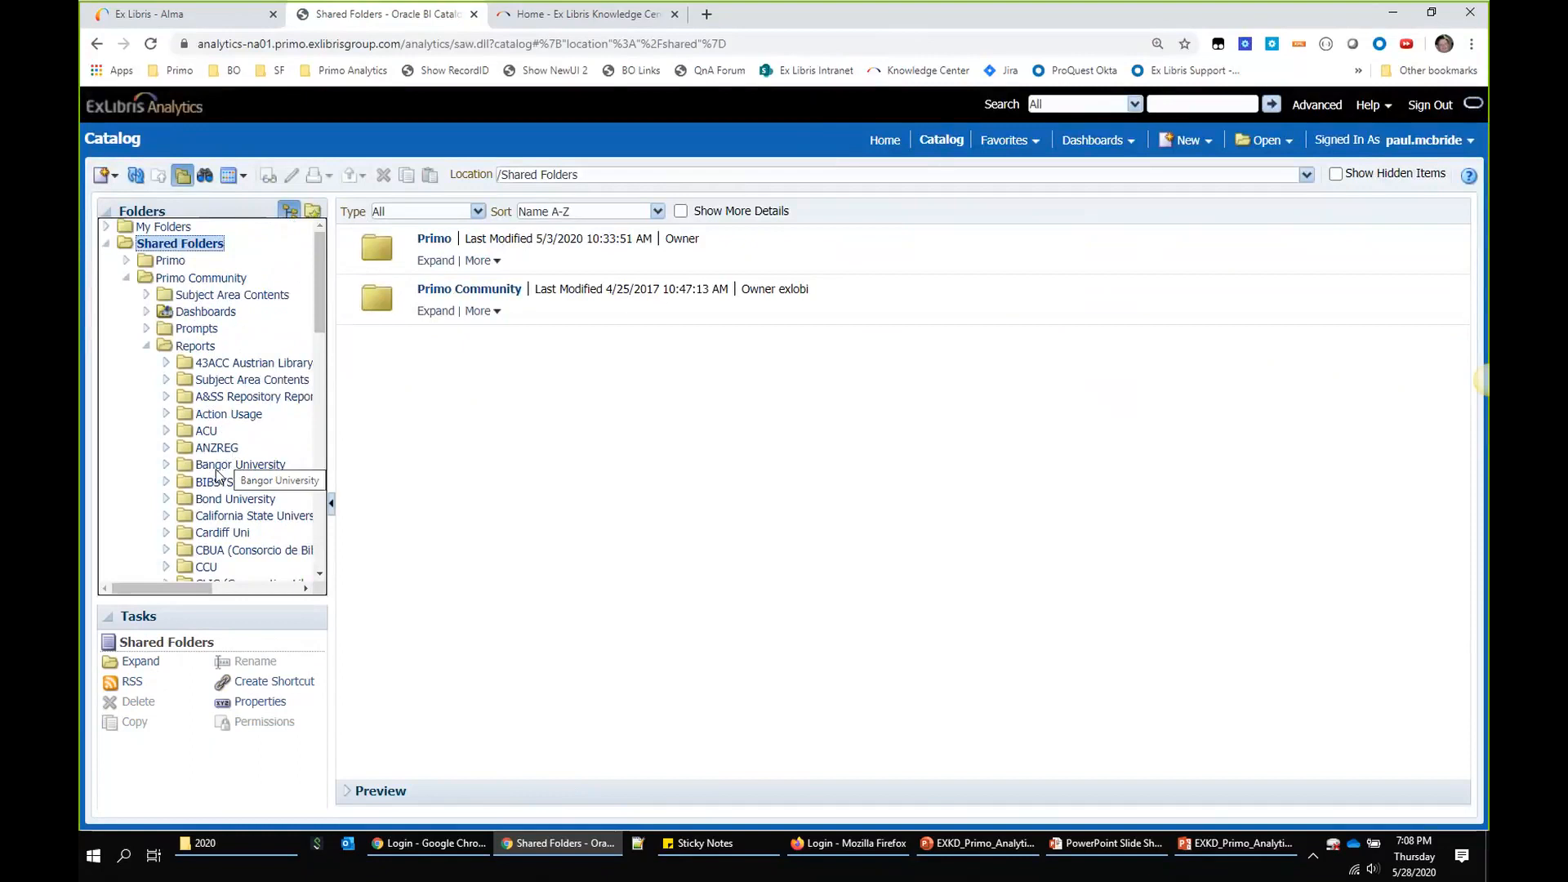
left_click(147, 347)
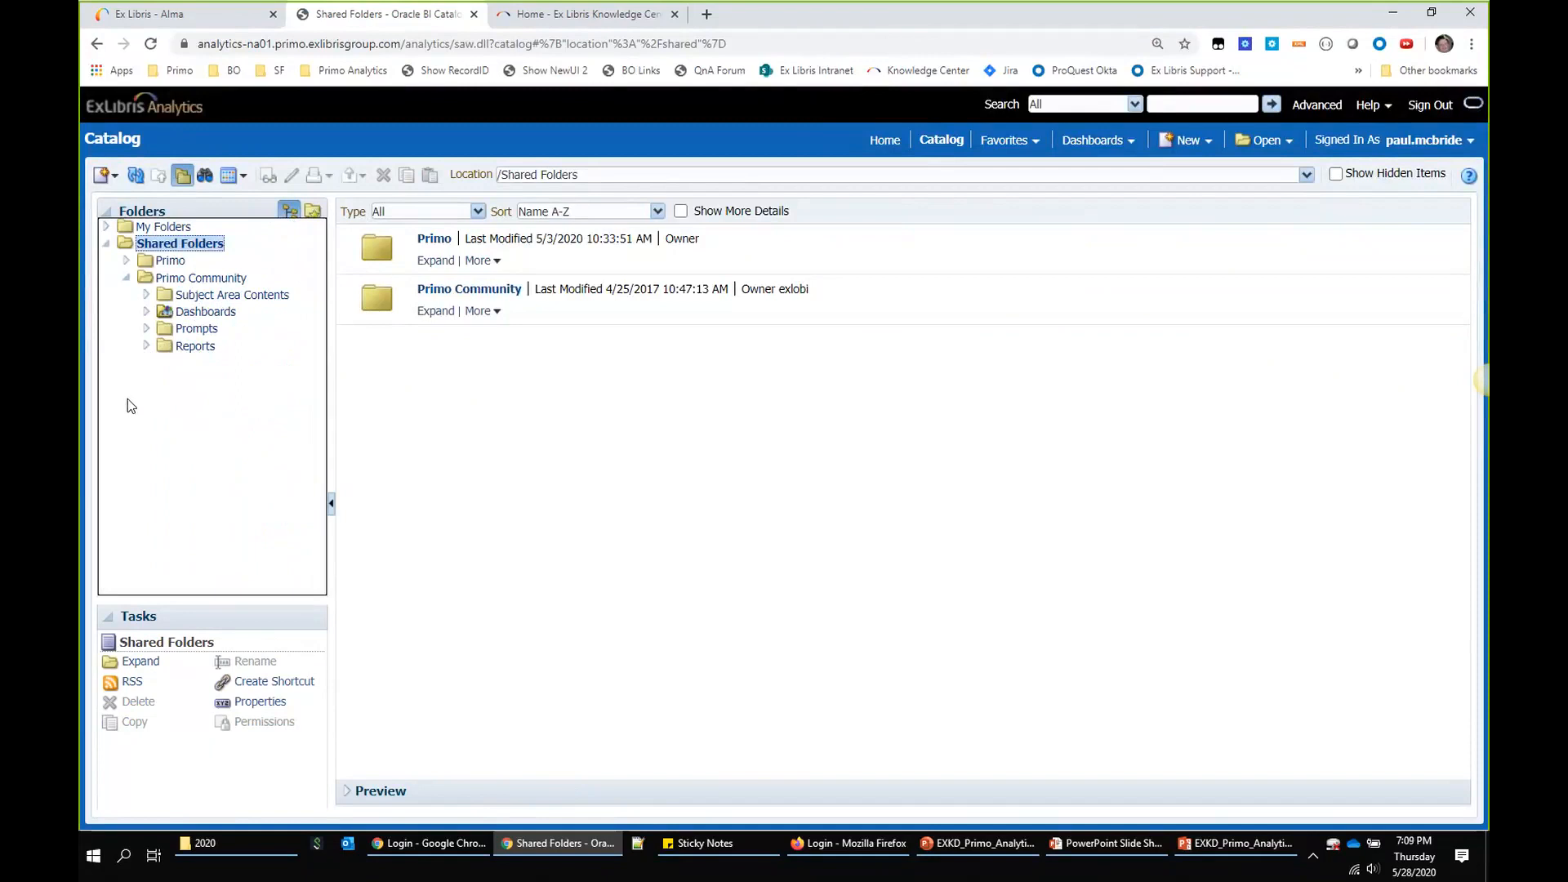
left_click(126, 280)
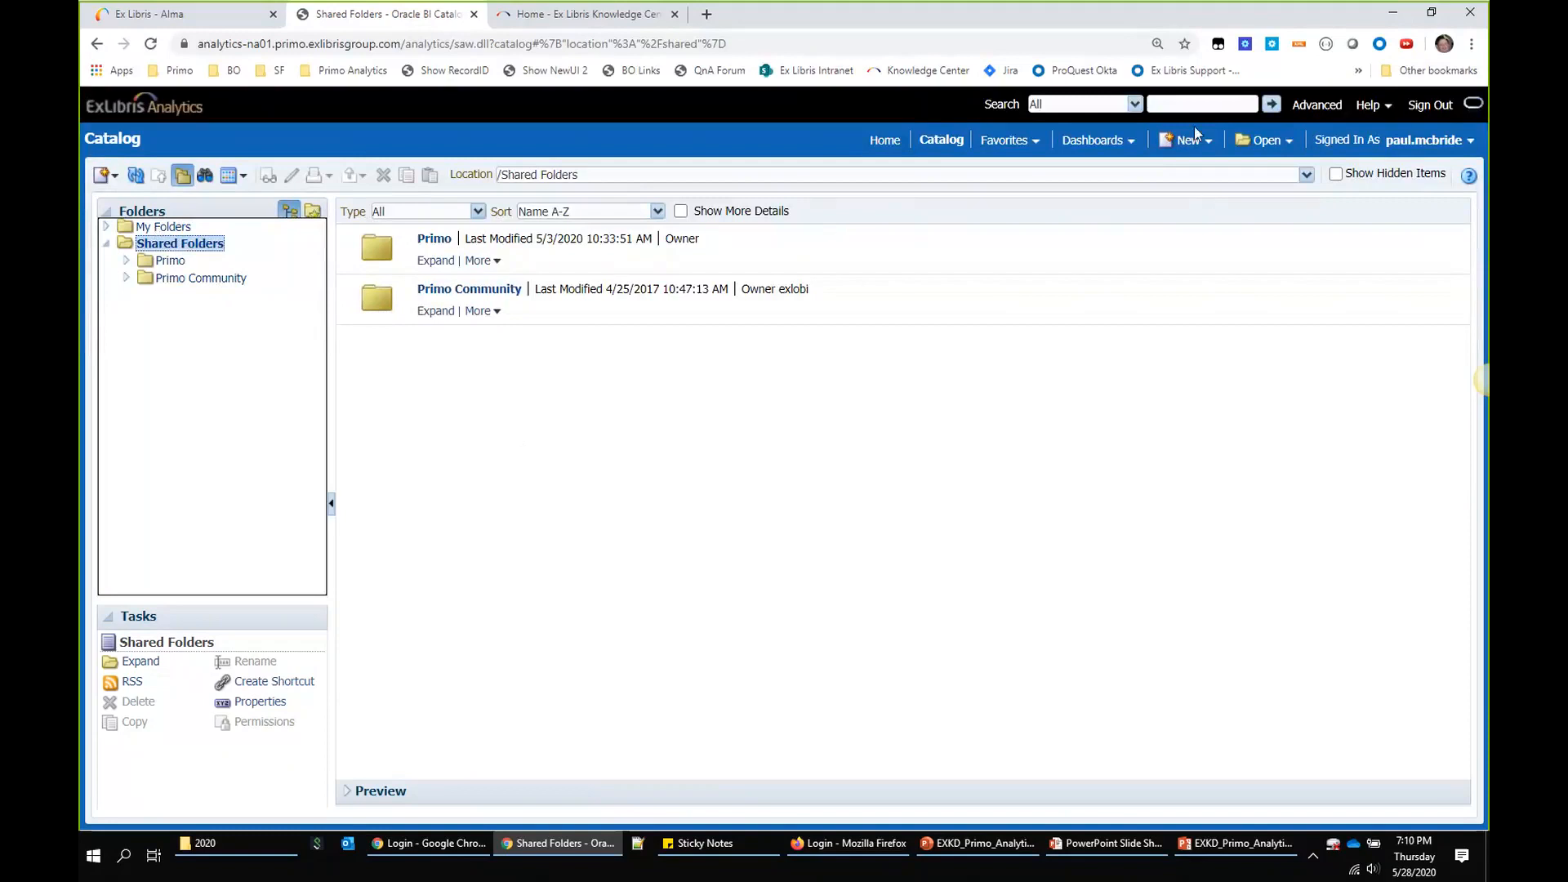
Step: Create a new analysis based on the Primo Facet Usage subject area
left_click(1207, 142)
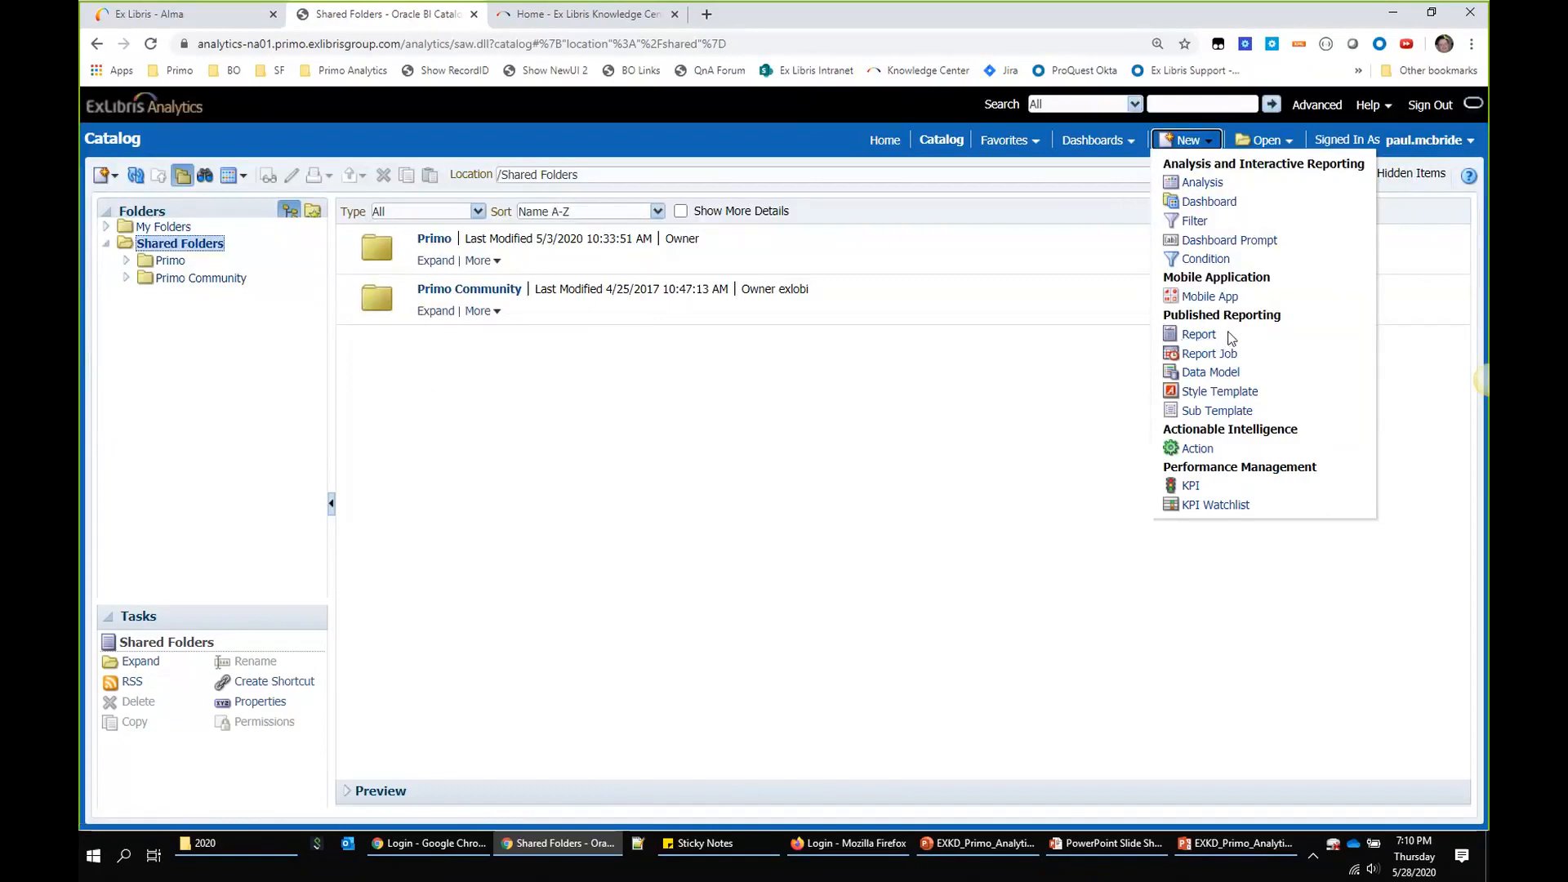
left_click(1204, 190)
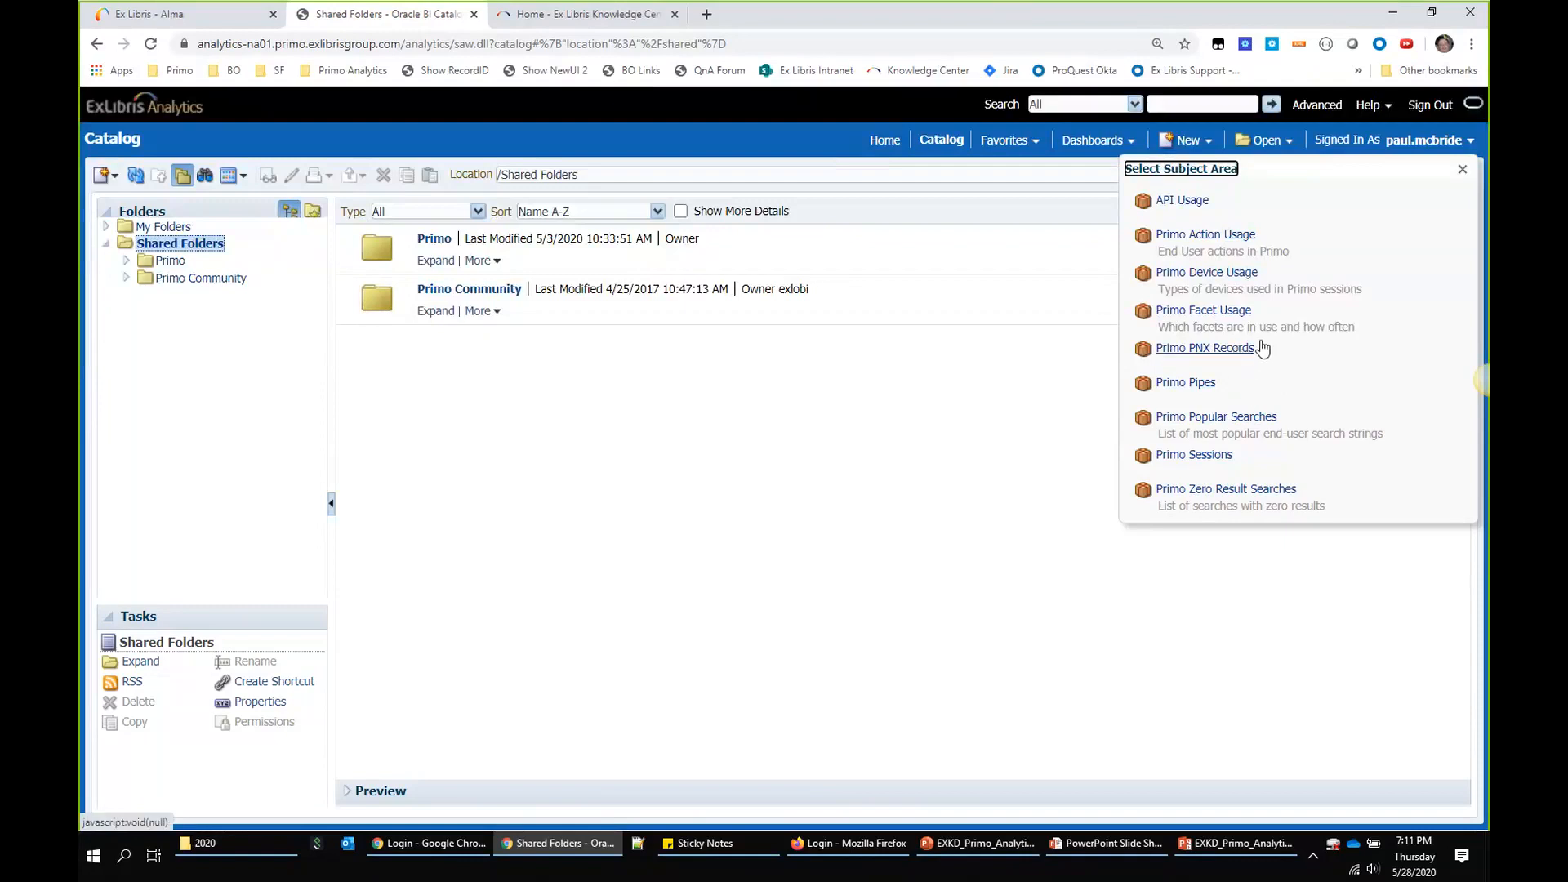
left_click(1223, 315)
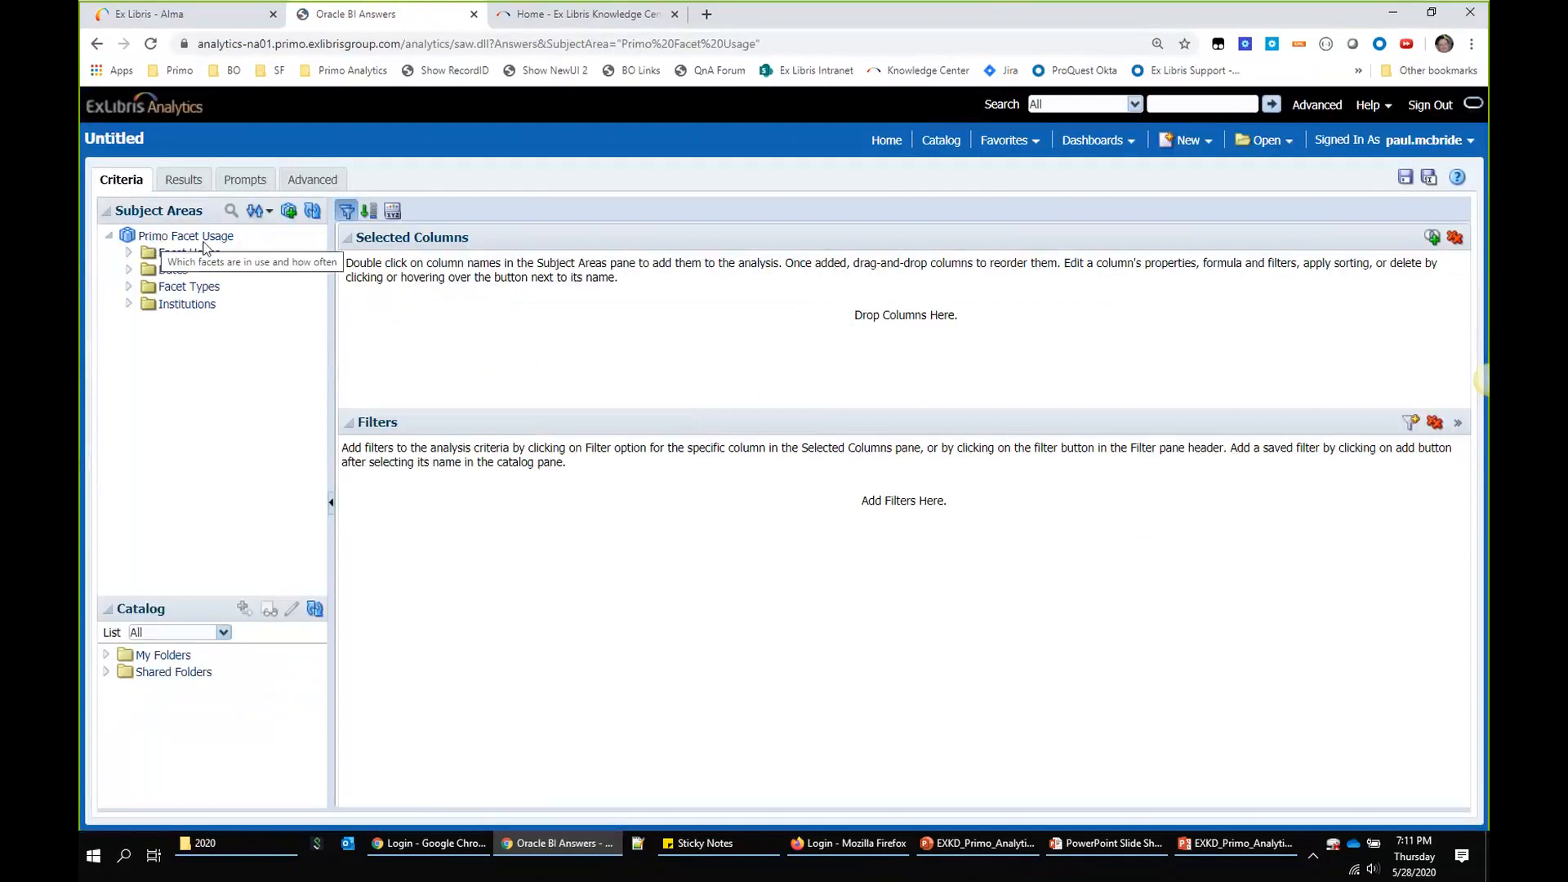
Step: Add the Month (date) column from the Dates folder to the analysis
left_click(128, 287)
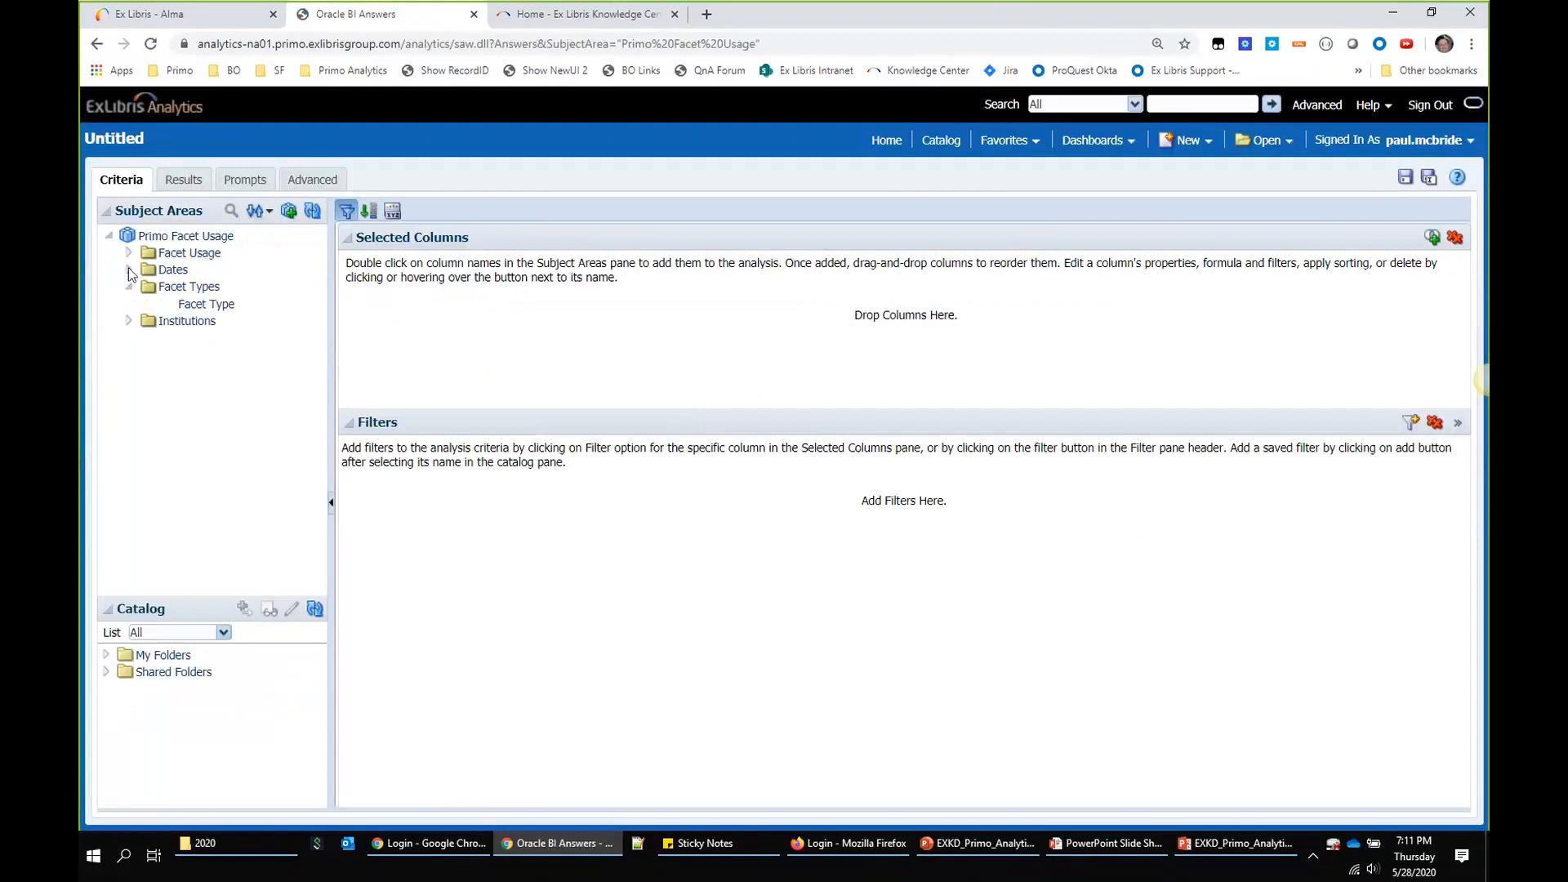
left_click(129, 269)
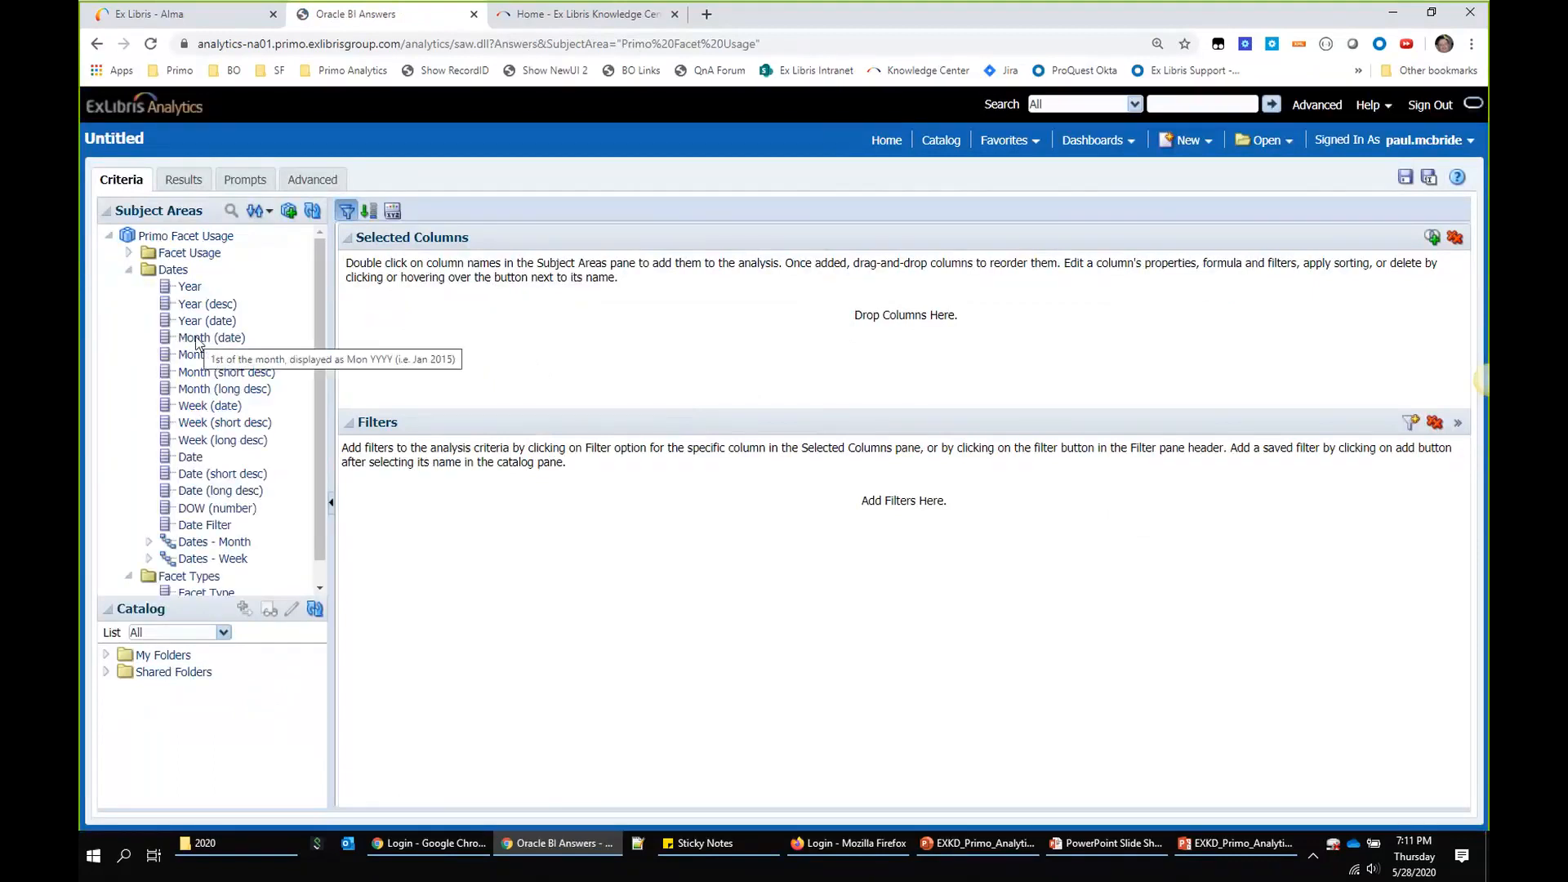
double_click(197, 340)
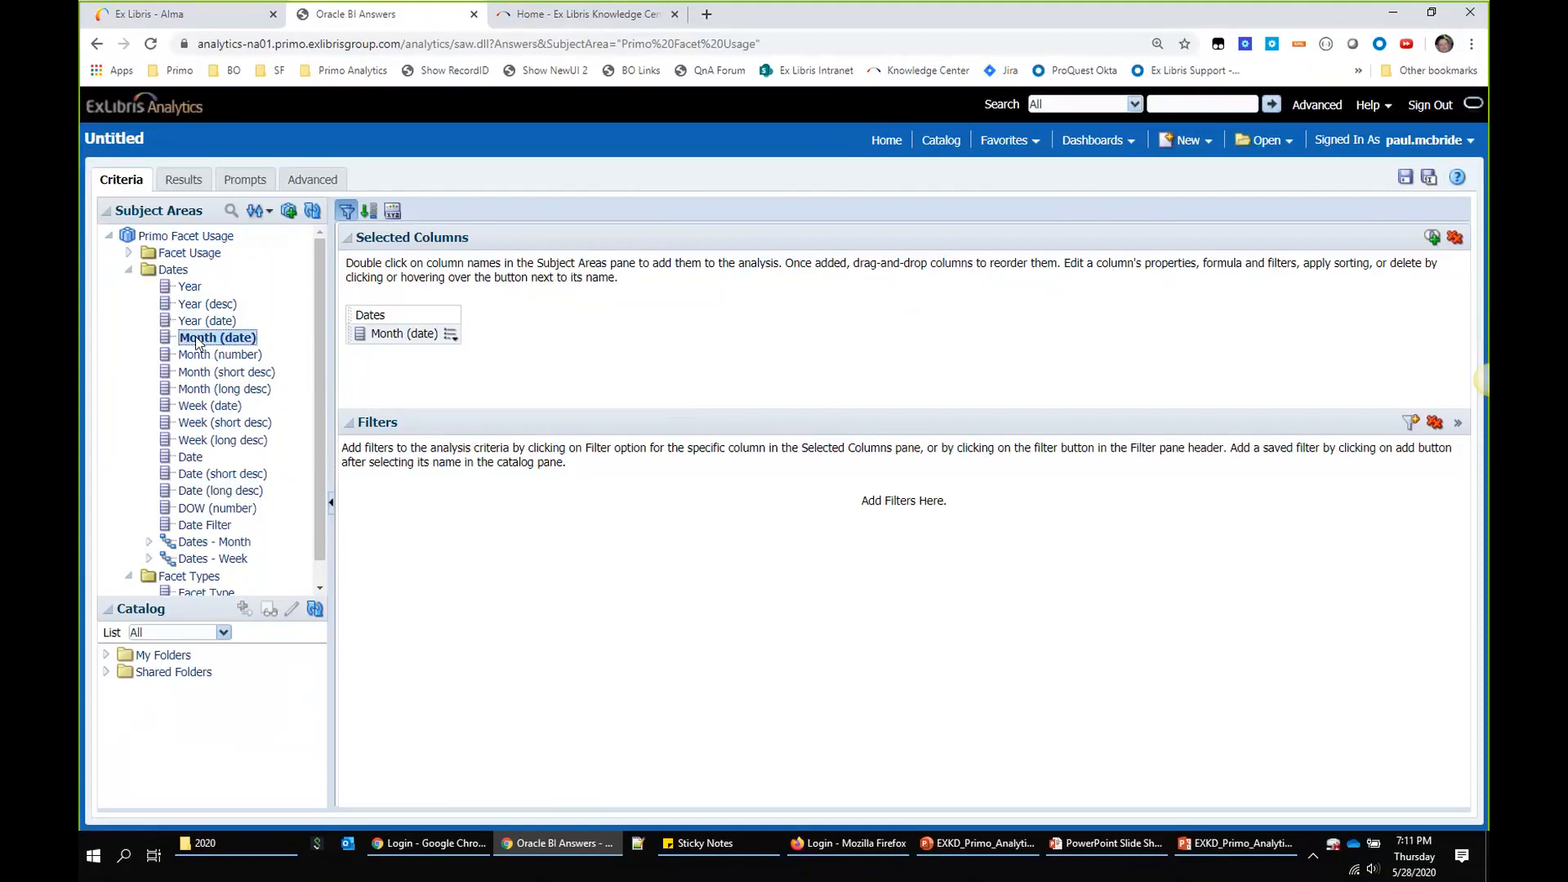
left_click(129, 270)
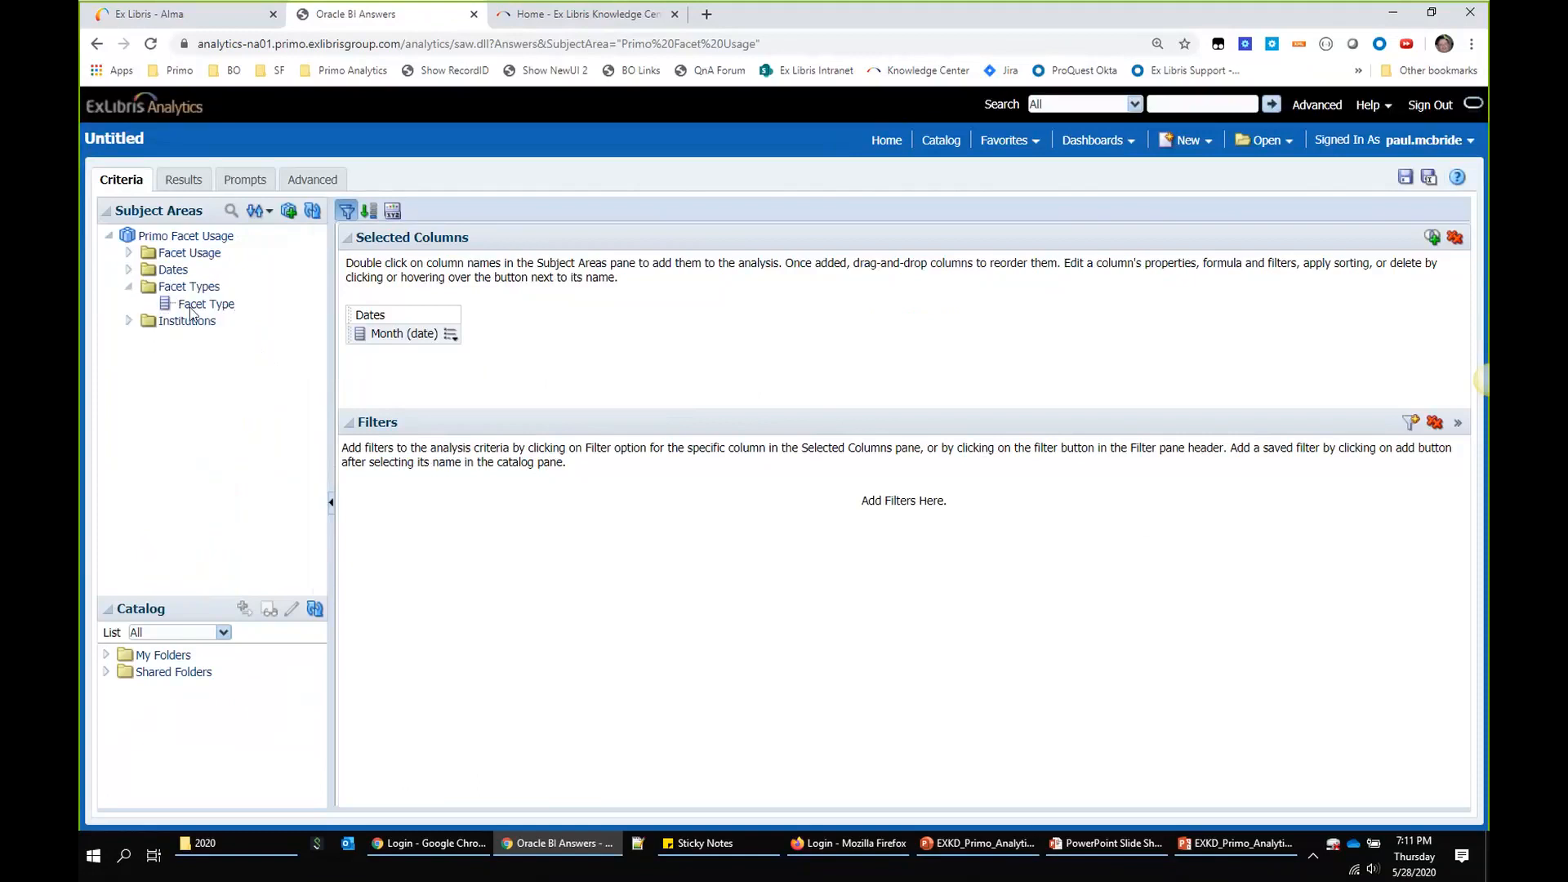
Step: Add Facet Type and then Facet Value from Facet Usage as columns after Month (date)
left_click_drag(196, 306, 480, 333)
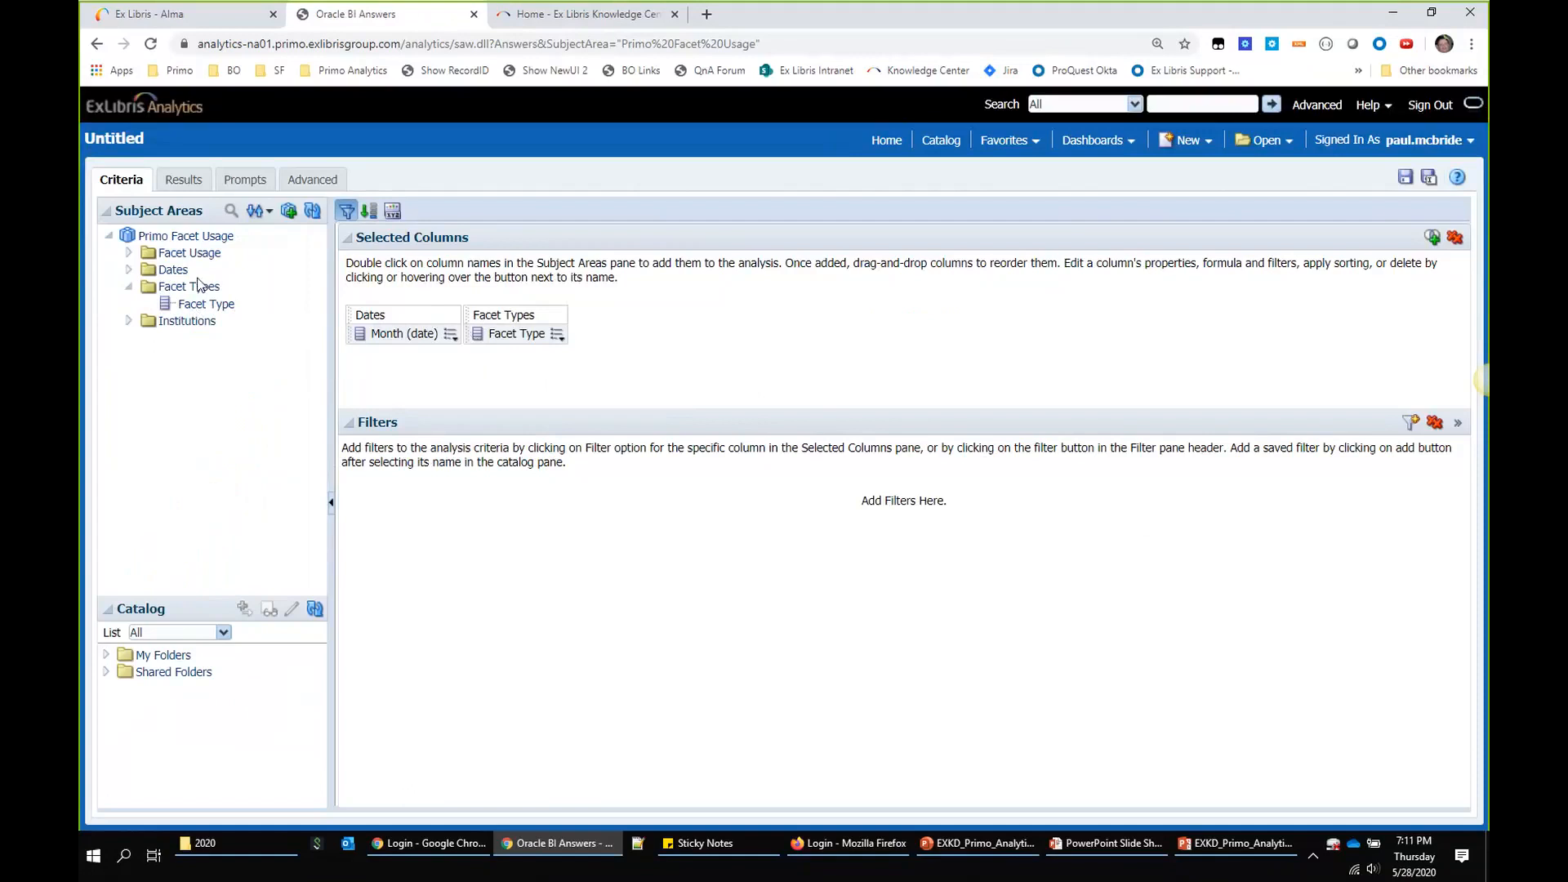
left_click(129, 253)
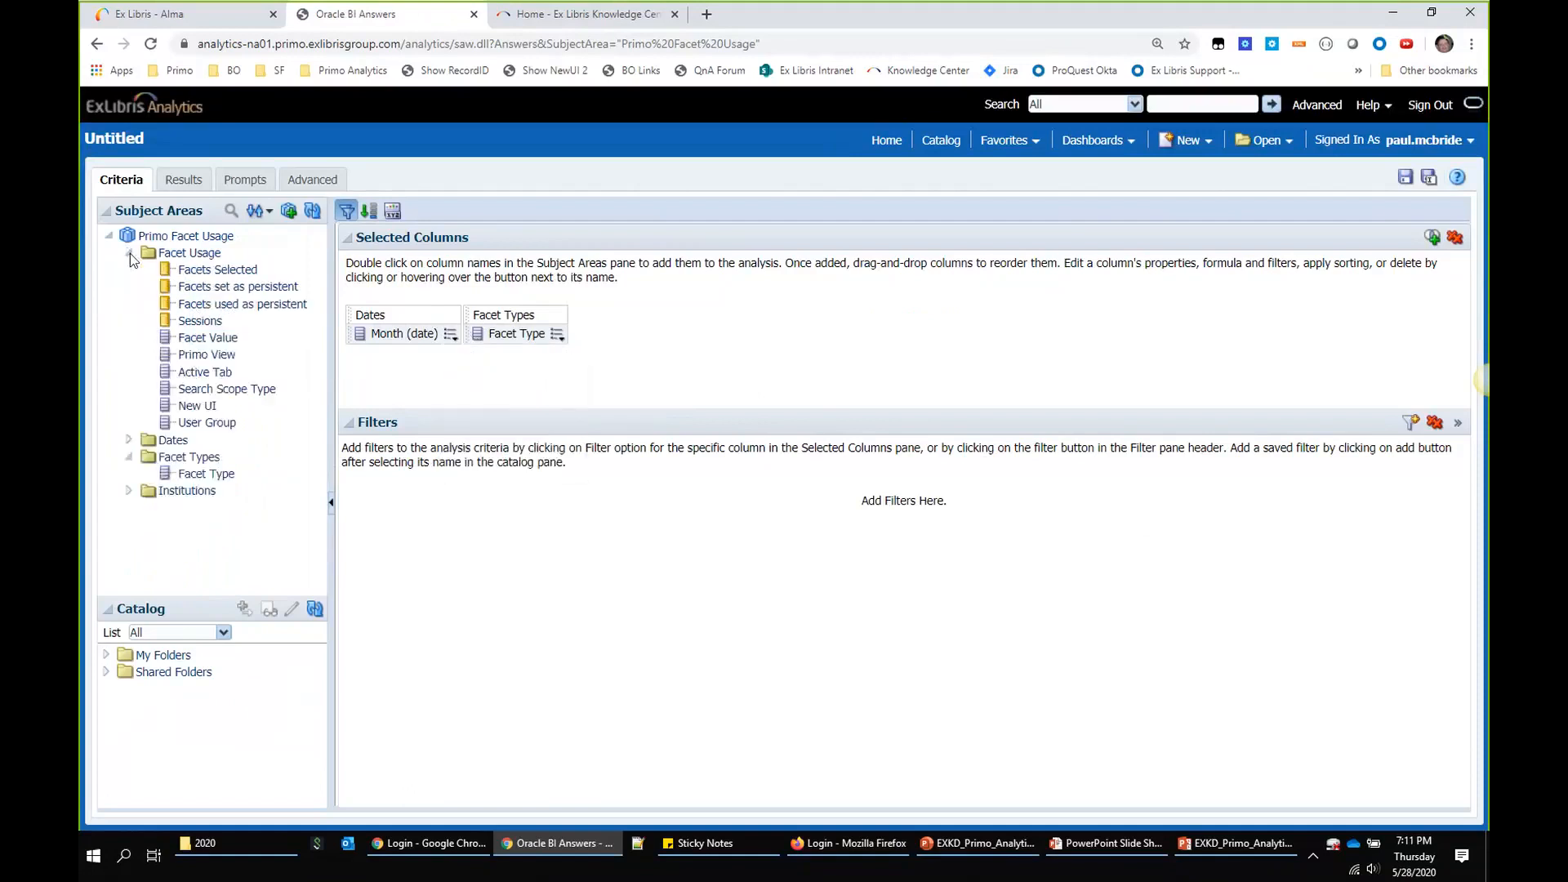
left_click_drag(208, 343, 642, 335)
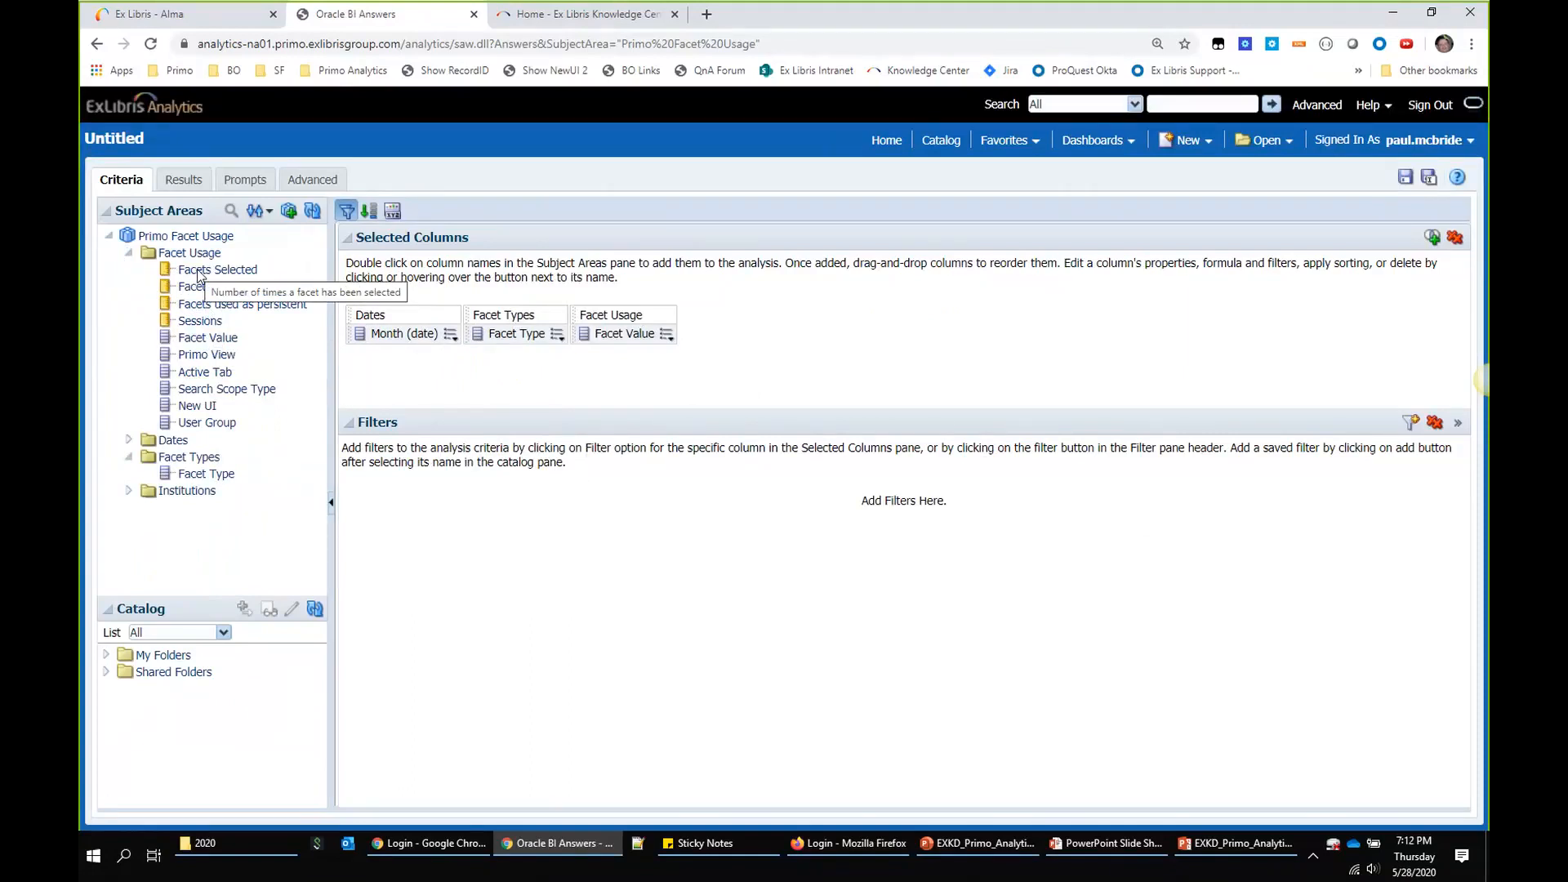
Step: Add the Facets Selected and Sessions measures from Facet Usage to the analysis and review the resulting table
double_click(198, 272)
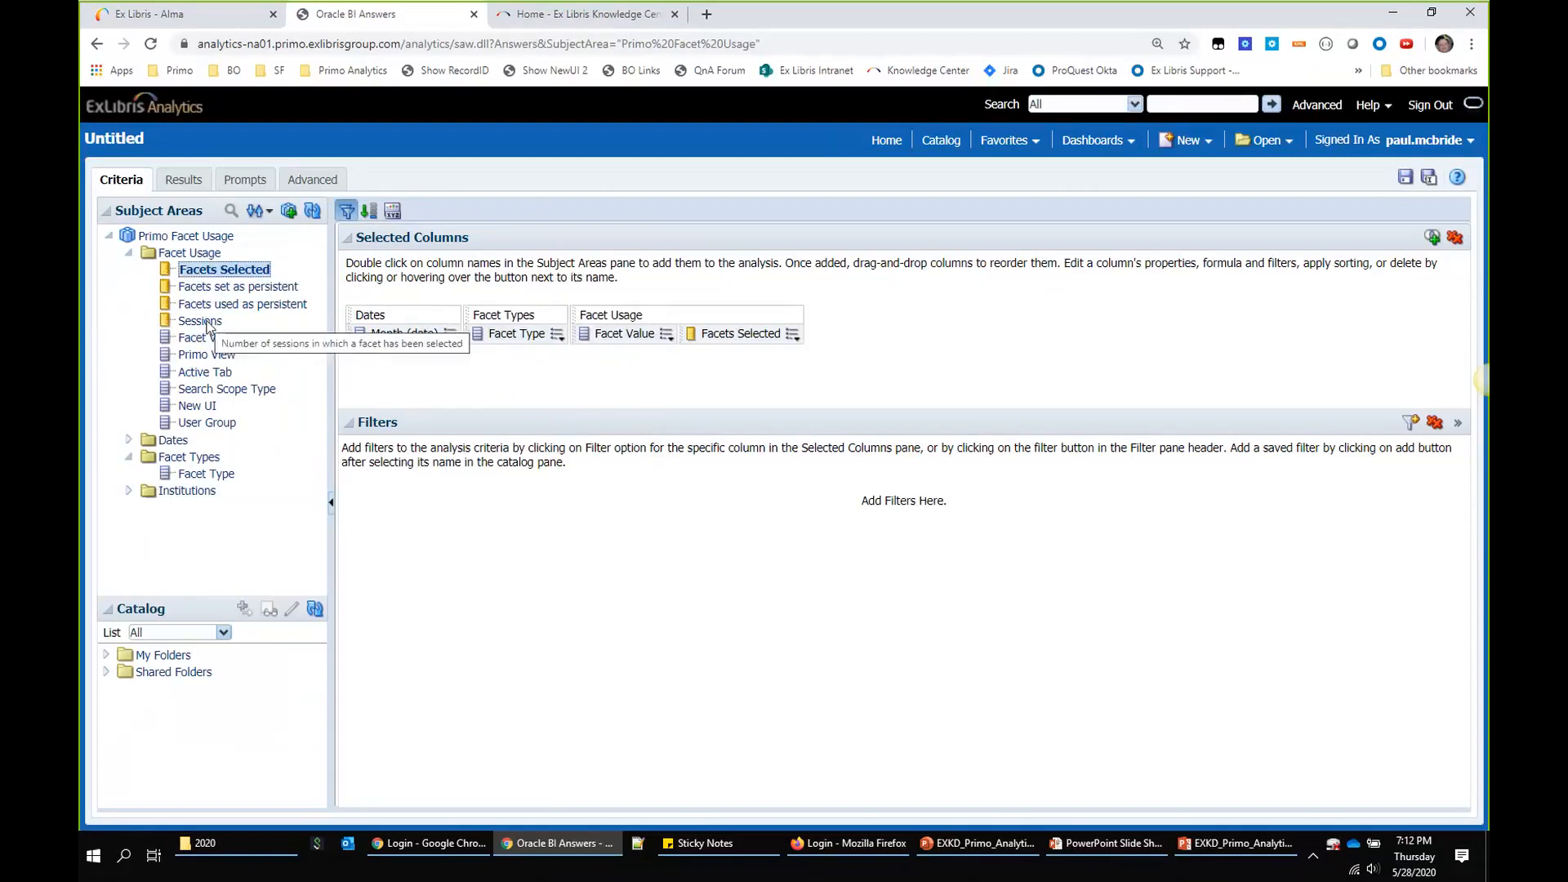
double_click(201, 321)
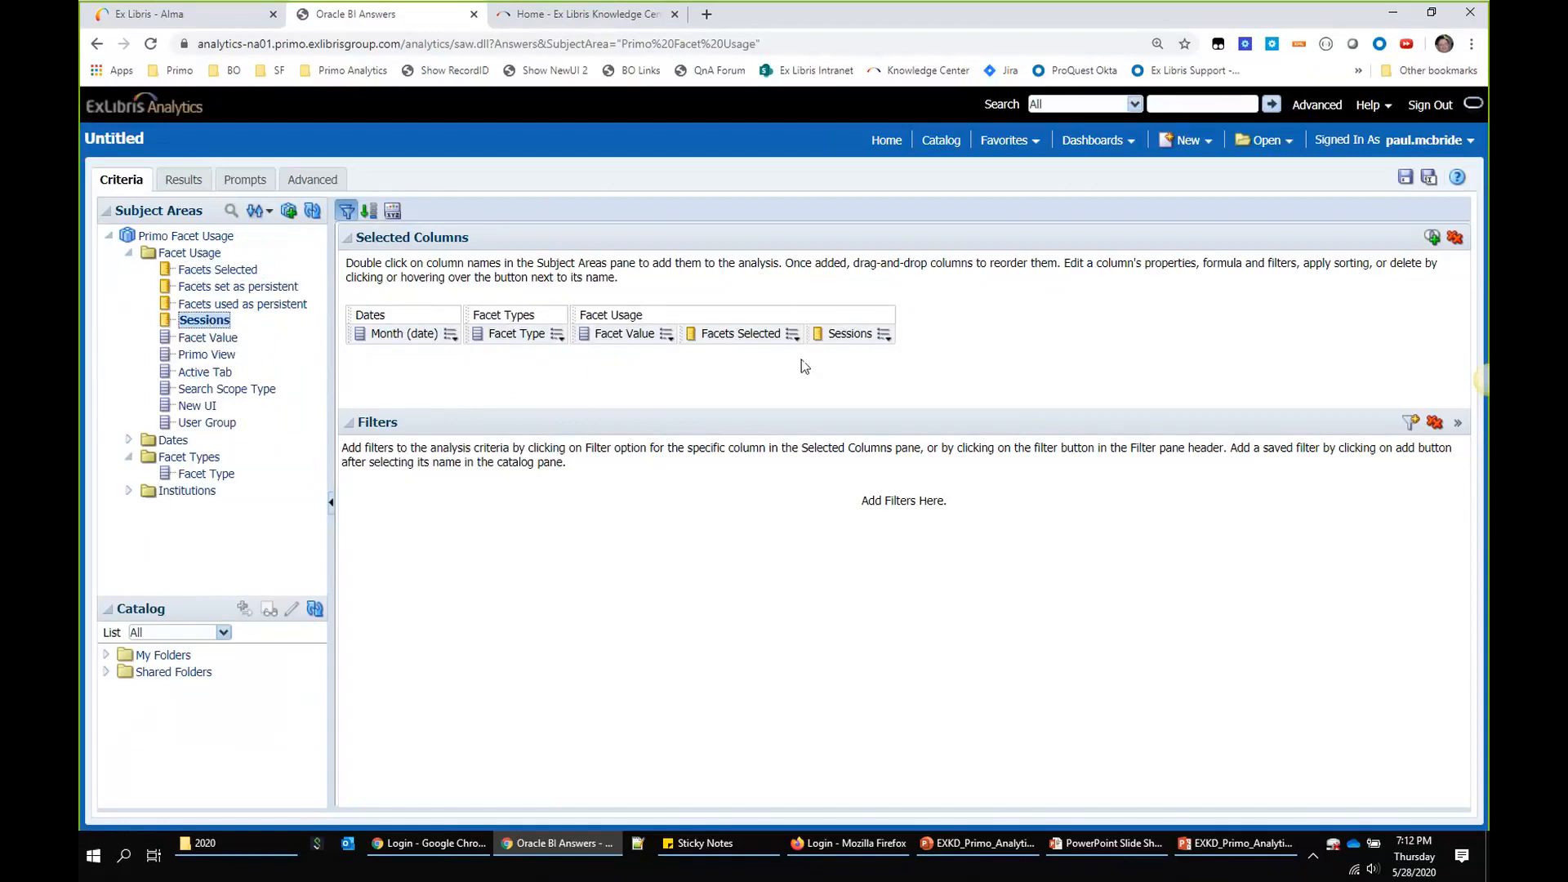
left_click(183, 179)
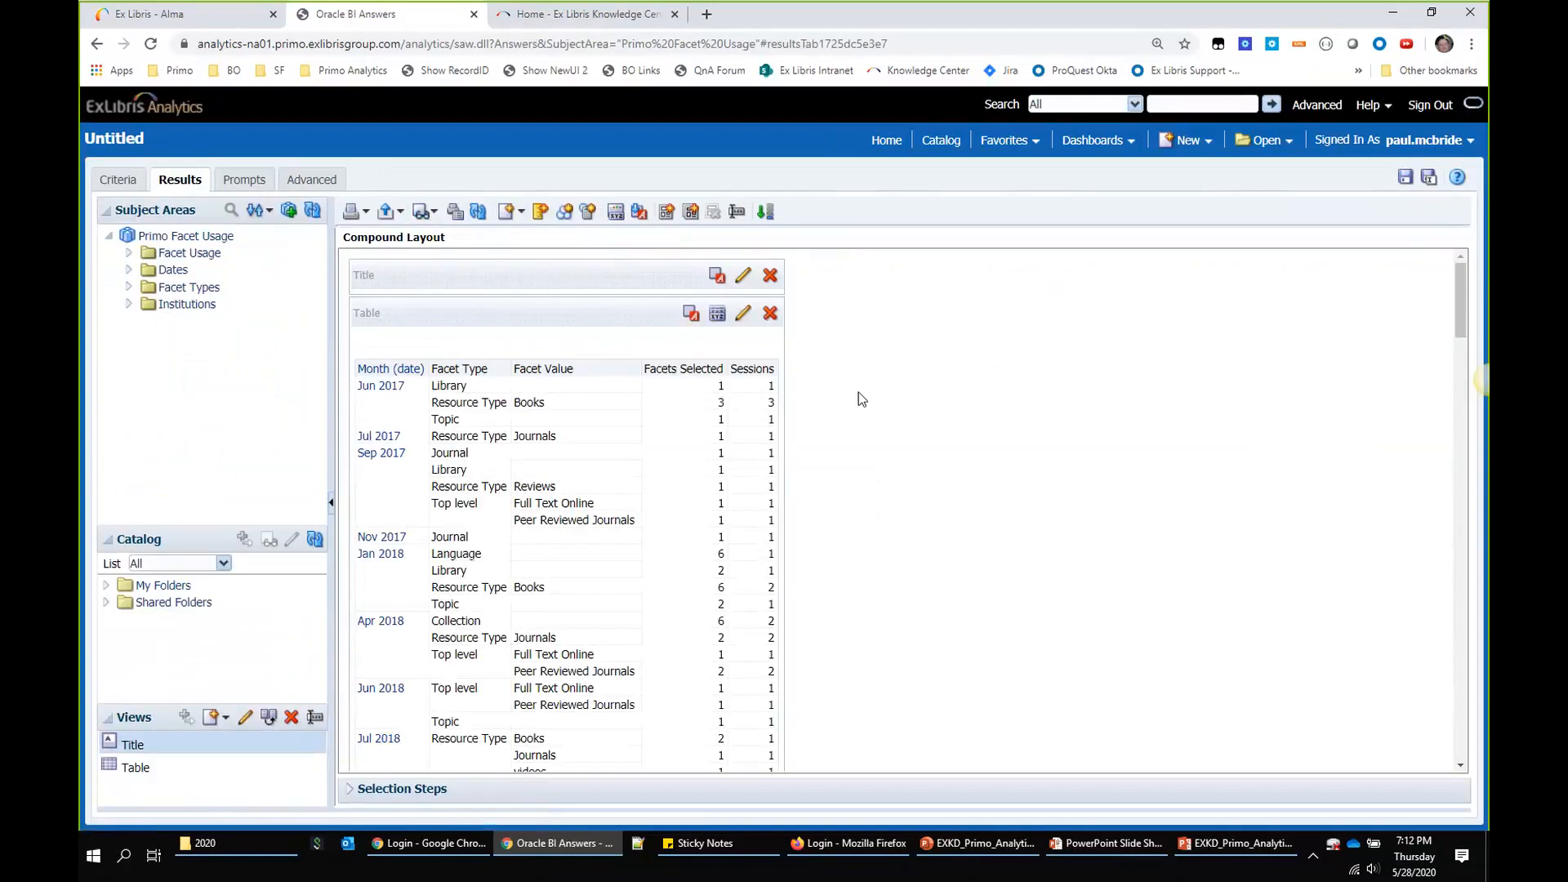
scroll(859, 391, "down", 2)
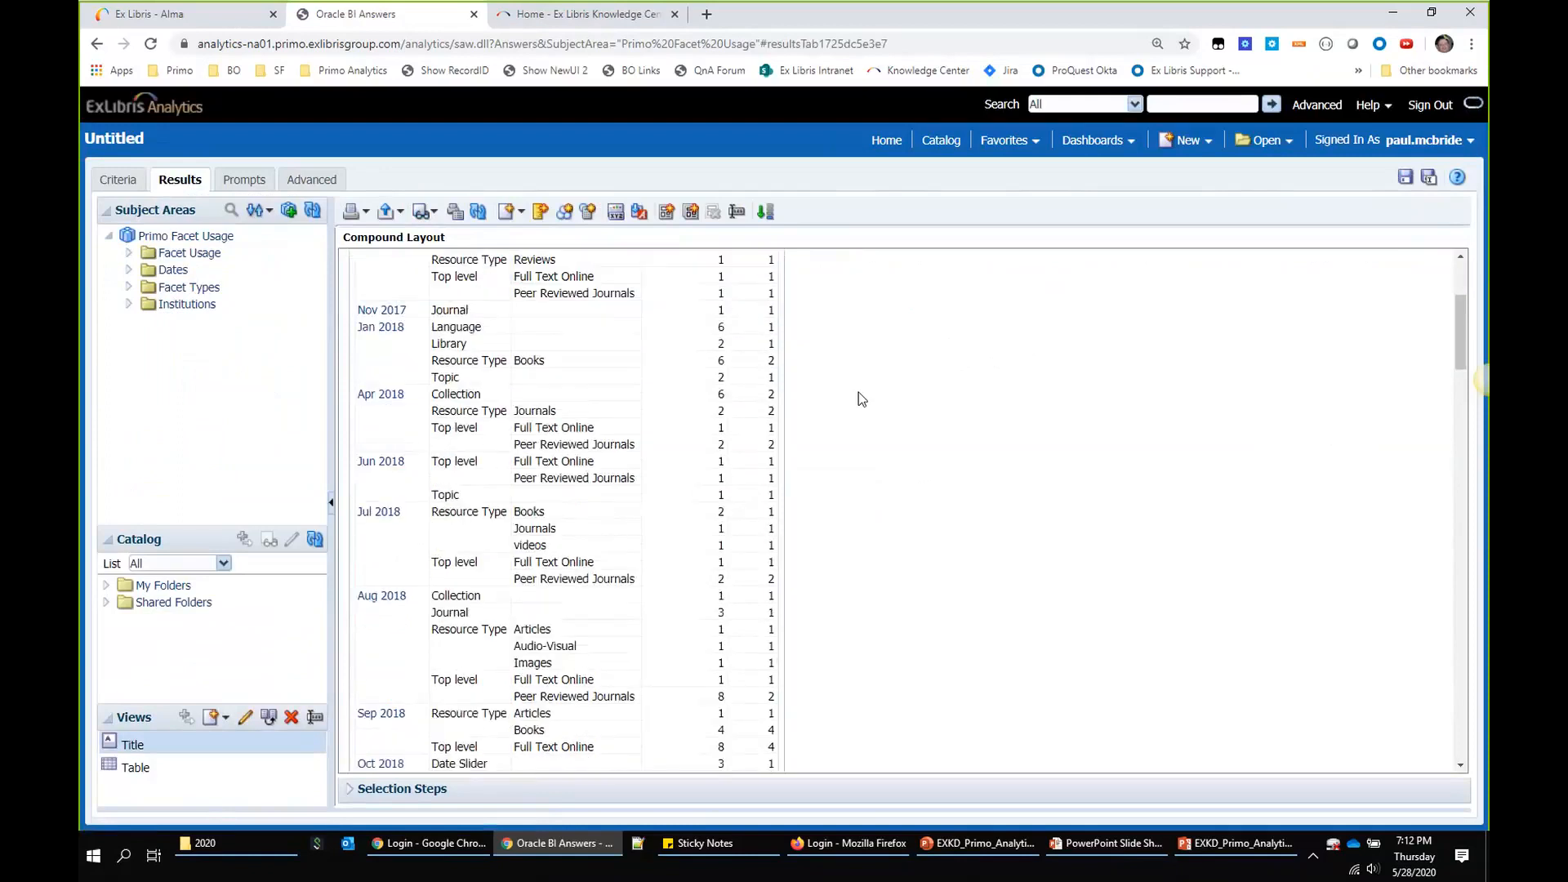
scroll(859, 392, "up", 3)
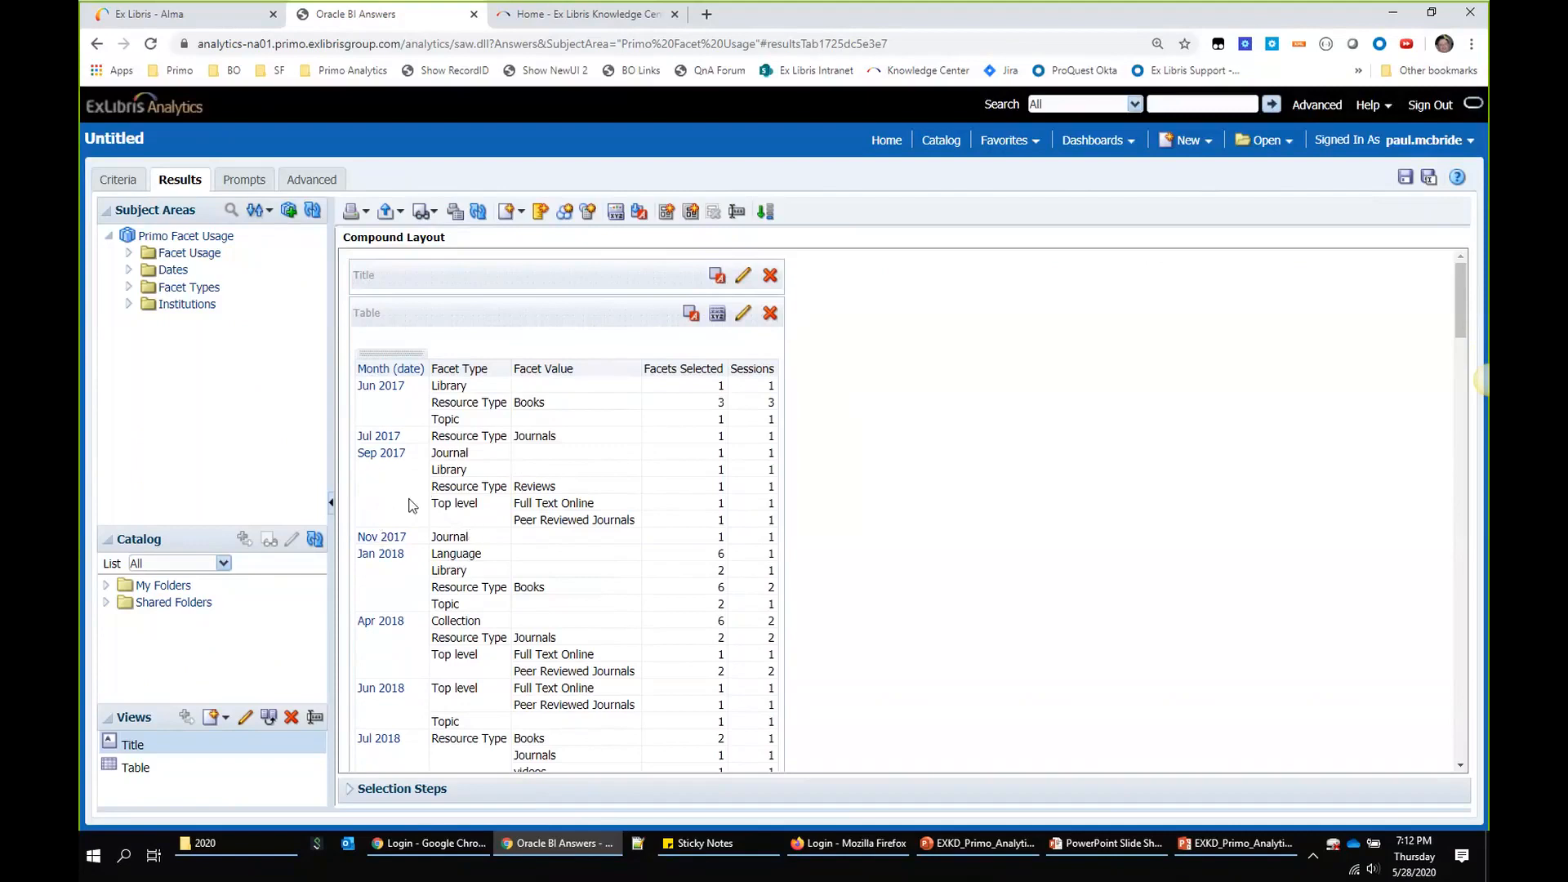
scroll(408, 505, "down", 1)
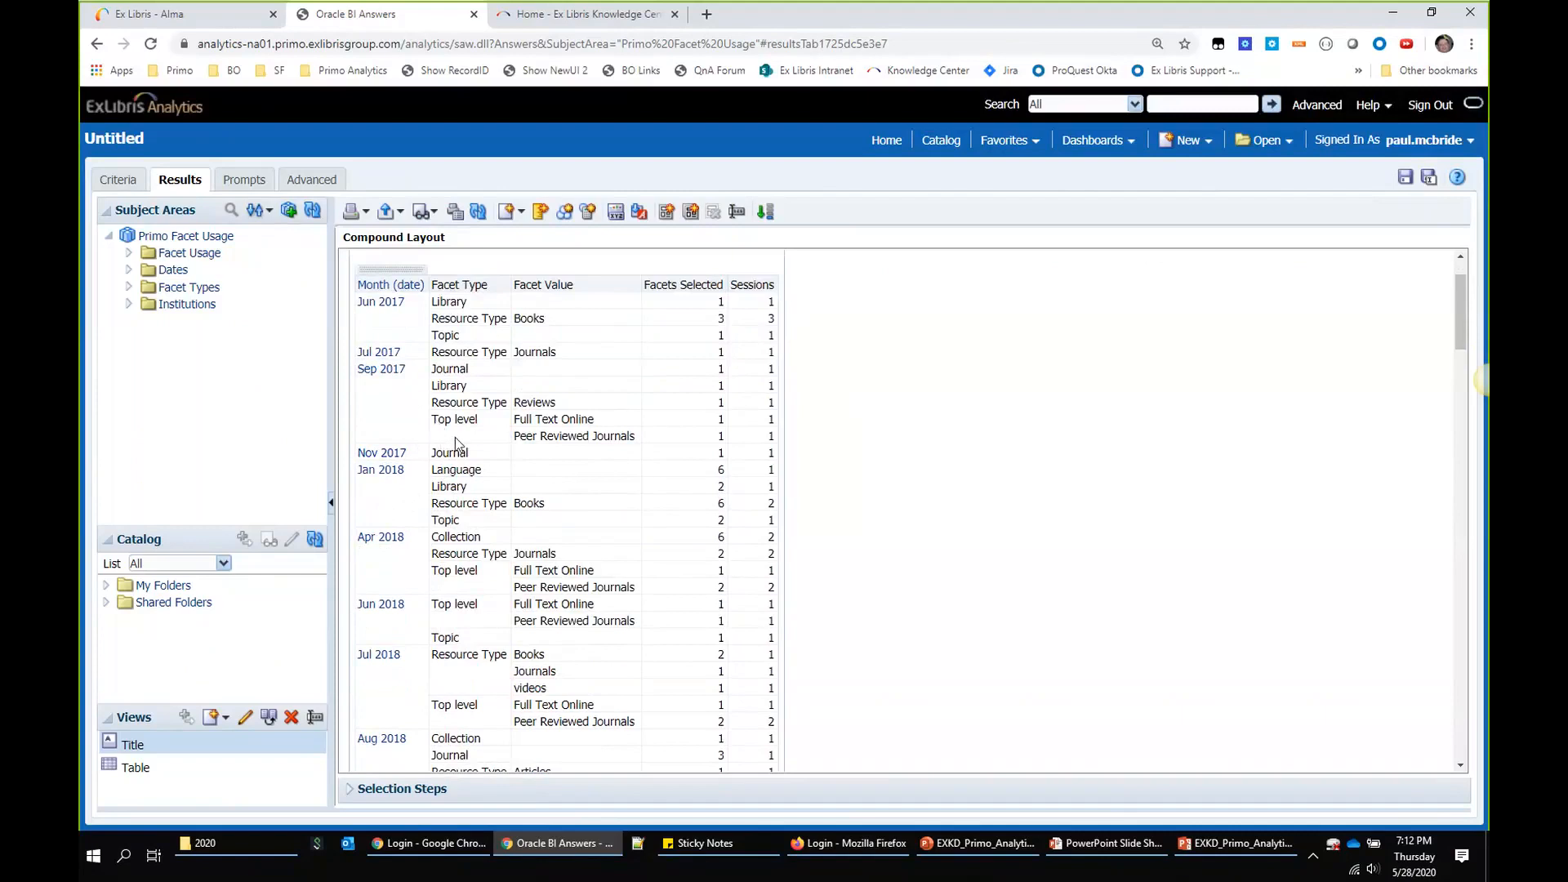
scroll(441, 441, "up", 1)
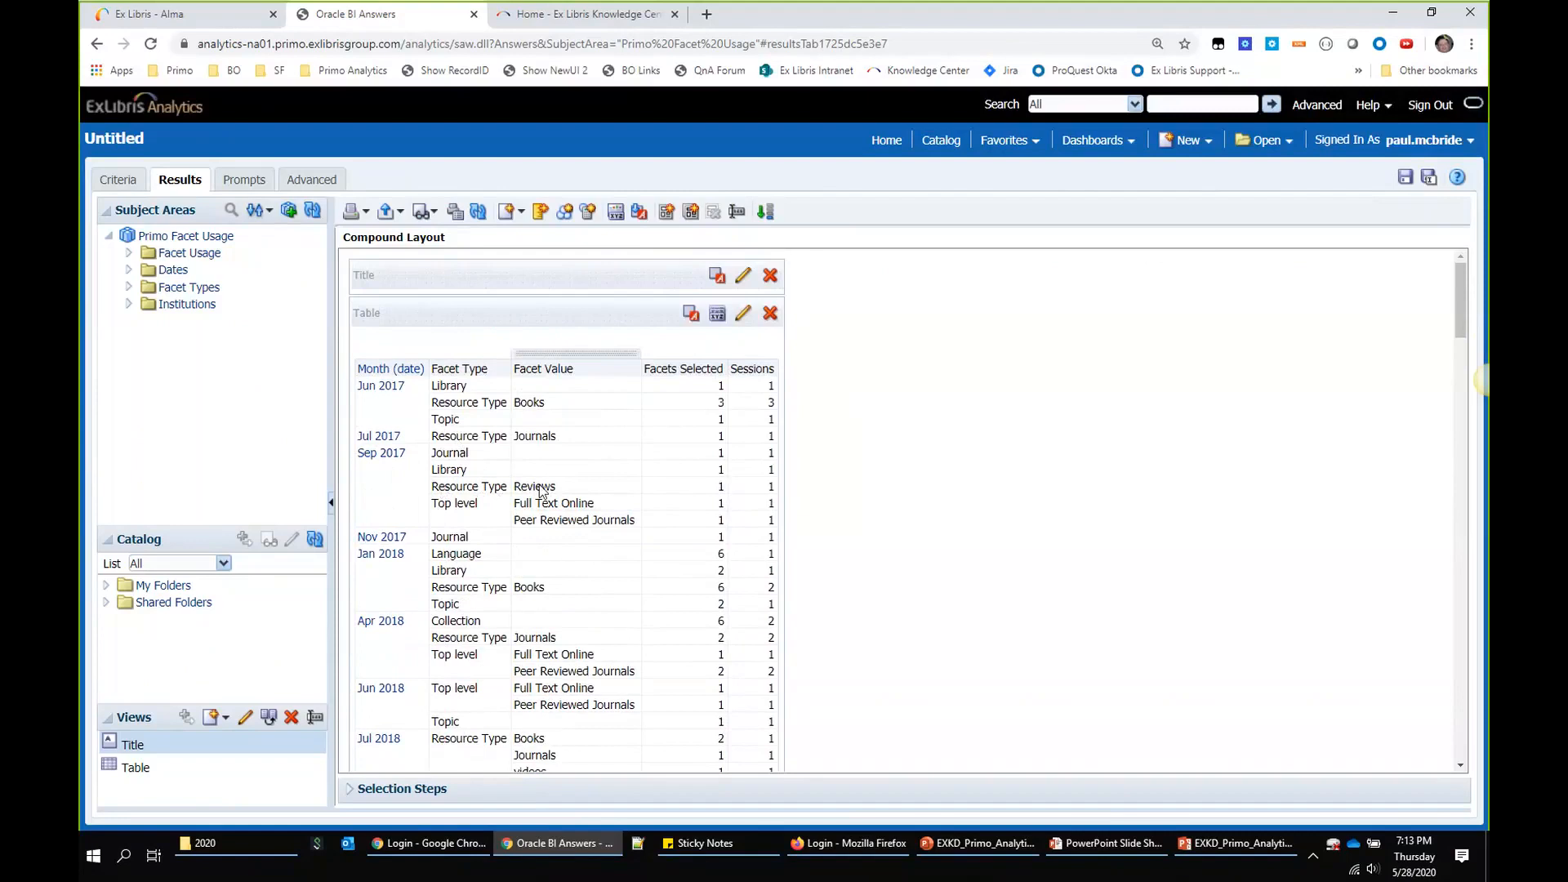
Step: Enable alternate row styling with repeated cell values for the results table
left_click(717, 314)
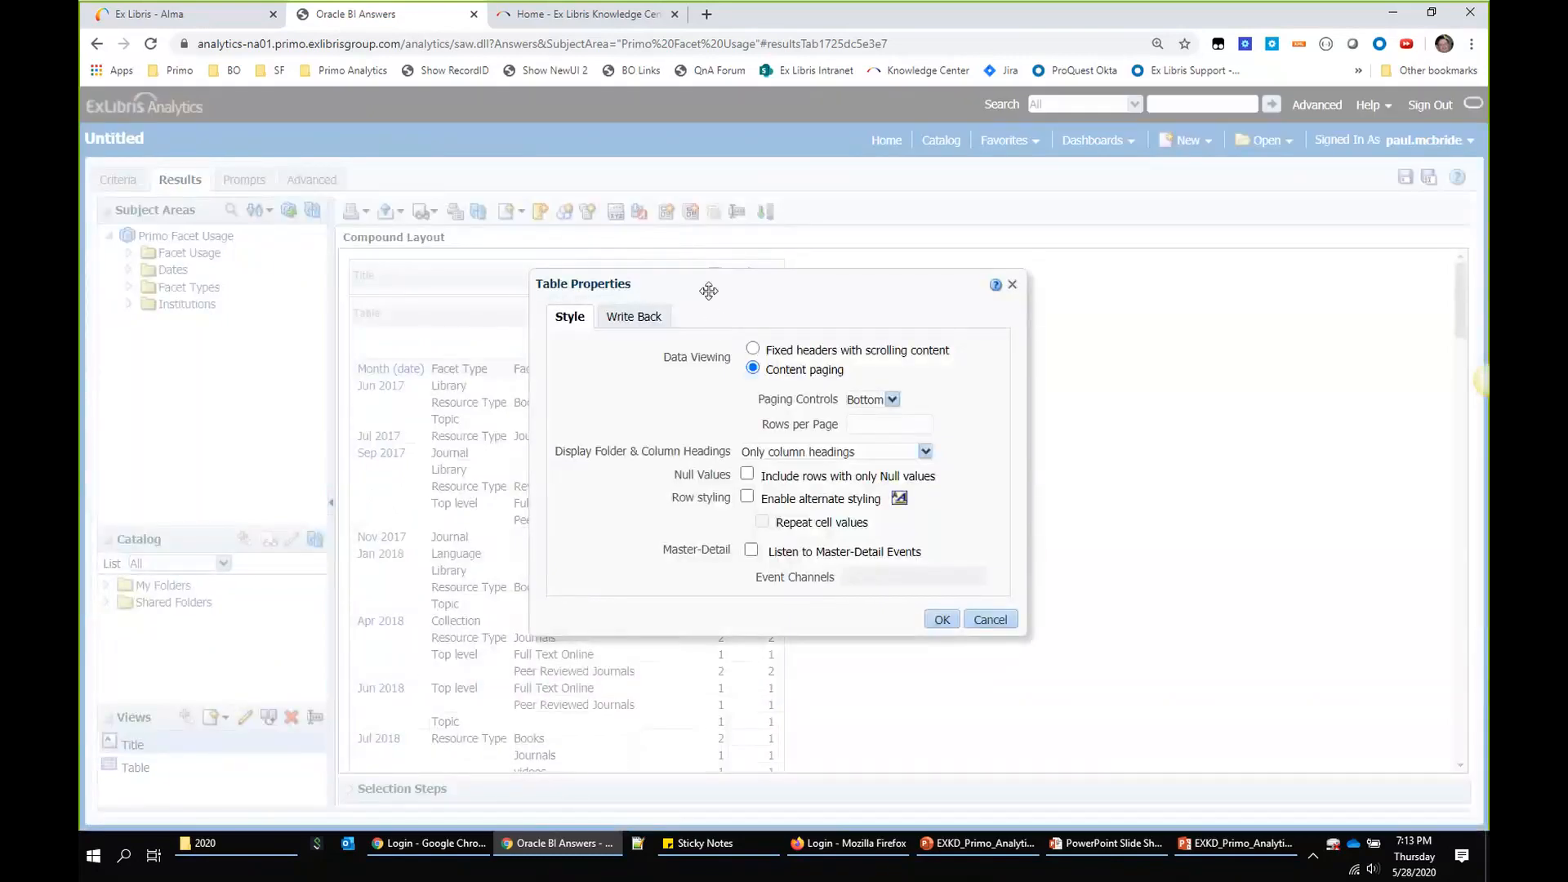
left_click(989, 620)
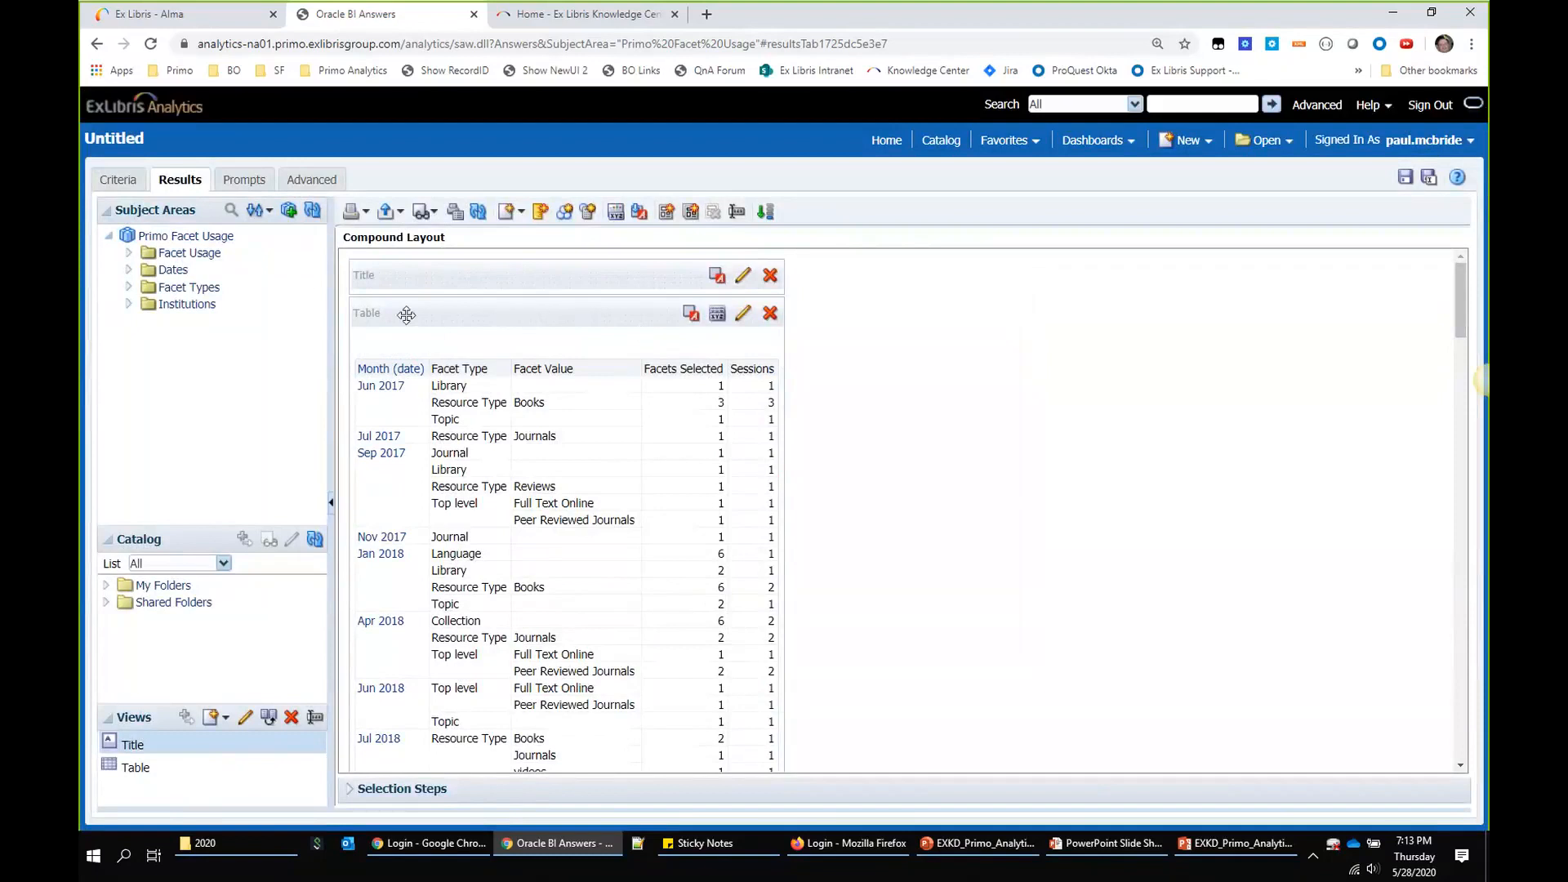
left_click(717, 320)
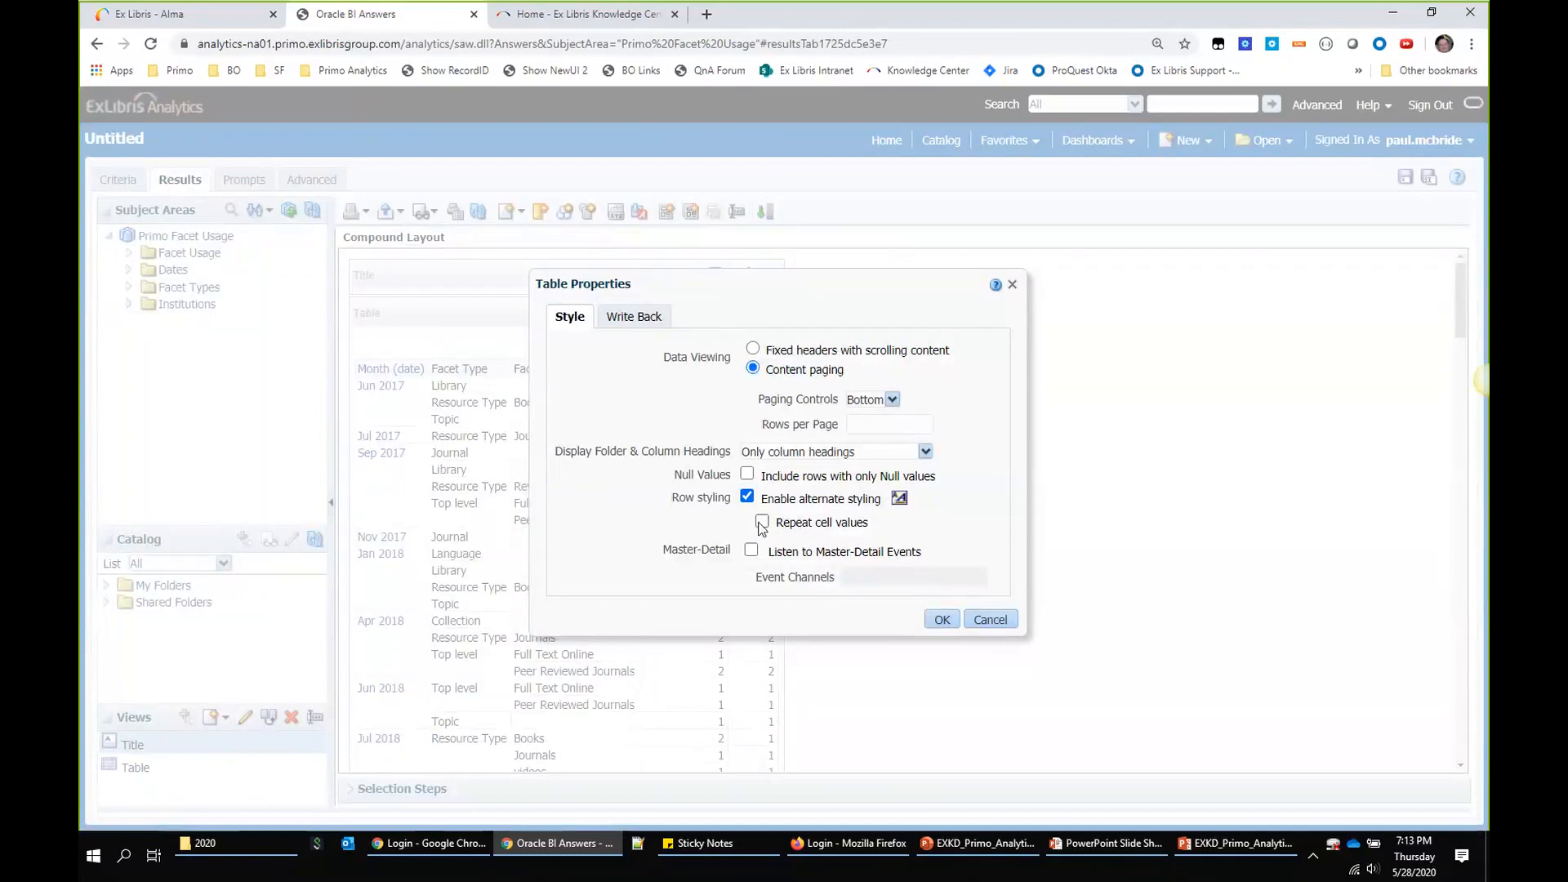
left_click(762, 522)
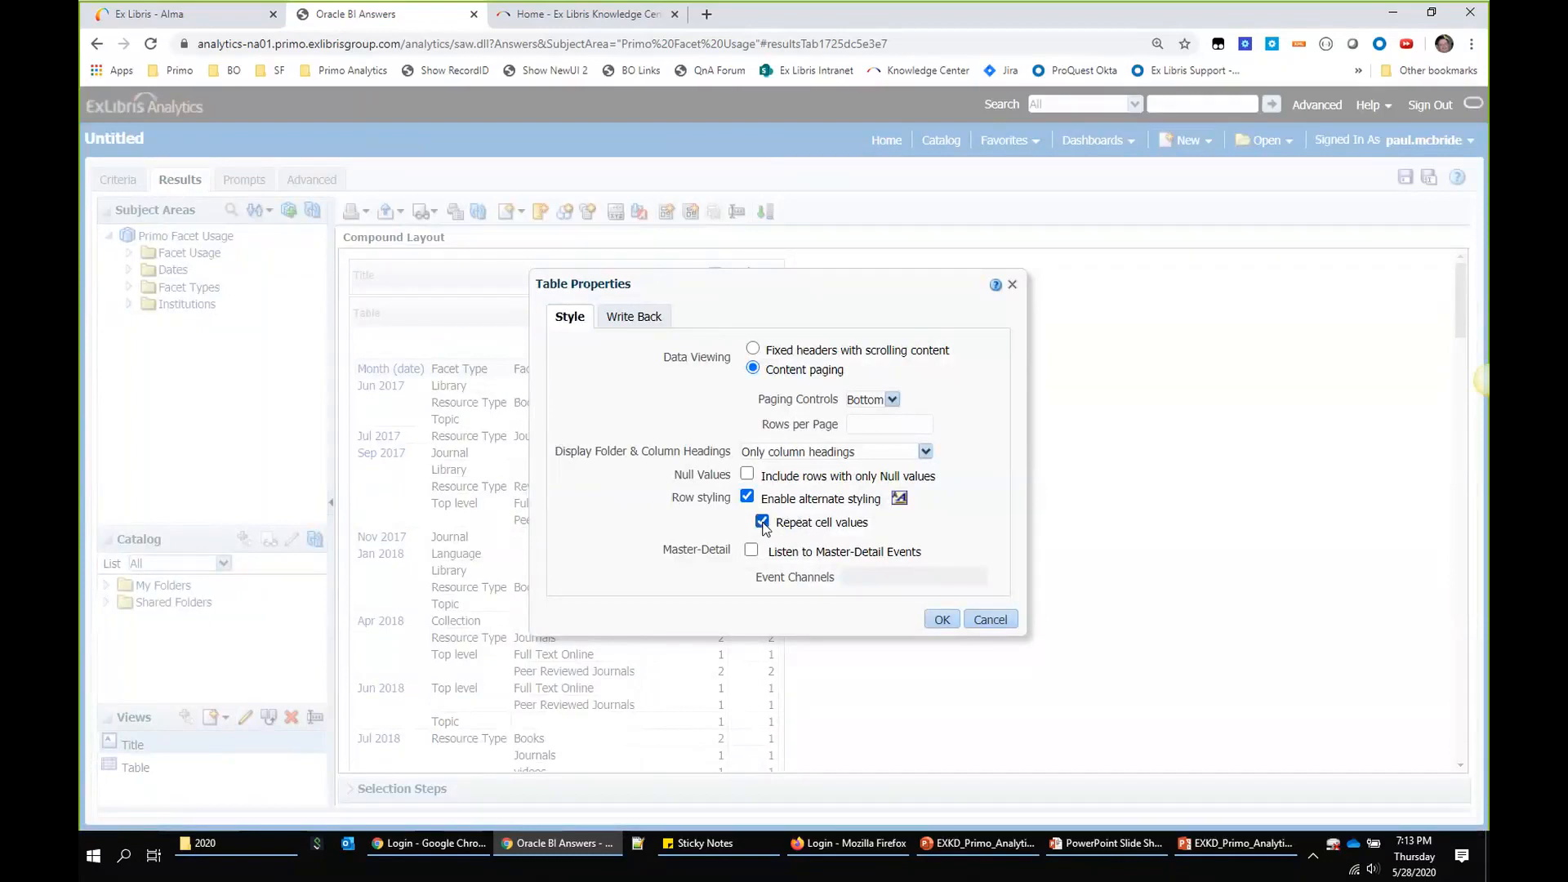
left_click(942, 621)
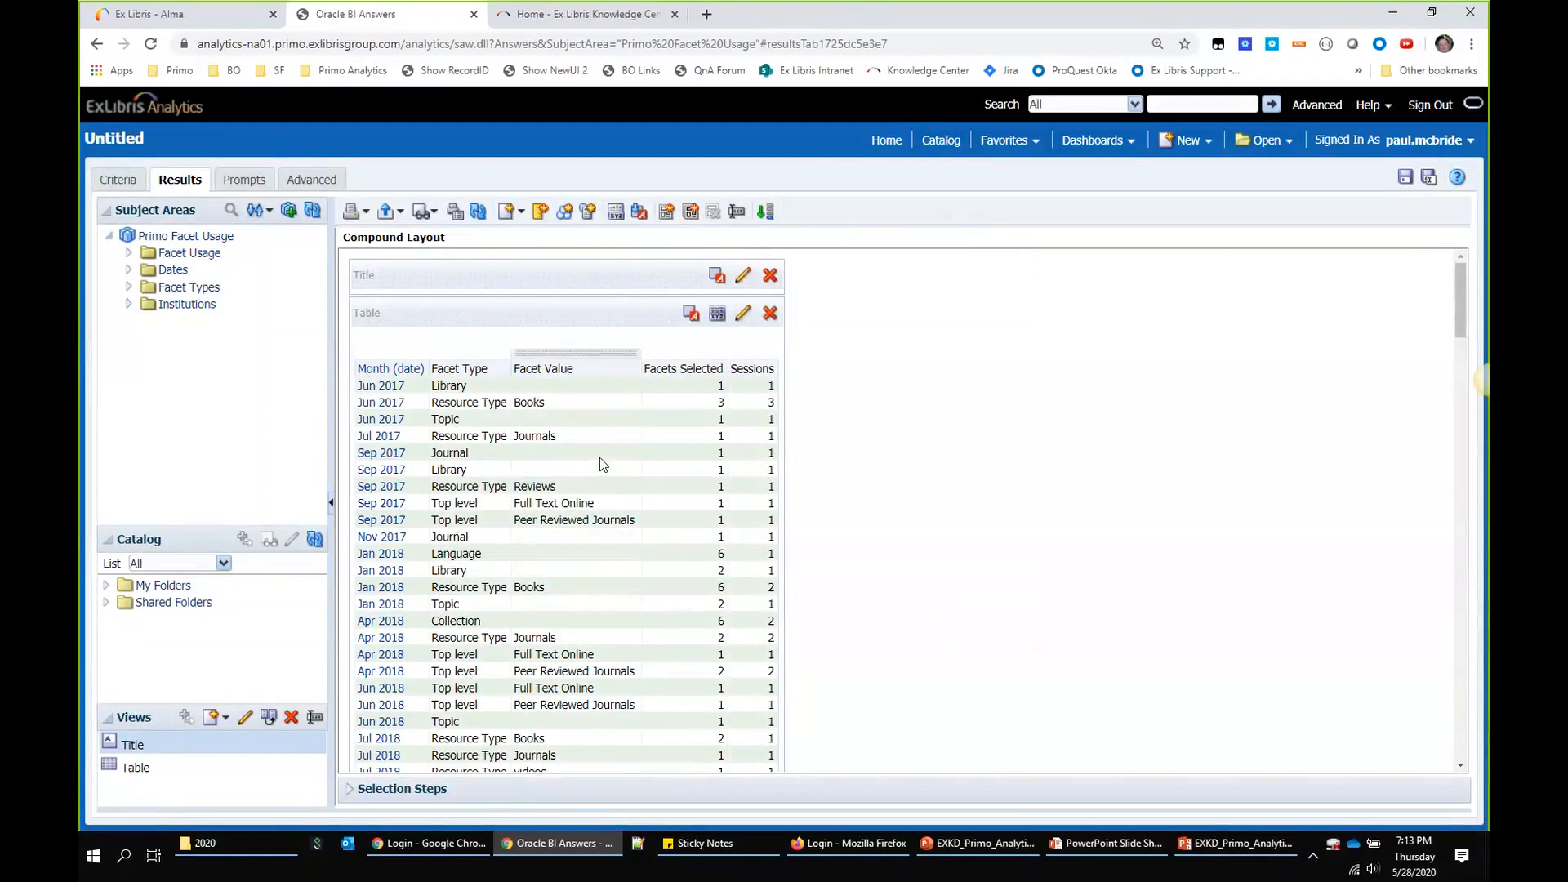
Step: Set the background color of the results table's alternate rows to yellow #F1E87D
left_click(717, 317)
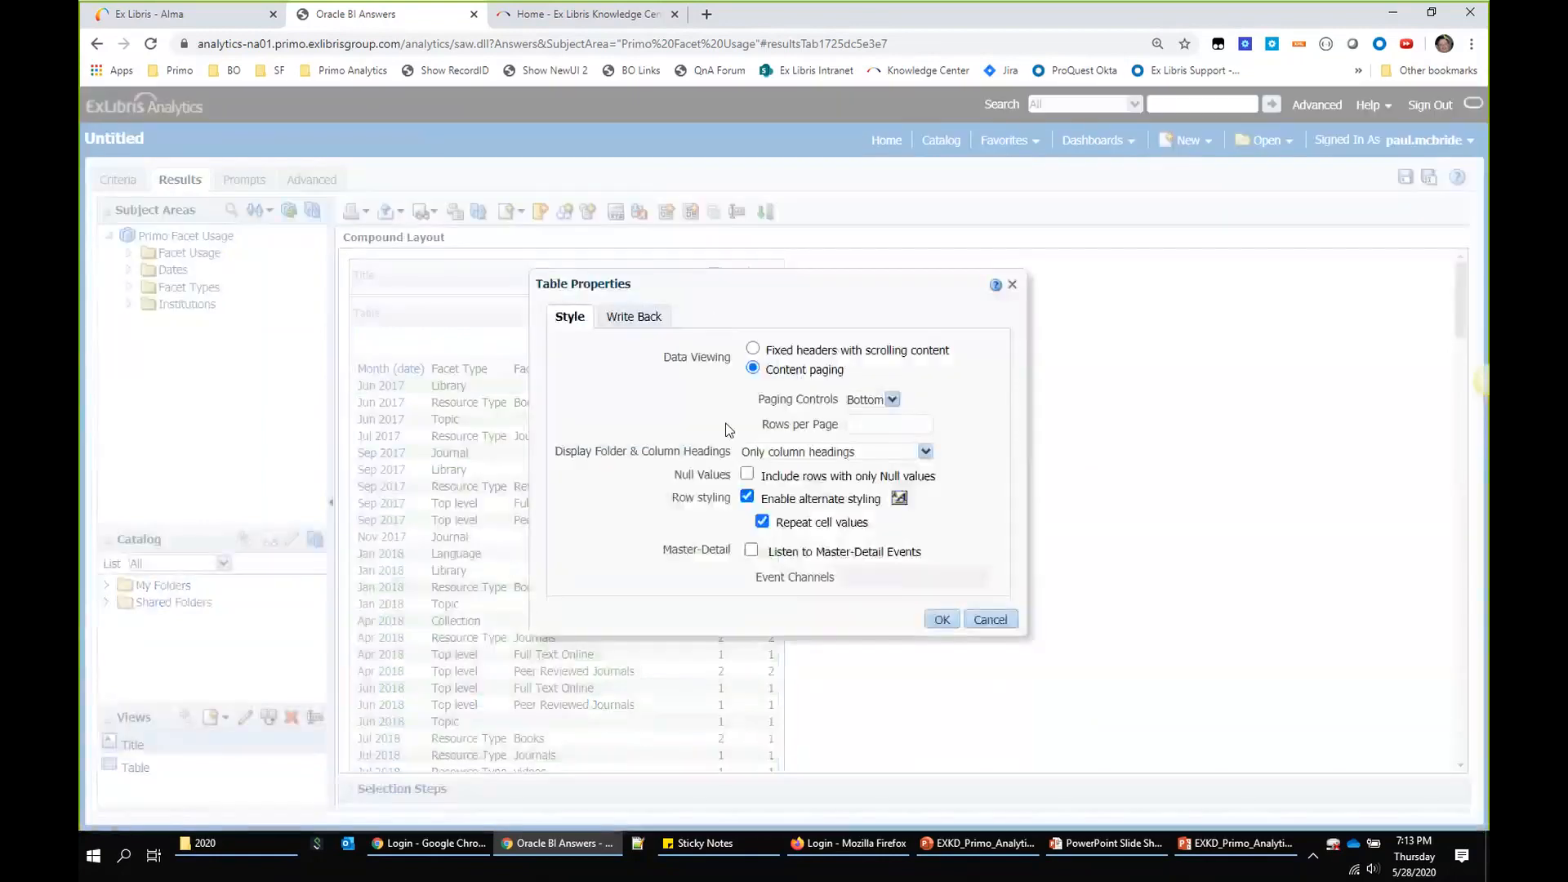
left_click(899, 500)
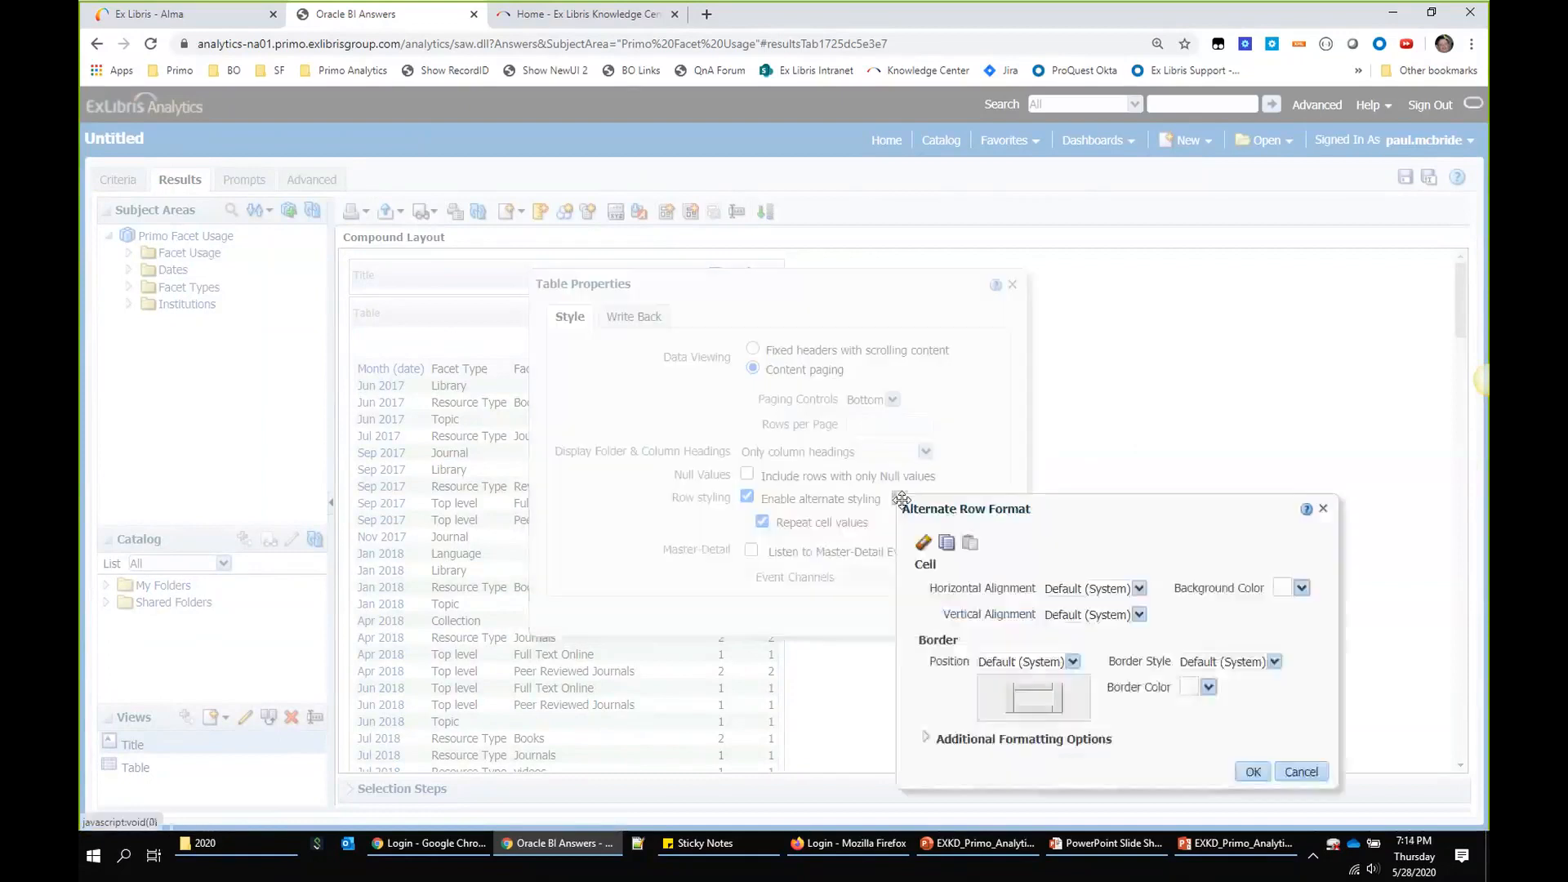
left_click(1301, 588)
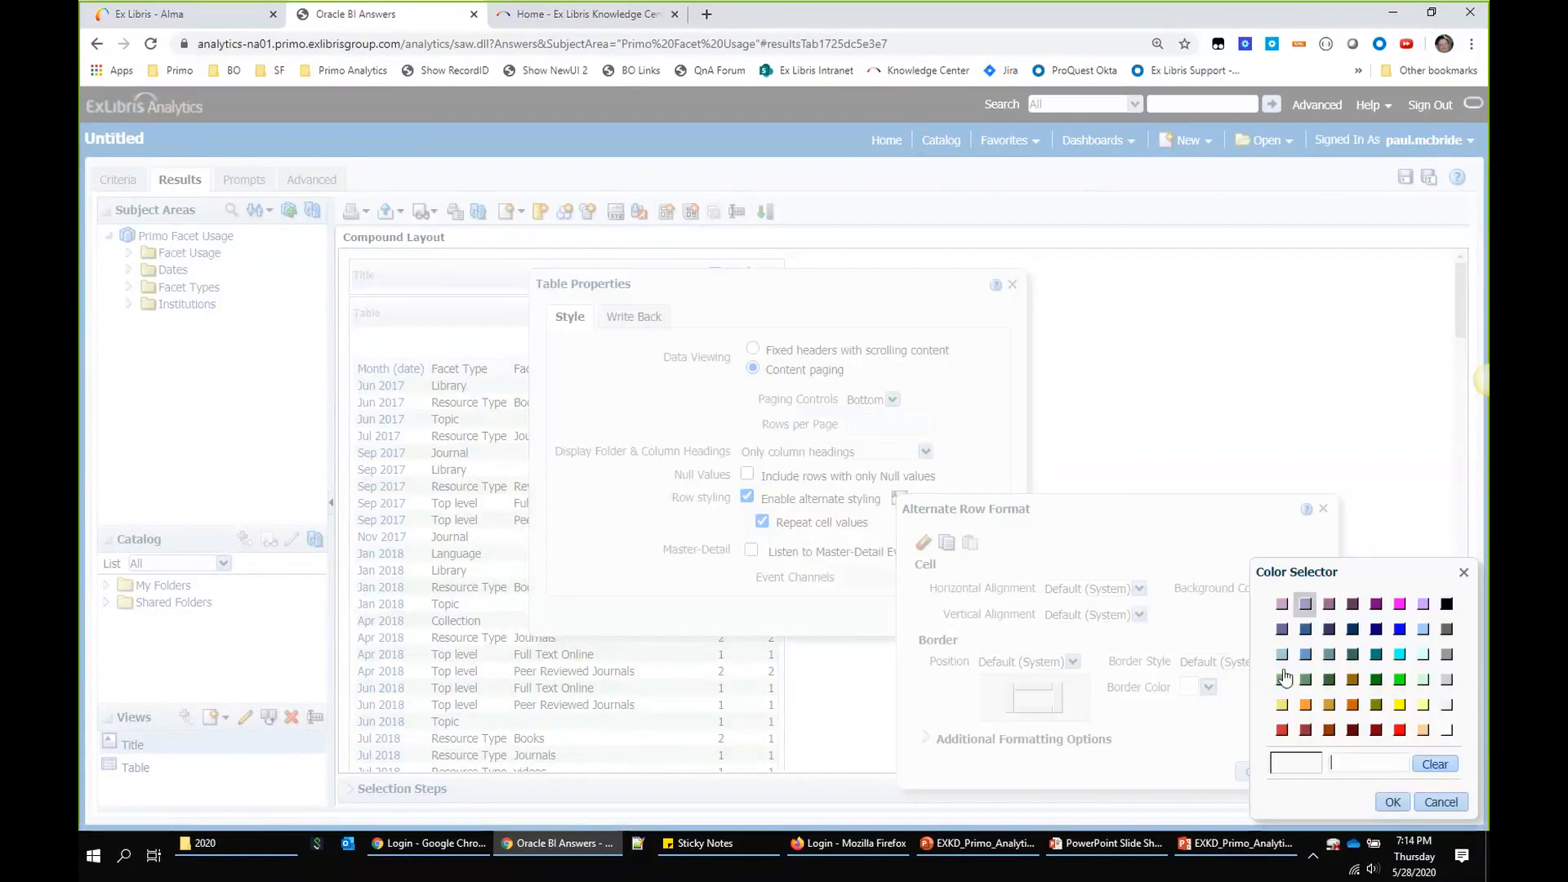
left_click(1282, 706)
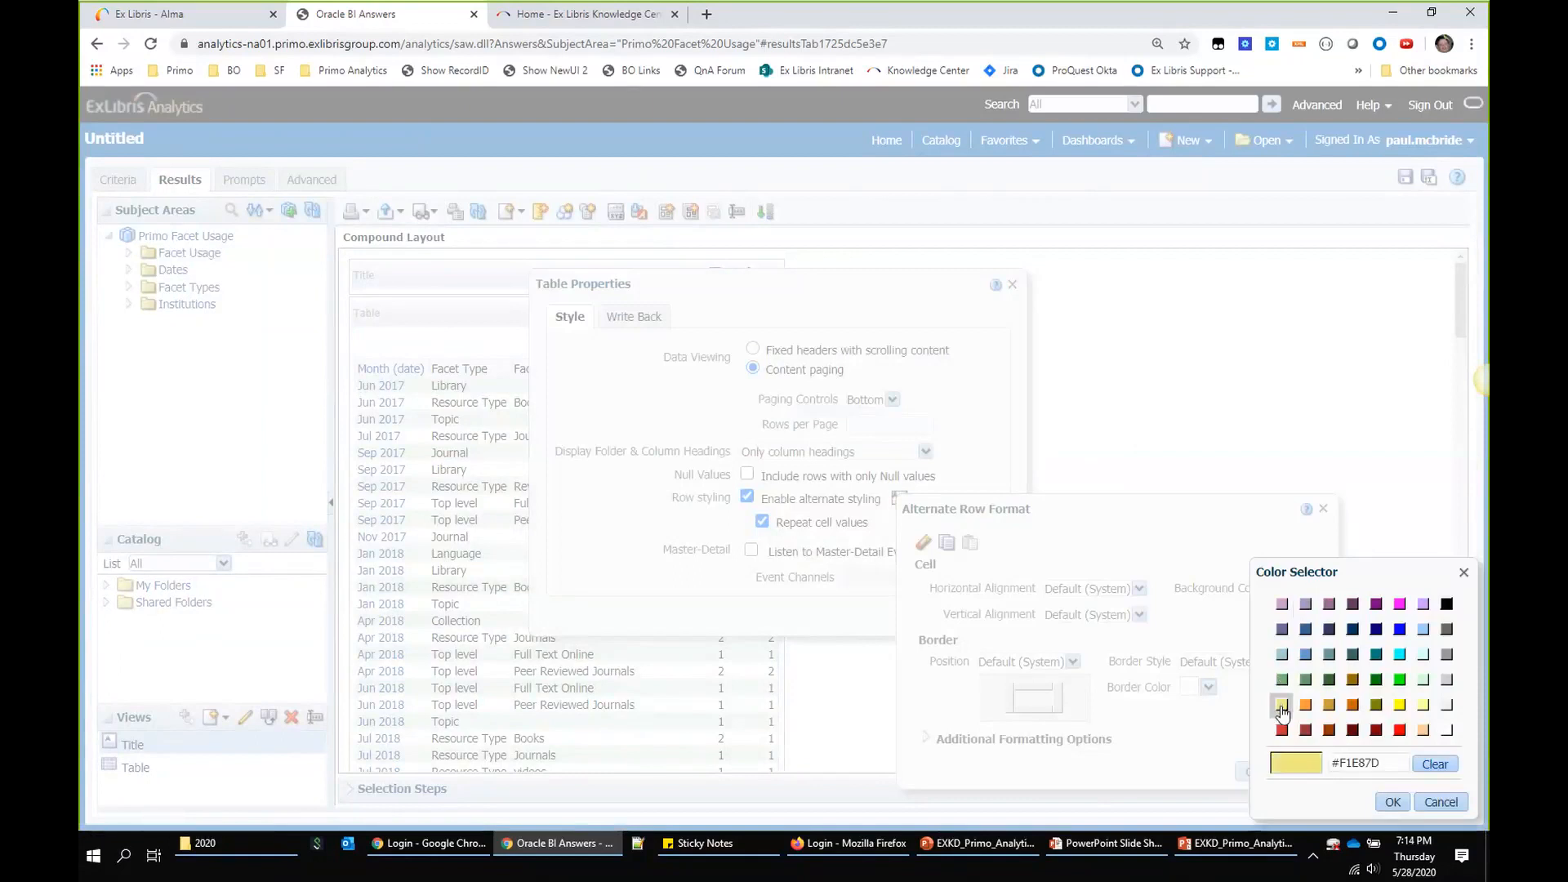
left_click(1392, 802)
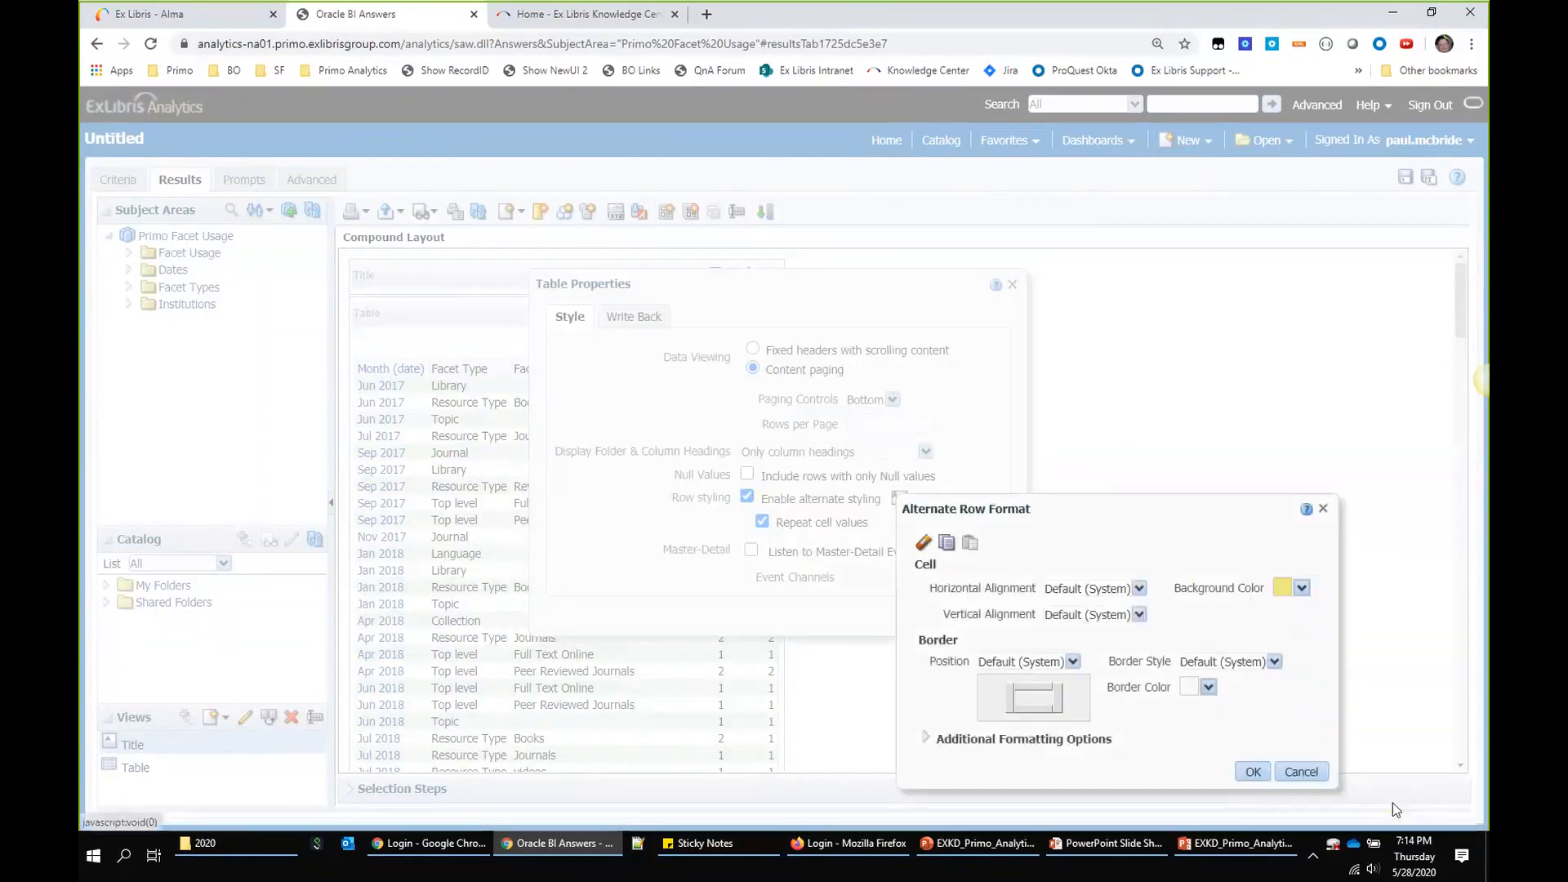
left_click(1252, 773)
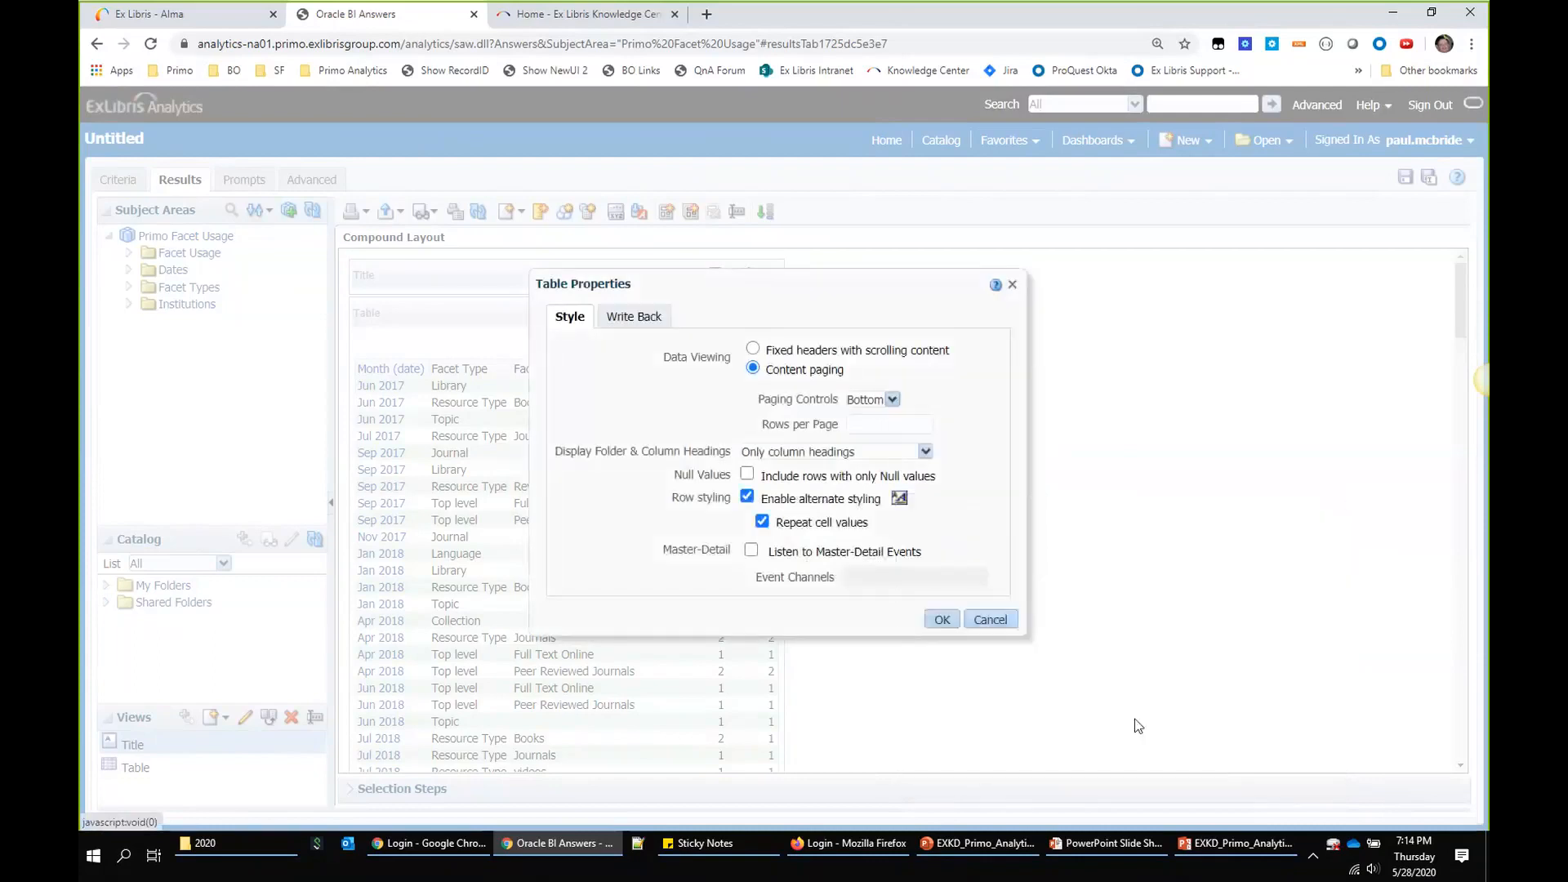
left_click(943, 621)
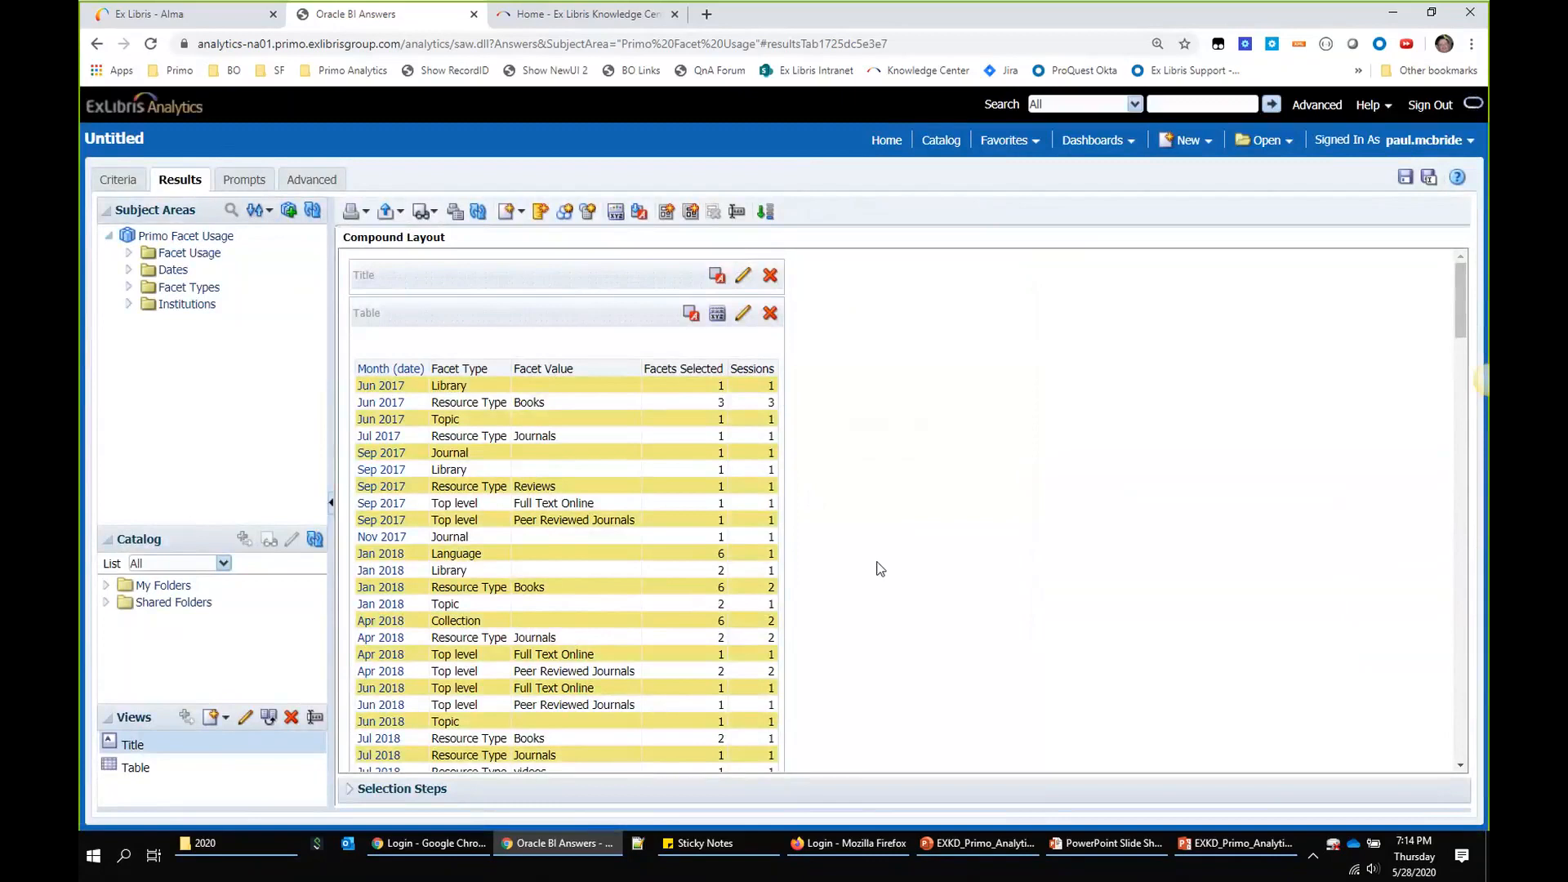
Step: Turn off alternate row styling for the results table
left_click(716, 315)
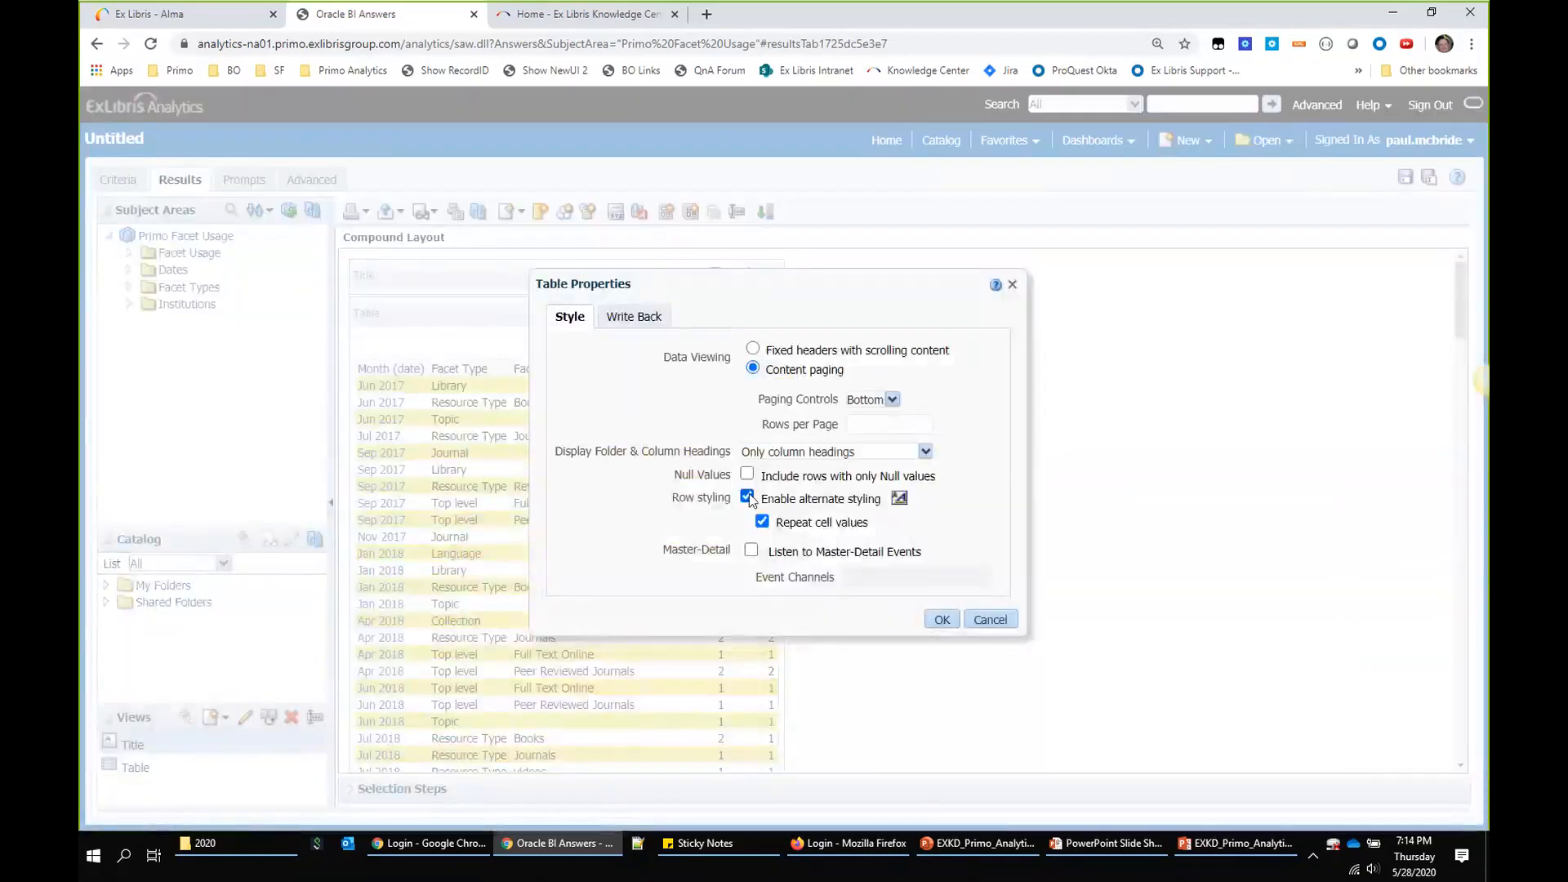
left_click(747, 497)
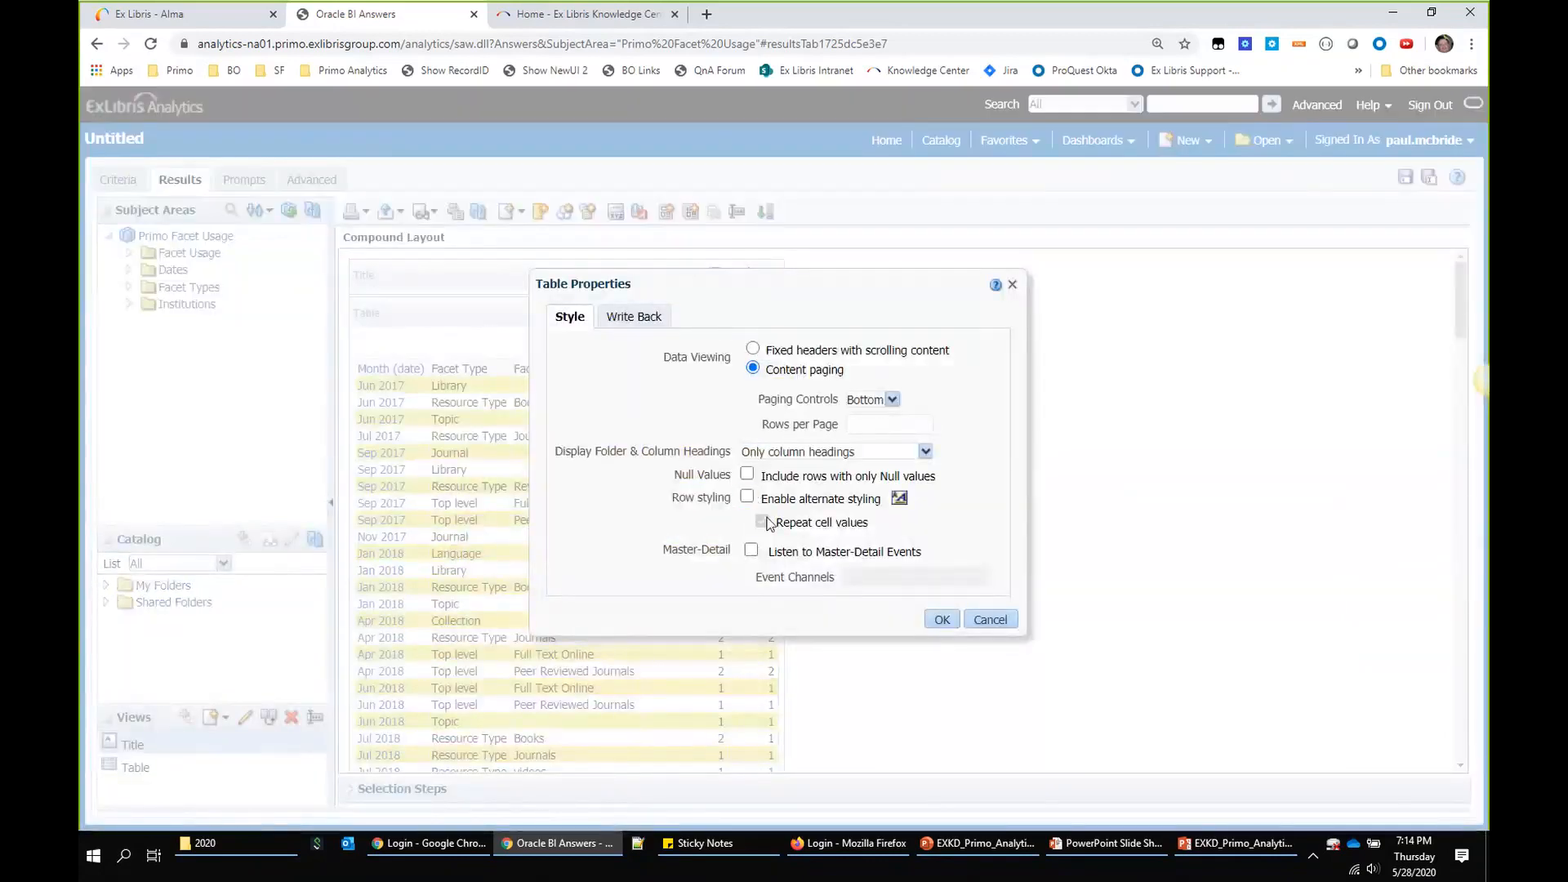
left_click(941, 620)
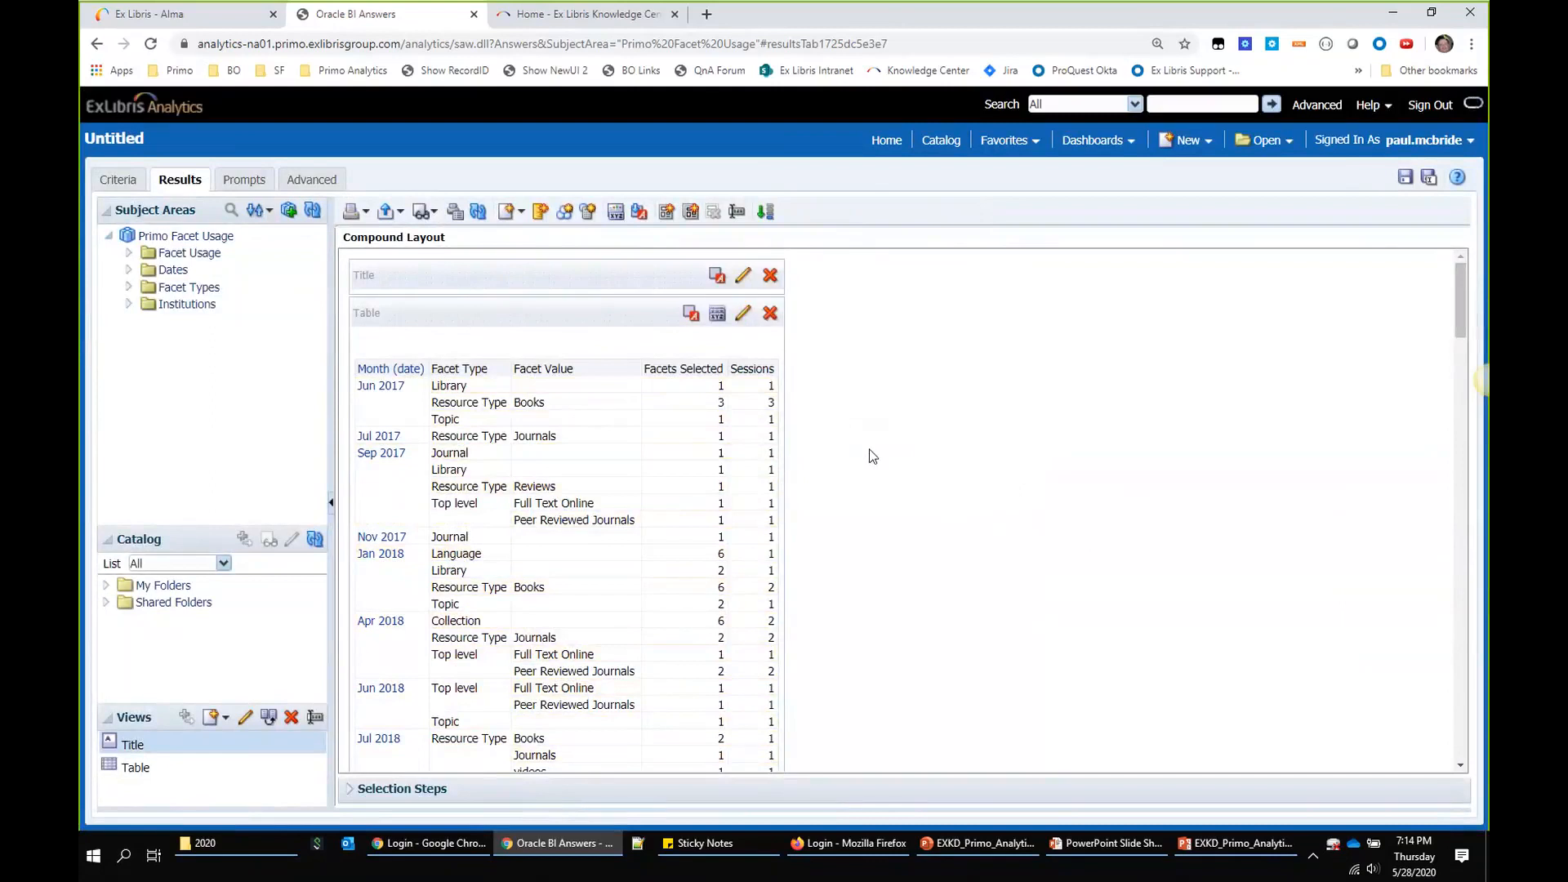
Step: Return to the analysis criteria and add a second Sessions column from Facet Usage
left_click(121, 184)
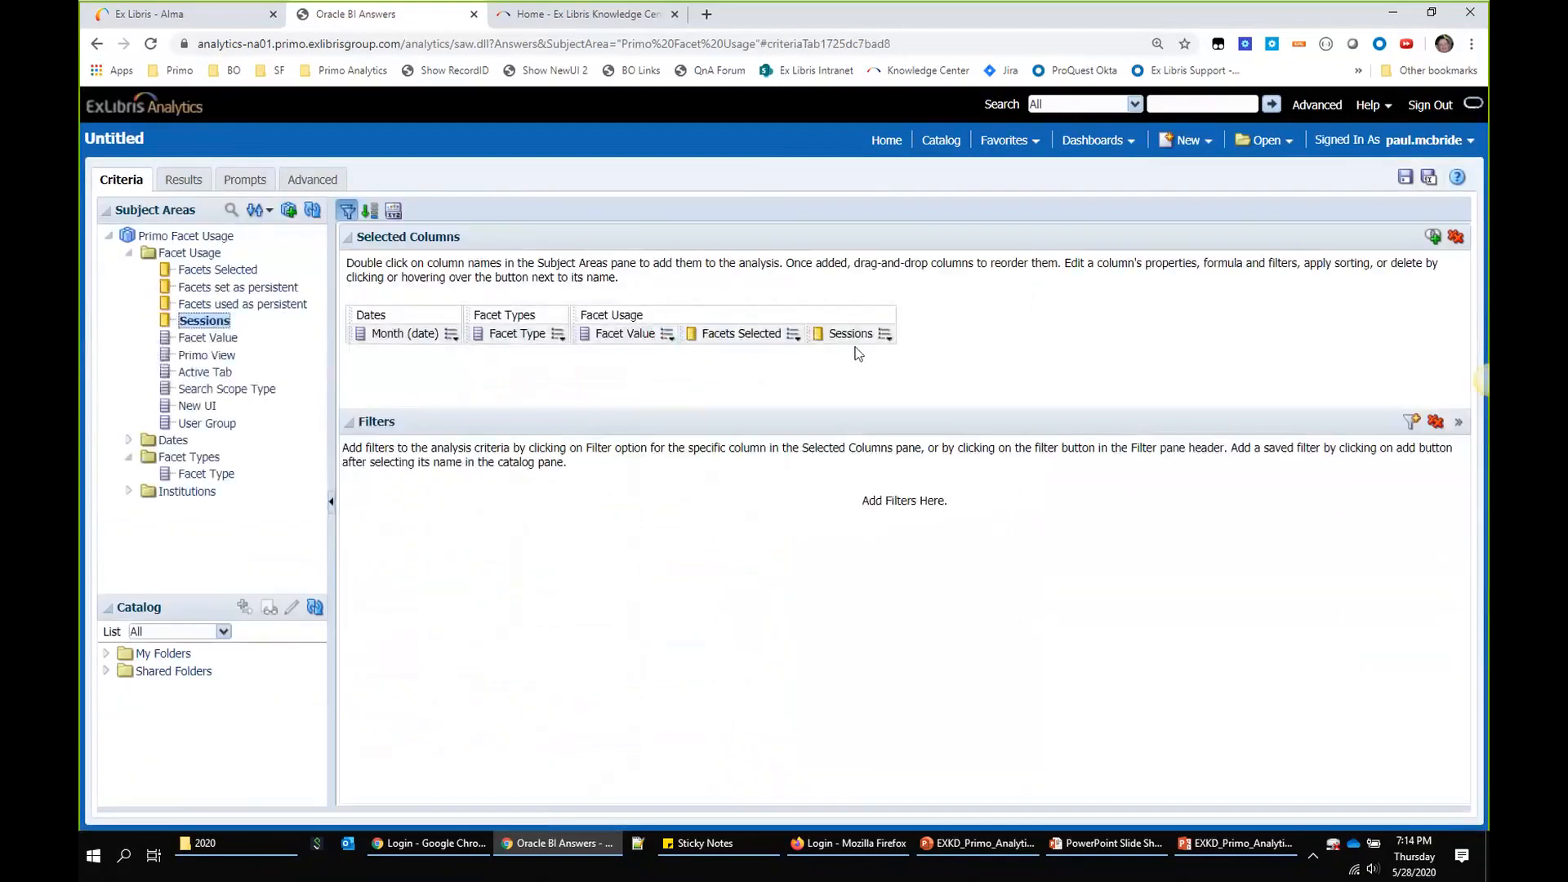
left_click(886, 335)
mouse_move(913, 354)
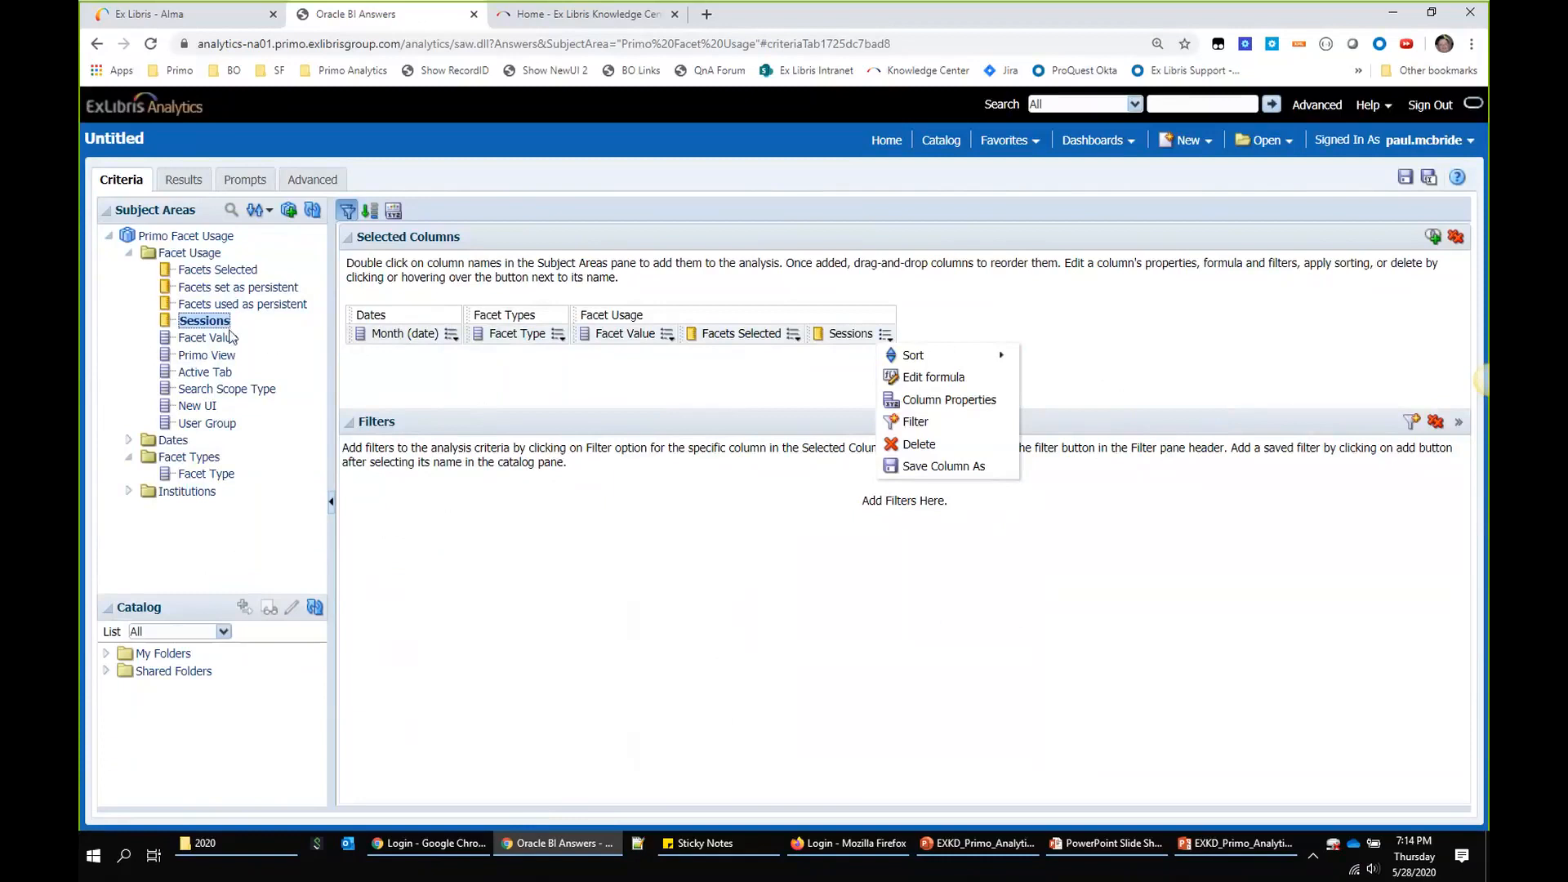
double_click(199, 325)
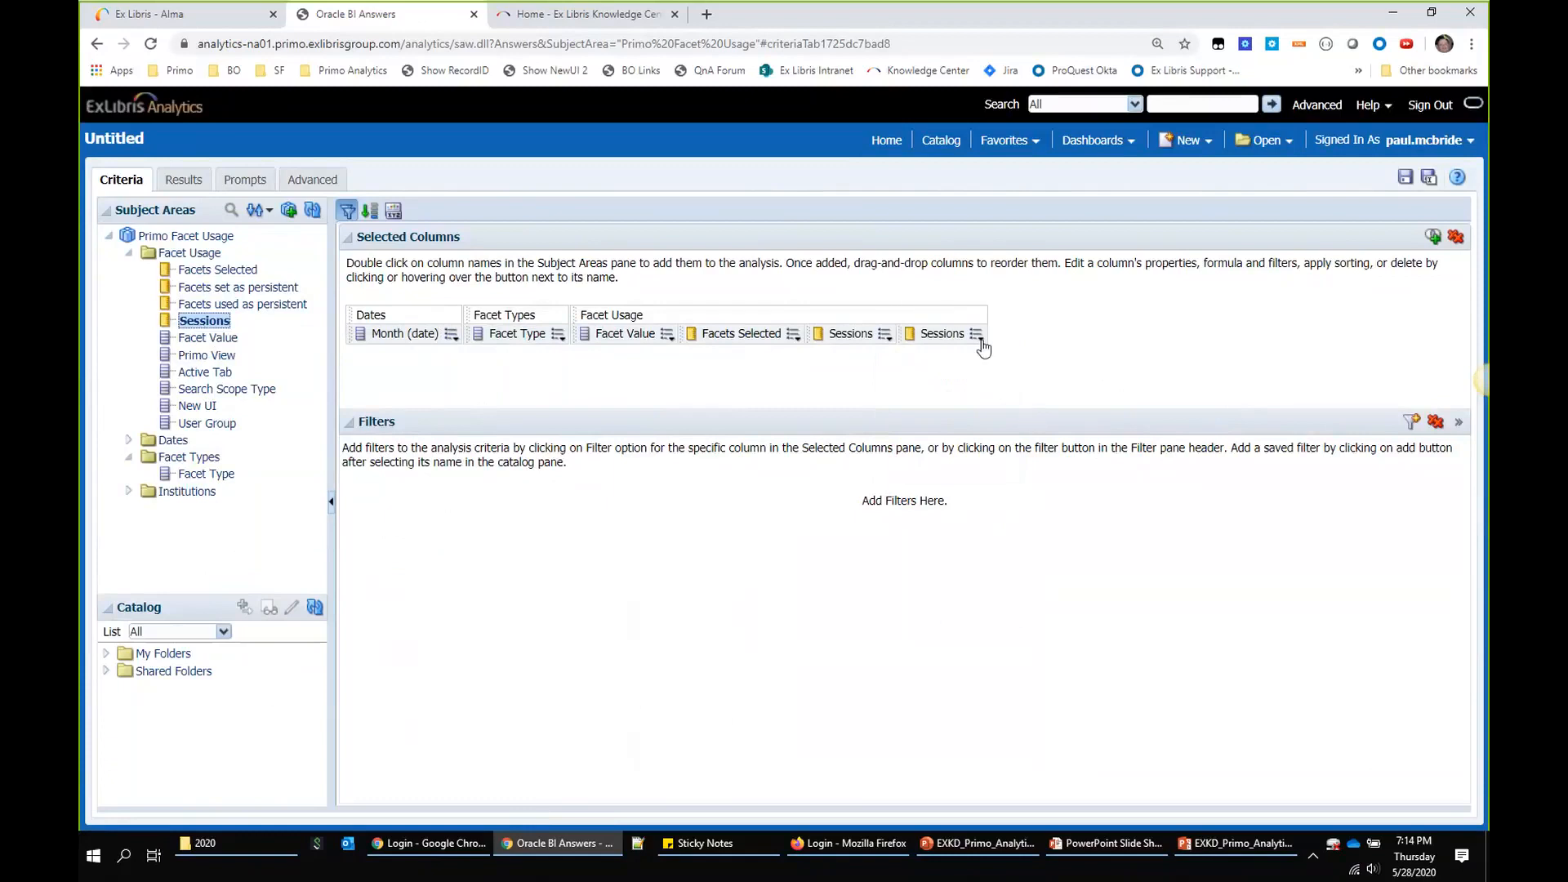
Step: Give the second Sessions column the custom heading "Avg Facet per Session" in its column formula settings
mouse_move(983, 343)
mouse_move(793, 335)
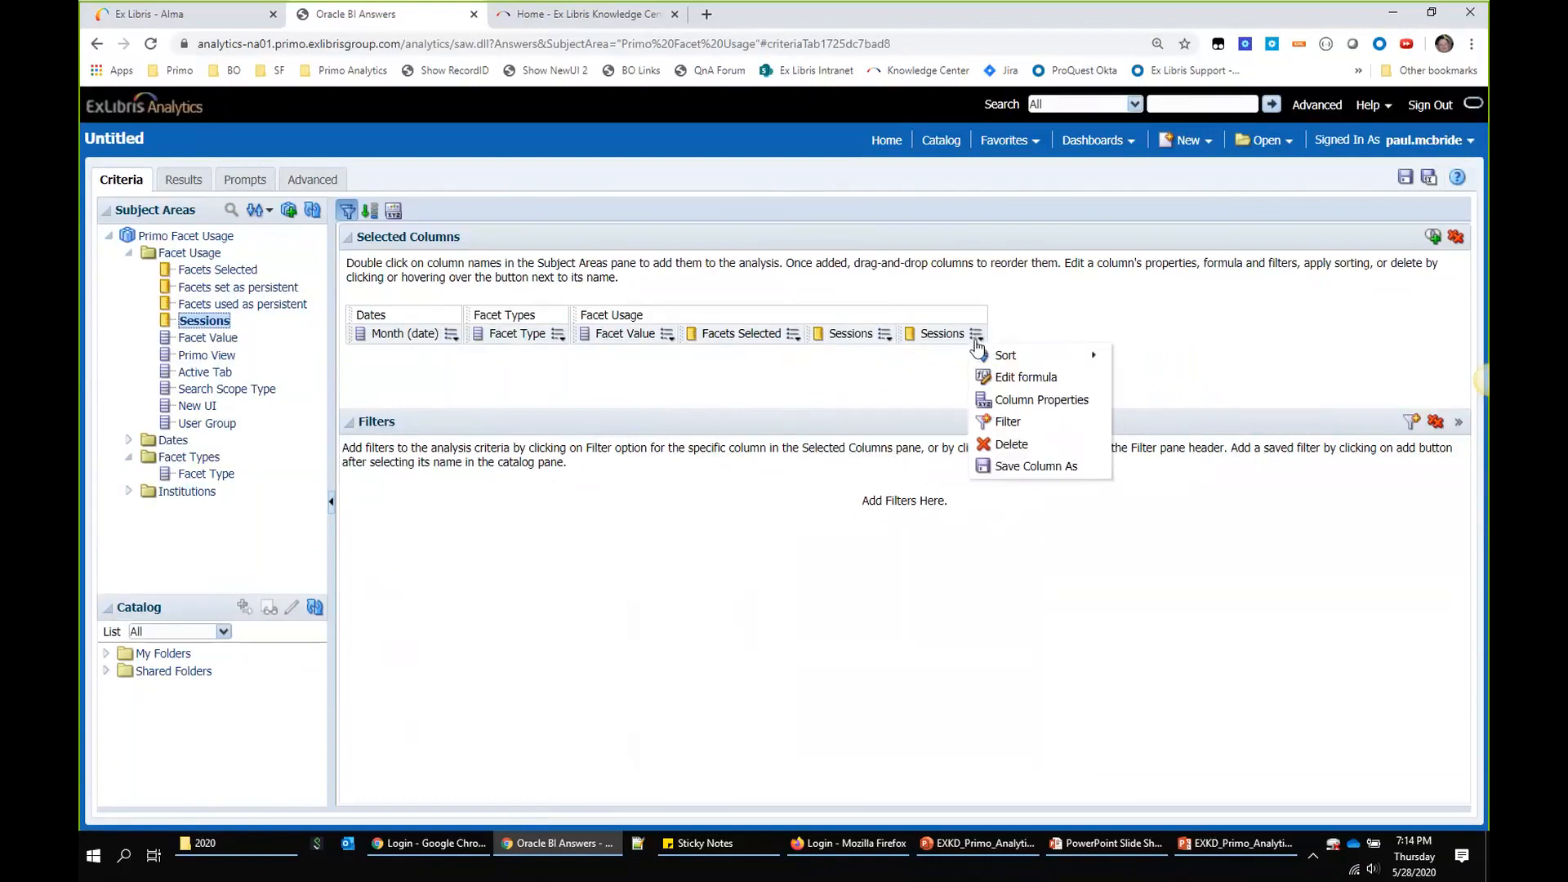
left_click(1010, 378)
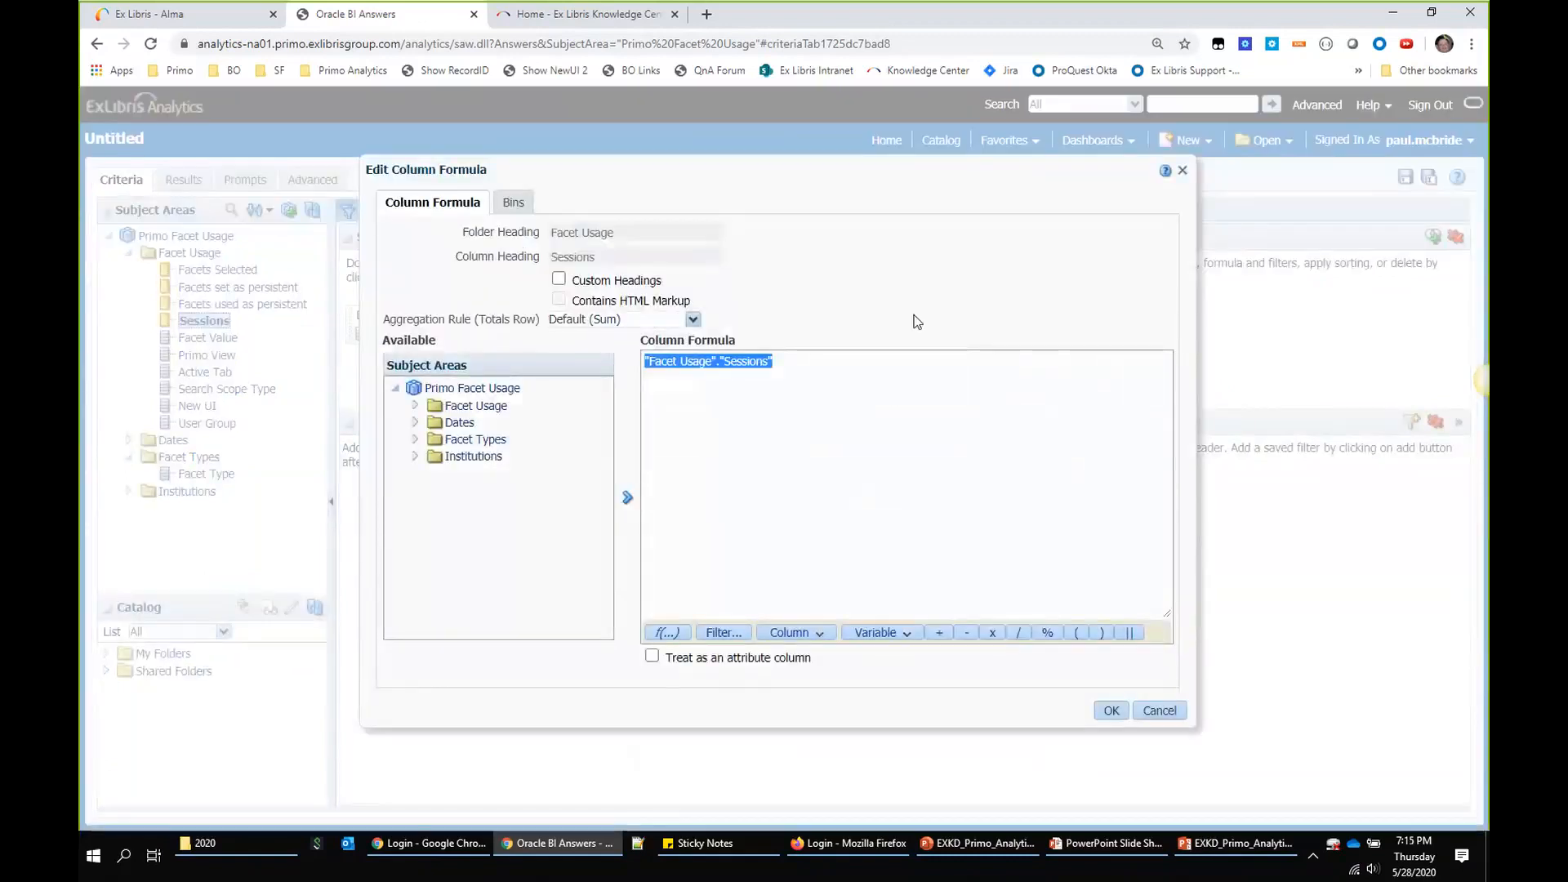
left_click(560, 280)
left_click(596, 257)
double_click(596, 258)
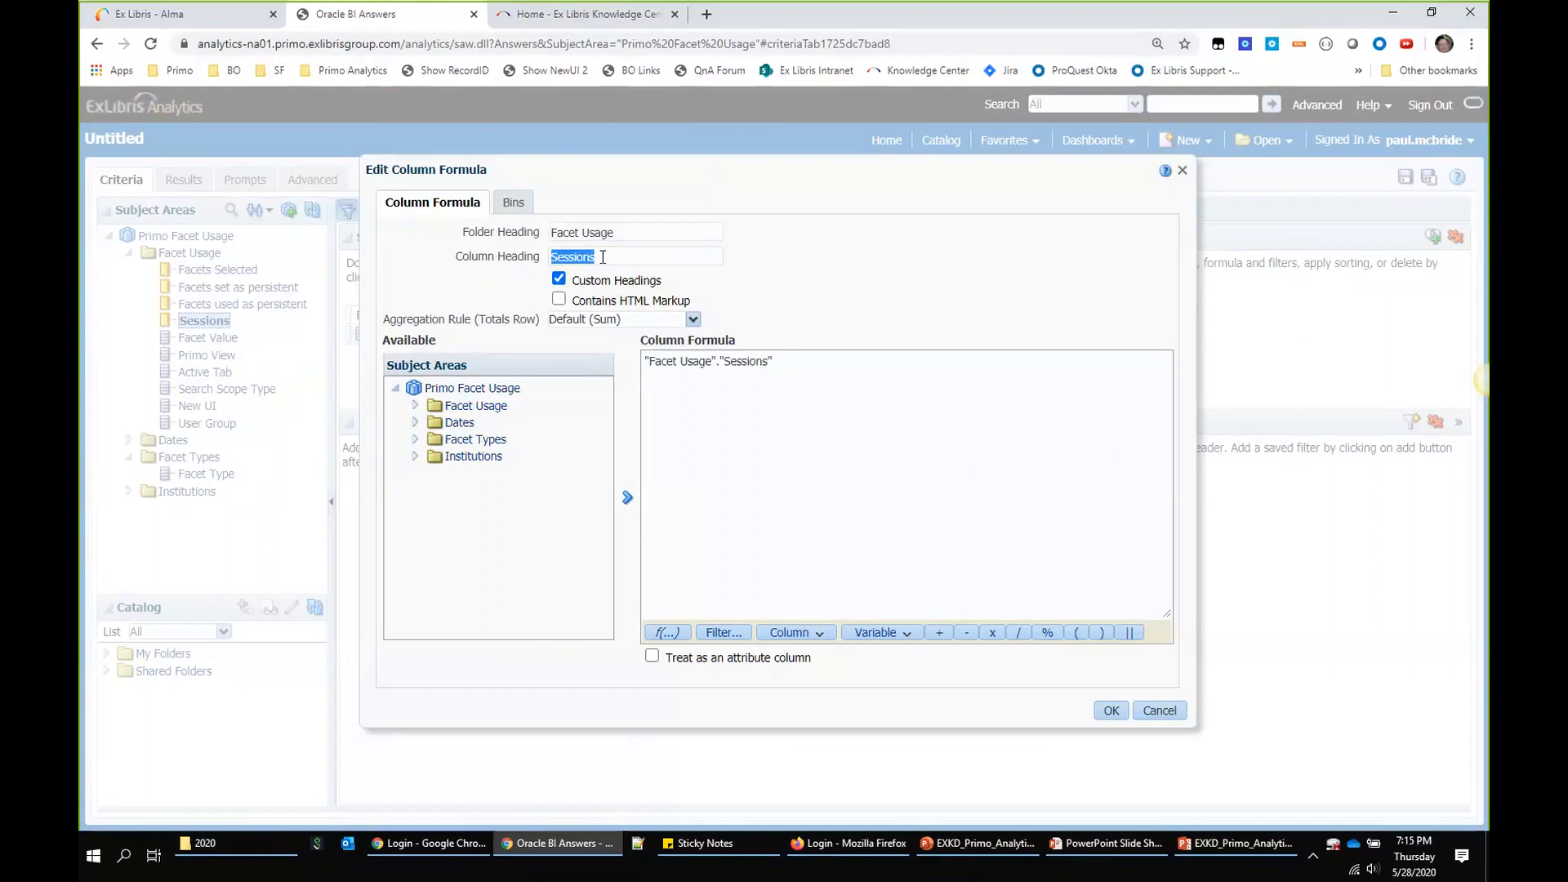
key("BackSpace")
type("Avg Facet per")
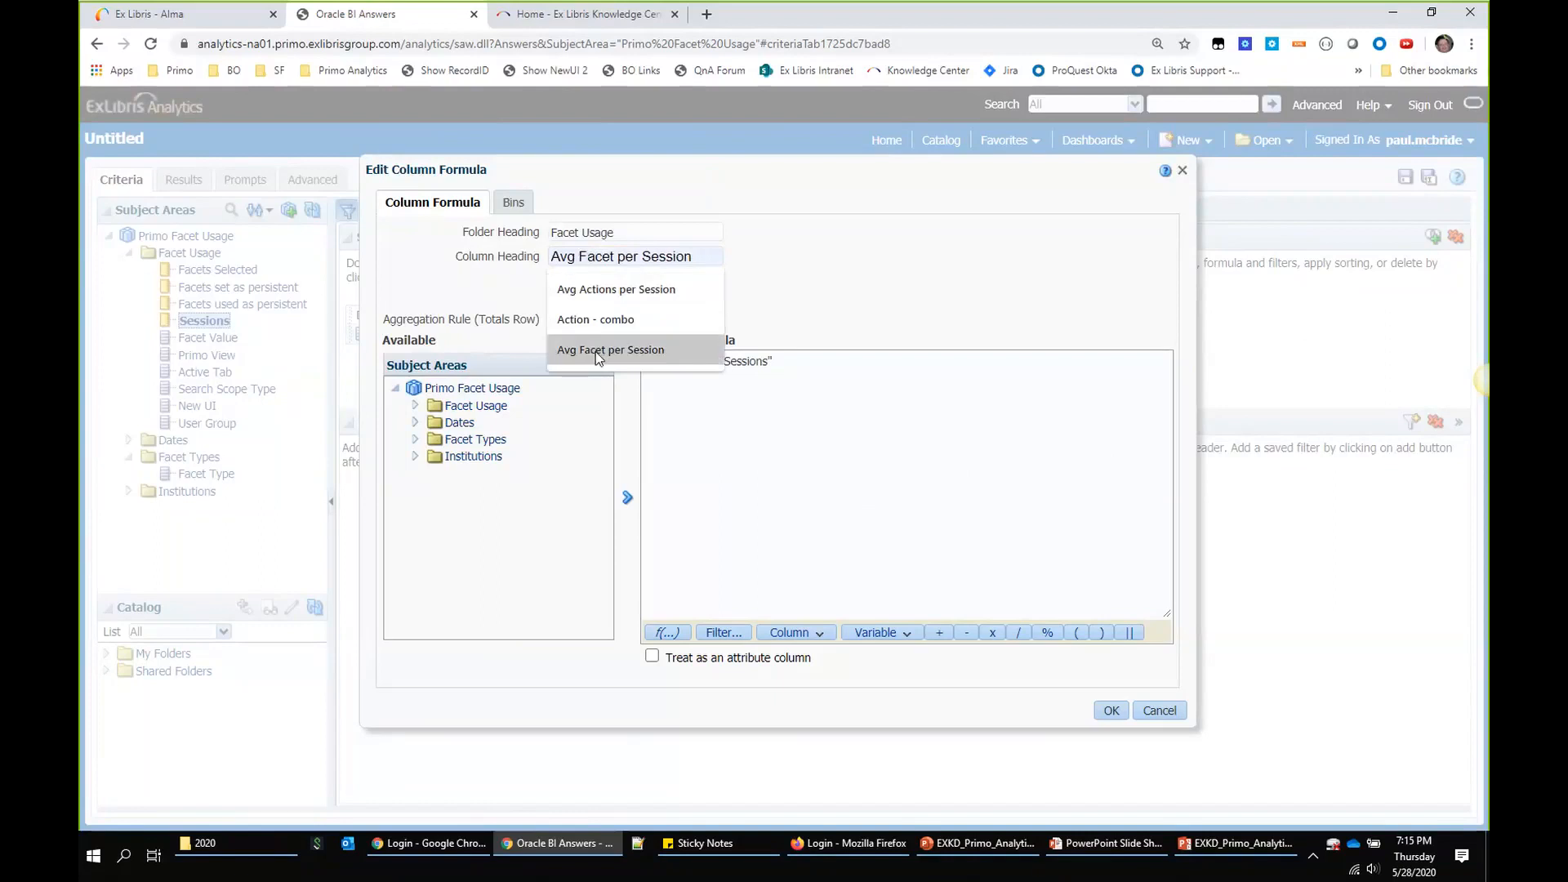
left_click(595, 351)
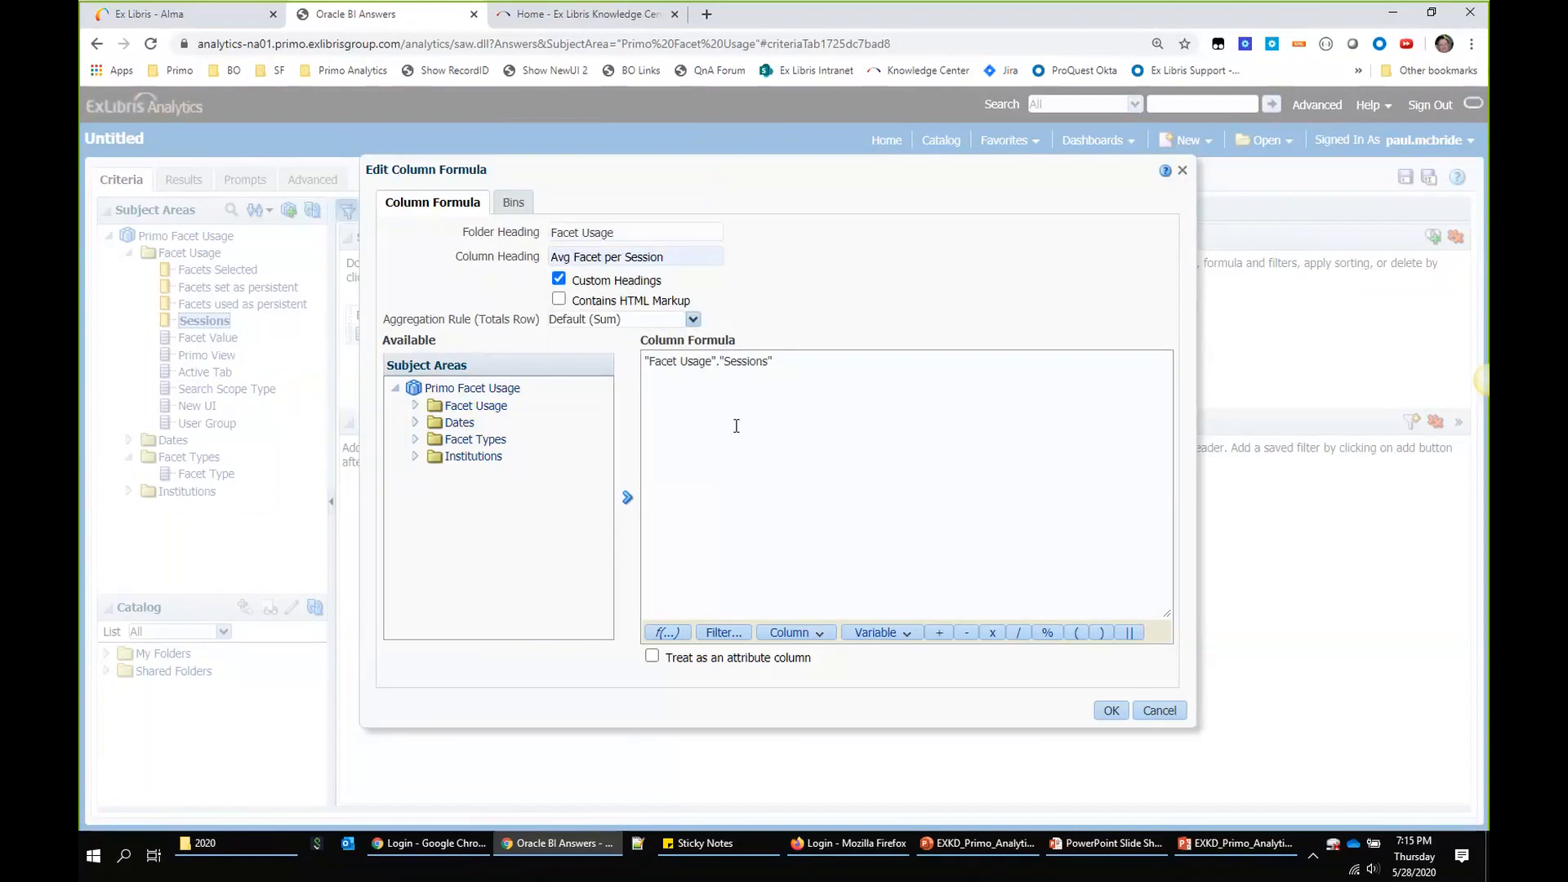
Step: Replace the Avg Facet per Session column's formula with 1.0* "Facet Usage"."Facets Selected"
left_click(809, 369)
left_click_drag(794, 365, 631, 359)
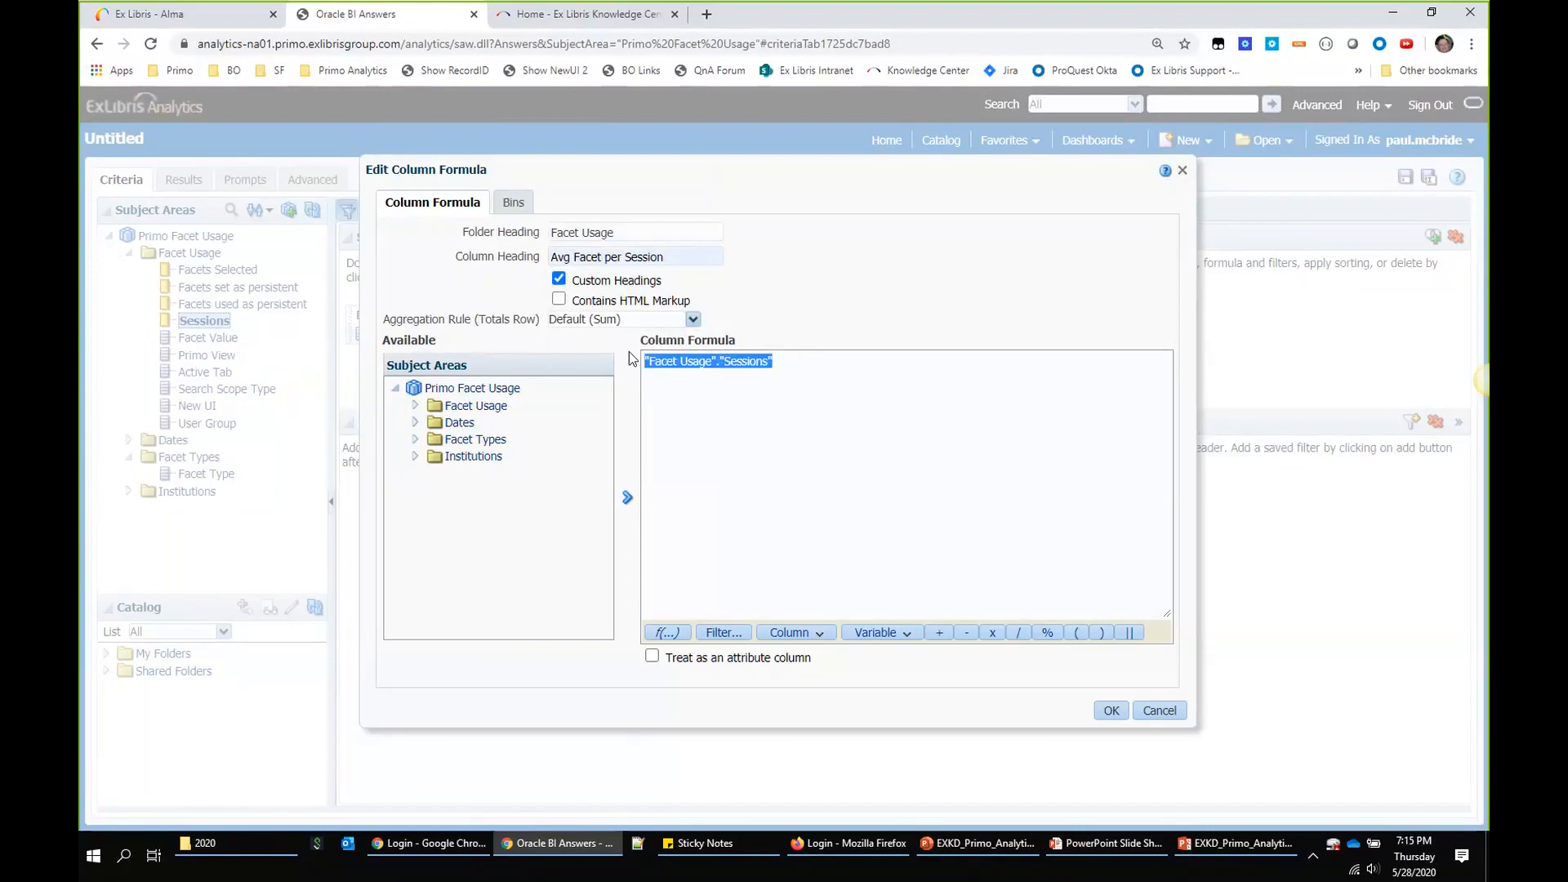
key("BackSpace")
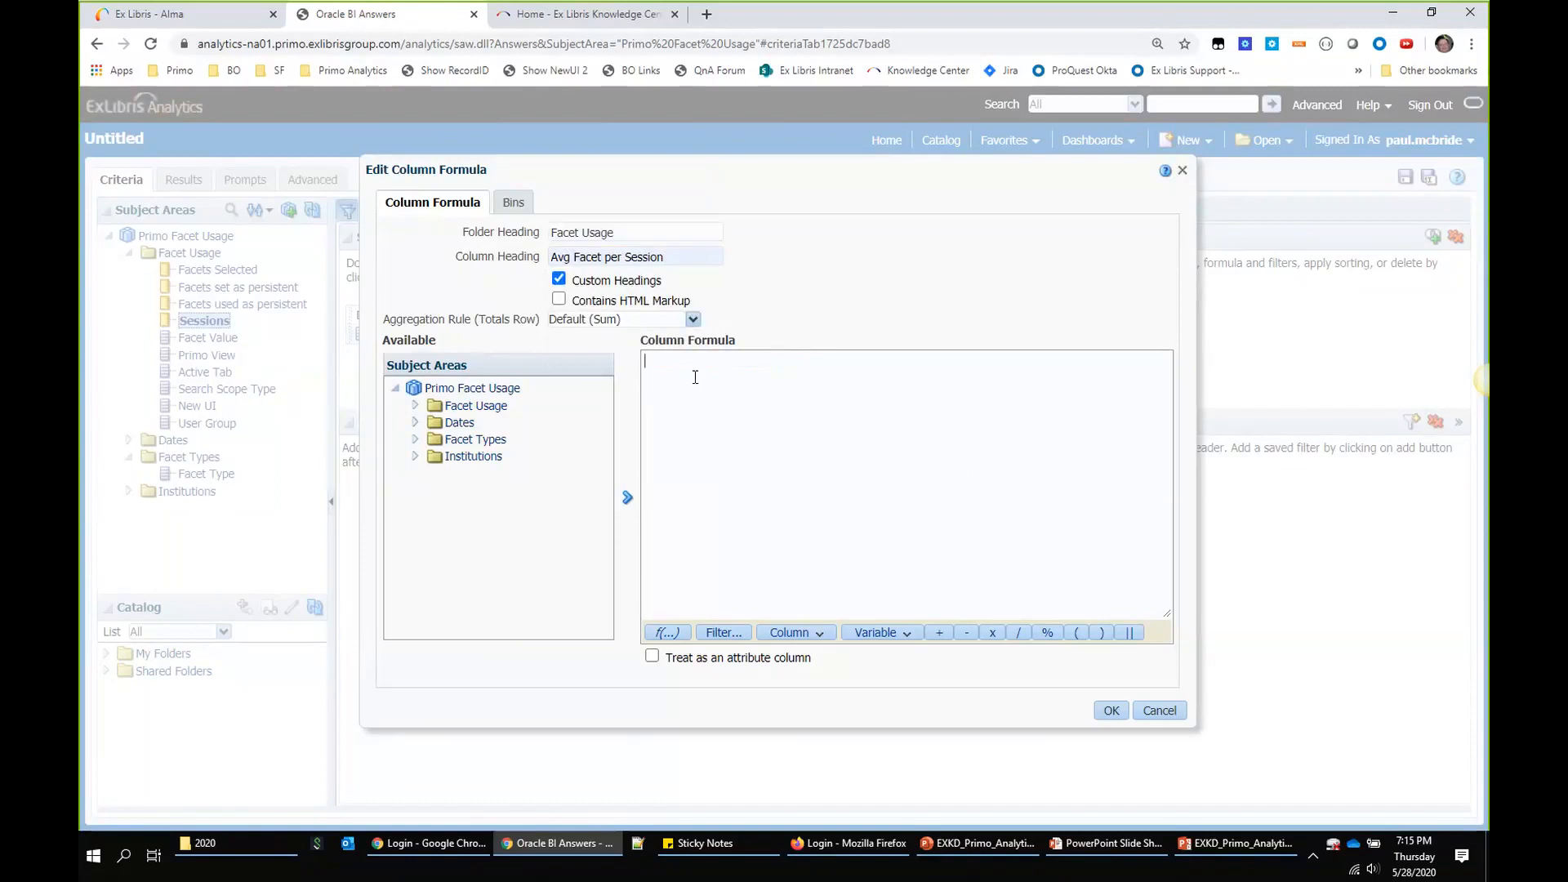
type("1.0*")
left_click(789, 633)
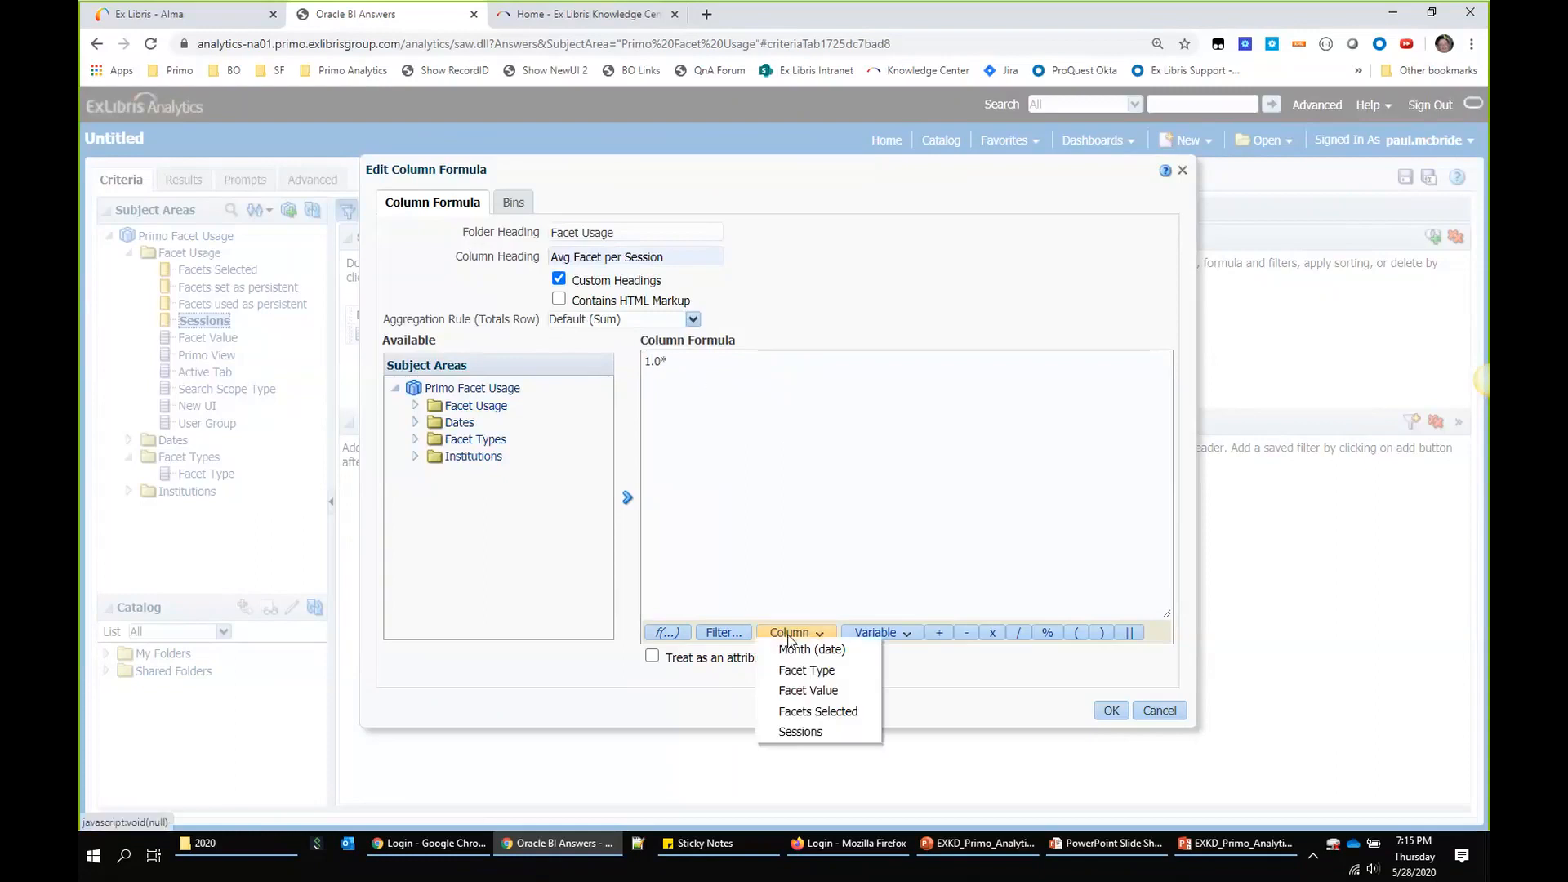
left_click(801, 712)
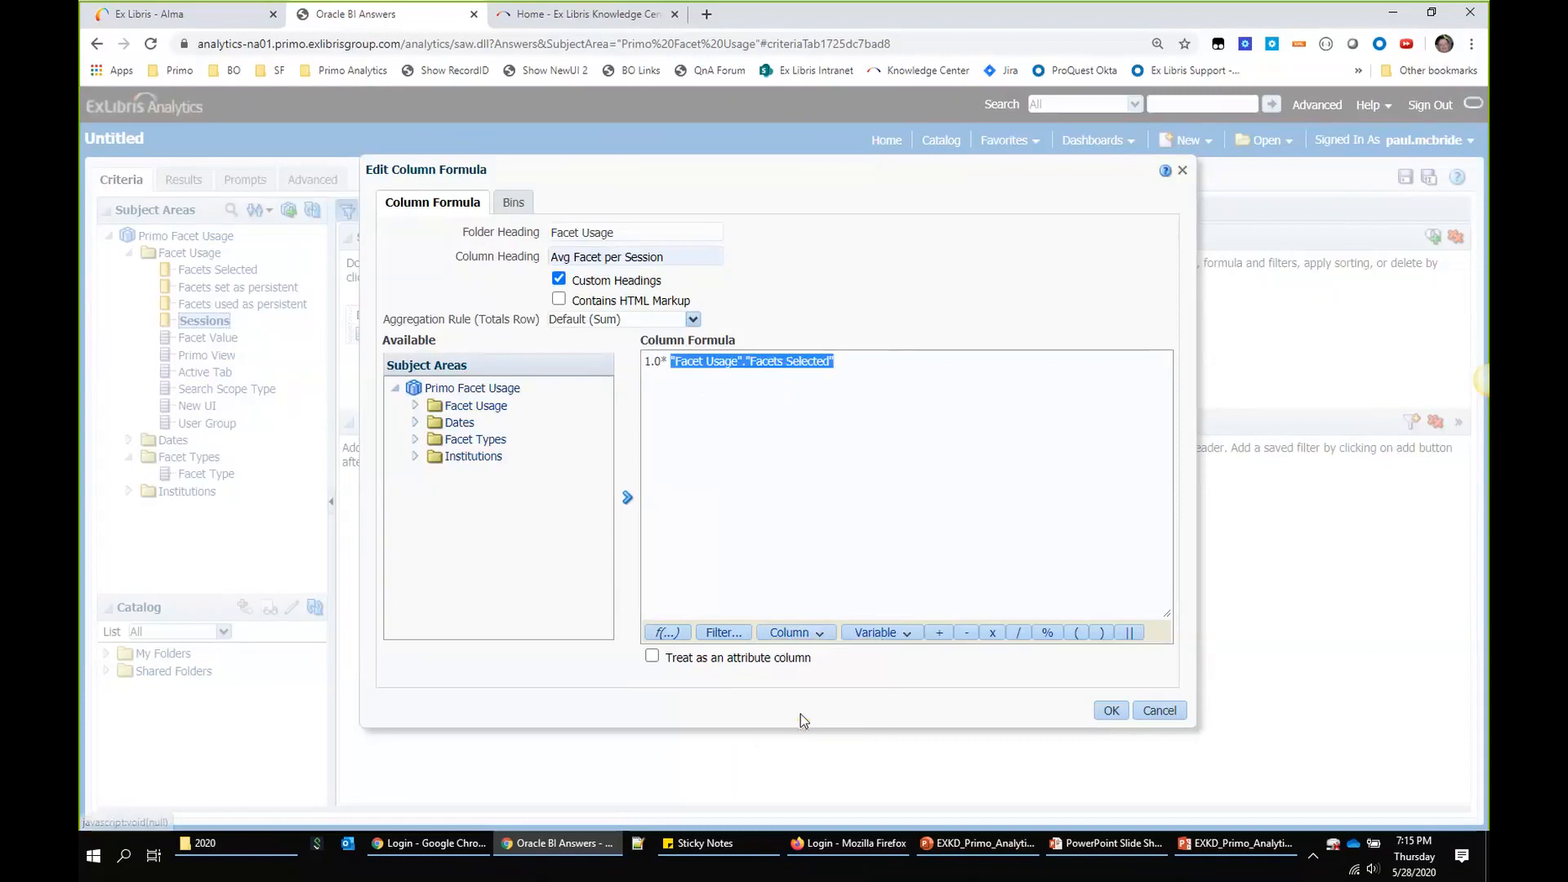
left_click(856, 361)
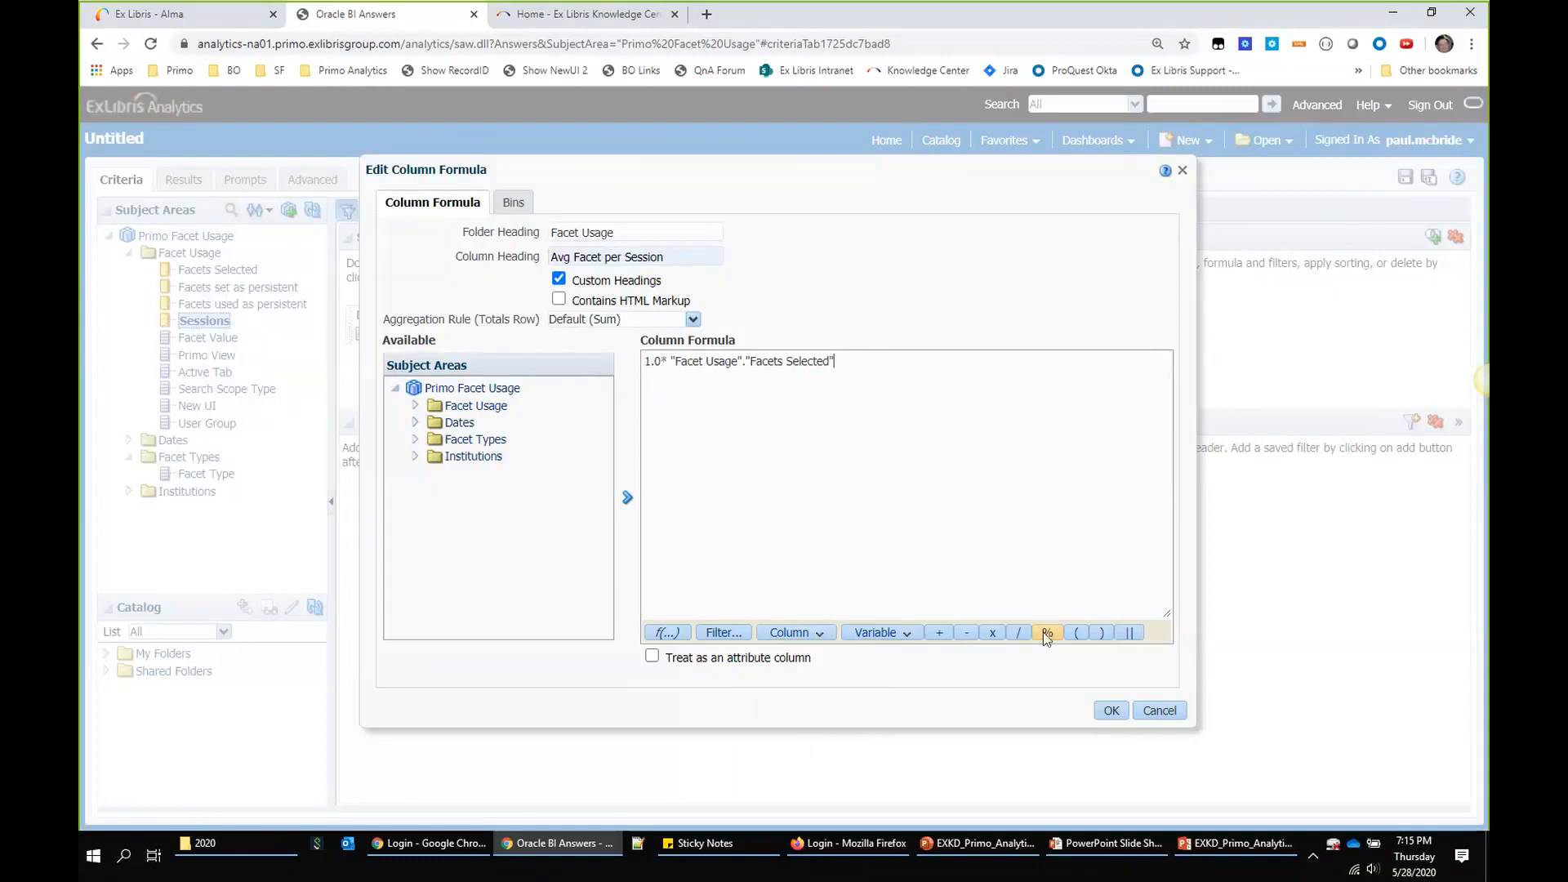
Step: Extend the formula to divide by "Facet Usage"."Sessions" and apply it to the column
left_click(1019, 633)
left_click(864, 361)
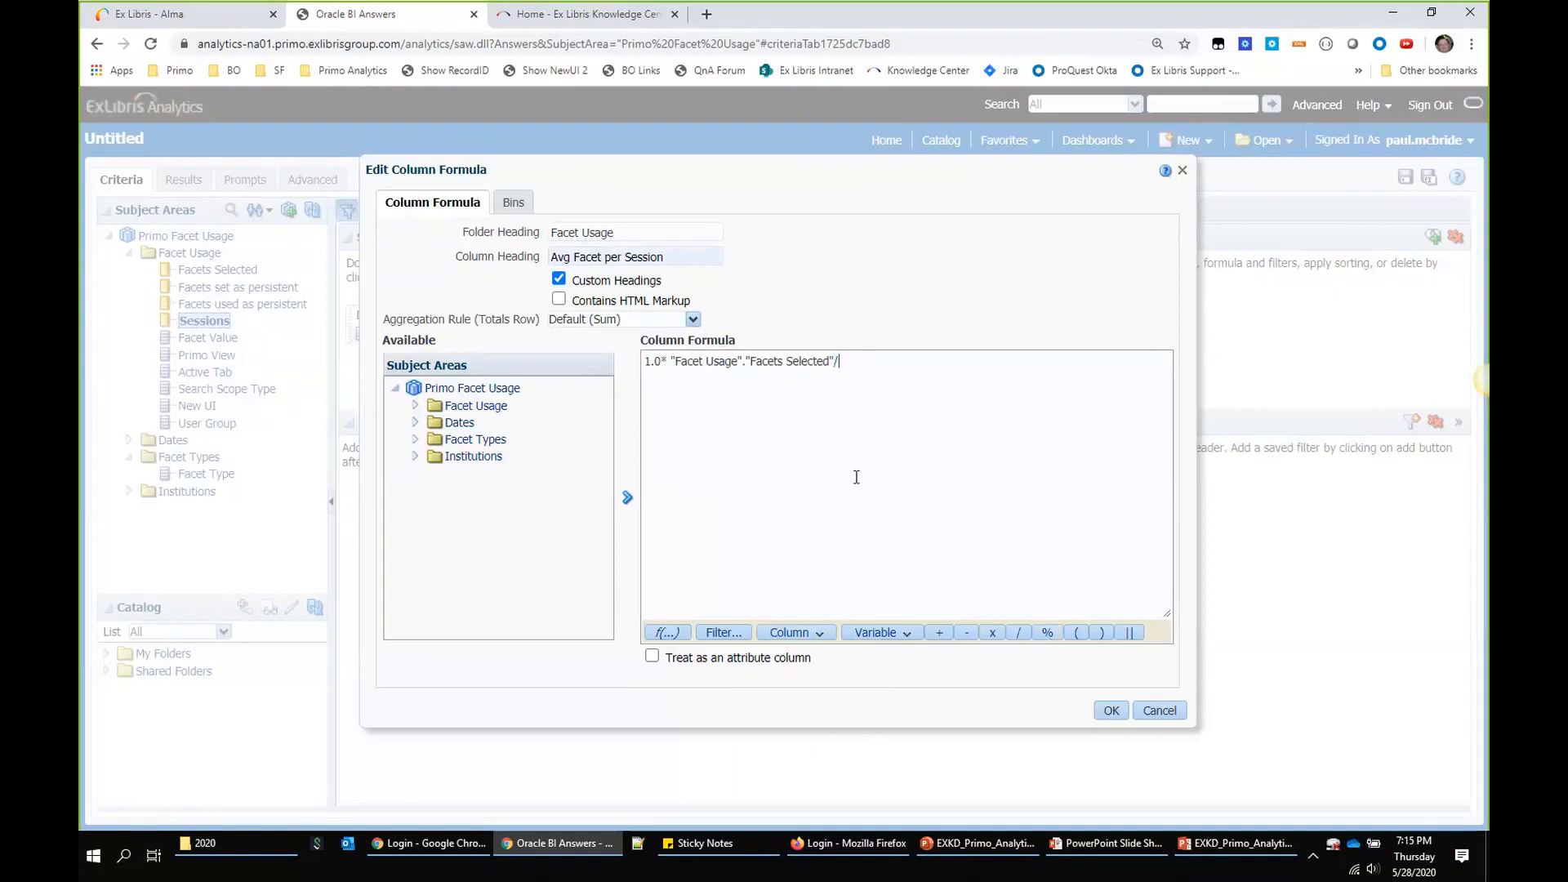
left_click(797, 633)
left_click(802, 731)
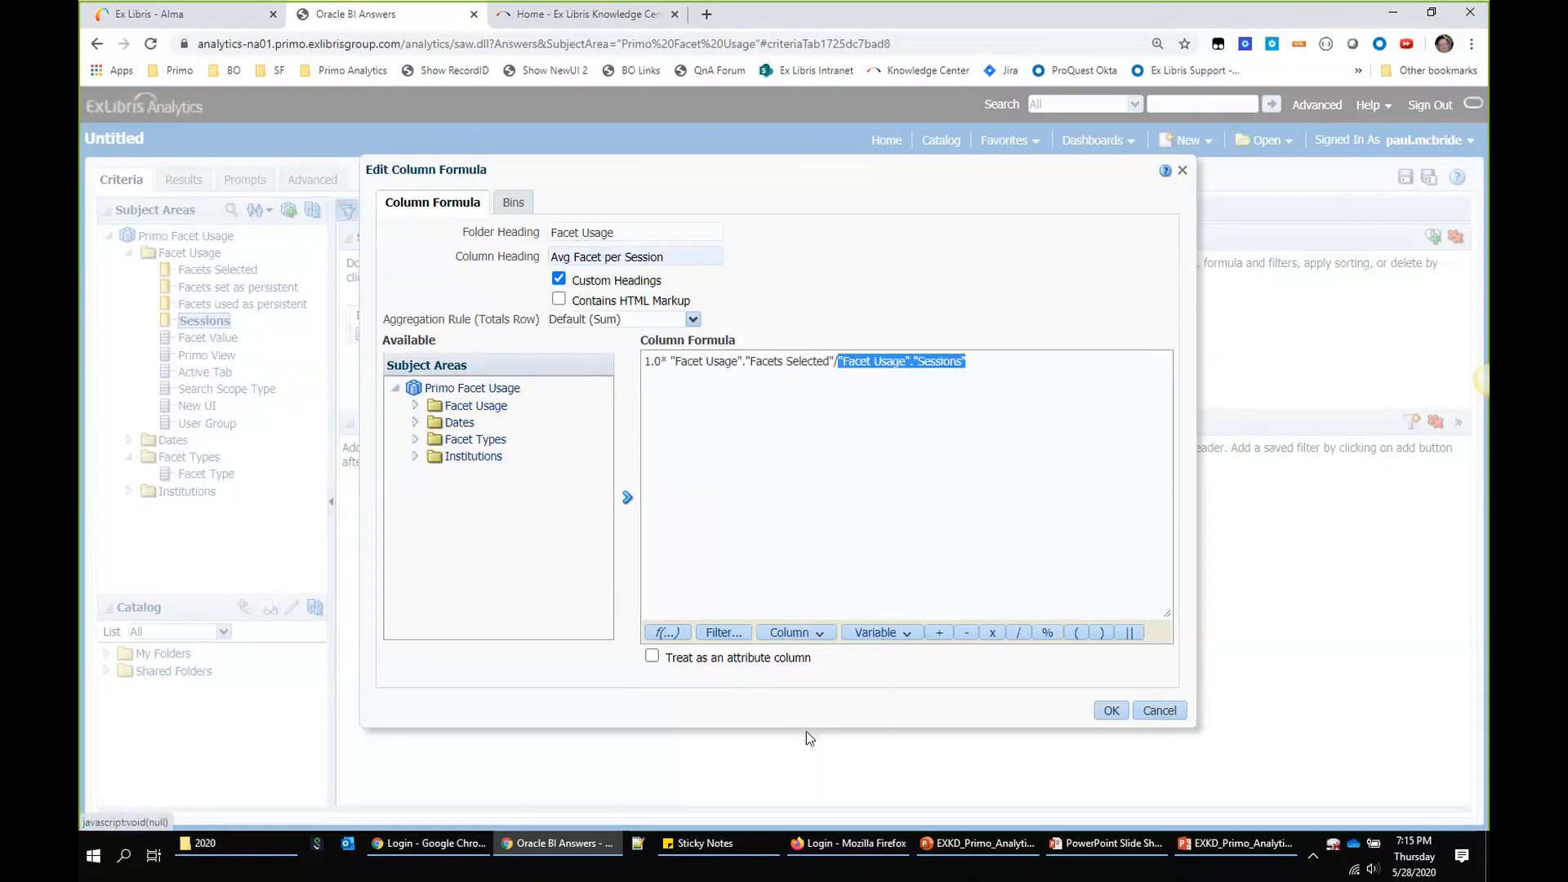
left_click(991, 366)
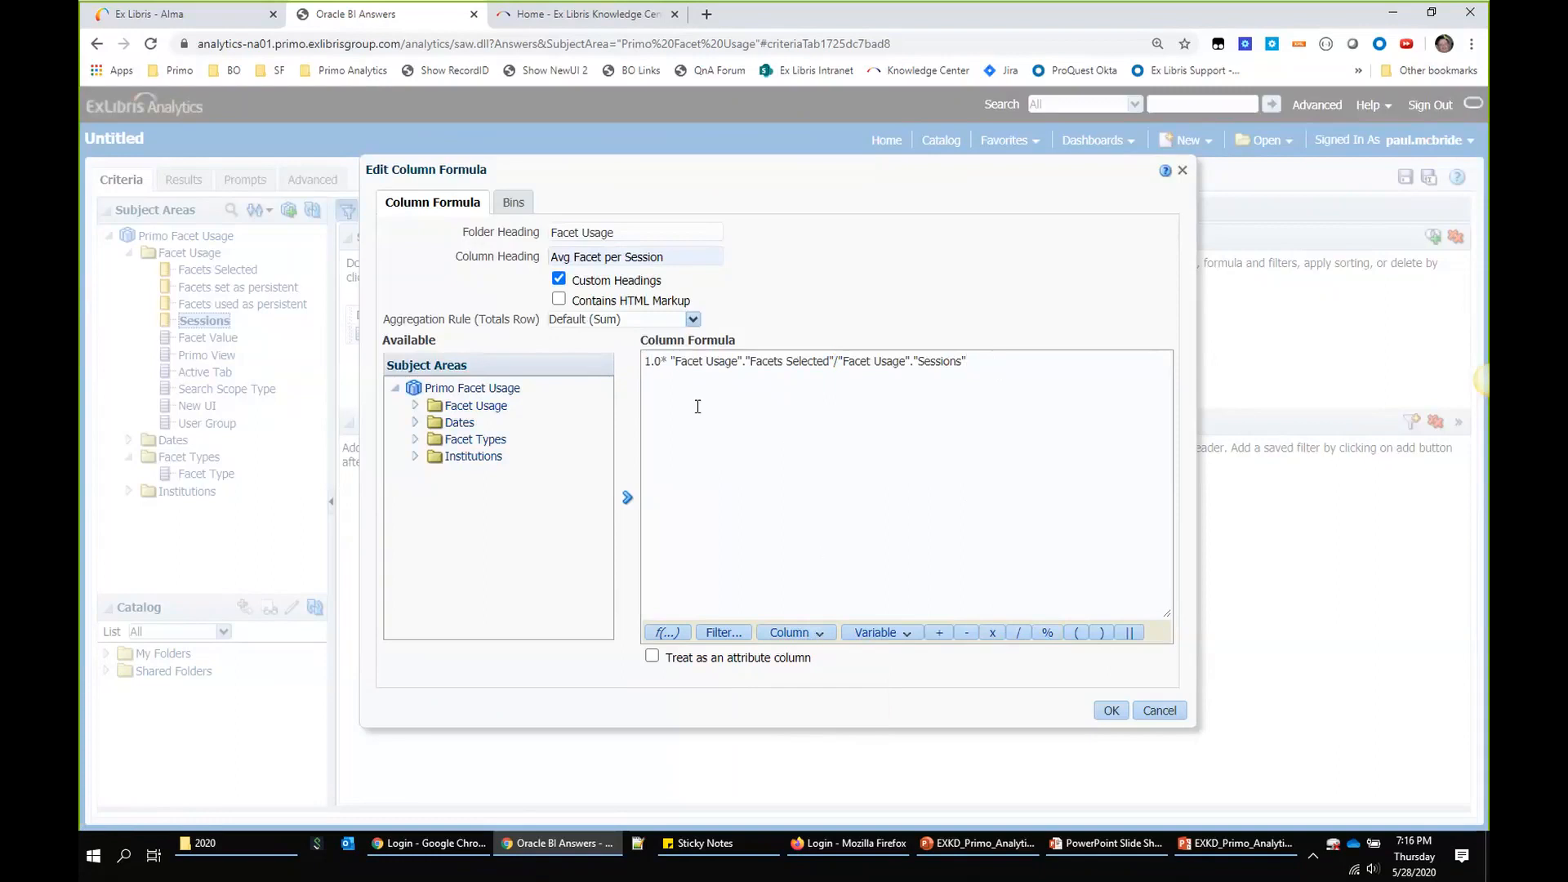
left_click(1112, 712)
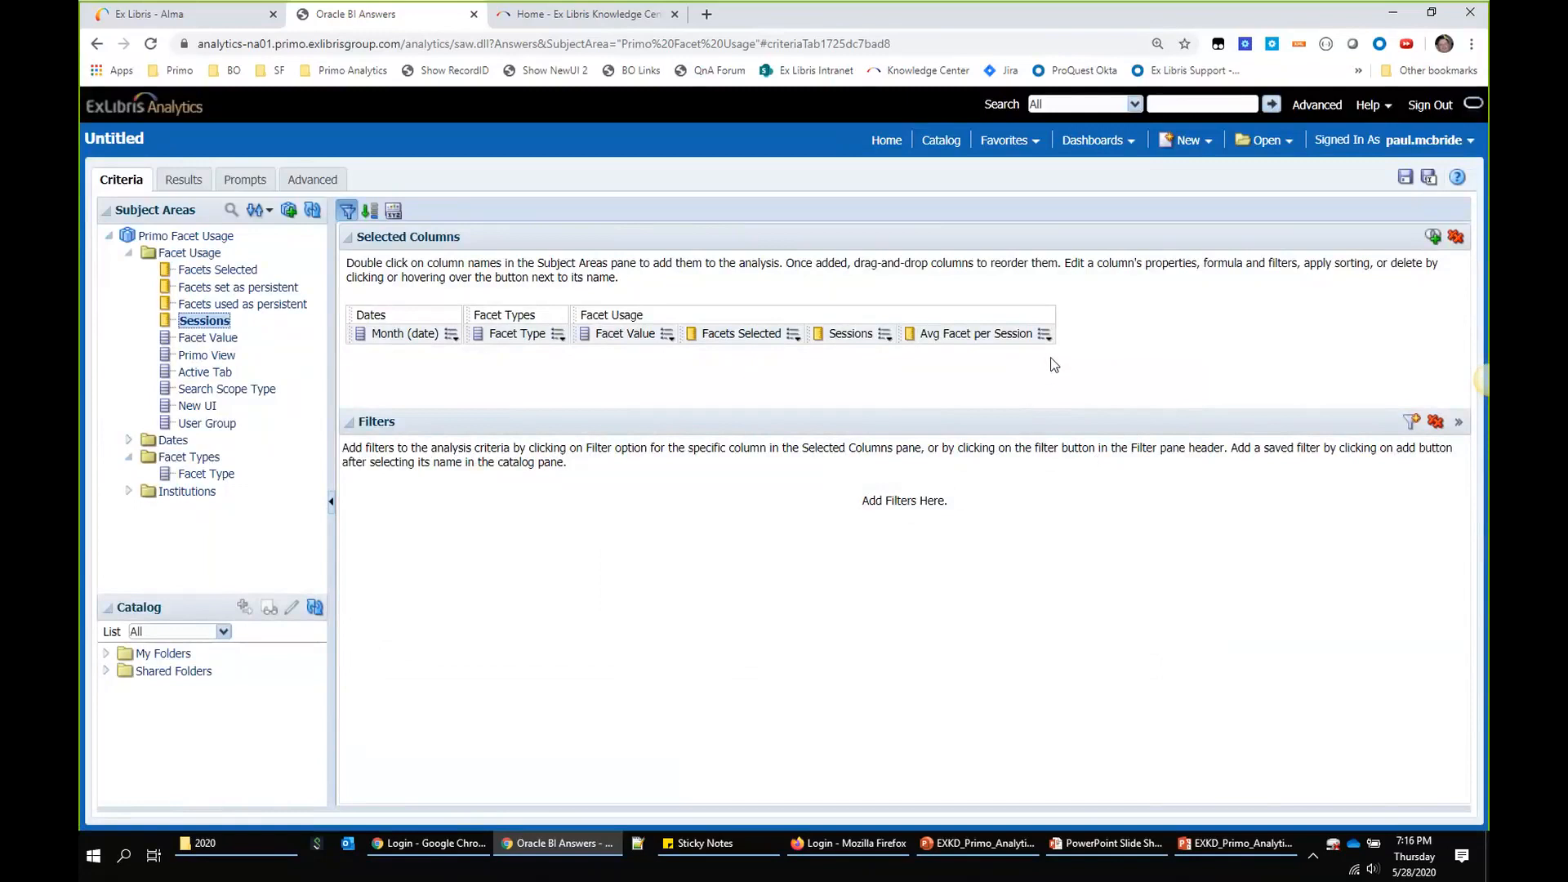
Step: Override the Avg Facet per Session column's default data format to show numbers with 2 decimal places
left_click(1045, 335)
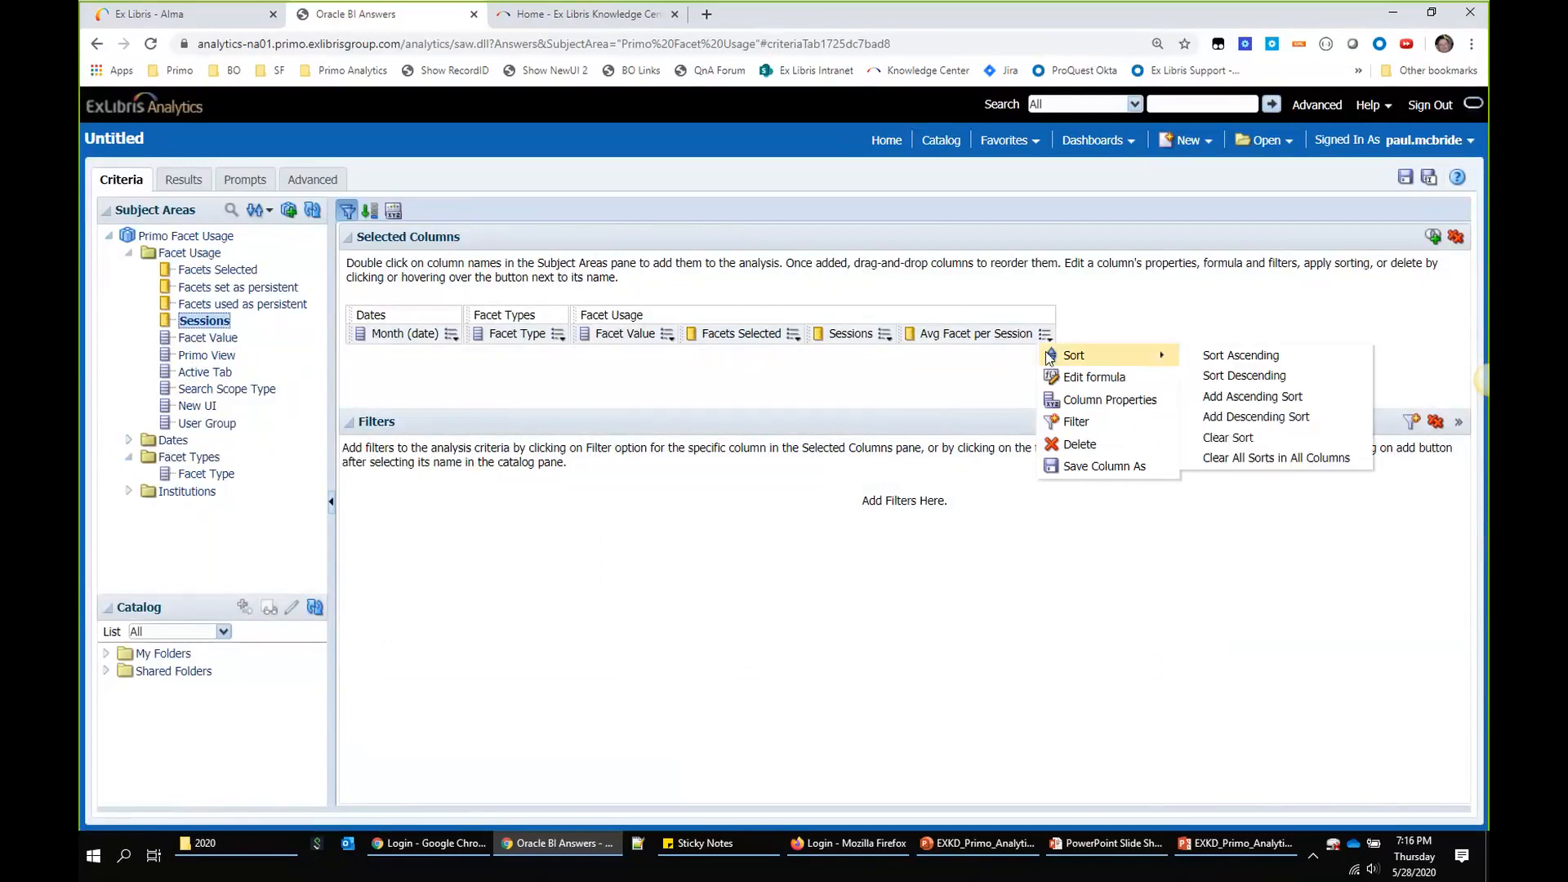
left_click(1086, 400)
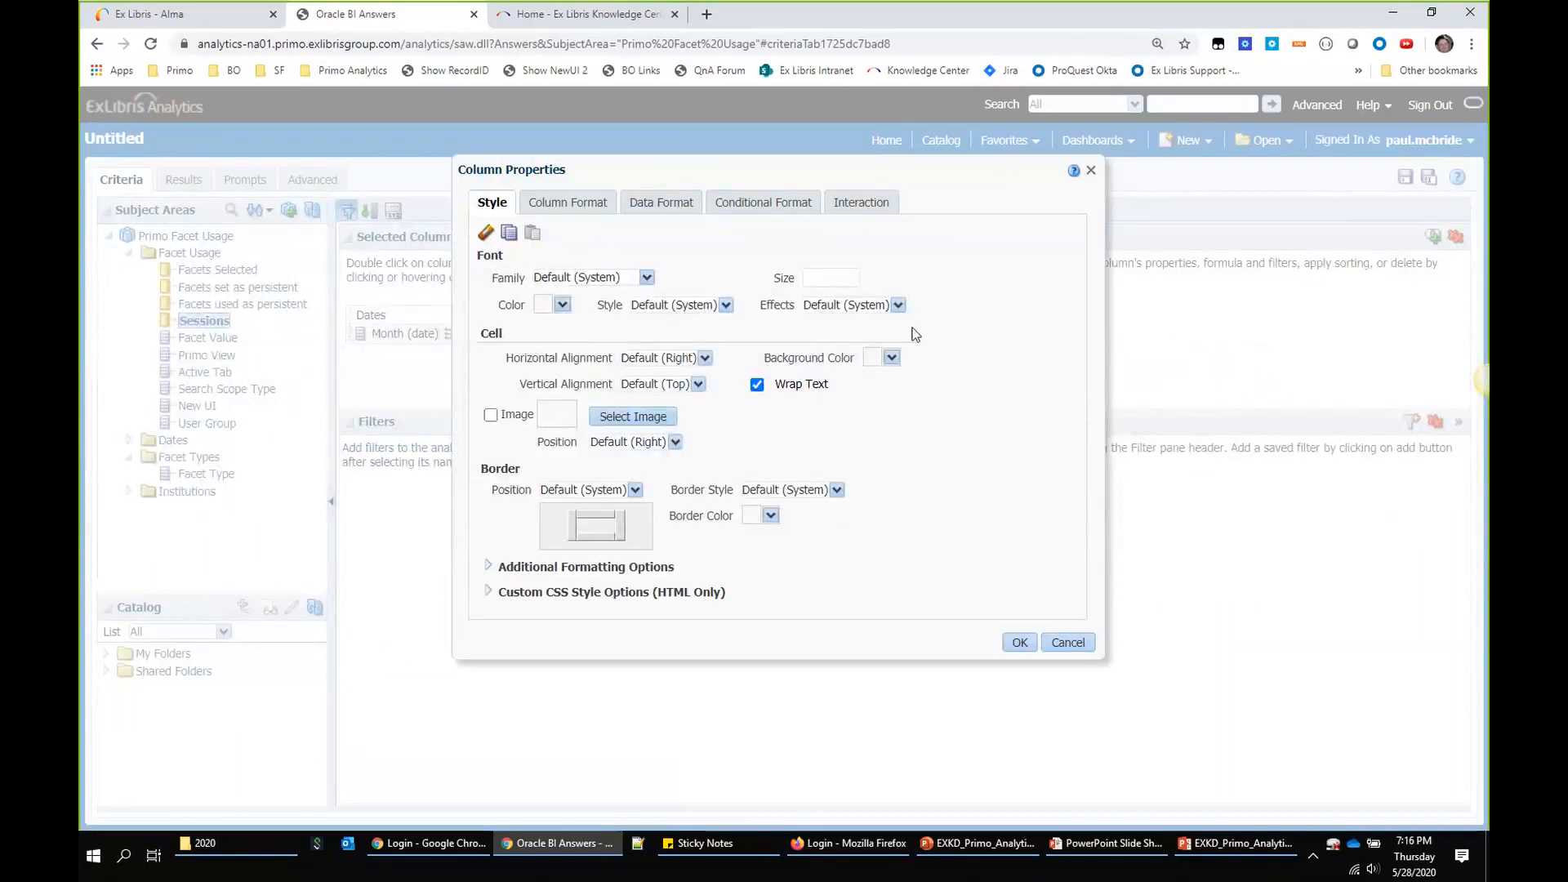
left_click(661, 204)
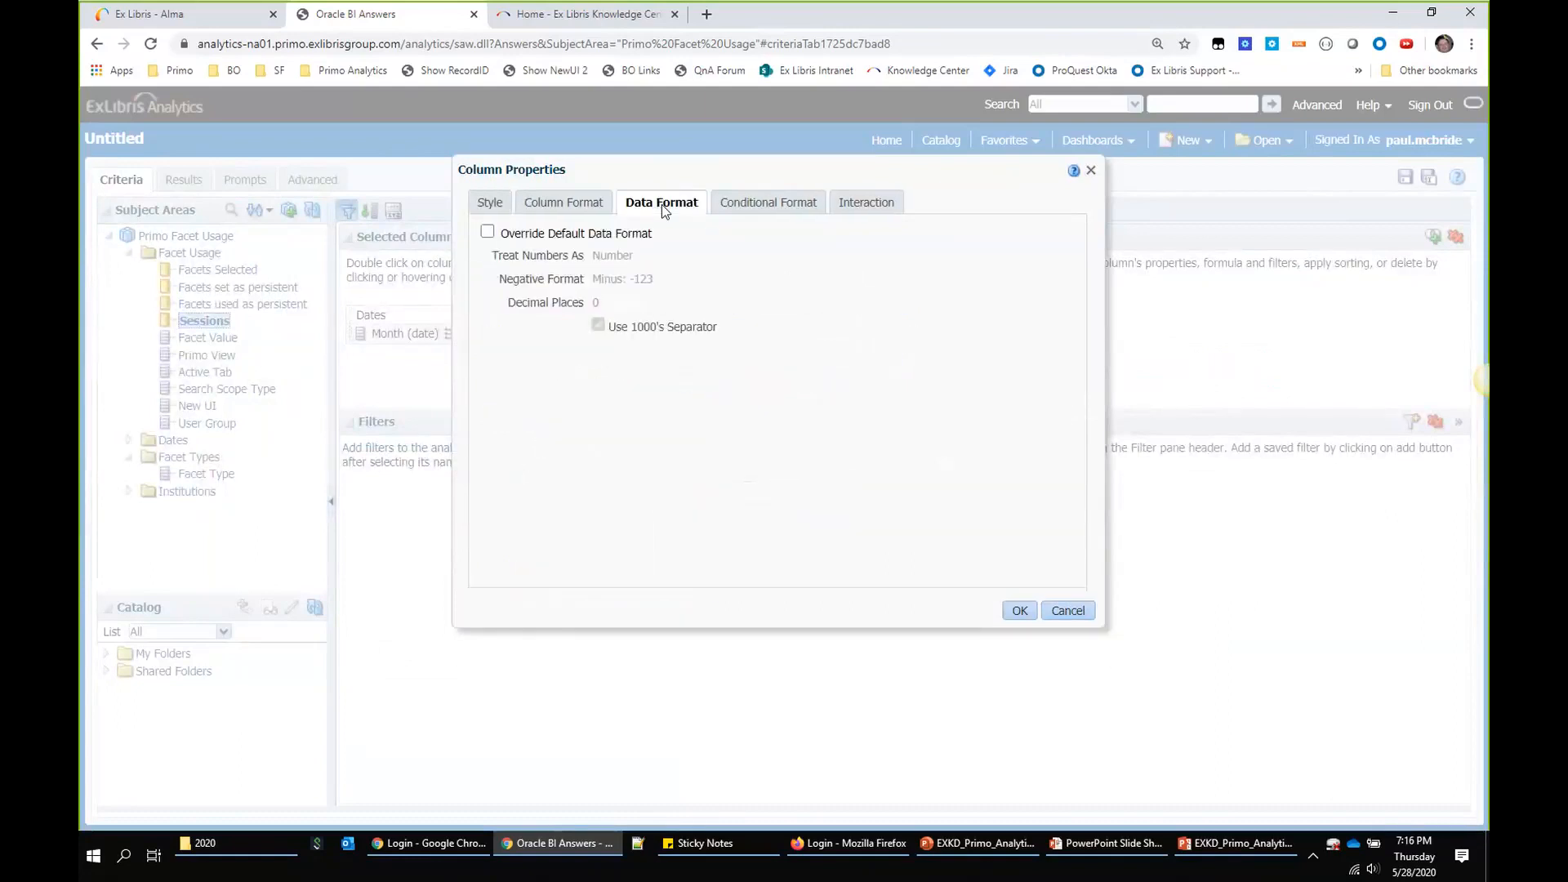
left_click(488, 233)
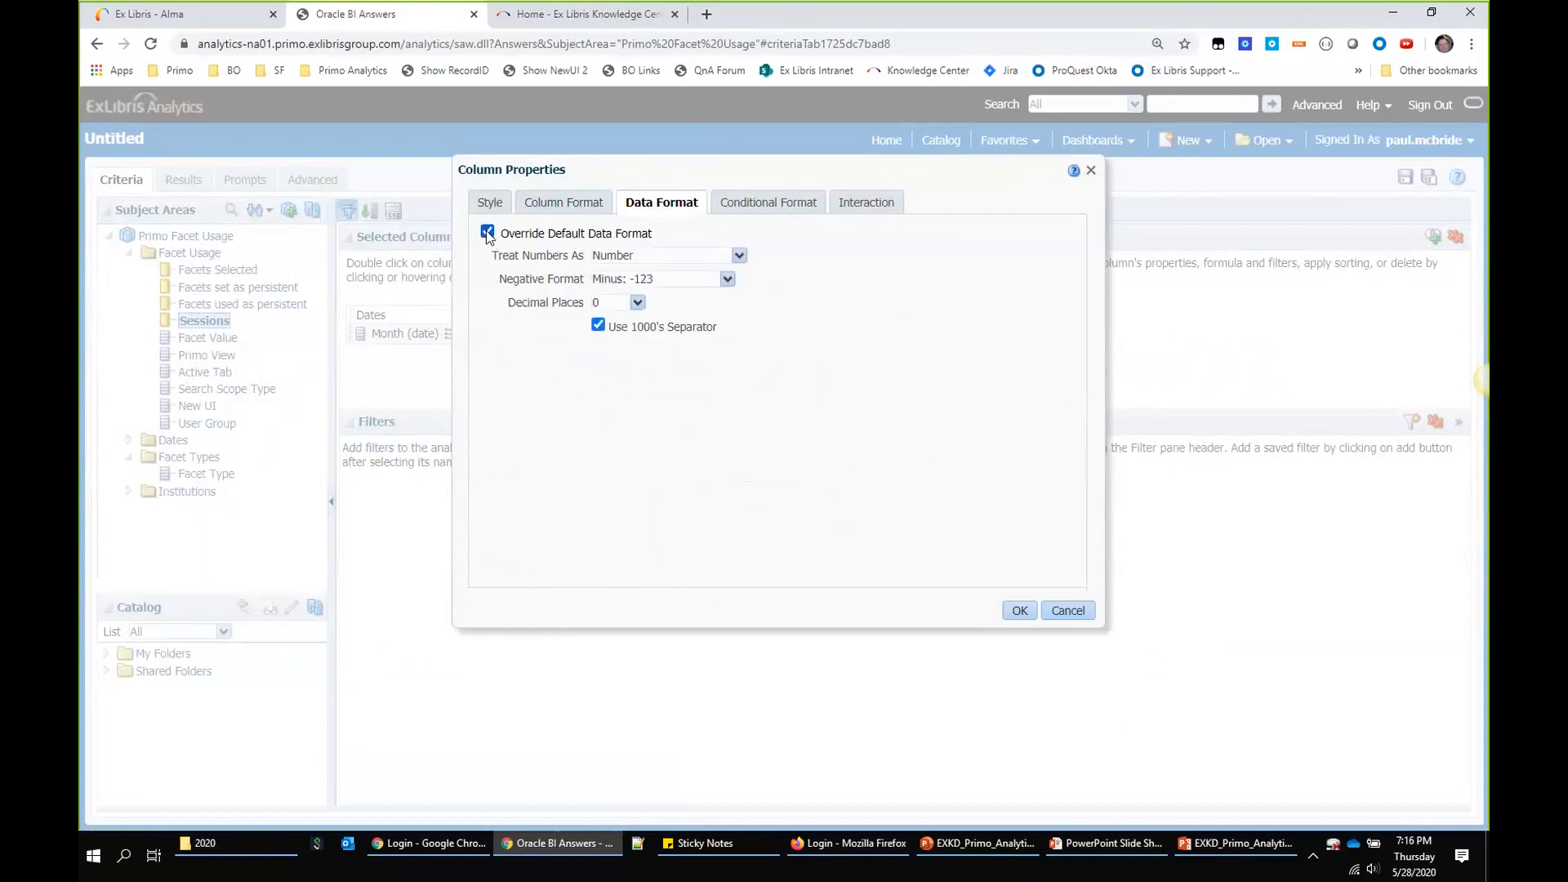
left_click(636, 303)
left_click(601, 349)
left_click(1019, 611)
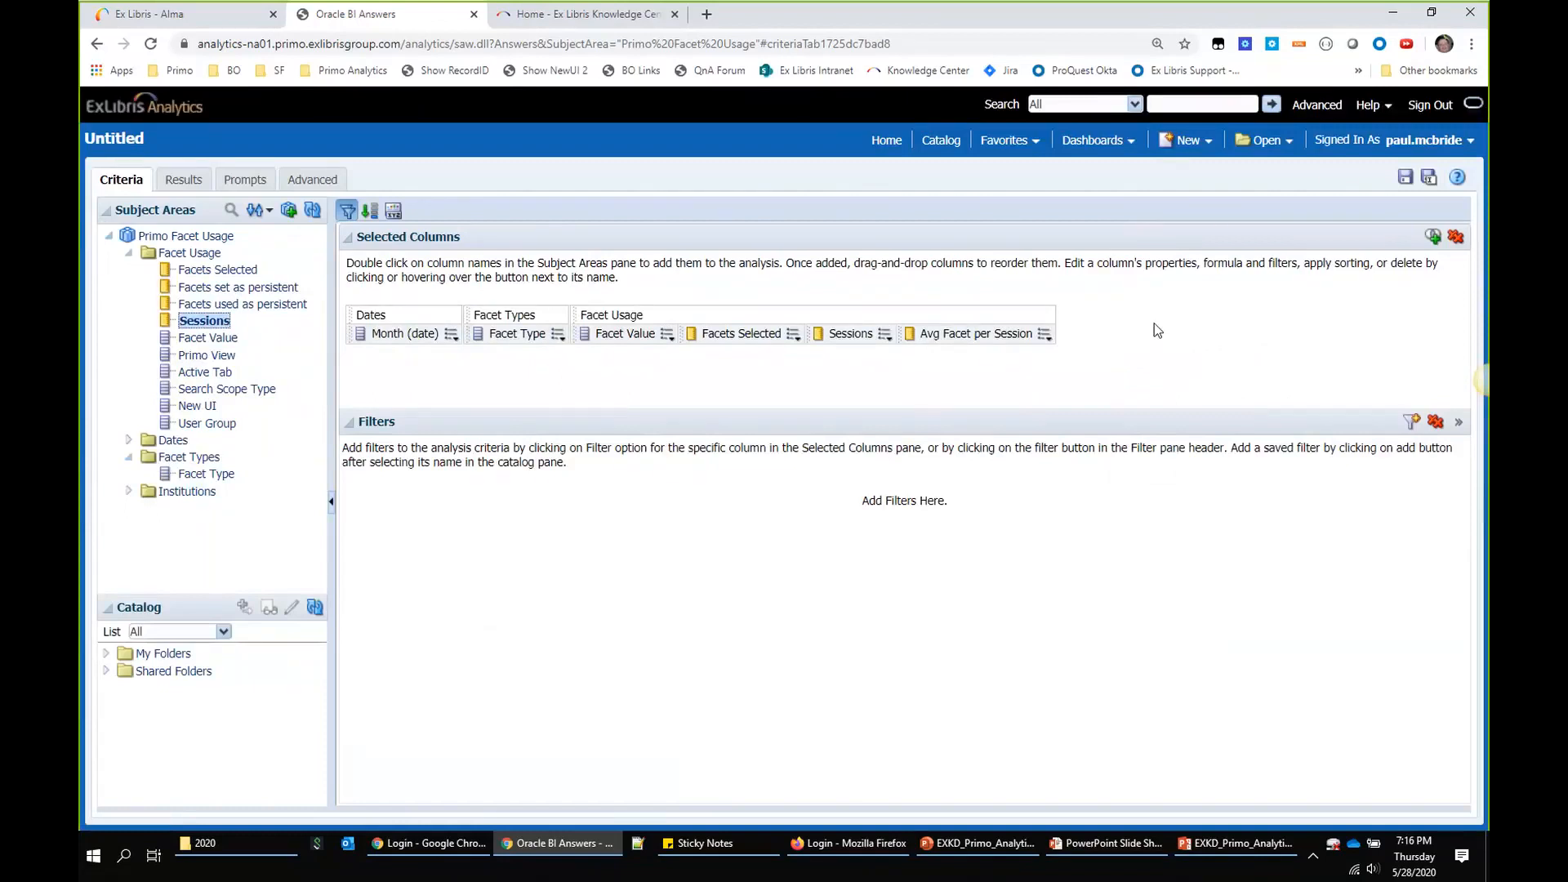
Step: Save the analysis in My Folders, naming it with the owner's first name in possessive form followed by "facets"
left_click(1428, 178)
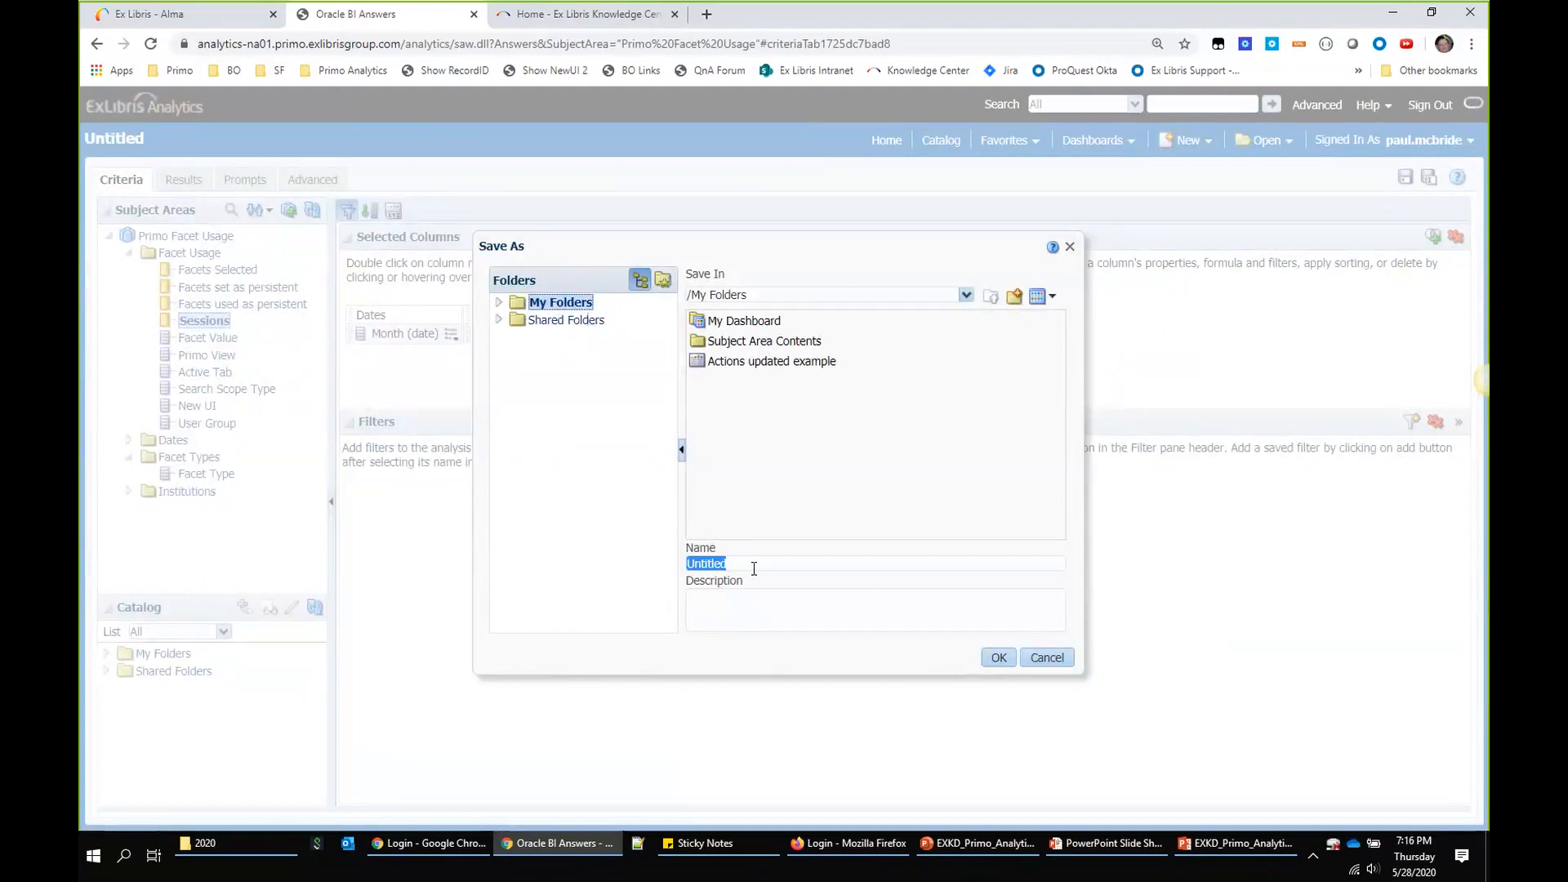
type("Pau")
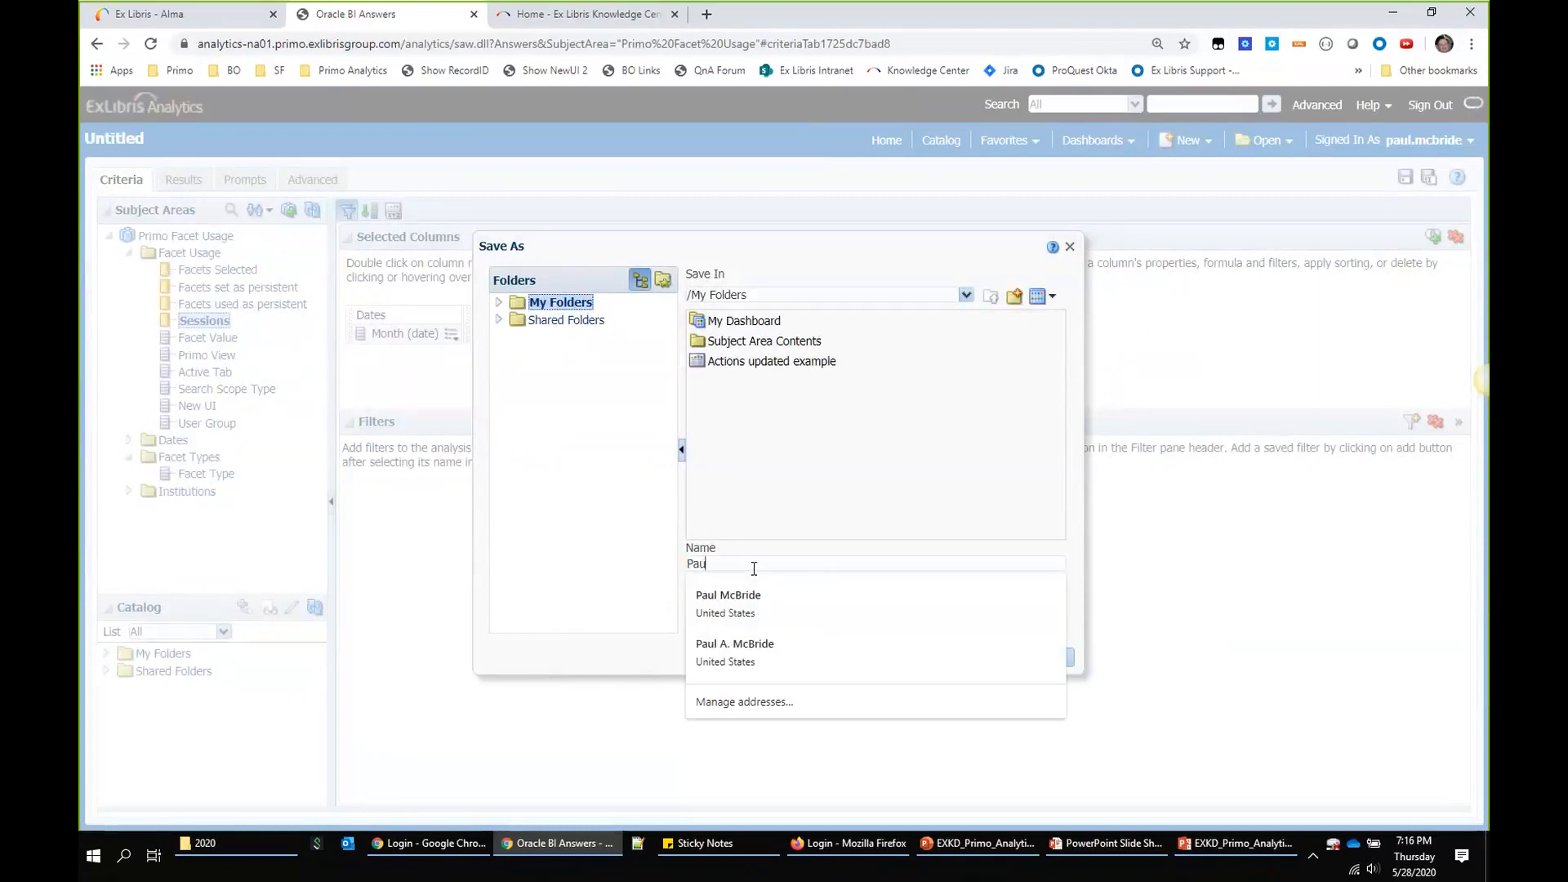
type("ls f")
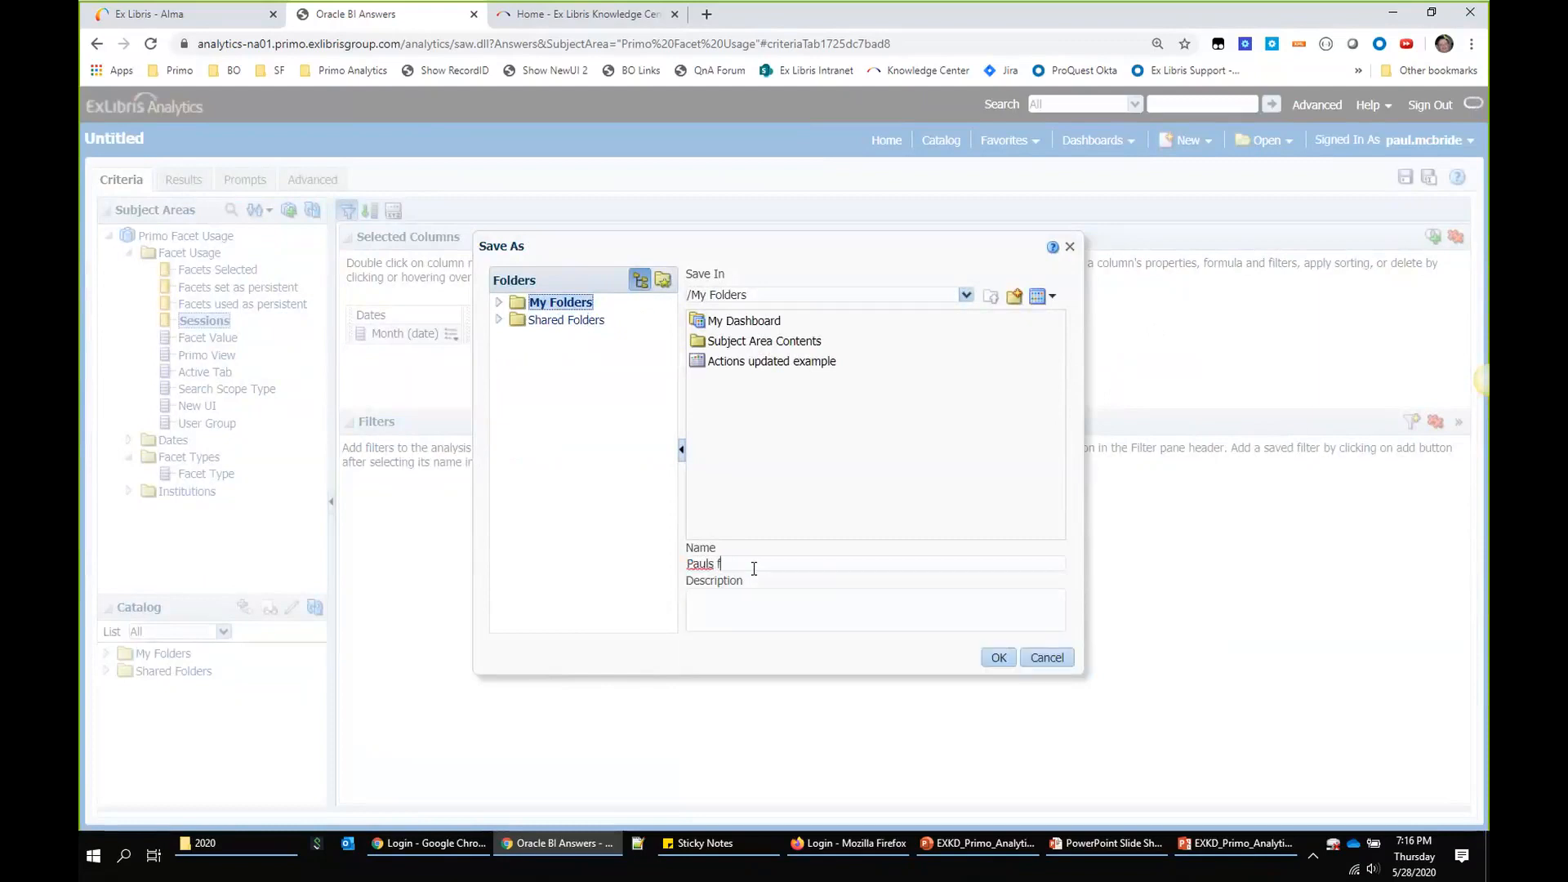
type("acets")
left_click(996, 660)
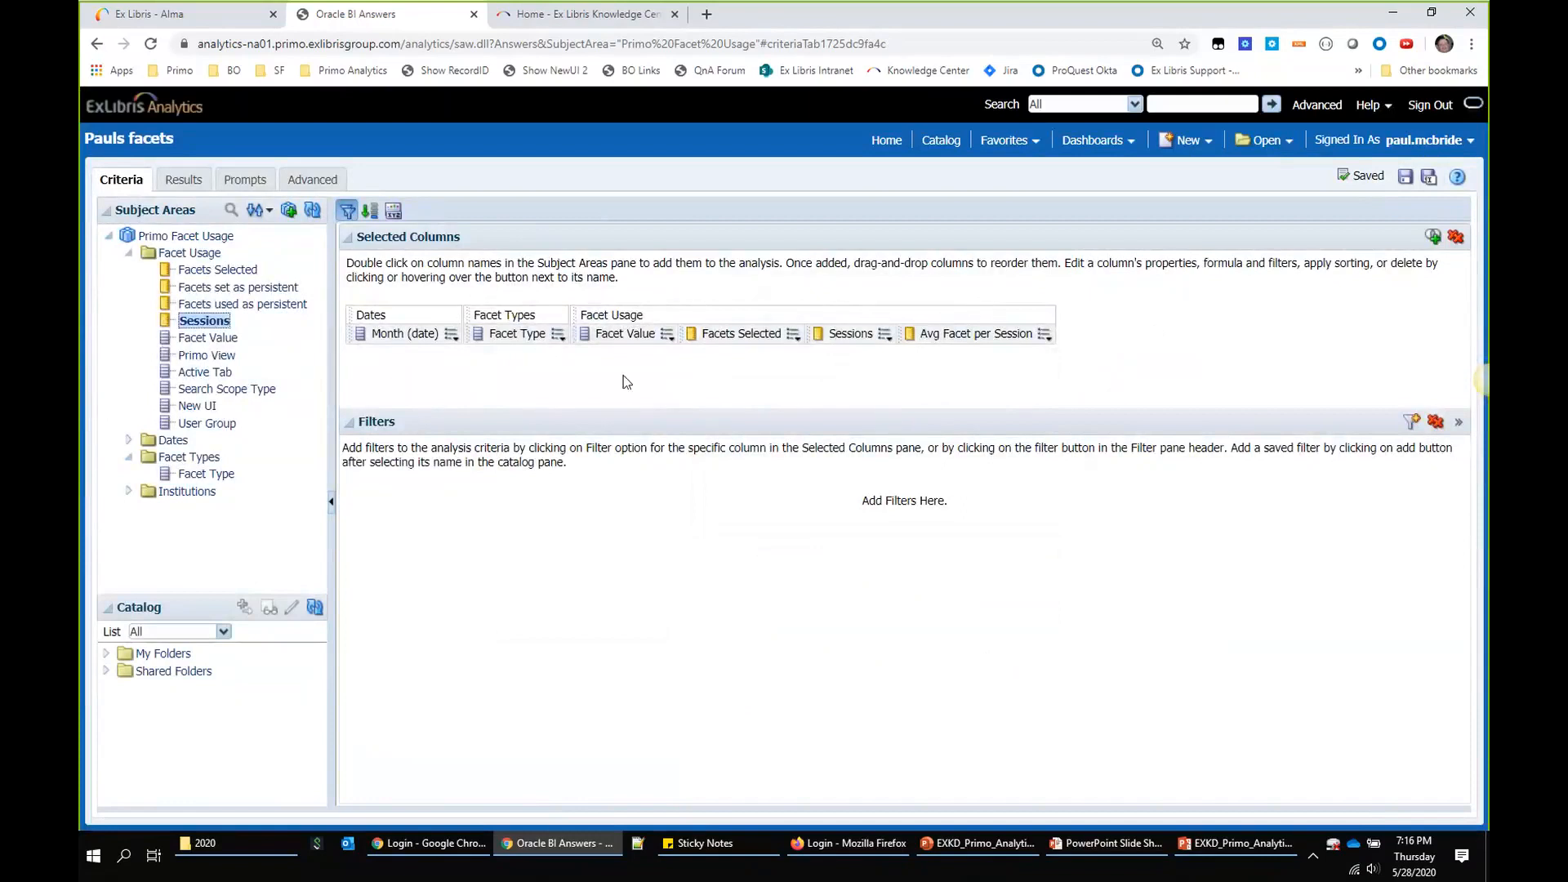
Step: Display the analysis results and examine the average facets per session across the months and facet types
left_click(175, 182)
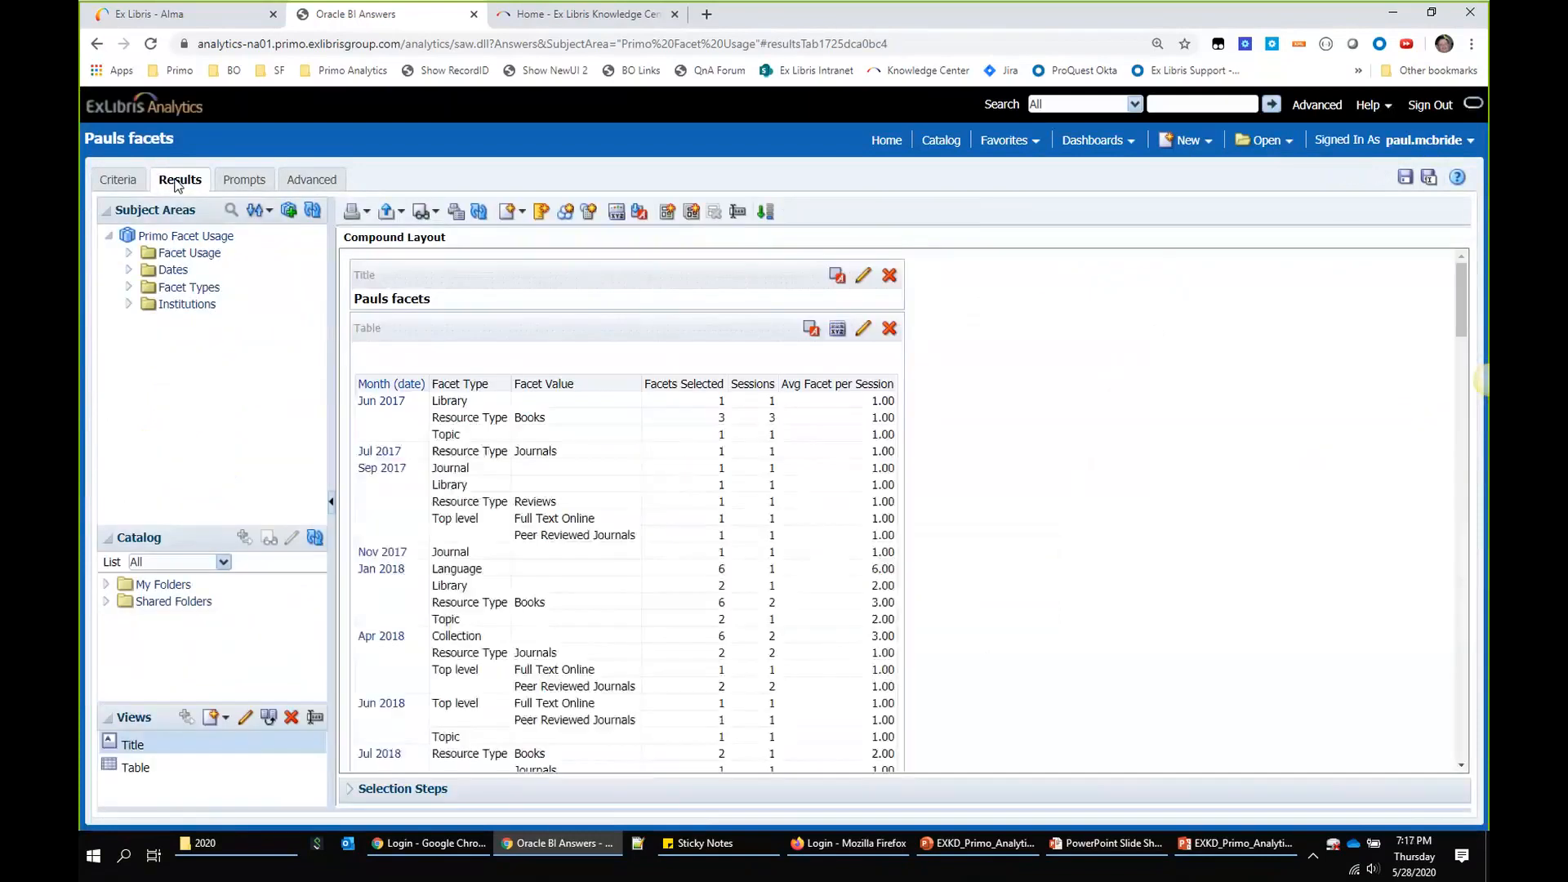
scroll(816, 425, "down", 3)
scroll(844, 437, "down", 5)
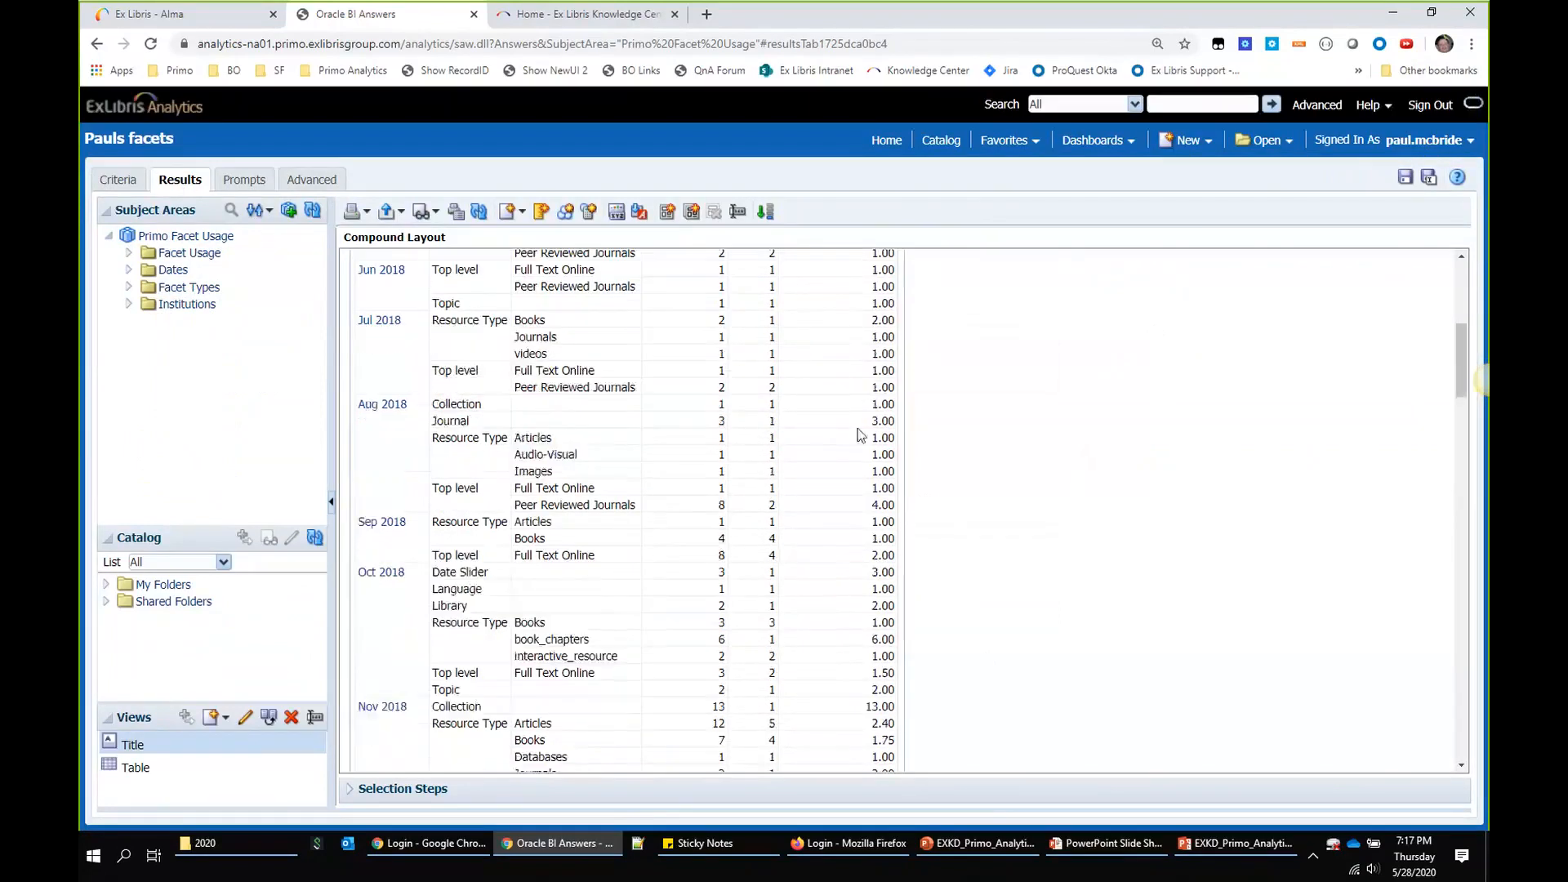
scroll(878, 436, "down", 3)
scroll(878, 436, "down", 3)
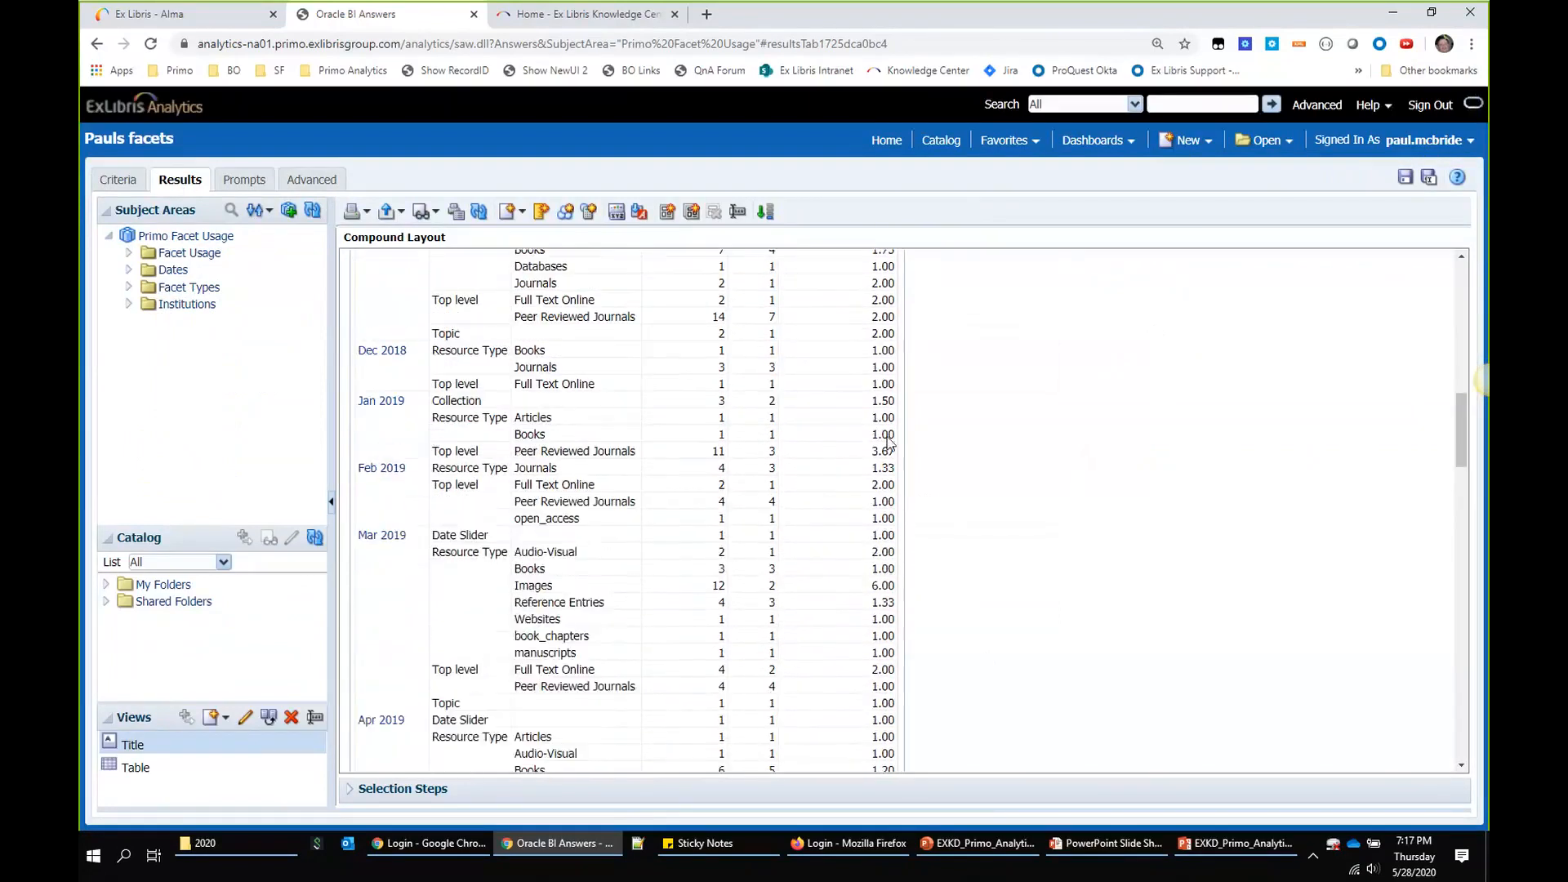
scroll(889, 461, "up", 15)
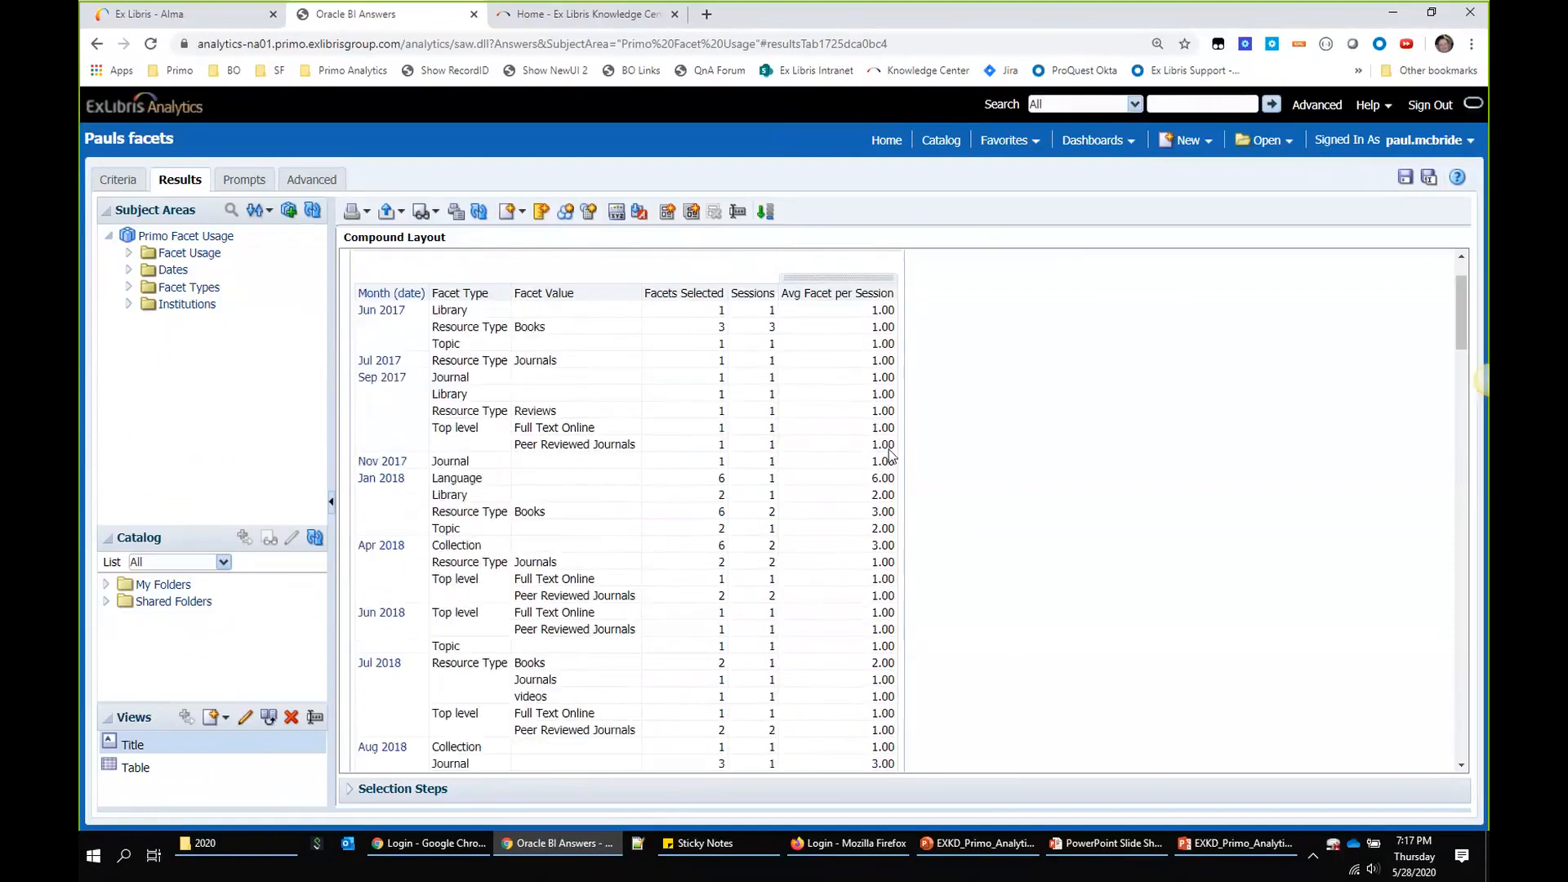
scroll(891, 451, "down", 15)
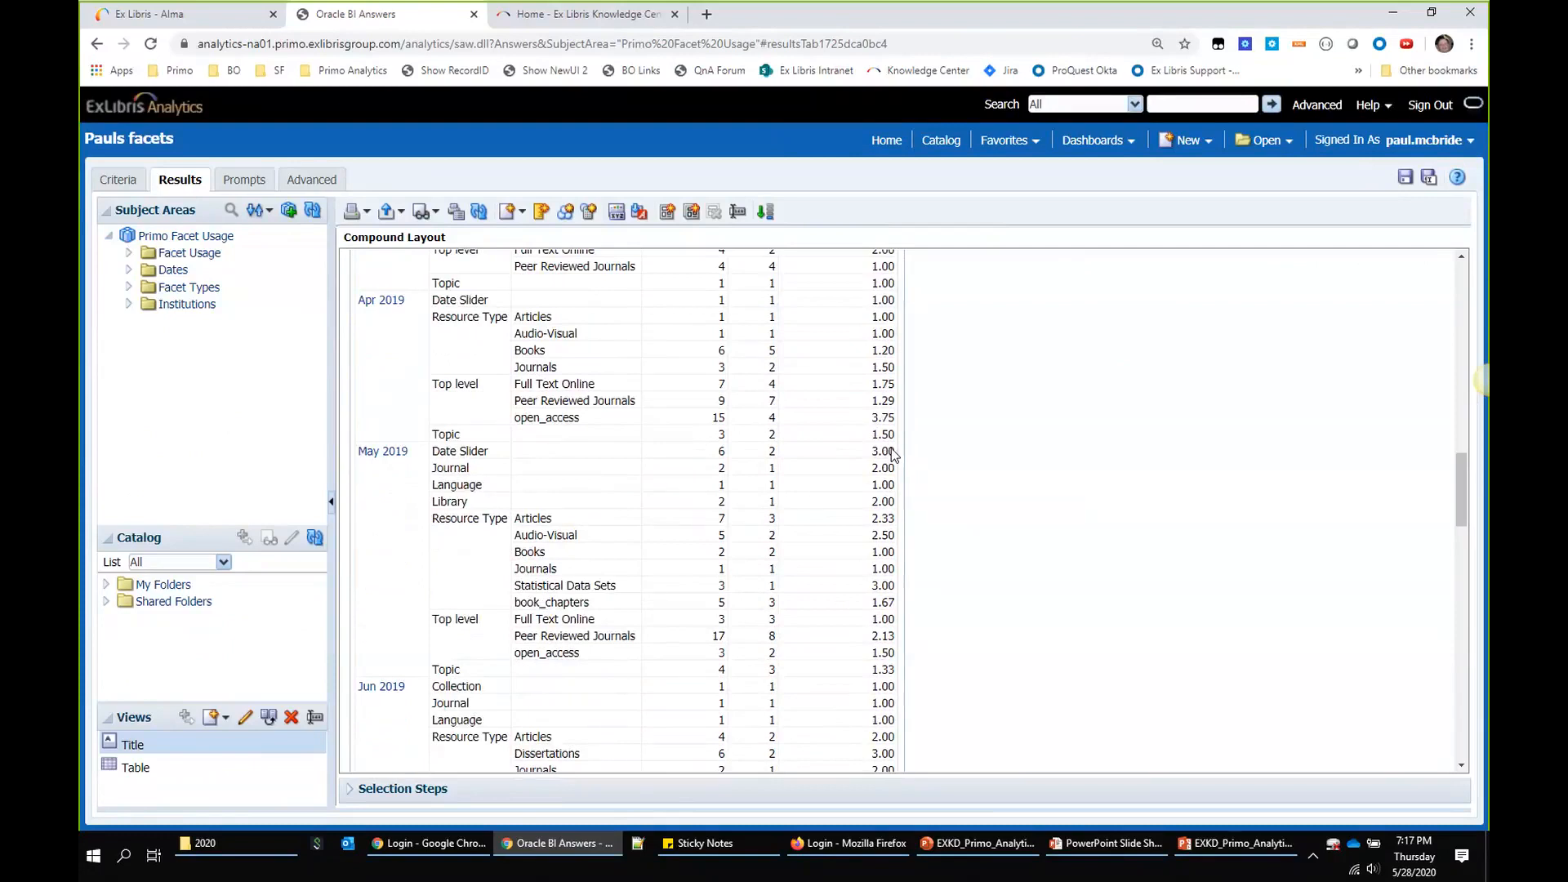
scroll(883, 462, "down", 4)
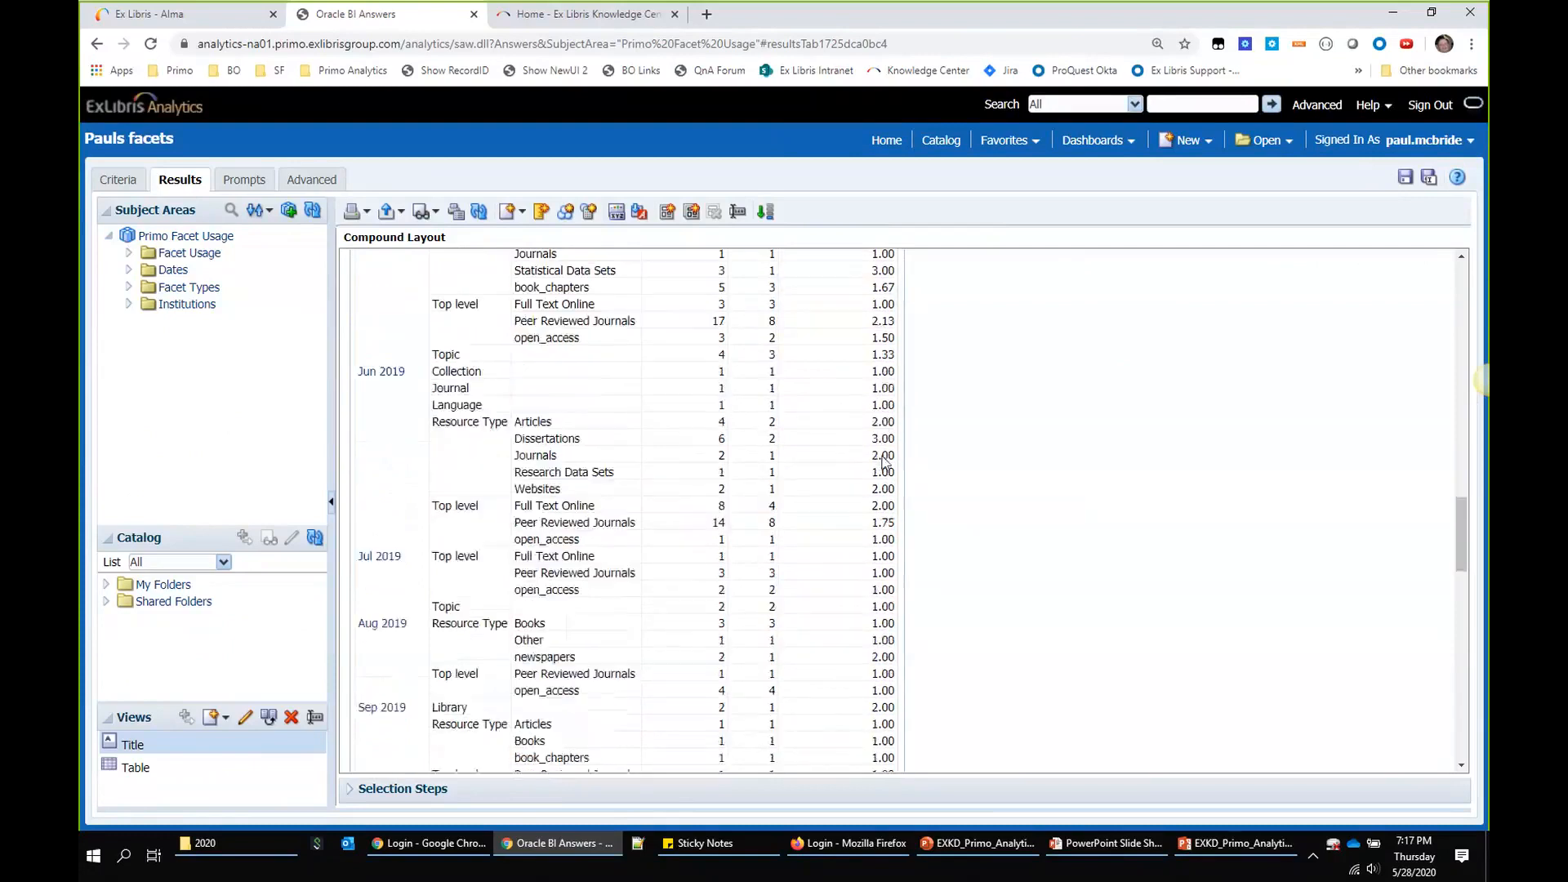
scroll(883, 463, "down", 2)
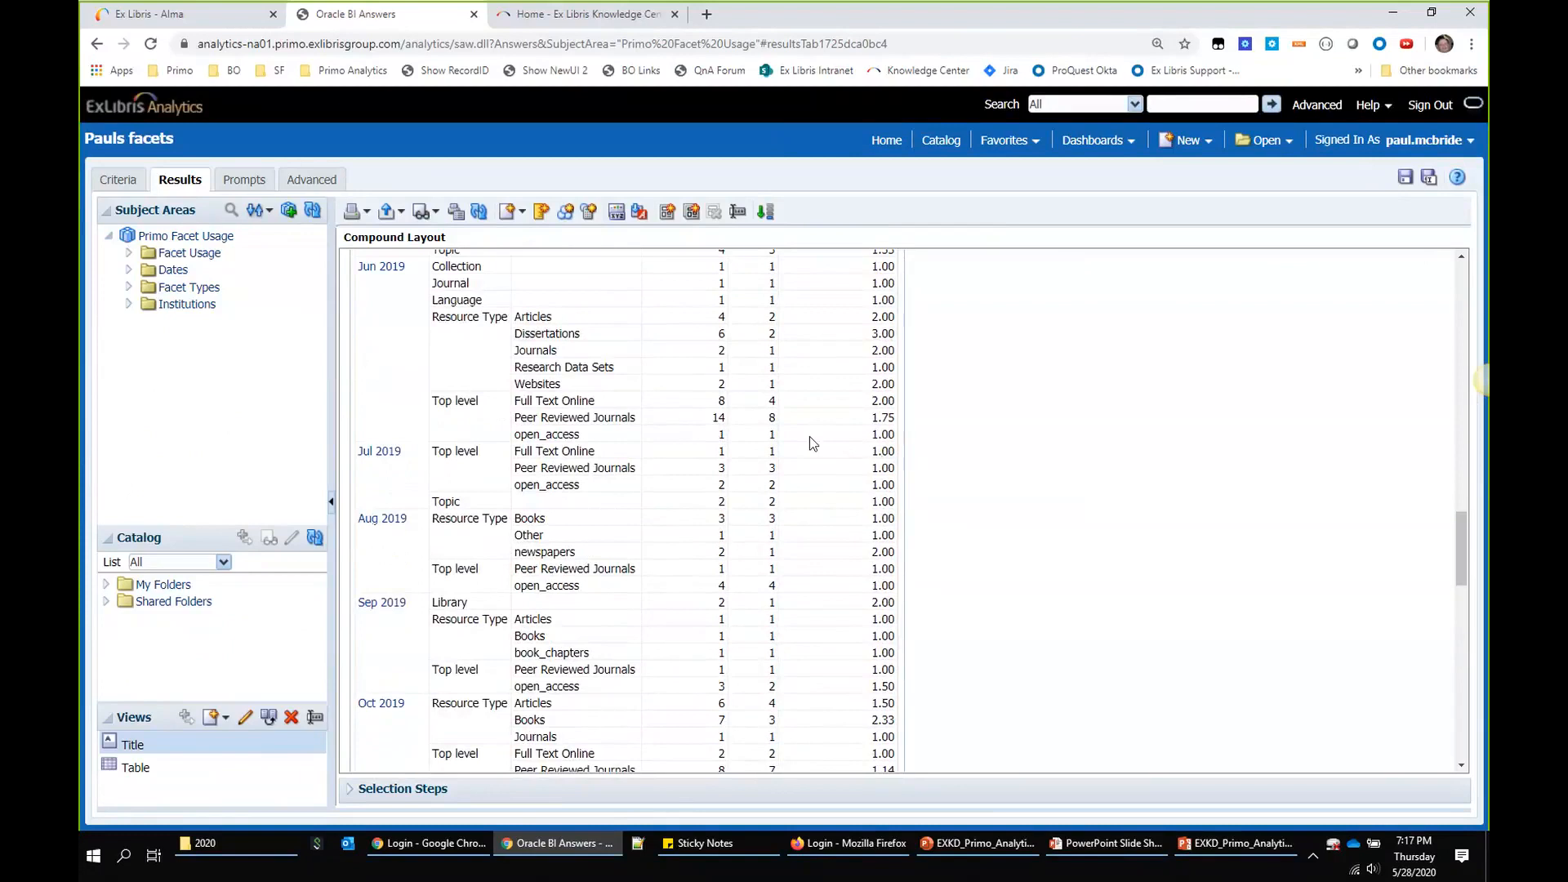
scroll(890, 455, "down", 4)
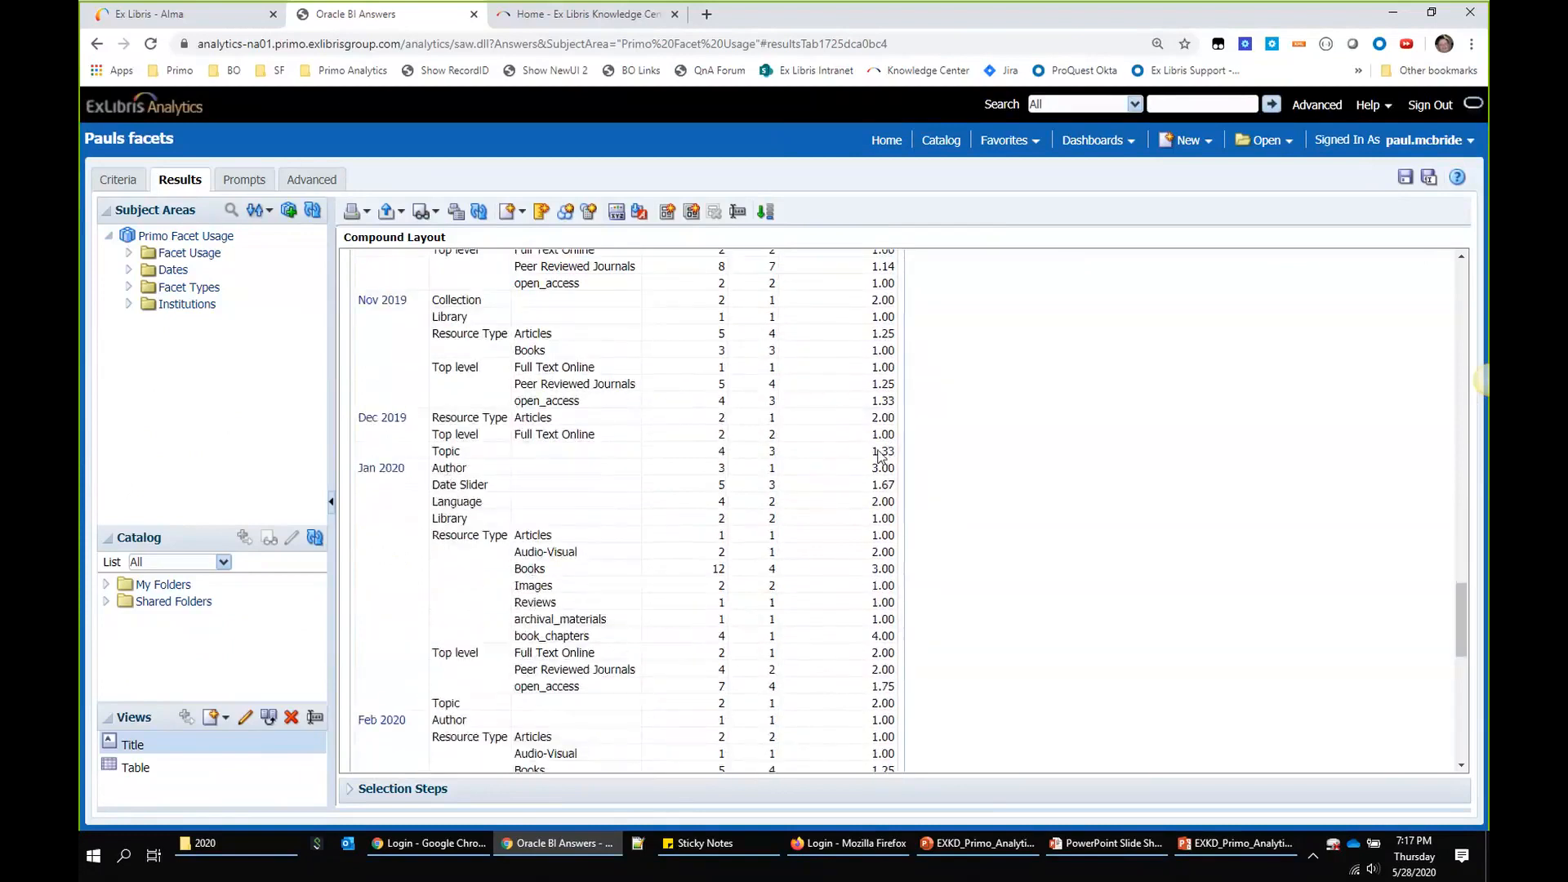
scroll(882, 455, "down", 3)
scroll(880, 455, "up", 20)
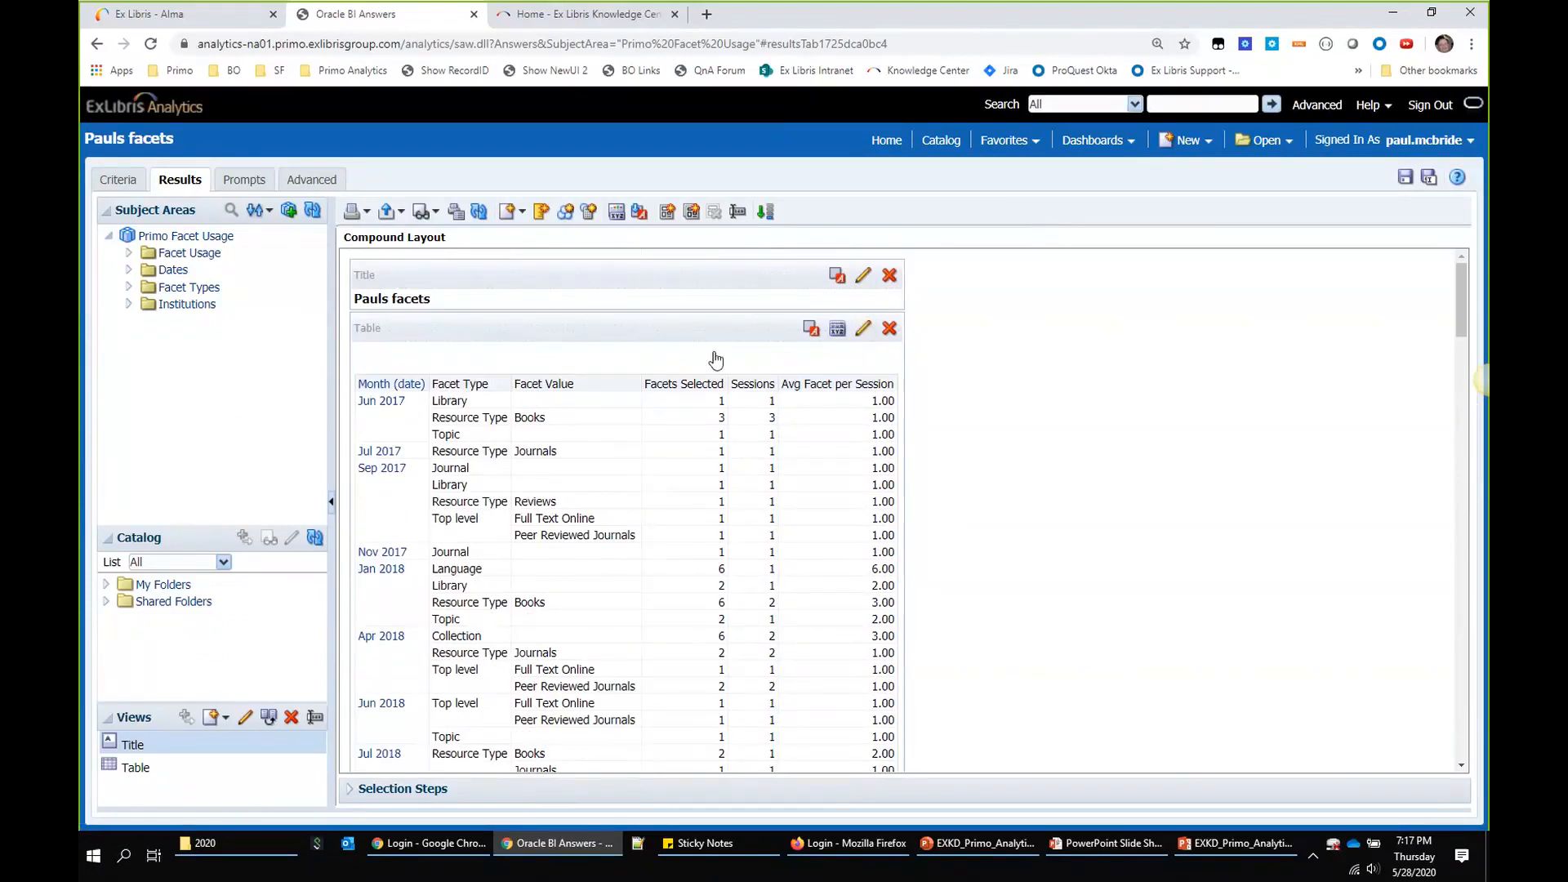
Step: Open the results table for editing and add a grand total after all its columns and measures
left_click(863, 329)
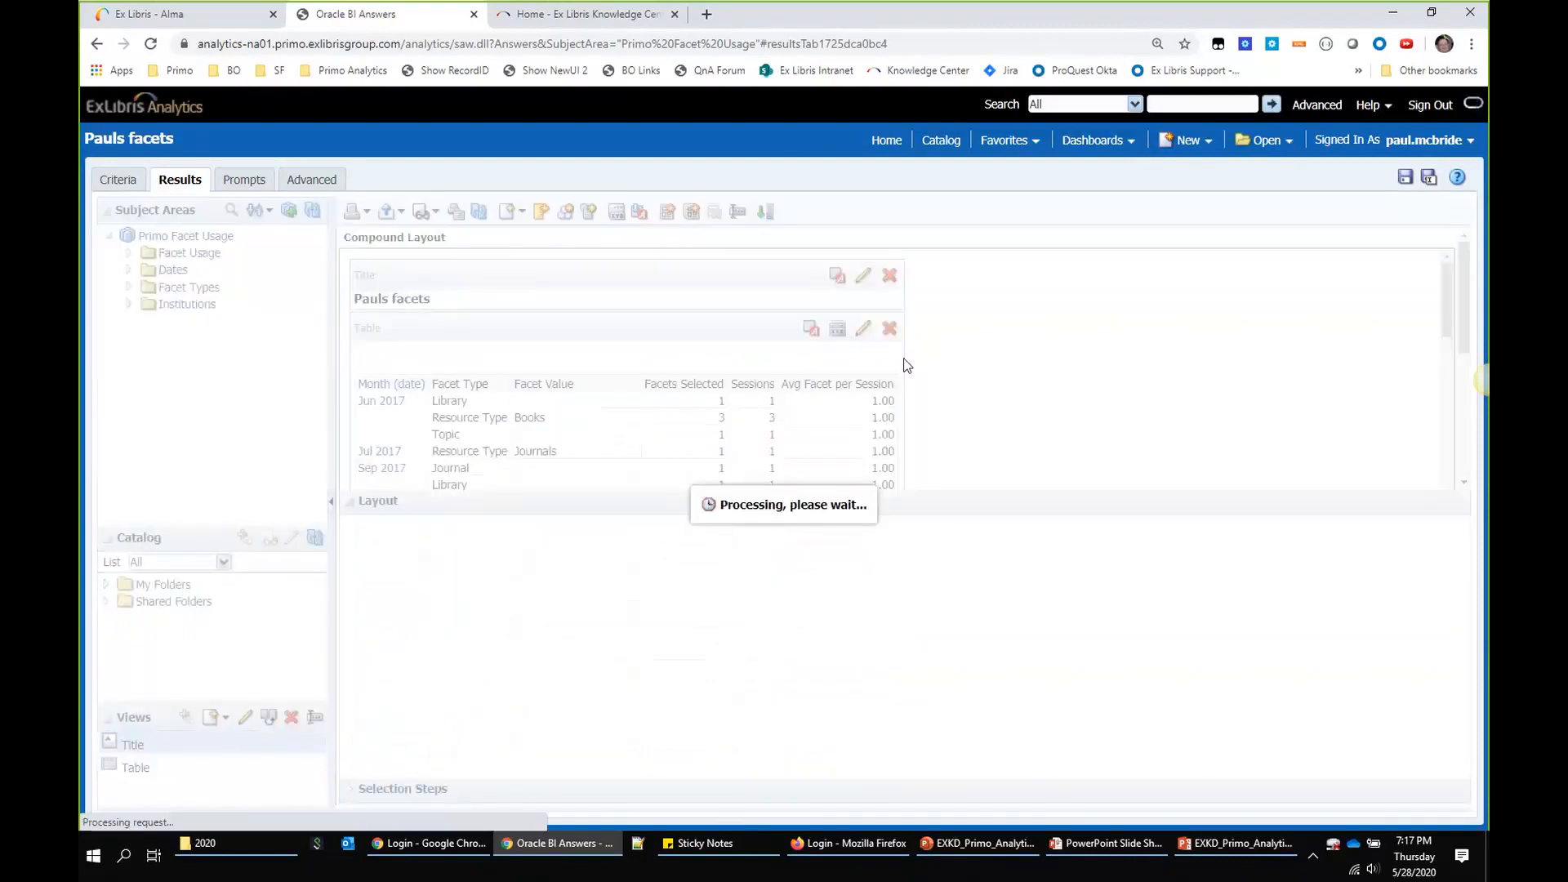
scroll(979, 378, "down", 3)
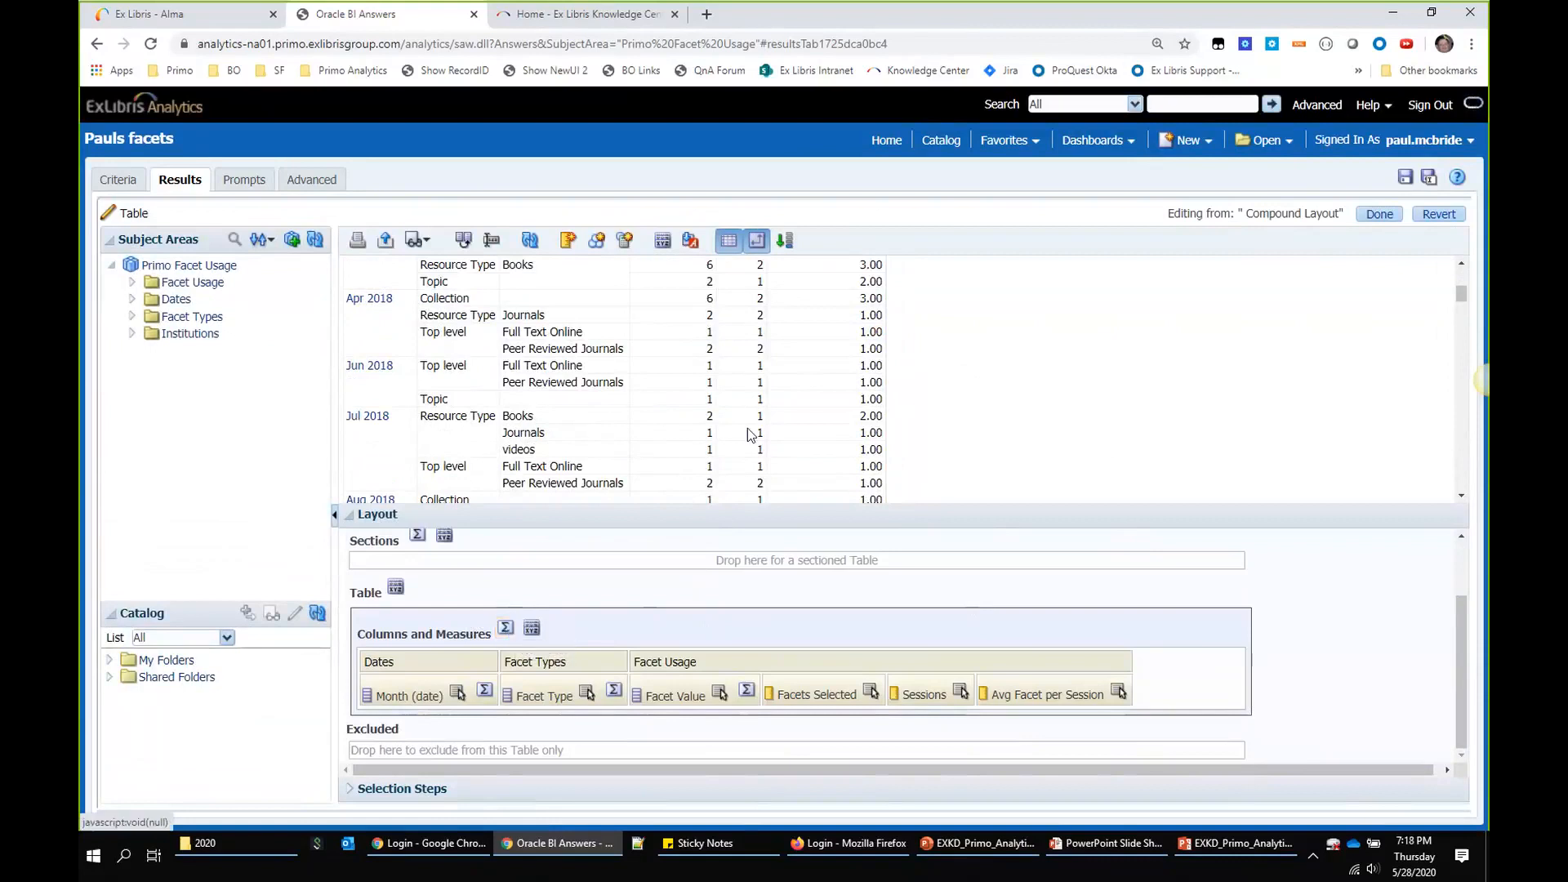
left_click(506, 628)
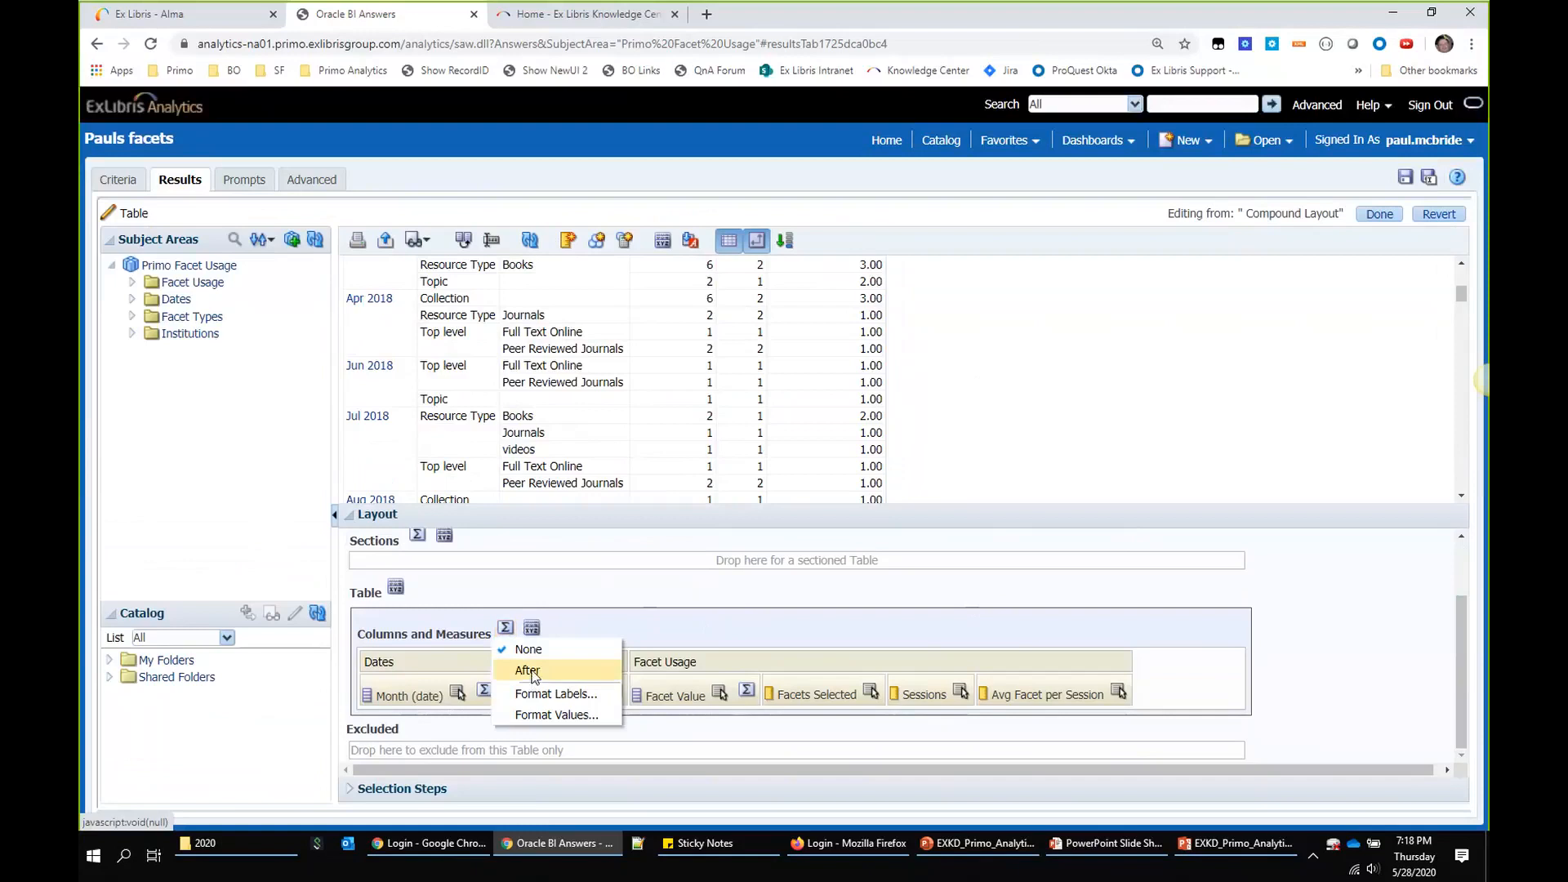
left_click(529, 671)
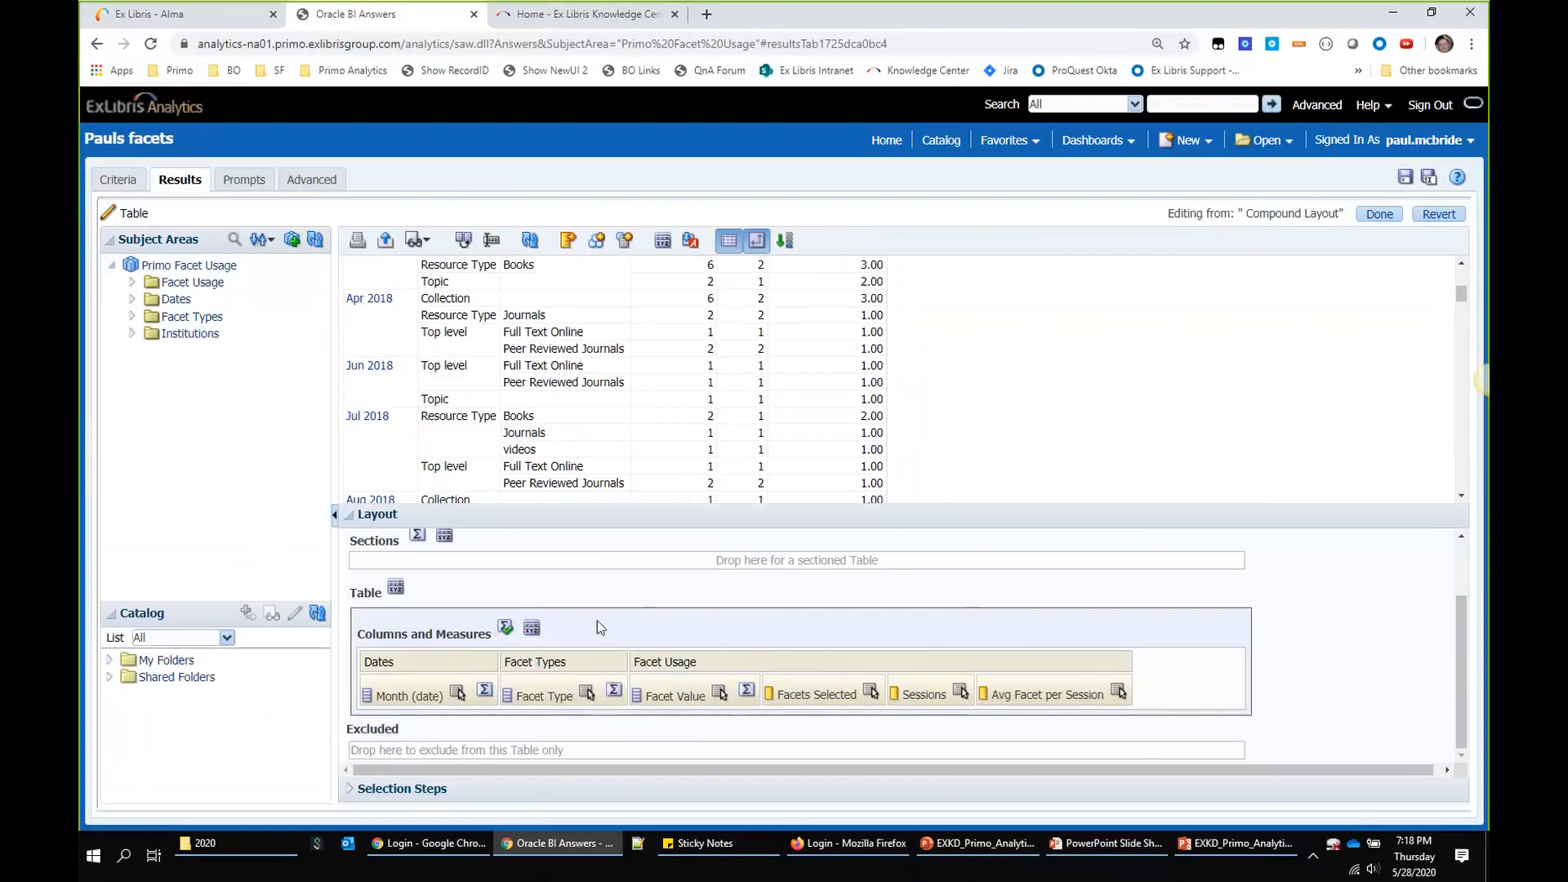
scroll(863, 462, "down", 5)
scroll(864, 462, "down", 15)
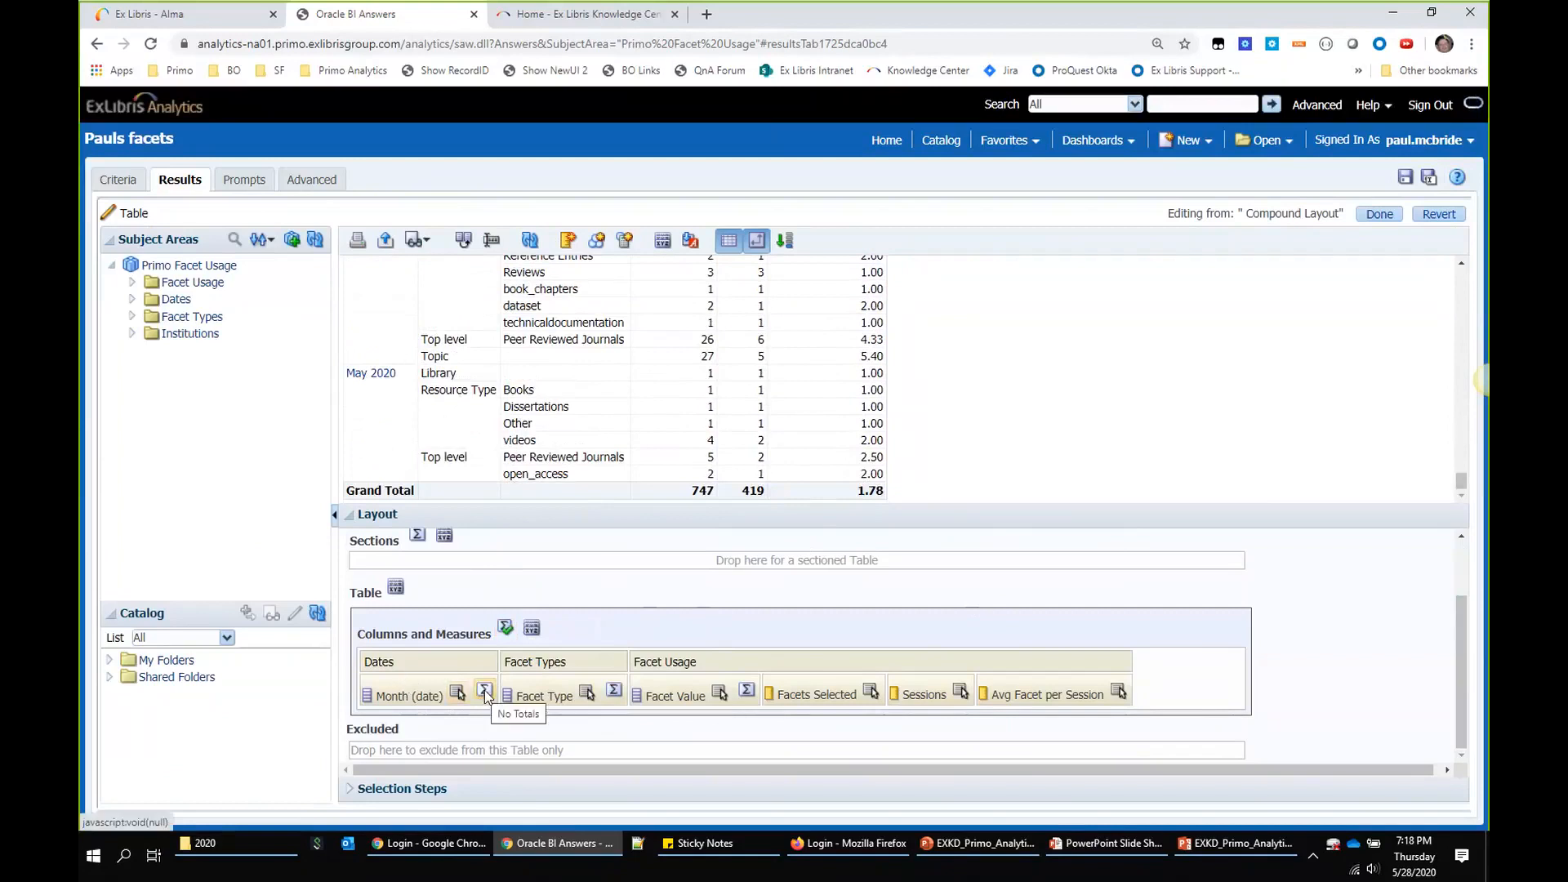
Step: Add a subtotal after each month in the Month (date) column of the table
left_click(485, 692)
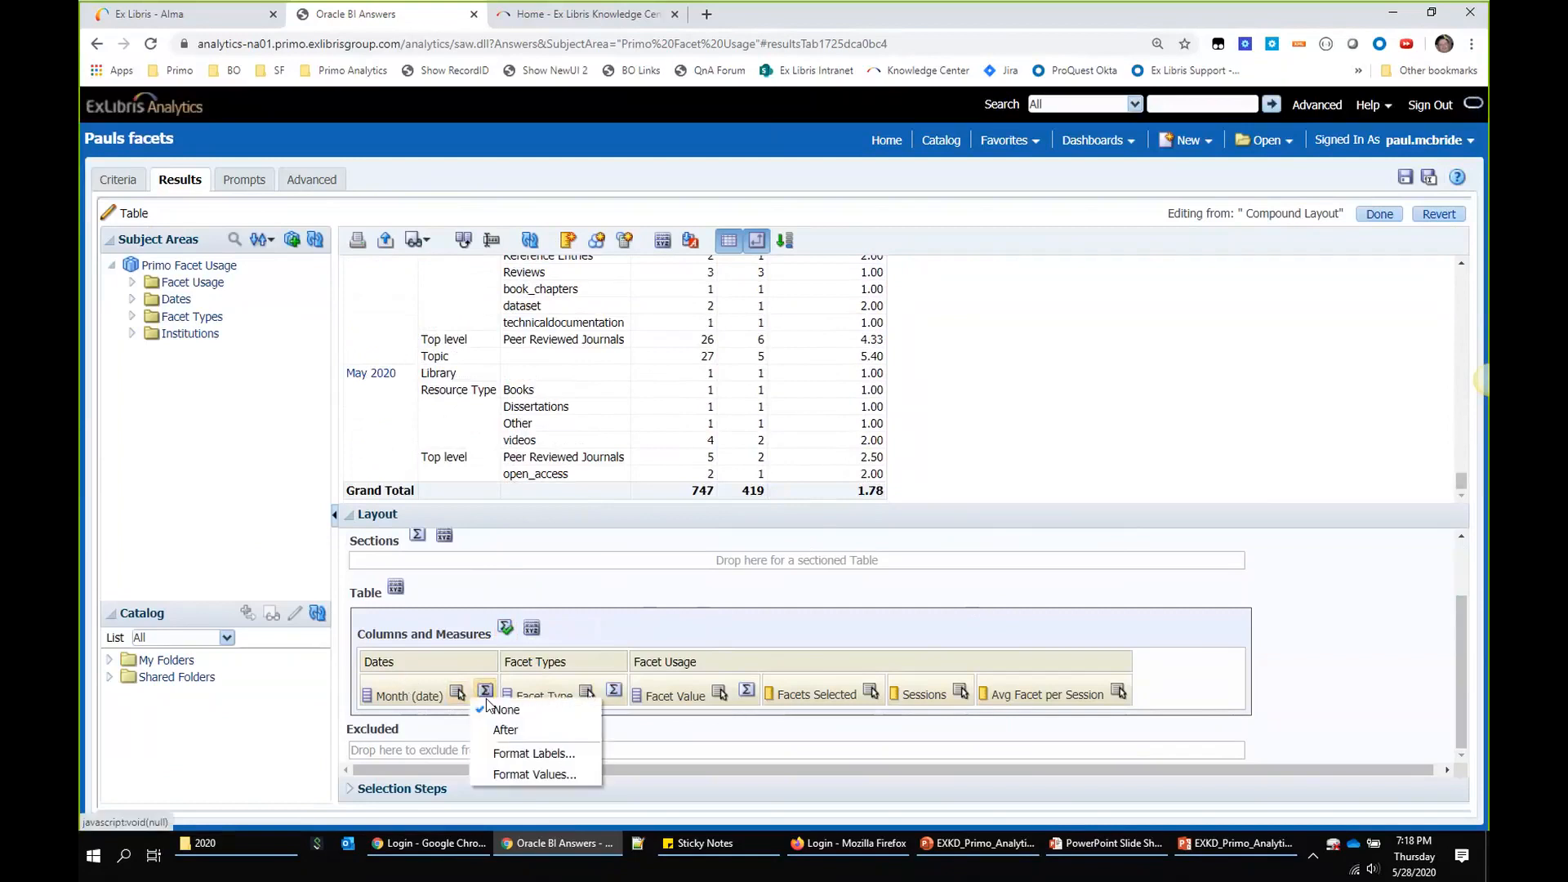
left_click(512, 731)
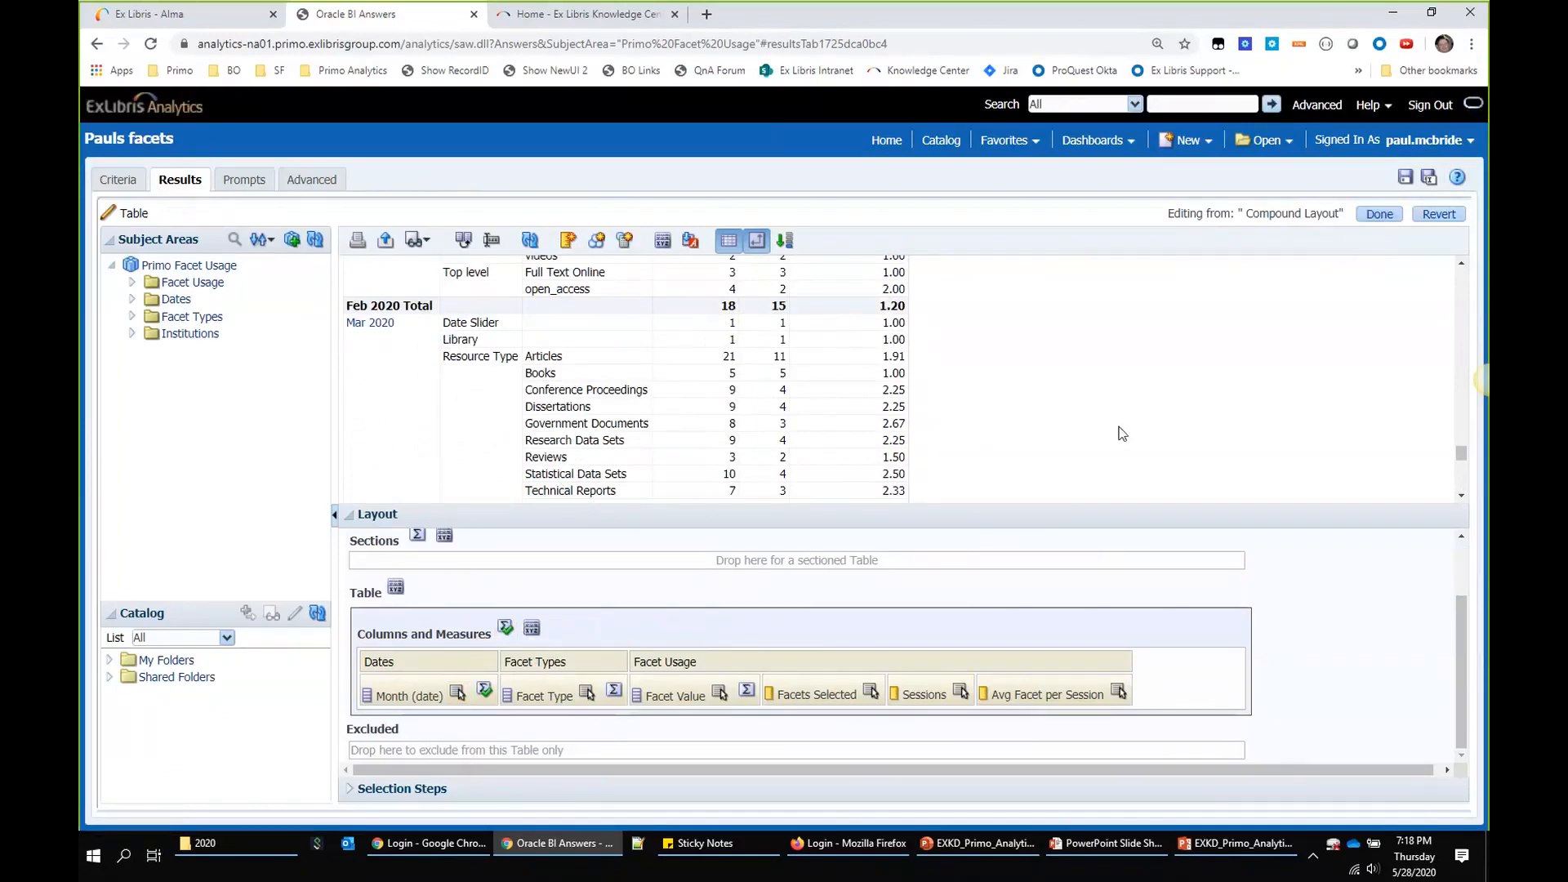
scroll(1066, 465, "up", 1)
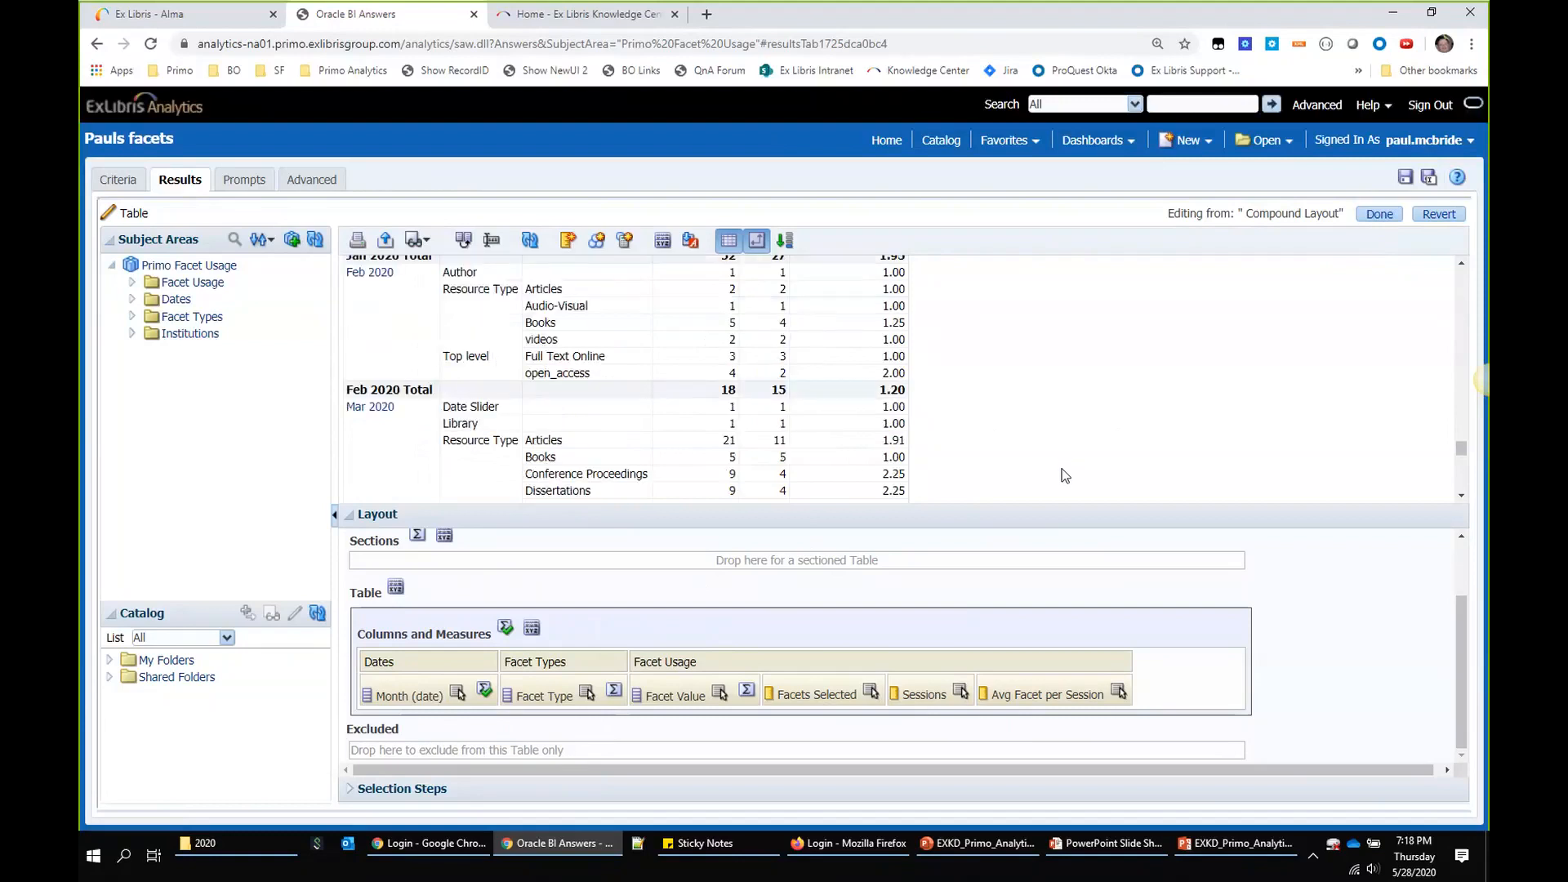
Step: Finish editing the table with its monthly subtotals and save the analysis
left_click(1371, 216)
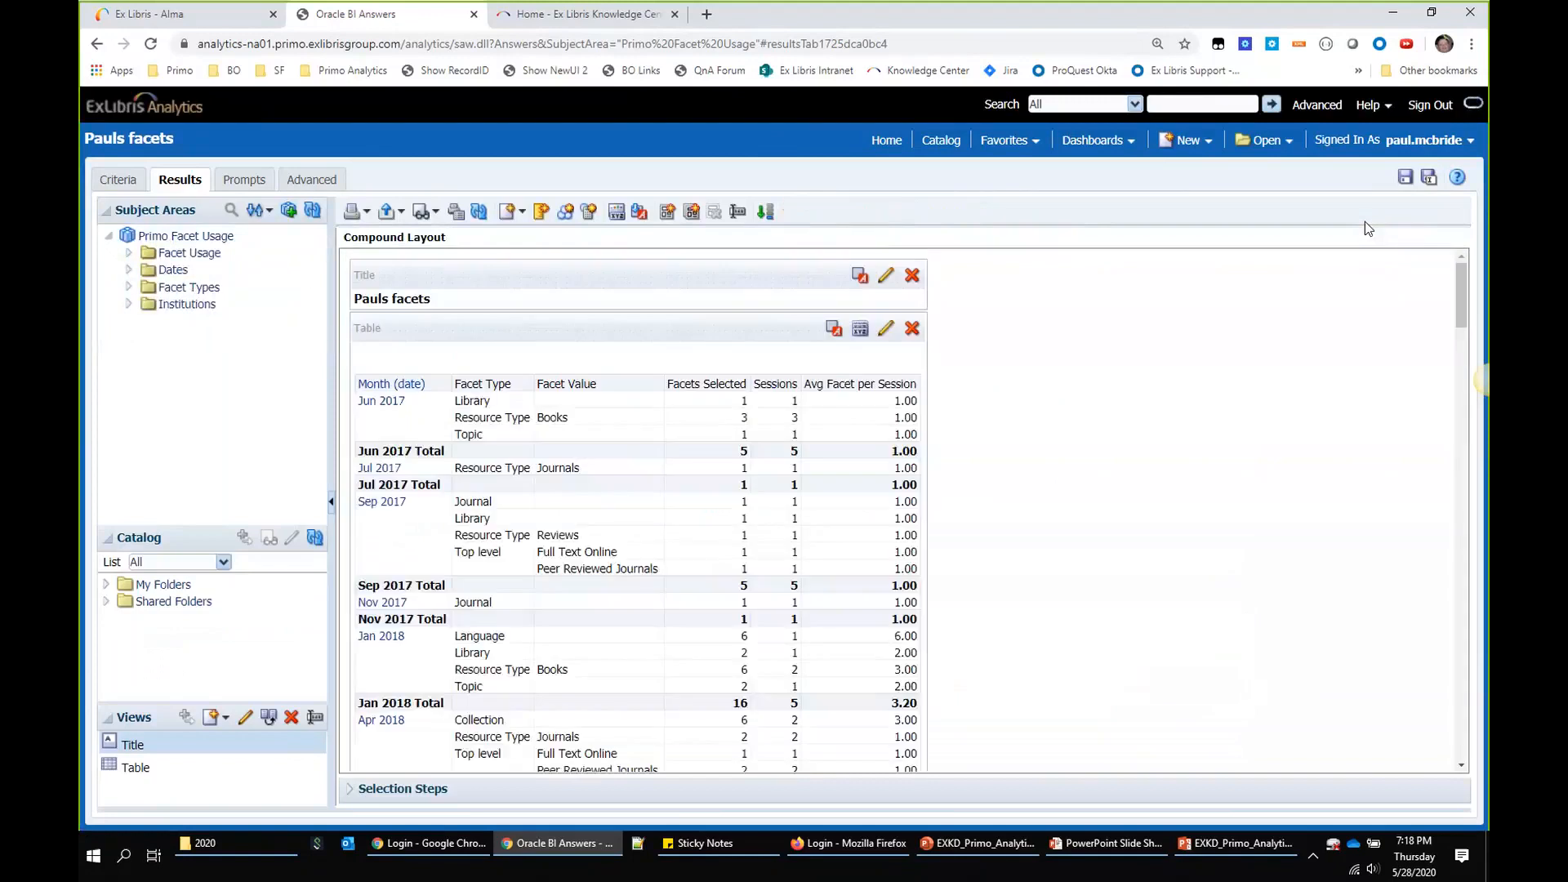
left_click(1405, 179)
Step: Examine the monthly subtotals for facets selected, sessions and average facets per session in the results table
scroll(1050, 525, "down", 3)
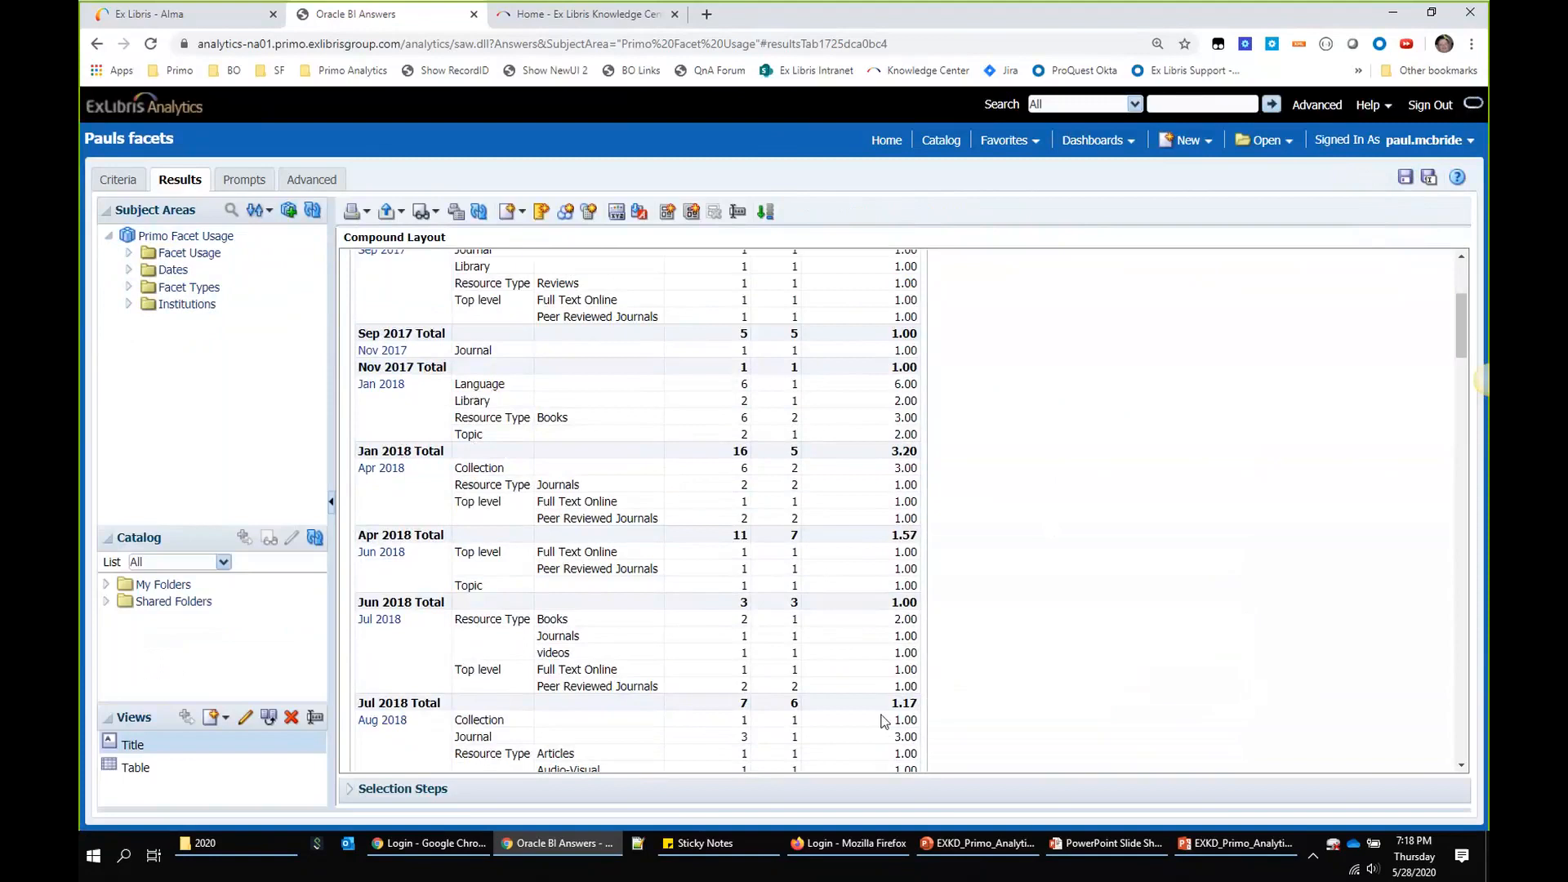
scroll(848, 676, "down", 2)
scroll(847, 676, "down", 5)
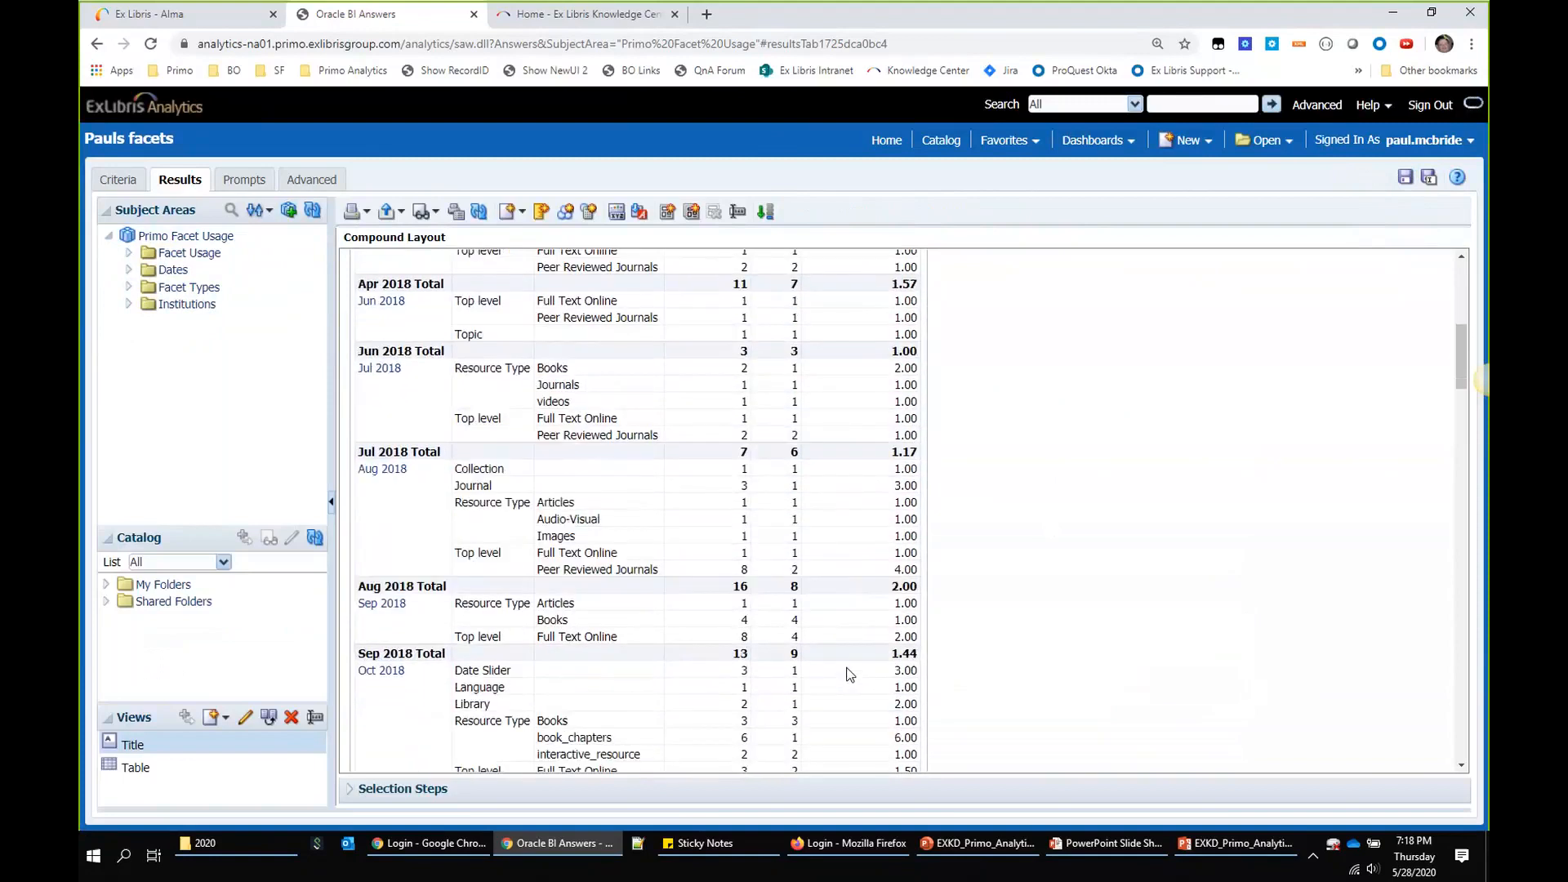
scroll(847, 671, "down", 1)
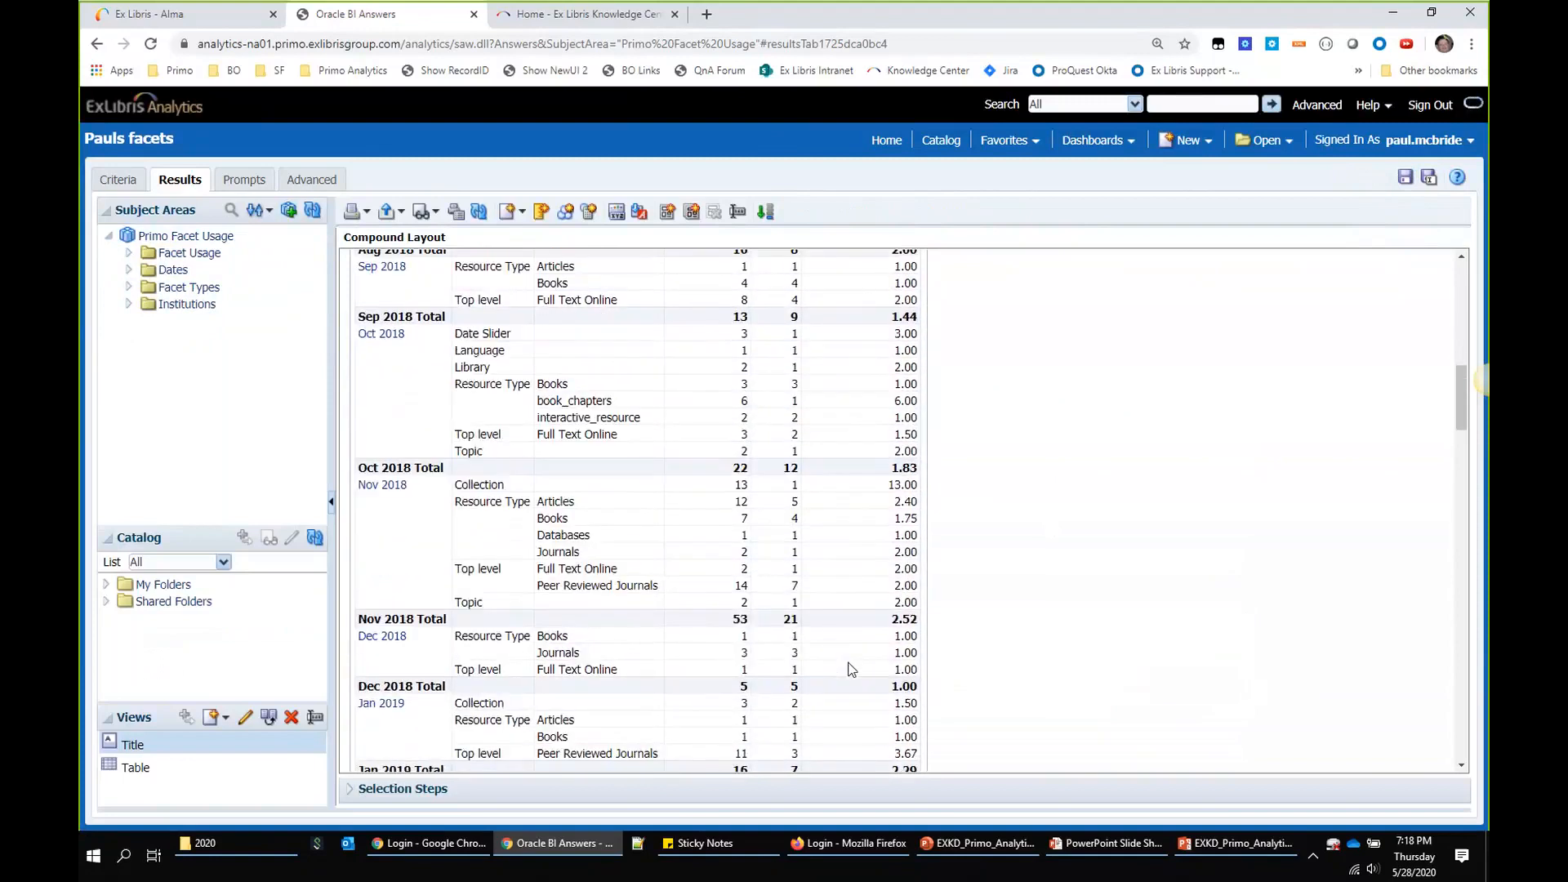
scroll(850, 669, "down", 4)
scroll(853, 668, "up", 13)
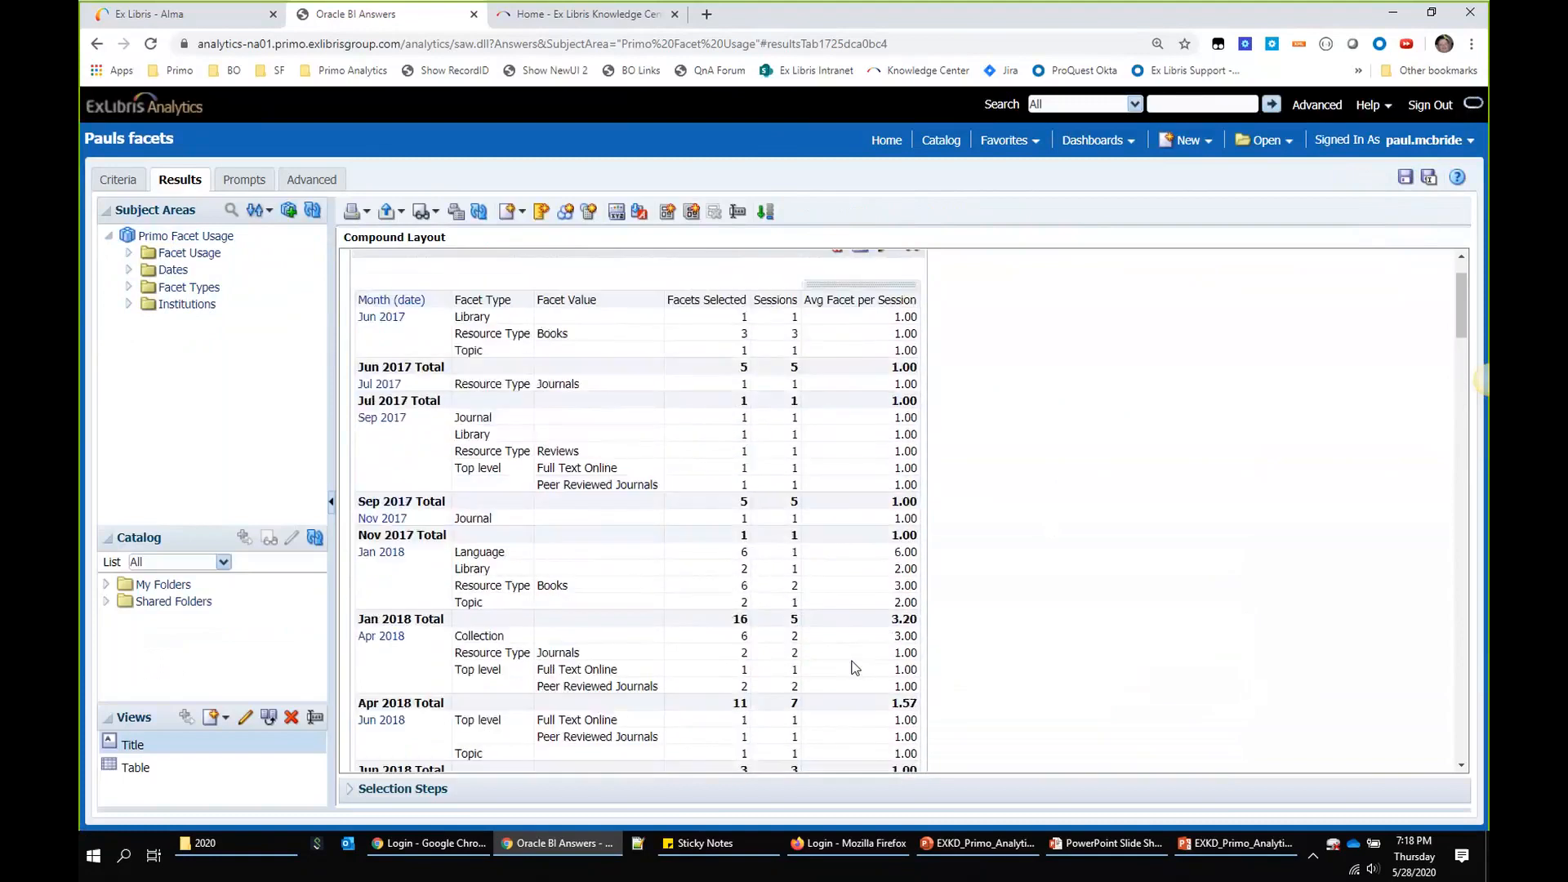
scroll(851, 666, "up", 1)
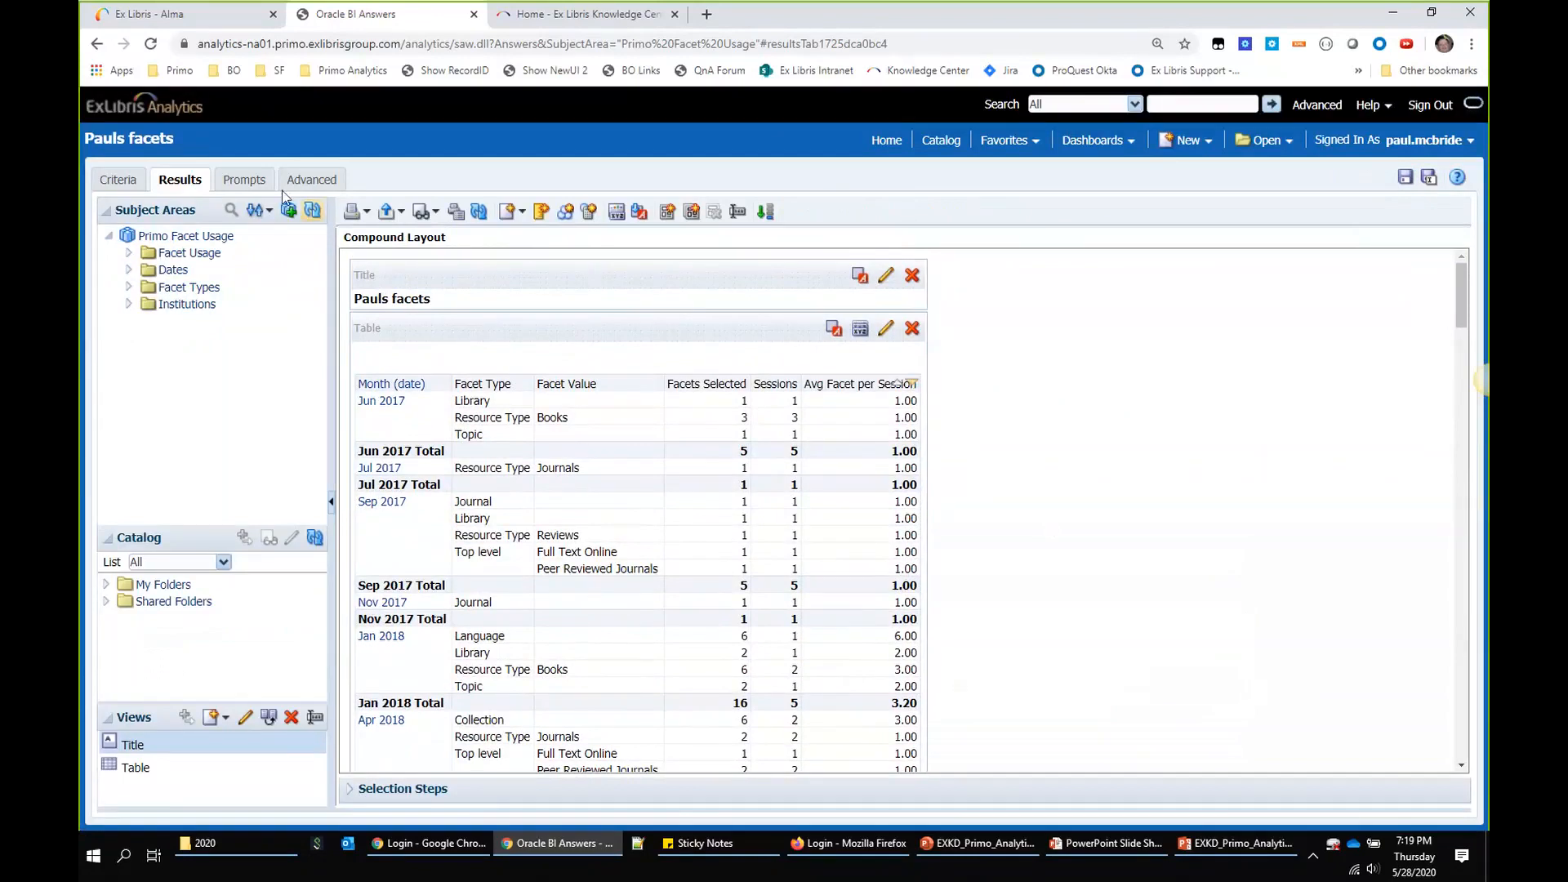
Step: Save the Avg Facet per Session criteria column under its own name in My Folders/Subject Area Contents/Primo Facet Usage
left_click(114, 181)
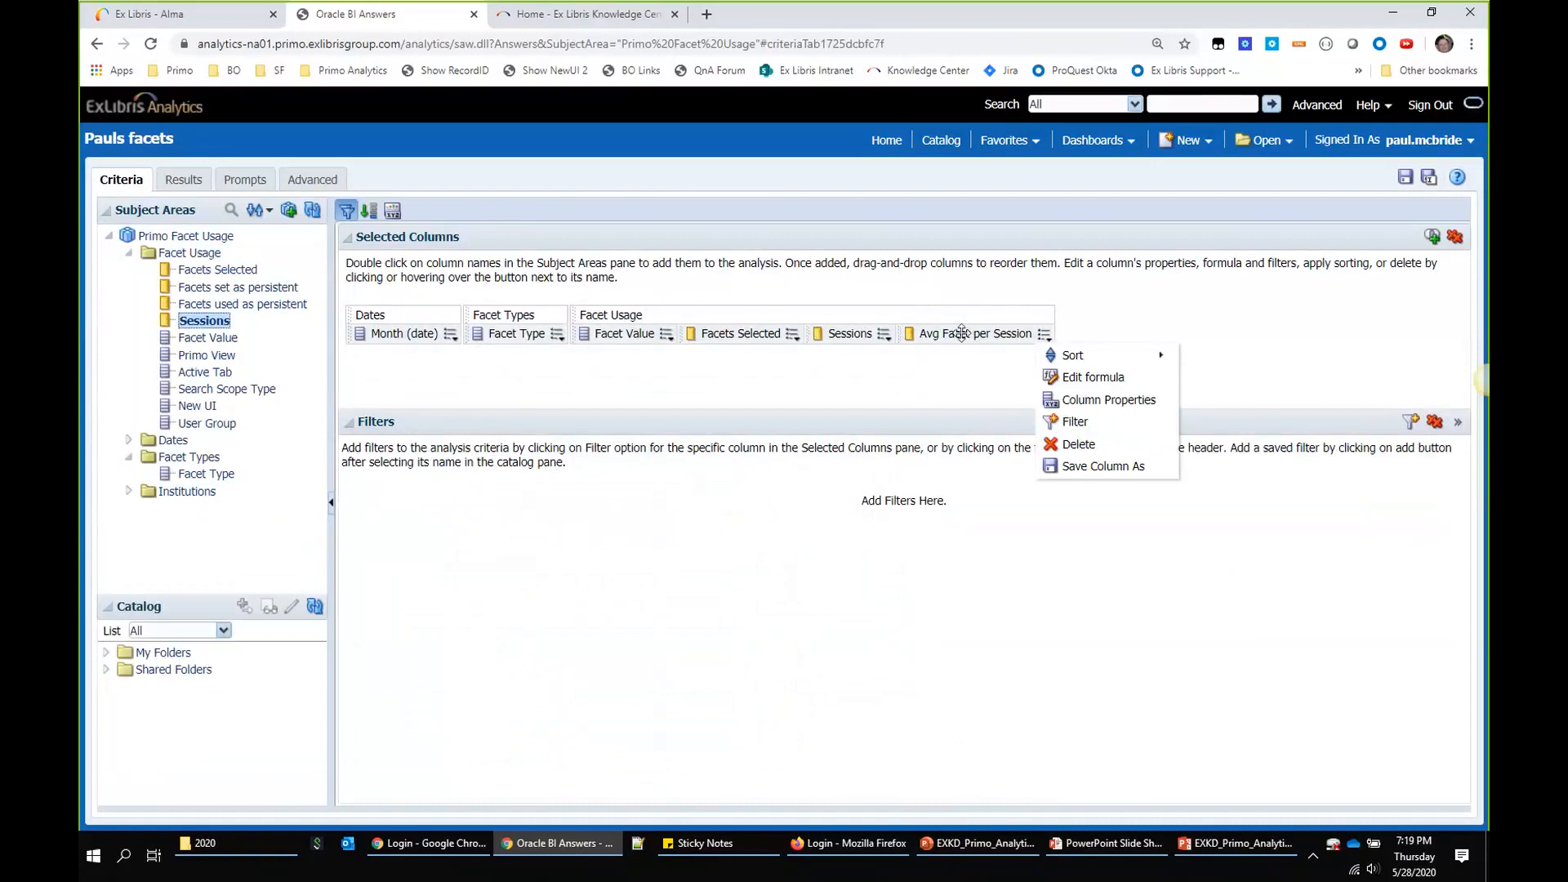
left_click(1092, 469)
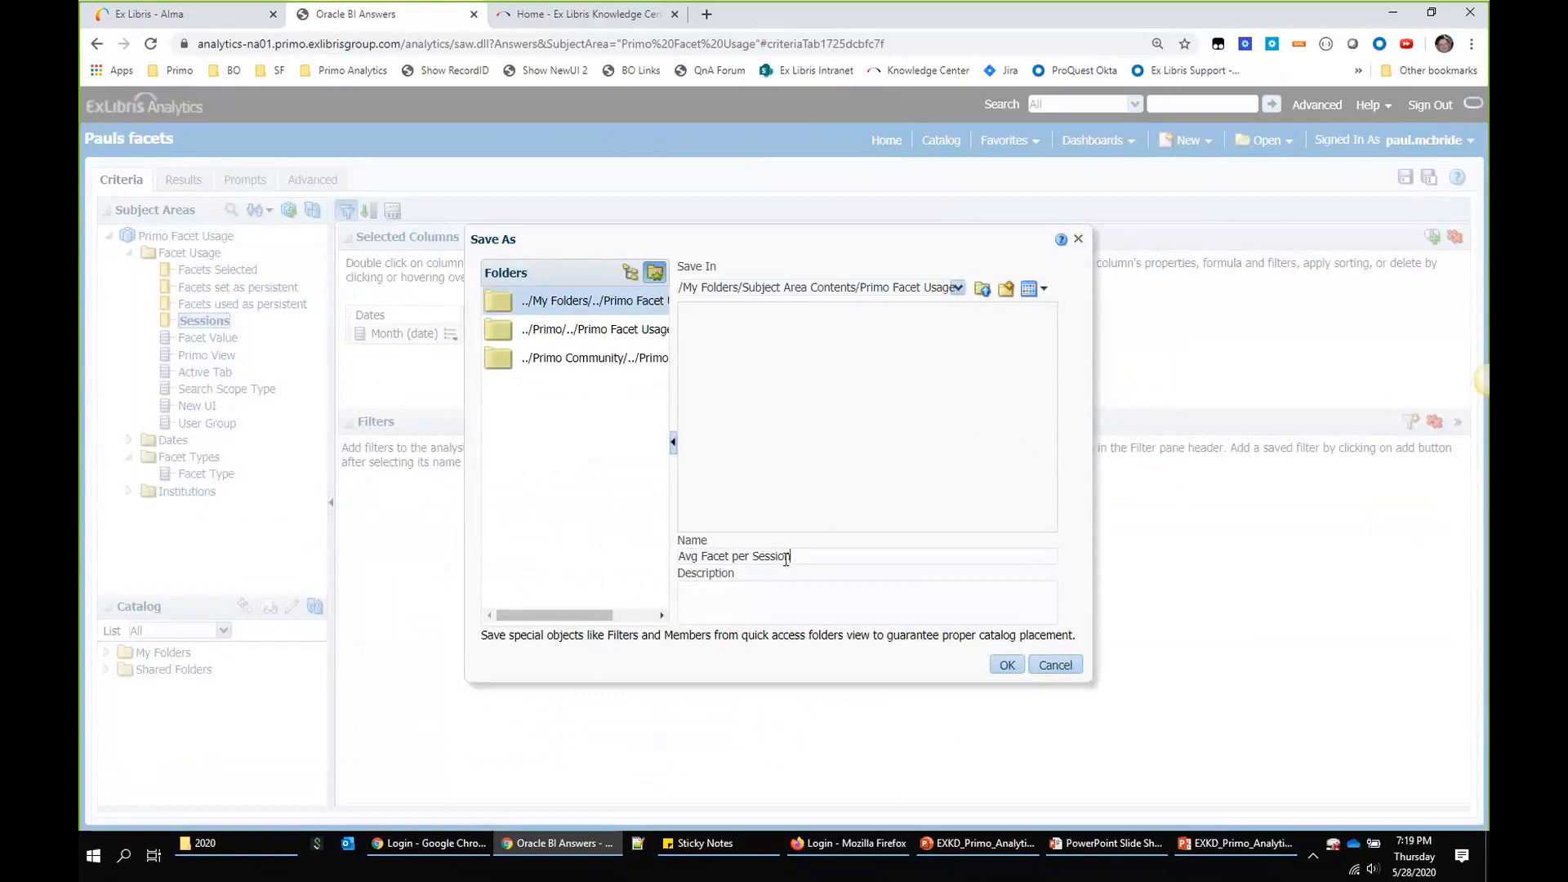
left_click(846, 585)
left_click(1008, 664)
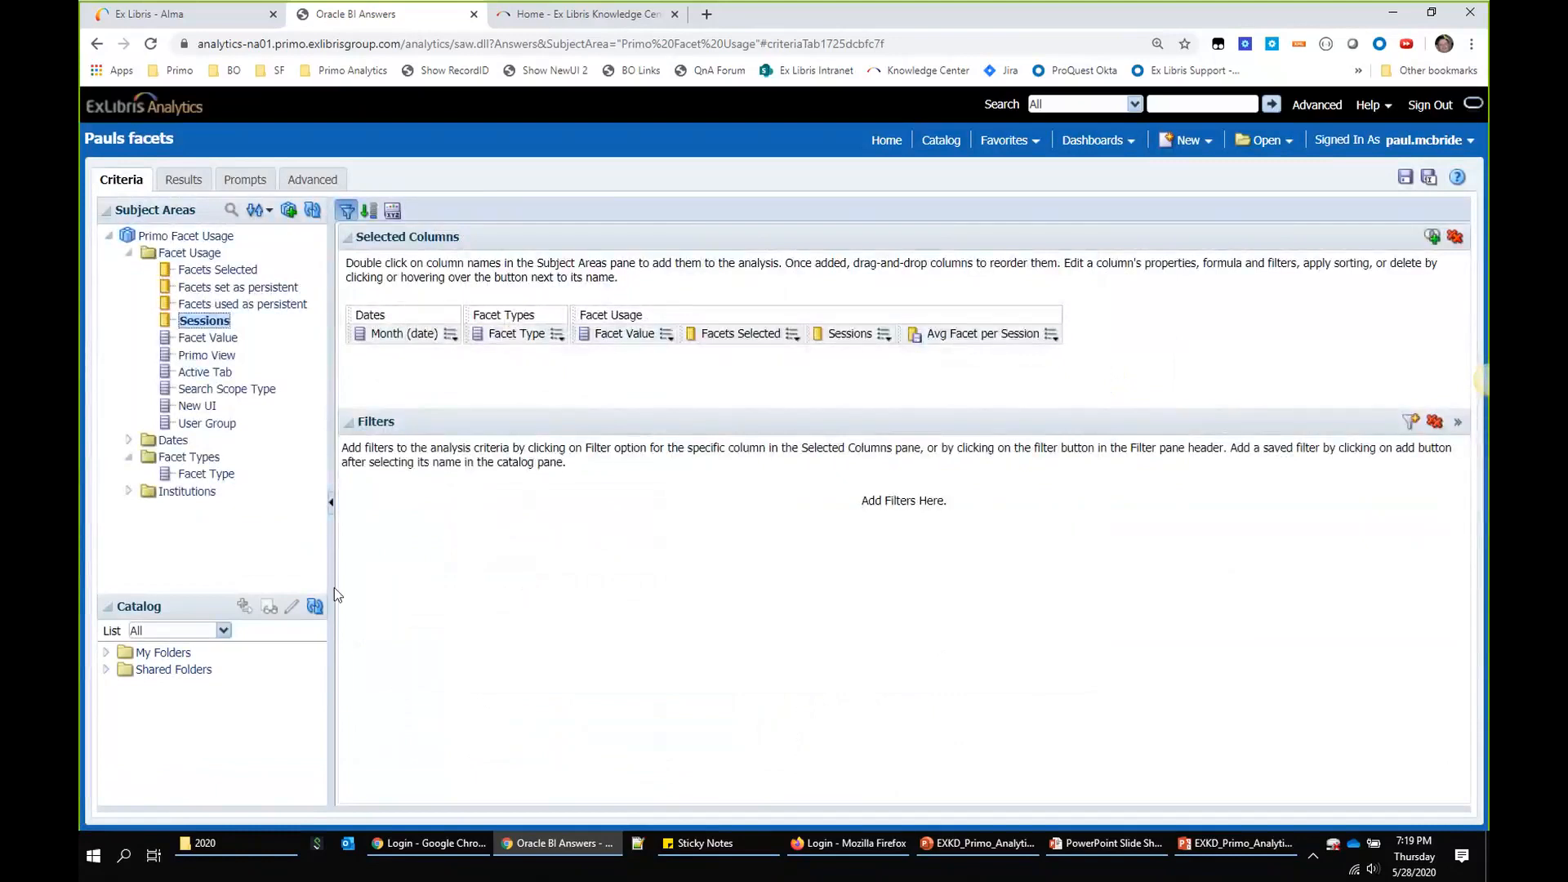
Step: Browse My Folders in the catalog down to the saved Avg Facet per Session column under Primo Facet Usage
left_click(107, 653)
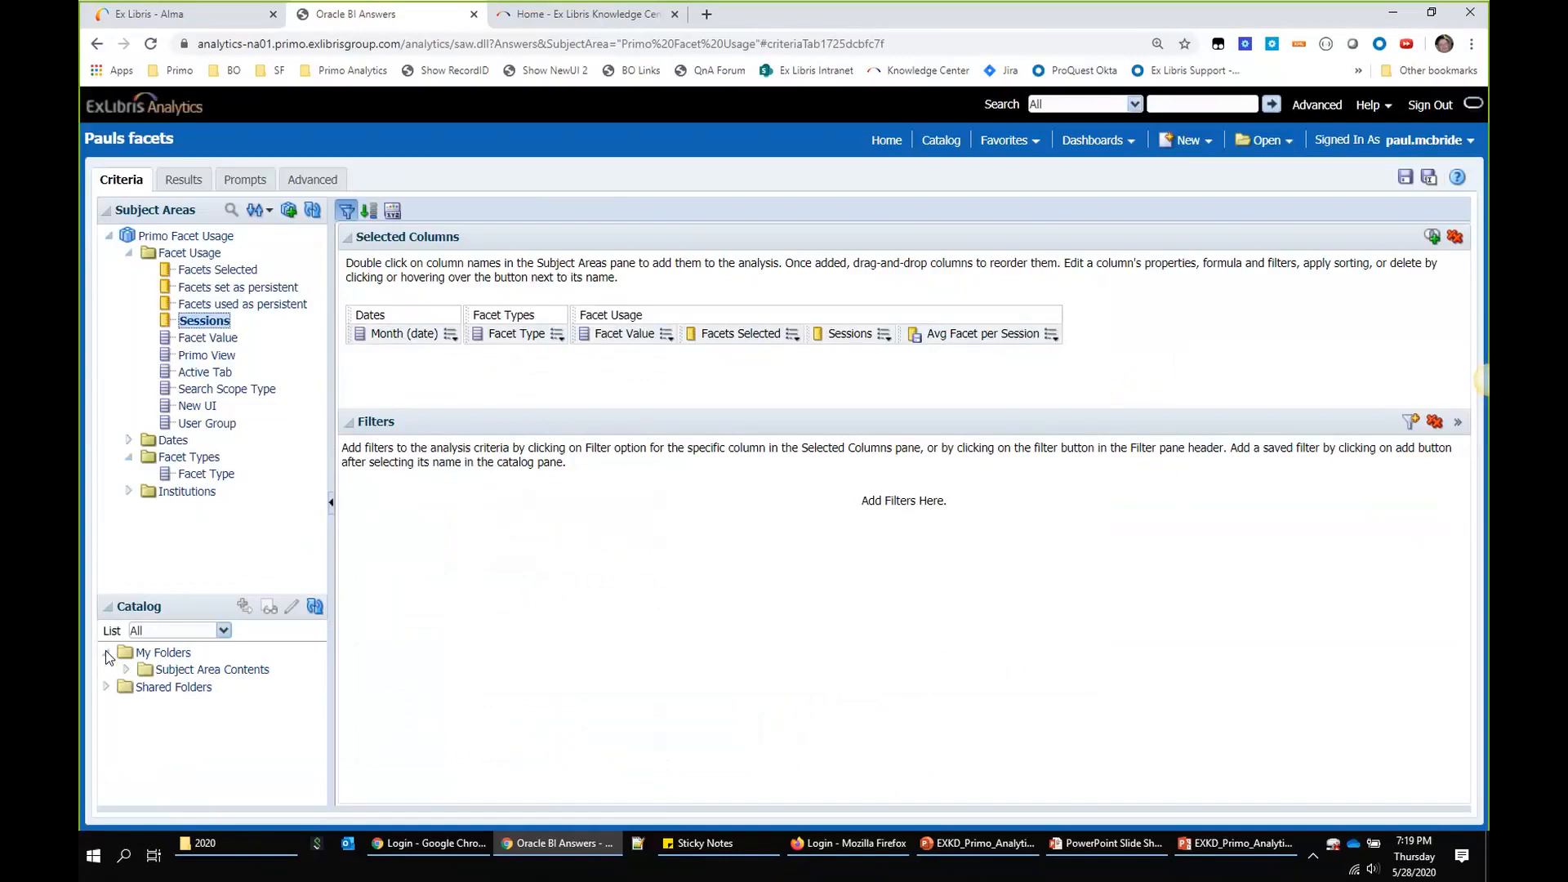
left_click(125, 668)
left_click(147, 686)
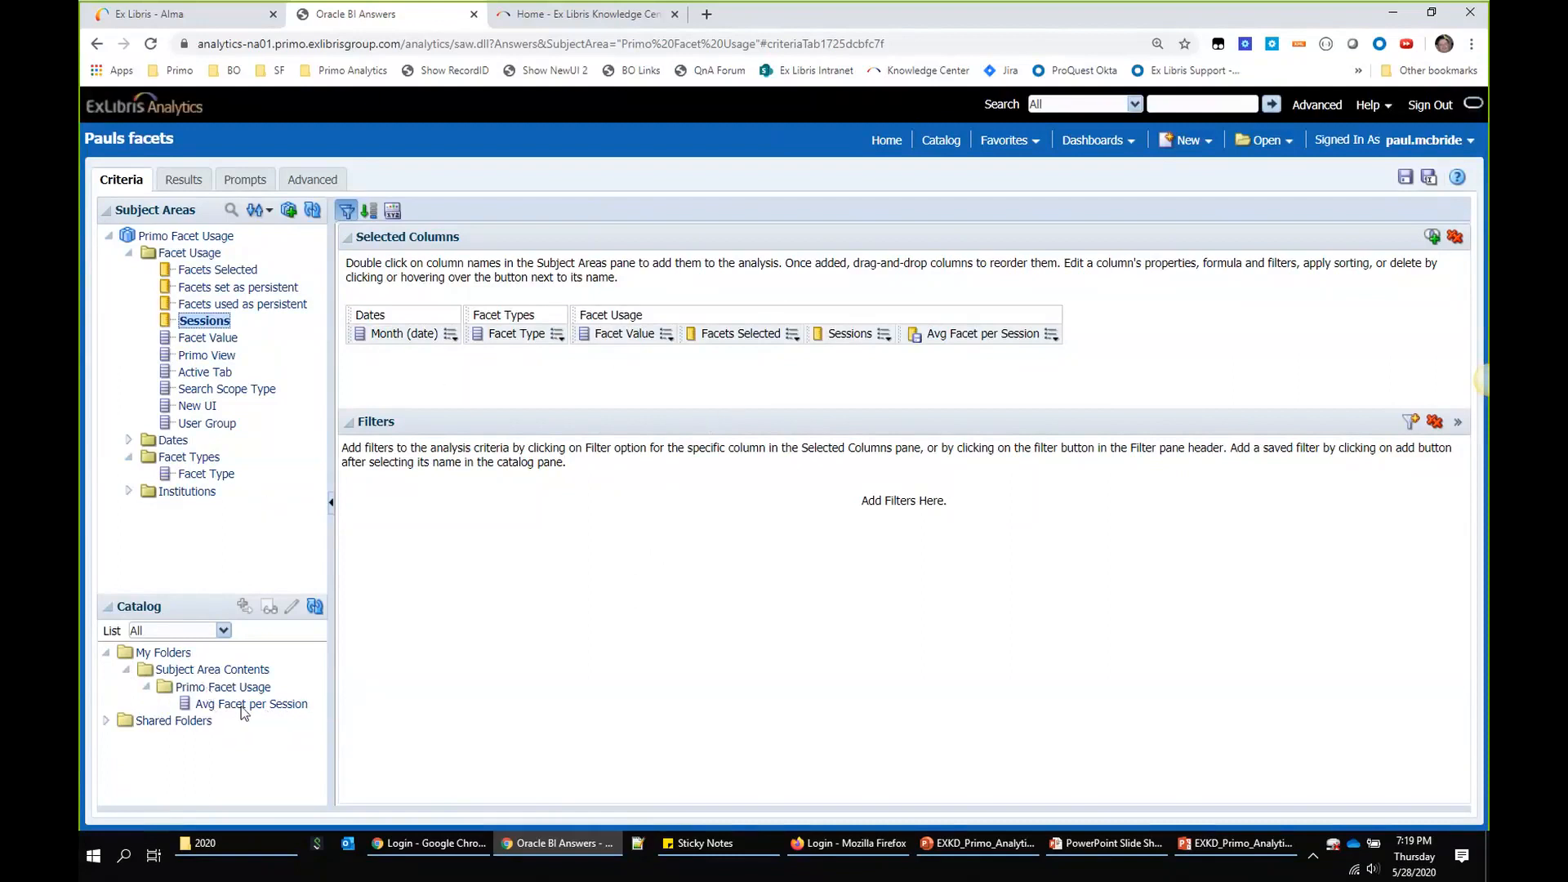
left_click_drag(244, 712, 352, 667)
mouse_move(587, 398)
left_mouse_down()
mouse_move(778, 365)
mouse_move(688, 376)
mouse_move(425, 500)
mouse_move(185, 701)
left_mouse_up()
Step: Add a conditional format to the Facets Selected column for when Facets Selected is greater than 10
left_click(793, 336)
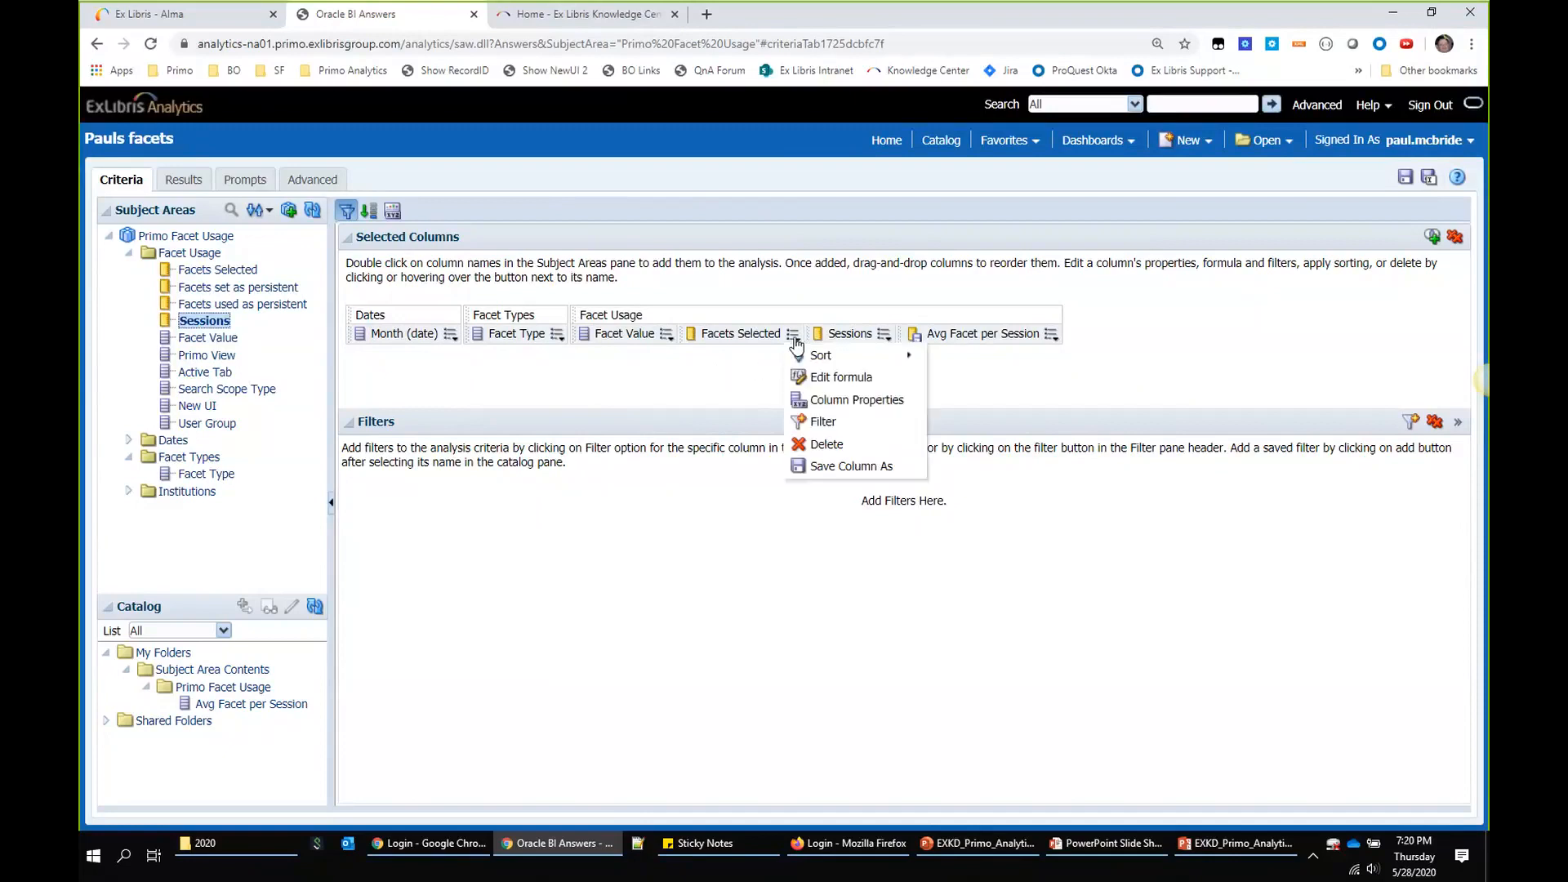
left_click(828, 404)
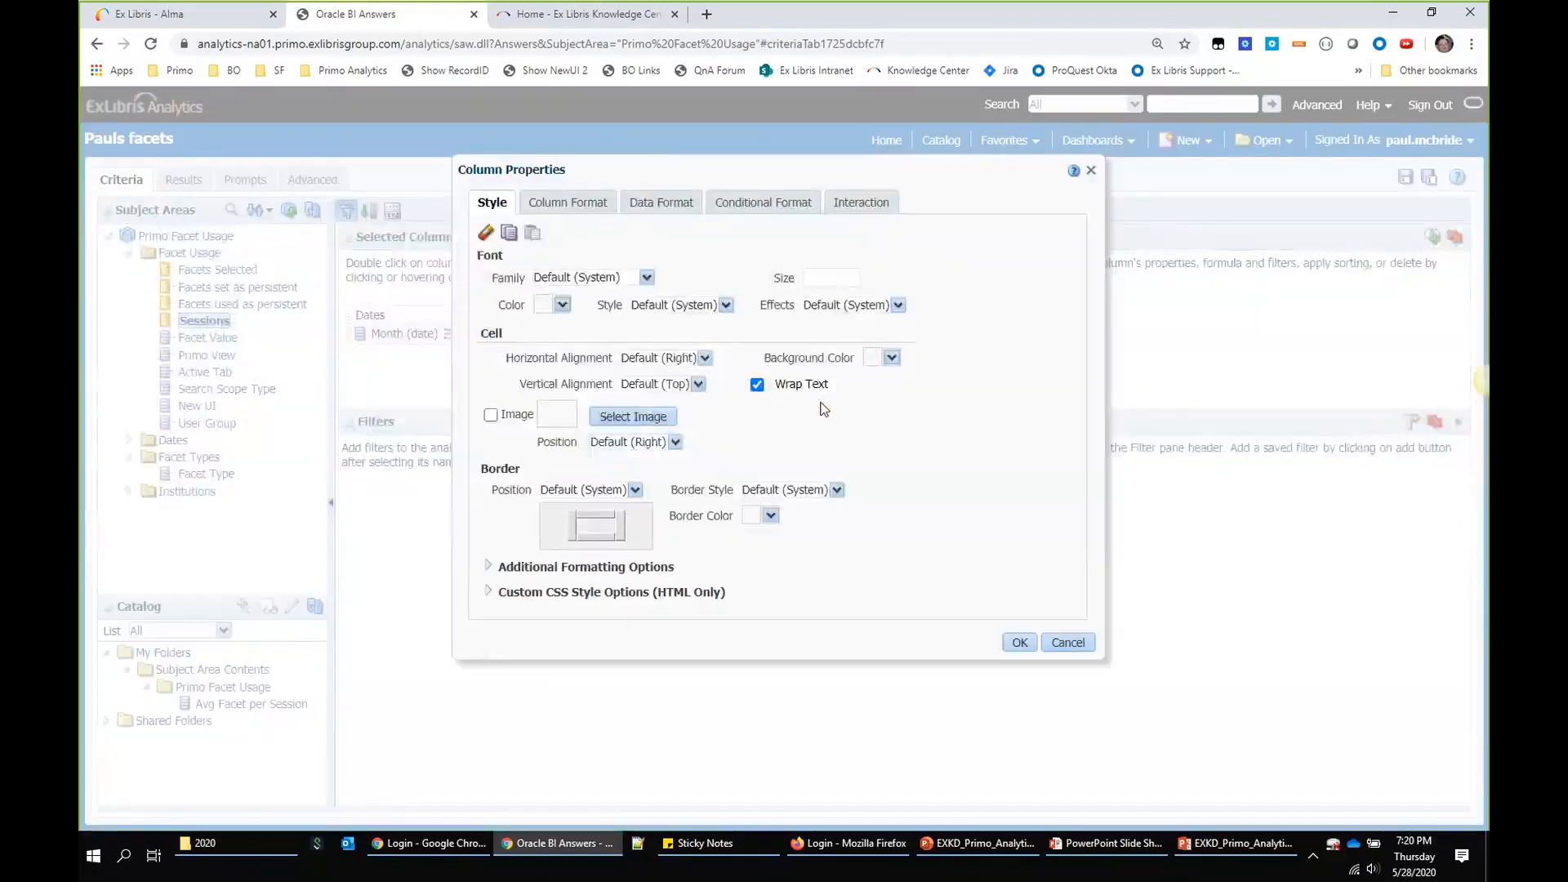
left_click(761, 206)
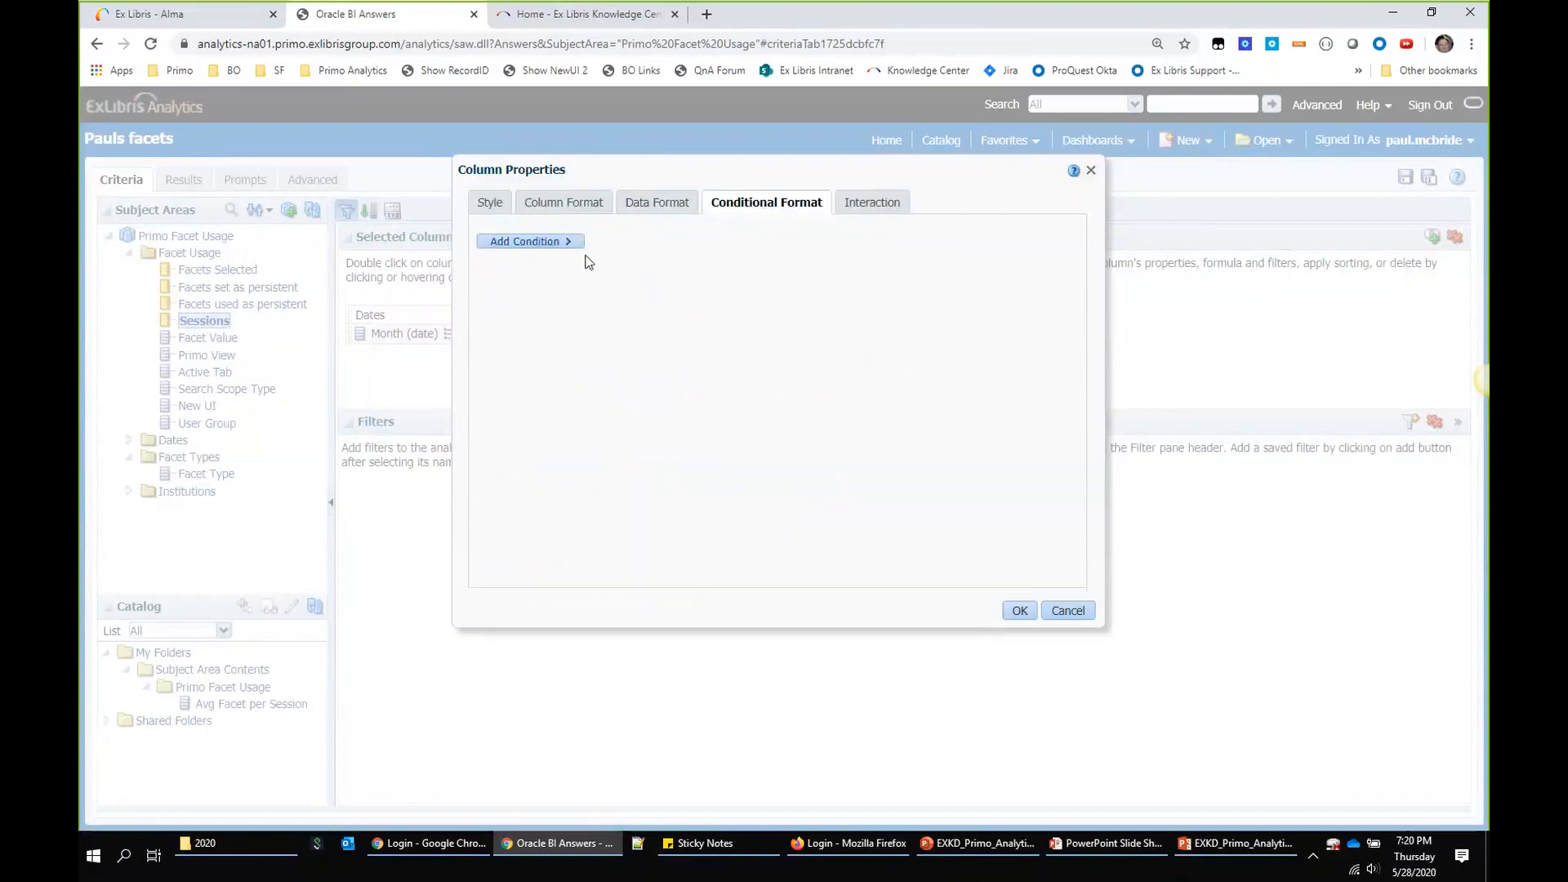
left_click(531, 245)
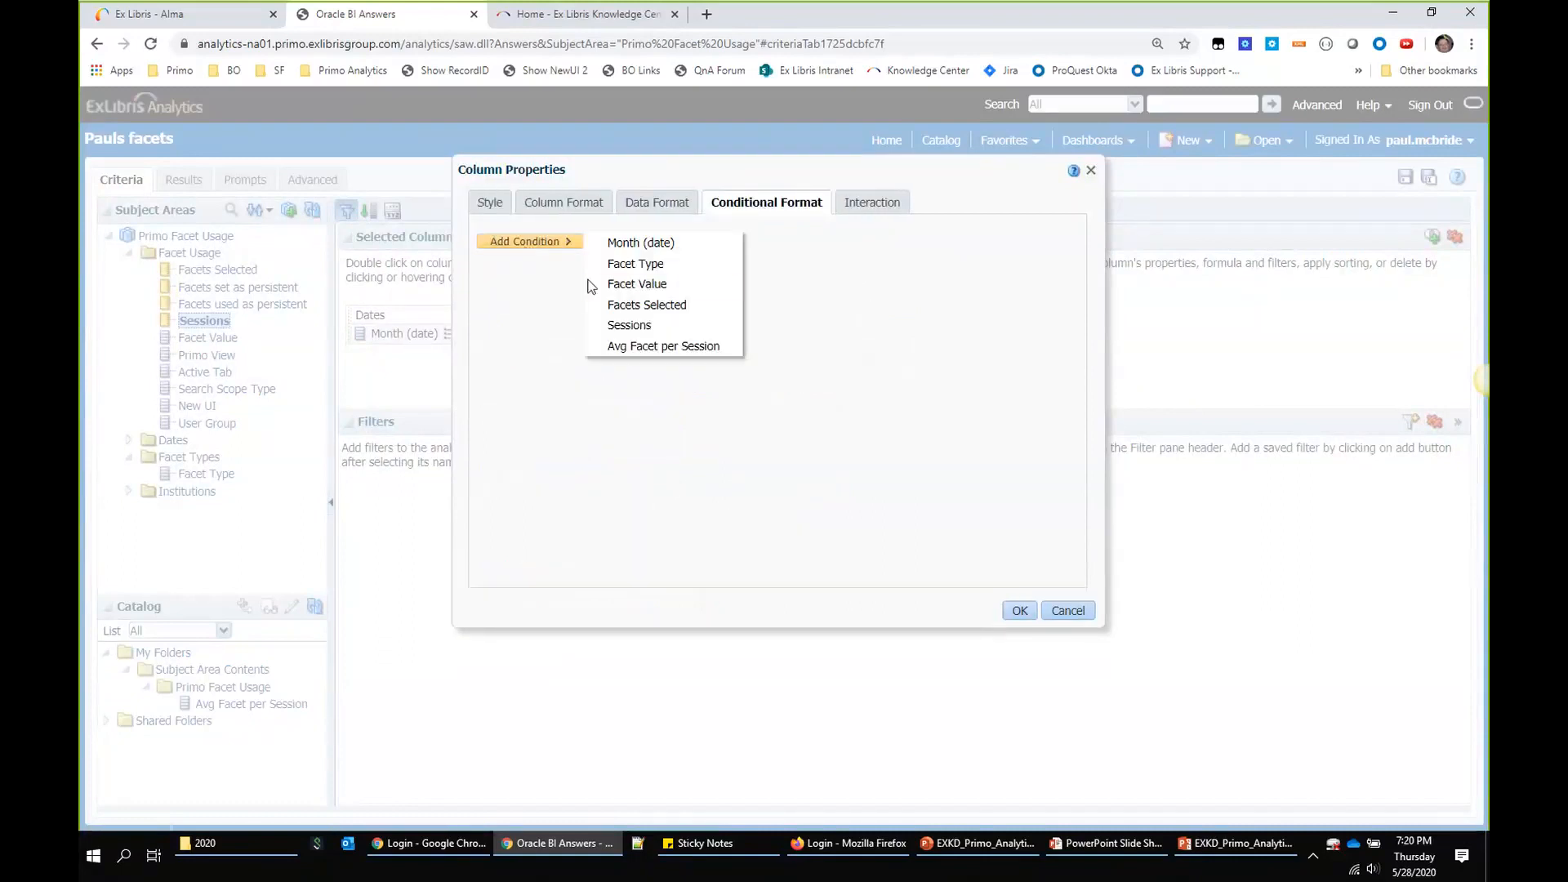
left_click(662, 313)
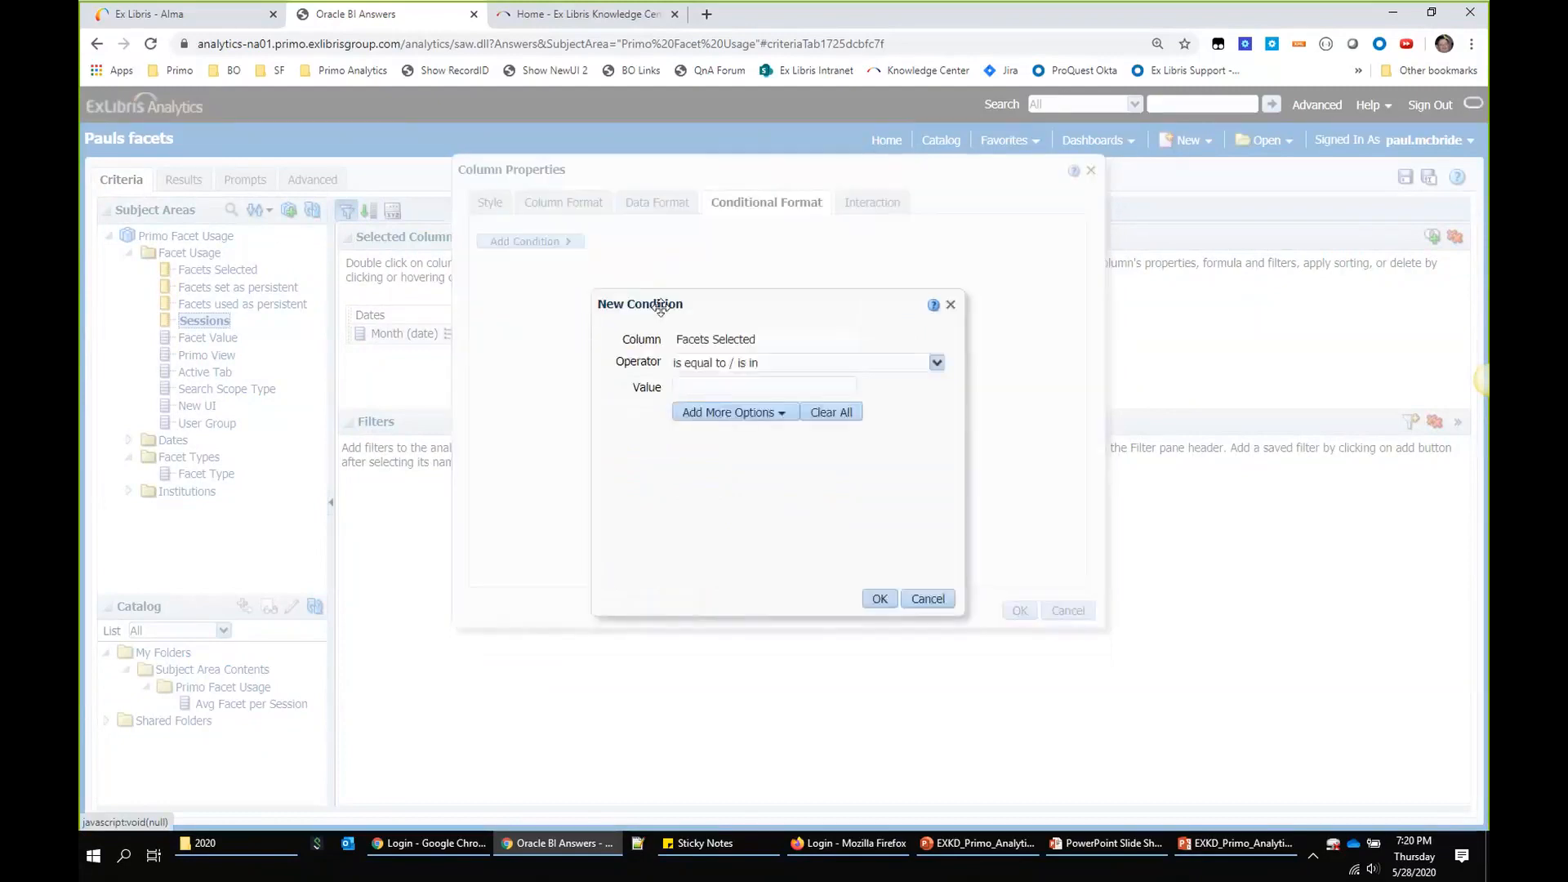
left_click(831, 362)
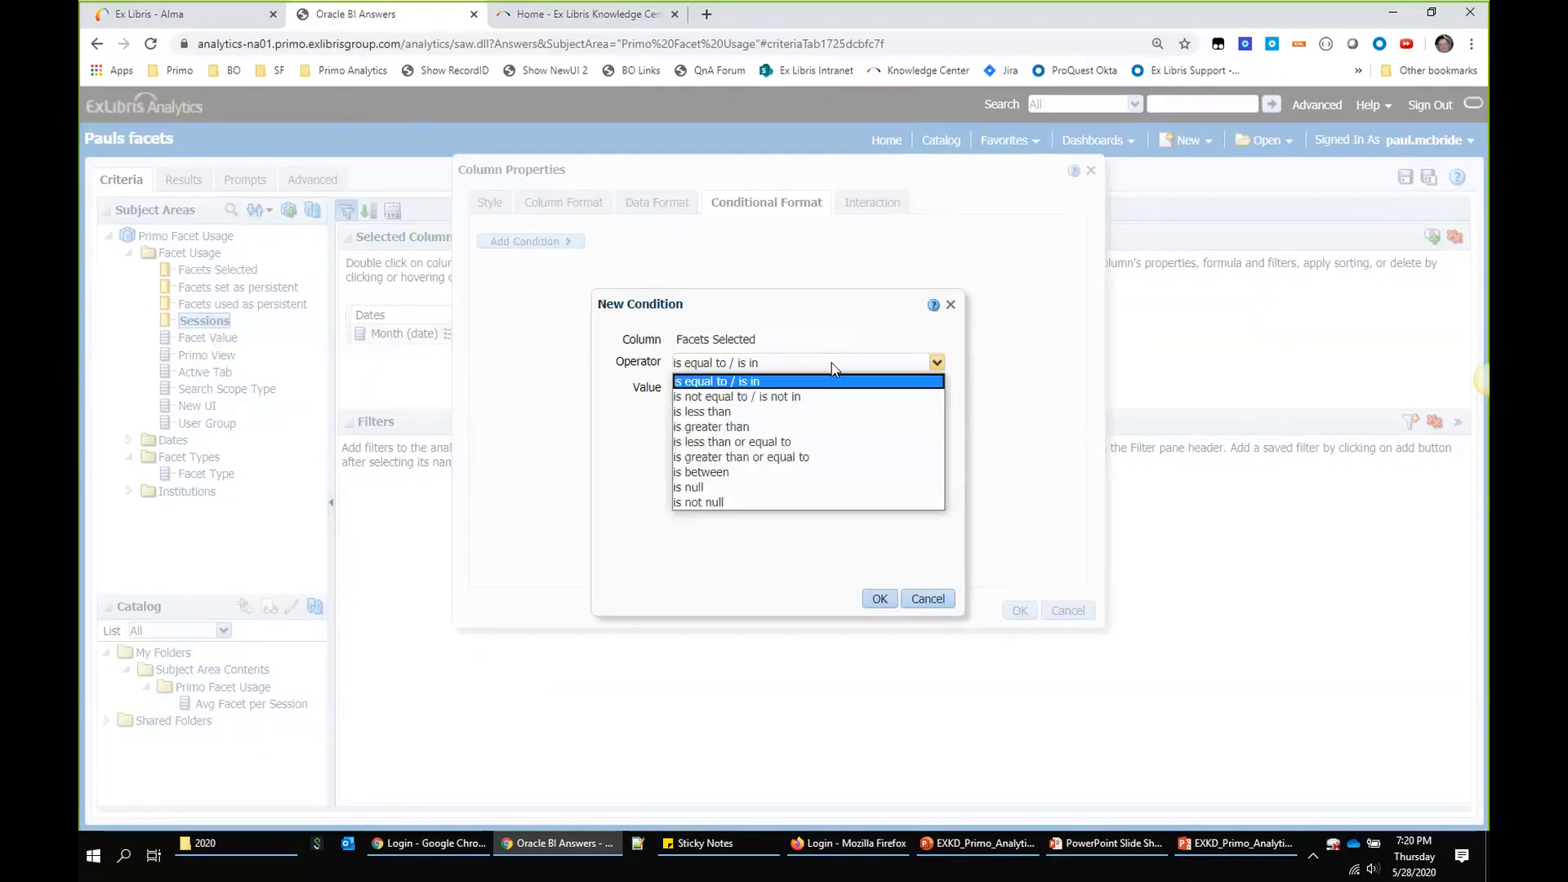
left_click(745, 428)
left_click(738, 387)
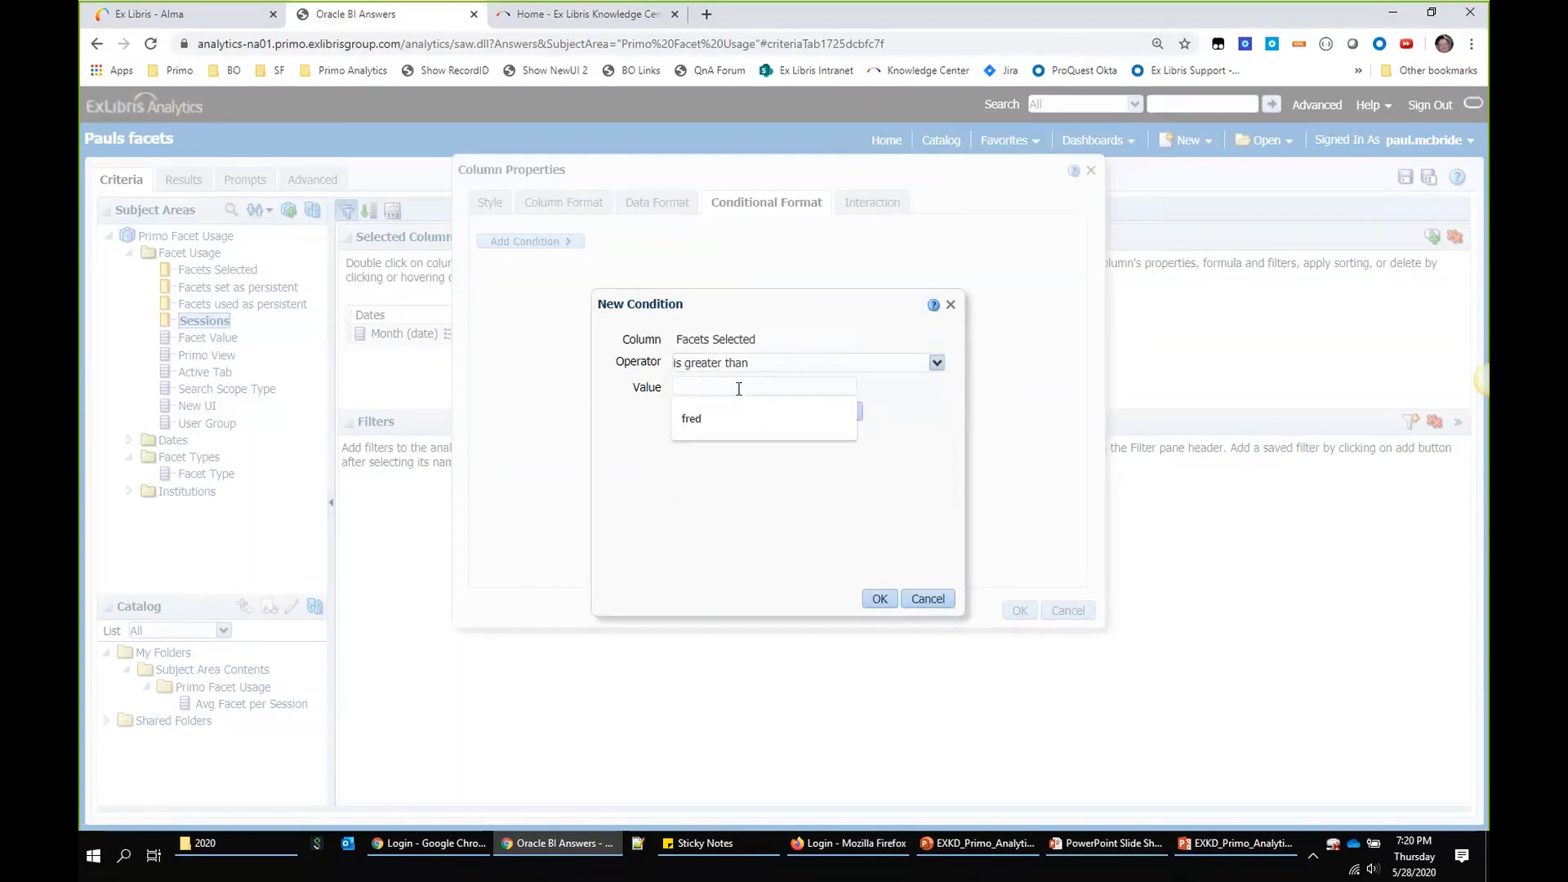
type("10")
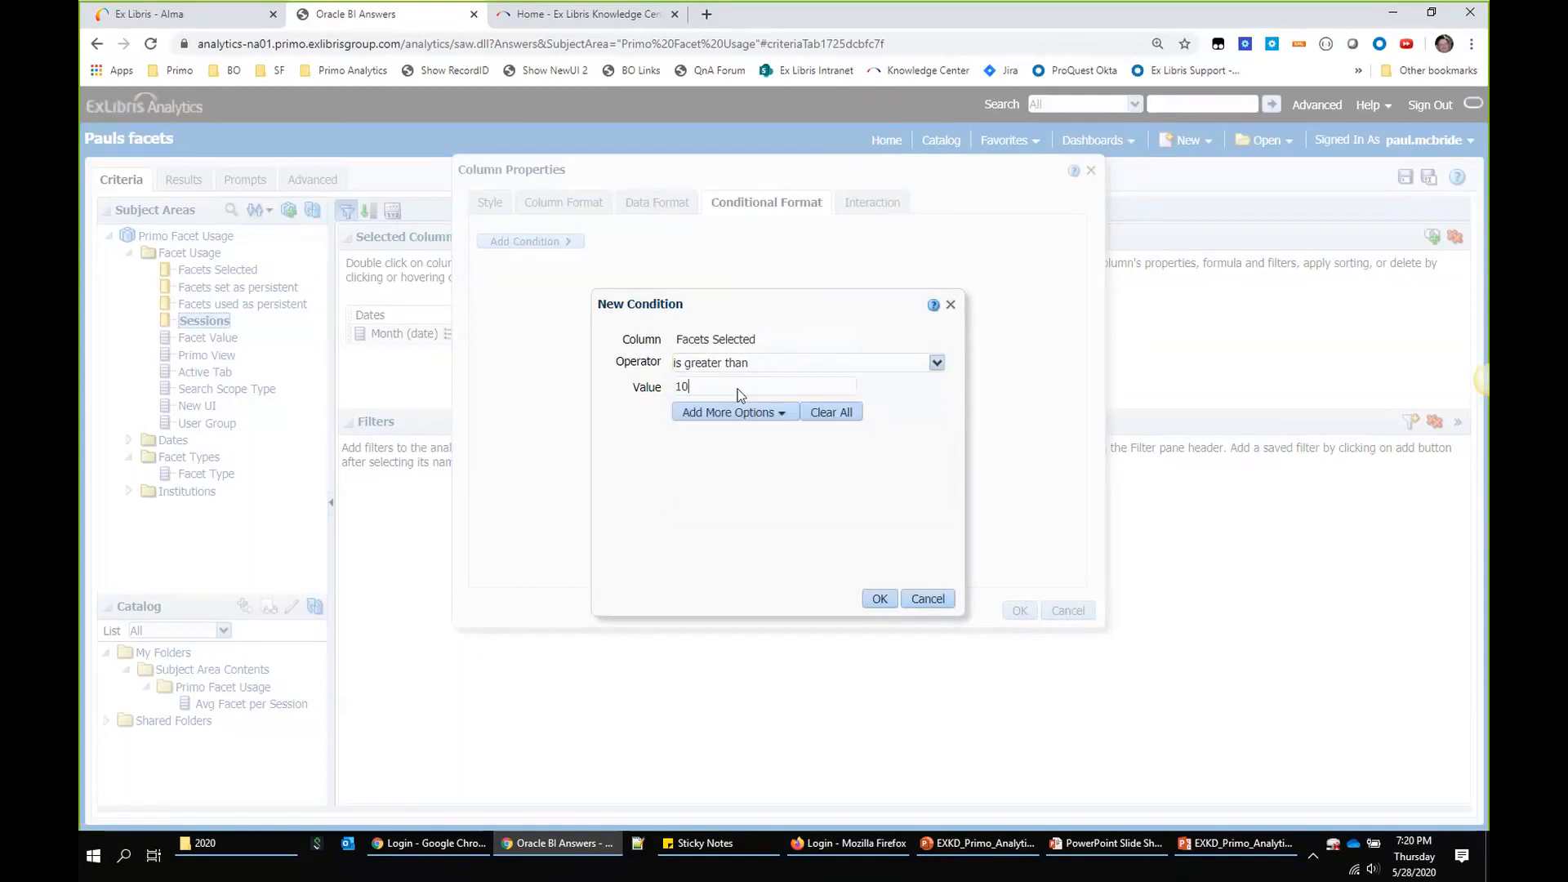
left_click(879, 599)
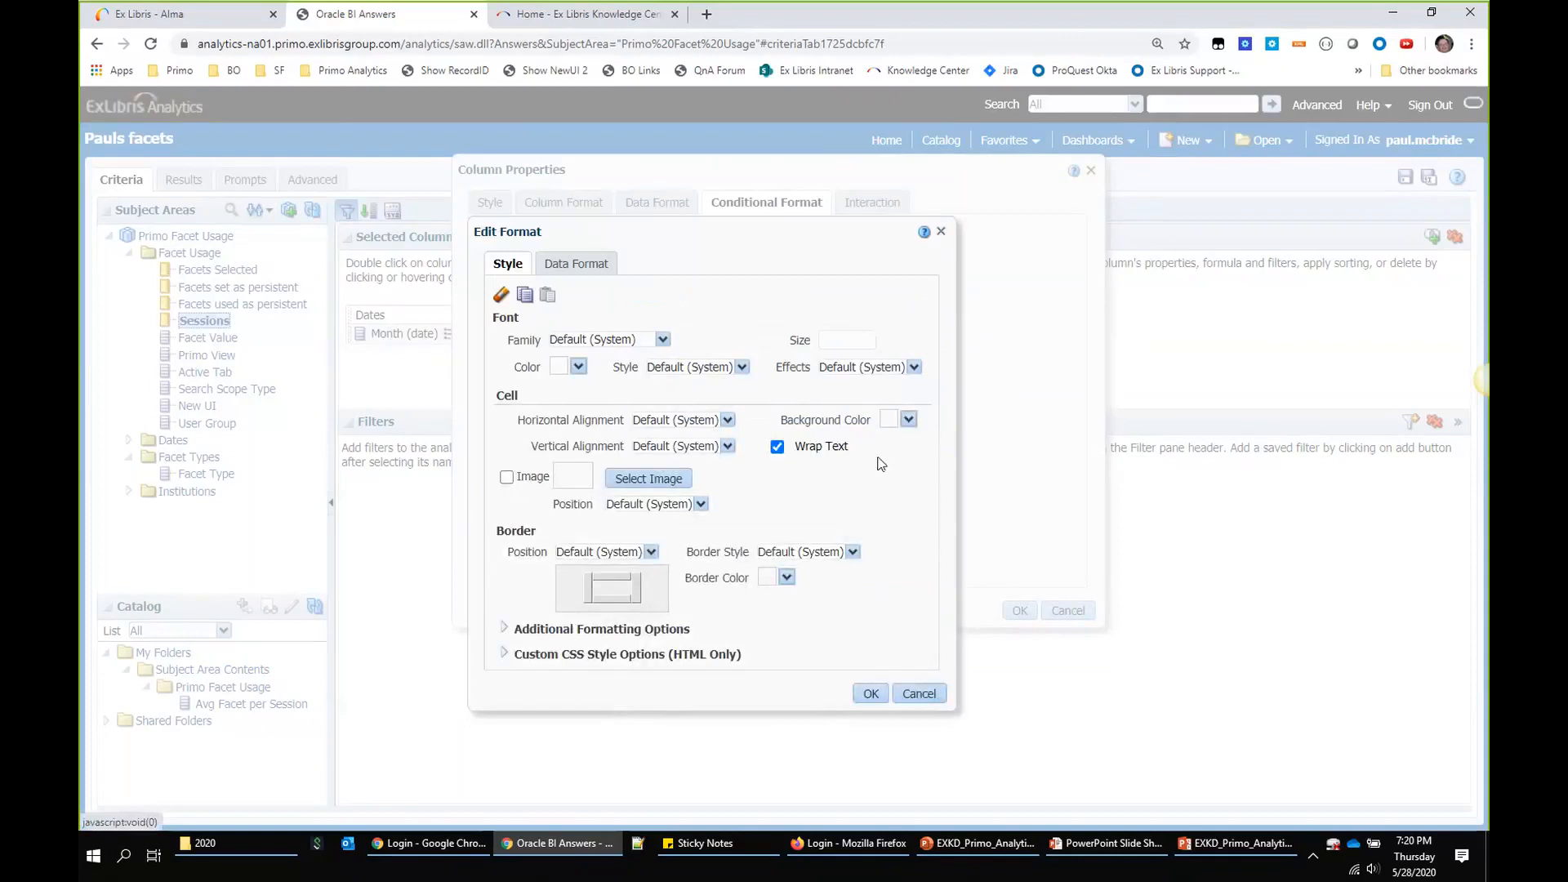
Step: Give the greater-than-10 condition a green (#00FF00) cell background
left_click(907, 420)
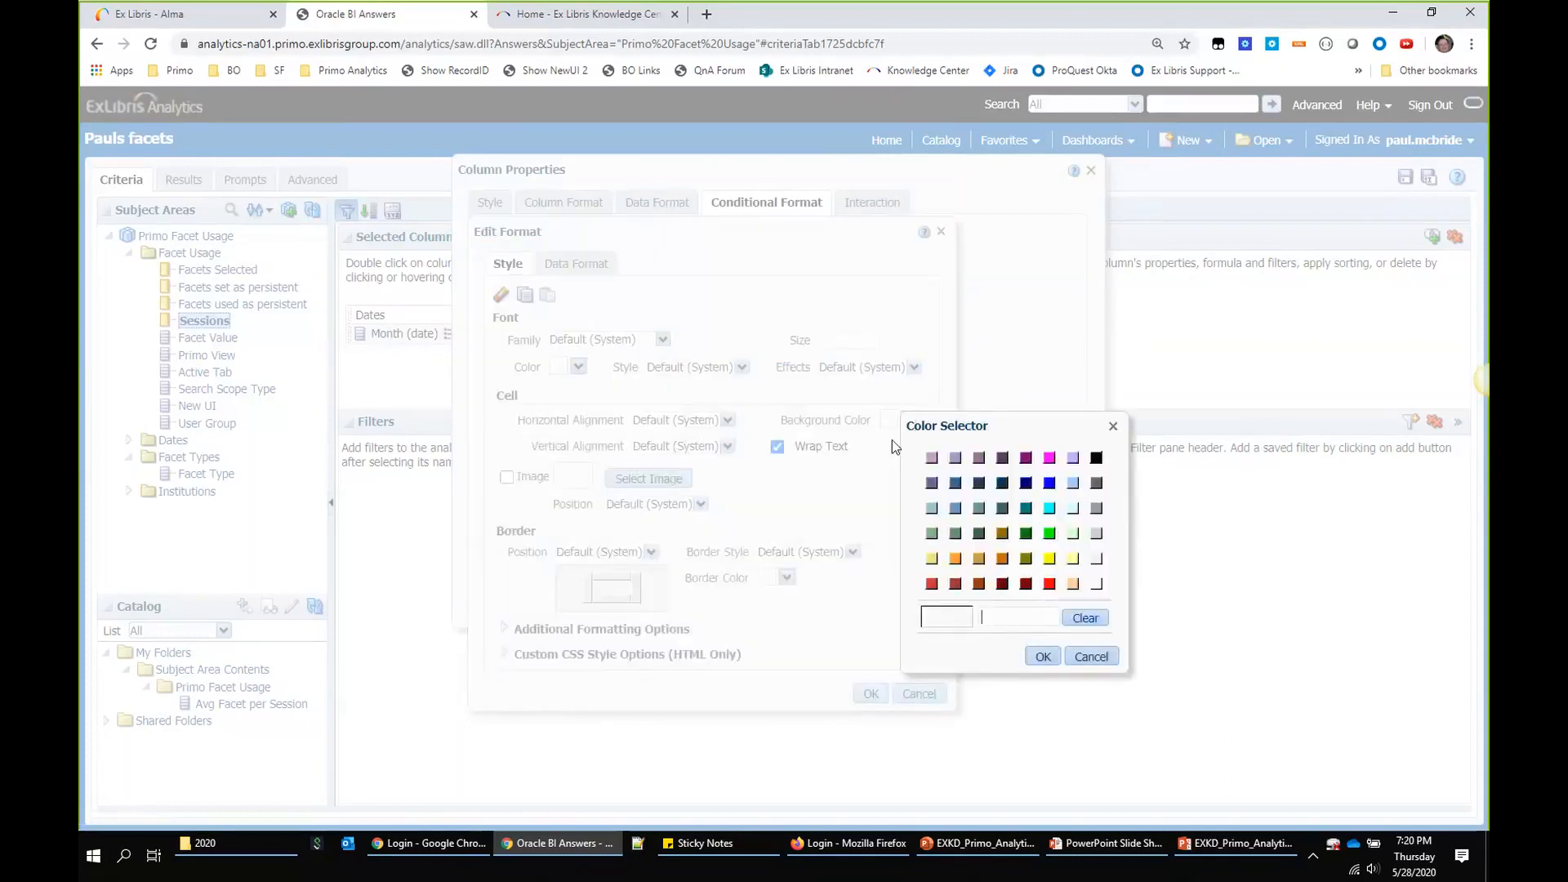
left_click(1049, 533)
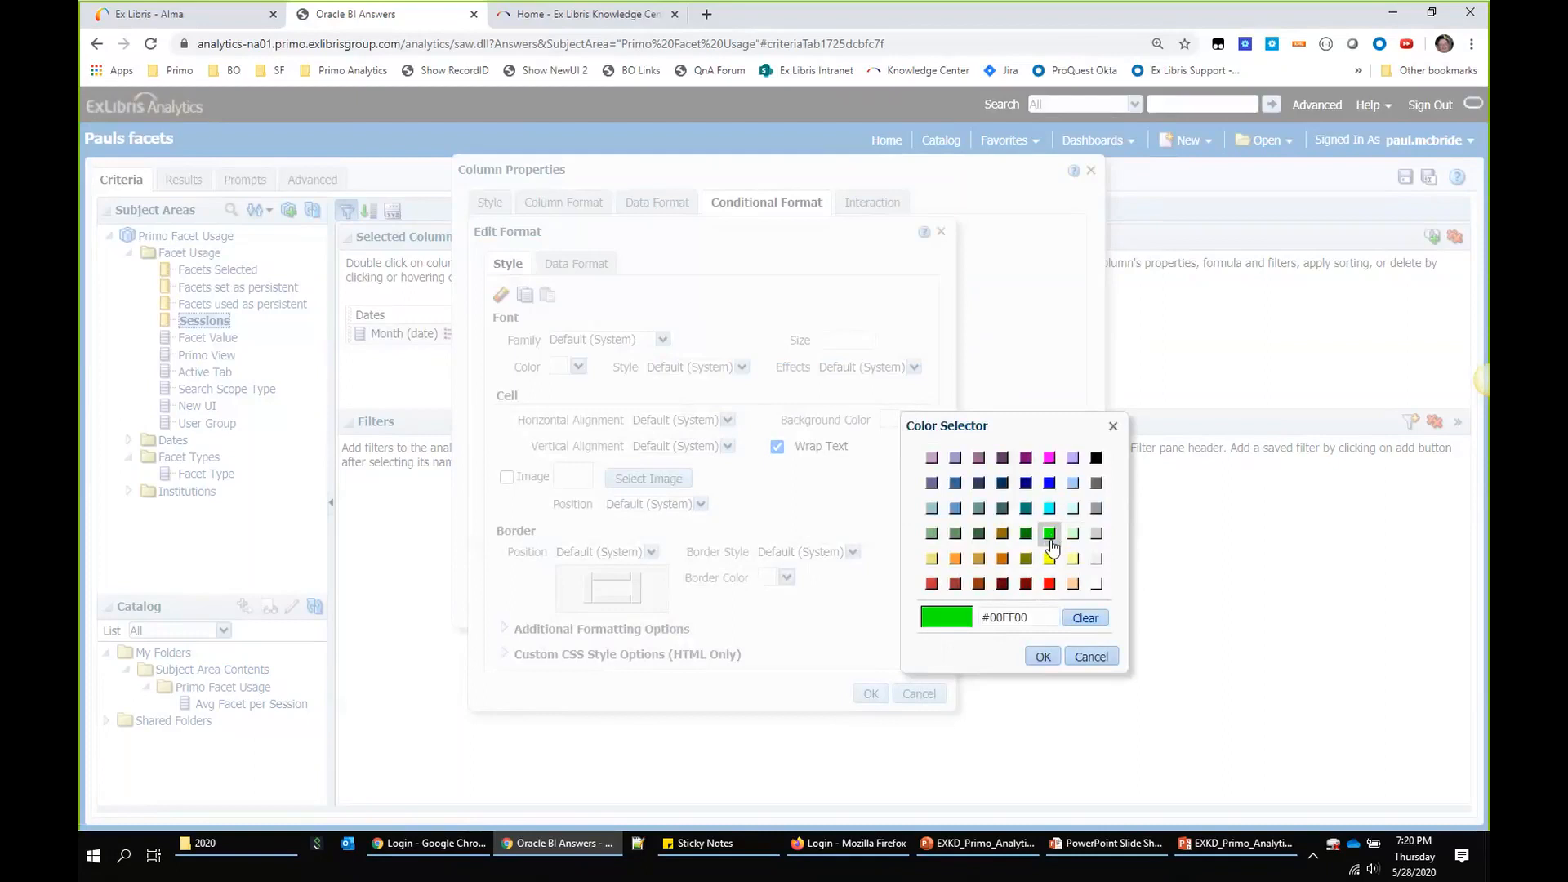
left_click(1051, 658)
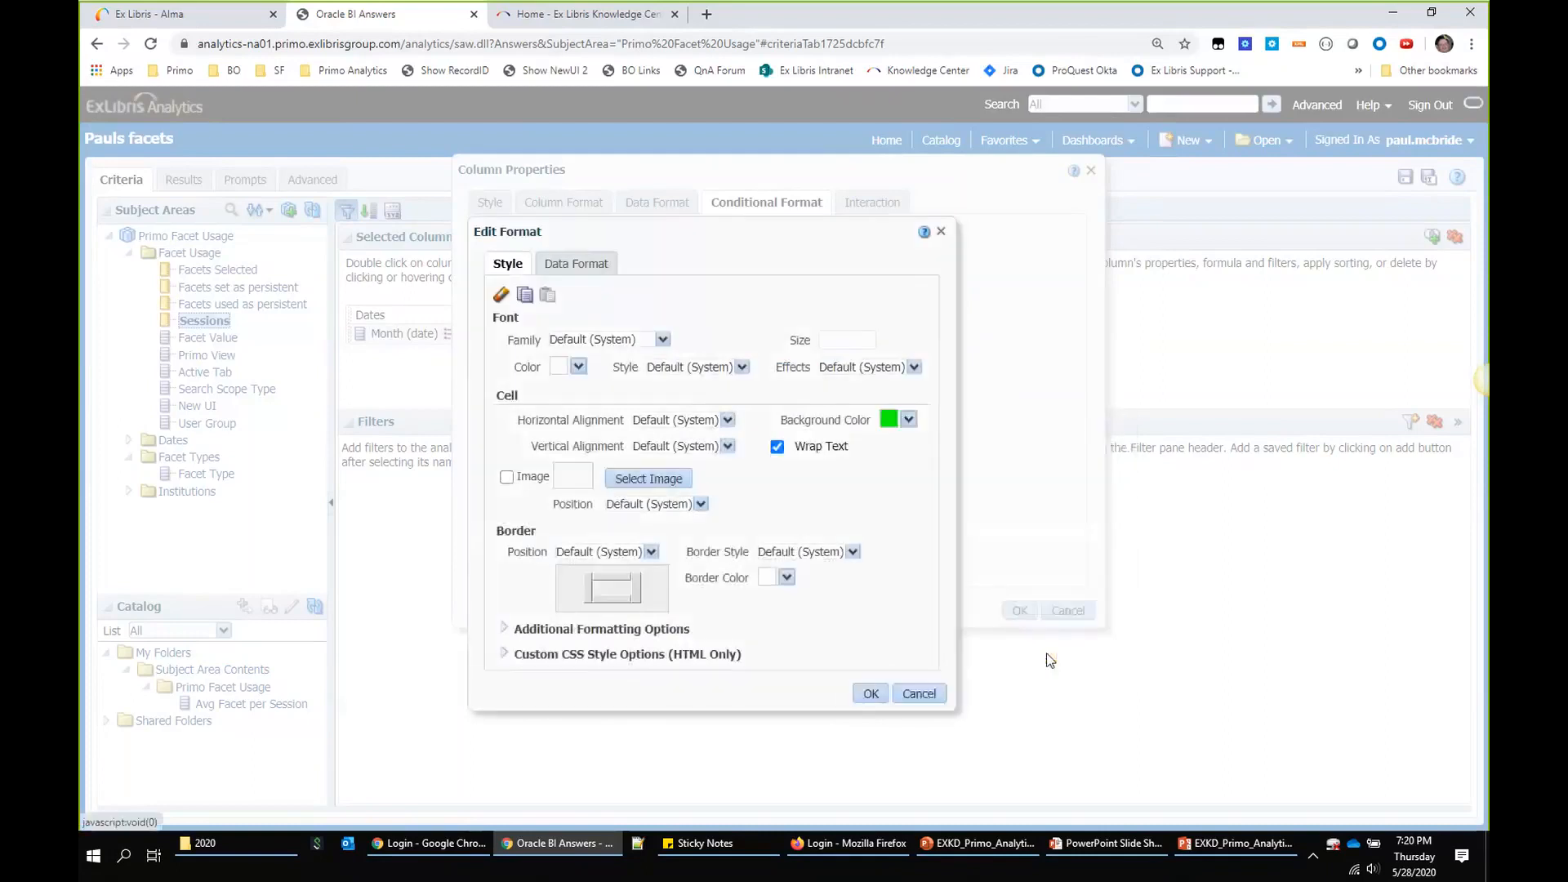
left_click(870, 695)
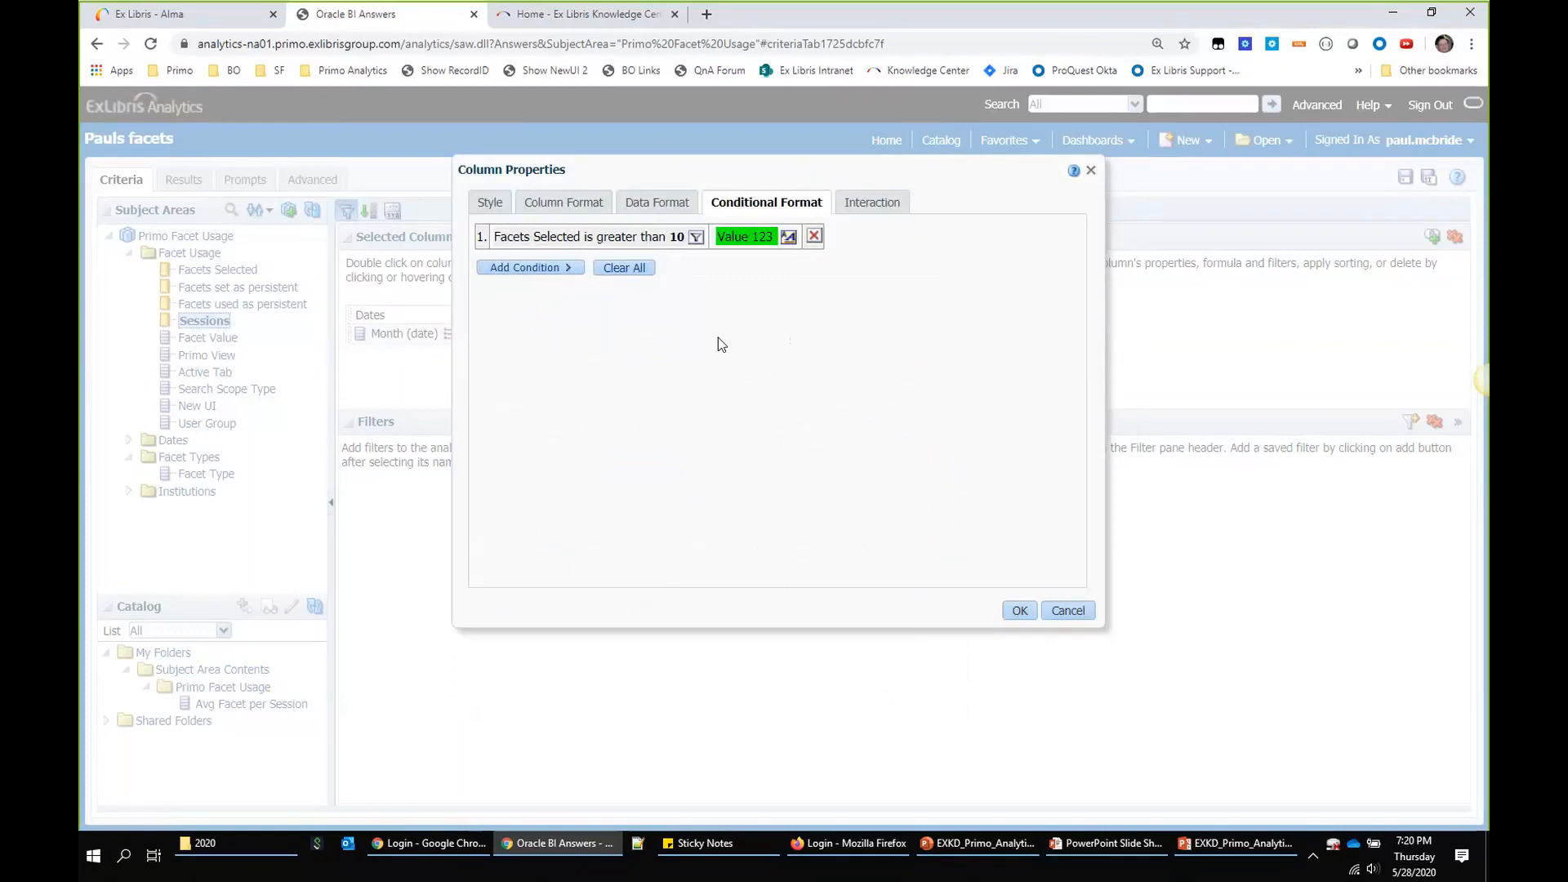
Step: Add a second condition to the Facets Selected column for when Facets Selected is equal to 2
left_click(541, 267)
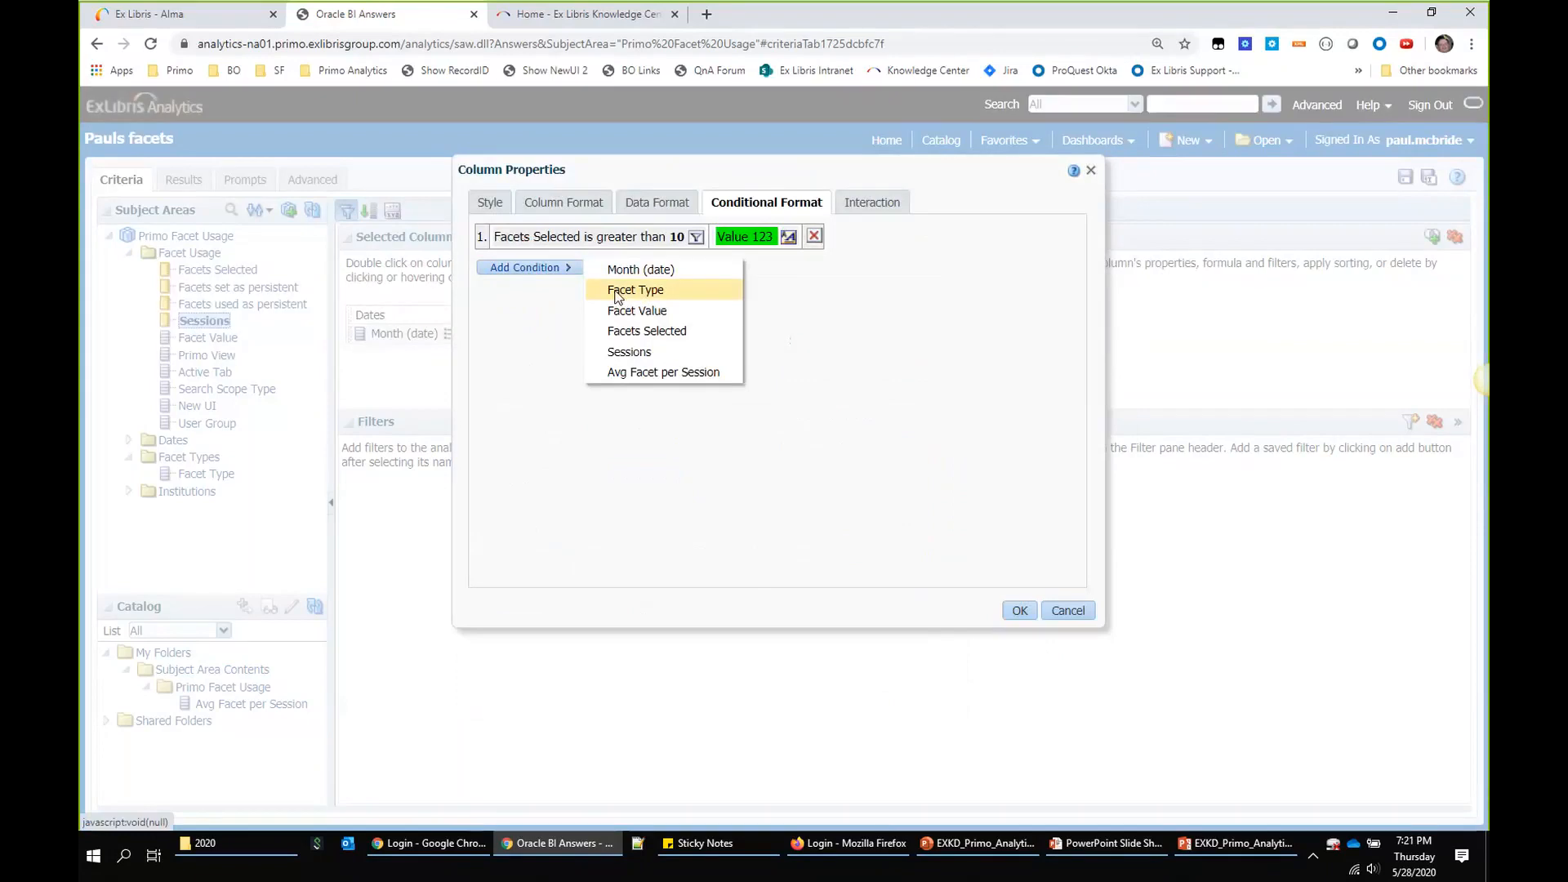
left_click(648, 335)
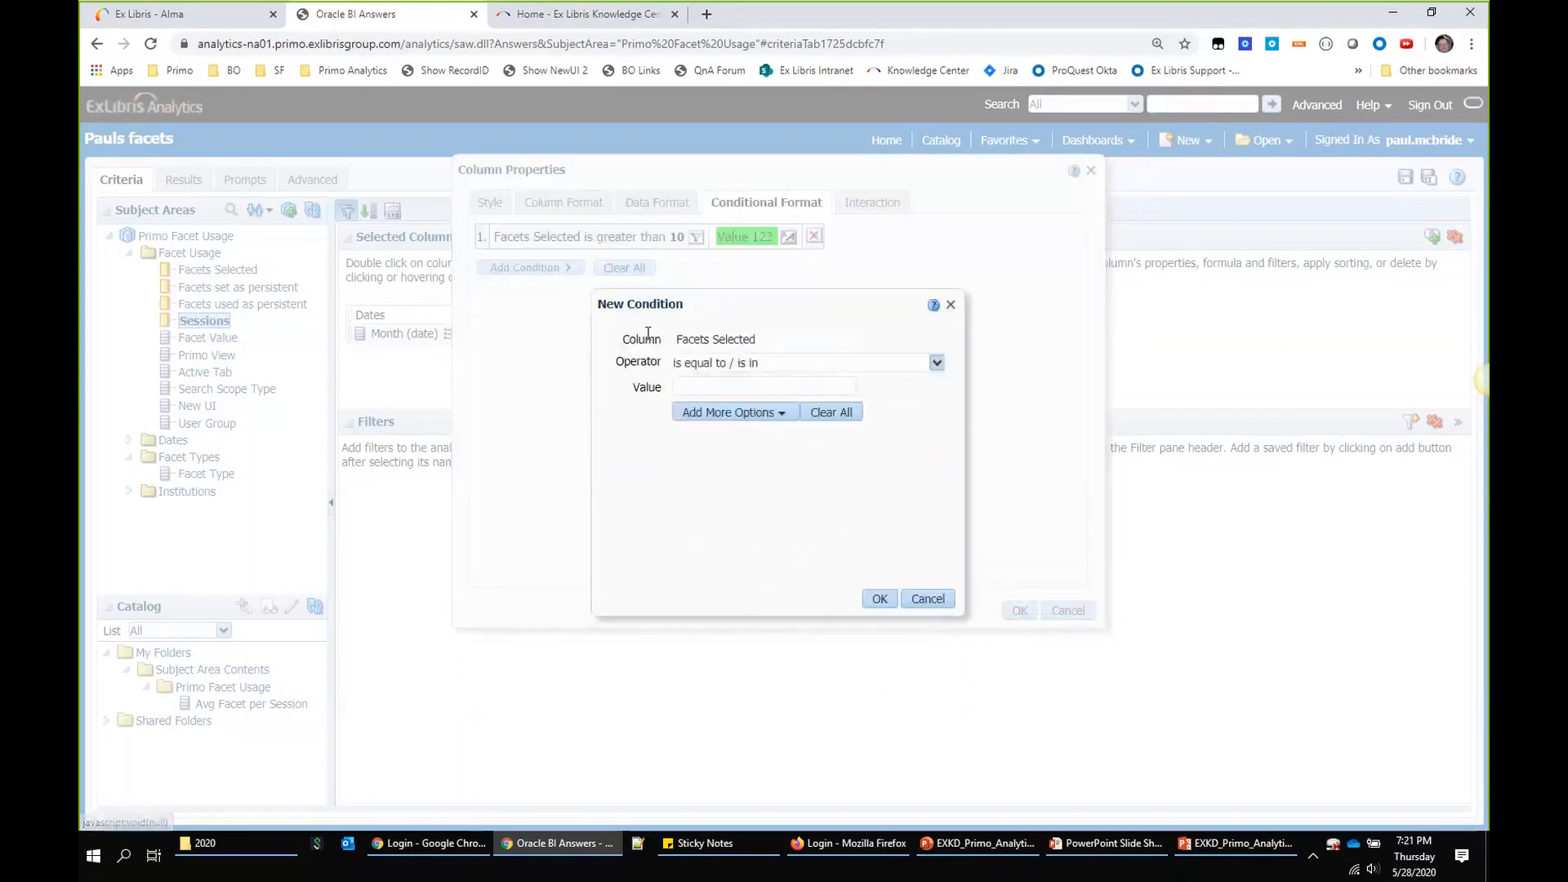
left_click(743, 386)
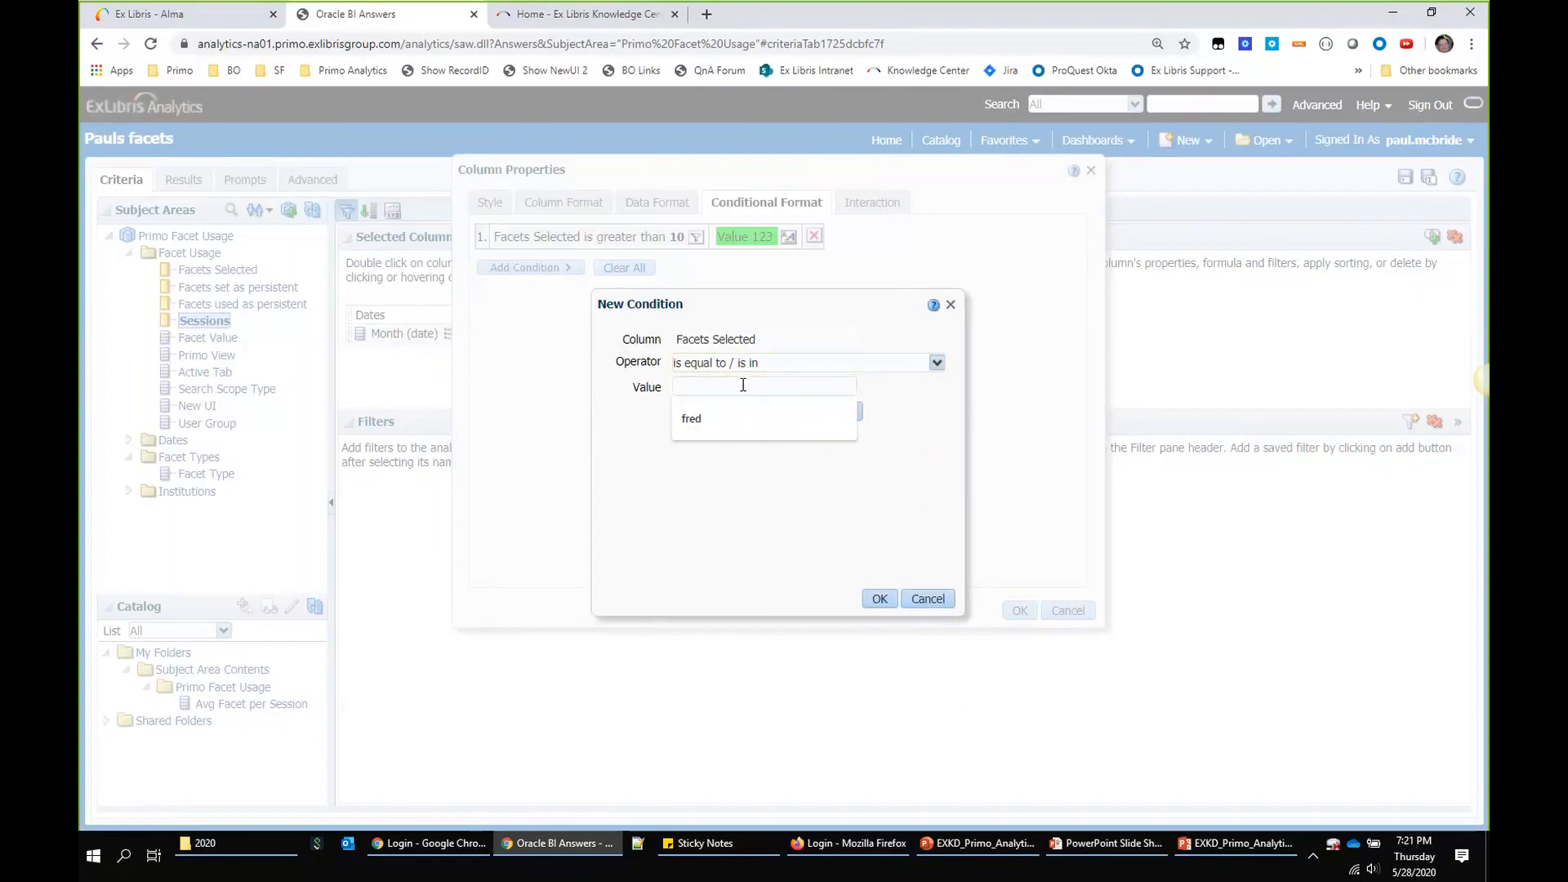
type("2")
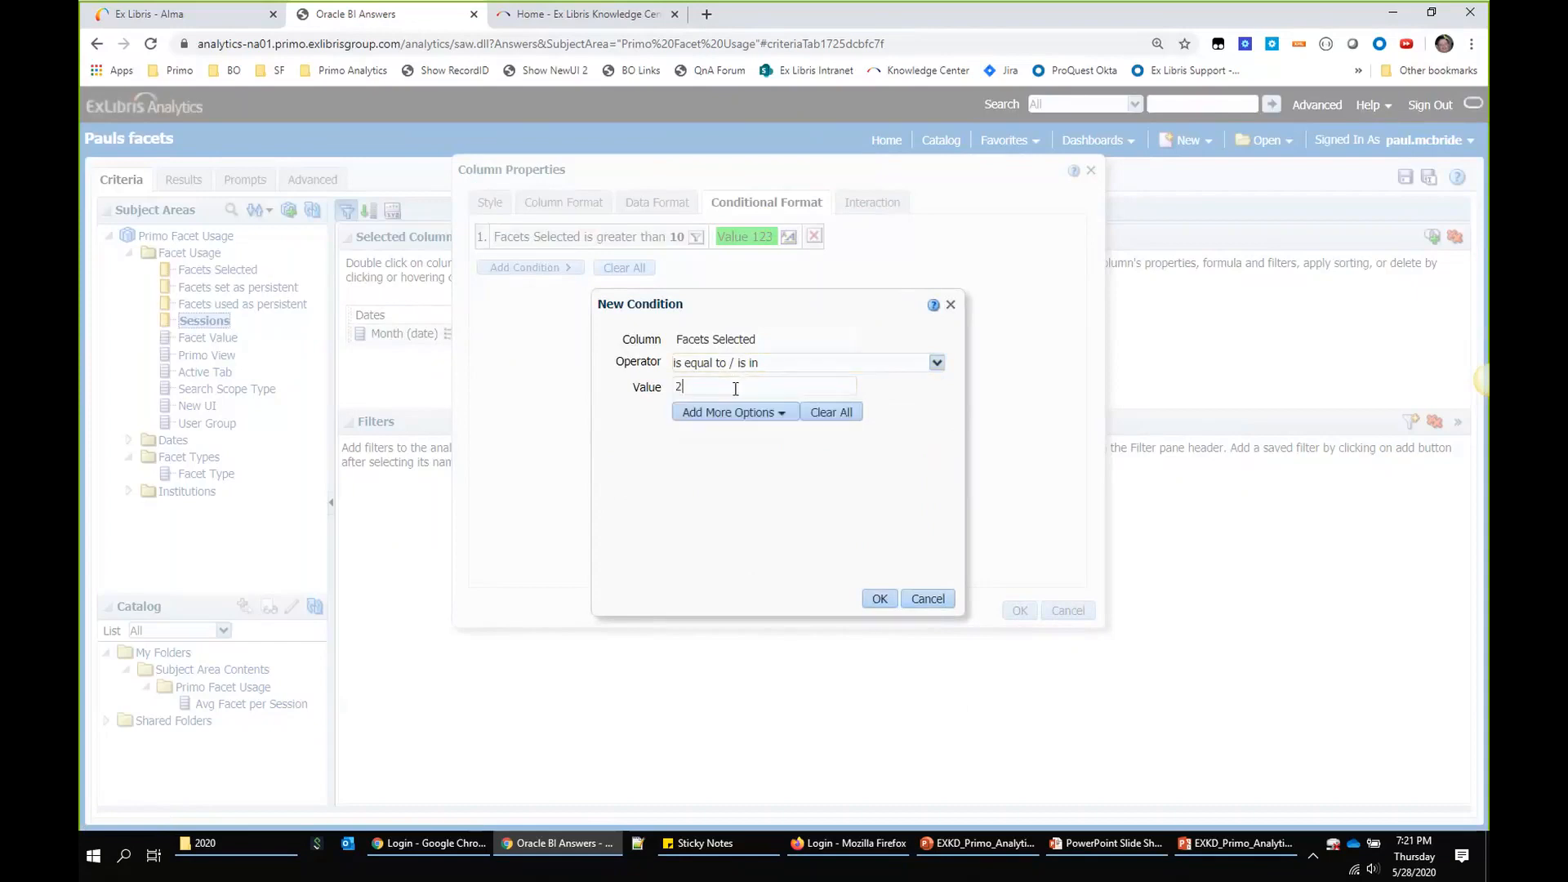
left_click(874, 596)
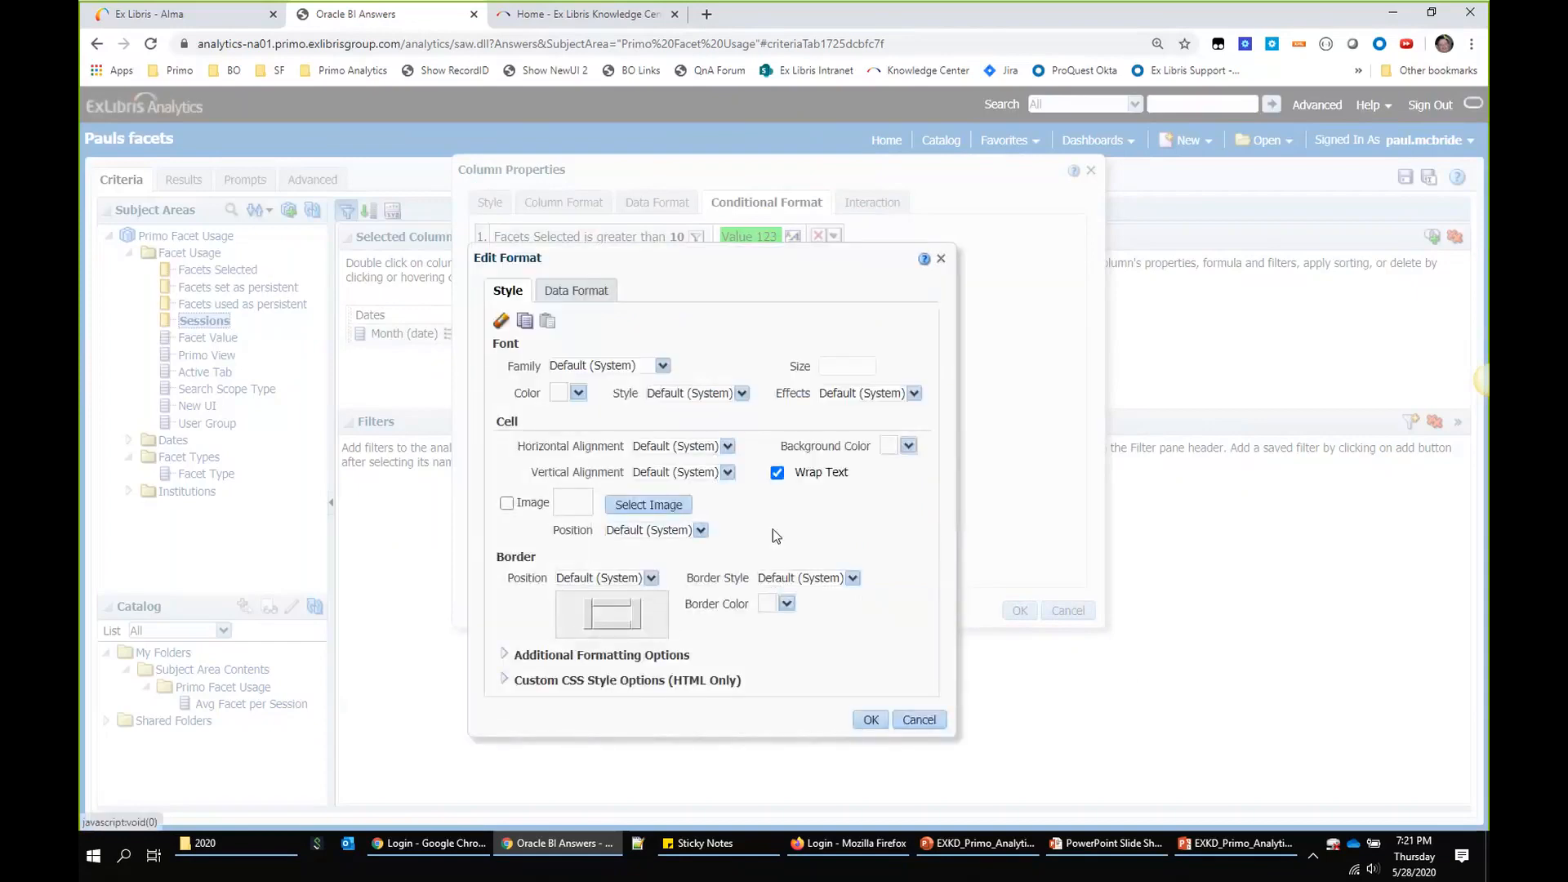
Step: Give the equal-to-2 condition an orange (#FF9933) cell background and display the analysis results with the column's conditional formatting
left_click(908, 446)
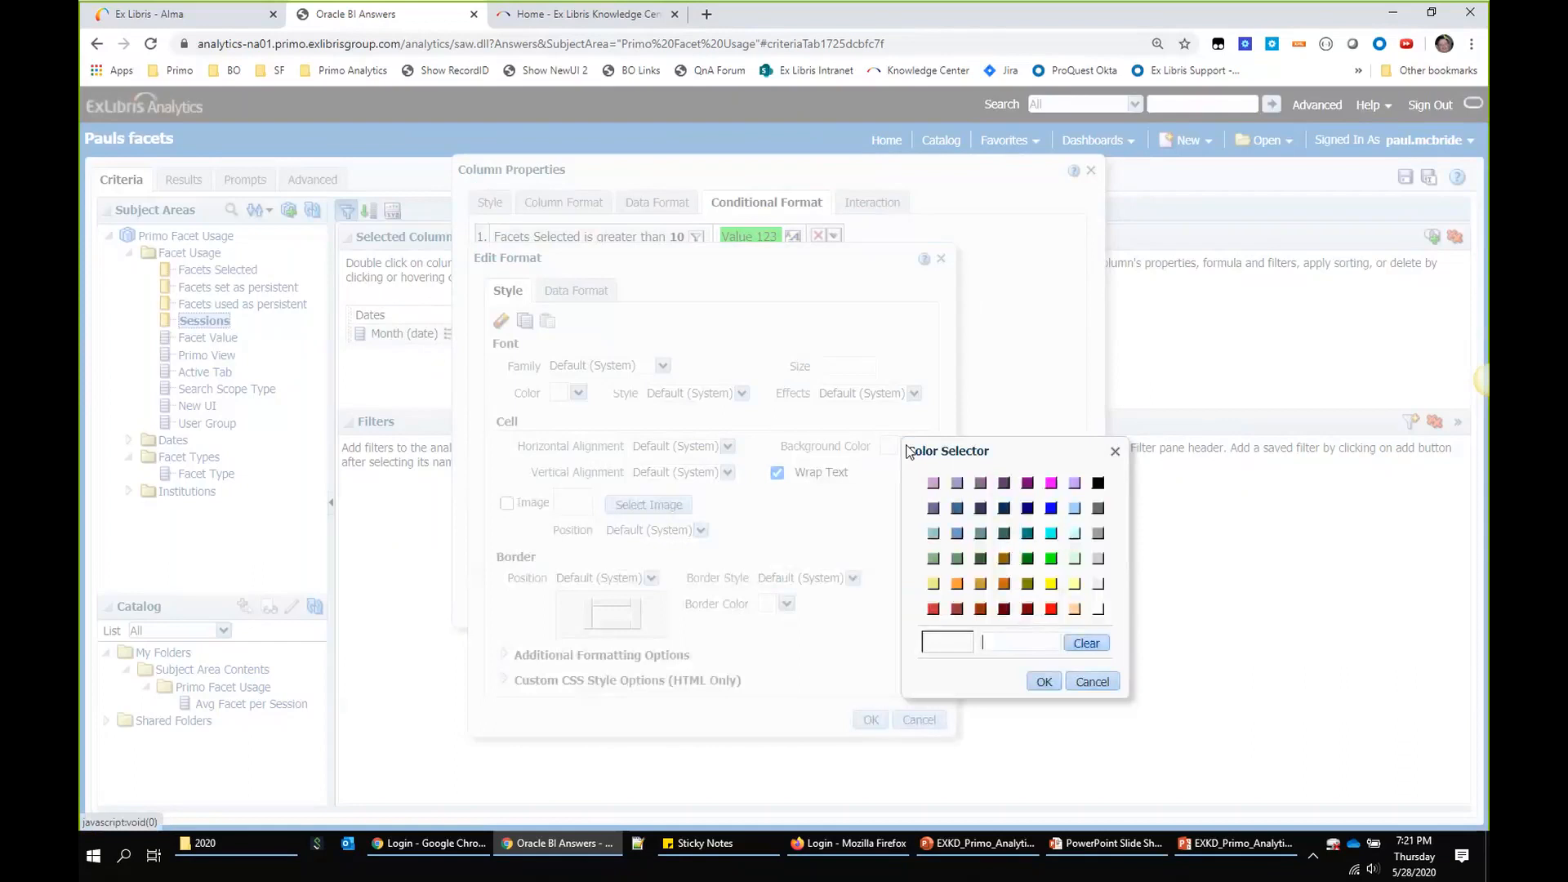
left_click(957, 583)
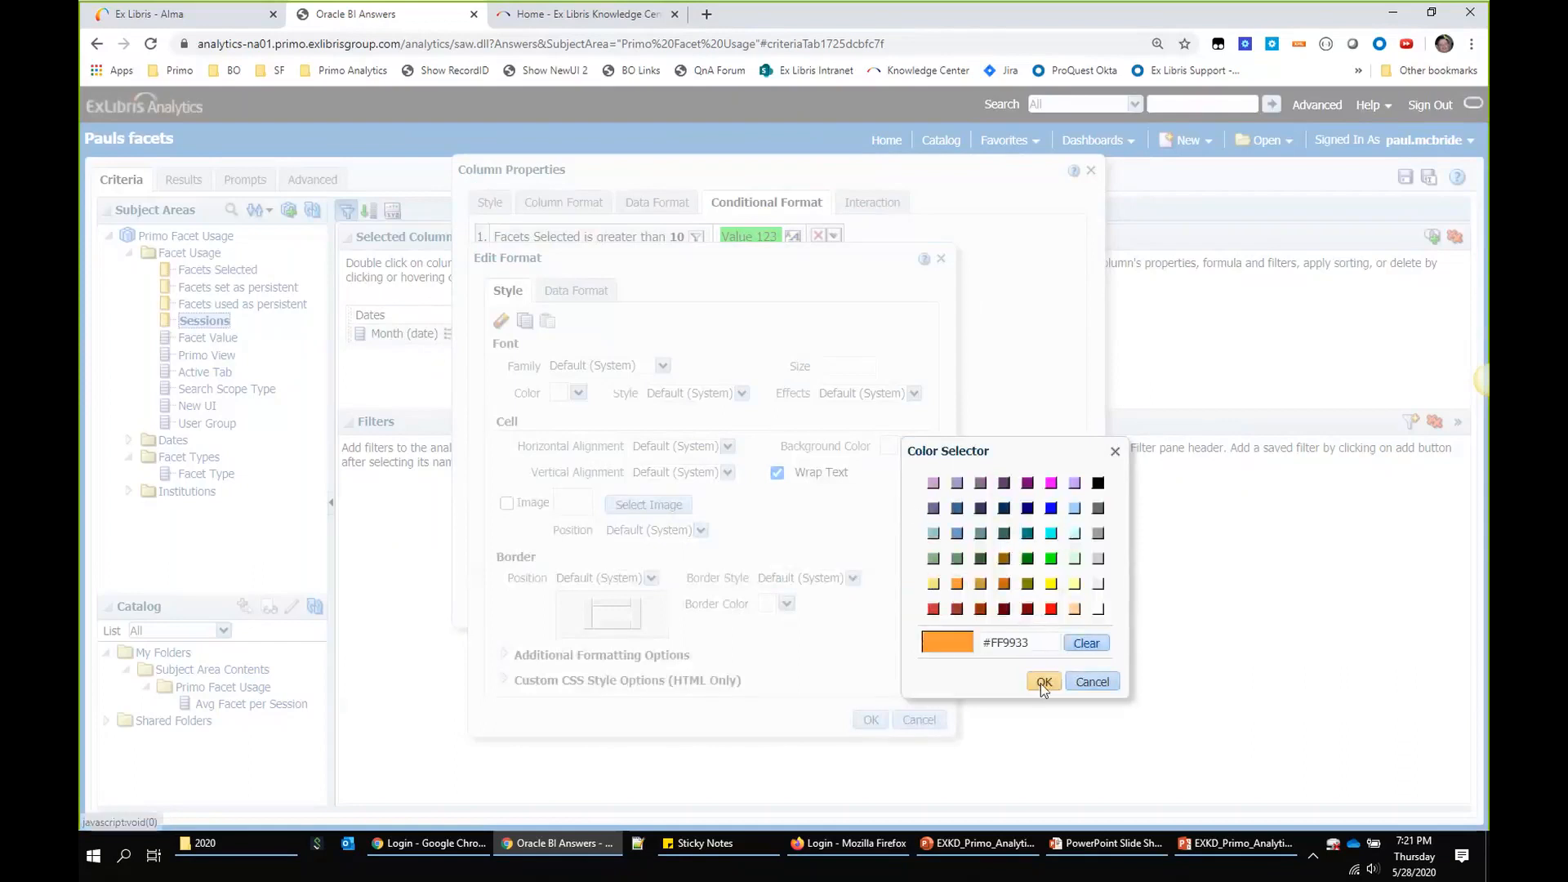
left_click(1043, 682)
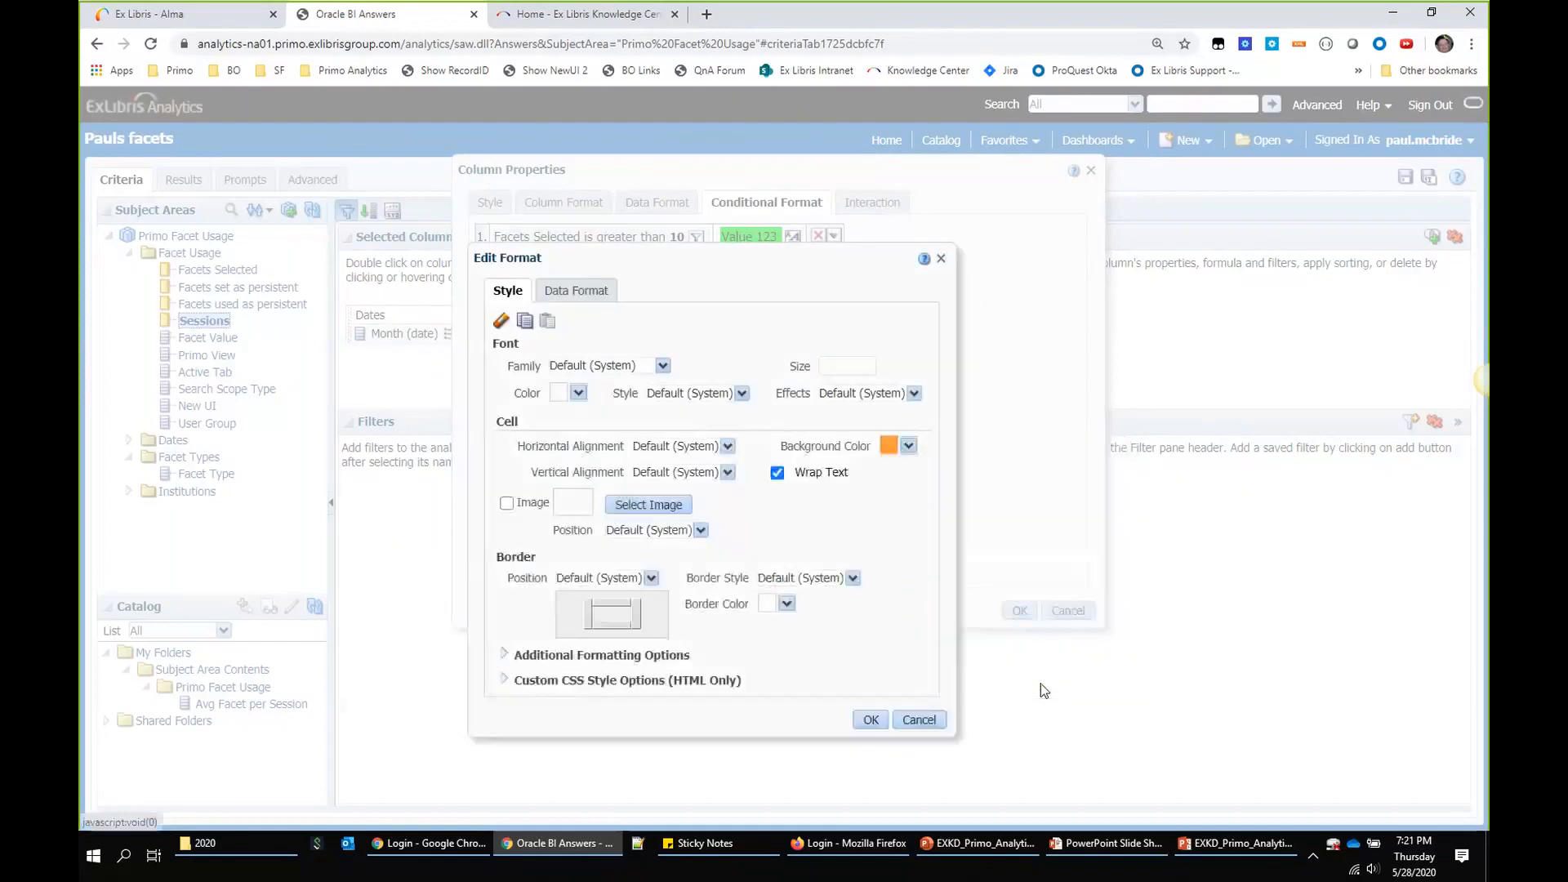
left_click(879, 720)
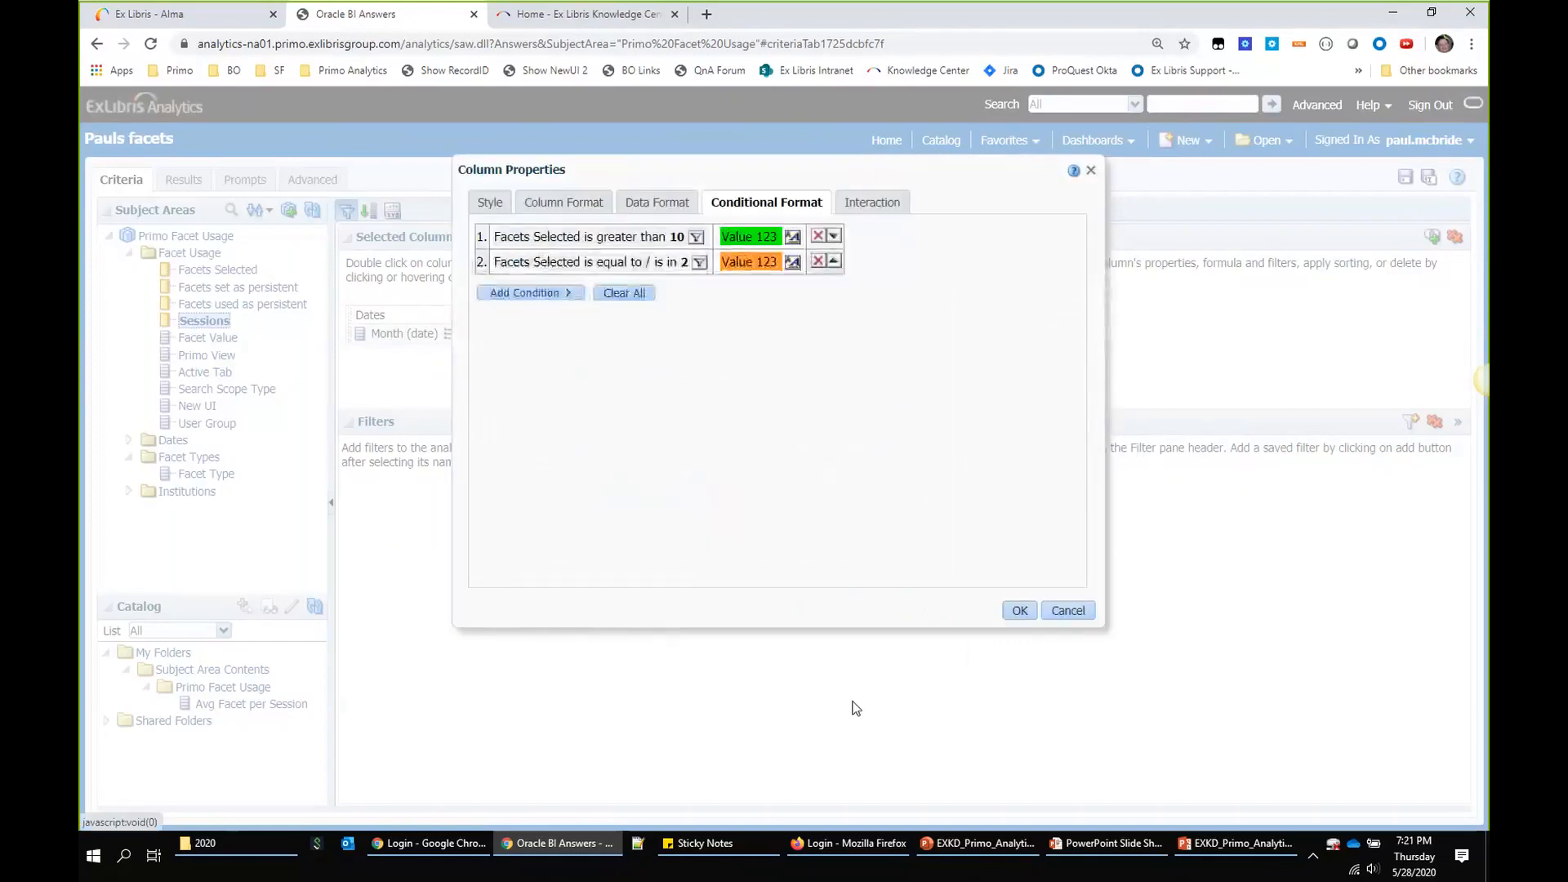
left_click(1020, 612)
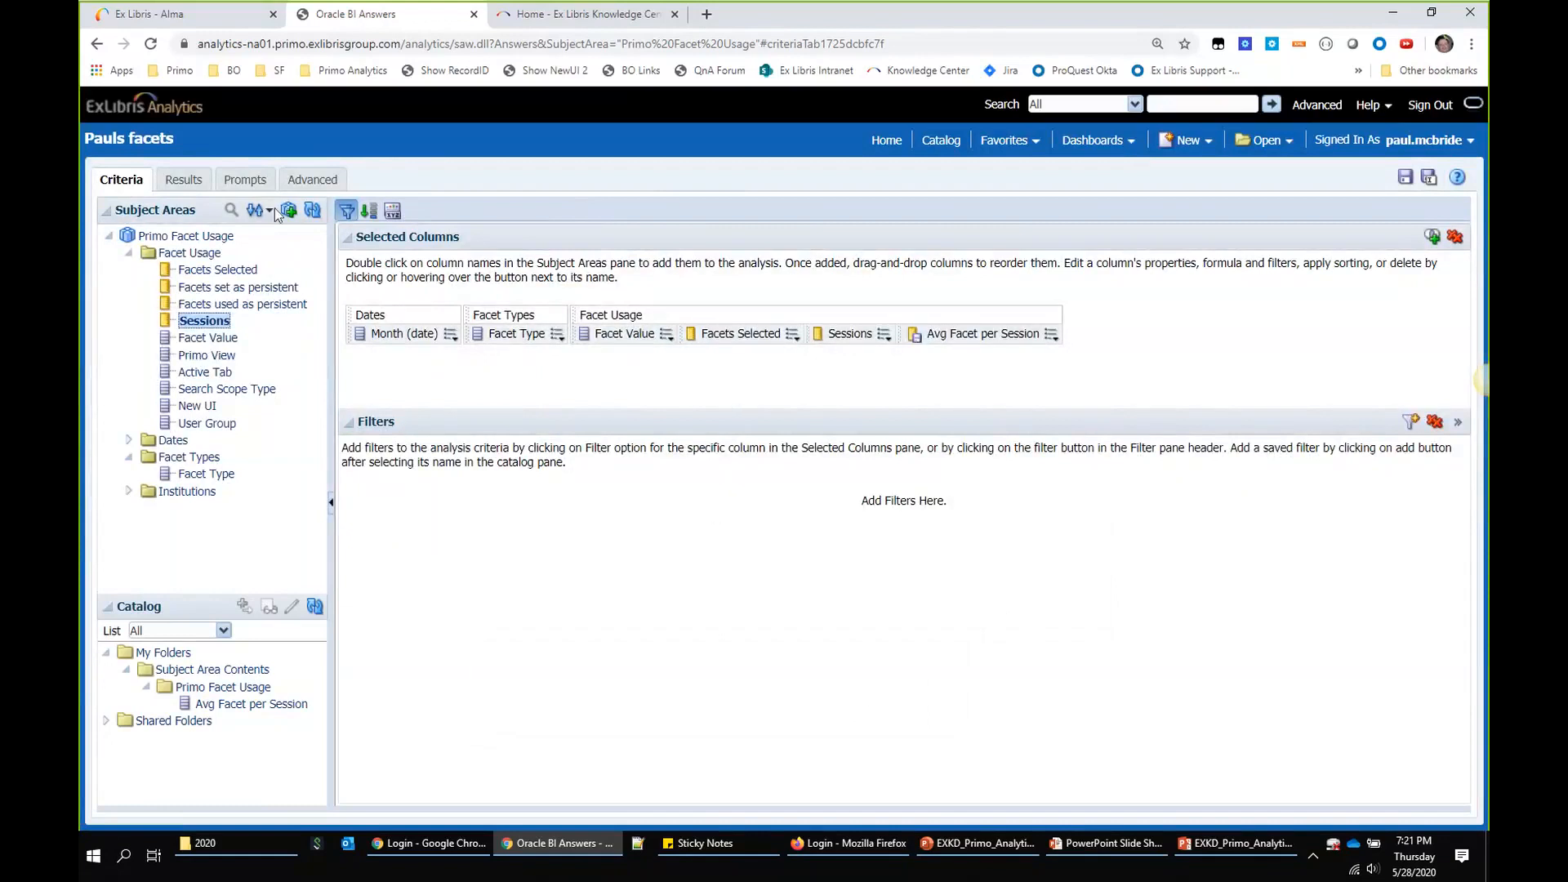
left_click(183, 184)
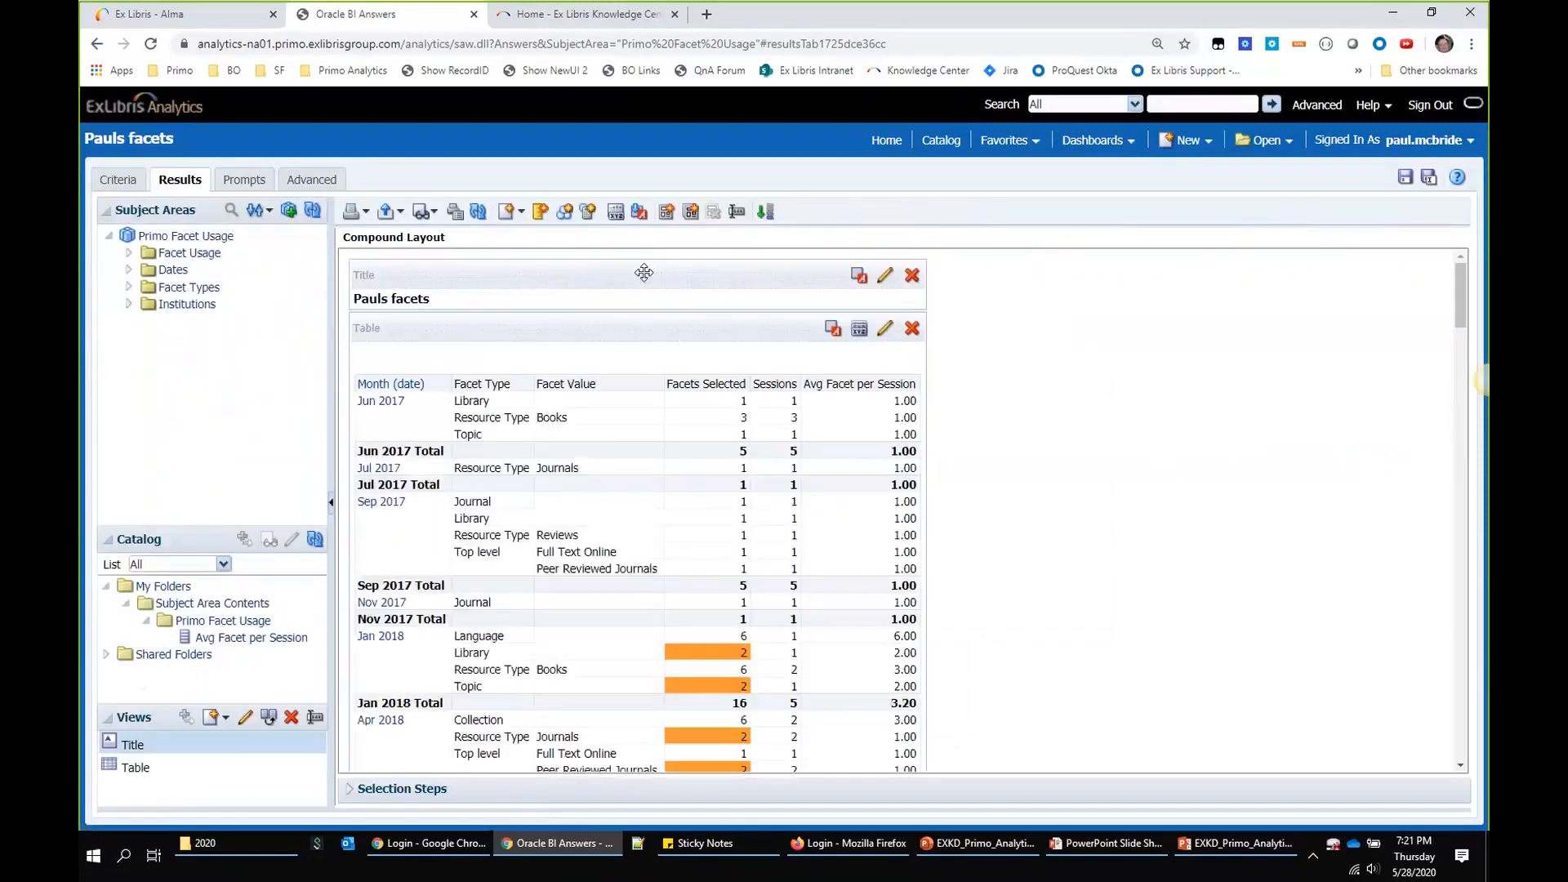
Step: Examine the green and orange conditional formatting of the Facets Selected column throughout the results table
scroll(719, 416, "down", 3)
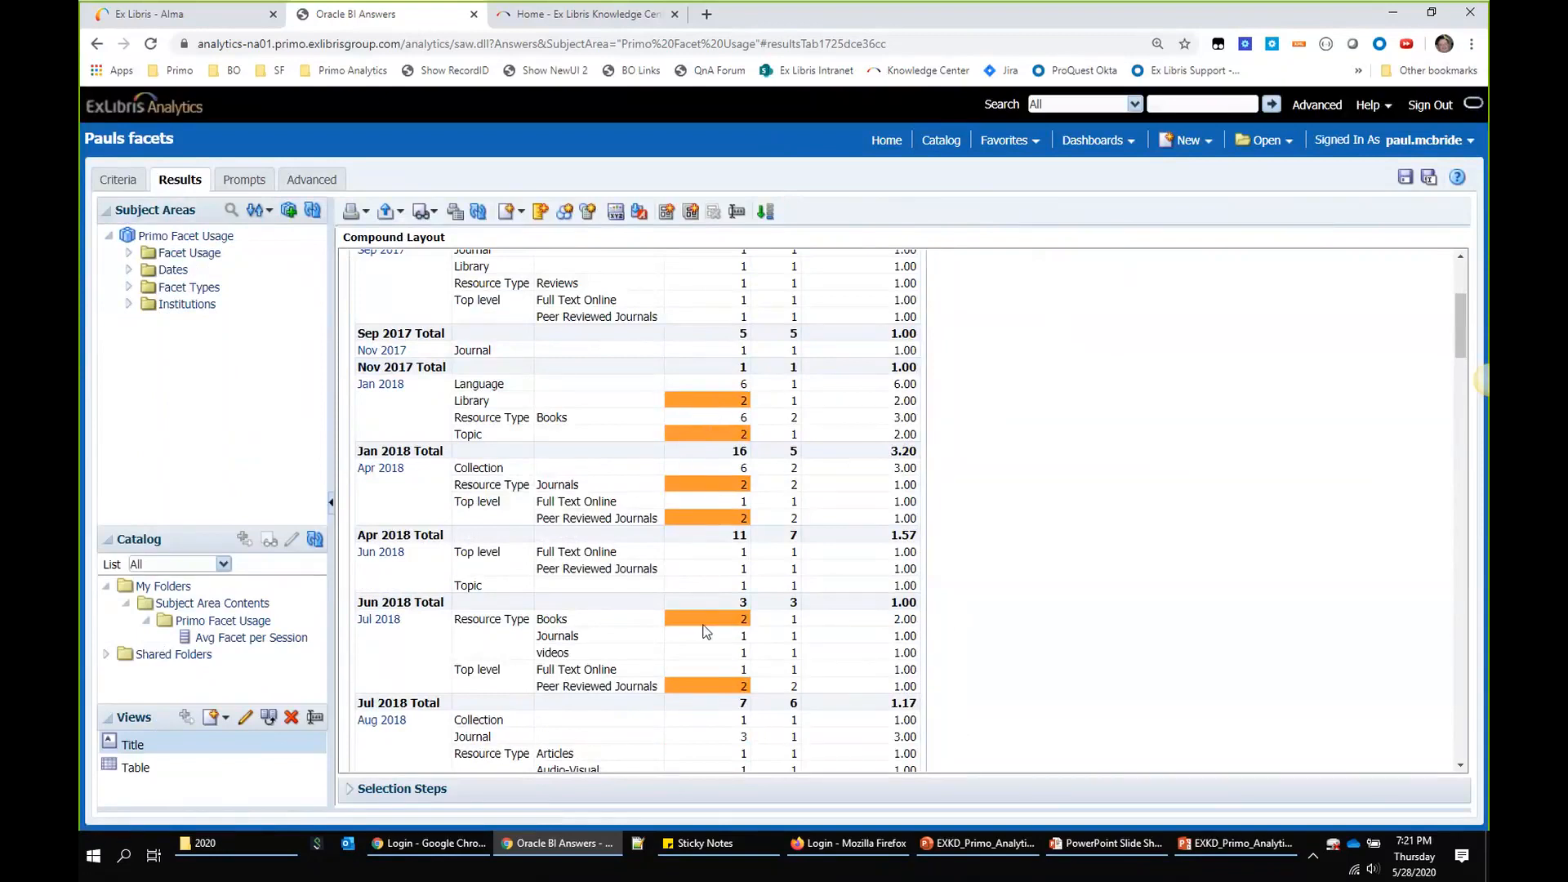
scroll(704, 498, "down", 10)
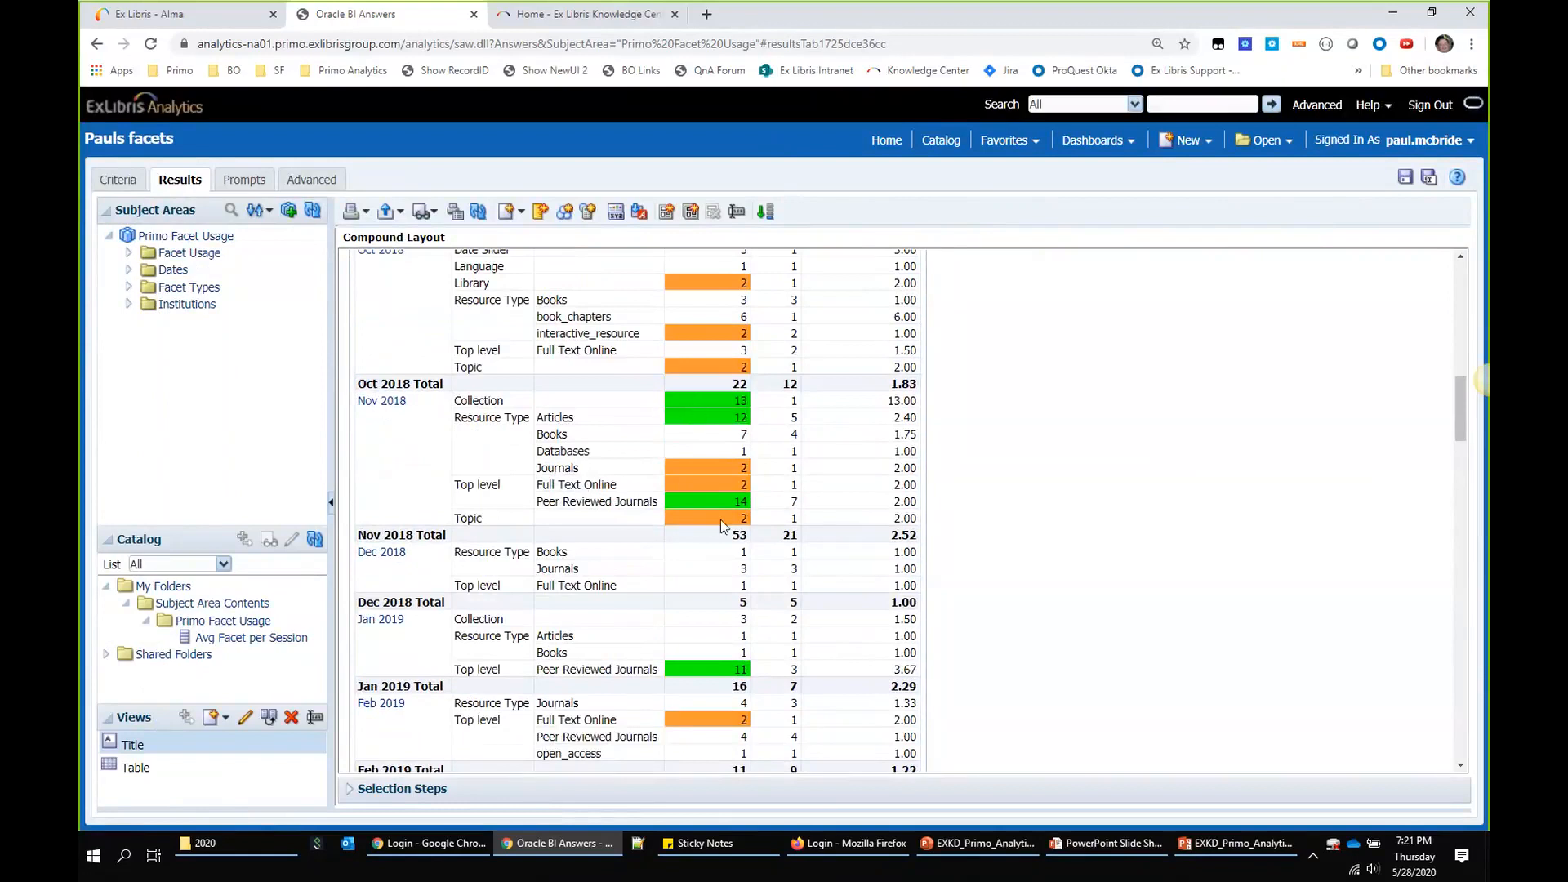
scroll(702, 608, "down", 5)
scroll(698, 608, "down", 15)
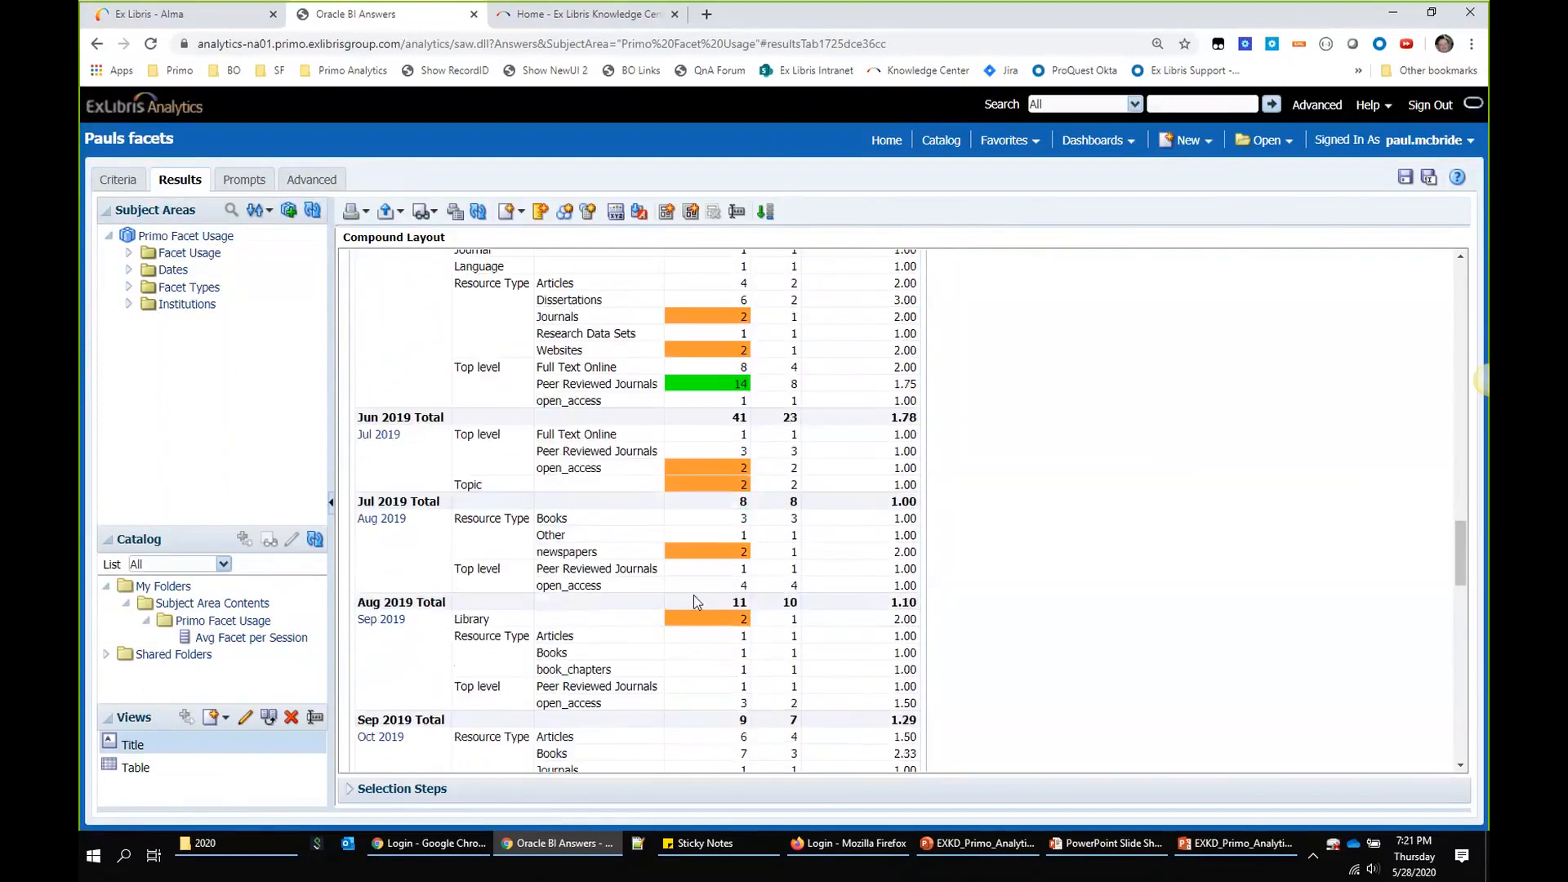
scroll(698, 602, "up", 15)
scroll(703, 603, "up", 10)
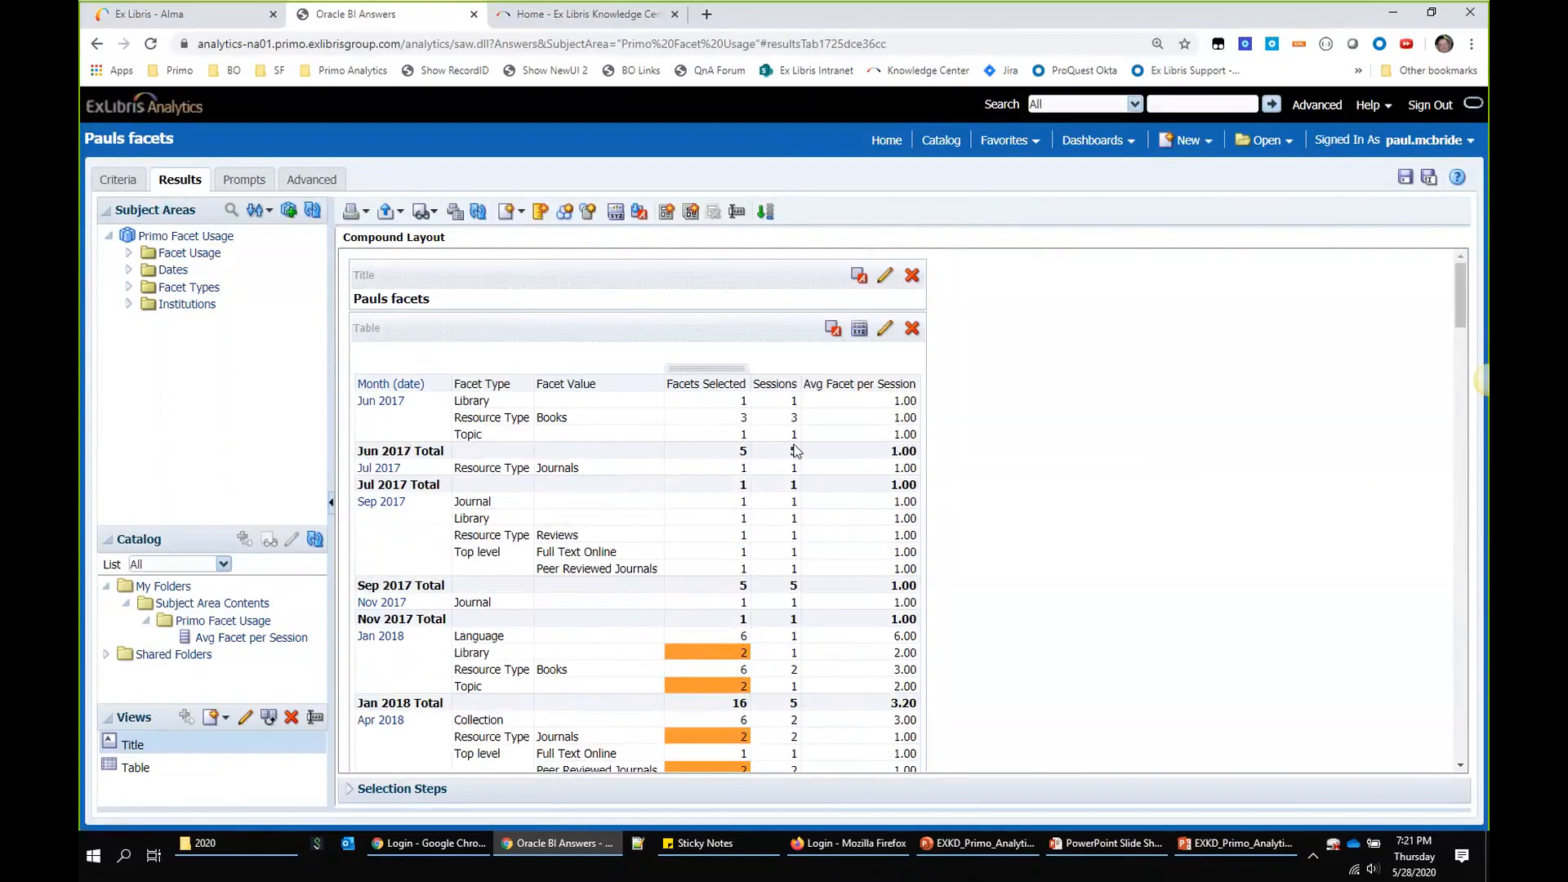
scroll(678, 444, "down", 6)
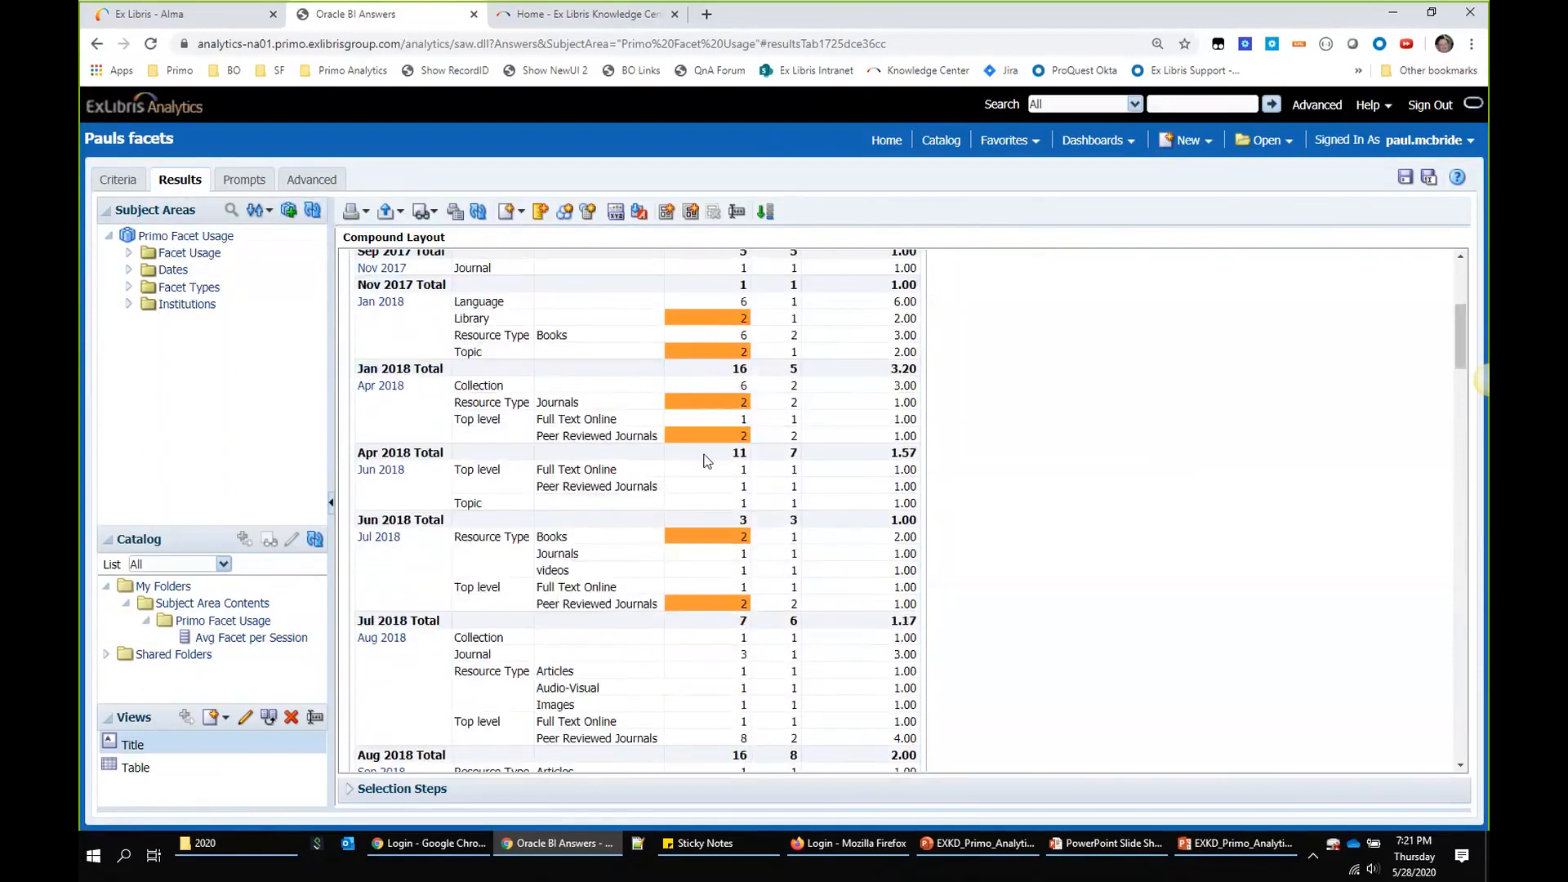
scroll(670, 382, "up", 6)
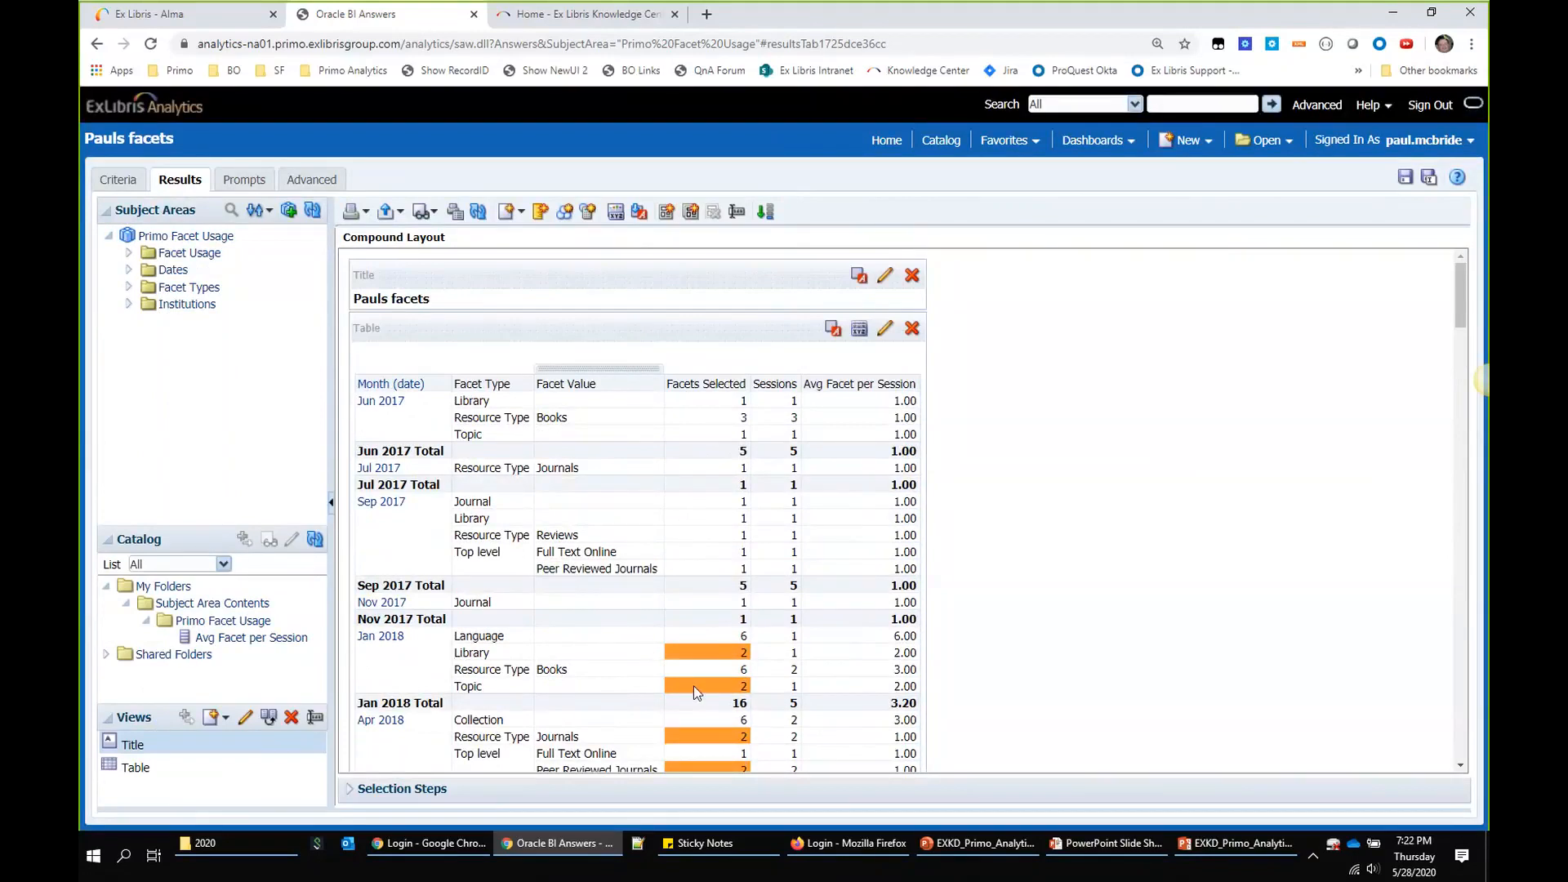
Step: Save the analysis from its criteria and open the conditional format settings of the Facet Value column
left_click(119, 180)
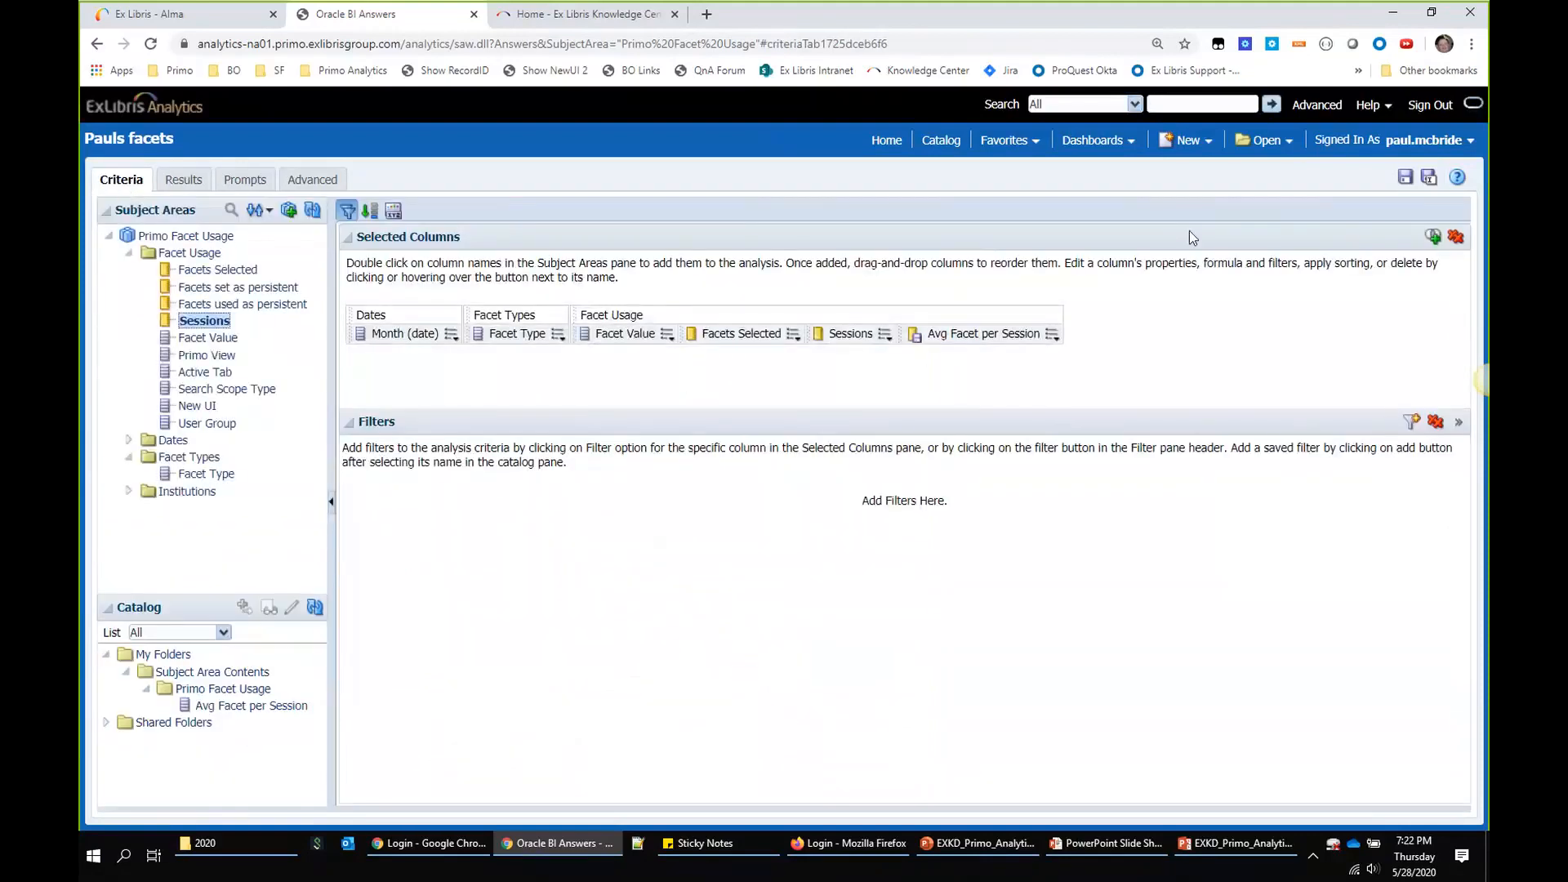
left_click(1405, 178)
left_click(667, 336)
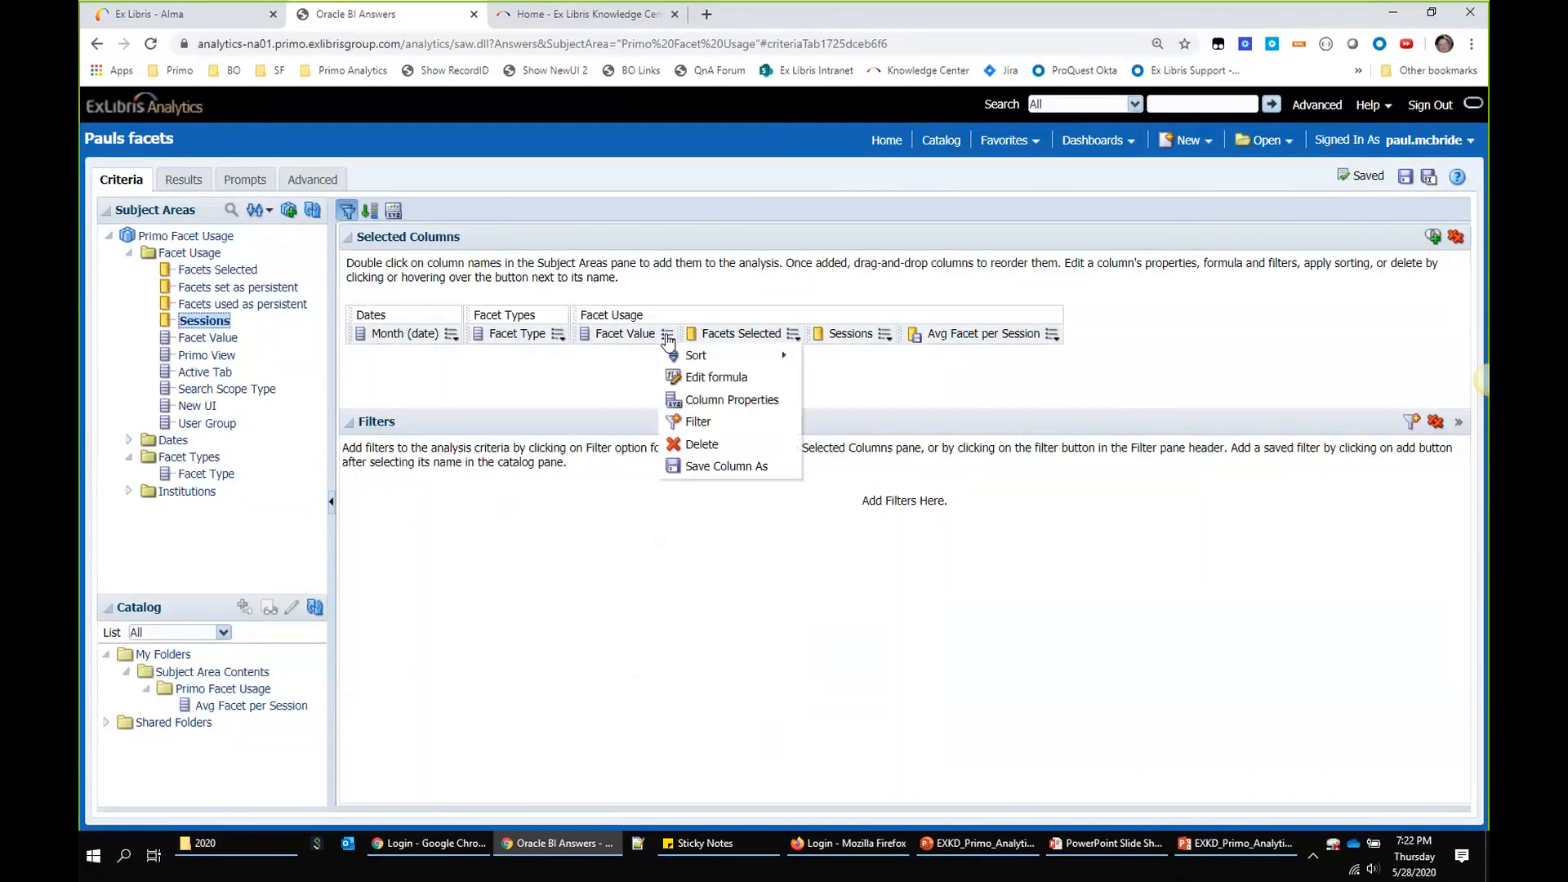
left_click(714, 400)
left_click(766, 202)
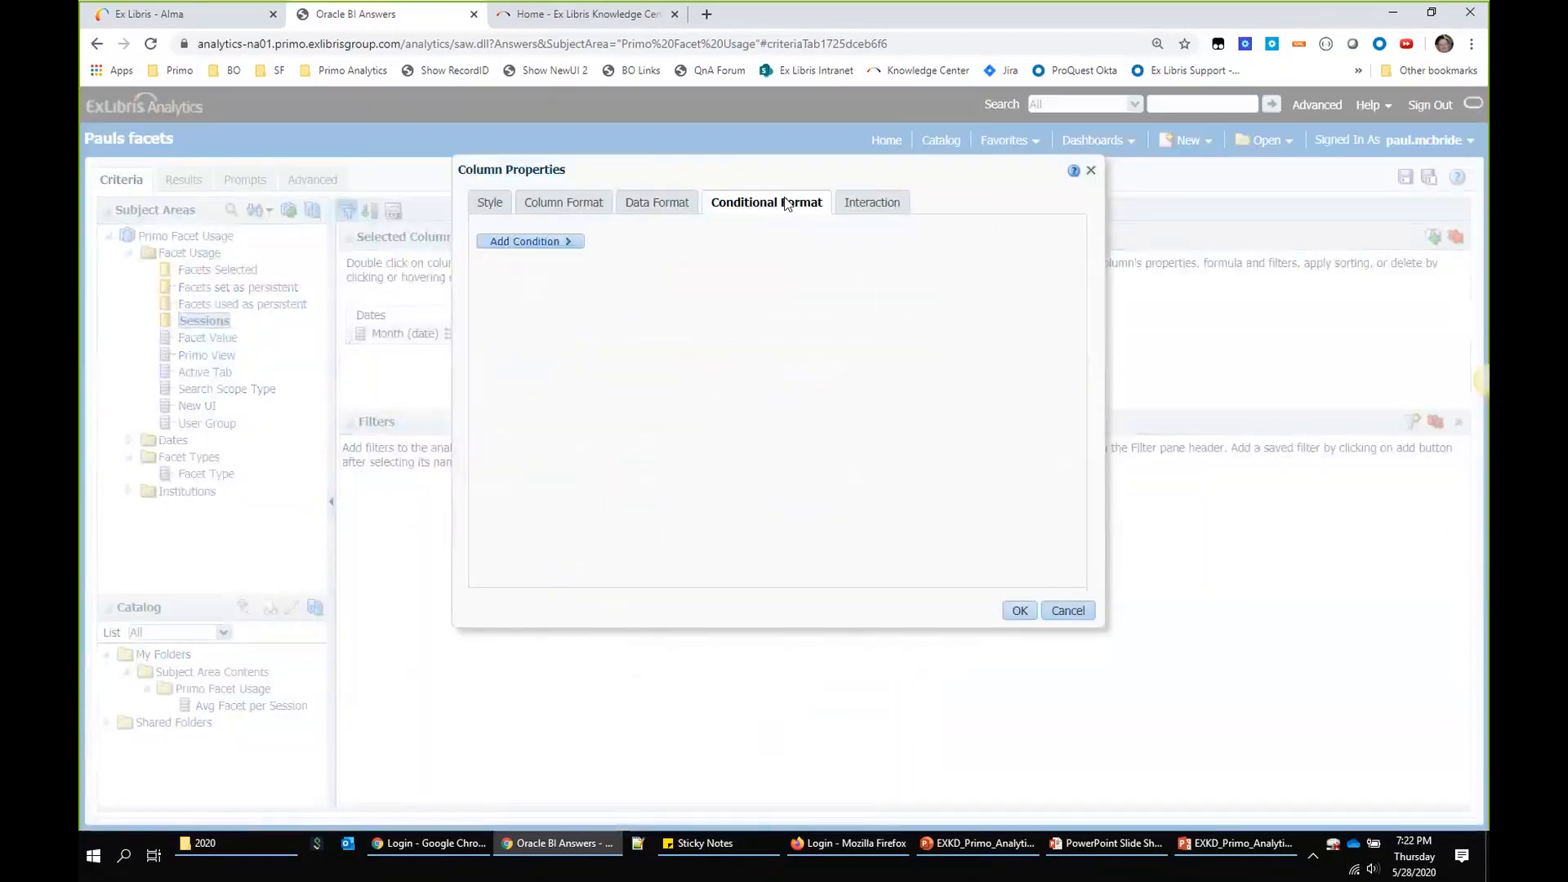
Step: Add a condition to the Facet Value column for when Facets Selected is greater than 10
left_click(562, 243)
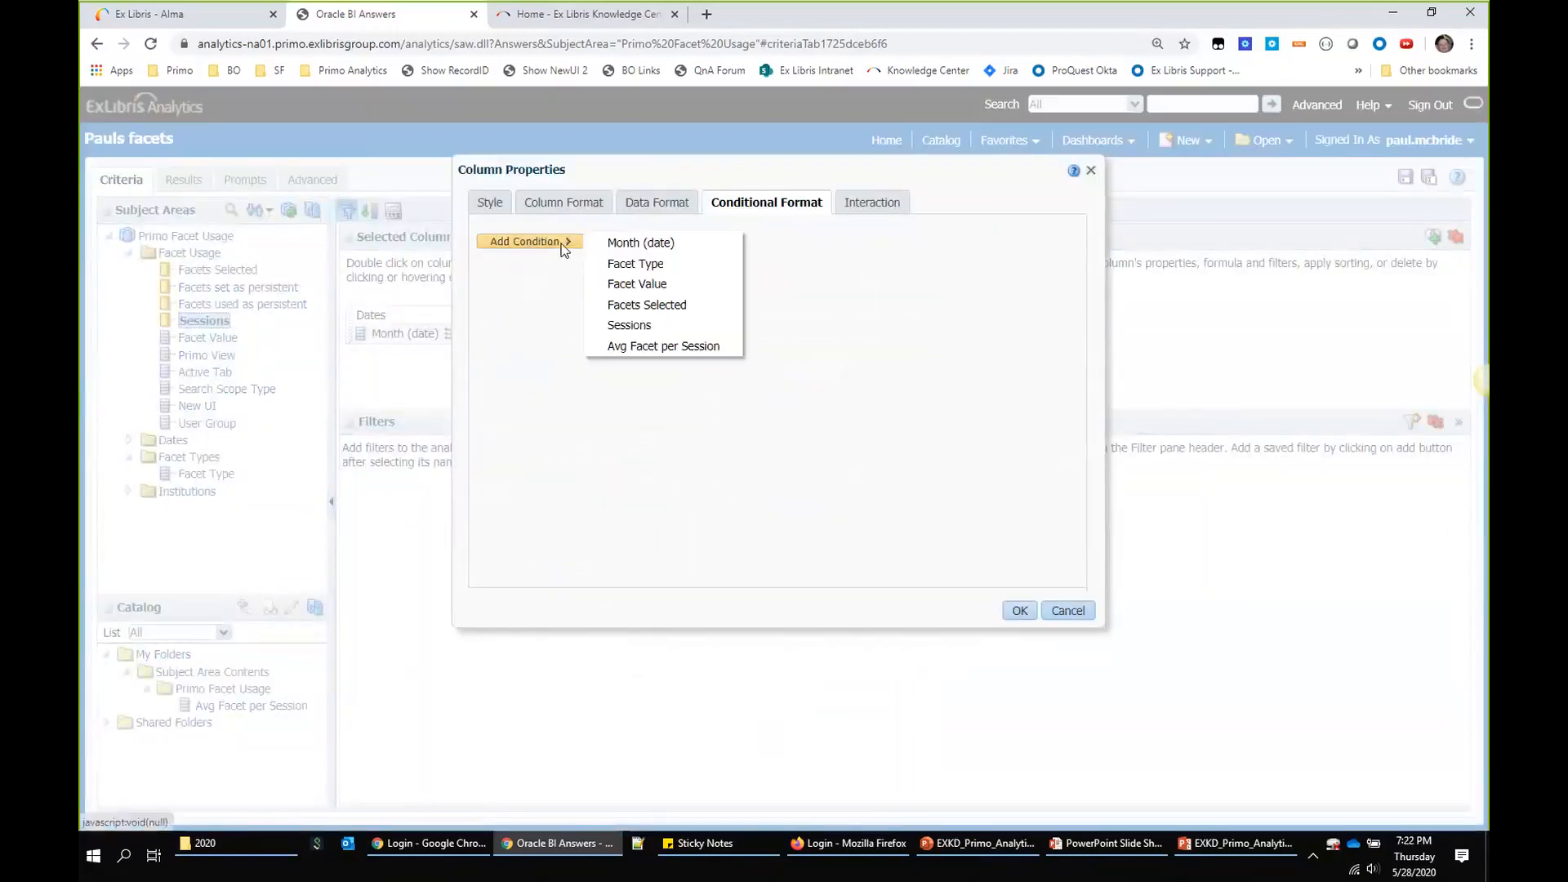
left_click(667, 309)
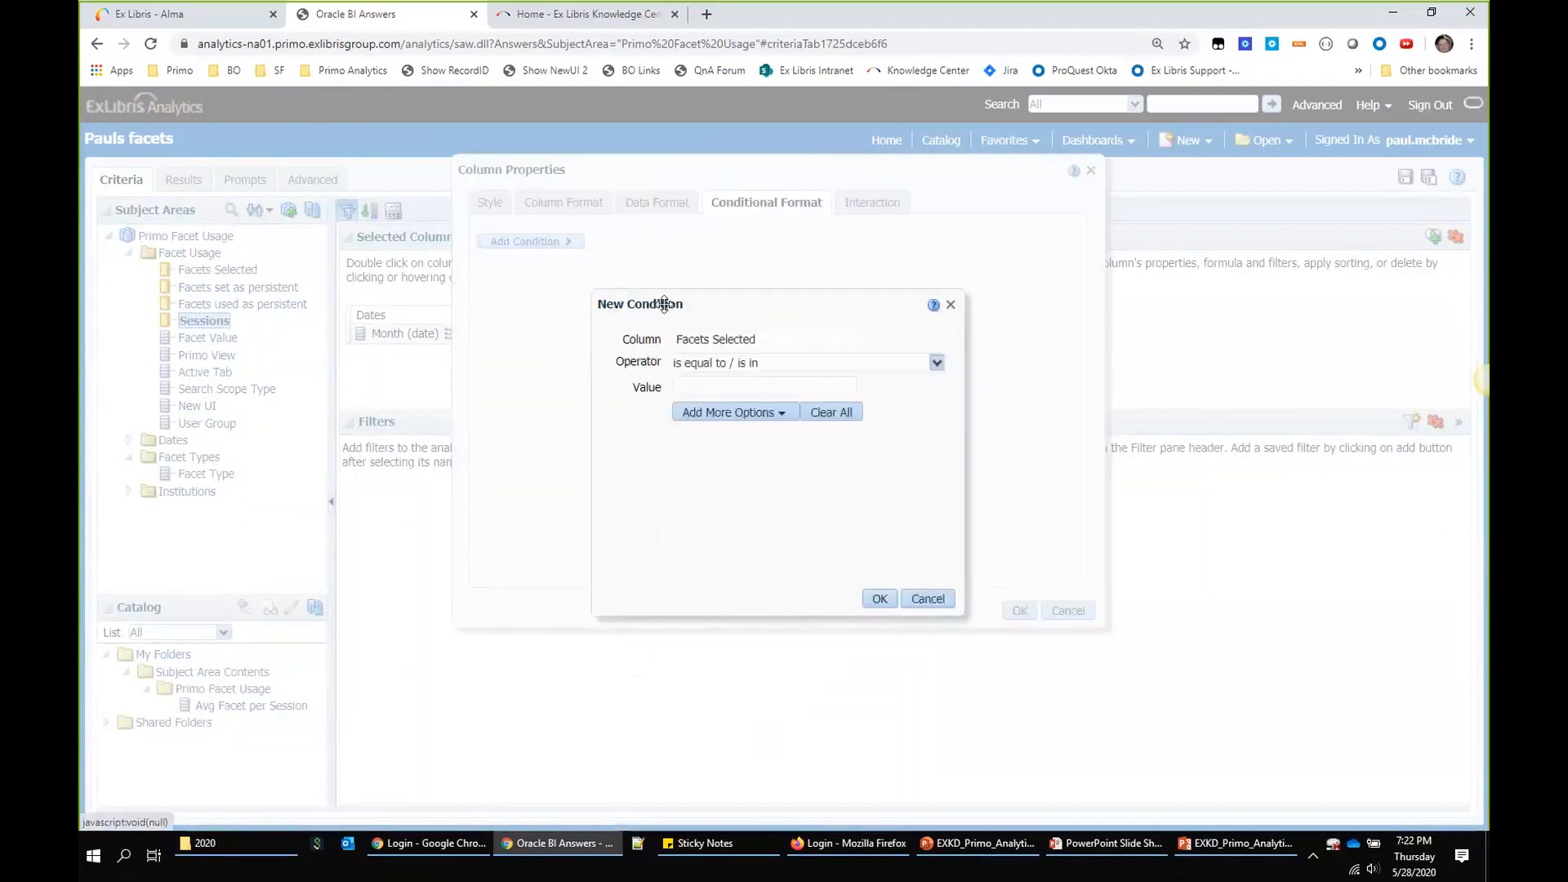
left_click(807, 362)
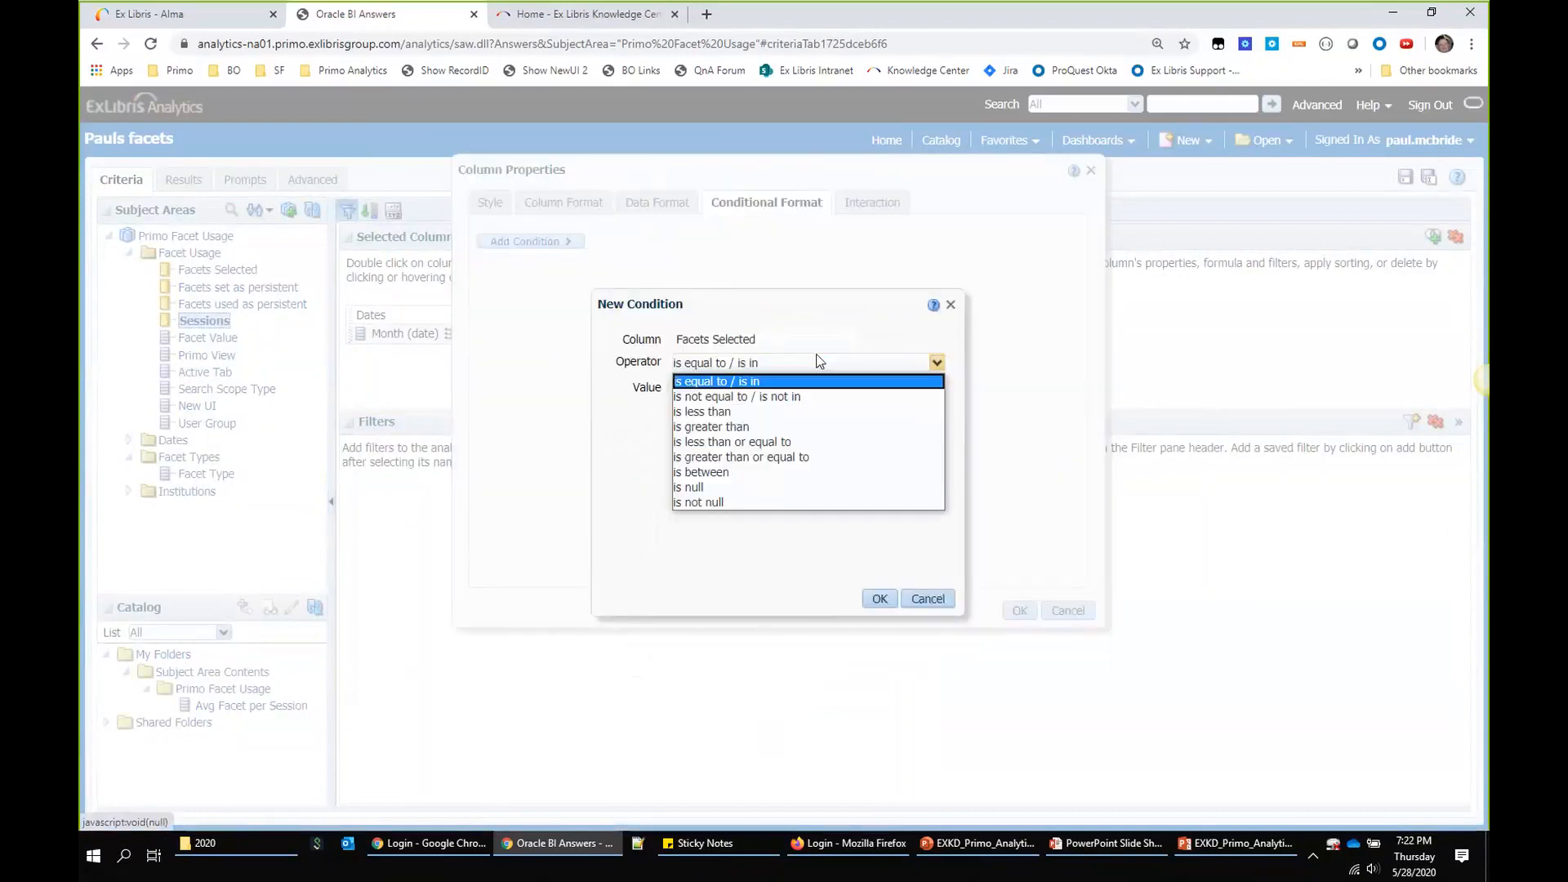
left_click(727, 428)
left_click(720, 386)
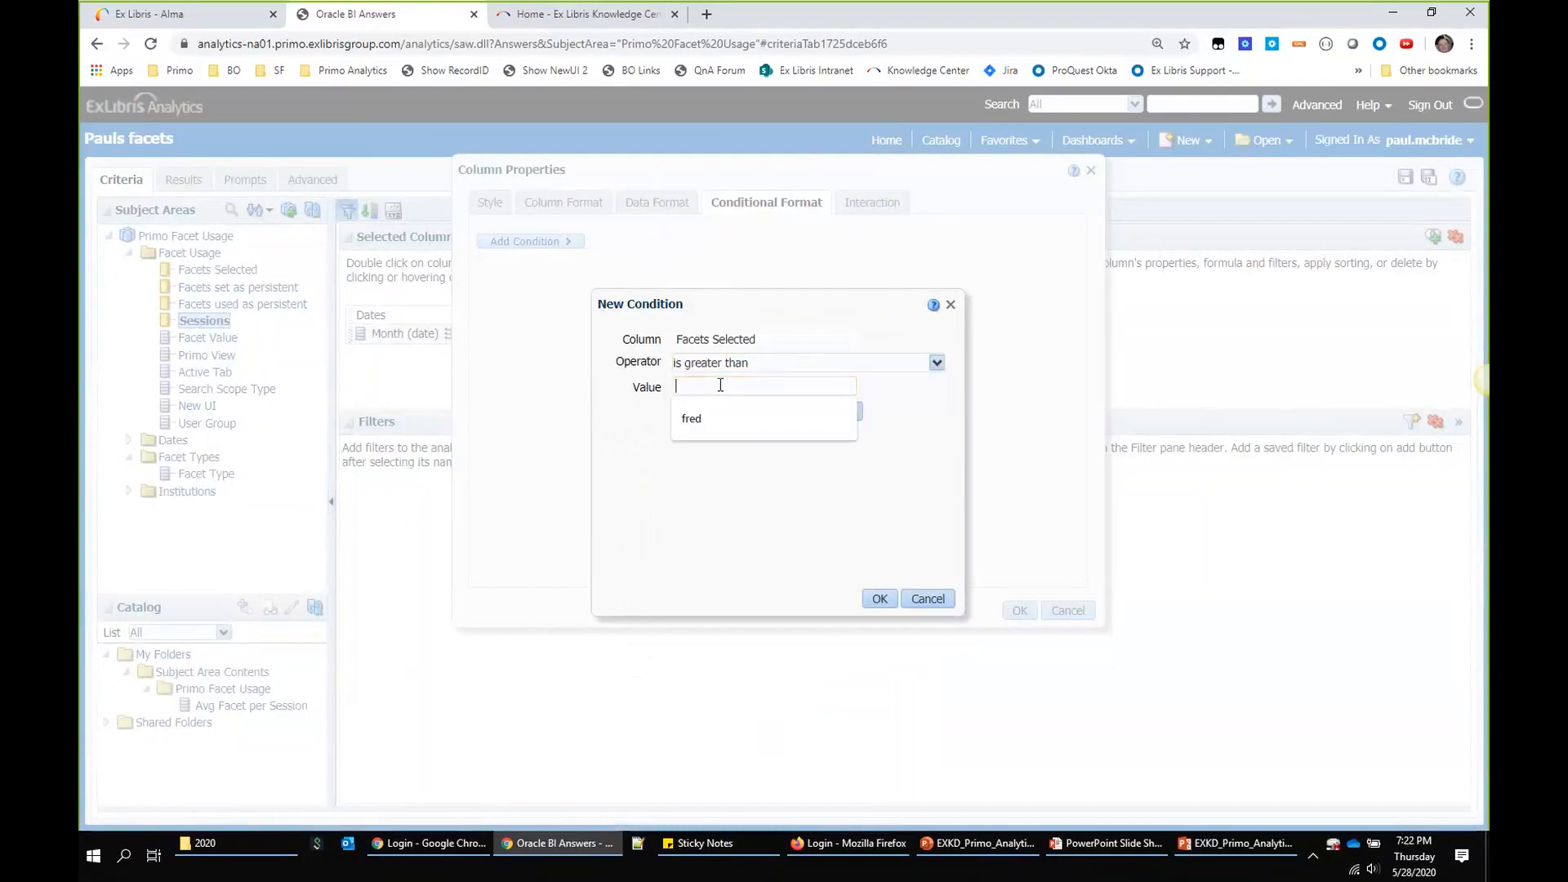
type("10")
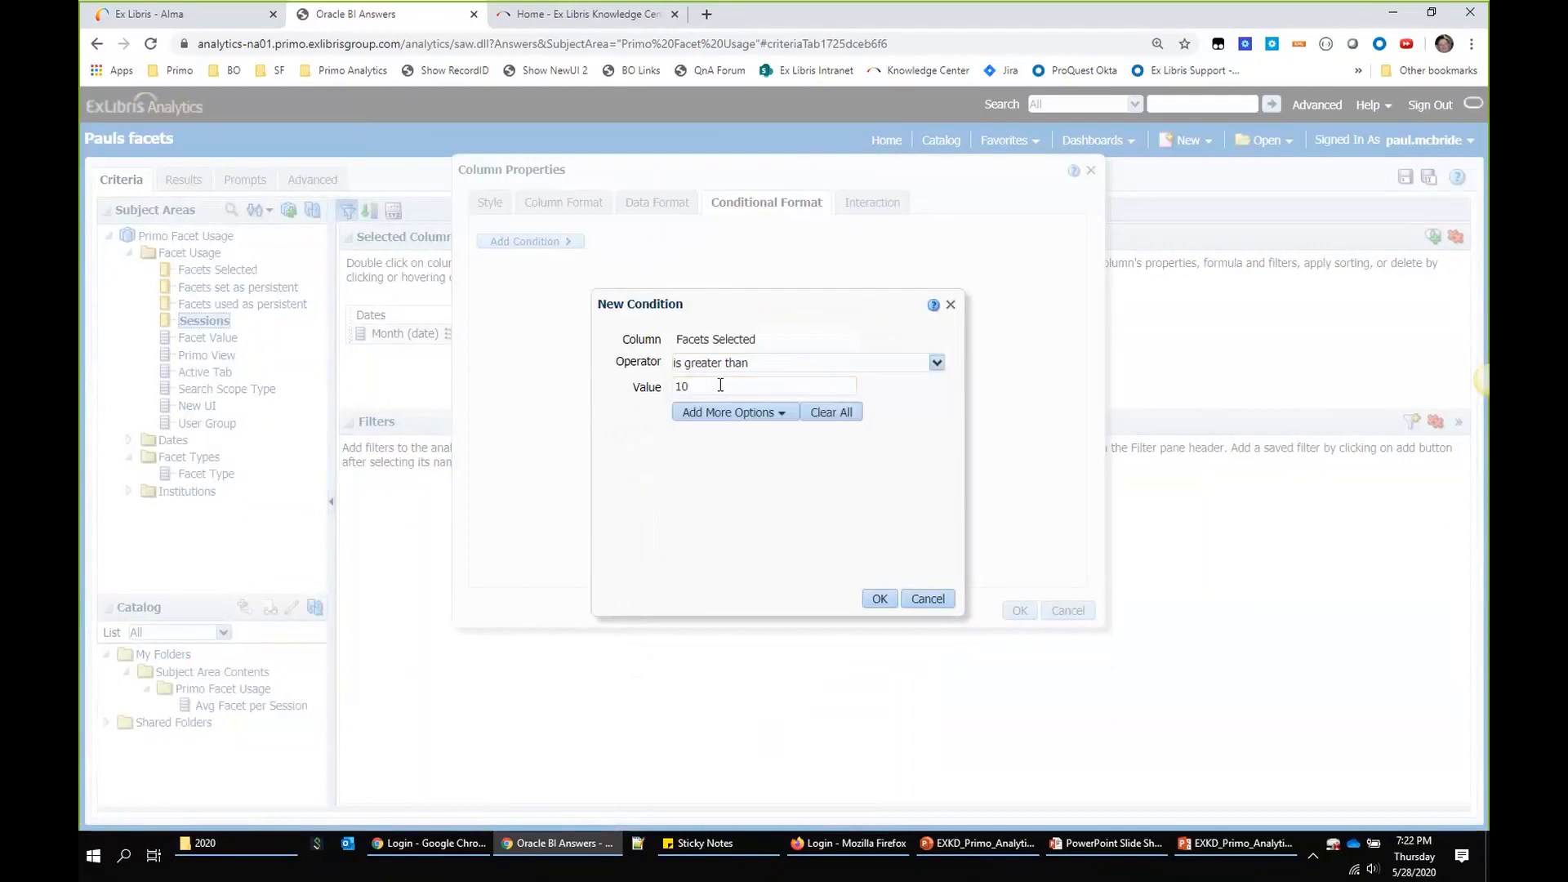
left_click(880, 599)
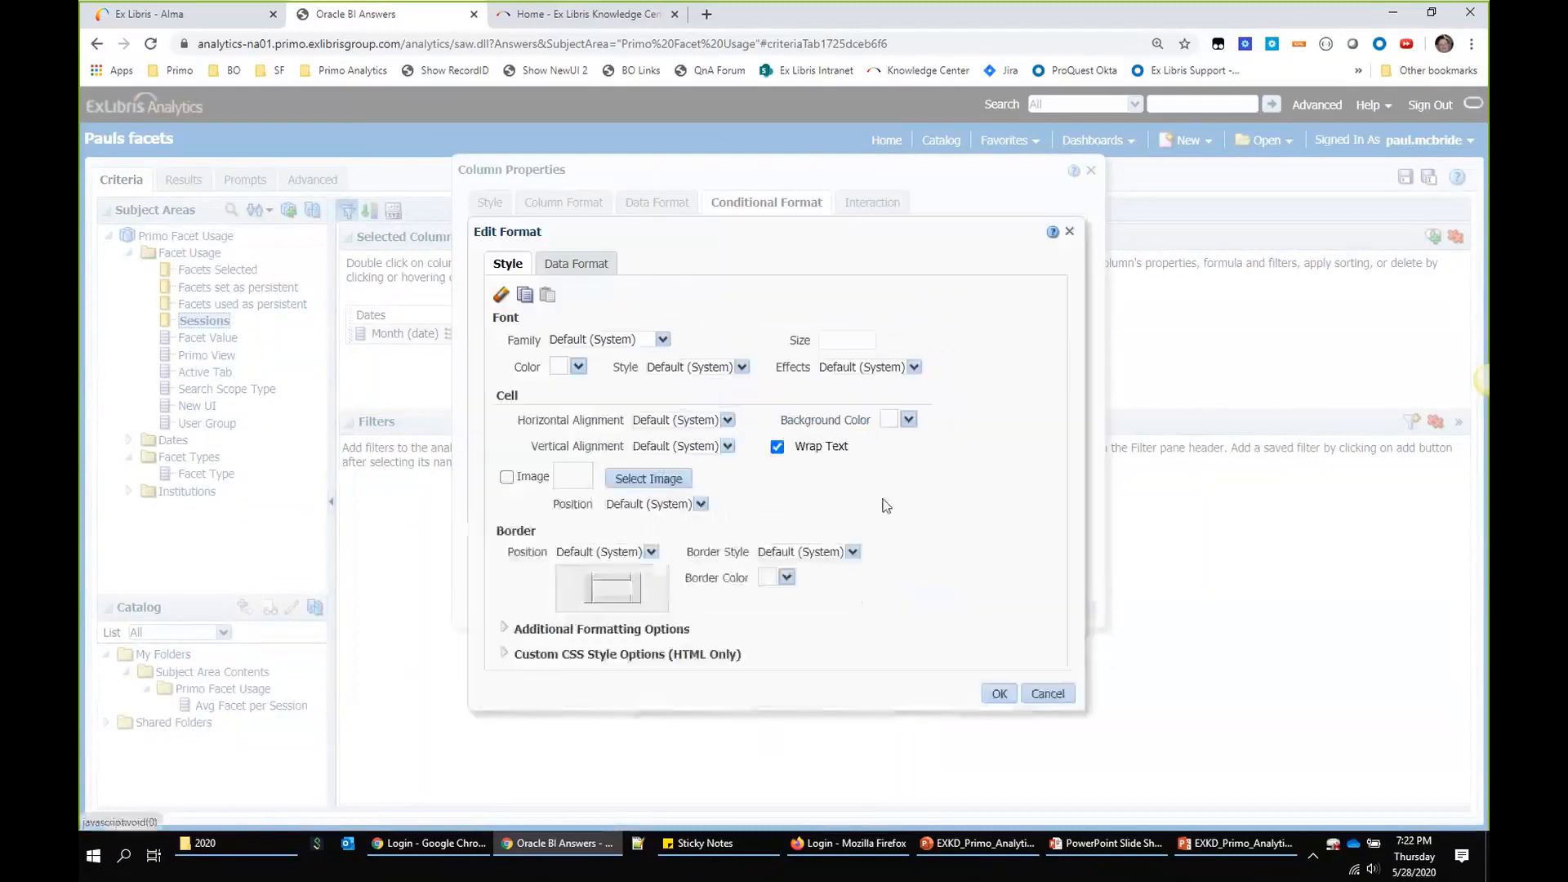
Step: Give the Facet Value column's greater-than-10 condition a green (#00FF00) cell background
left_click(908, 420)
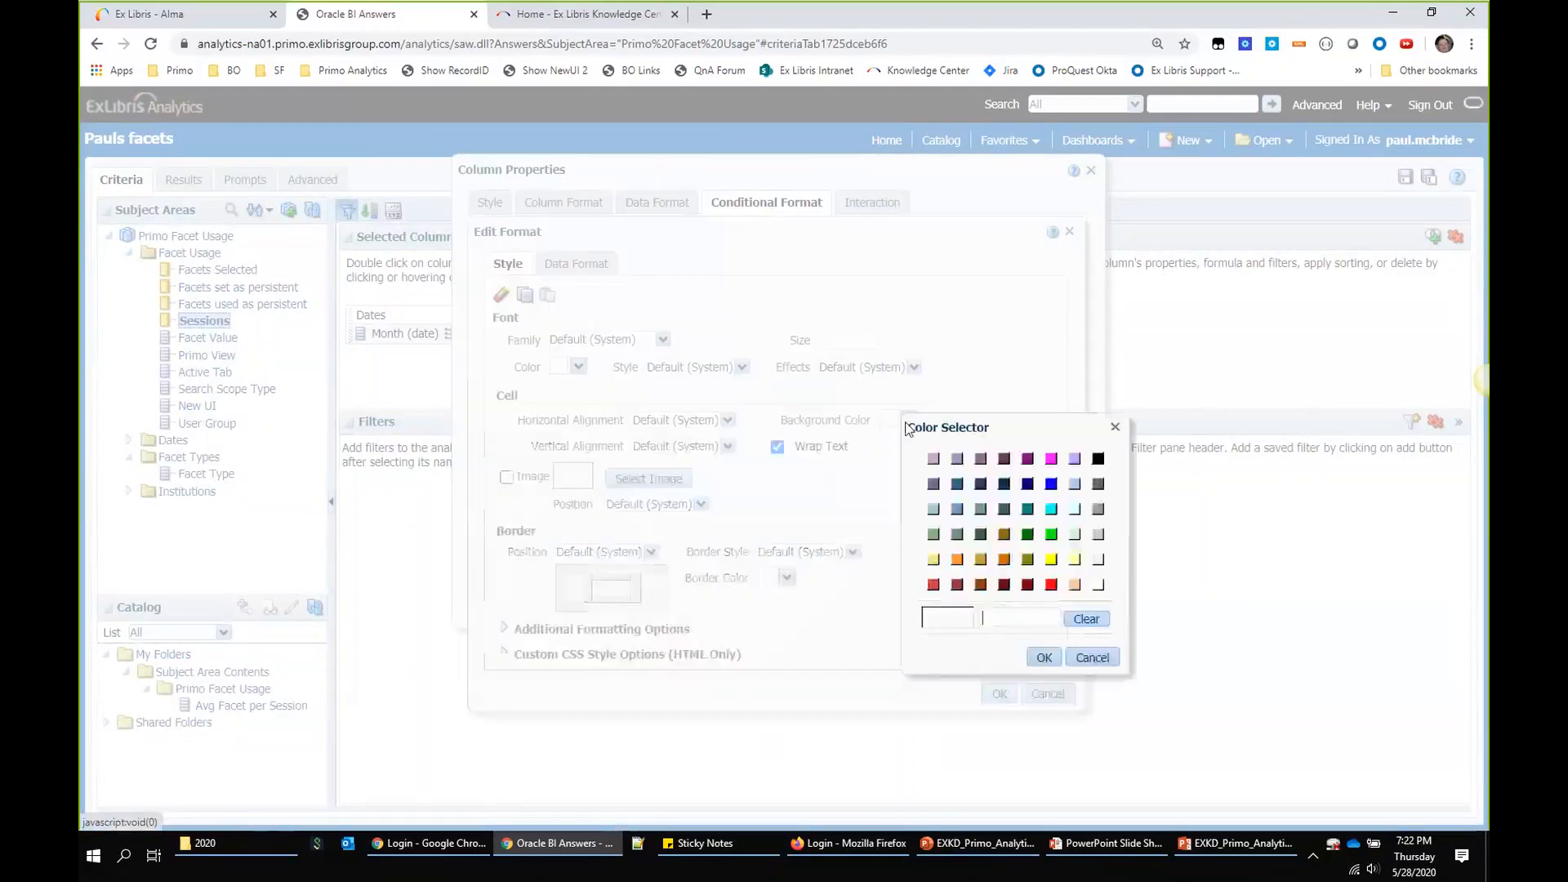
left_click(1051, 535)
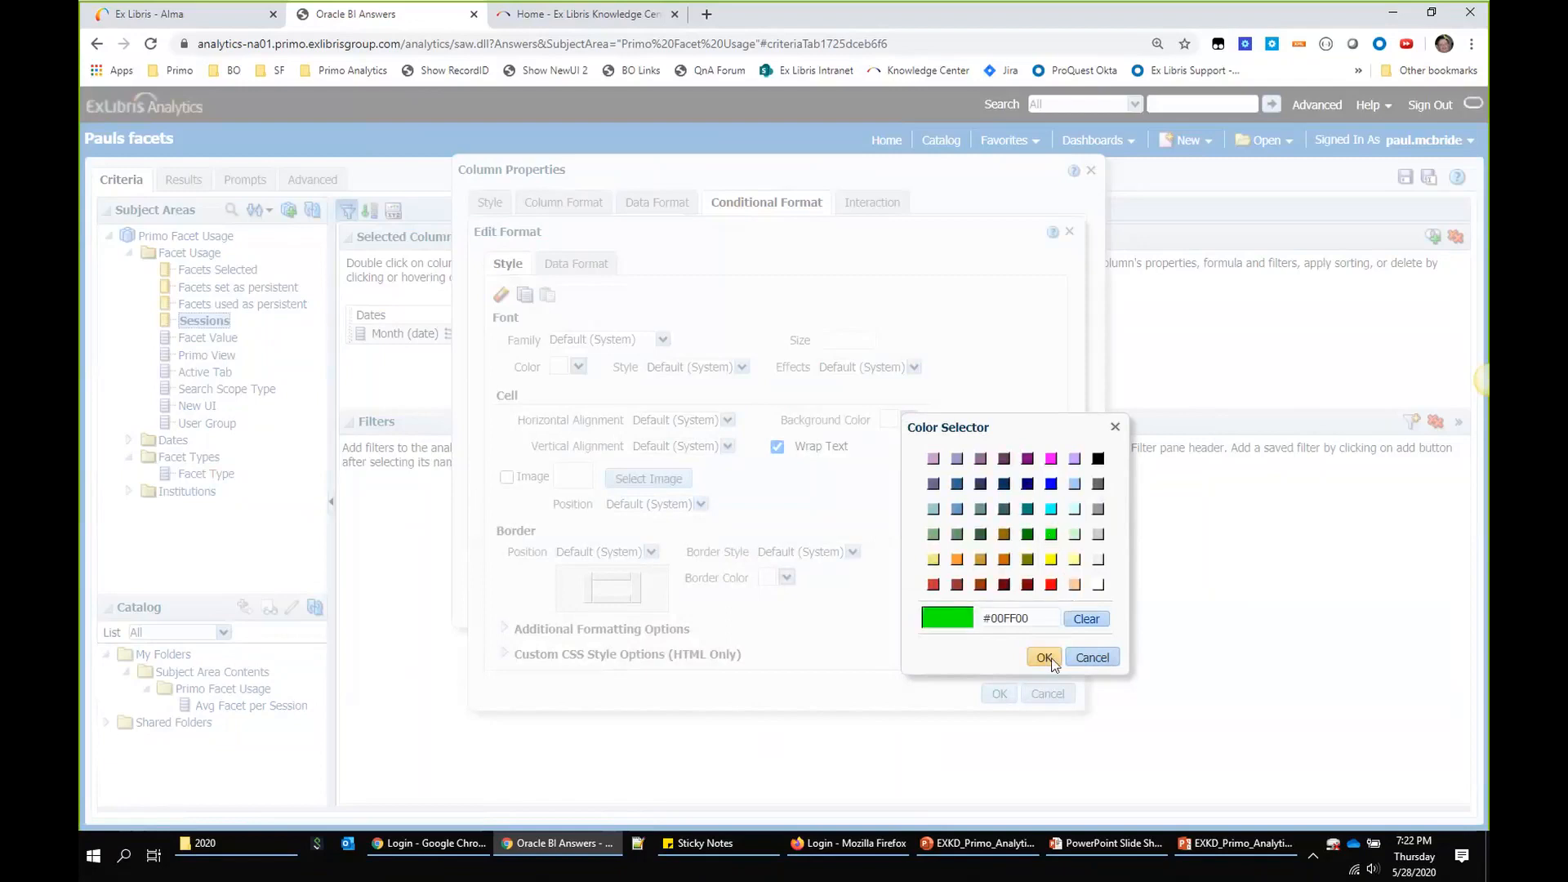
left_click(1044, 658)
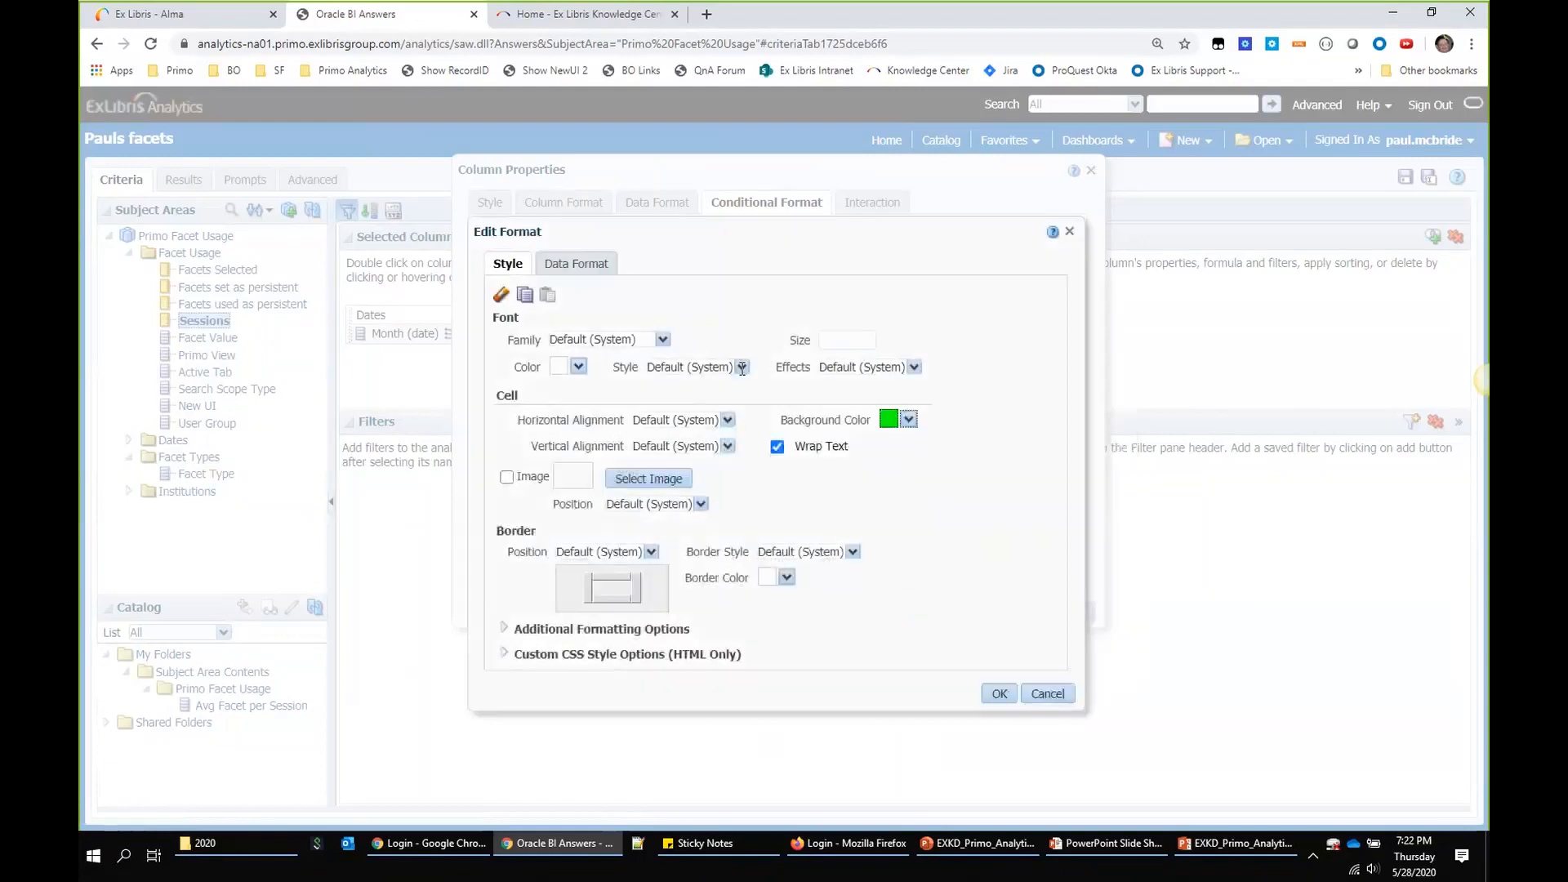
left_click(998, 693)
Step: Add a second condition to the Facet Value column for when Facets Selected is equal to 2
left_click(515, 267)
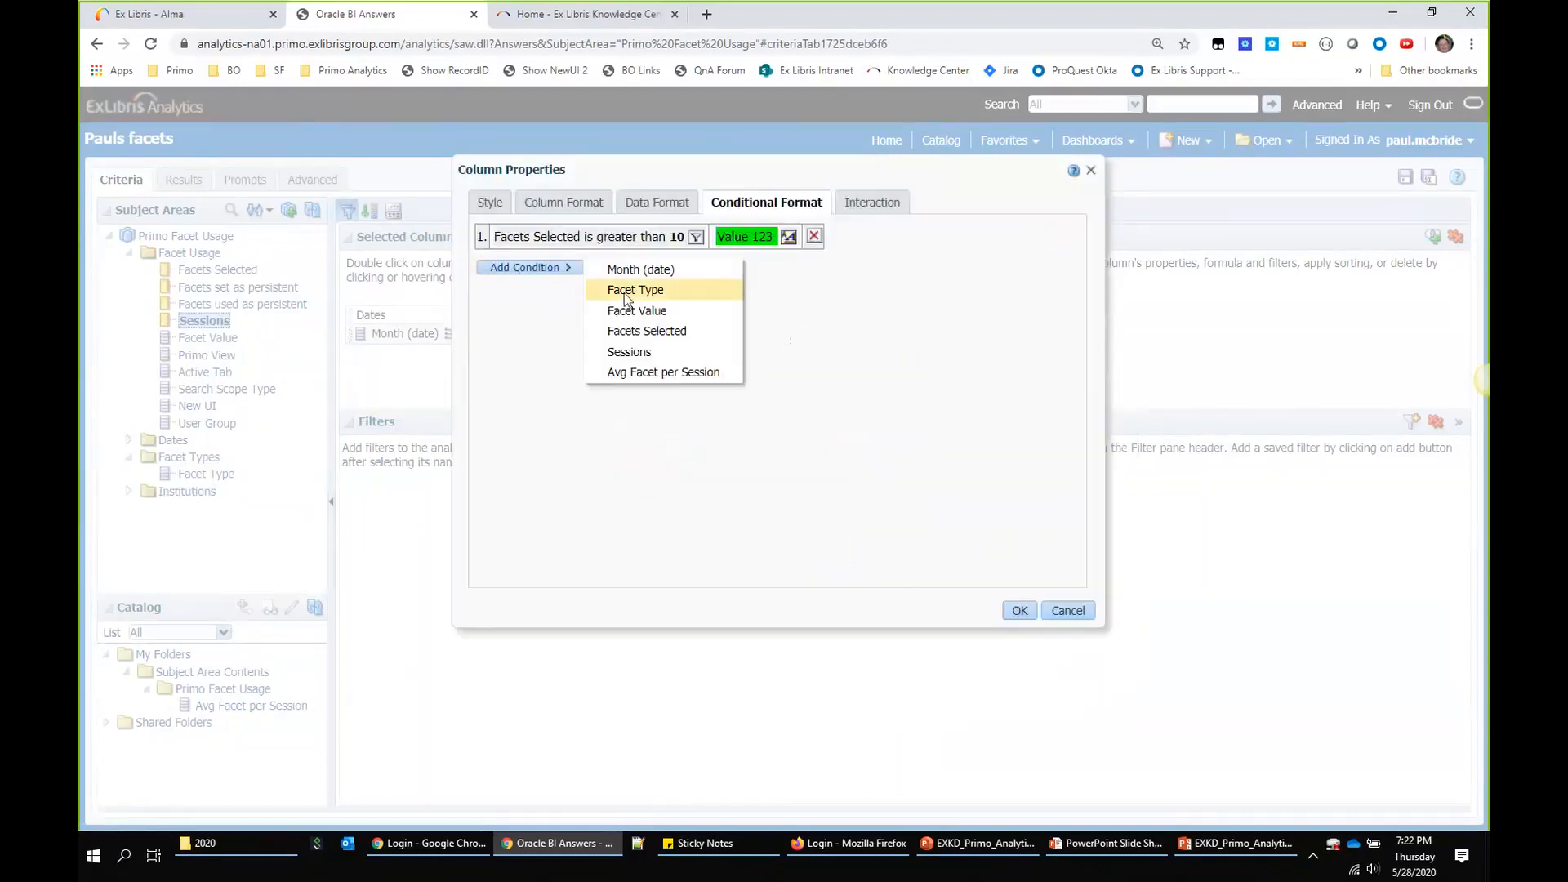
left_click(646, 335)
left_click(713, 385)
type("2")
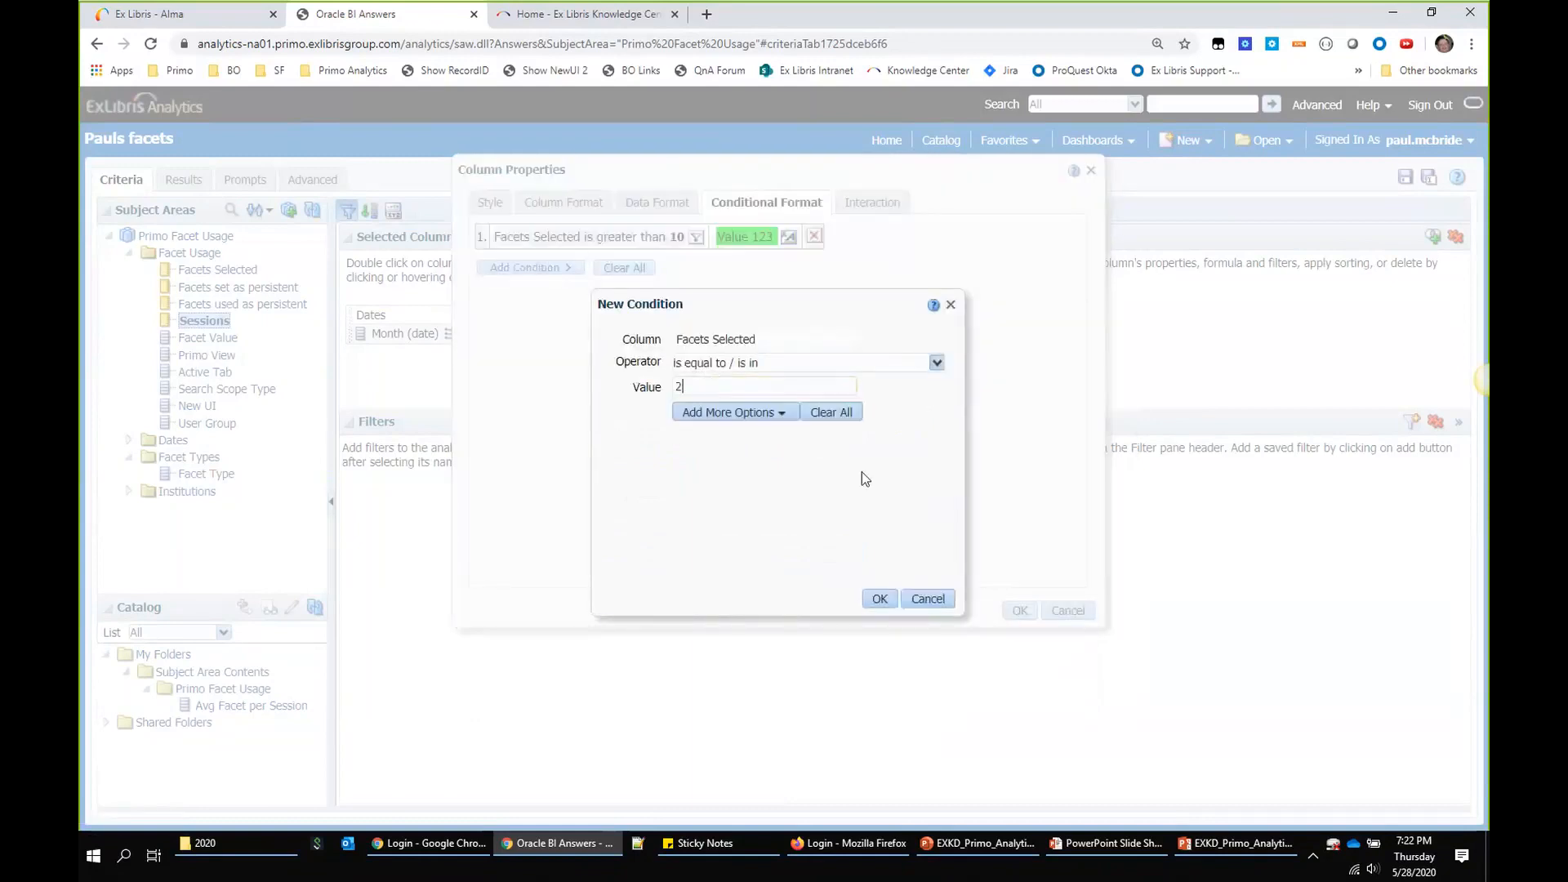
left_click(880, 600)
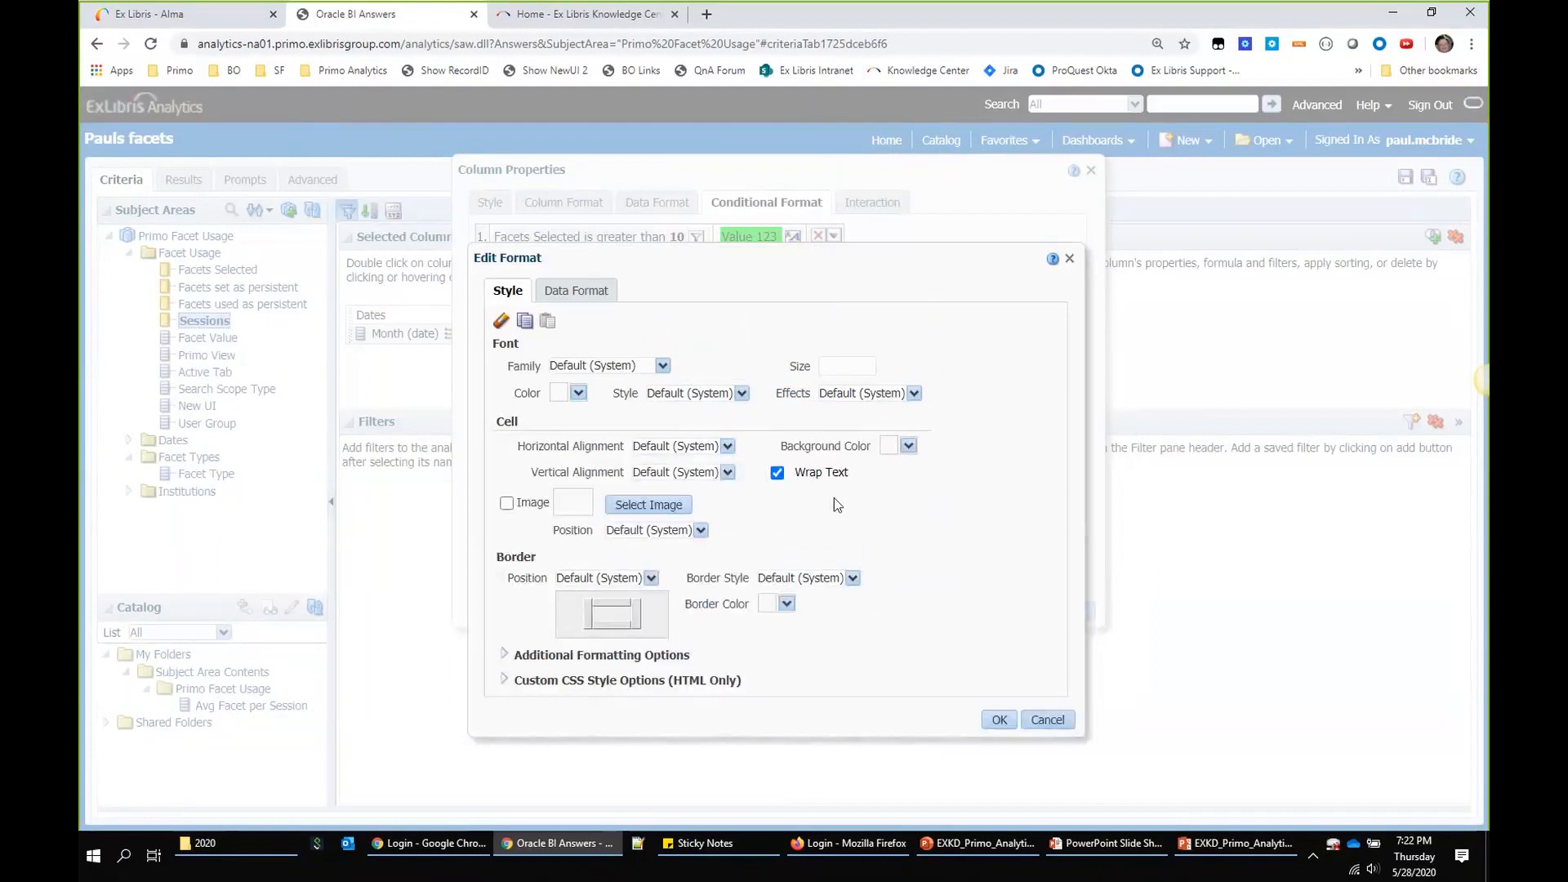
Step: Give the Facet Value column's equal-to-2 condition an orange (#FF9933) cell background and apply the column properties
left_click(908, 446)
left_click(955, 592)
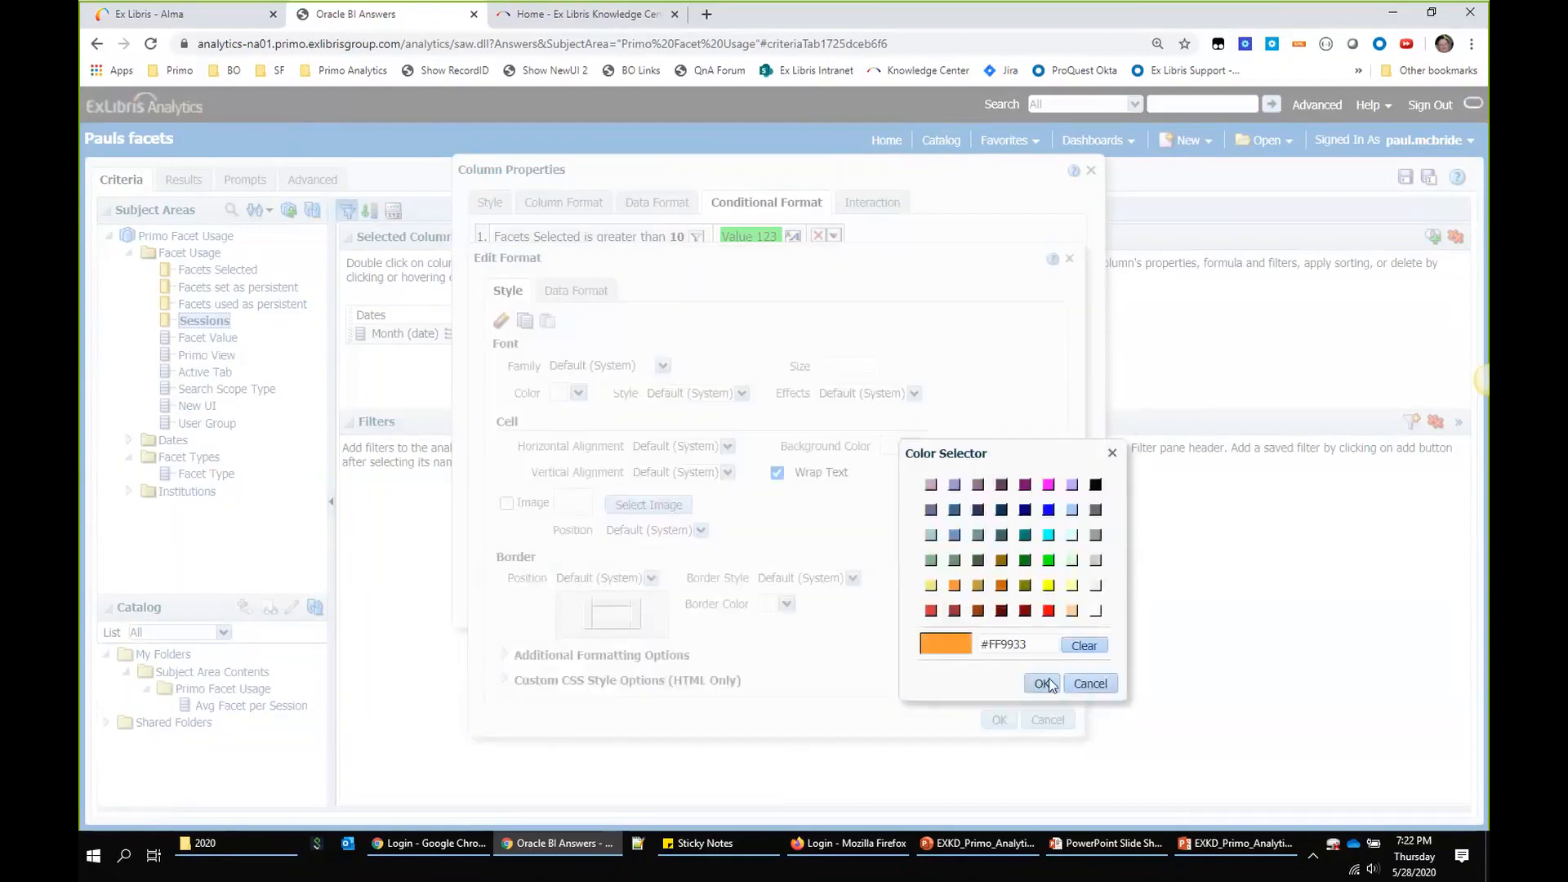
left_click(1048, 678)
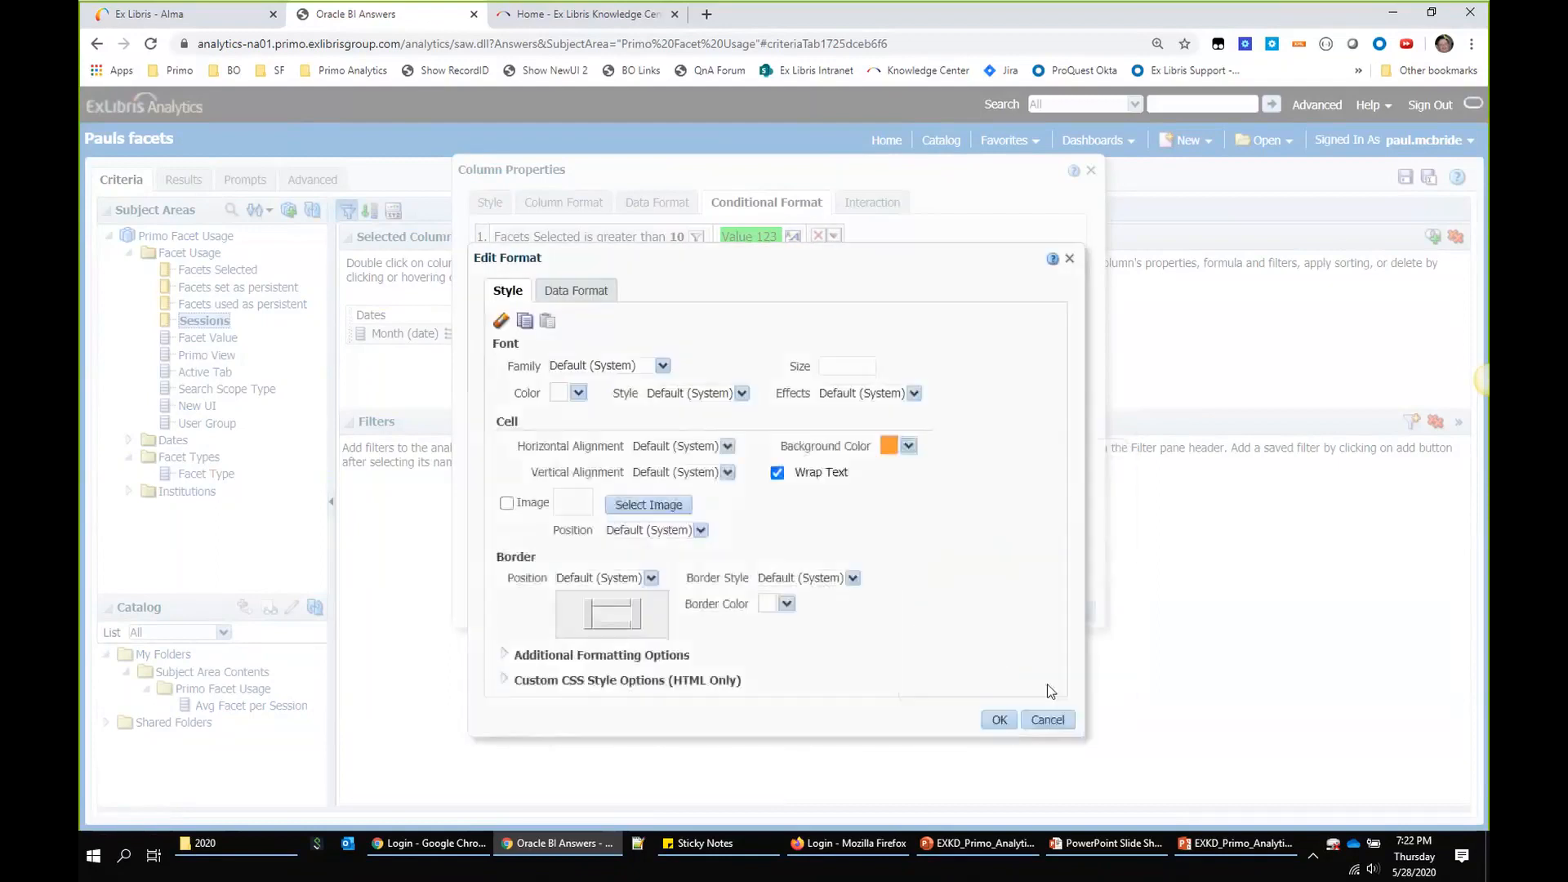
left_click(998, 720)
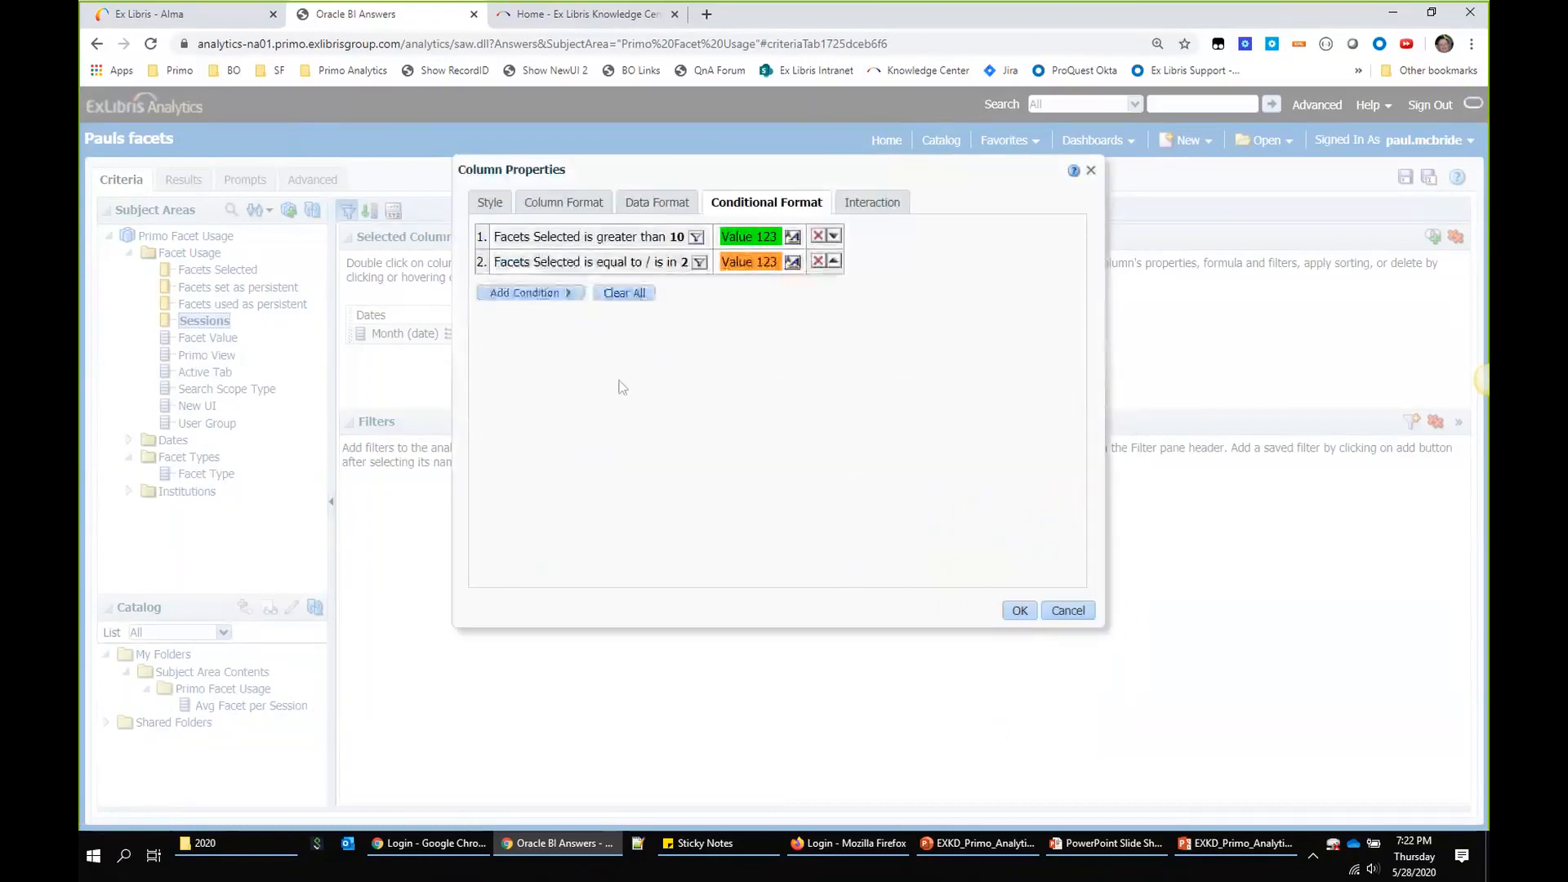
left_click(1017, 611)
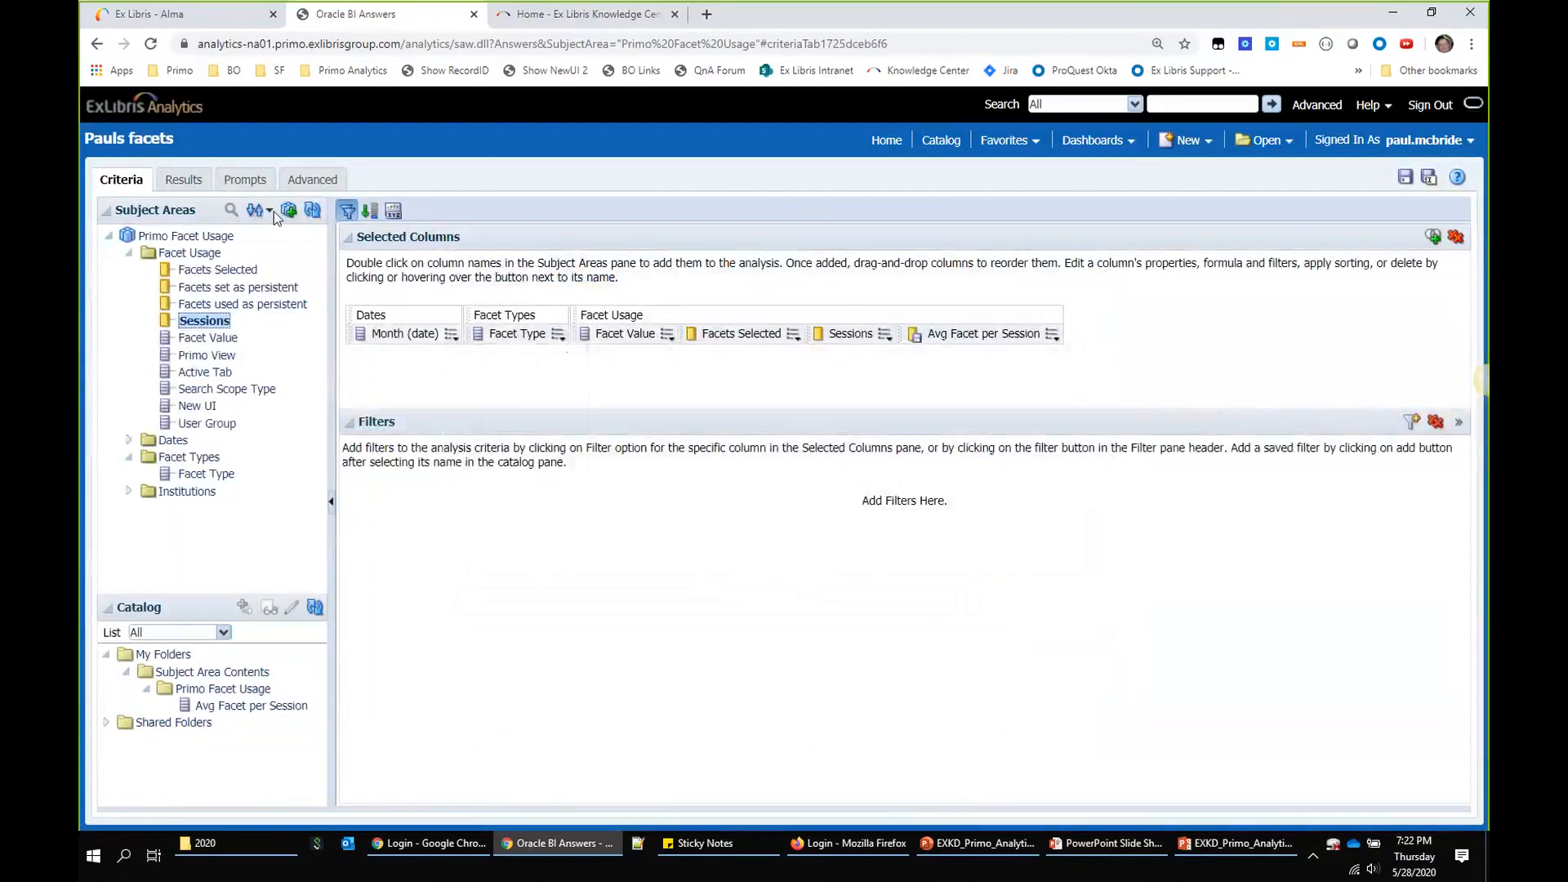
Step: Display the analysis results and examine the conditional colouring across the Facet Value and Facets Selected columns
left_click(184, 181)
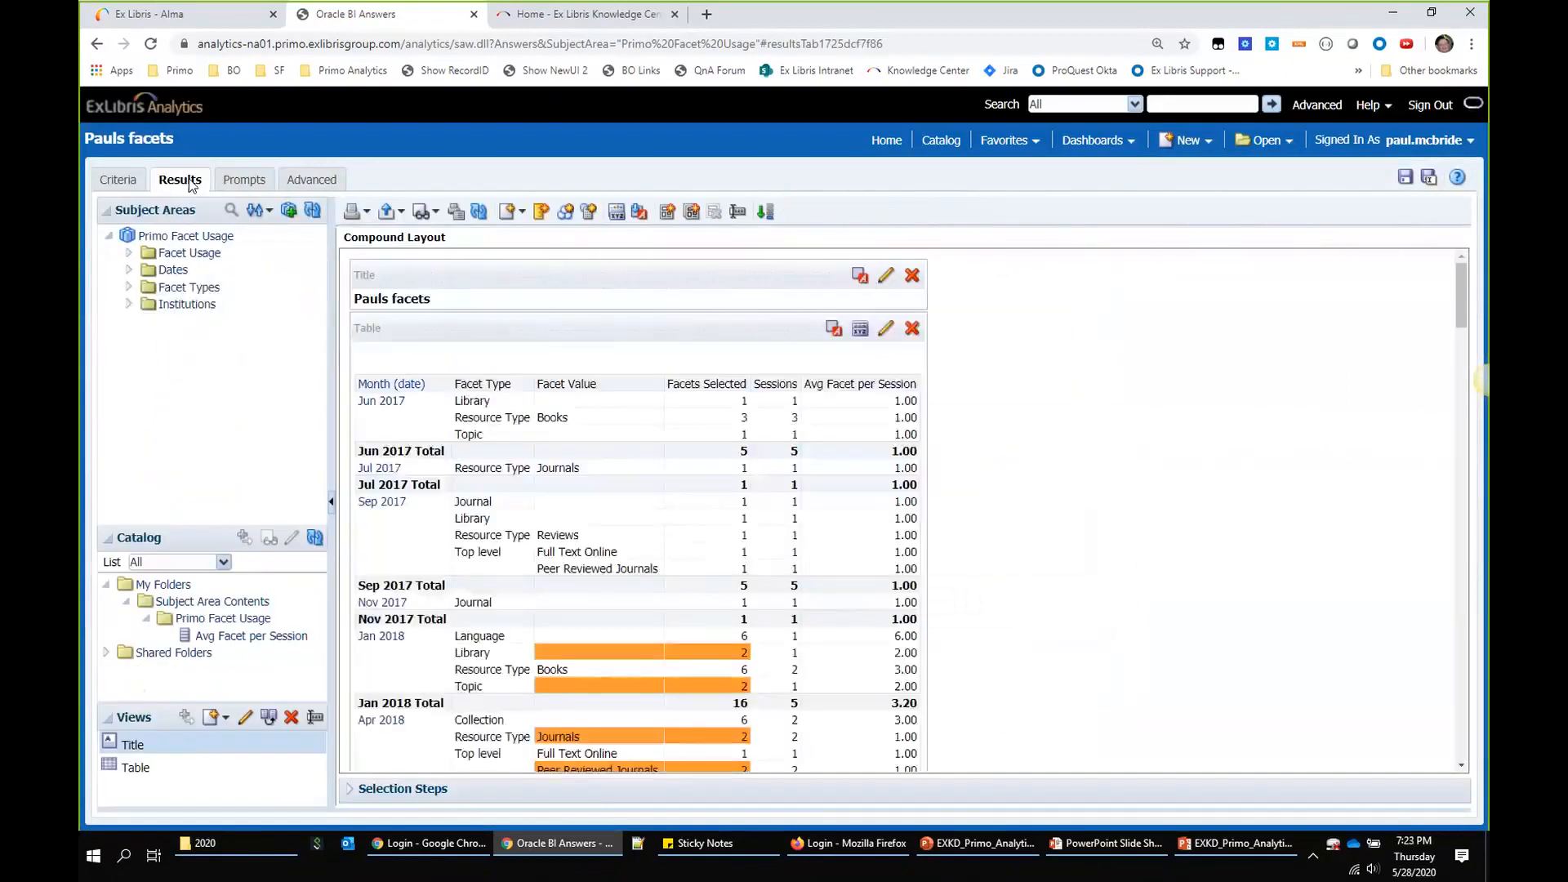
scroll(808, 443, "down", 6)
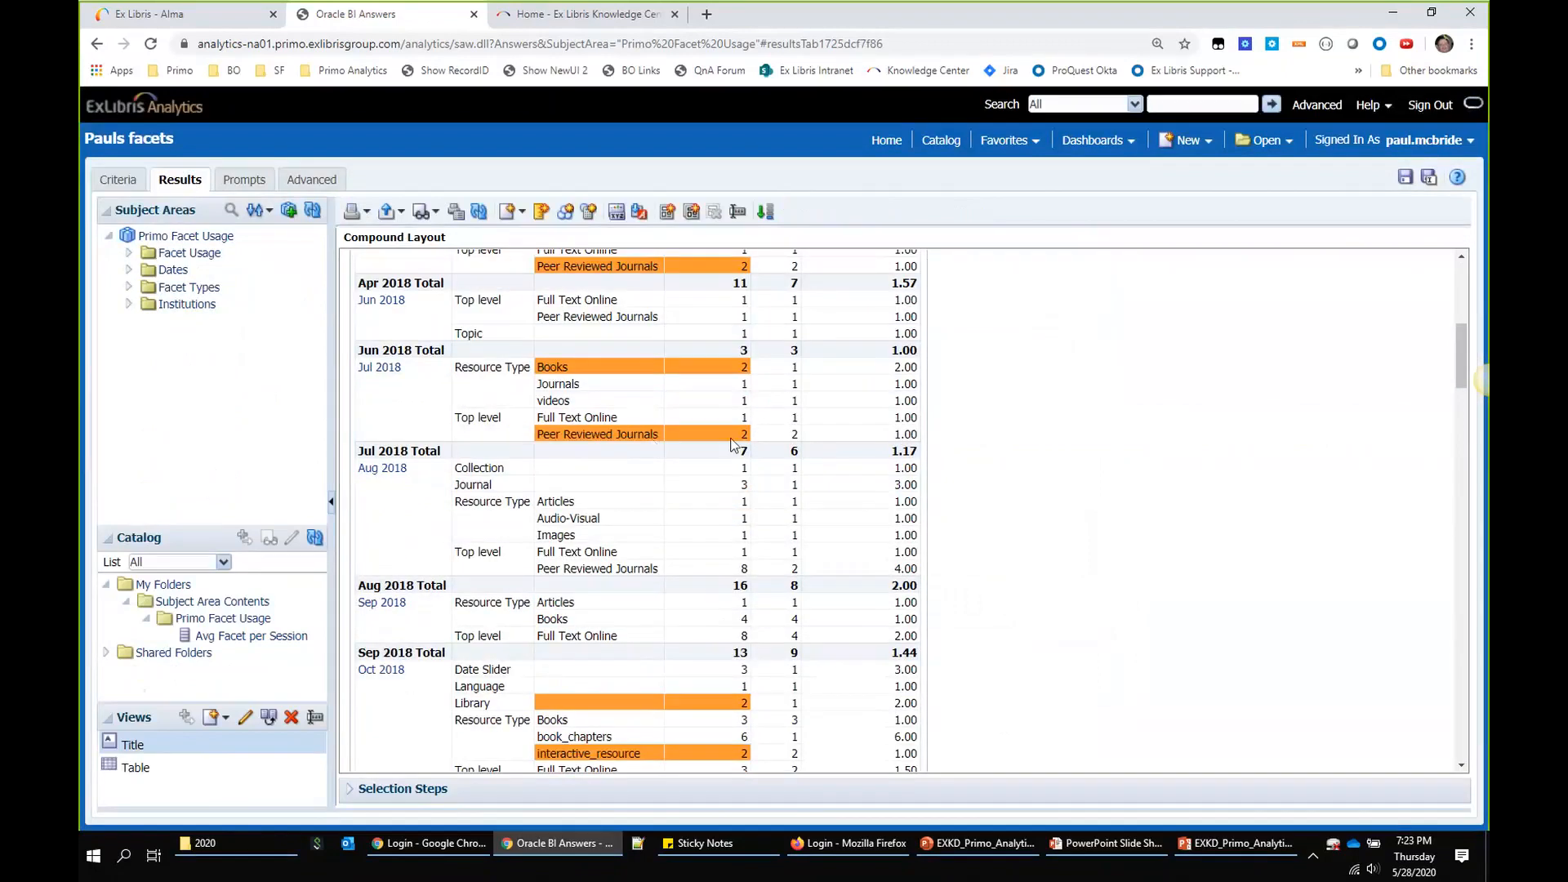
scroll(683, 482, "down", 3)
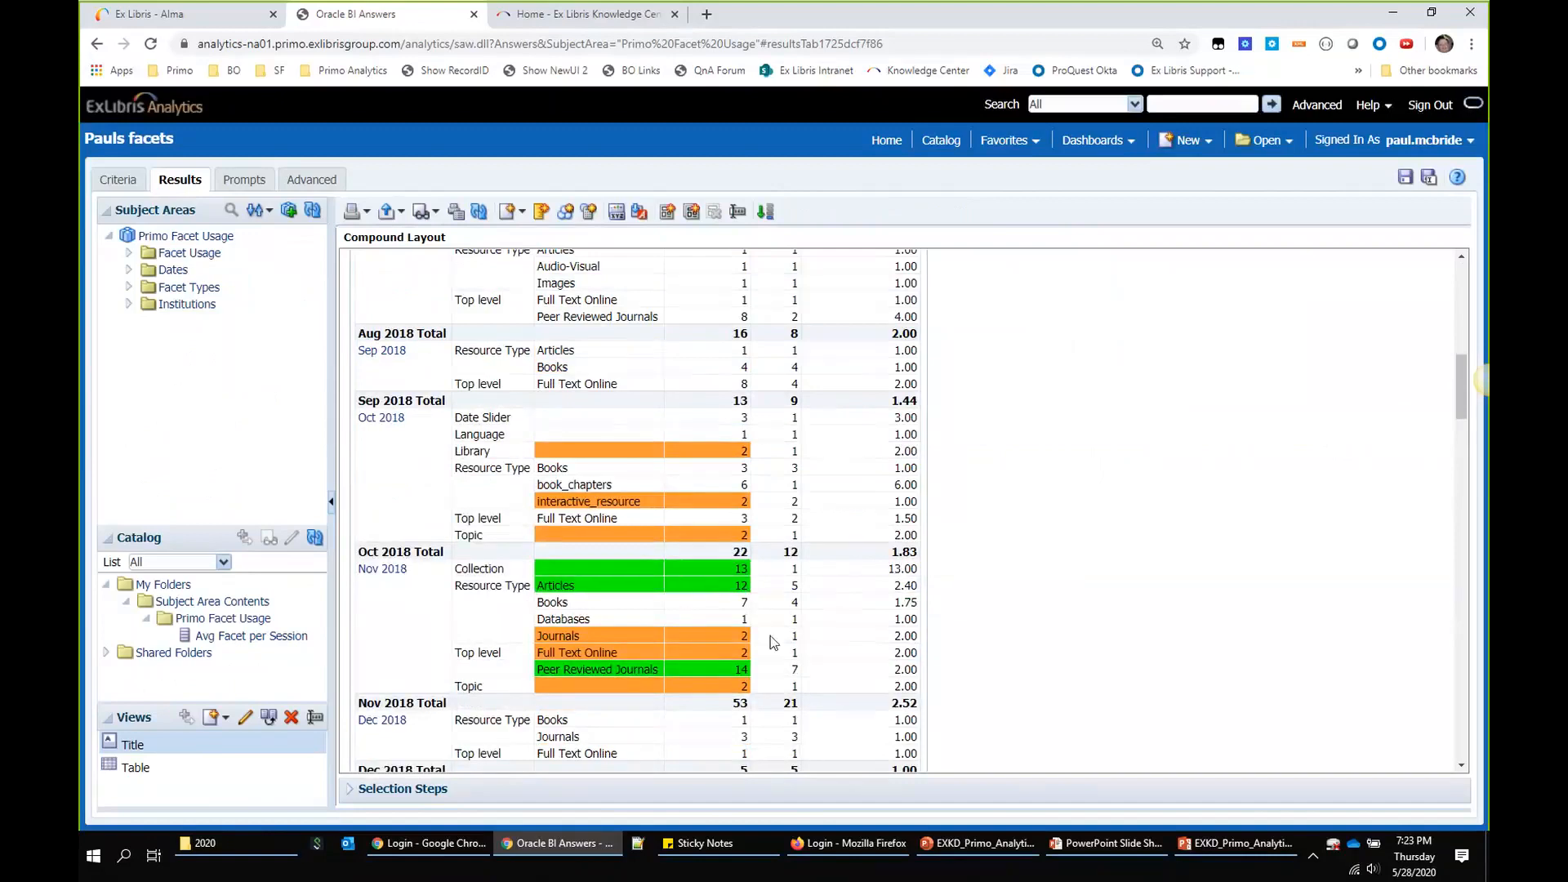
scroll(770, 635, "down", 10)
scroll(714, 591, "down", 5)
scroll(709, 591, "up", 6)
scroll(709, 596, "up", 12)
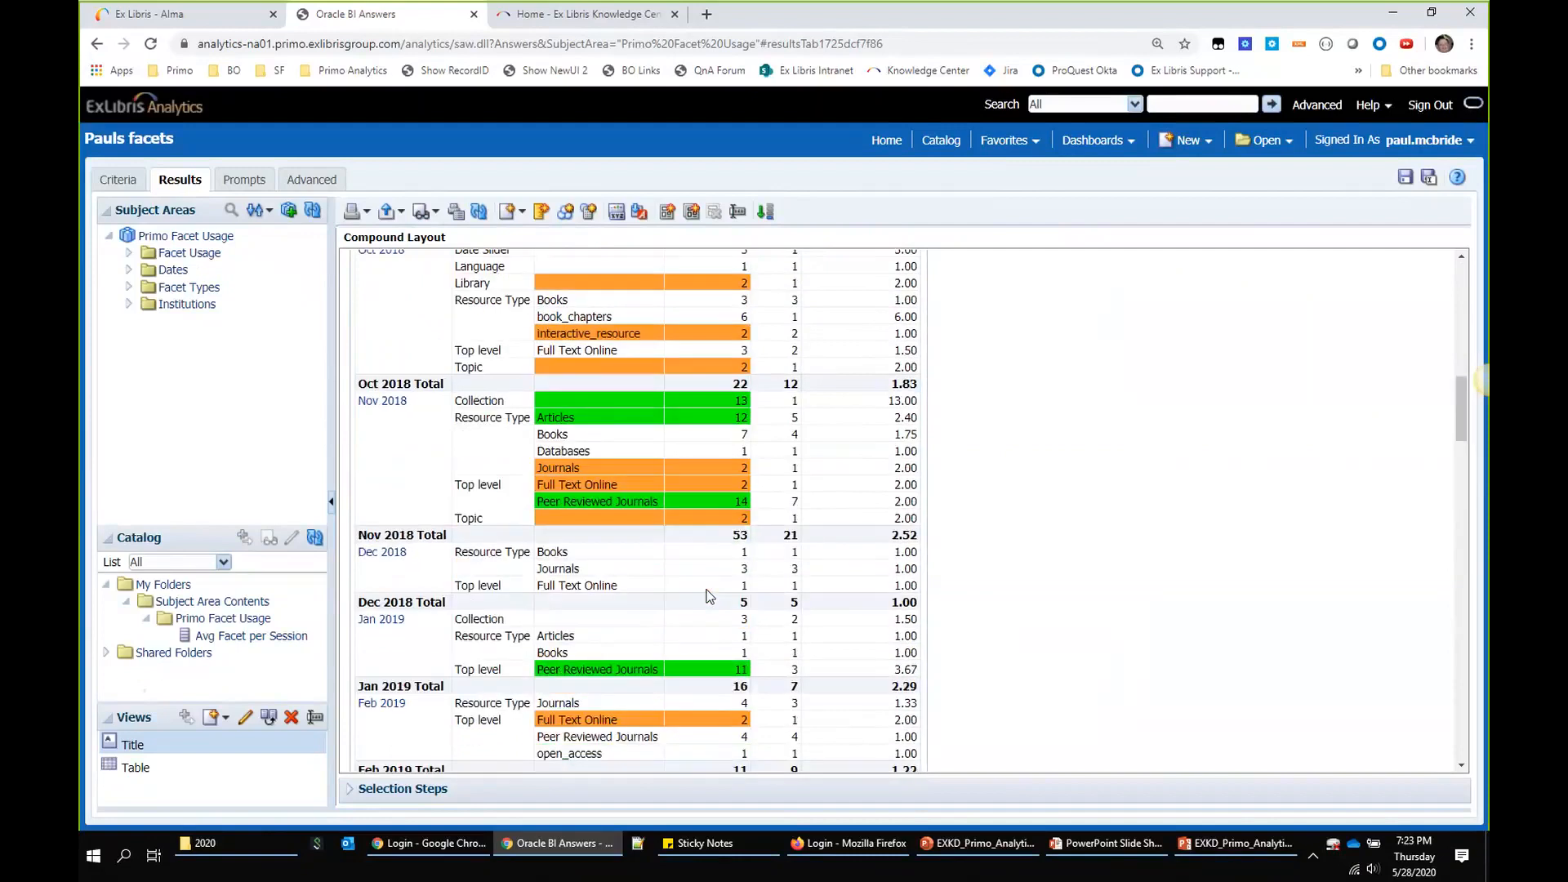
scroll(709, 593, "up", 6)
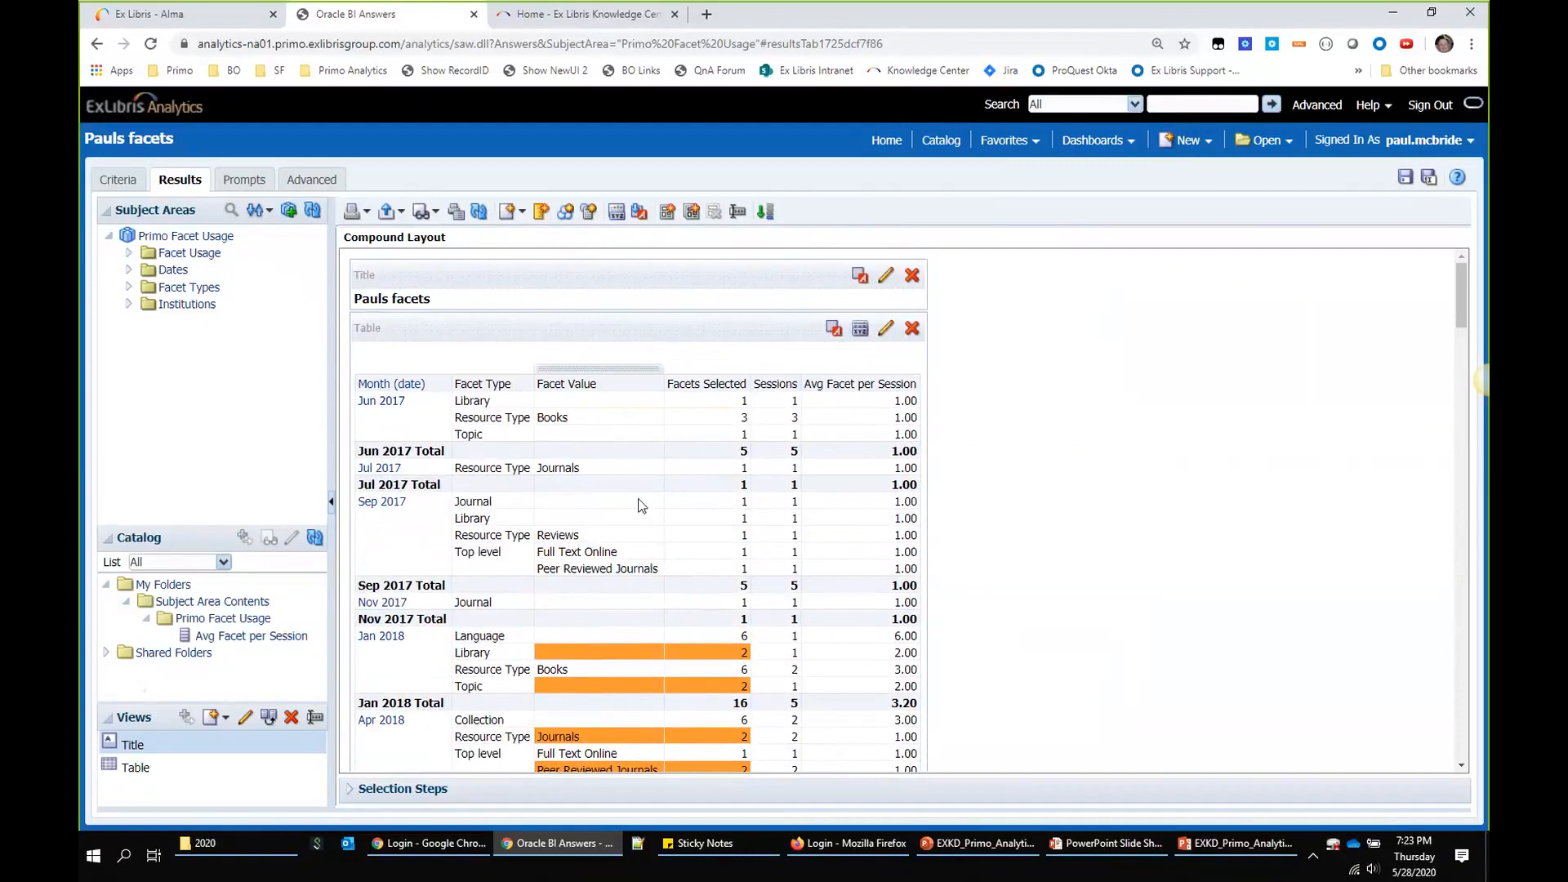
scroll(618, 604, "down", 1)
scroll(620, 594, "up", 1)
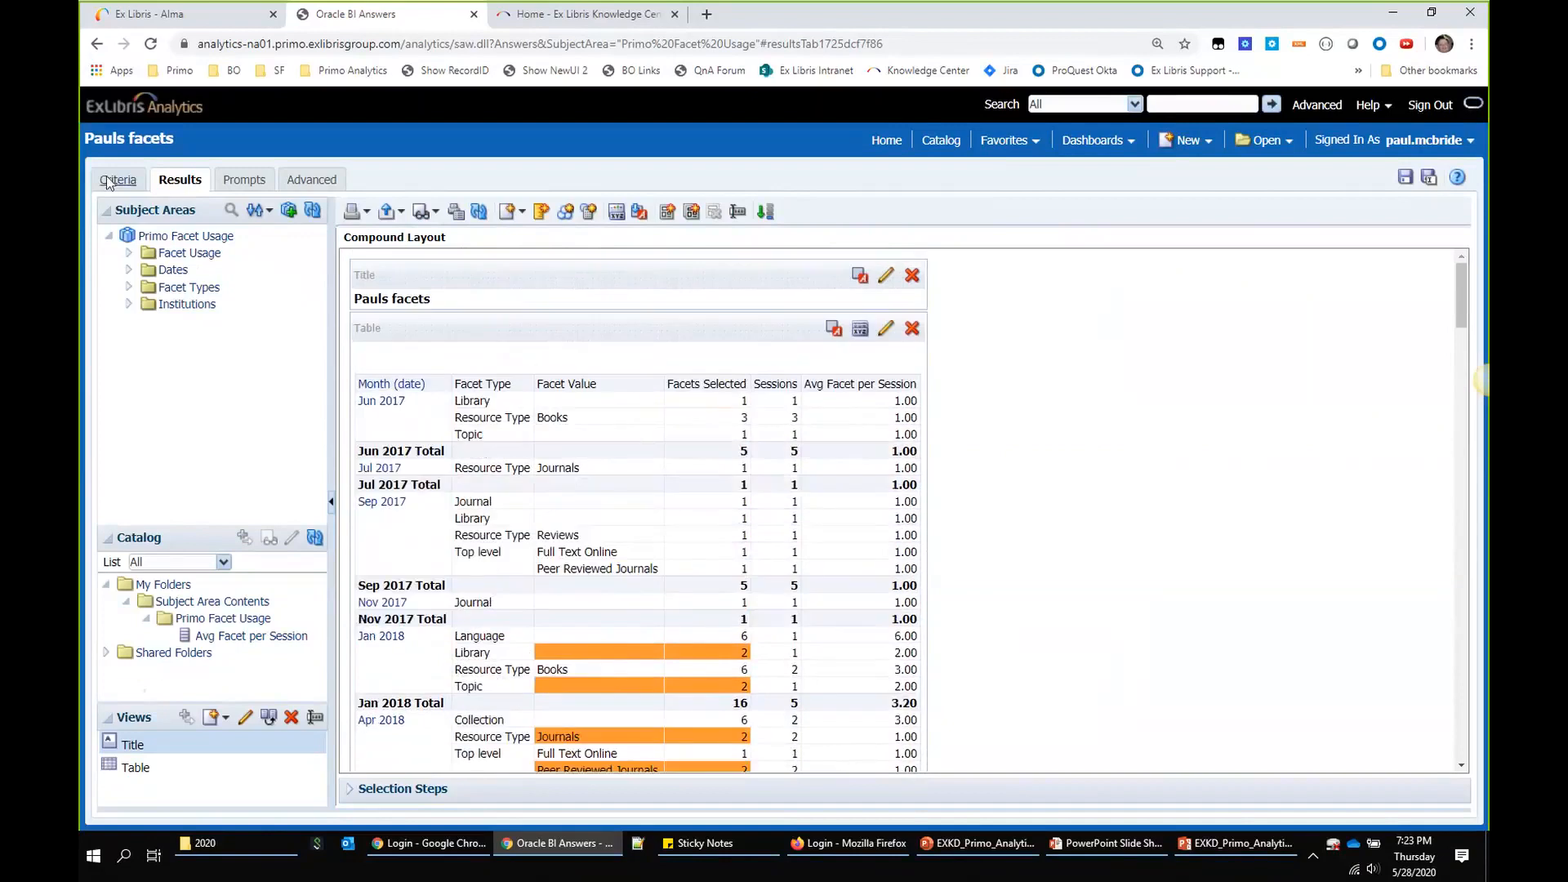
Step: Add a criteria filter so that Month (date) is greater than or equal to 01/01/2020
left_click(114, 180)
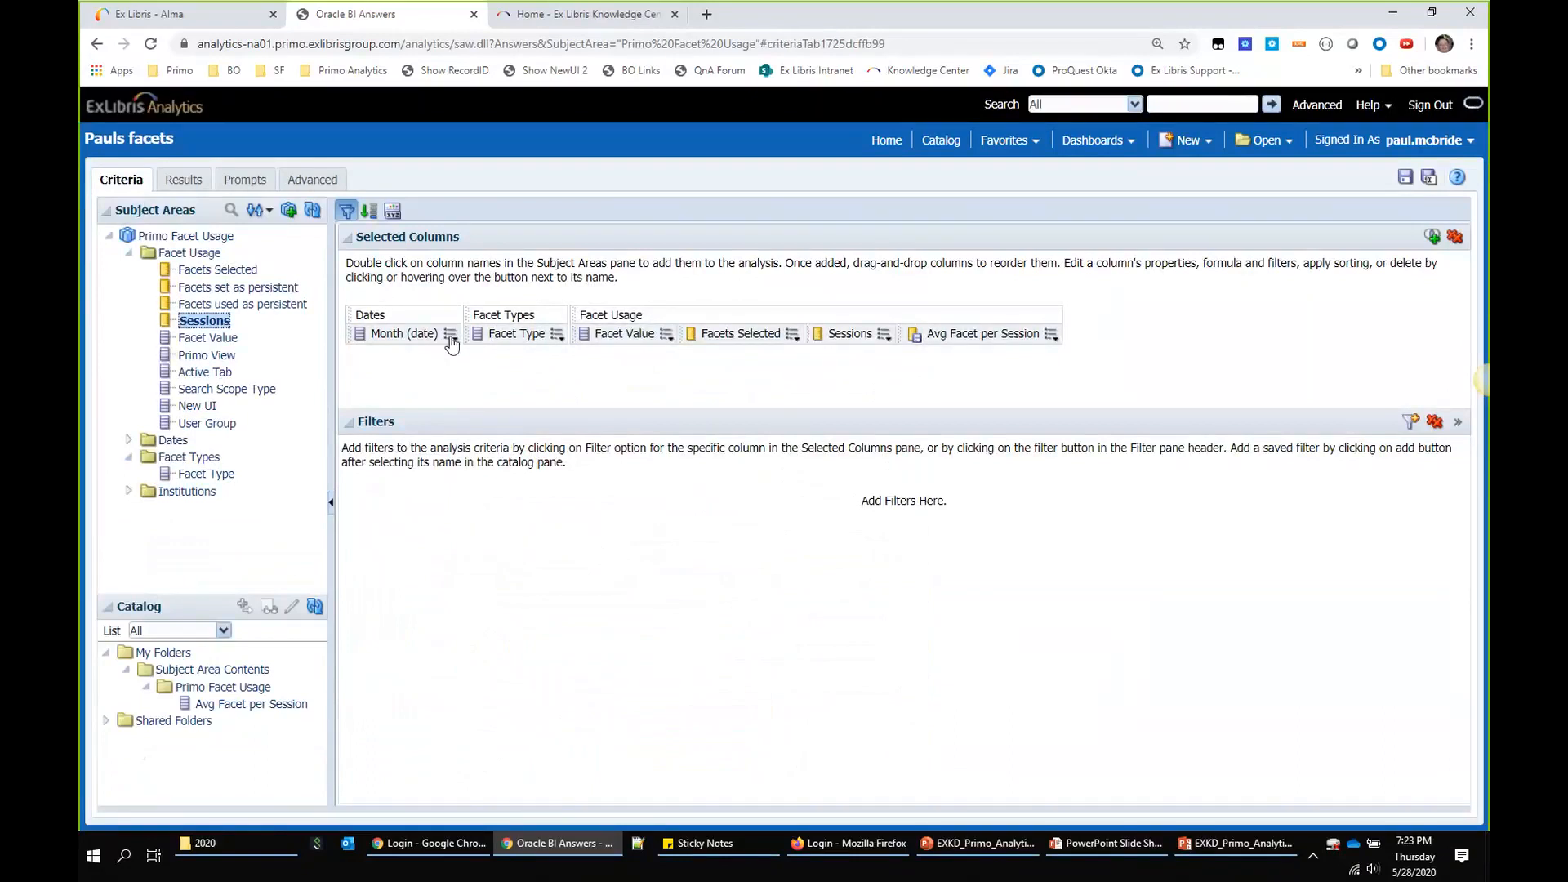
mouse_move(451, 337)
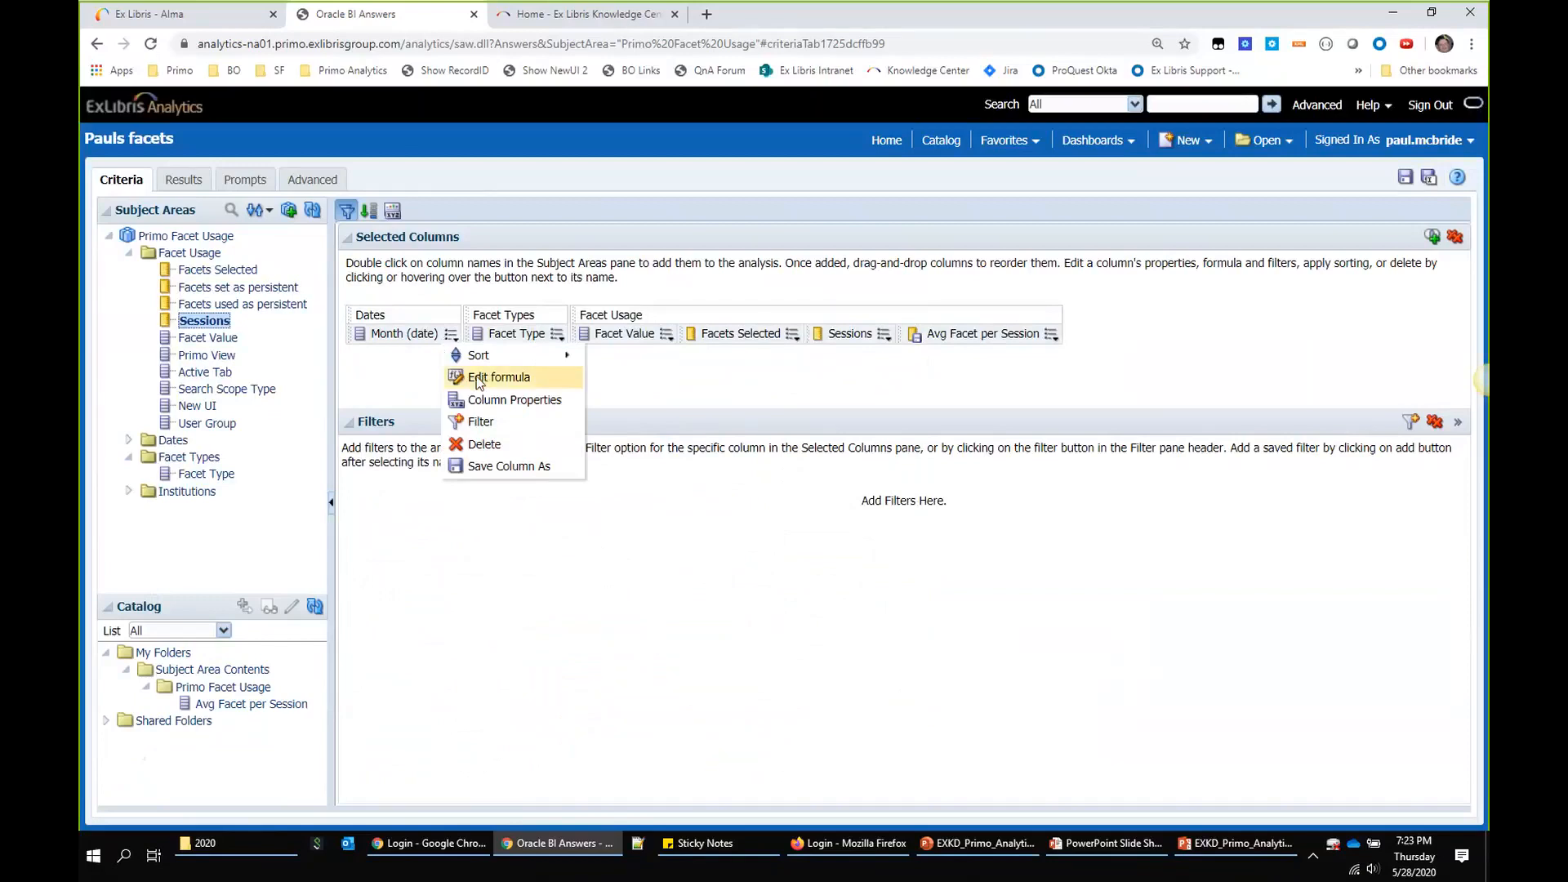
left_click(481, 421)
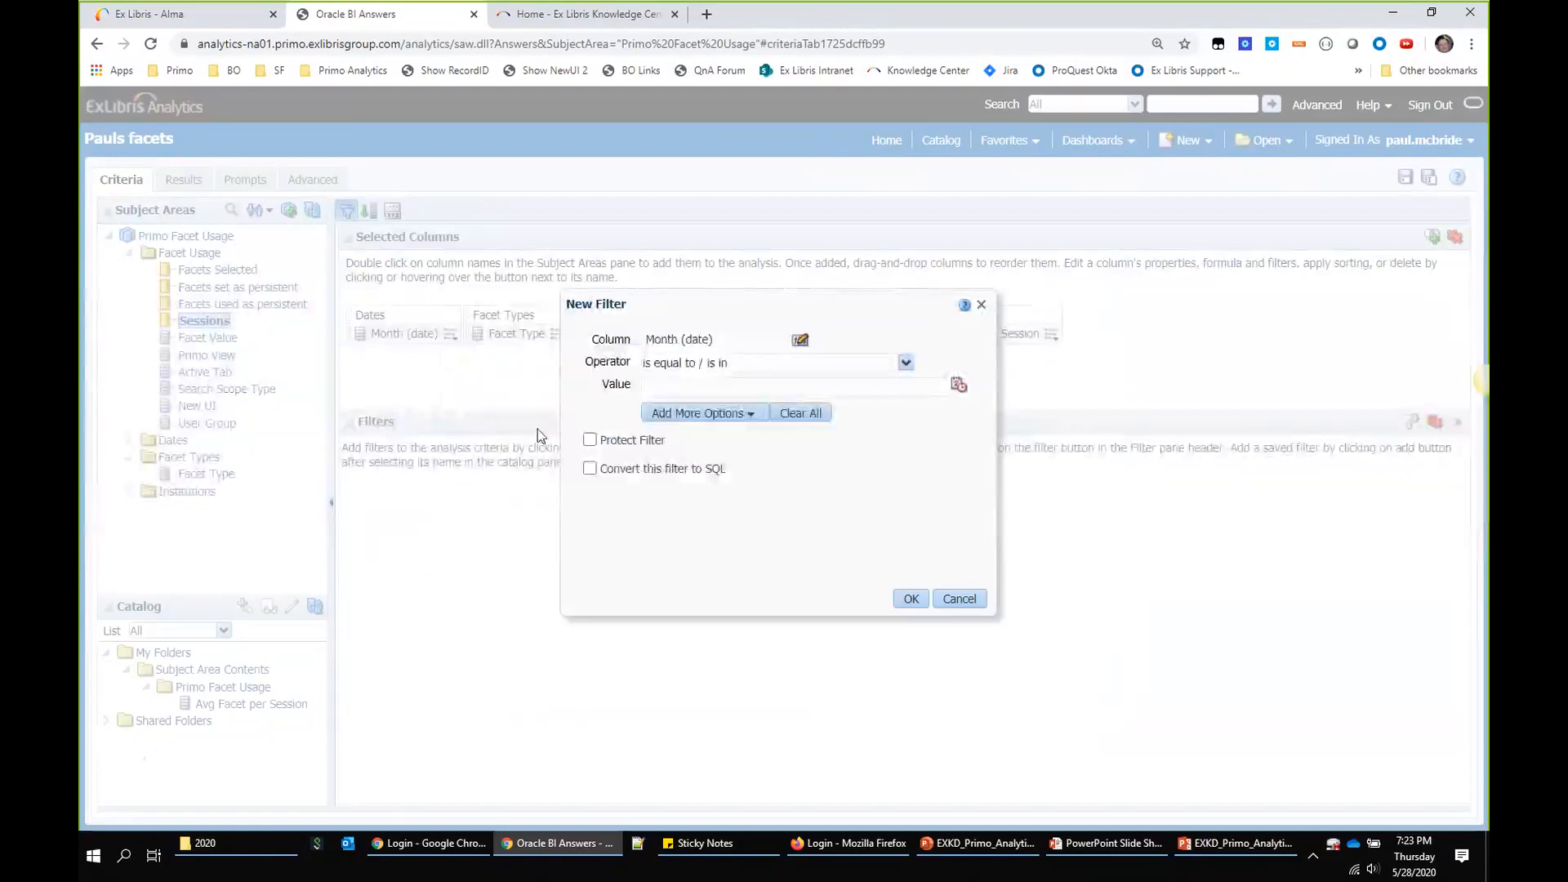
left_click(904, 363)
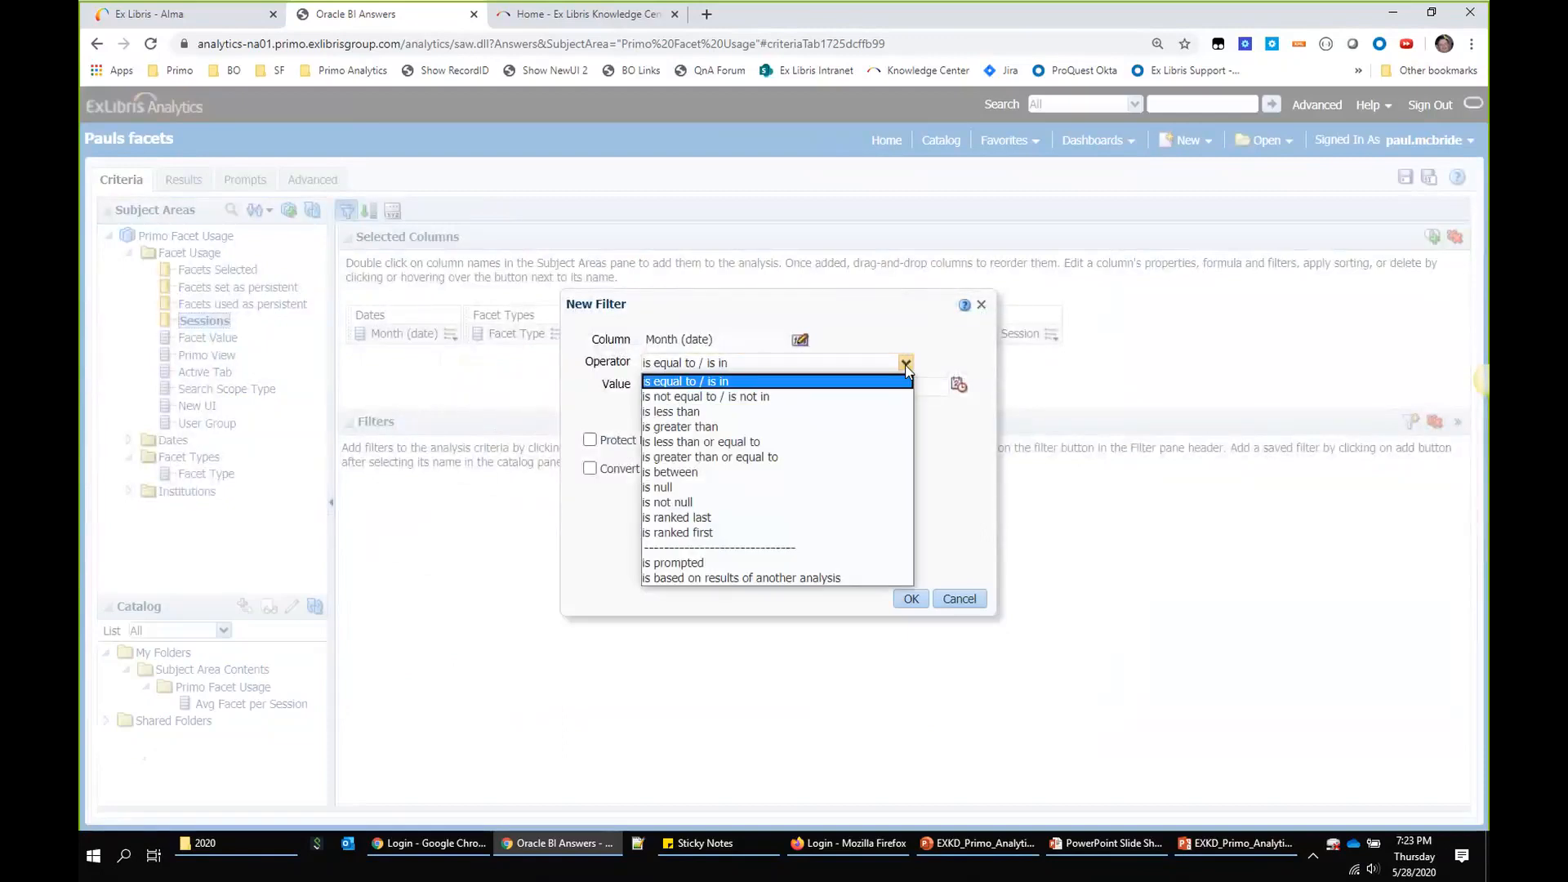
left_click(684, 459)
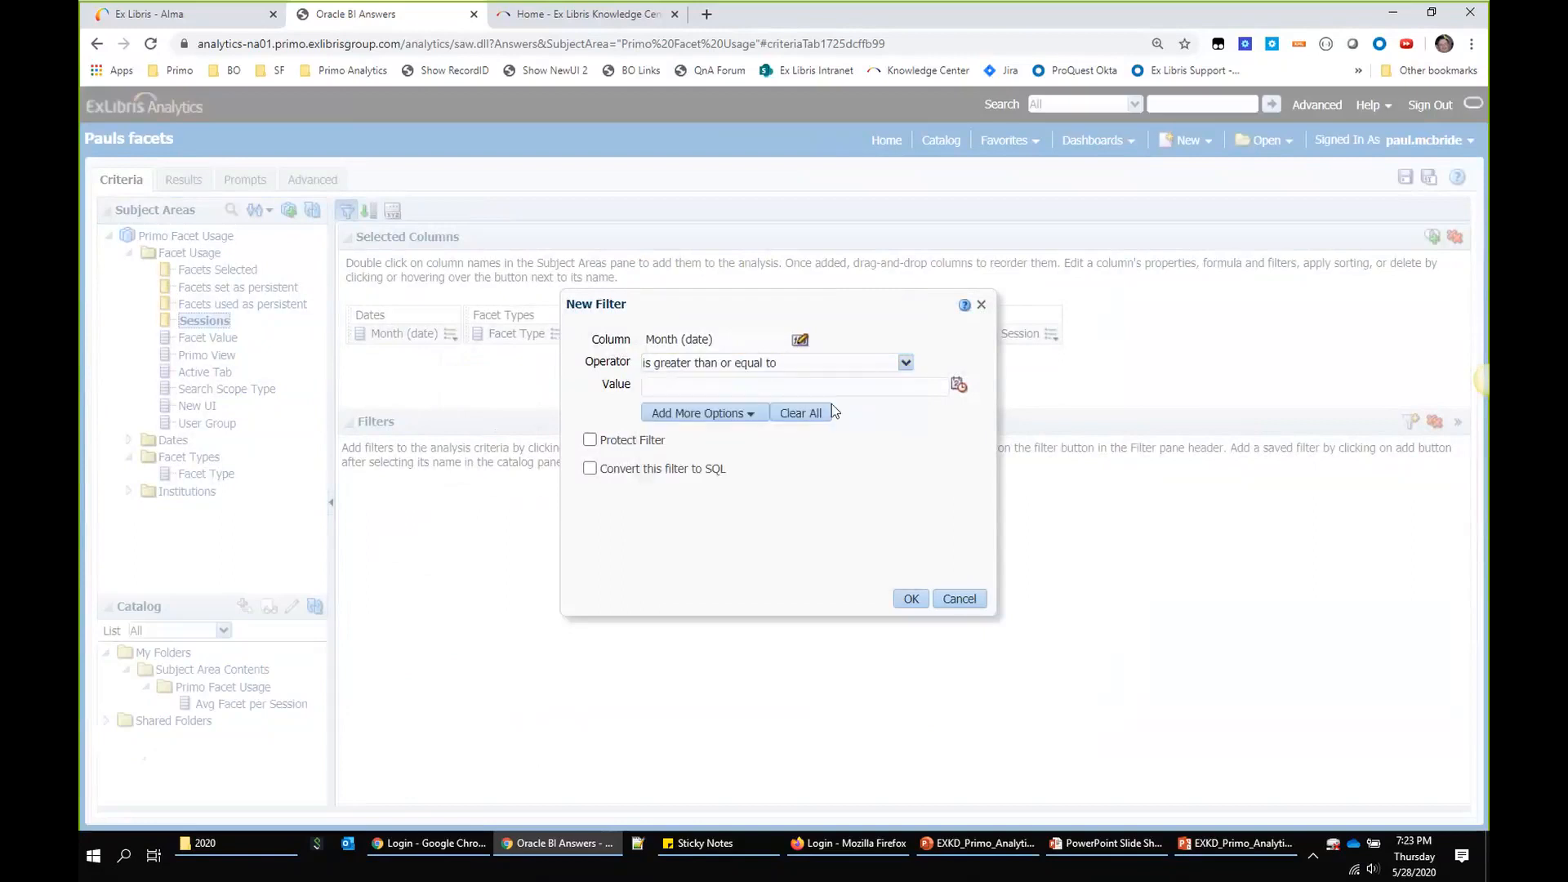
left_click(958, 385)
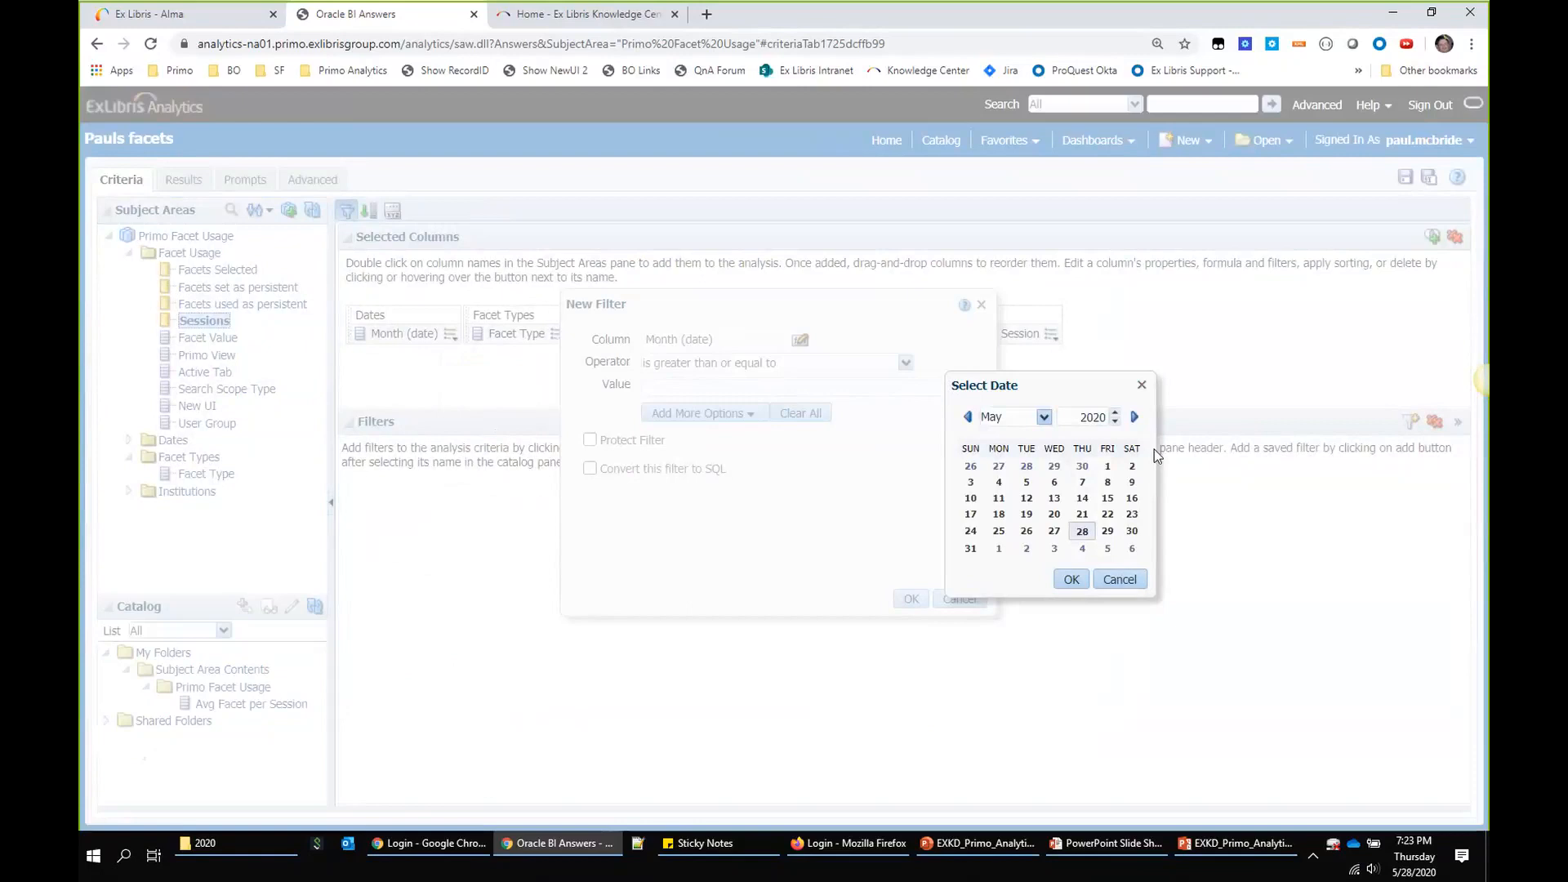
left_click(1044, 416)
left_click(1004, 434)
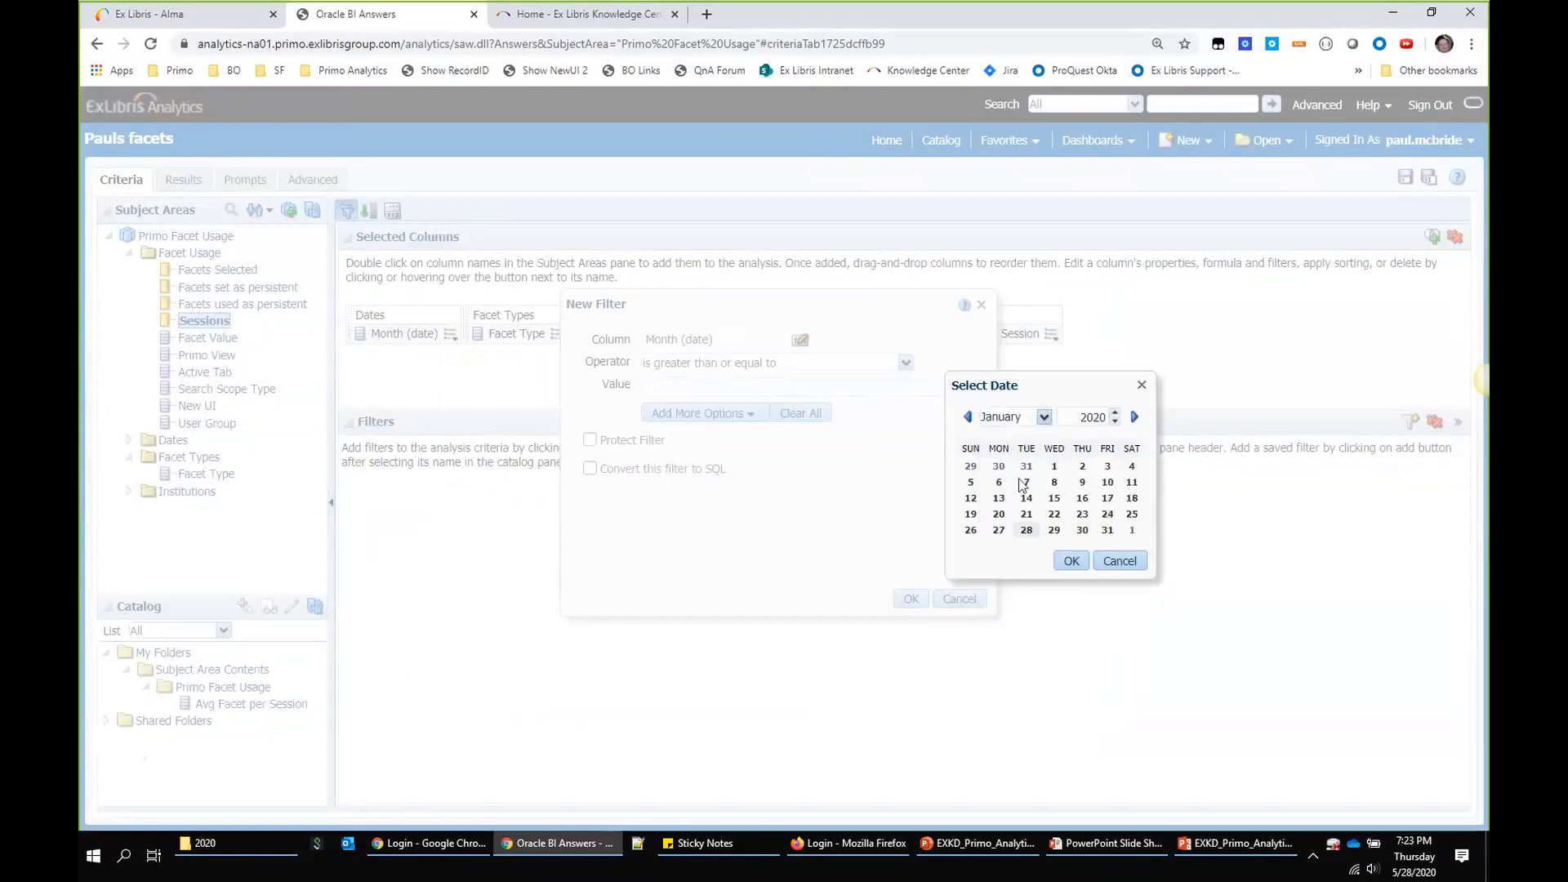
left_click(1053, 465)
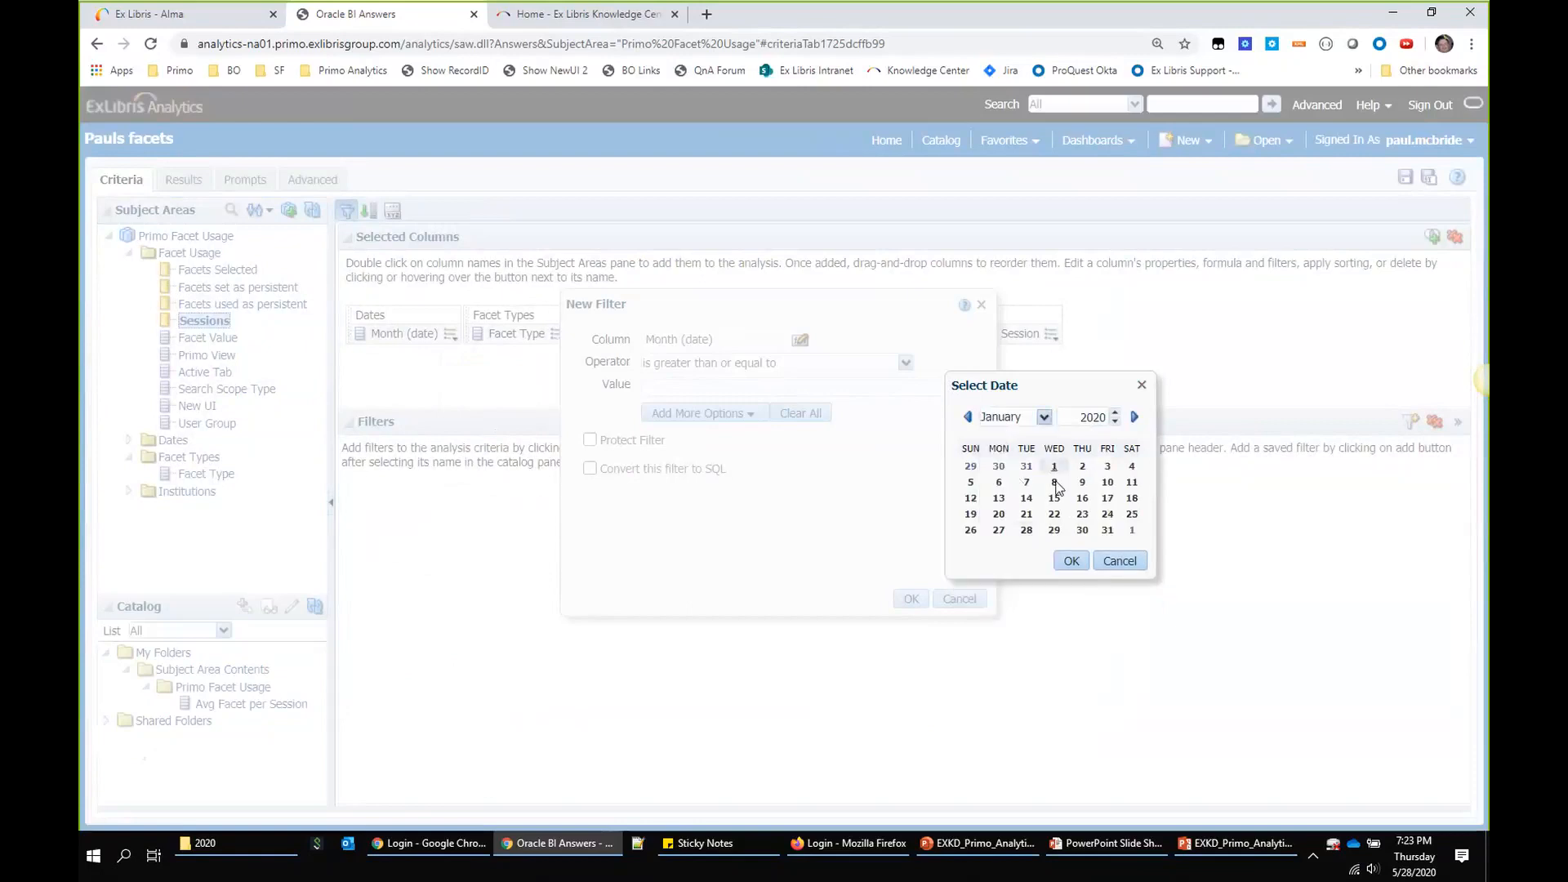
left_click(1071, 561)
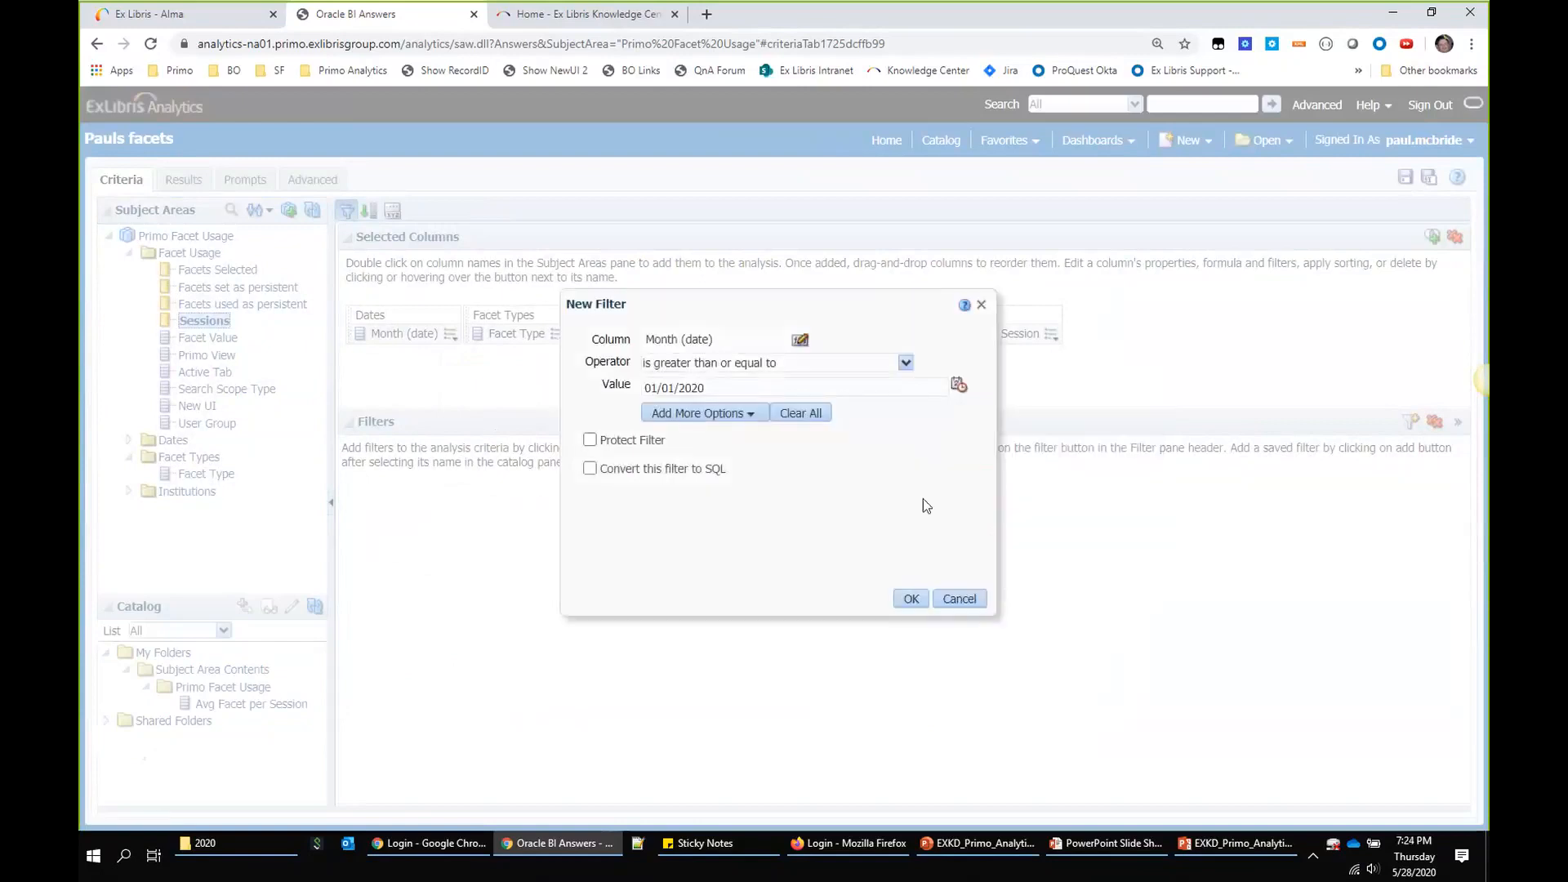
left_click(911, 599)
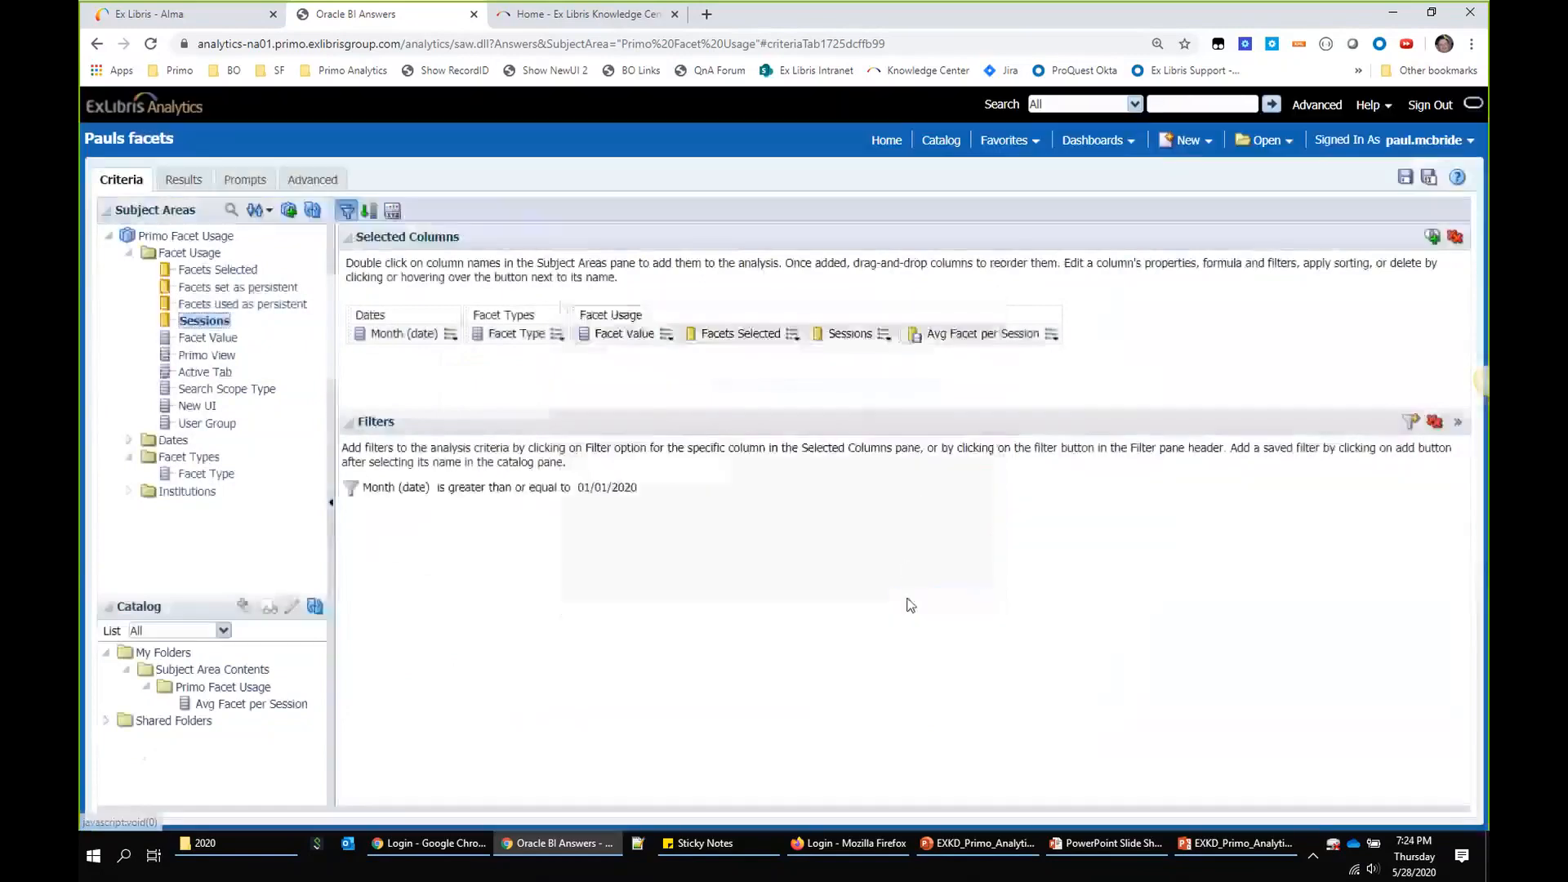
Step: Add a second criteria filter limiting Facet Type to Resource Type
left_click(556, 337)
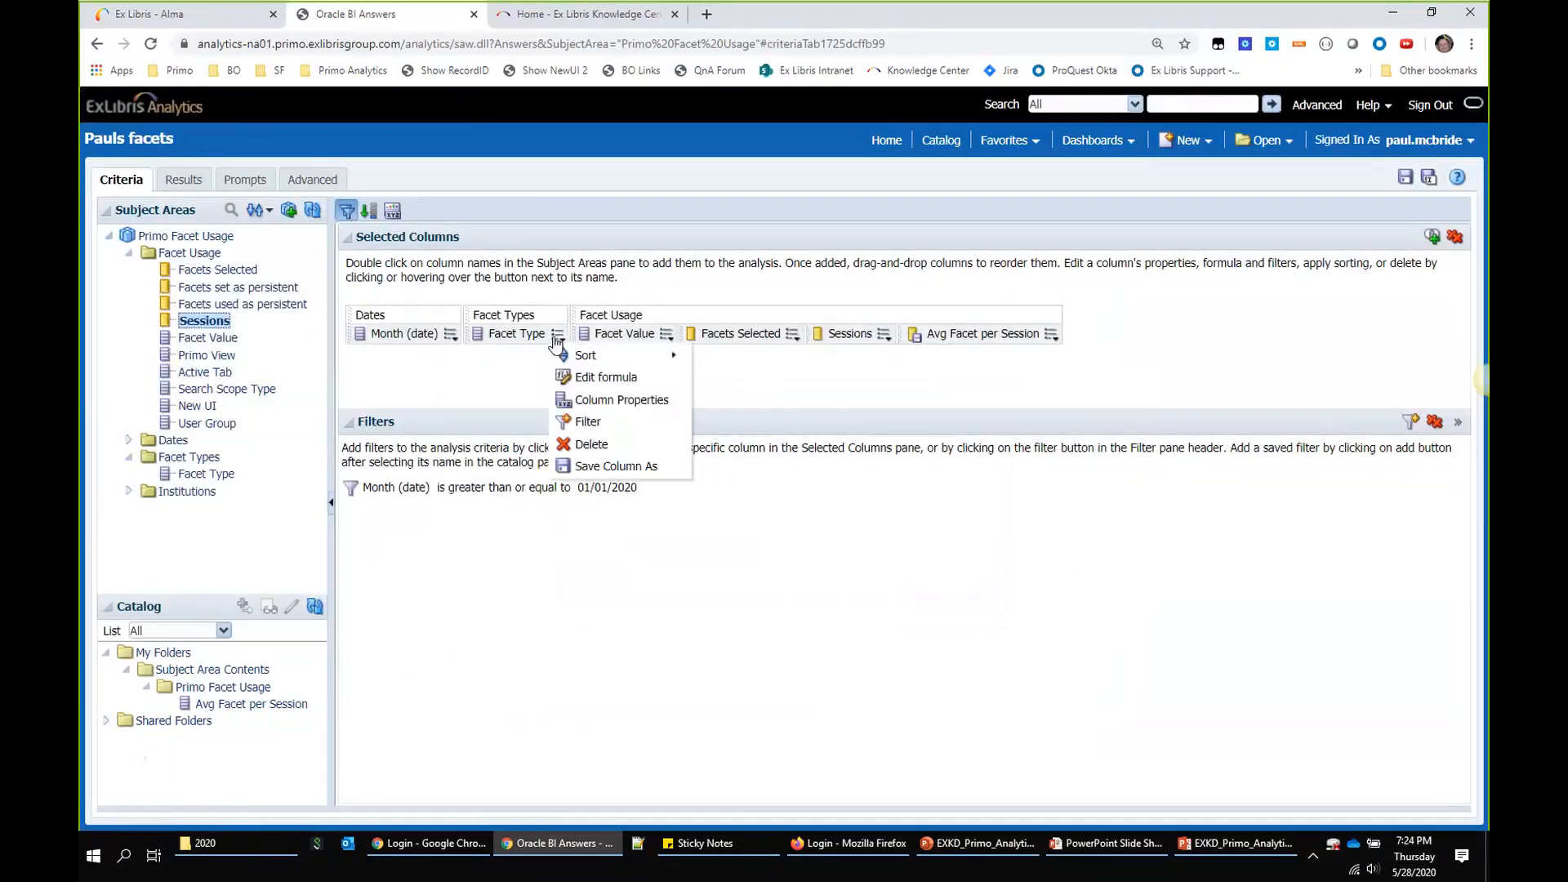
left_click(592, 422)
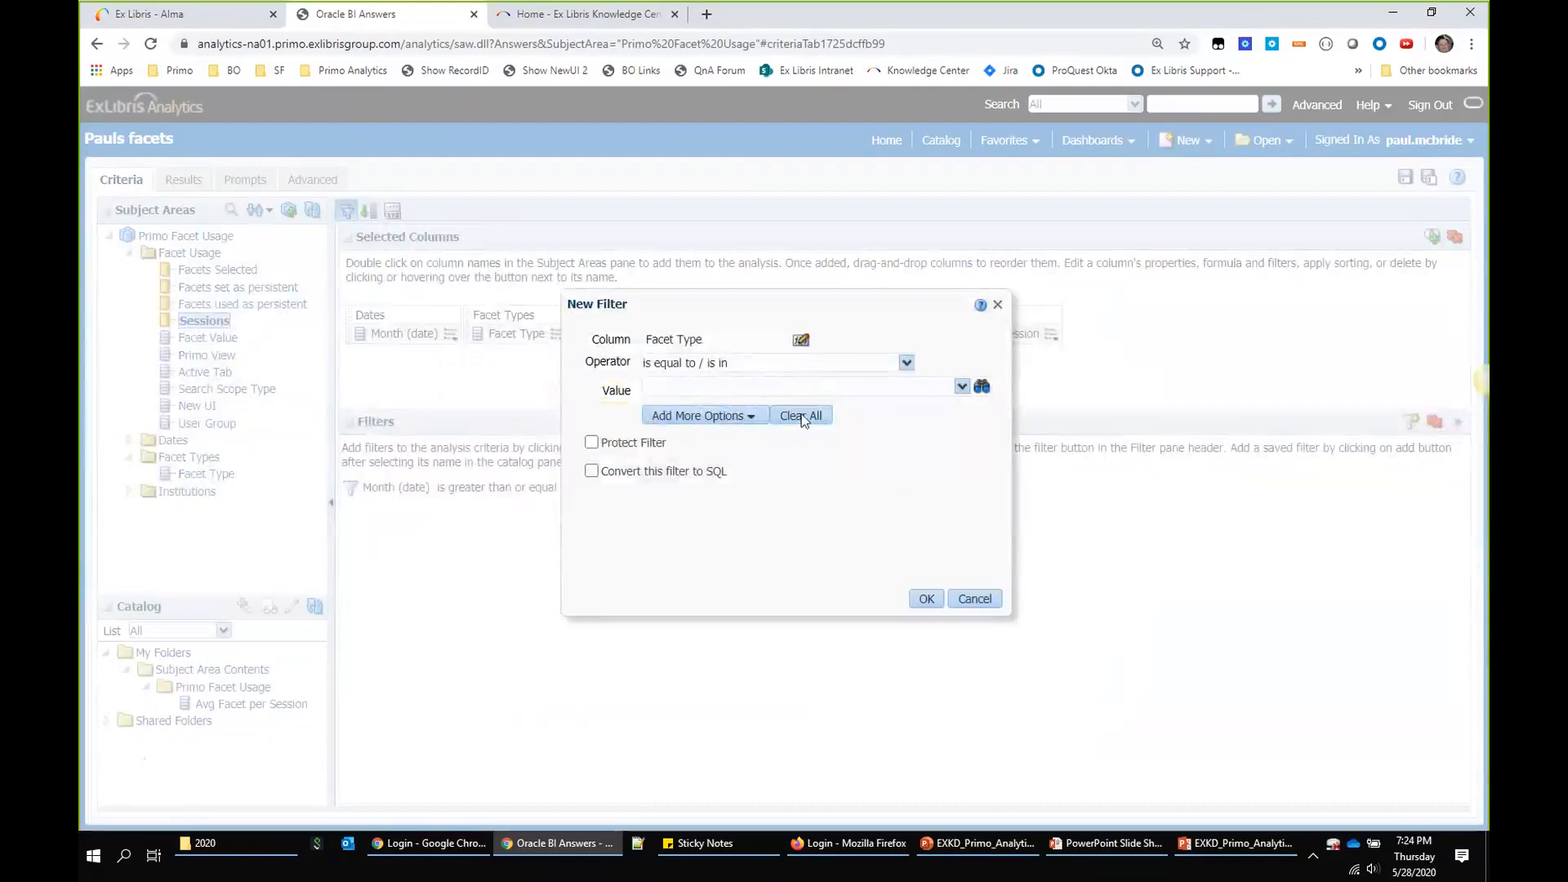
left_click(896, 388)
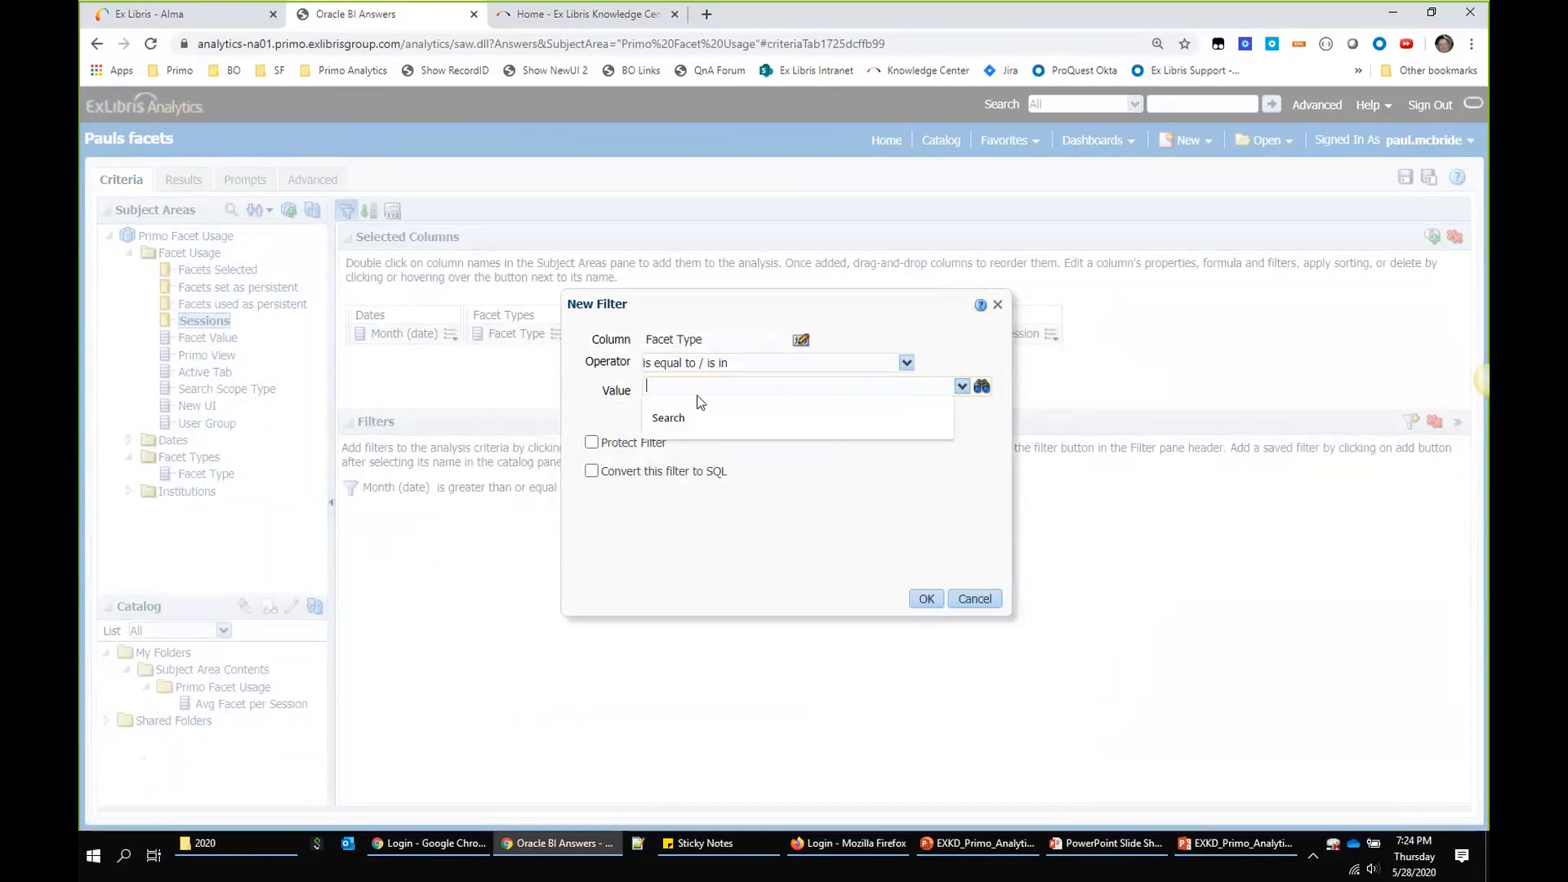
left_click(961, 387)
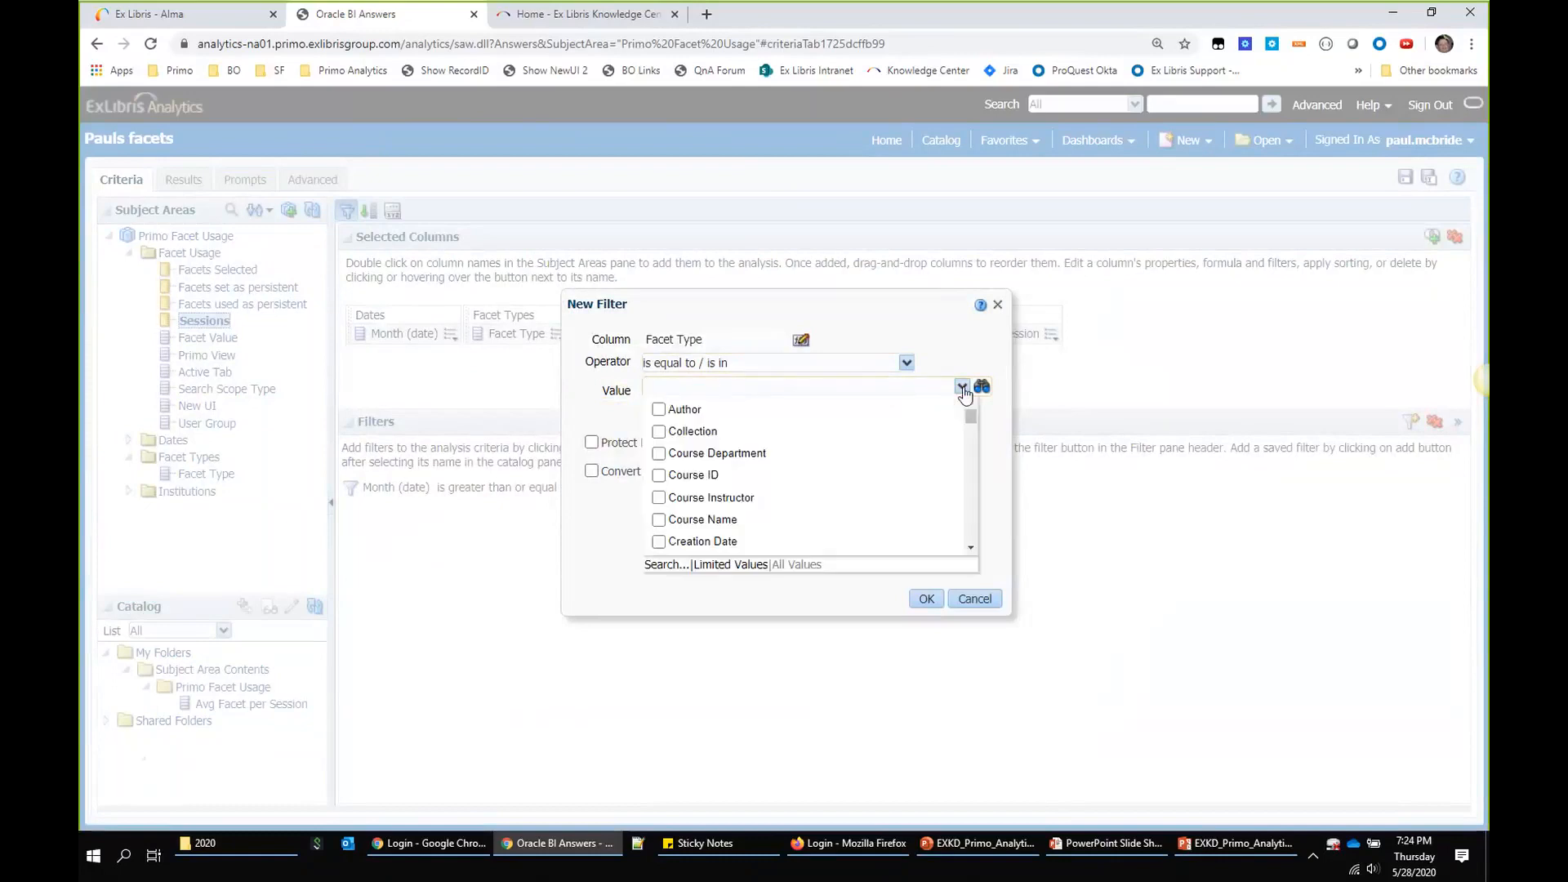
left_click_drag(973, 419, 979, 546)
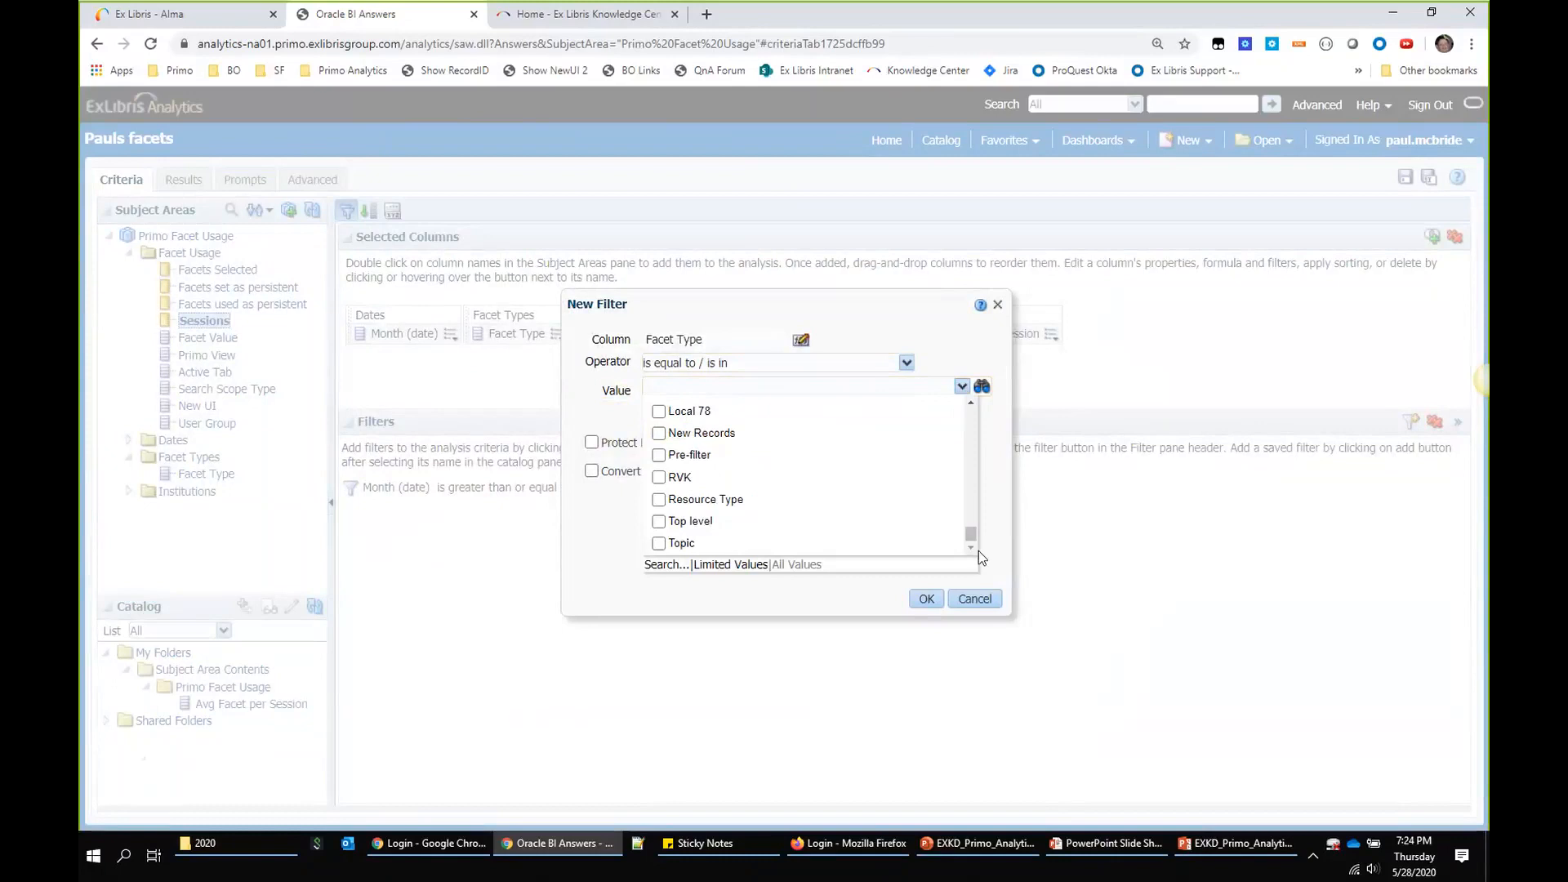
left_click(659, 499)
left_click(926, 599)
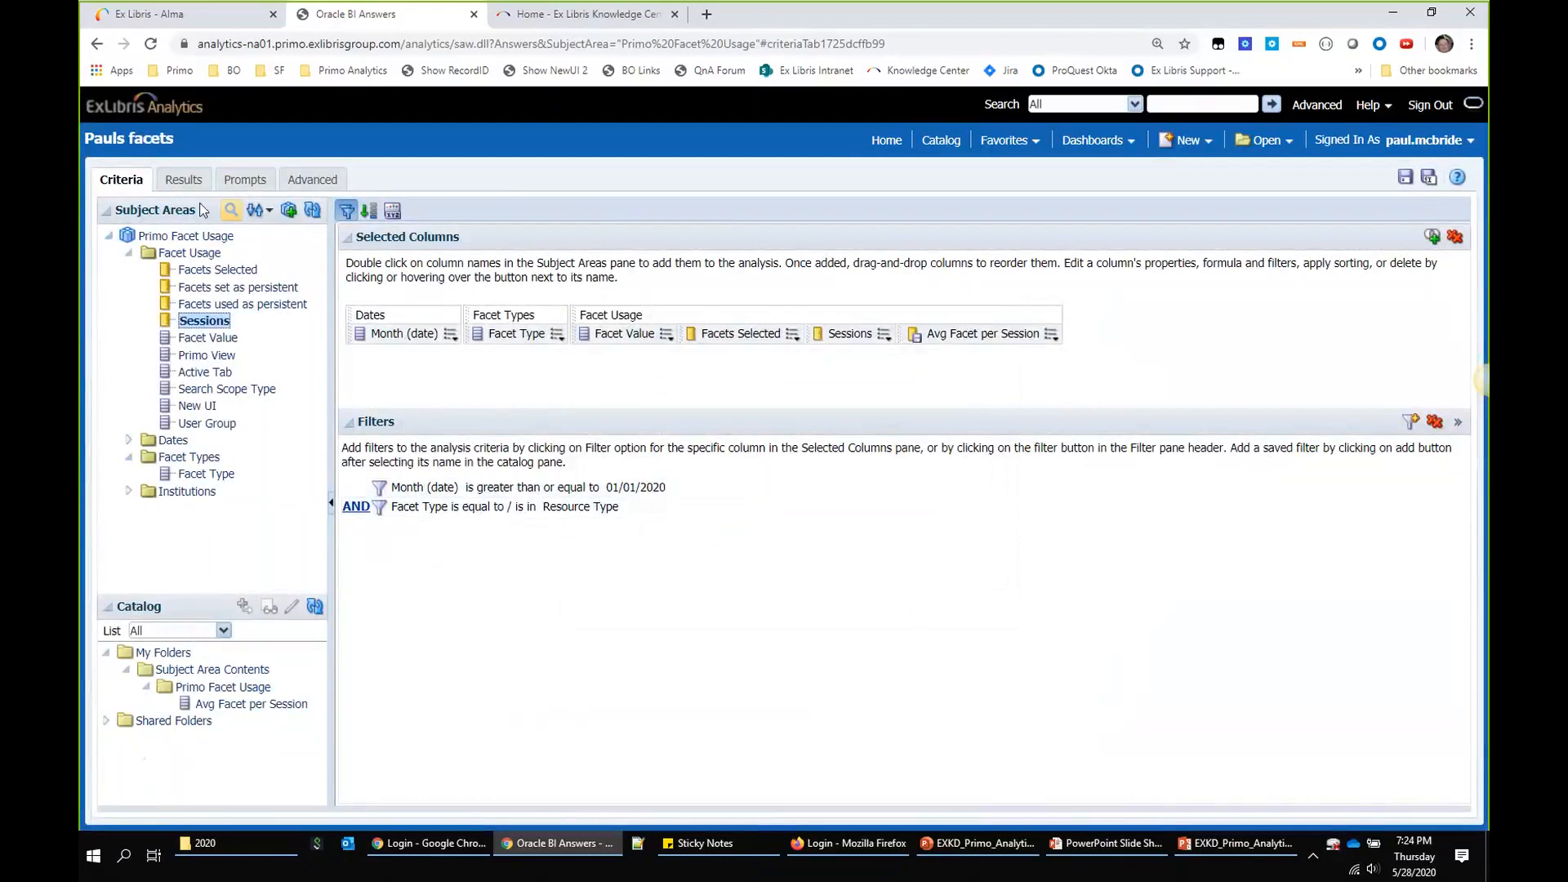
Step: Display the filtered analysis results and save the analysis
left_click(182, 181)
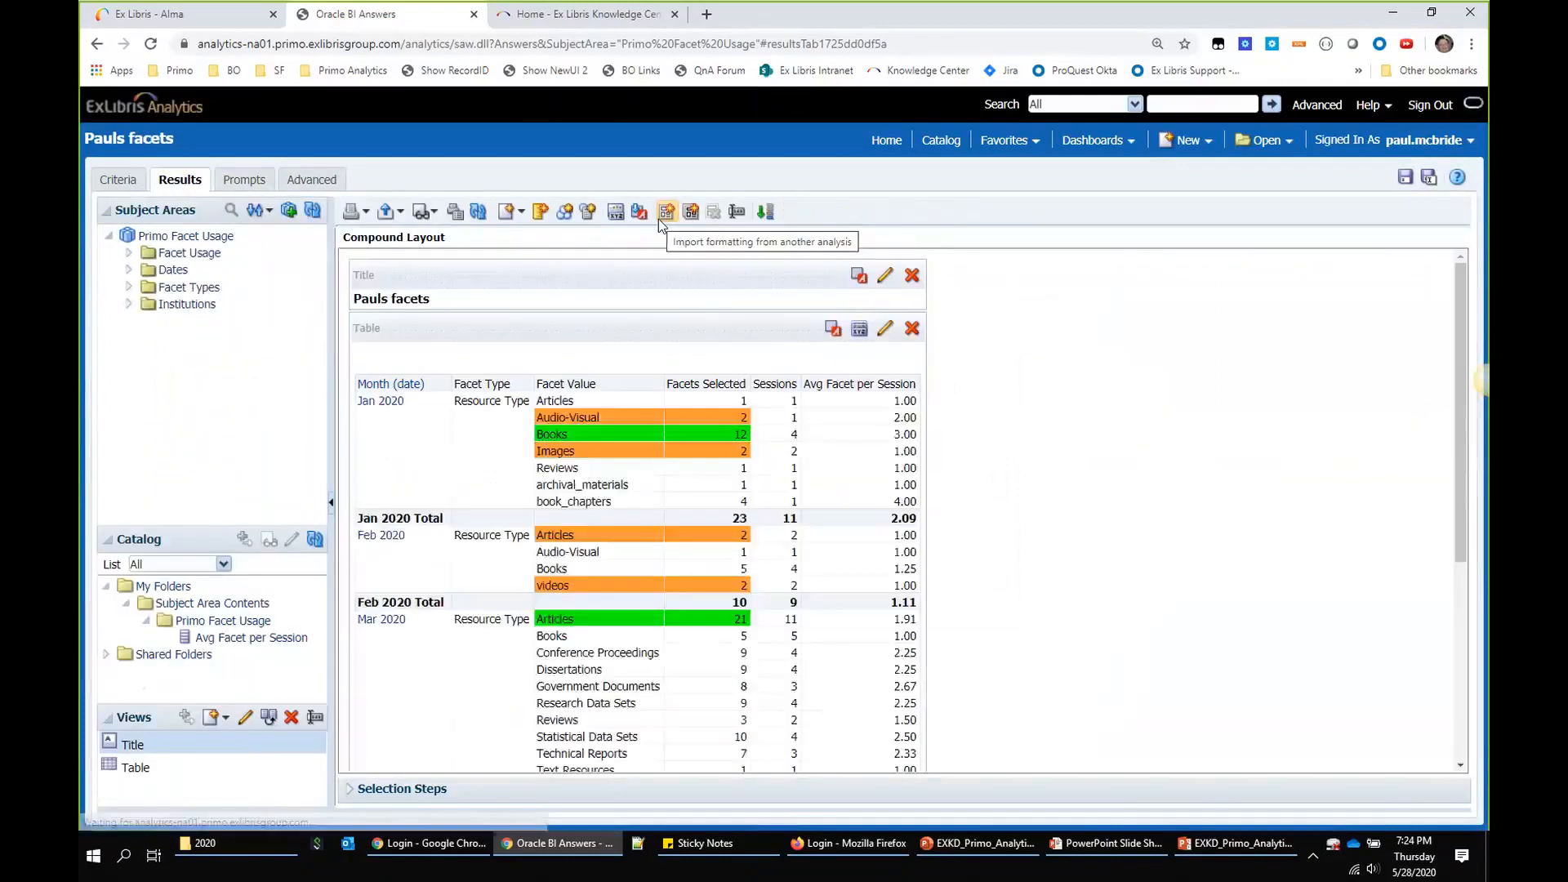
left_click(1404, 178)
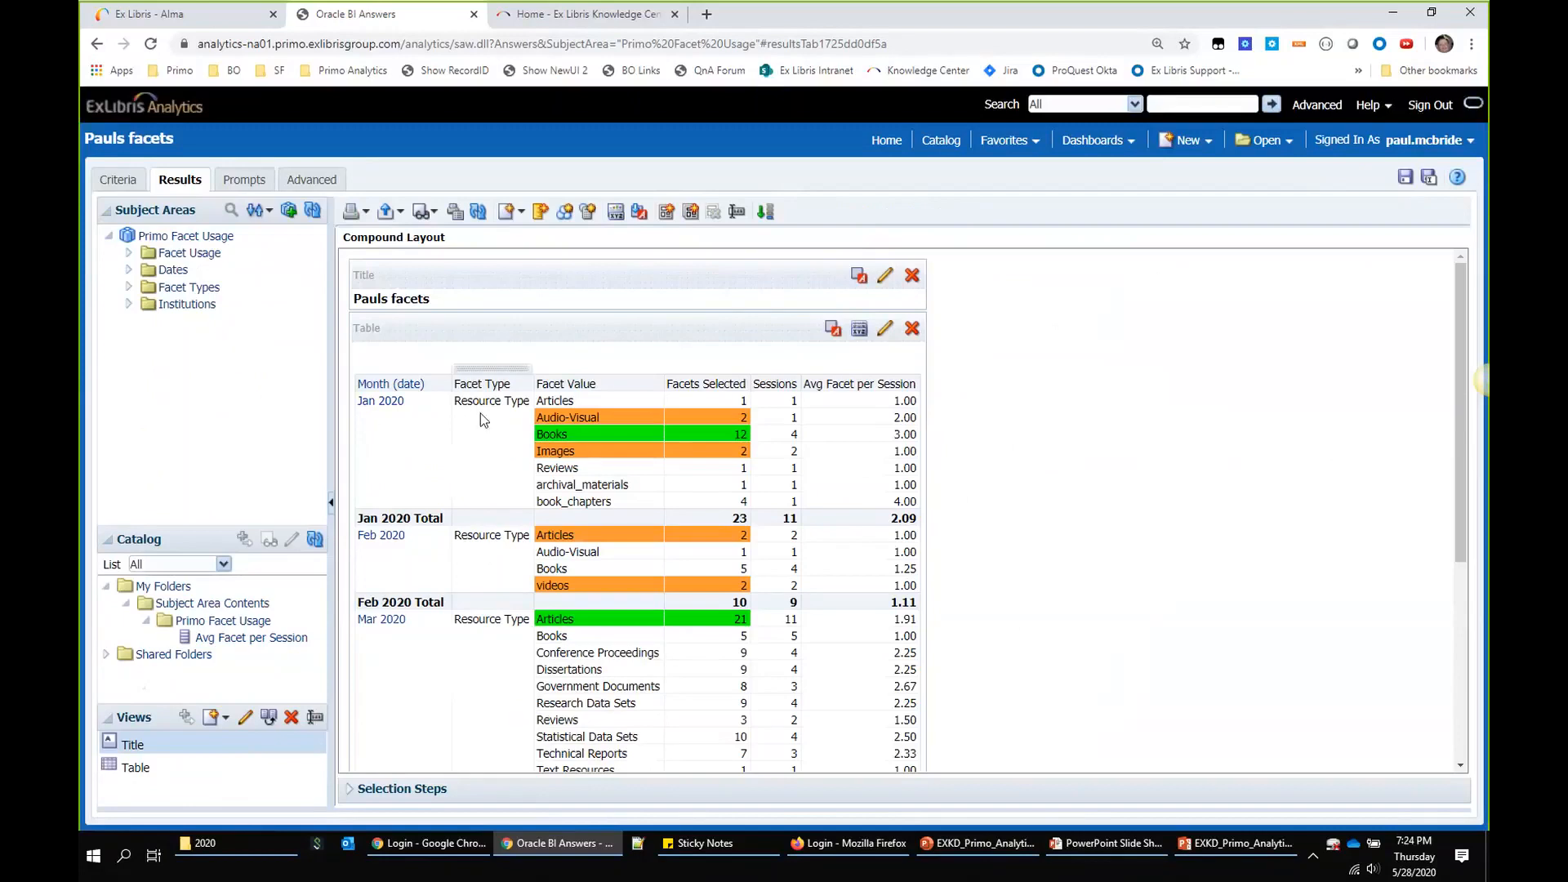
Step: Examine the filtered results table month by month, including the coloured facet values, monthly subtotals and grand total
scroll(480, 413, "down", 5)
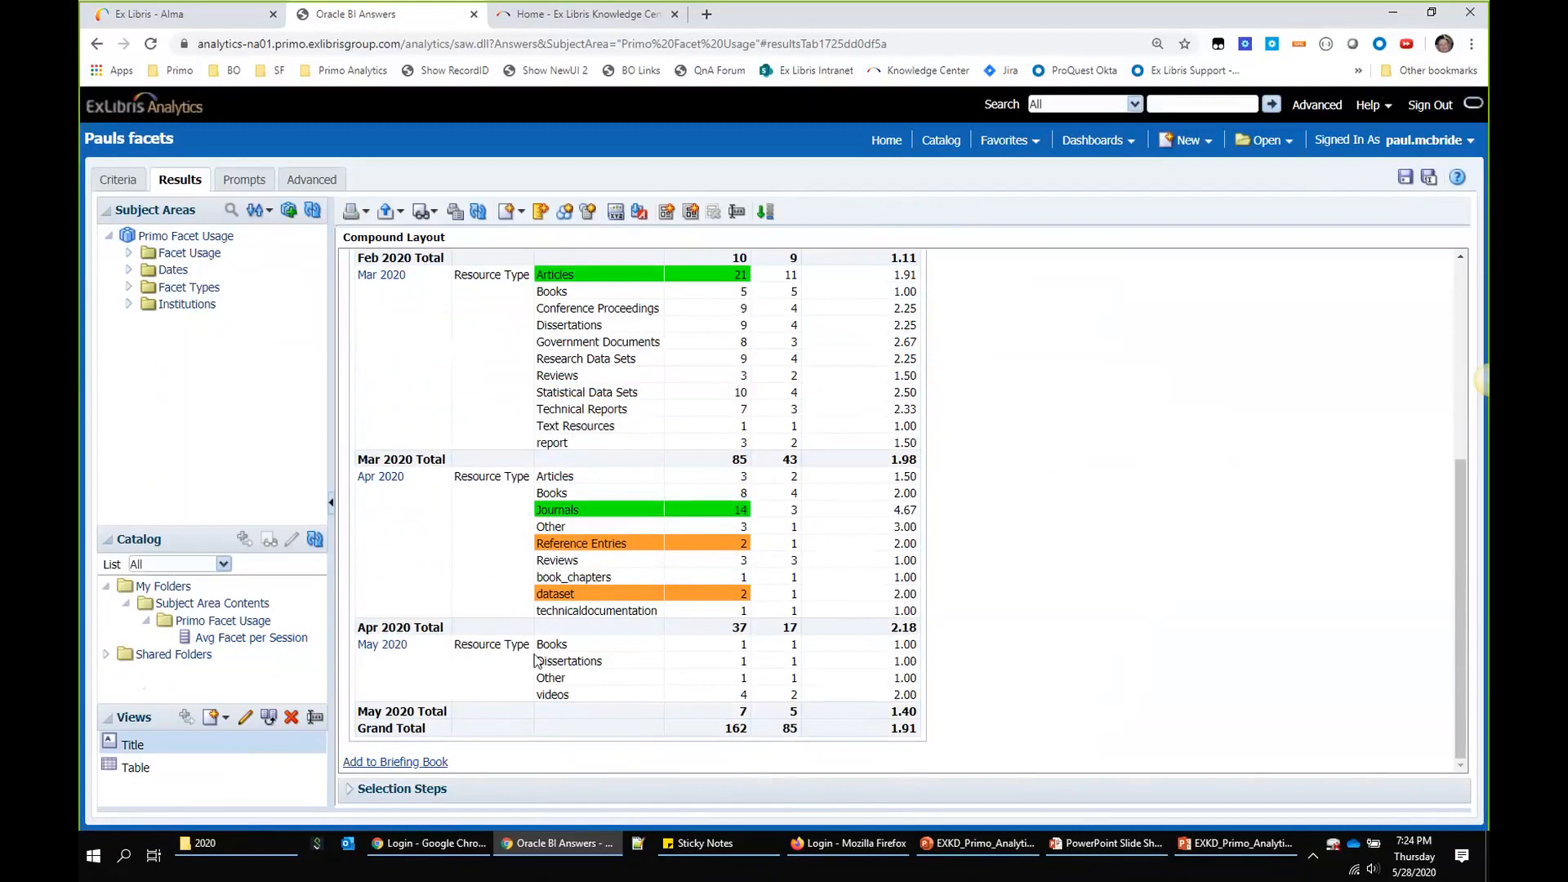
scroll(535, 653, "up", 5)
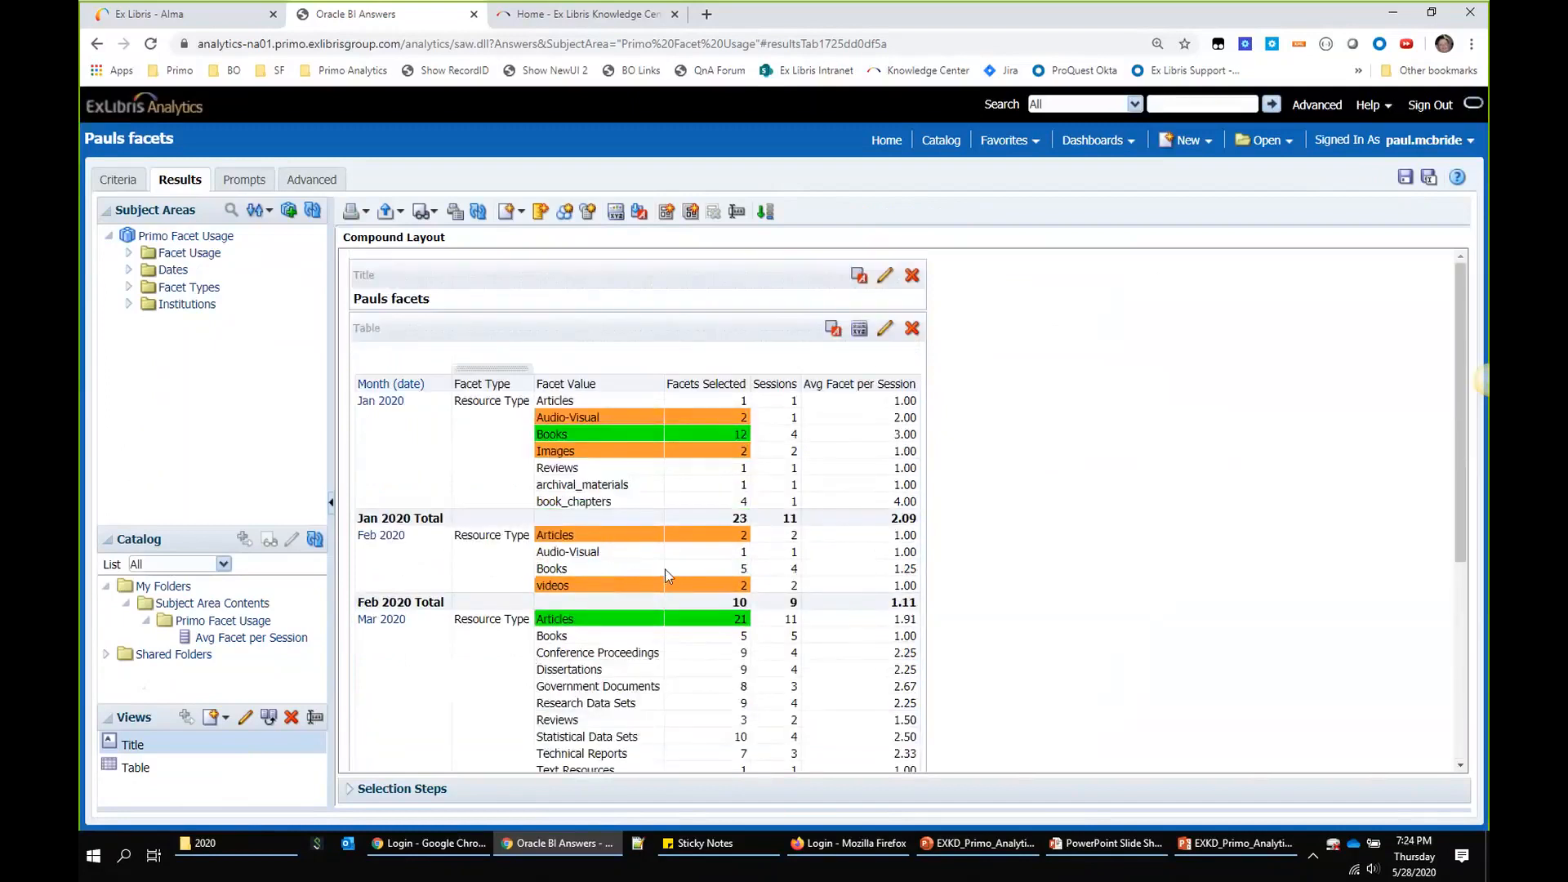
scroll(665, 568, "down", 3)
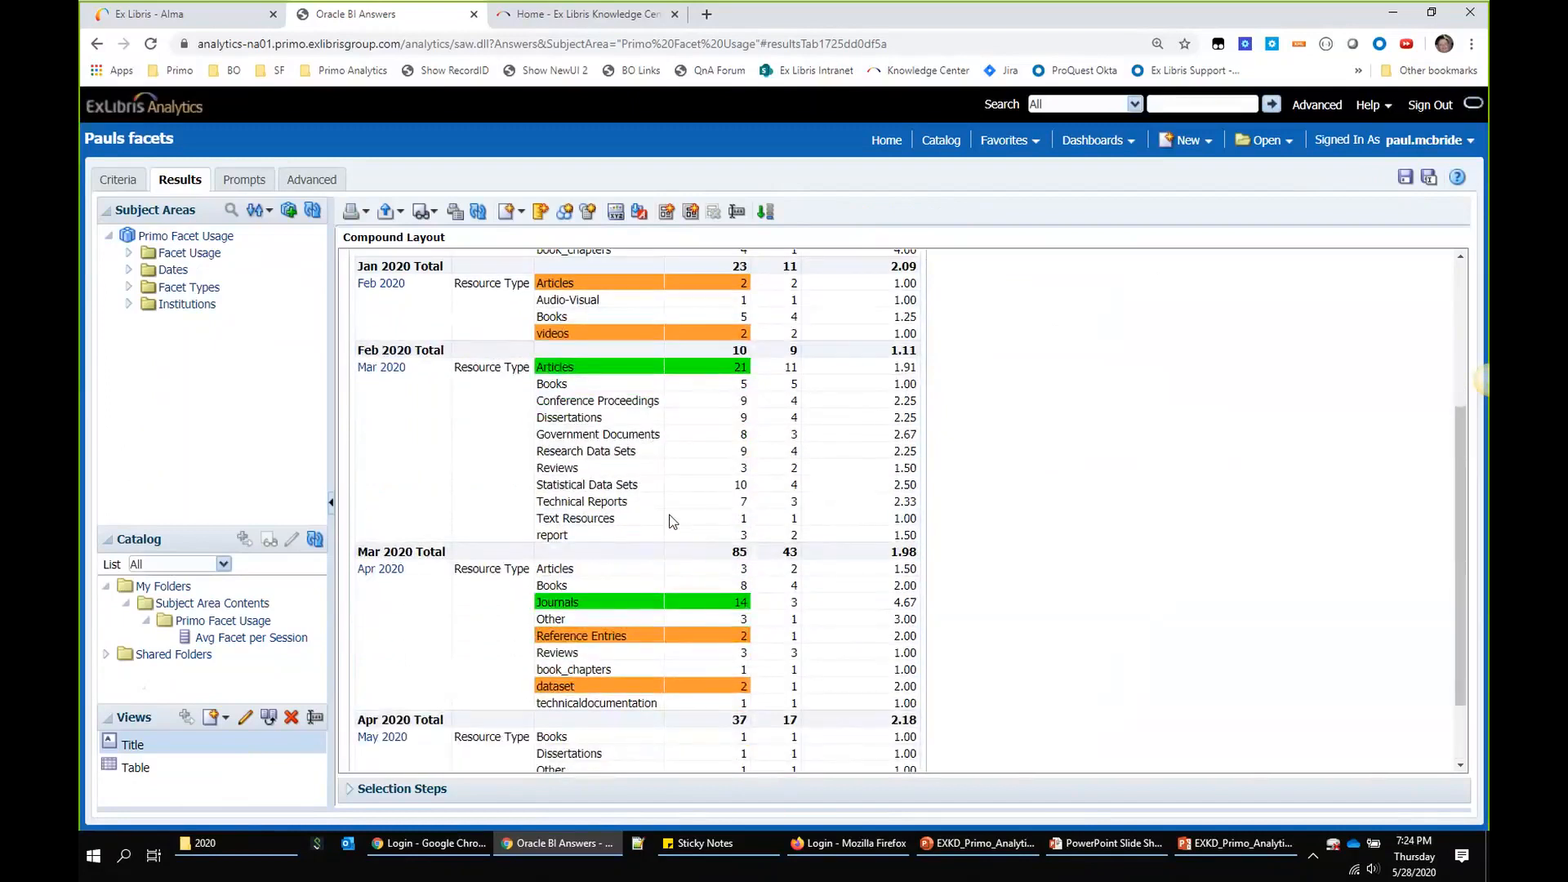
scroll(990, 518, "down", 1)
scroll(991, 519, "up", 5)
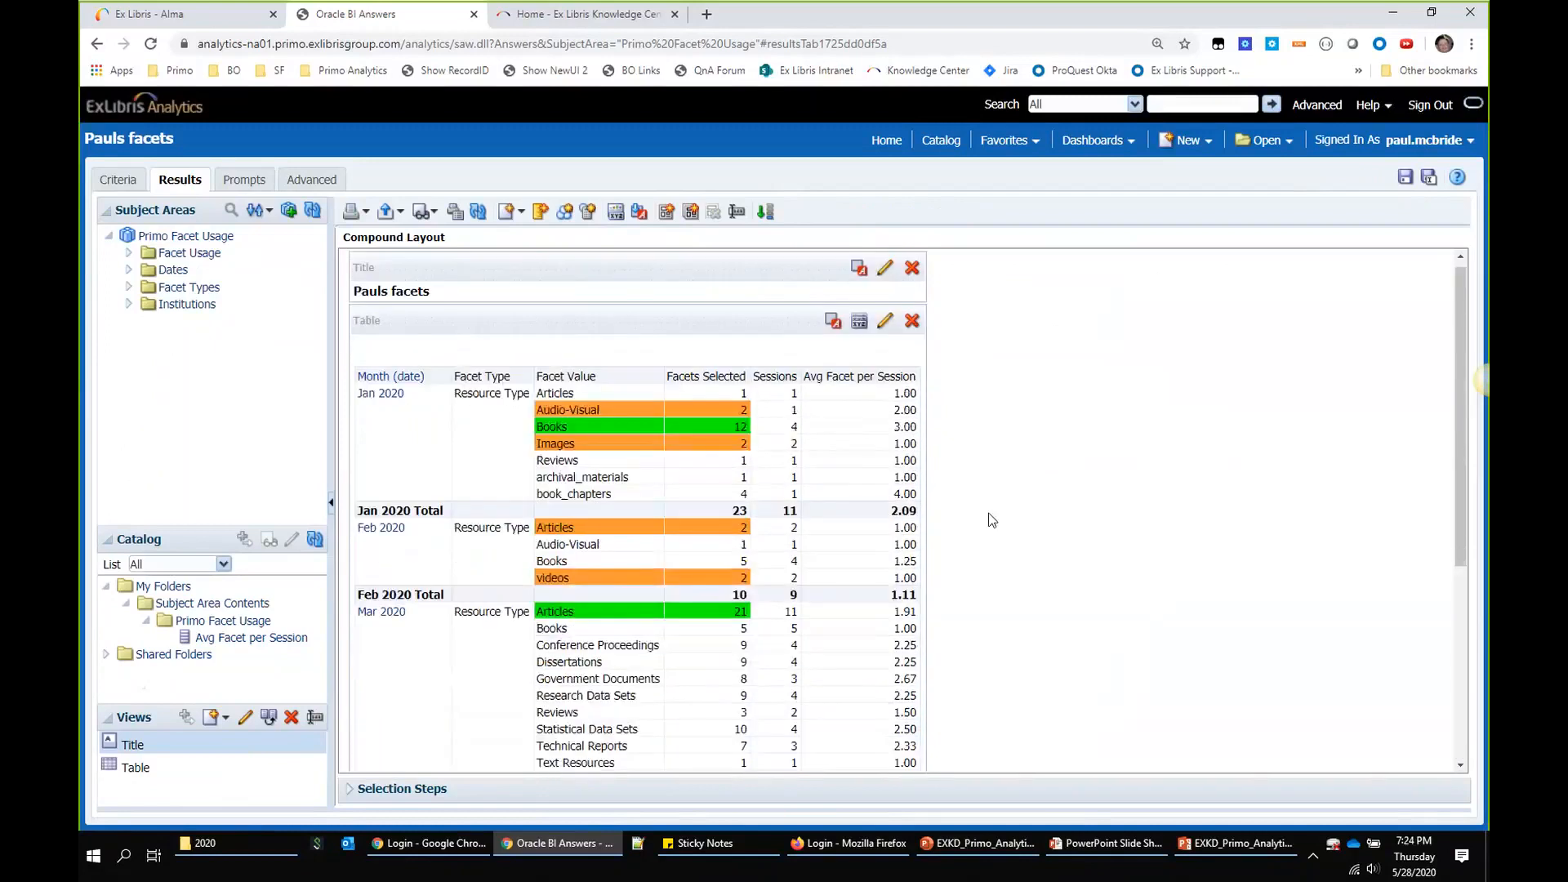
scroll(991, 520, "up", 1)
scroll(990, 520, "down", 5)
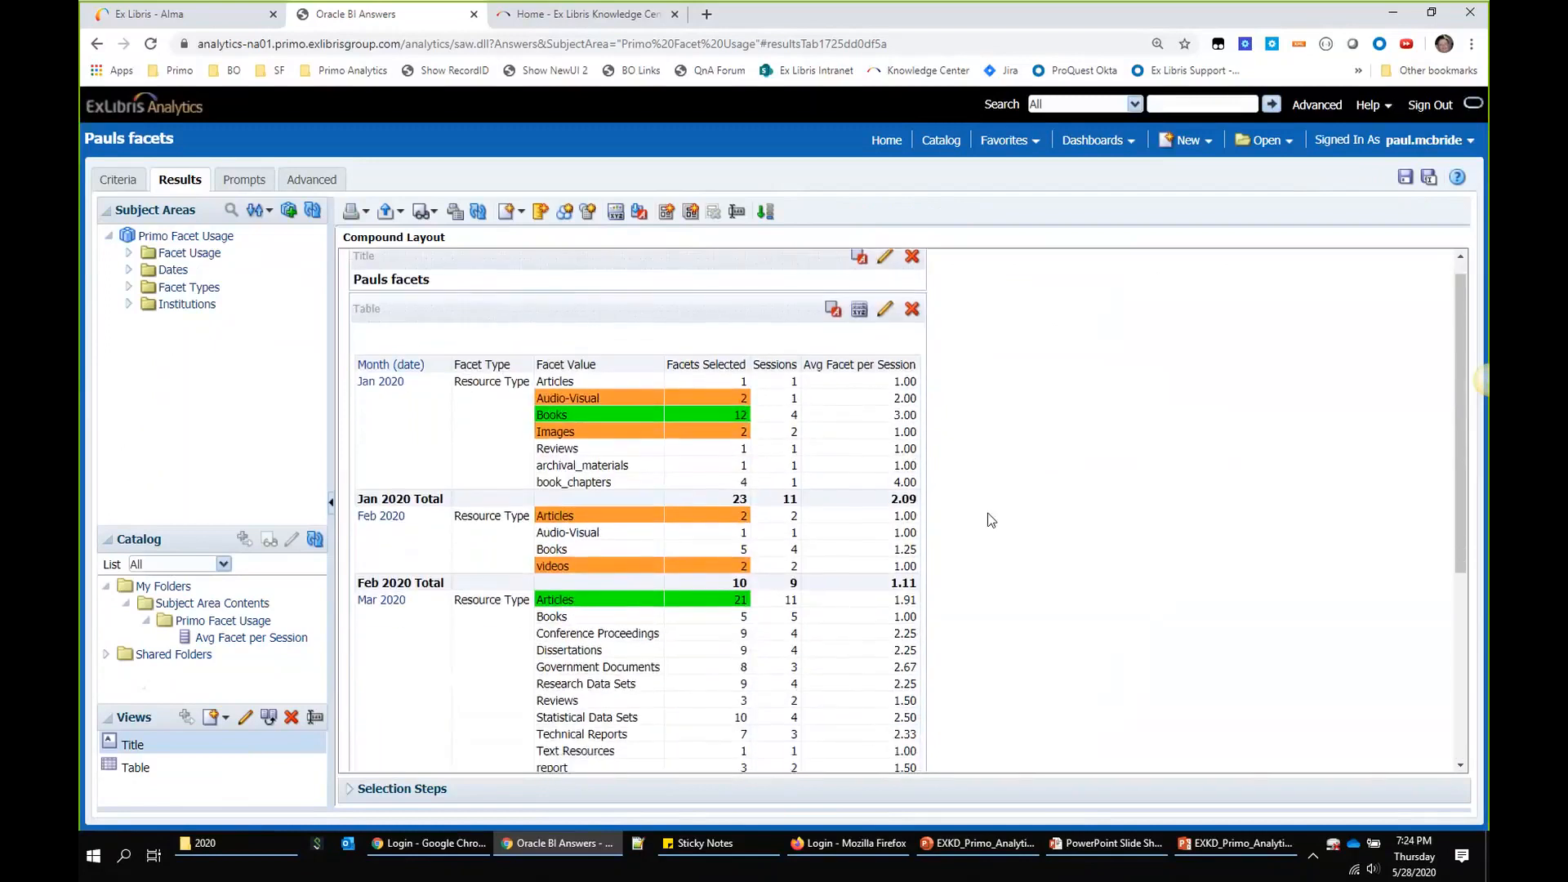
scroll(990, 520, "up", 5)
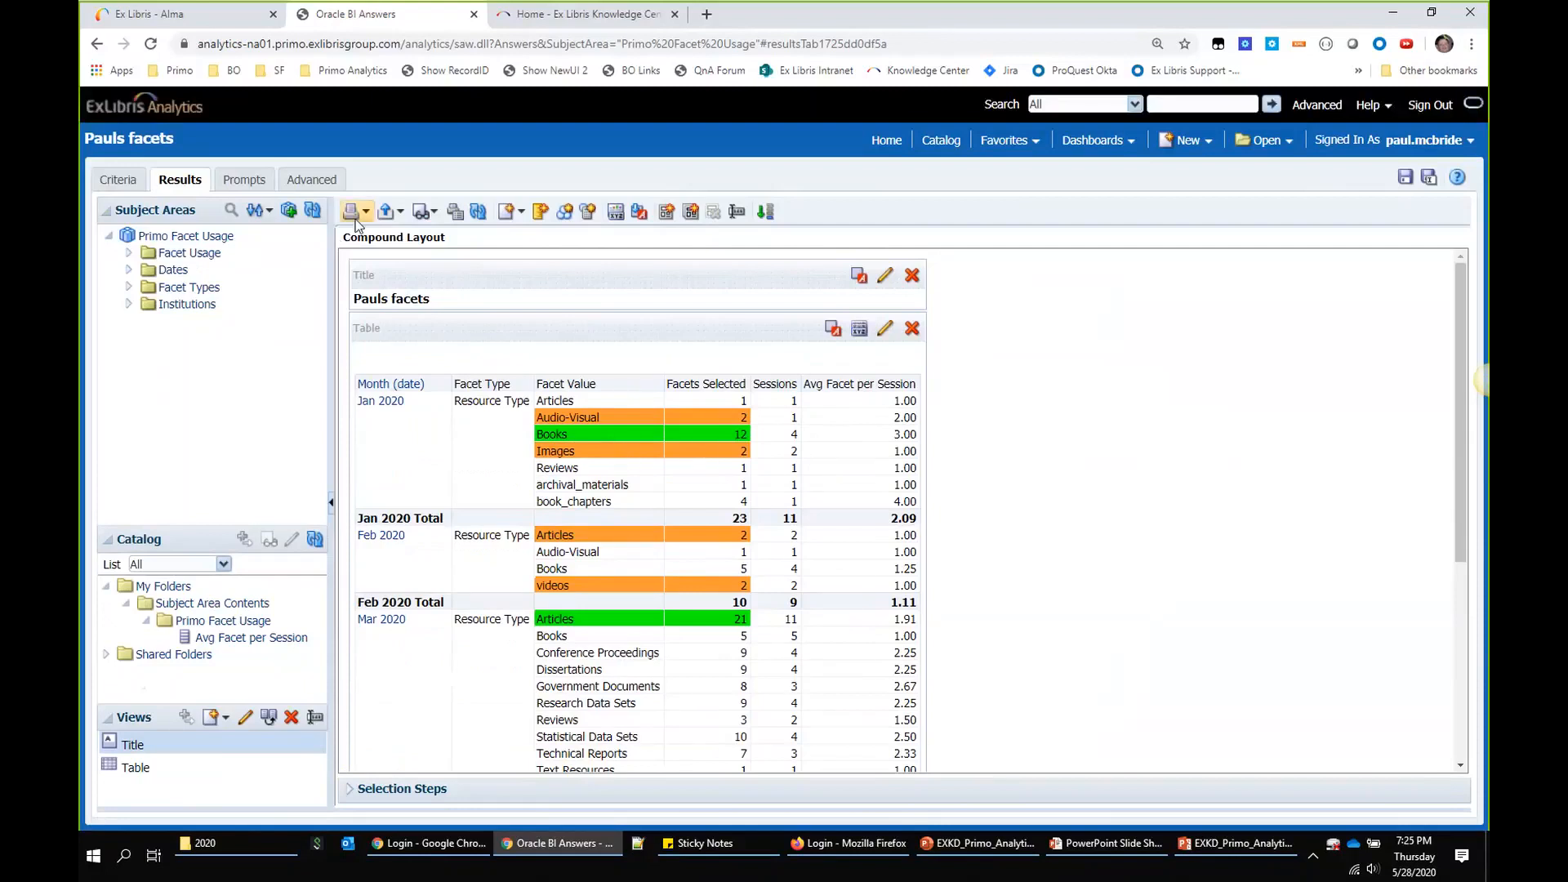
Step: Delete the Month (date) and Facet Type filters from the analysis criteria
left_click(118, 180)
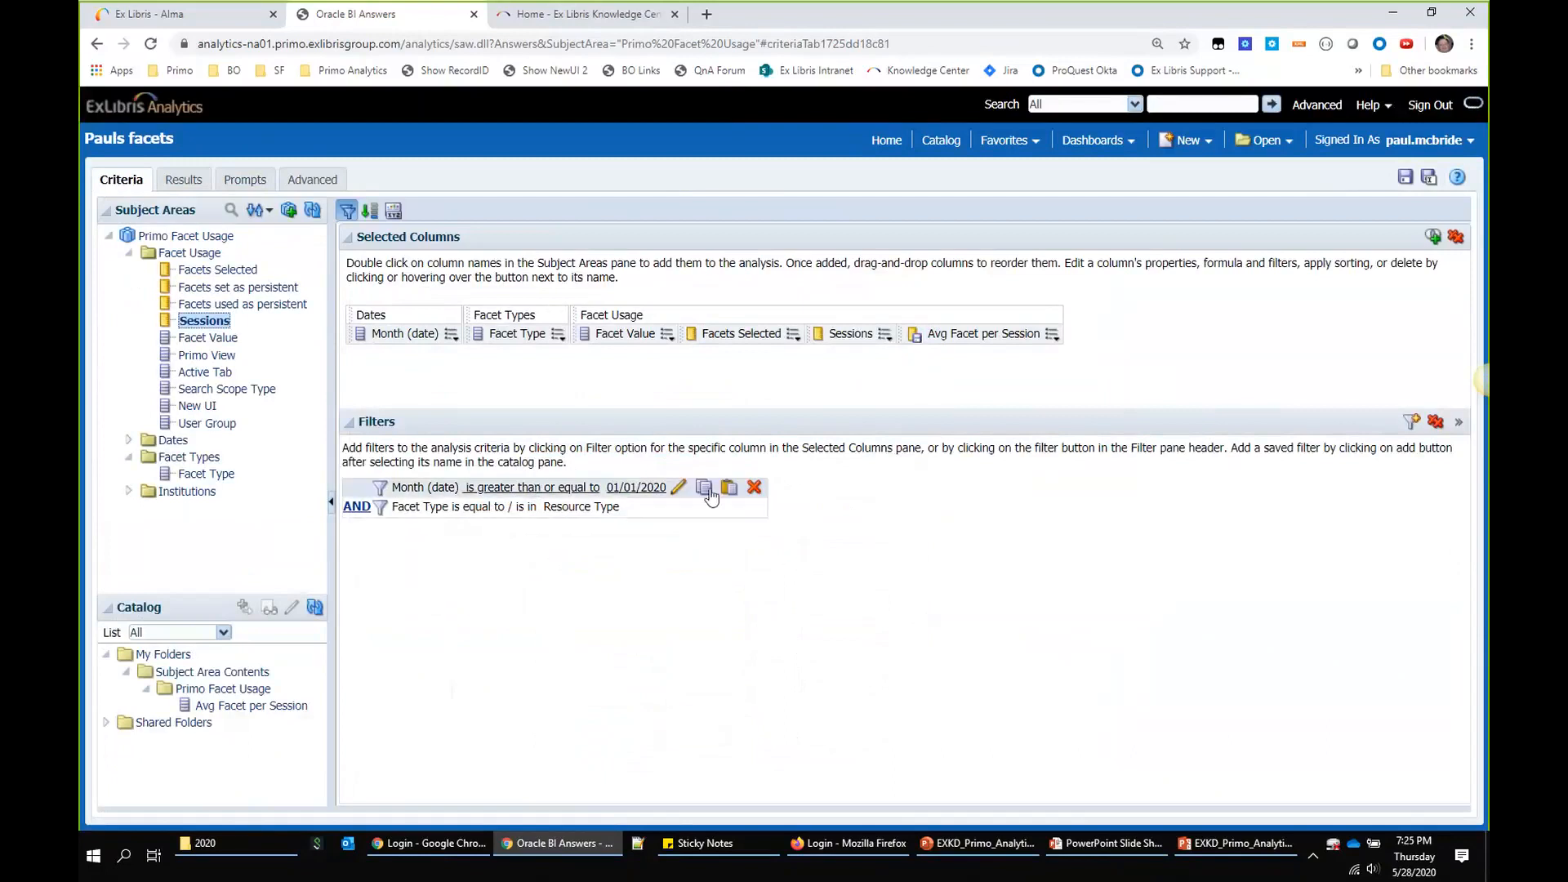
left_click(753, 488)
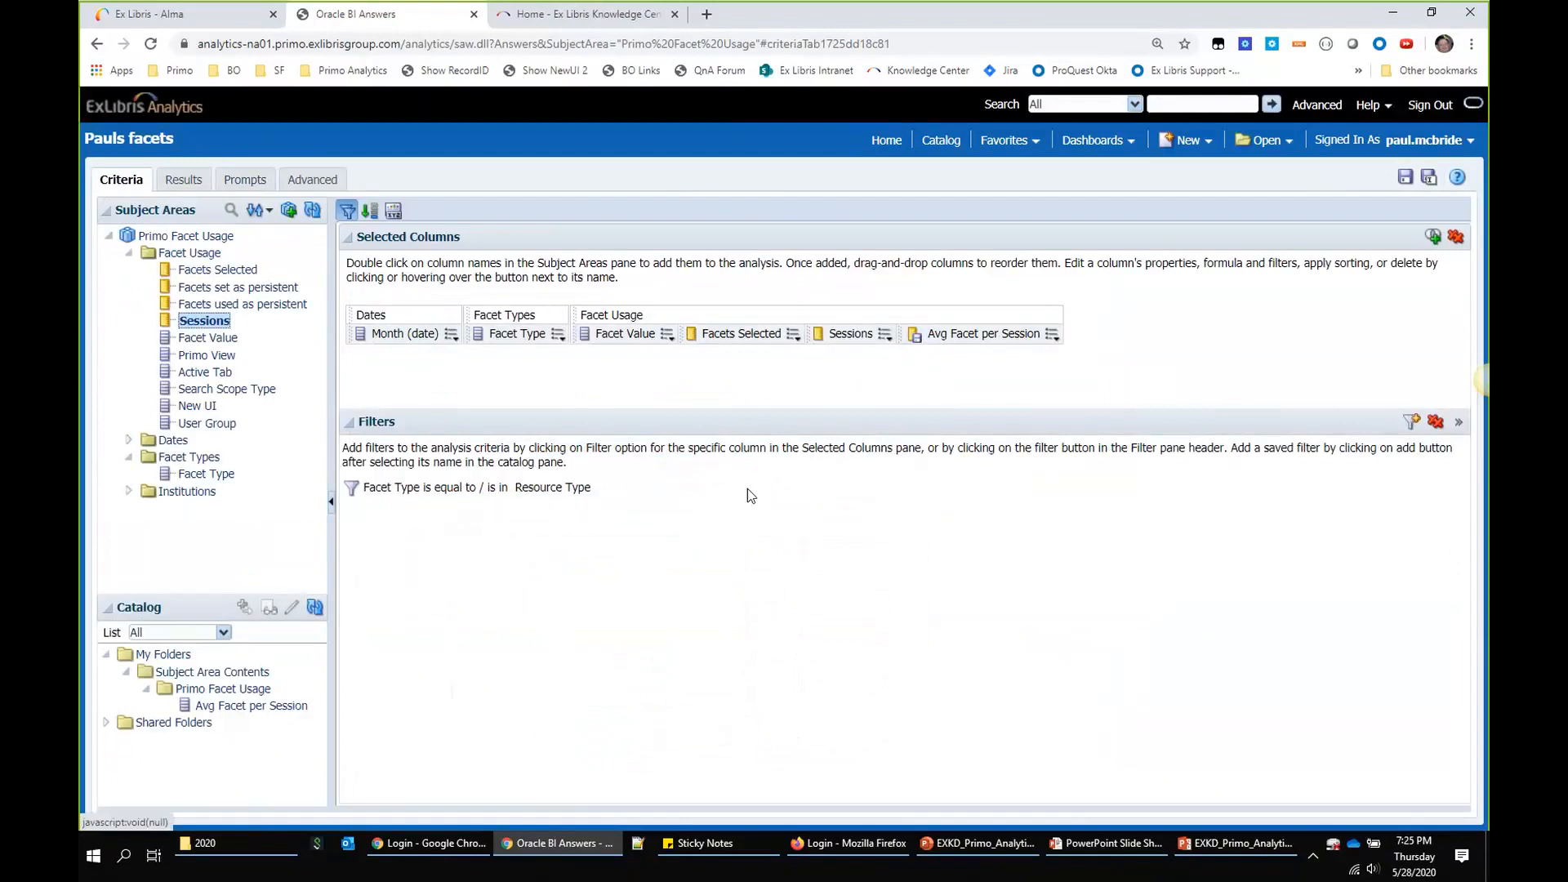
left_click(678, 489)
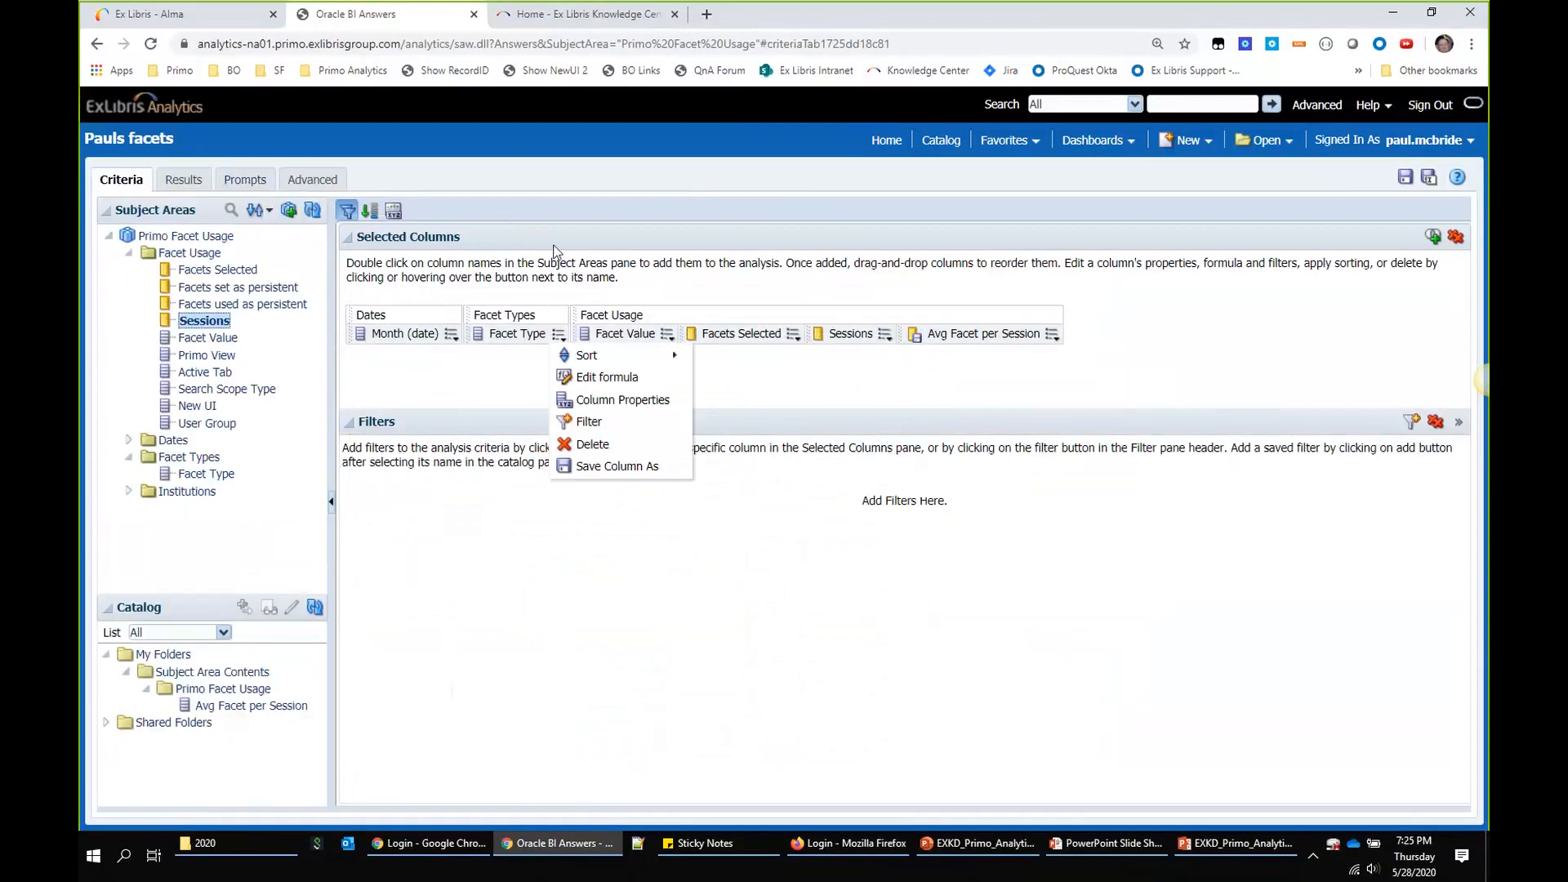
Step: Add a column prompt for Month (date) with the operator "is between" and calendar input
left_click(245, 181)
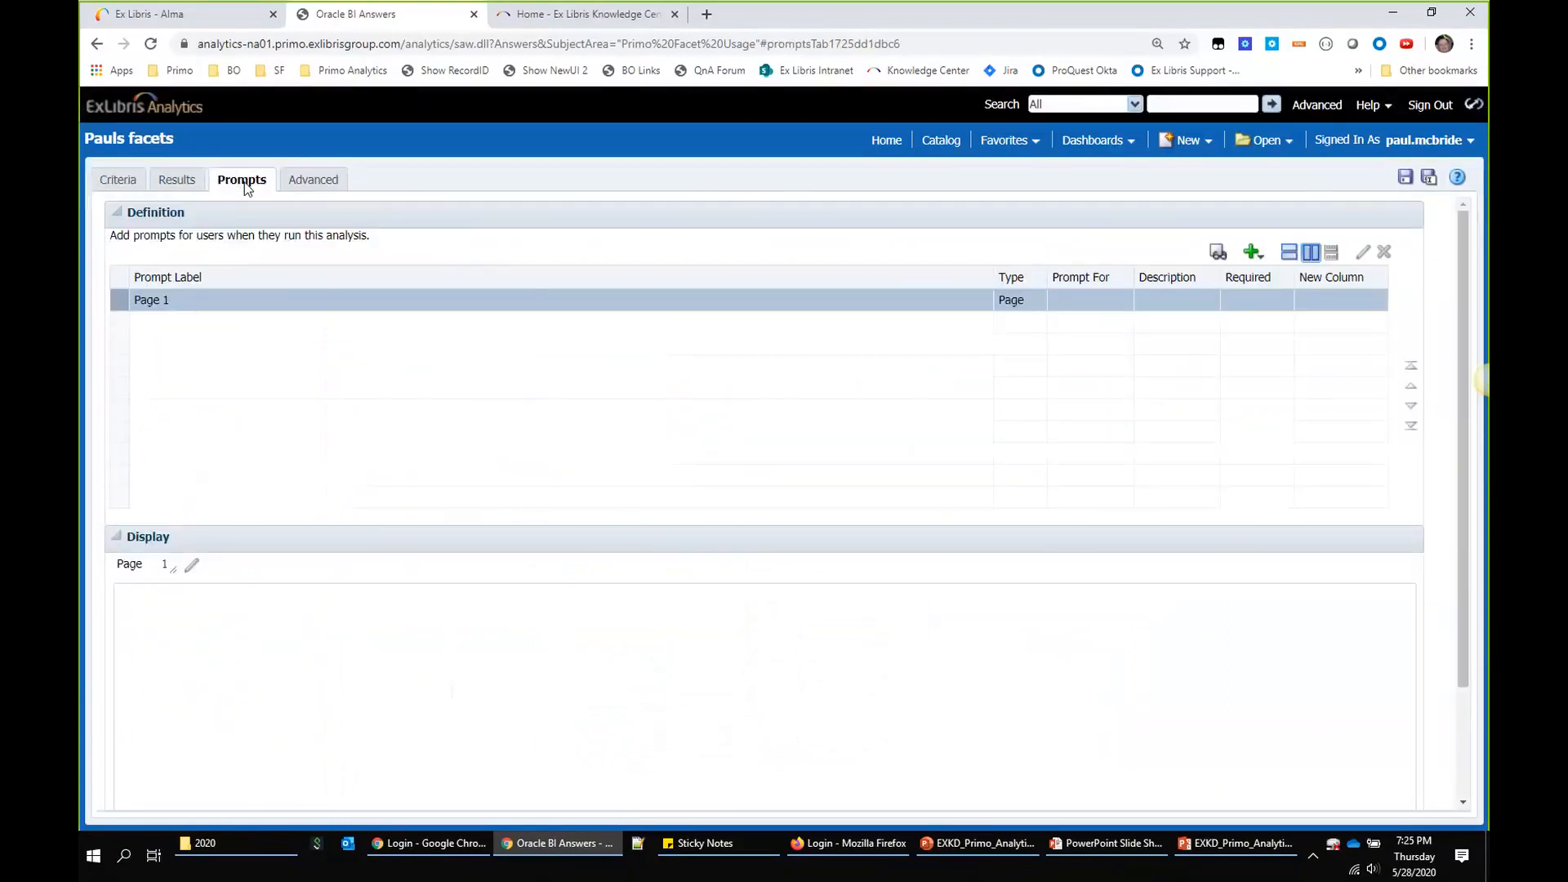
left_click(1250, 254)
mouse_move(1305, 277)
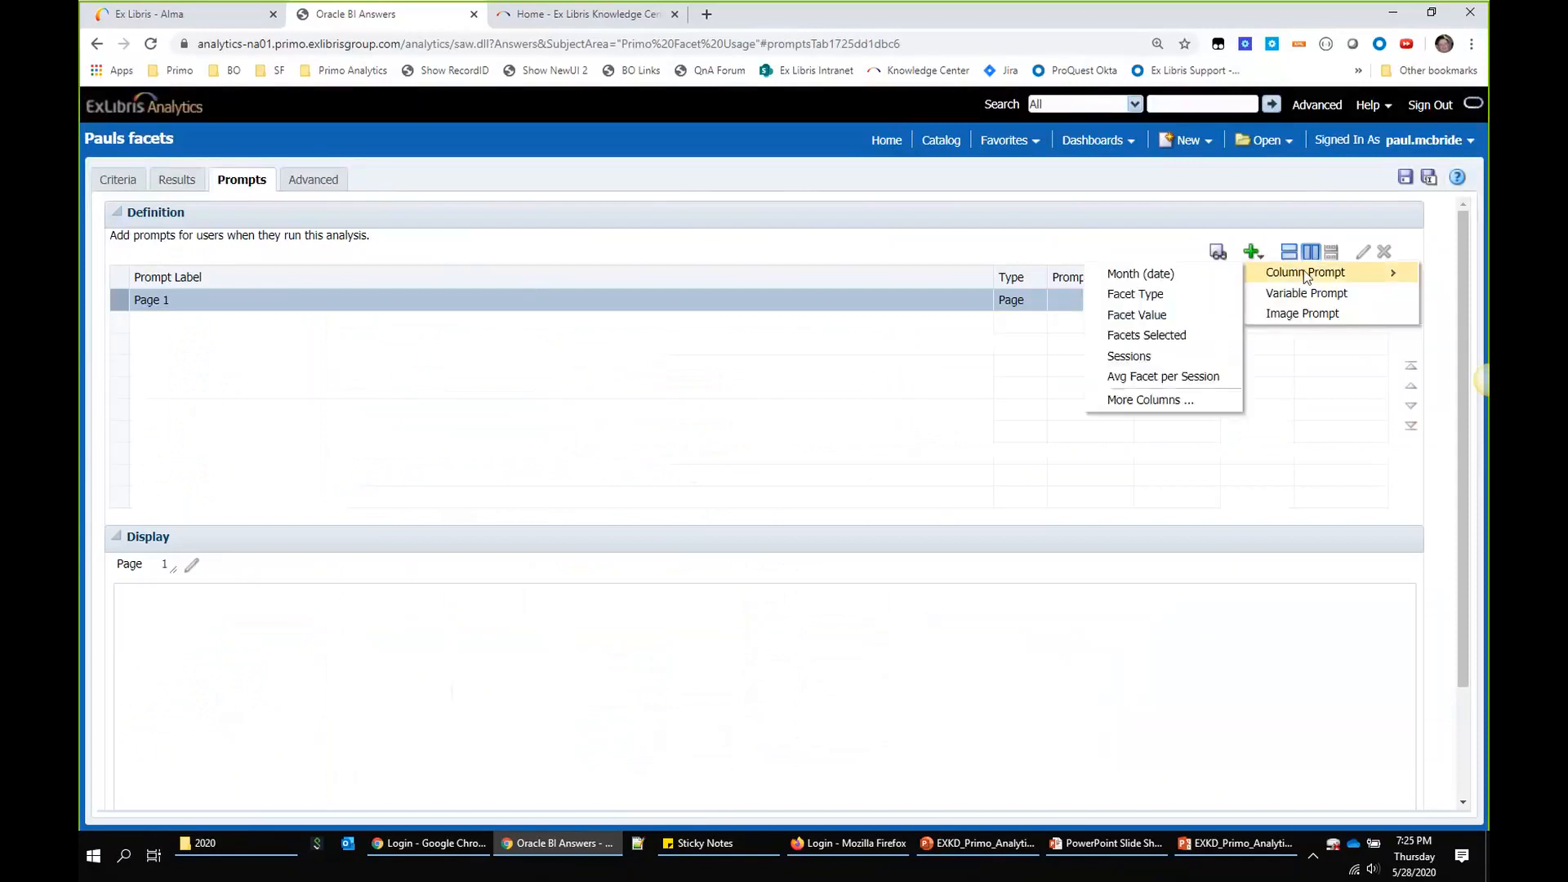
left_click(1140, 277)
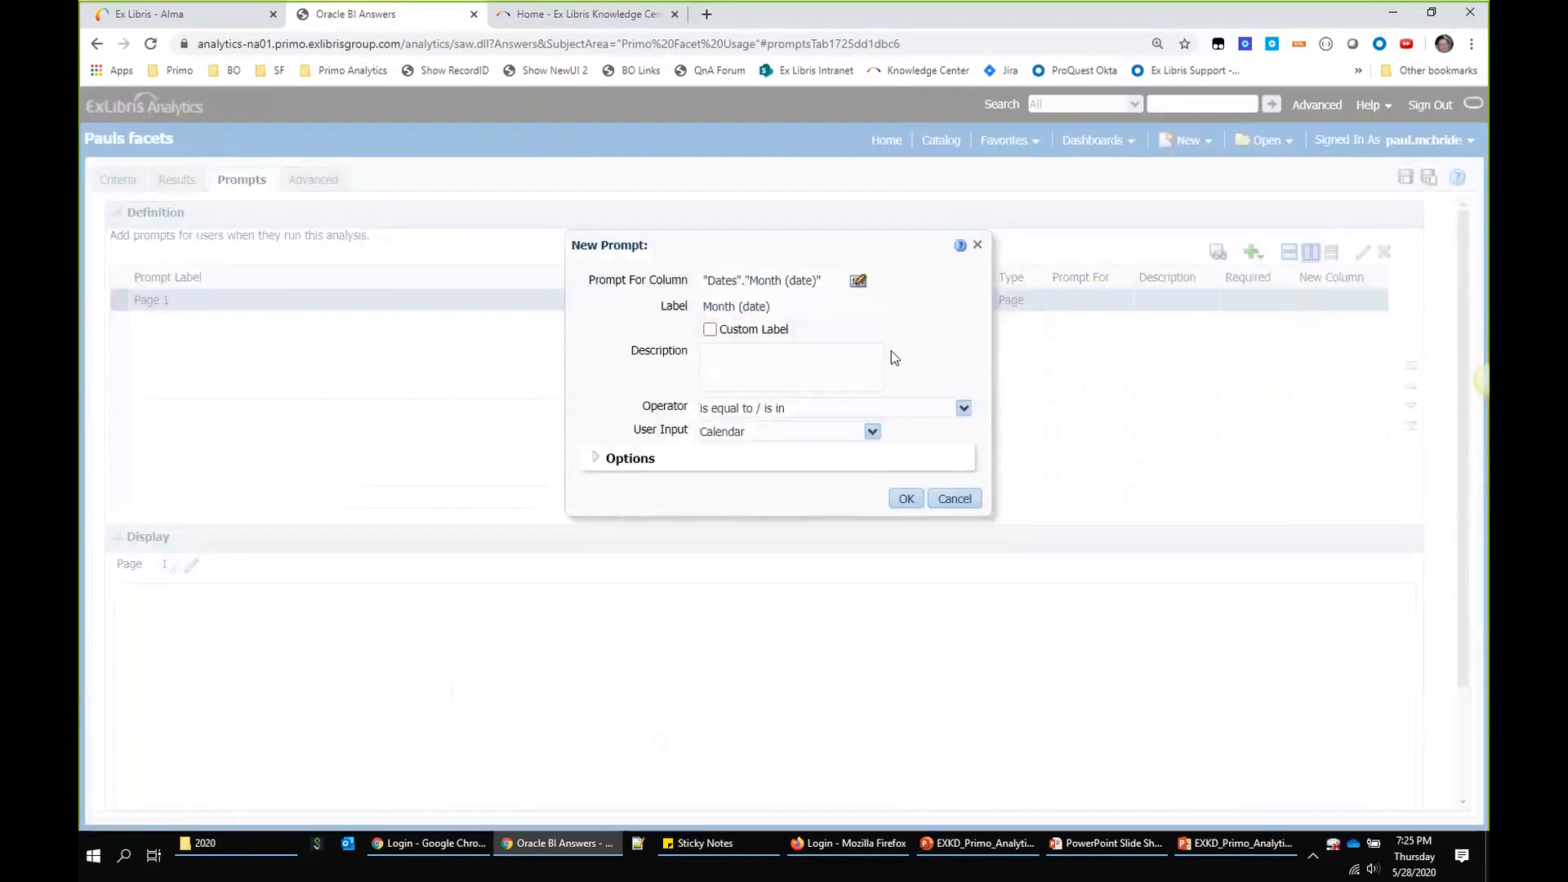
left_click(894, 407)
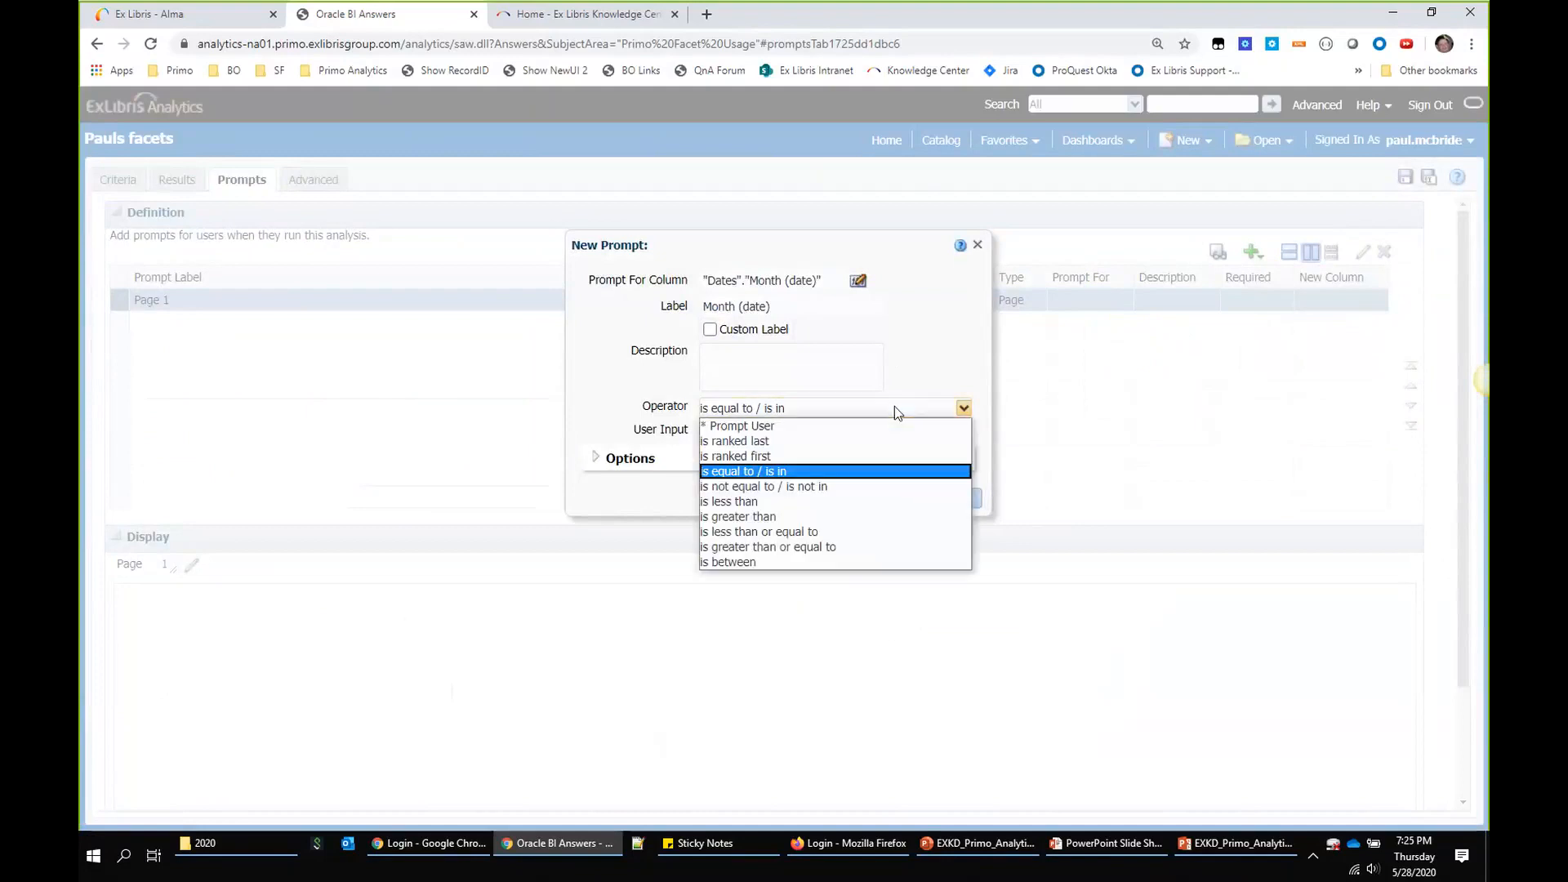
left_click(750, 560)
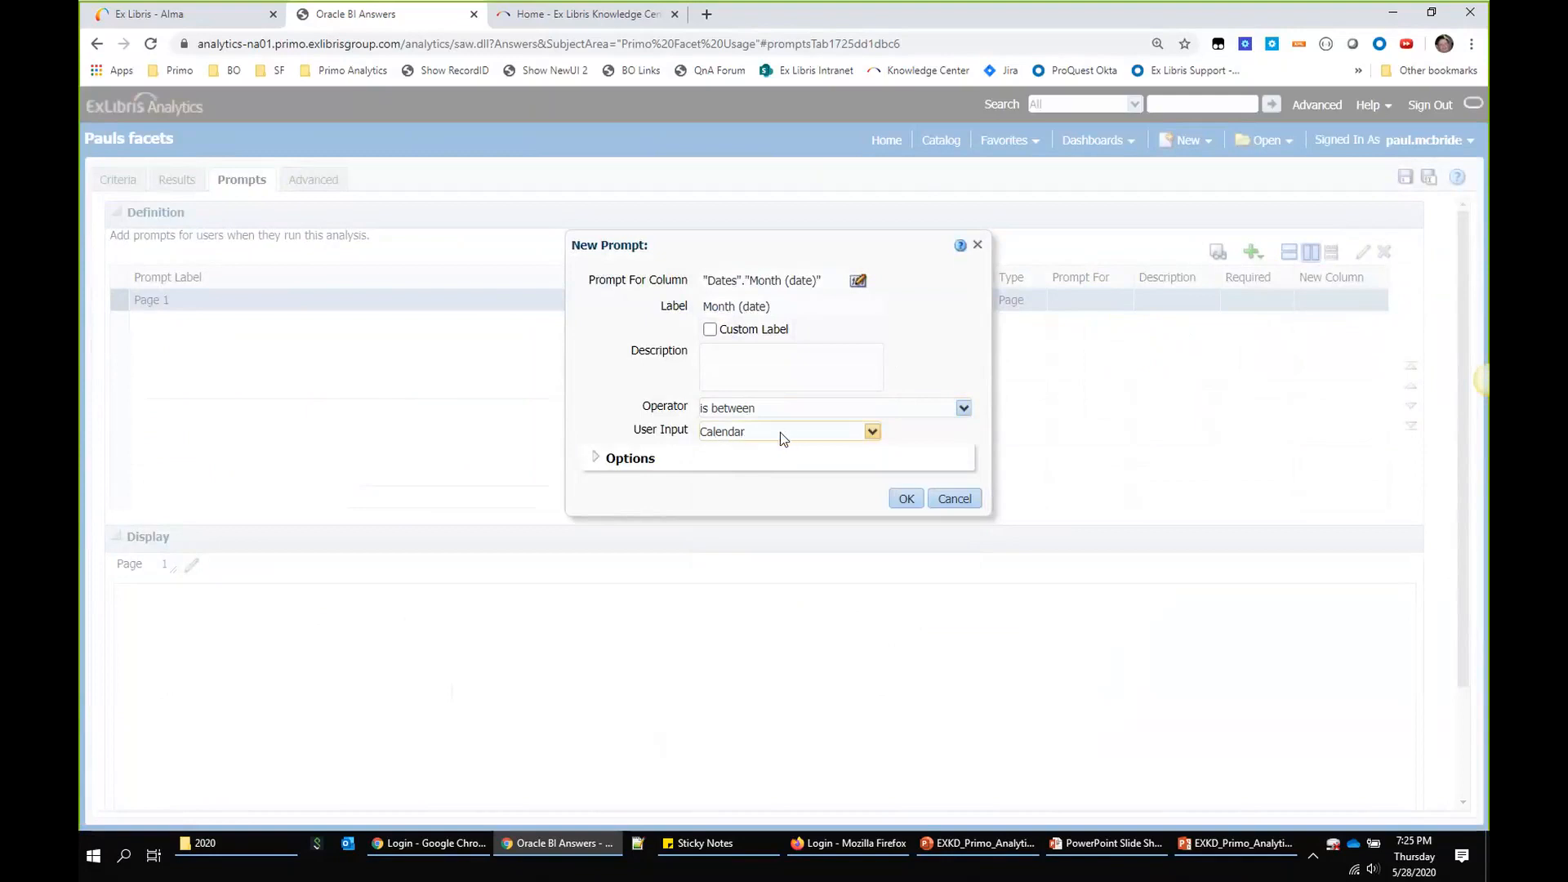
left_click(904, 498)
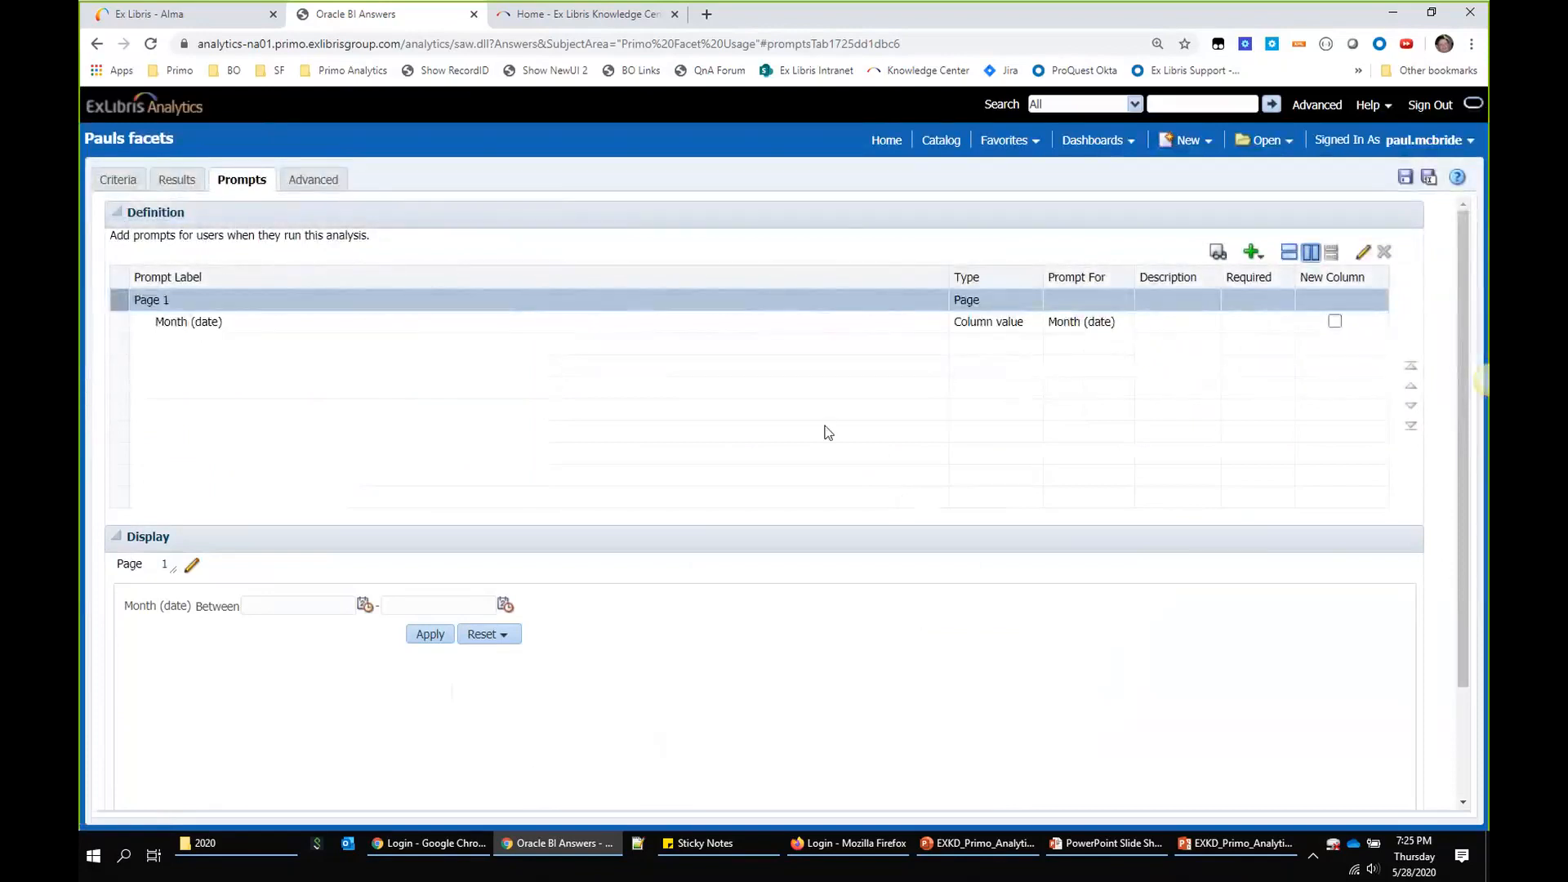
Step: Start a column prompt for Facet Type with choice list input and disable letting users type values
left_click(1249, 252)
mouse_move(1278, 273)
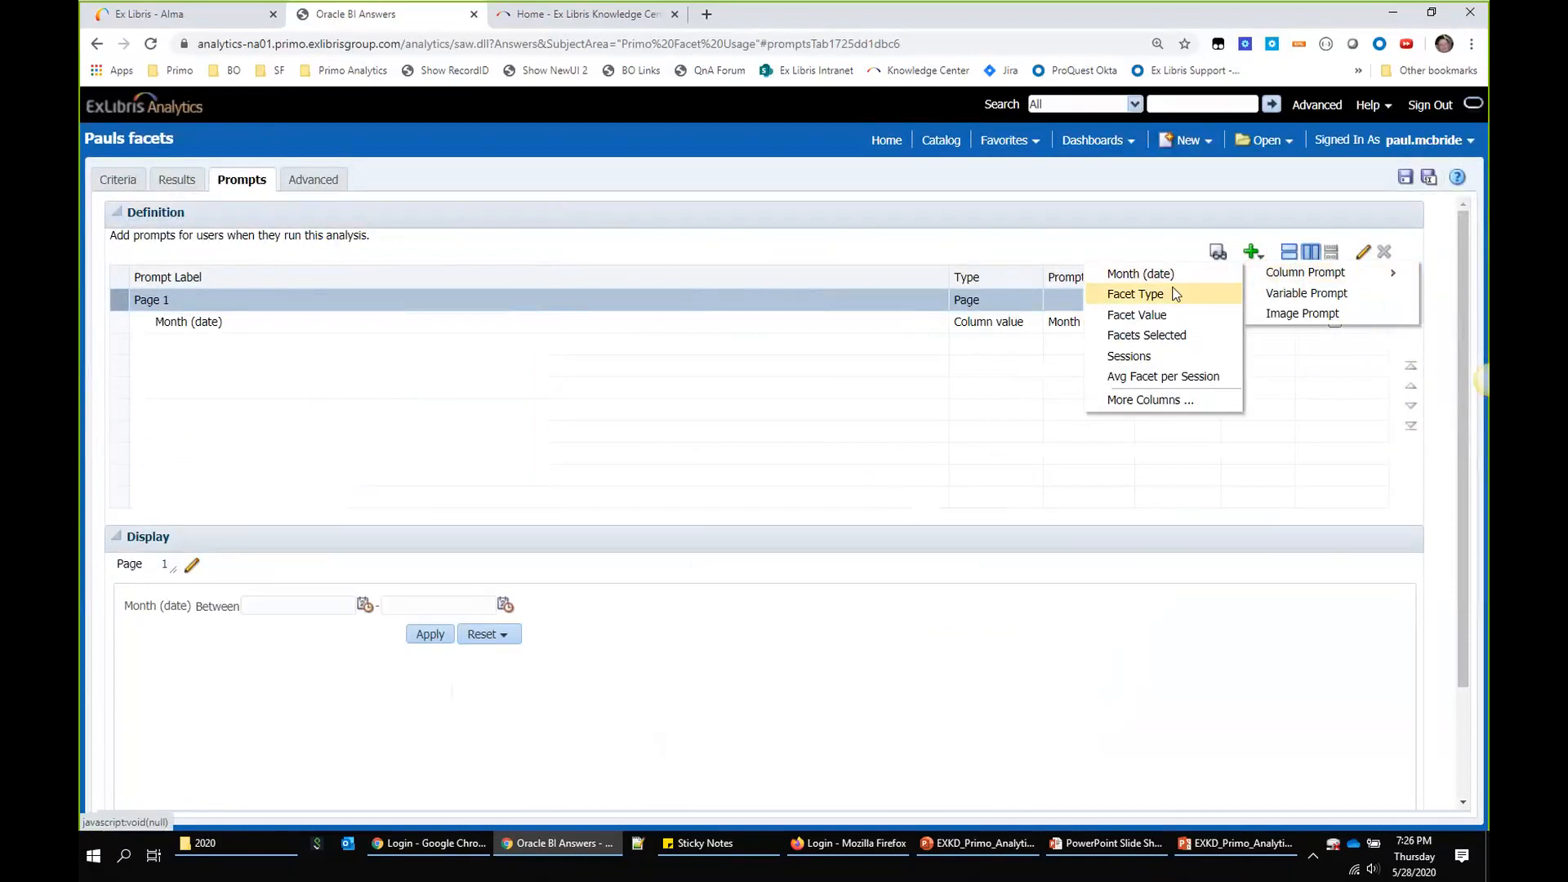
left_click(1139, 295)
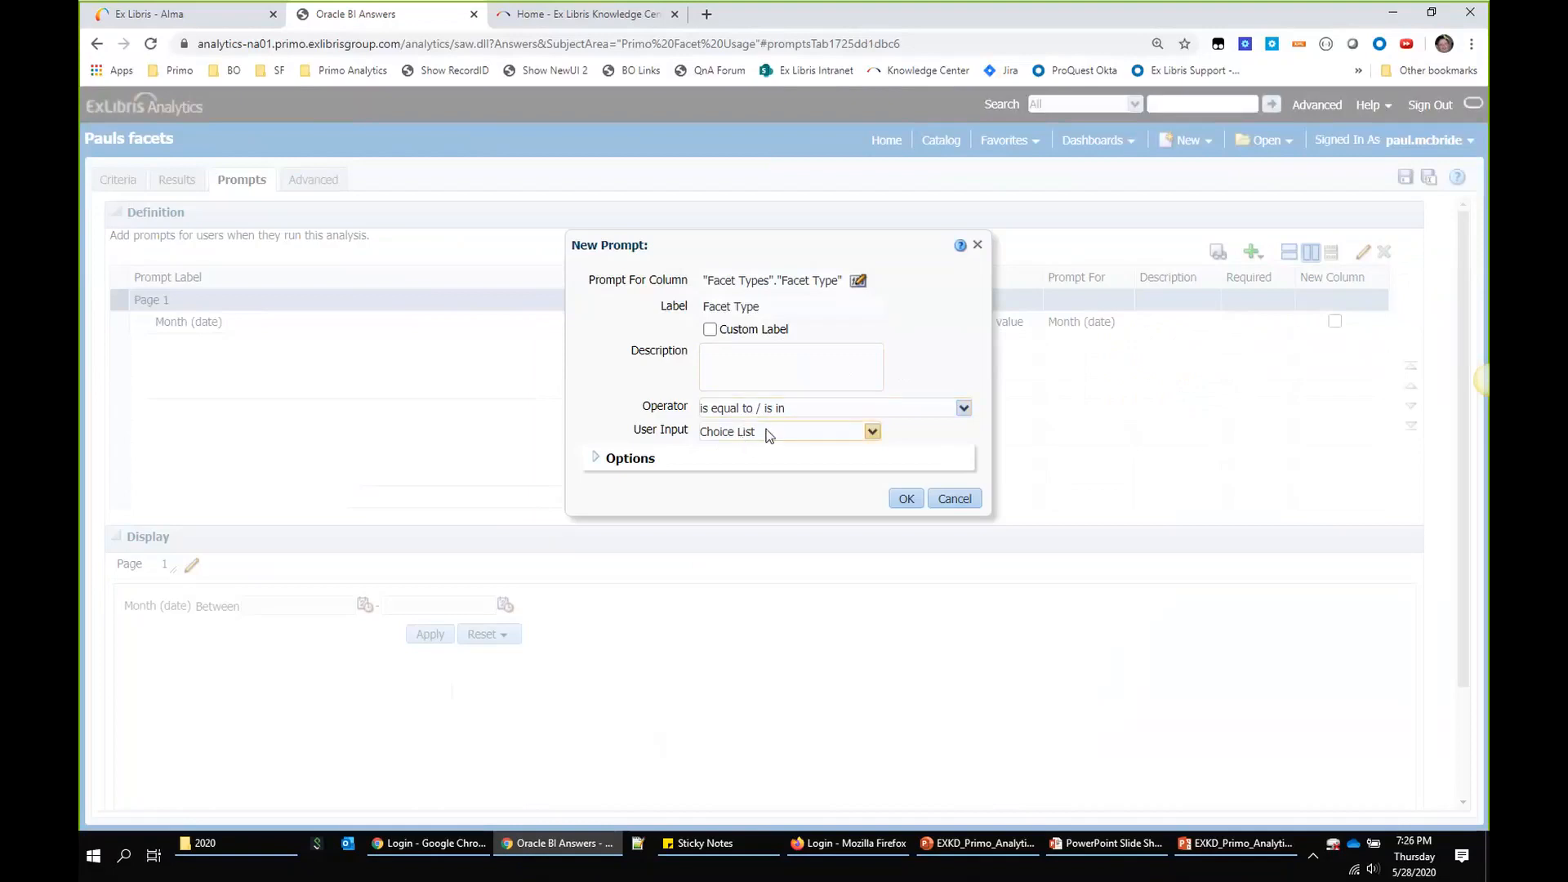
left_click(604, 458)
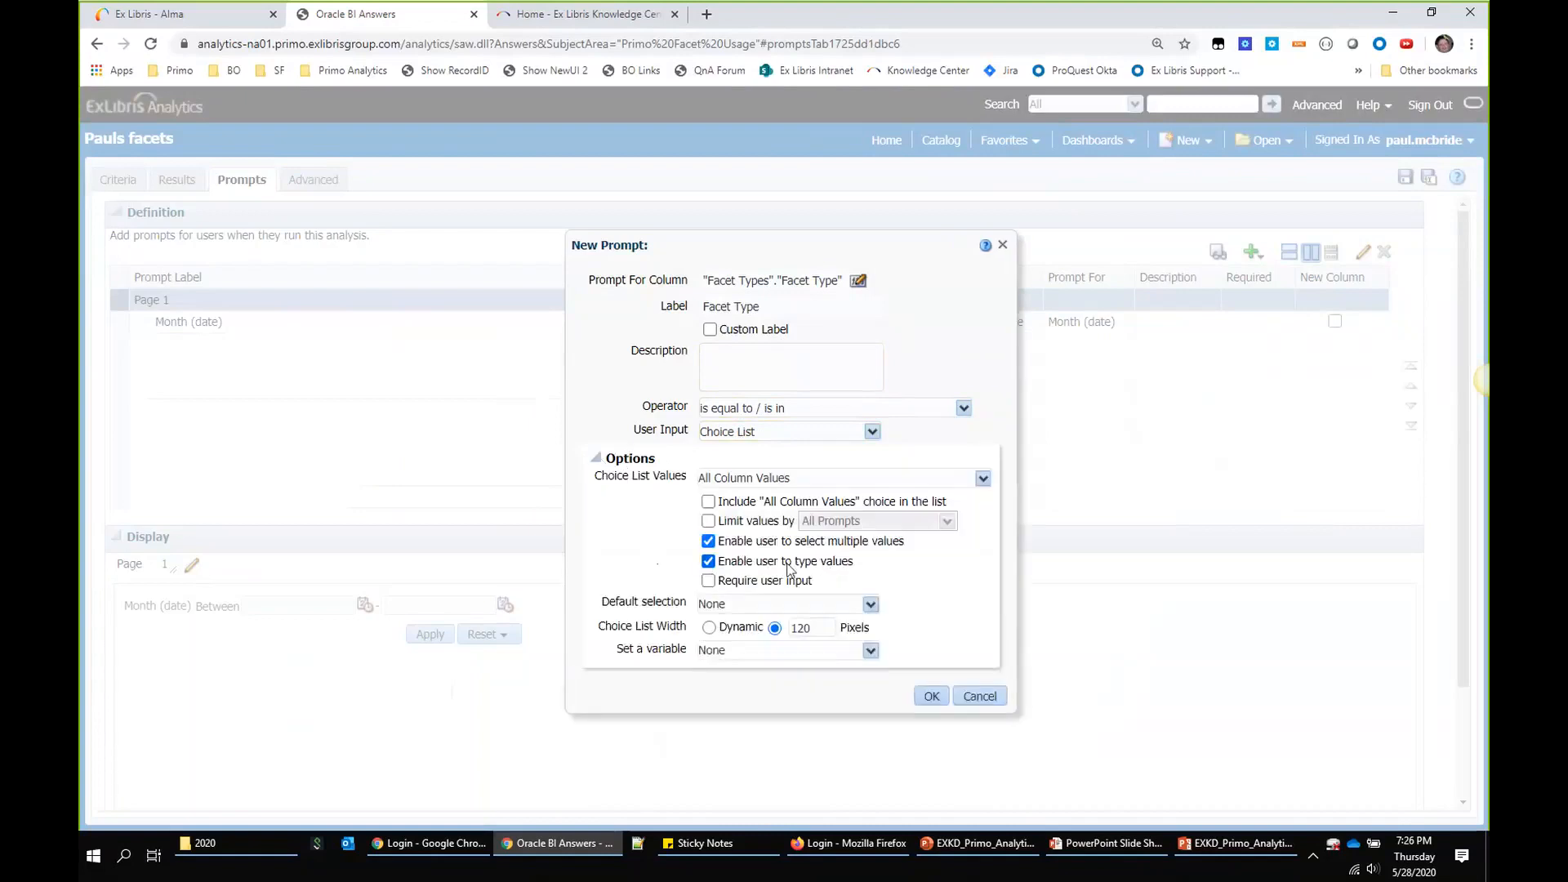
left_click(709, 561)
Step: Set the Facet Type prompt's default selection to the specific value Author and confirm the prompt
left_click(870, 604)
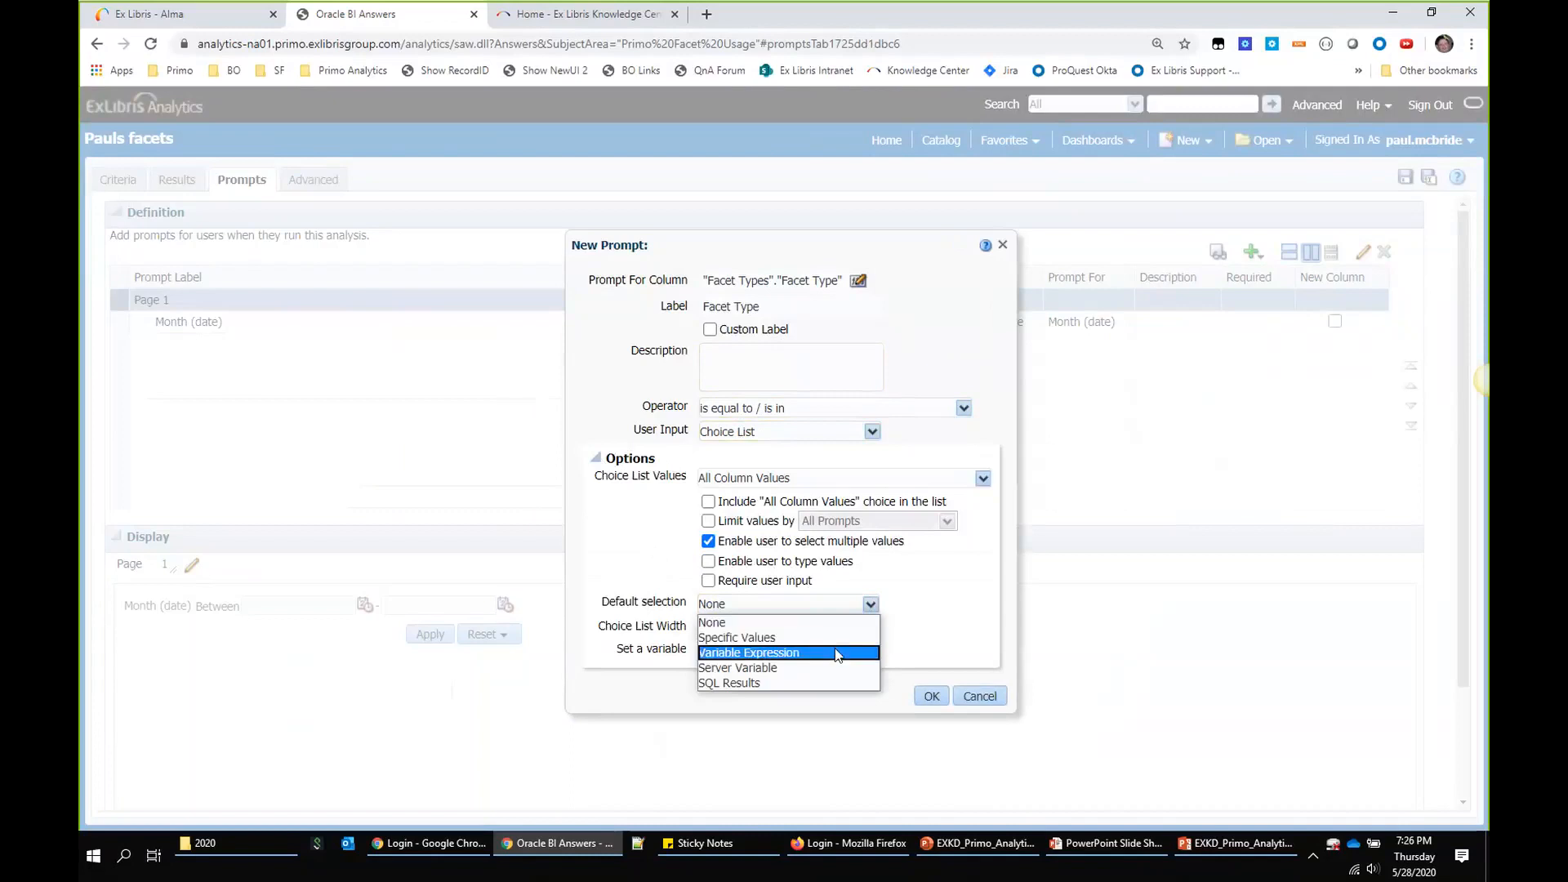
left_click(798, 643)
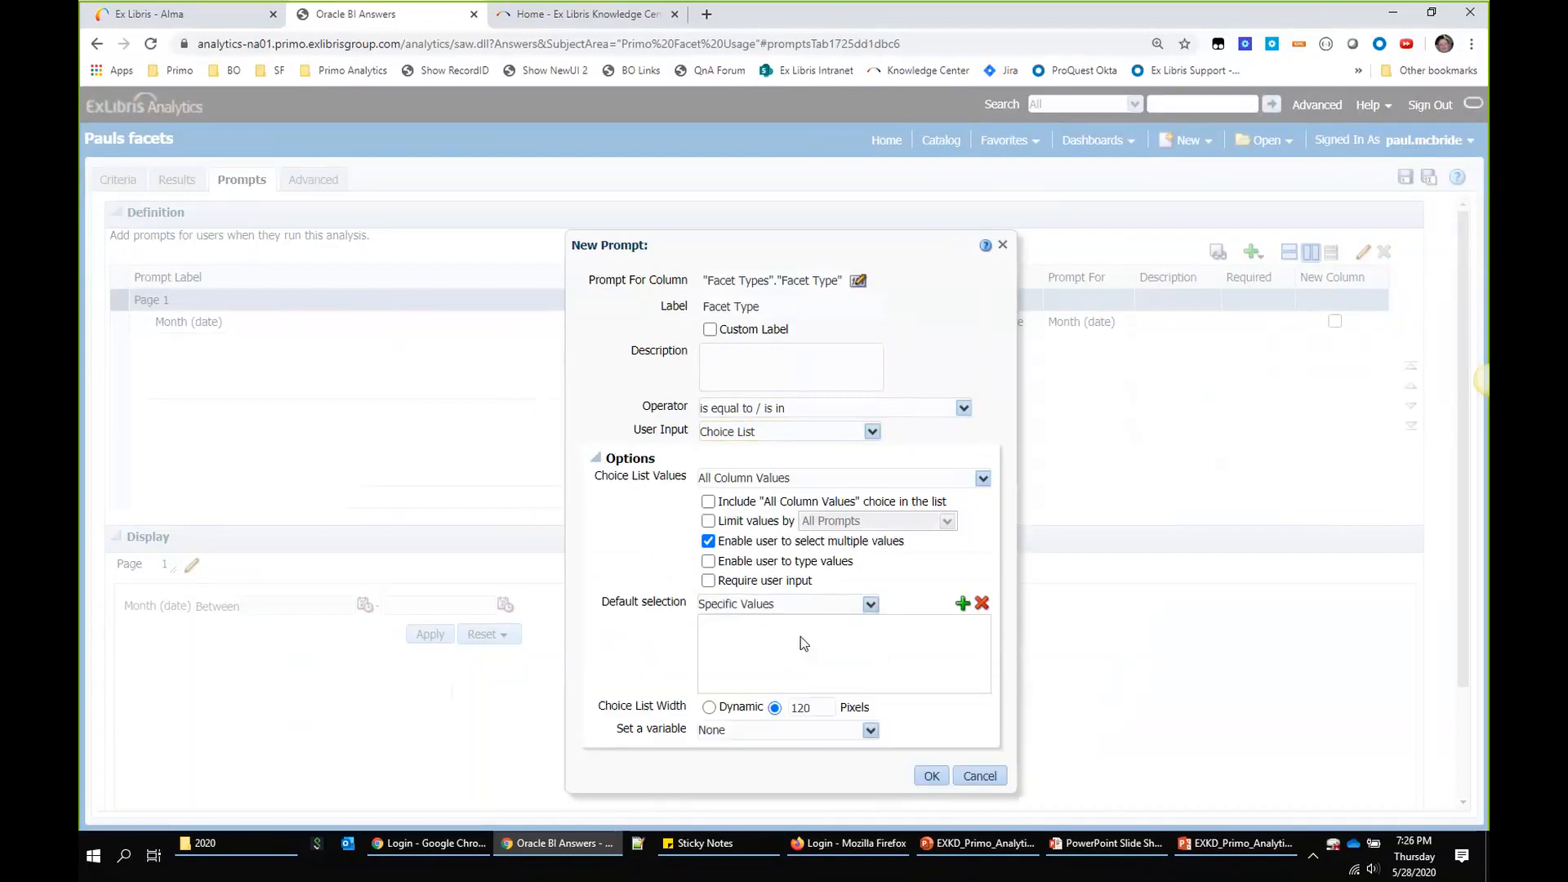
left_click(962, 604)
scroll(894, 651, "up", 3)
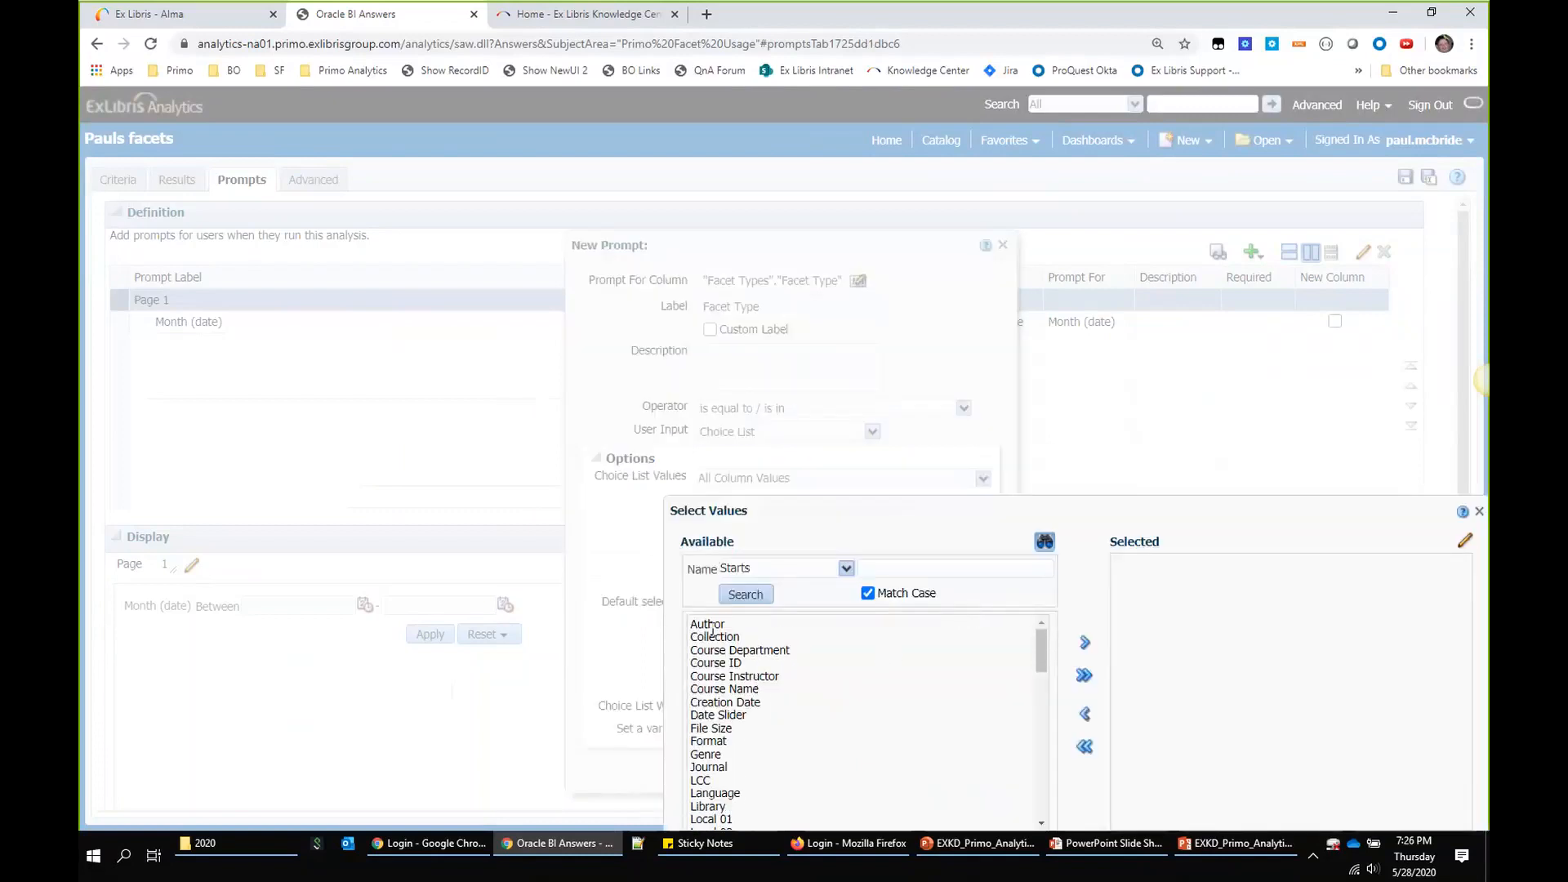
left_click(710, 625)
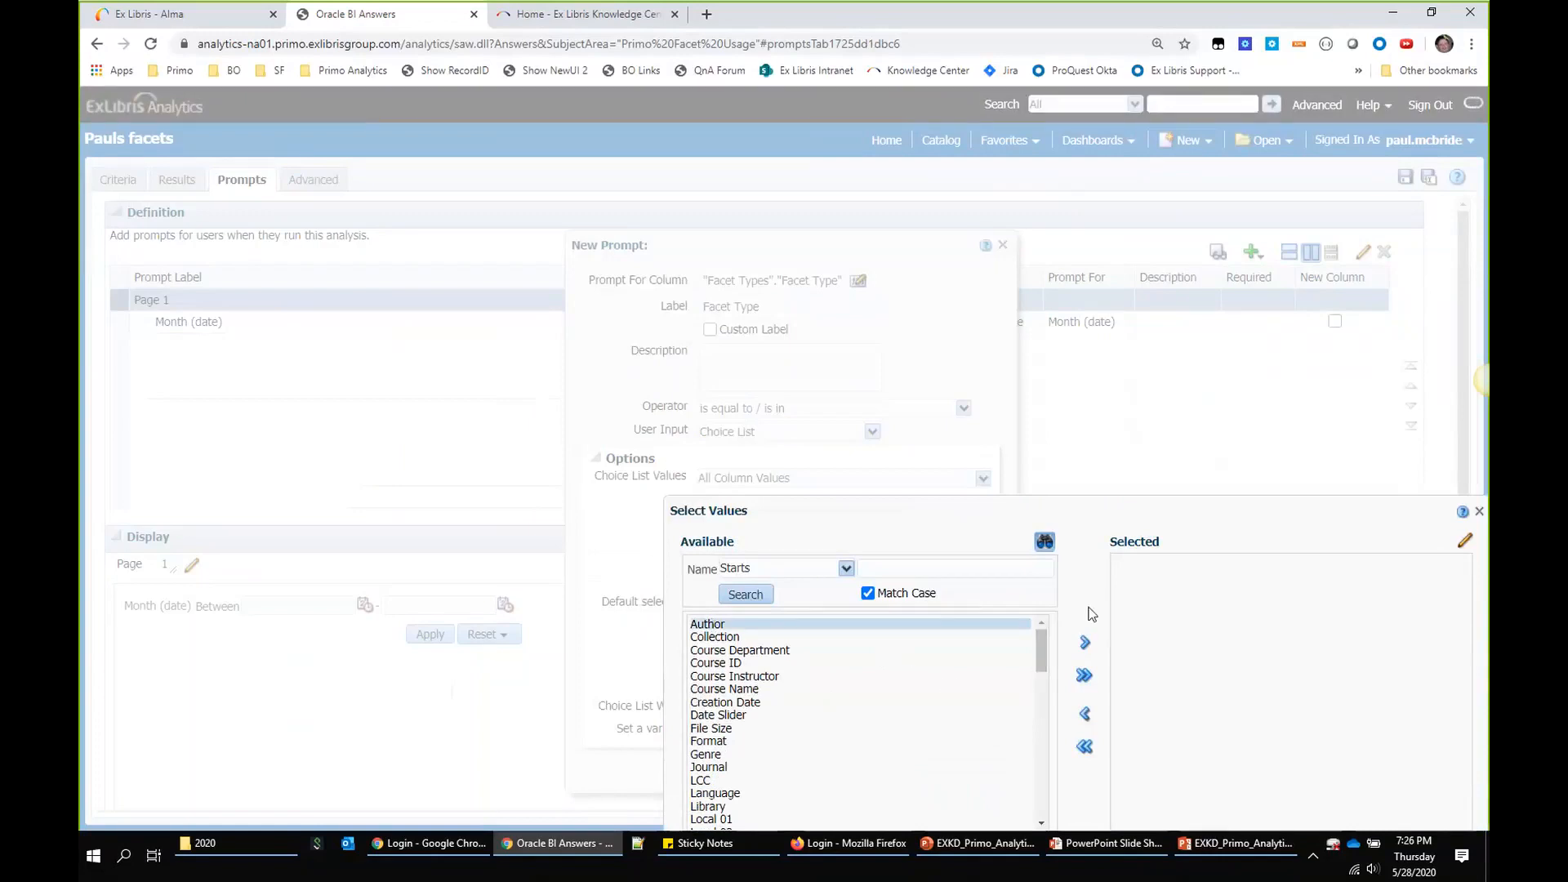
left_click(1083, 645)
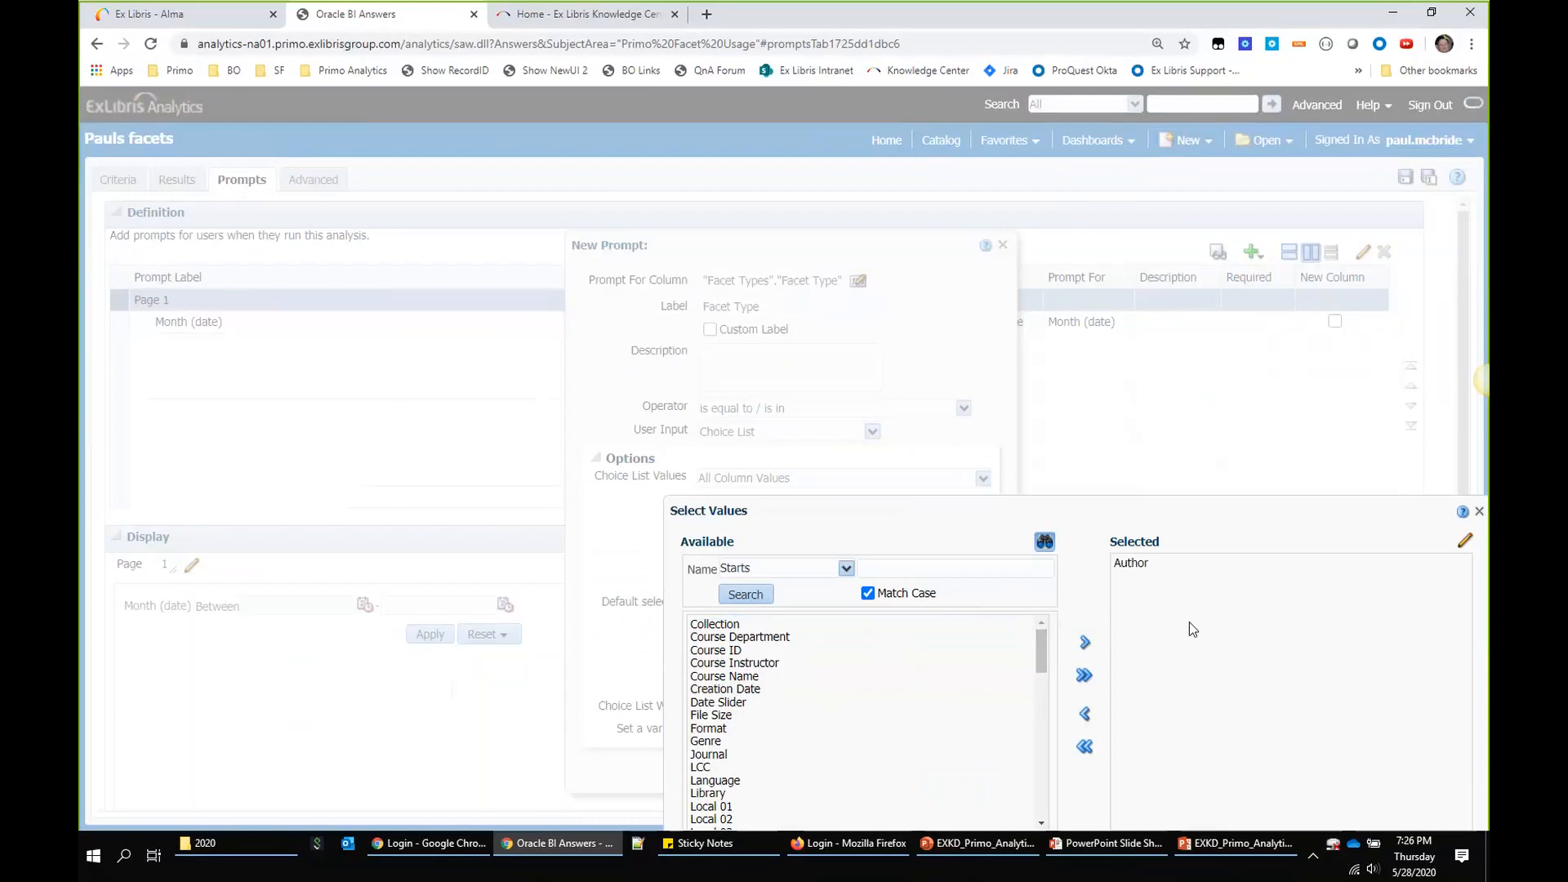
left_click_drag(1070, 511, 735, 311)
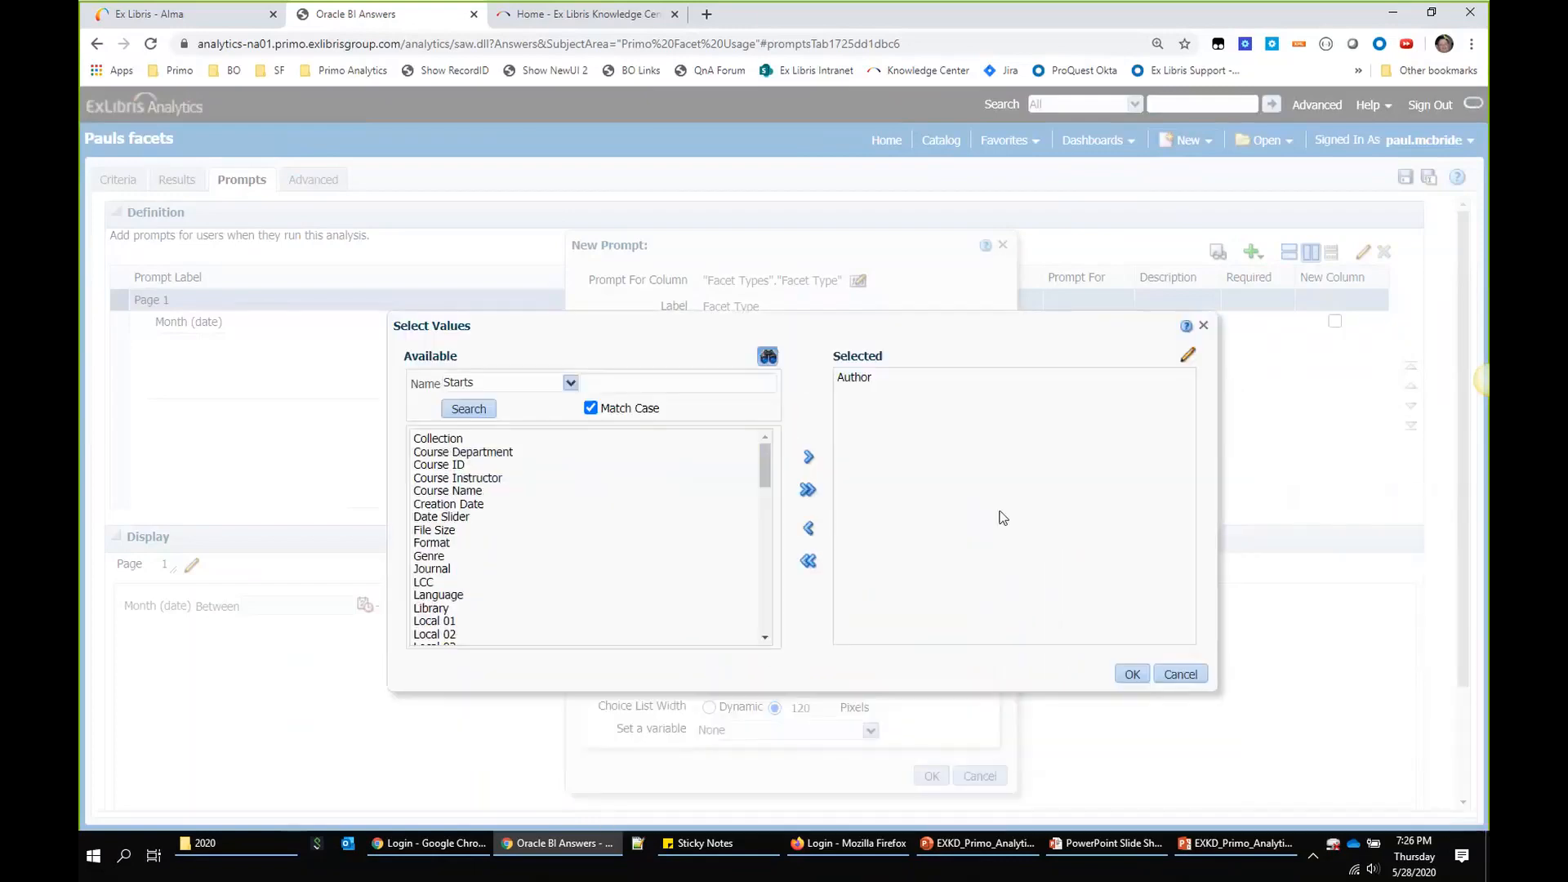
left_click(1132, 673)
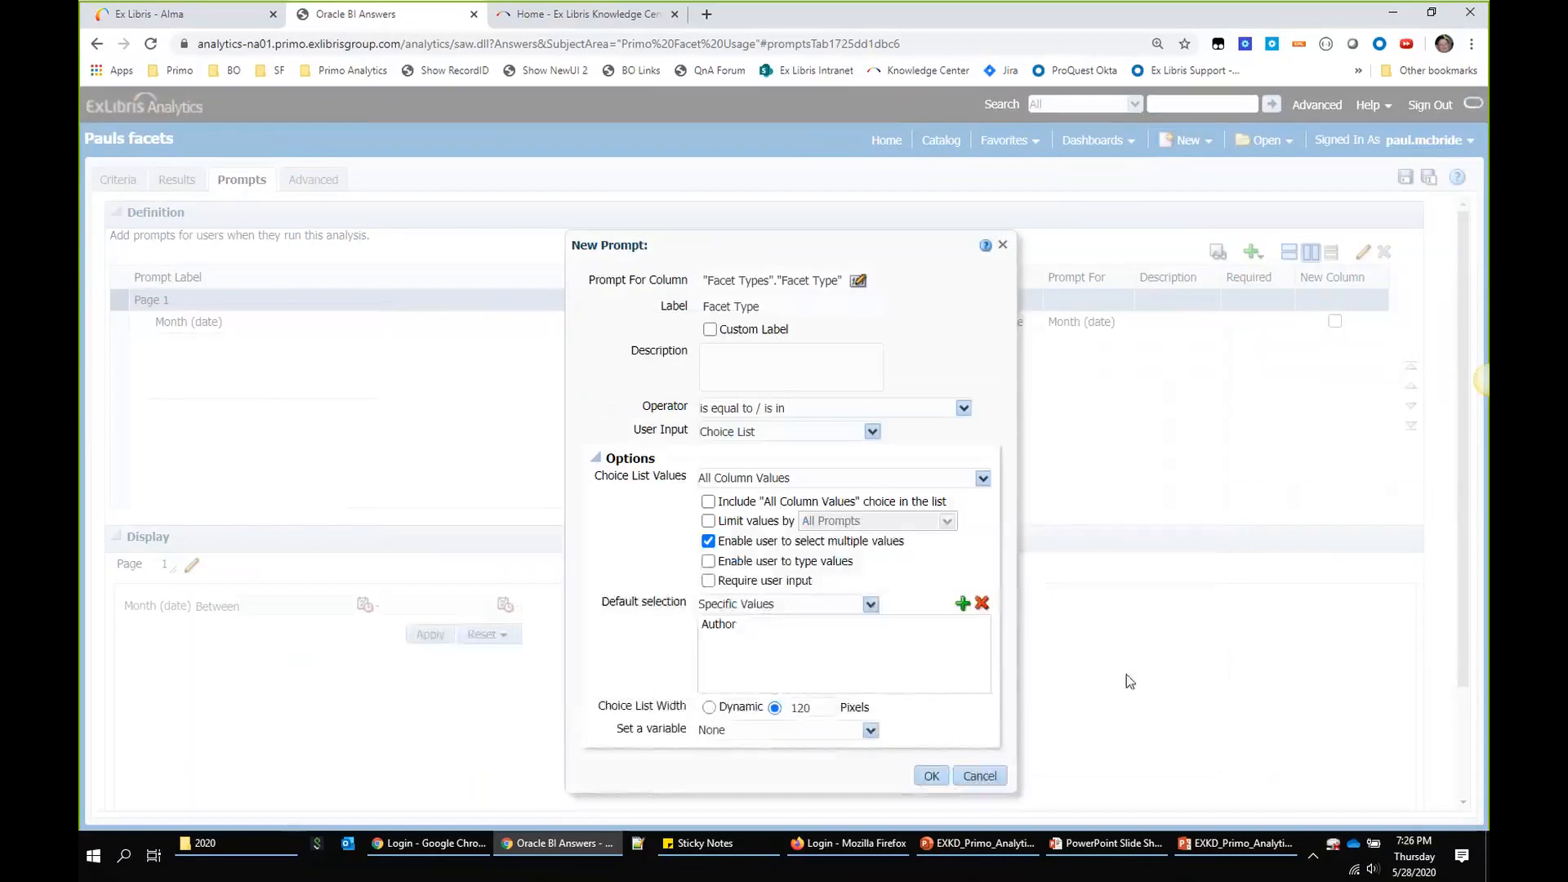
left_click(929, 775)
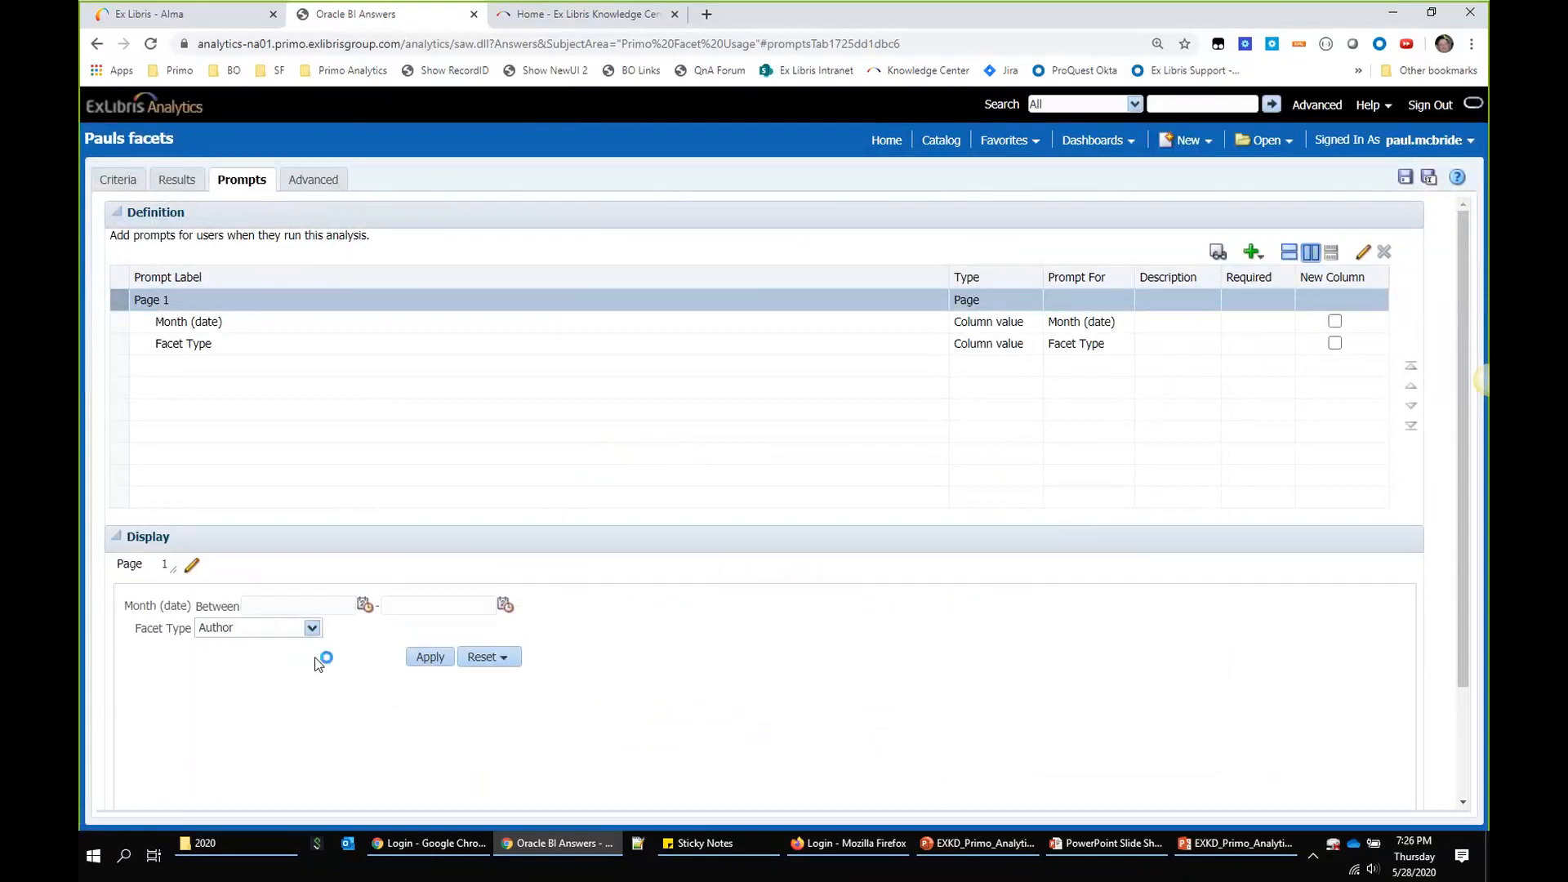
Step: Save the analysis with its prompts and open it from My Folders in the catalog
left_click(1405, 179)
left_click(939, 151)
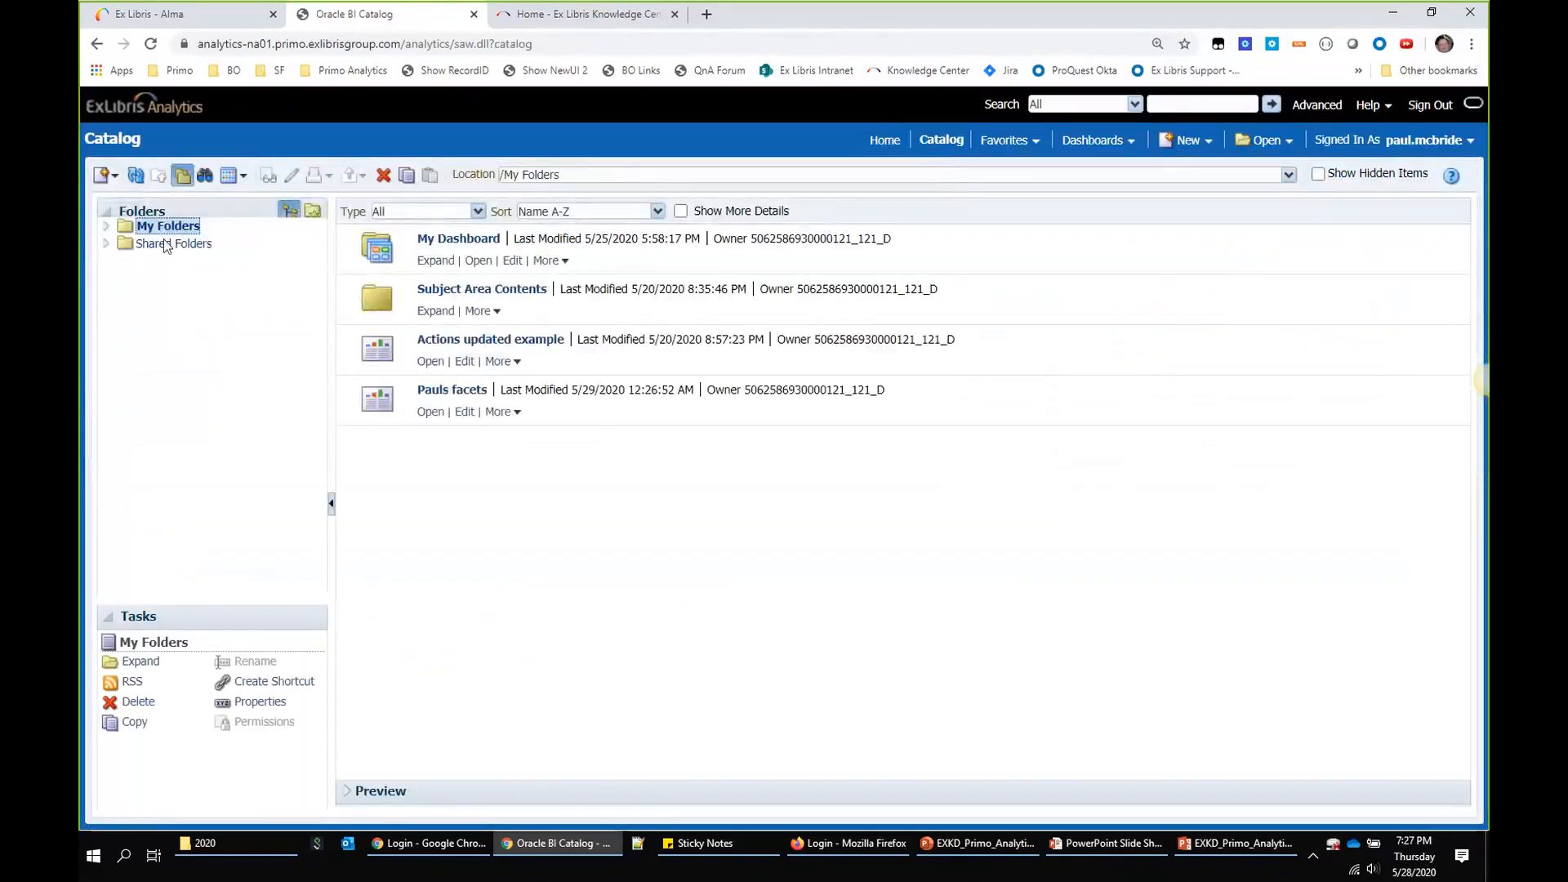
left_click(431, 412)
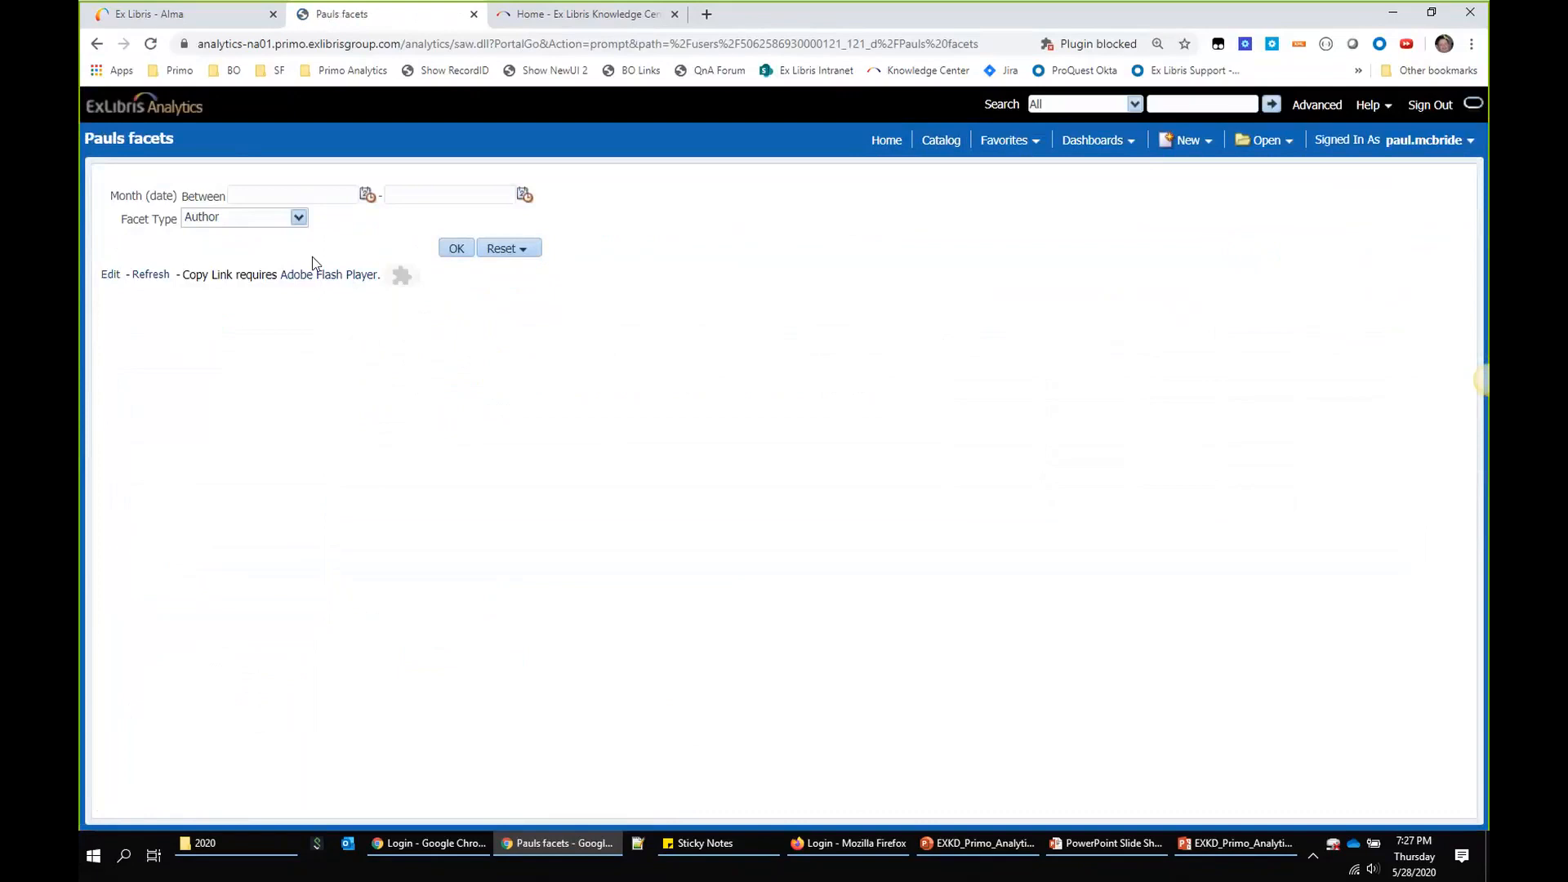
Step: Set the start of the Month (date) prompt range to 10/01/2019 with the calendar
left_click(289, 196)
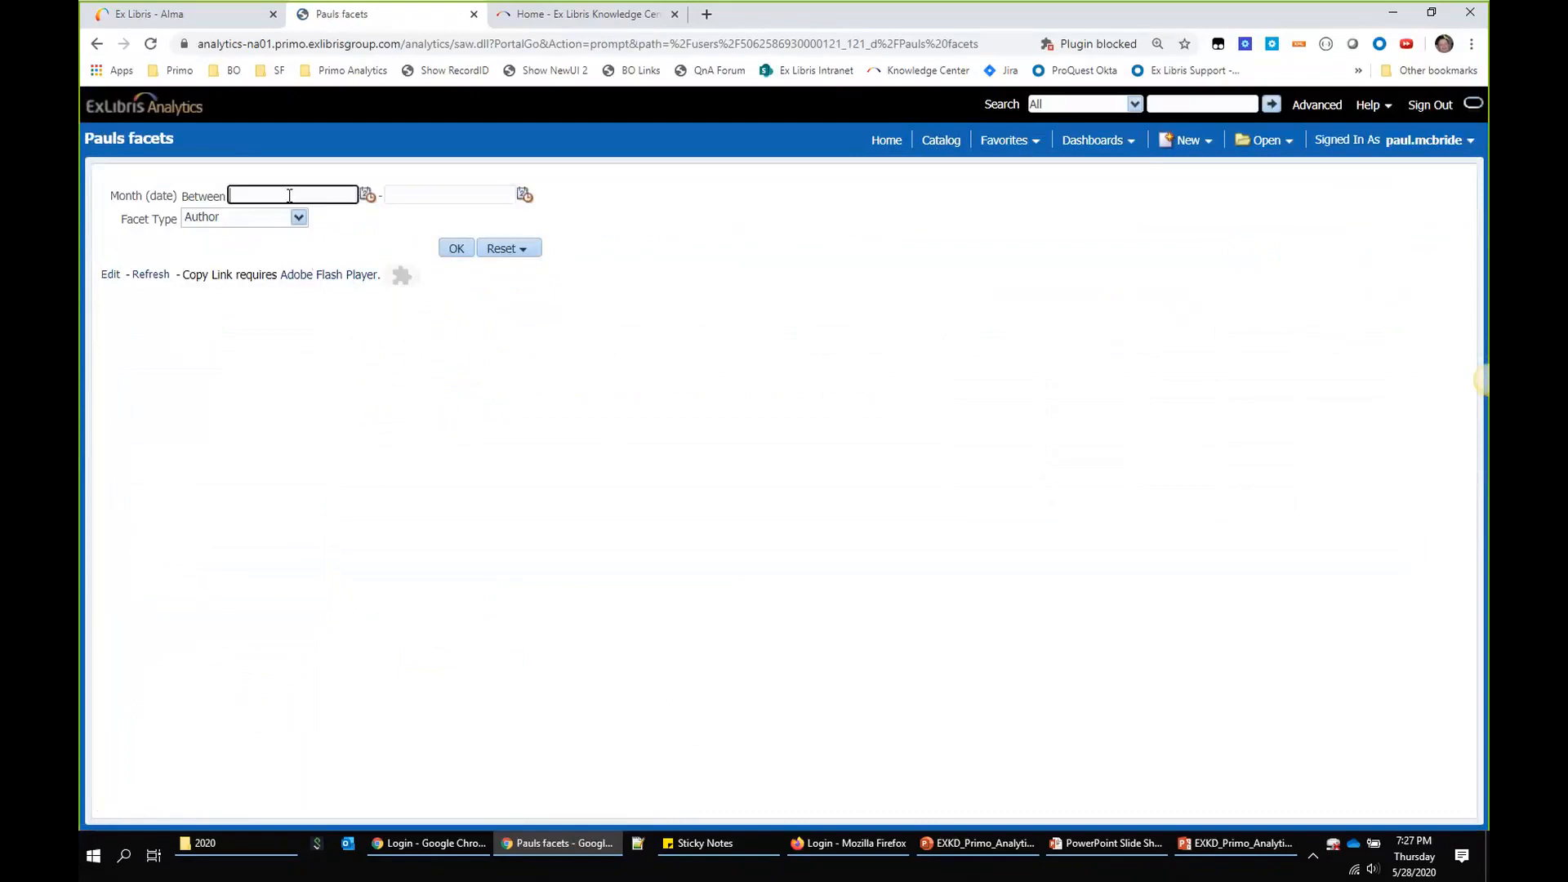
left_click(368, 194)
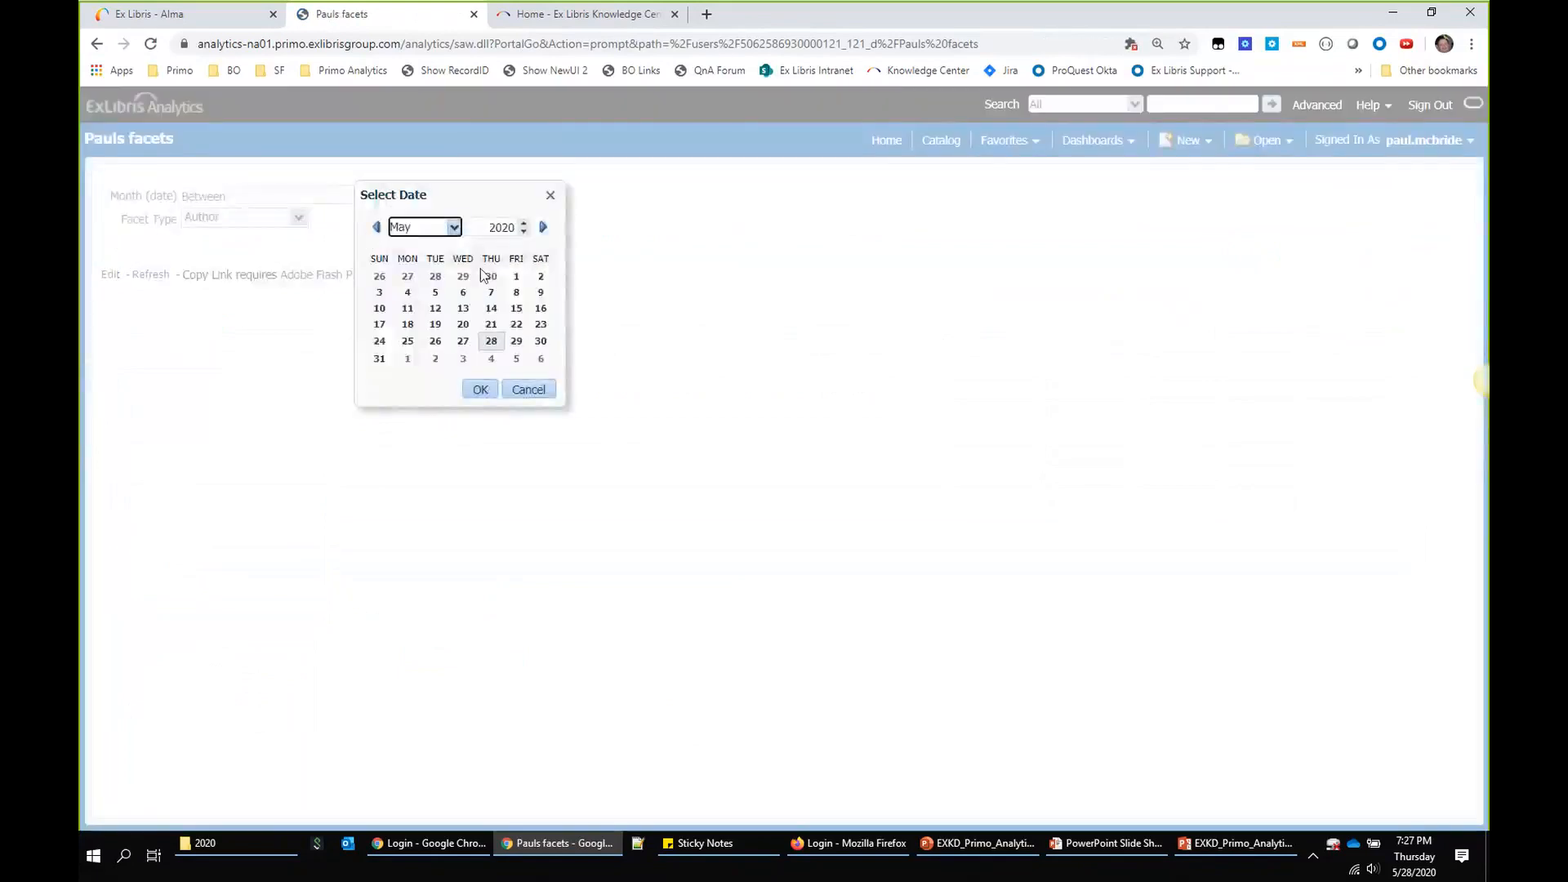
left_click(525, 232)
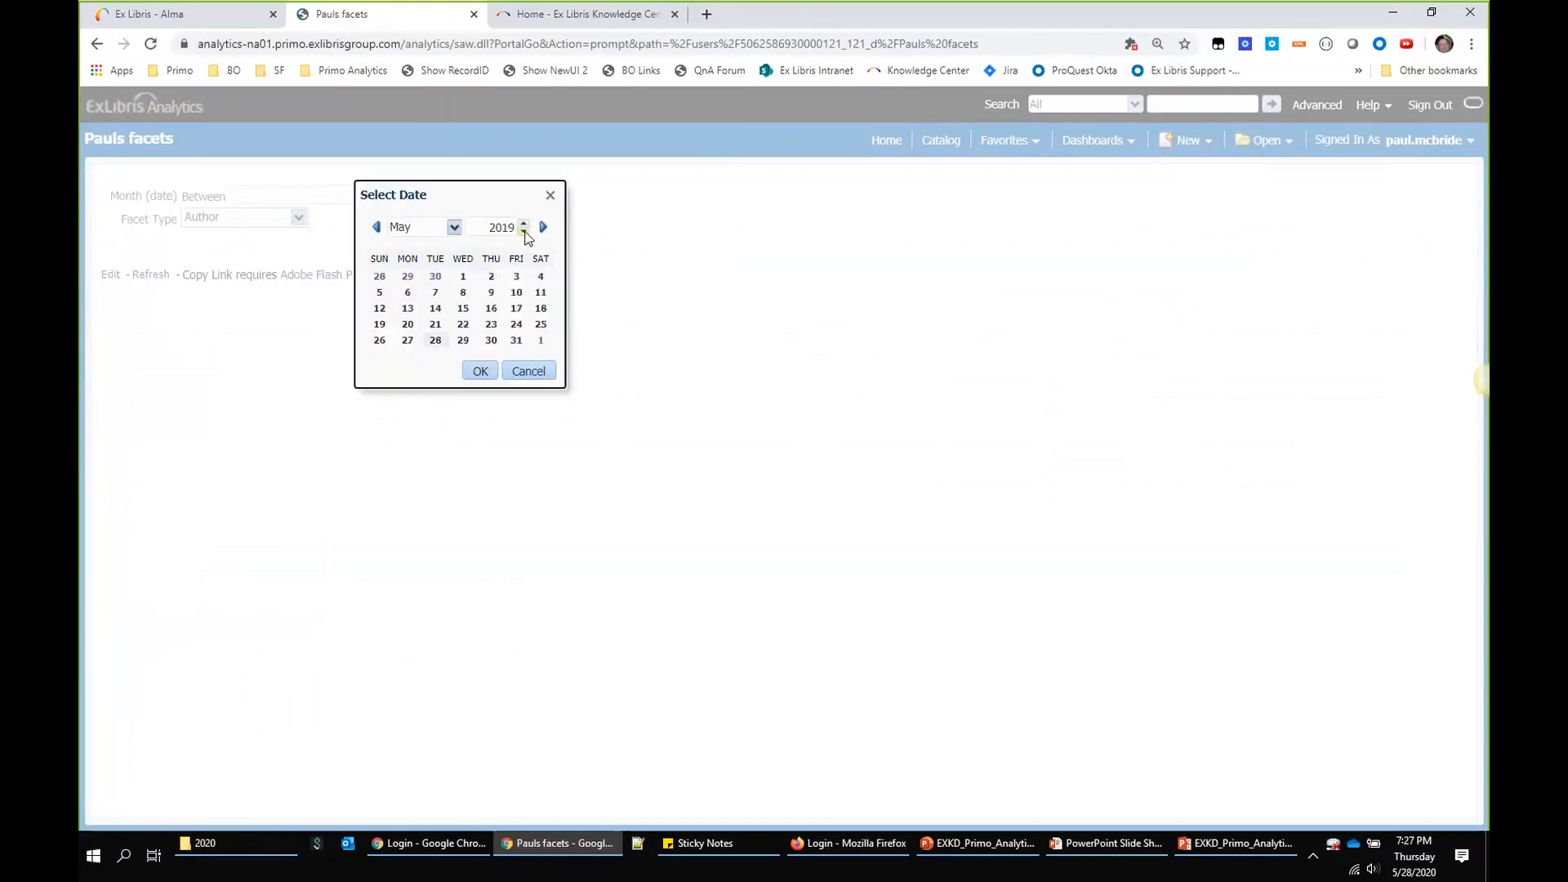
left_click(454, 230)
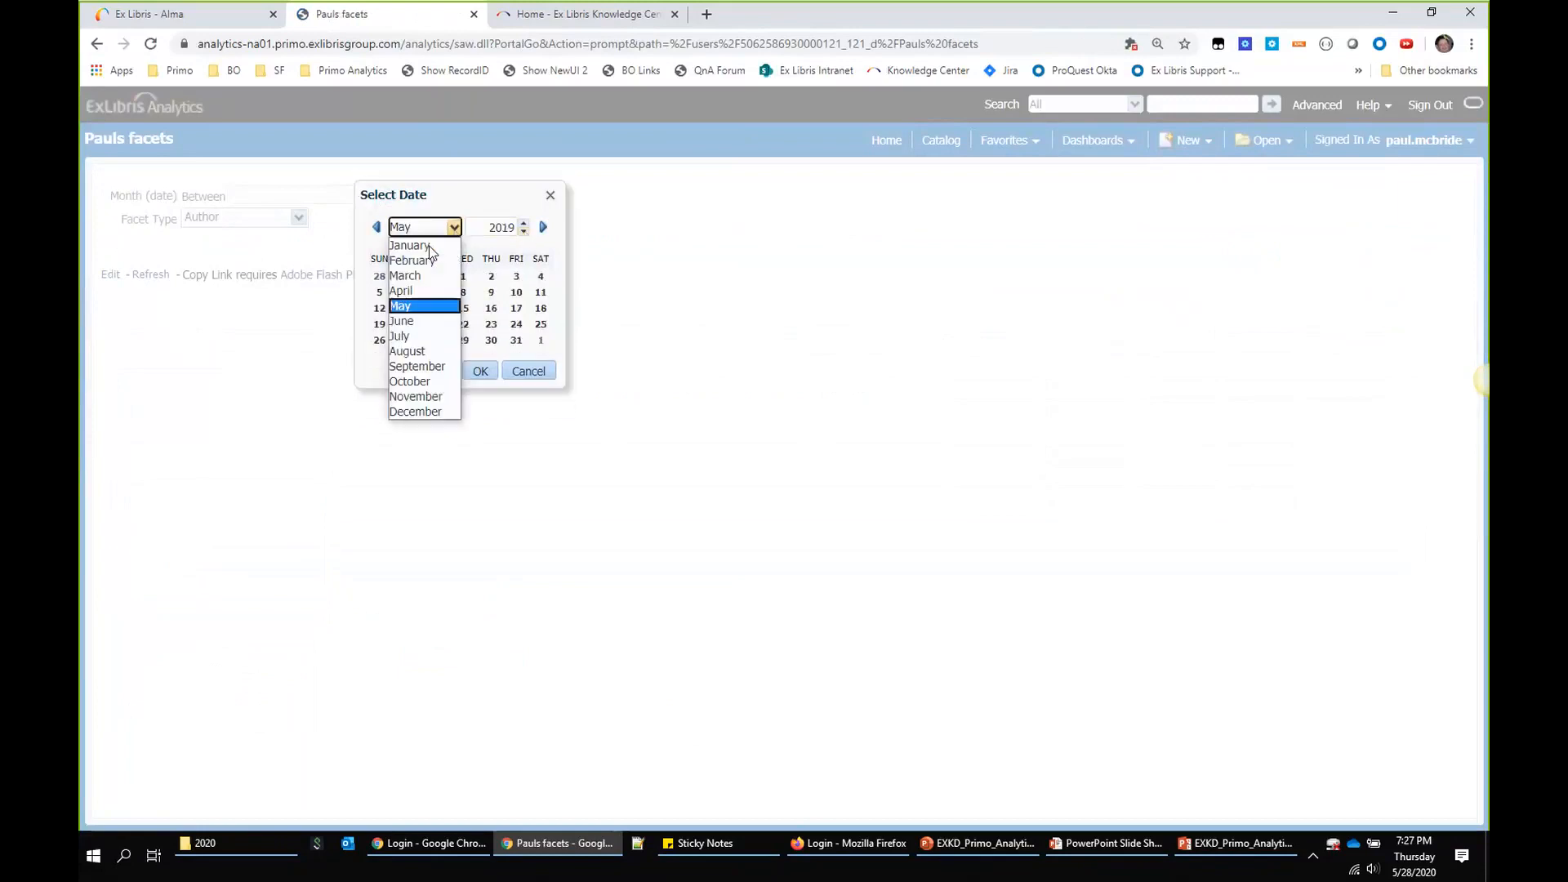
left_click(410, 381)
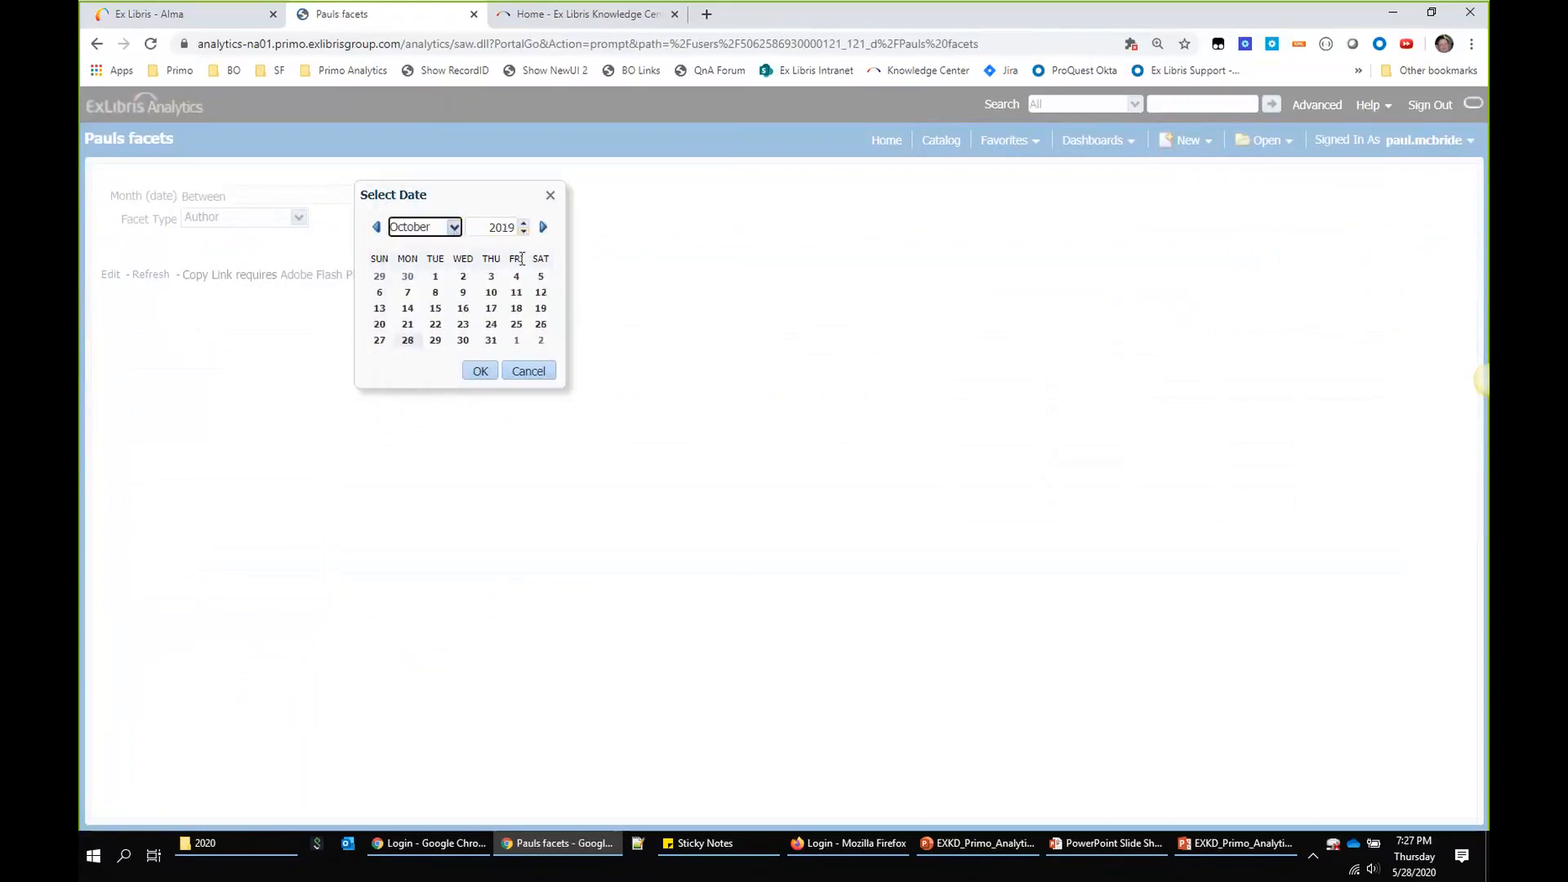
left_click(435, 277)
left_click(480, 371)
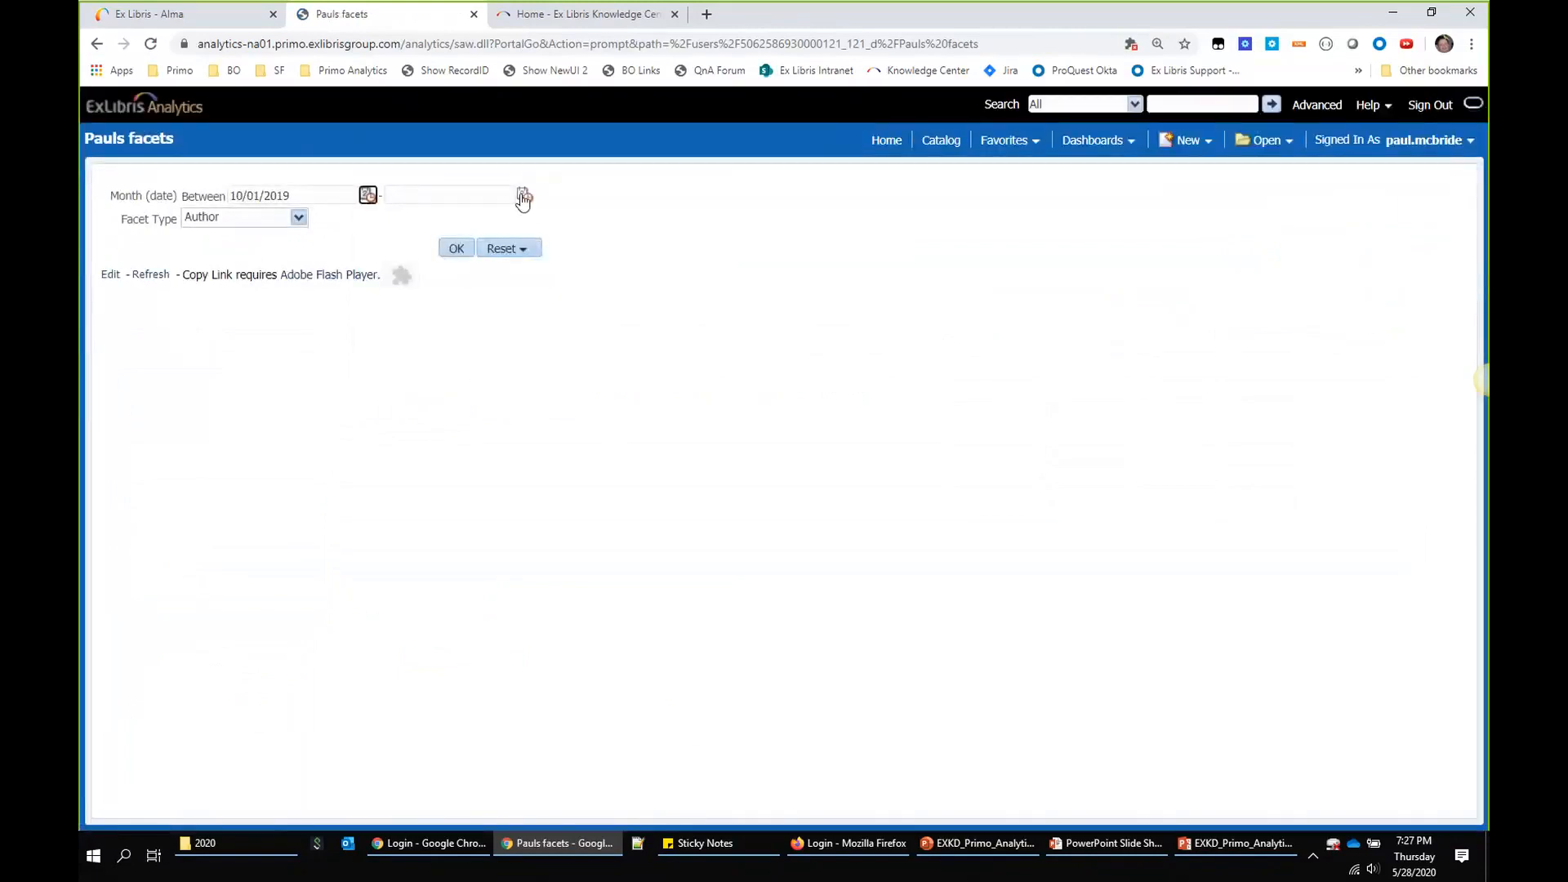
Step: Set the end of the Month (date) prompt range to 03/10/2020 with the calendar
left_click(523, 198)
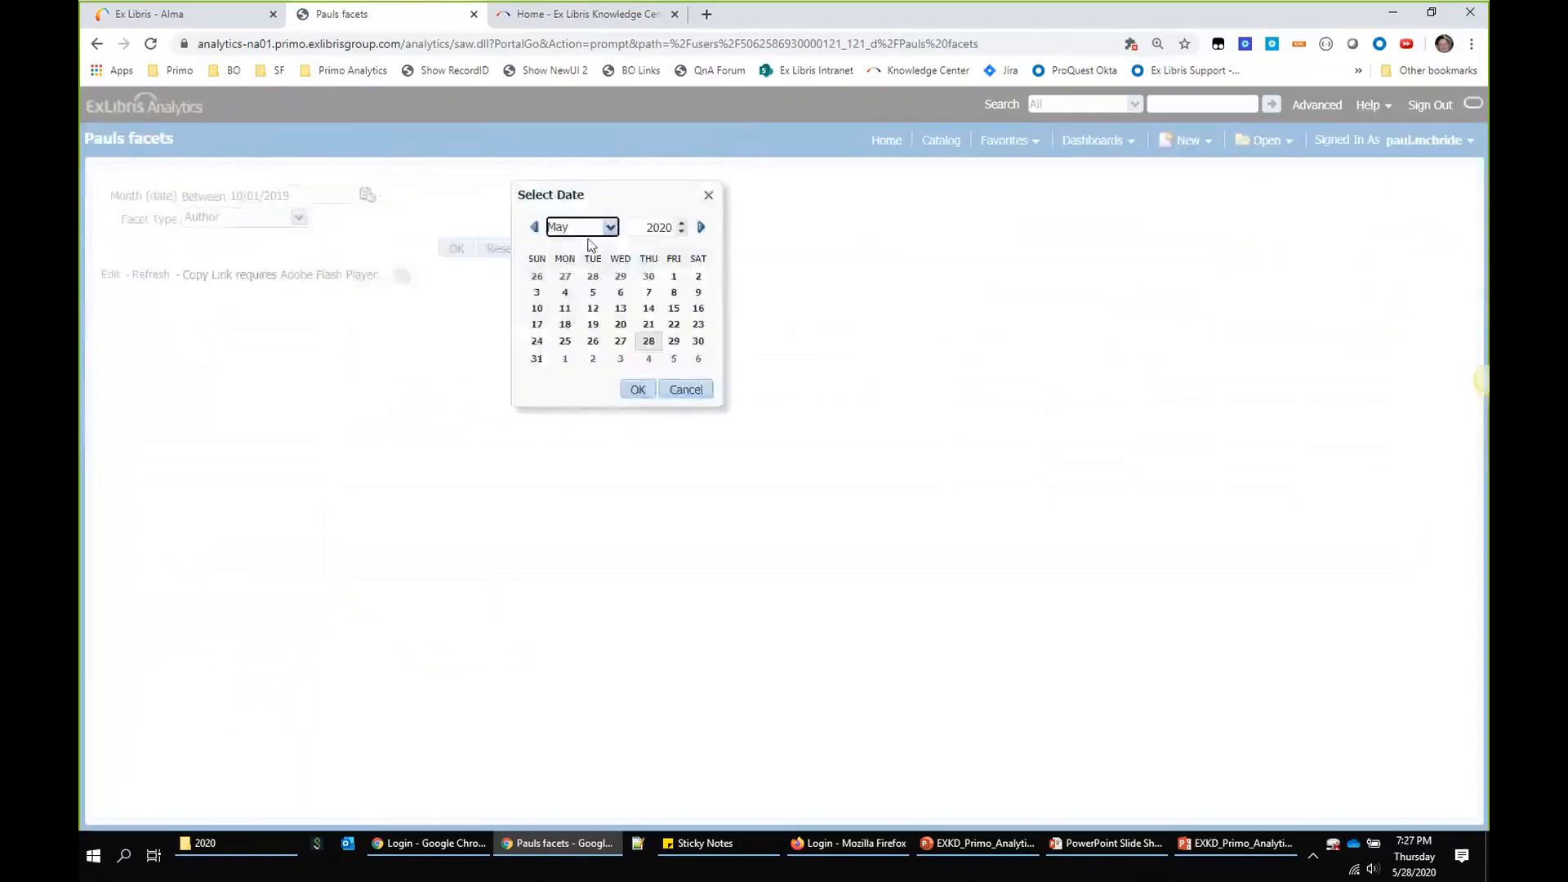
left_click(610, 227)
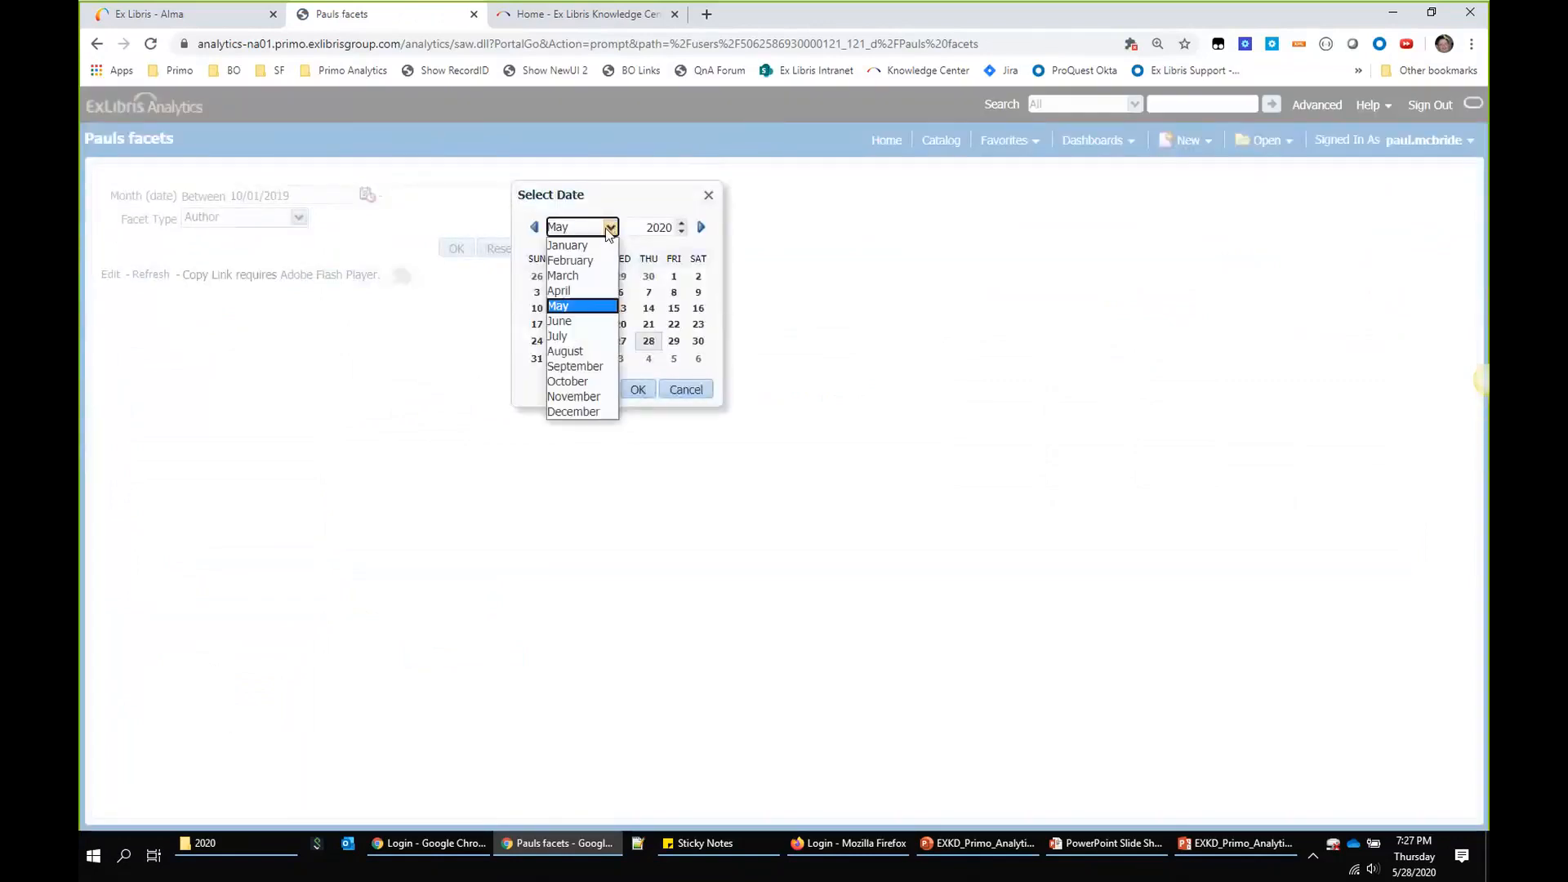
left_click(582, 276)
left_click(595, 294)
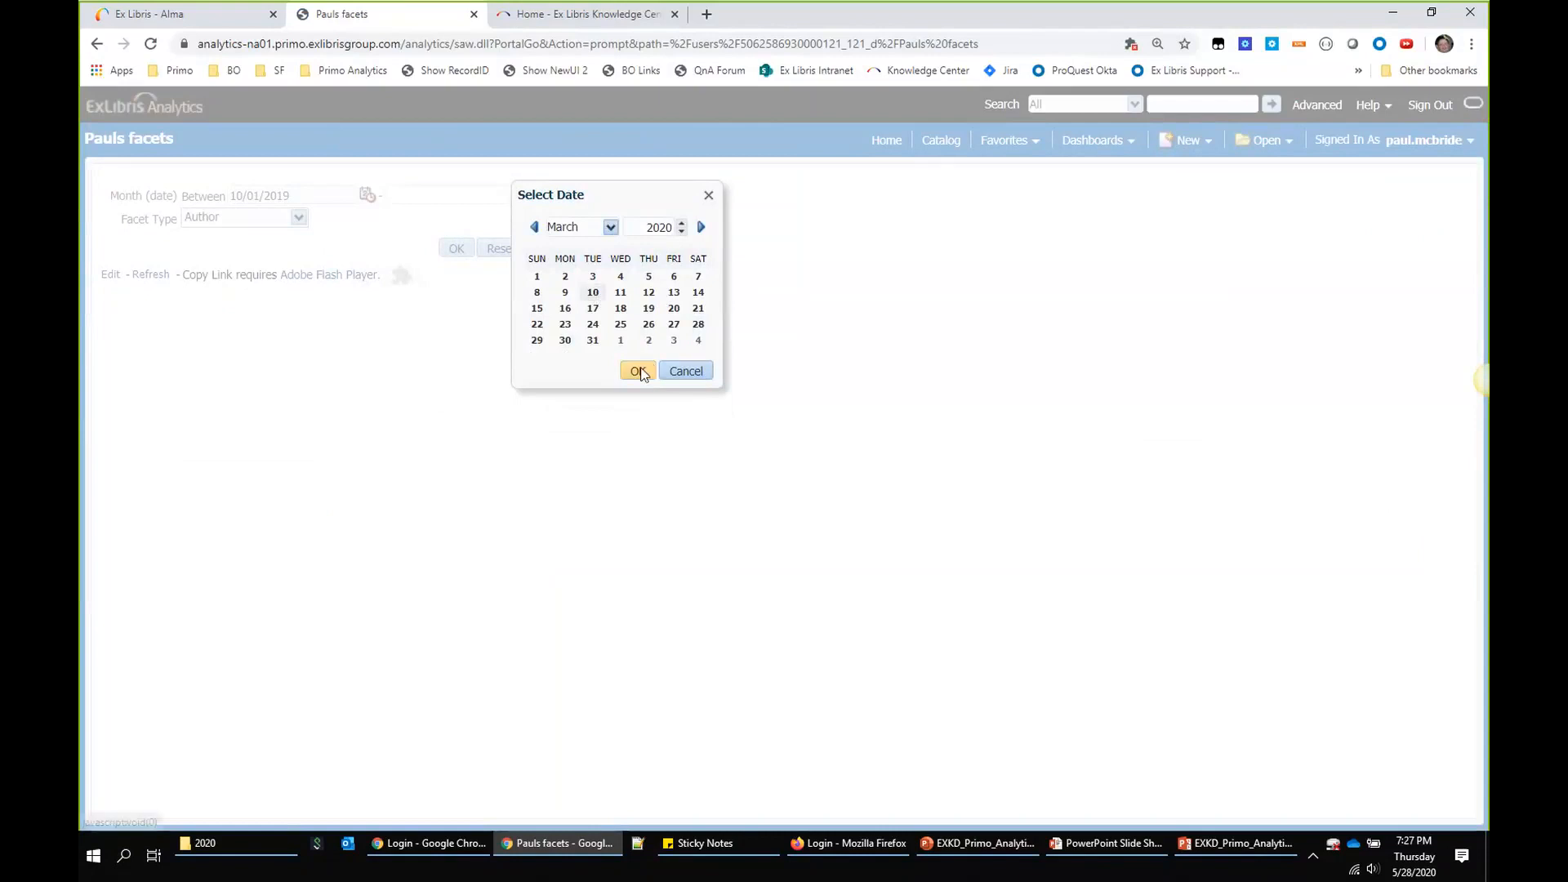
left_click(638, 372)
Step: Add Resource Type to the Facet Type prompt alongside Author, then run the report and review its results through the grand total
left_click(298, 217)
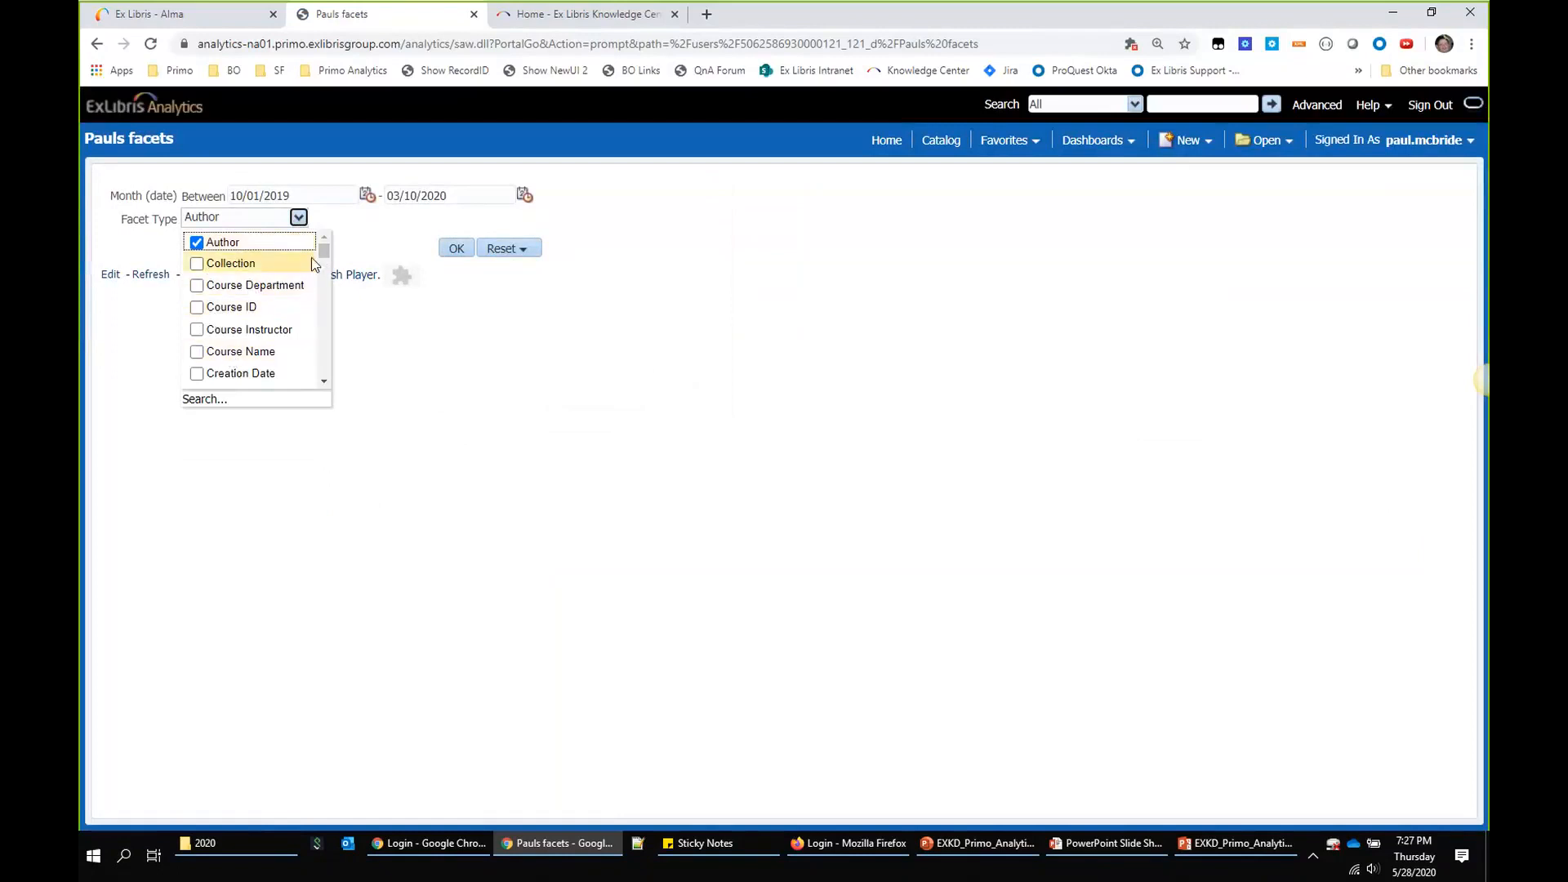
left_click_drag(324, 257, 325, 381)
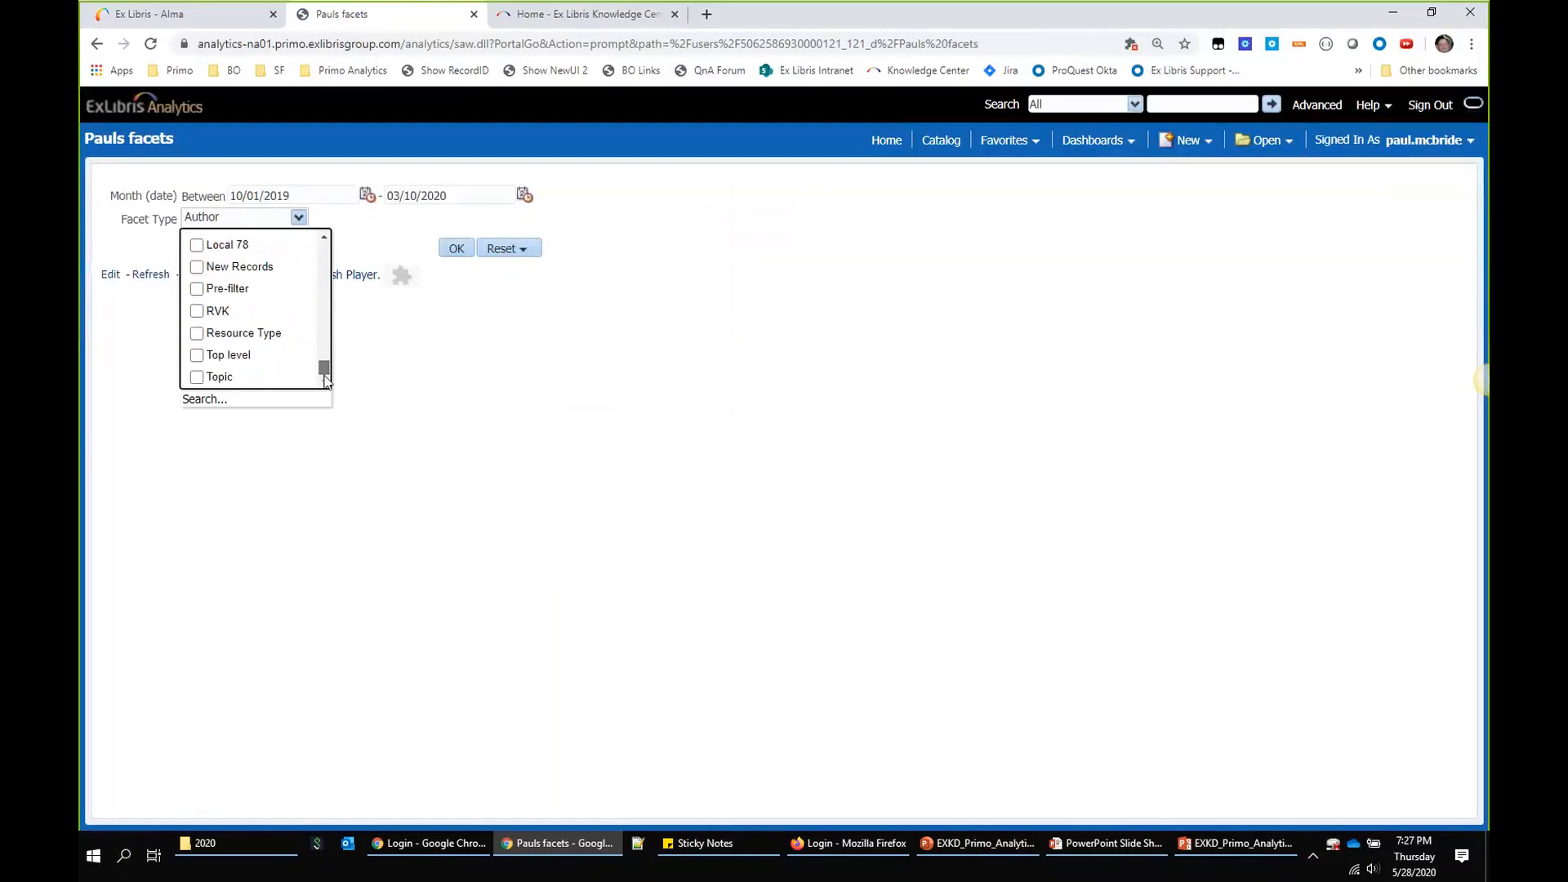
left_click(197, 335)
left_click(441, 384)
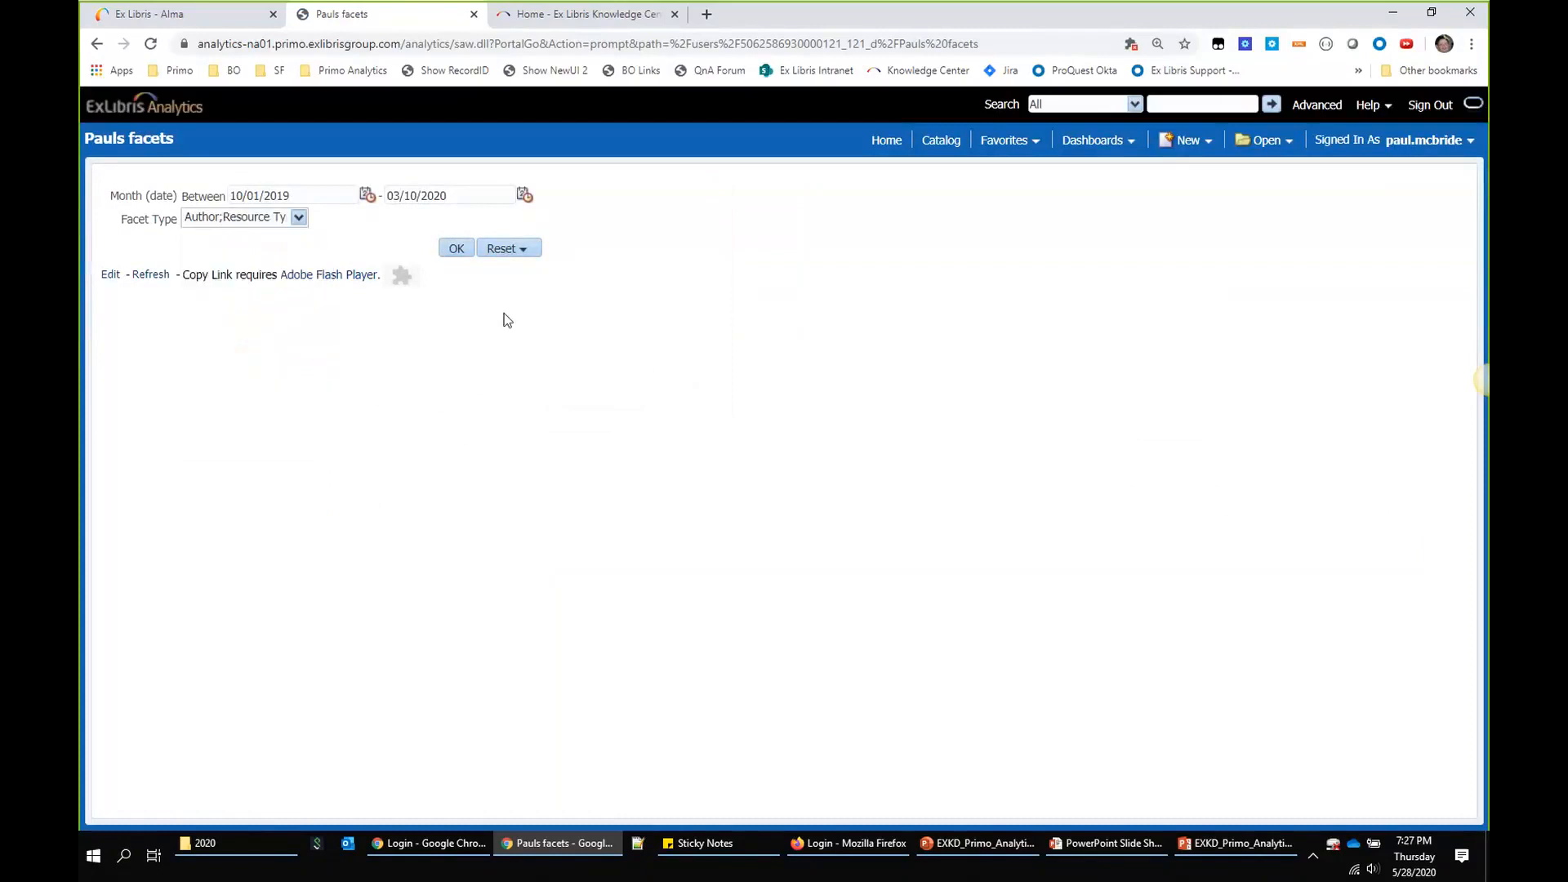
left_click(456, 249)
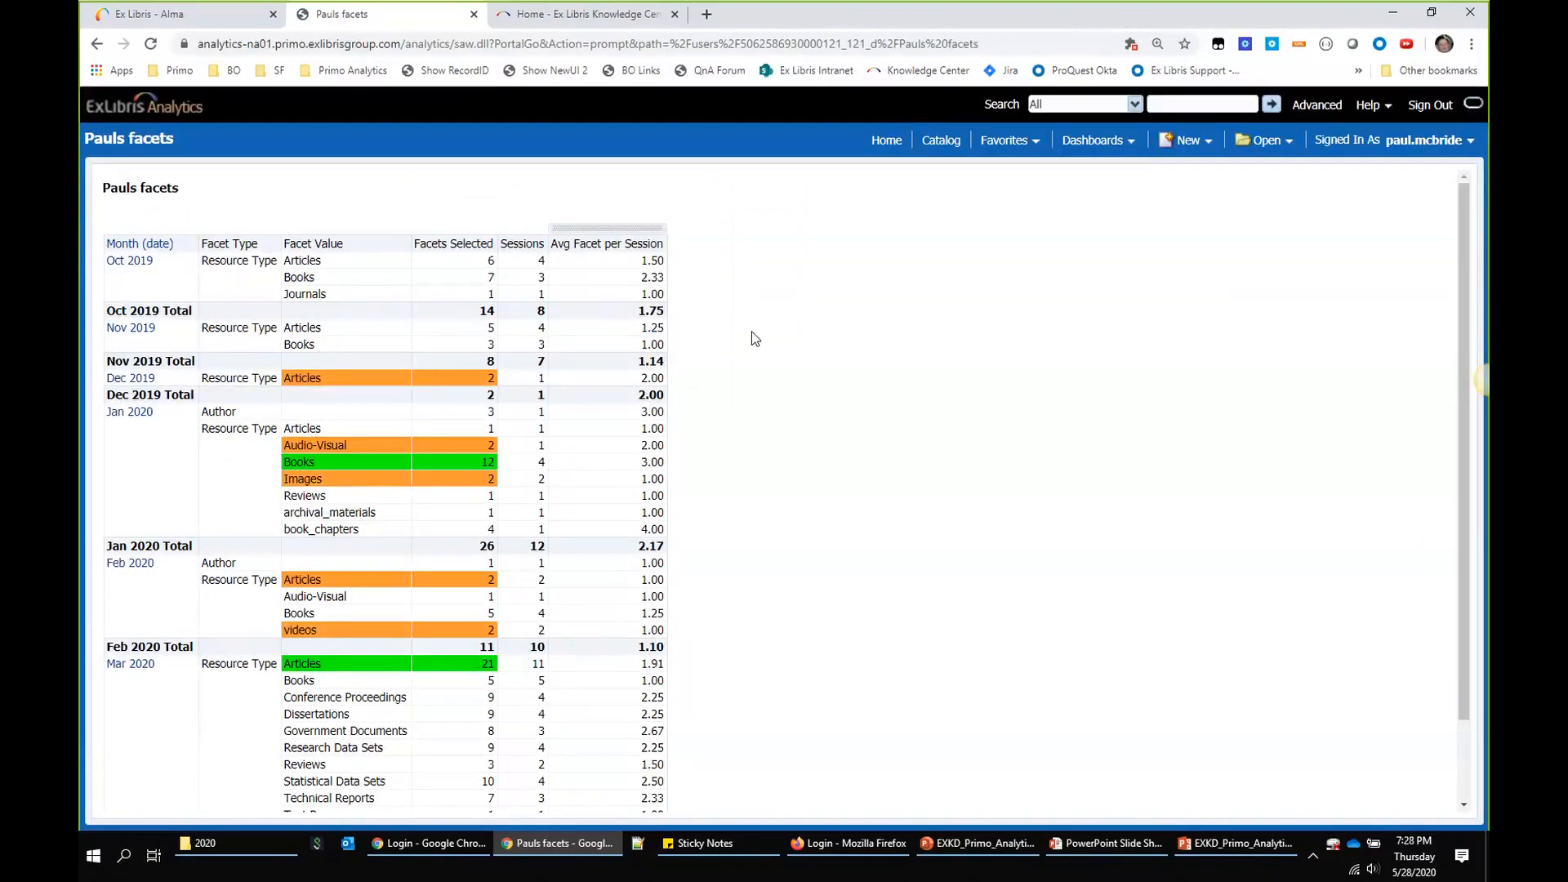
scroll(764, 359, "down", 2)
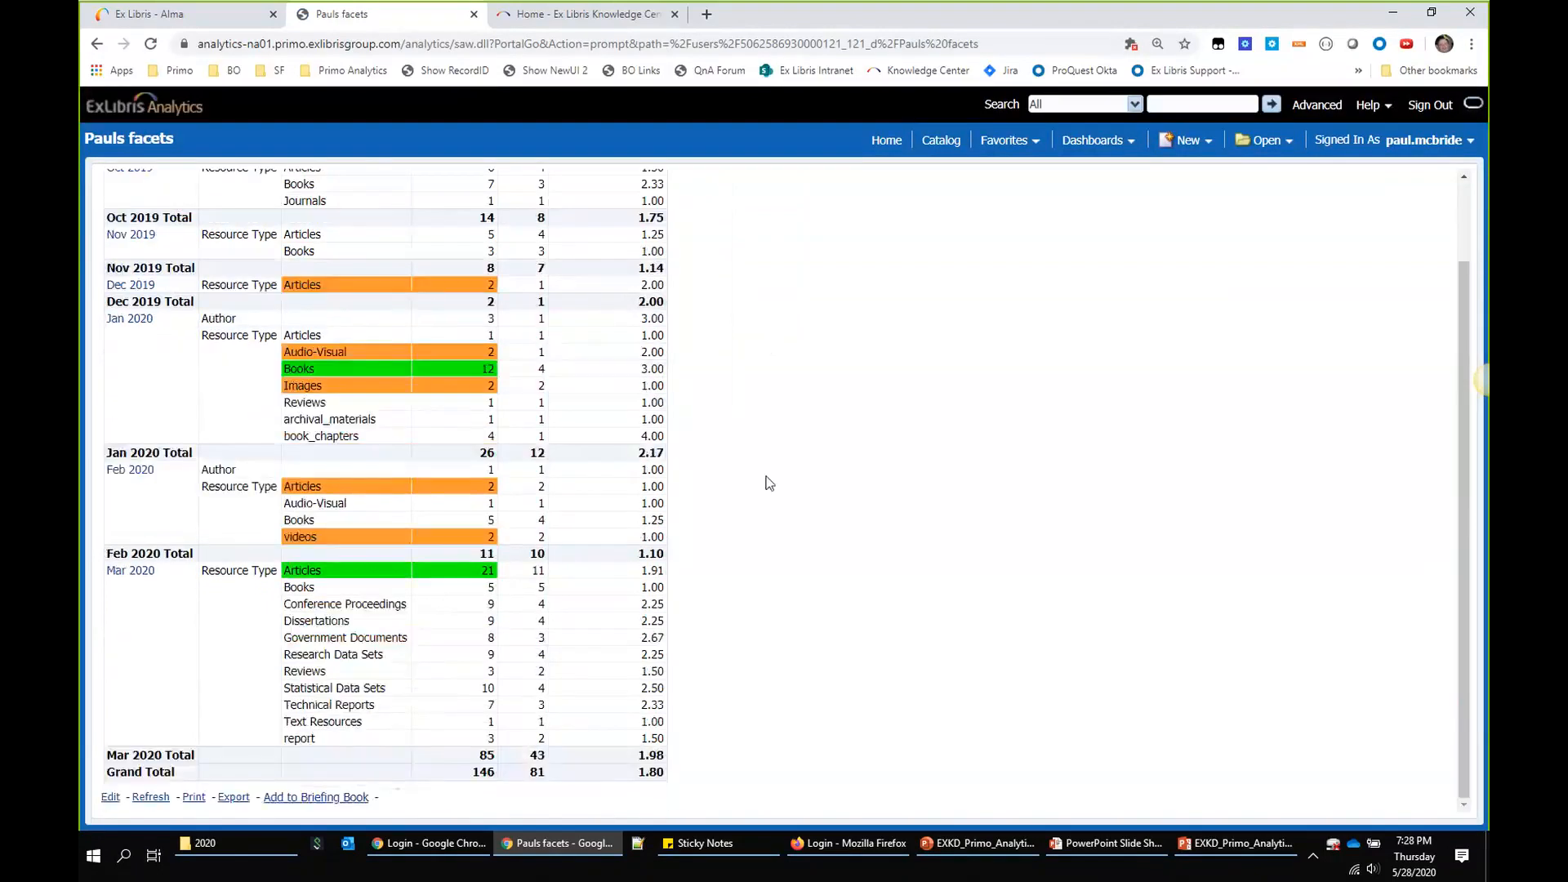
scroll(769, 483, "up", 2)
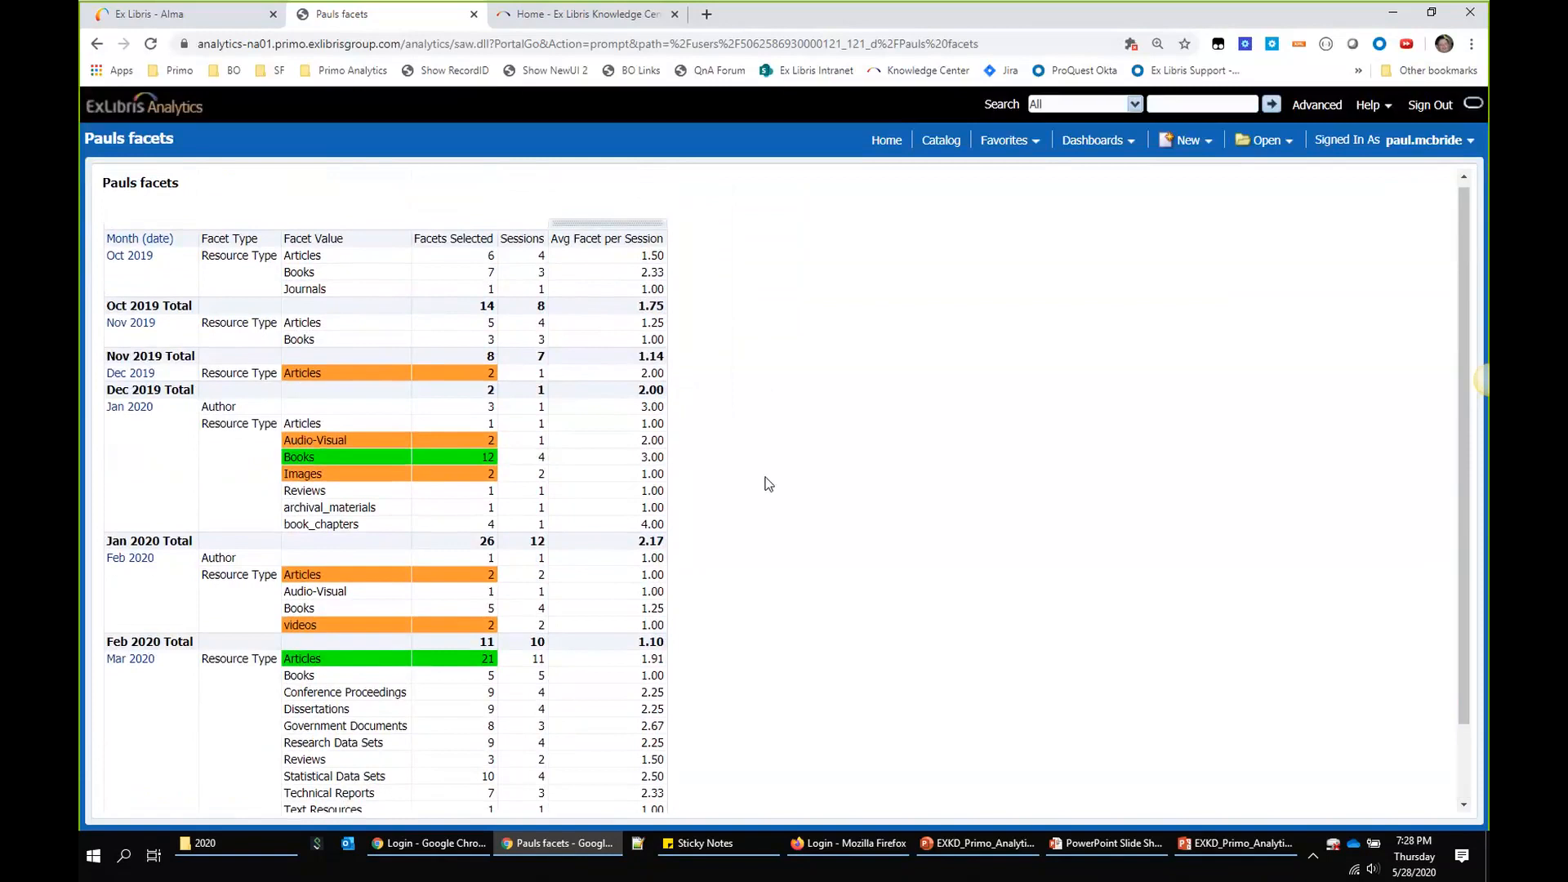
scroll(768, 484, "down", 2)
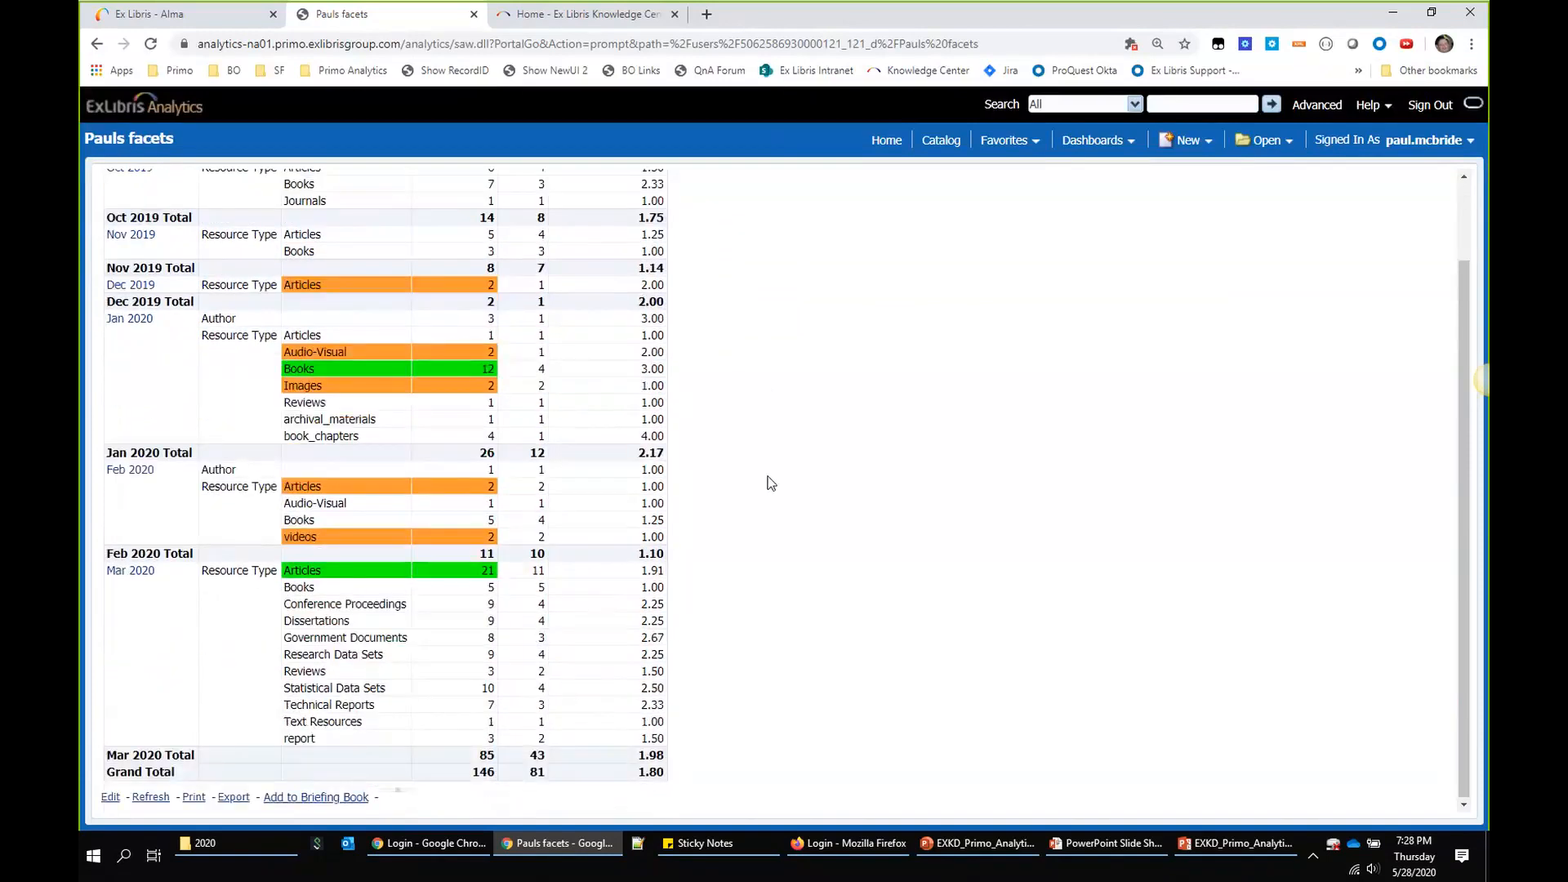
scroll(770, 480, "up", 2)
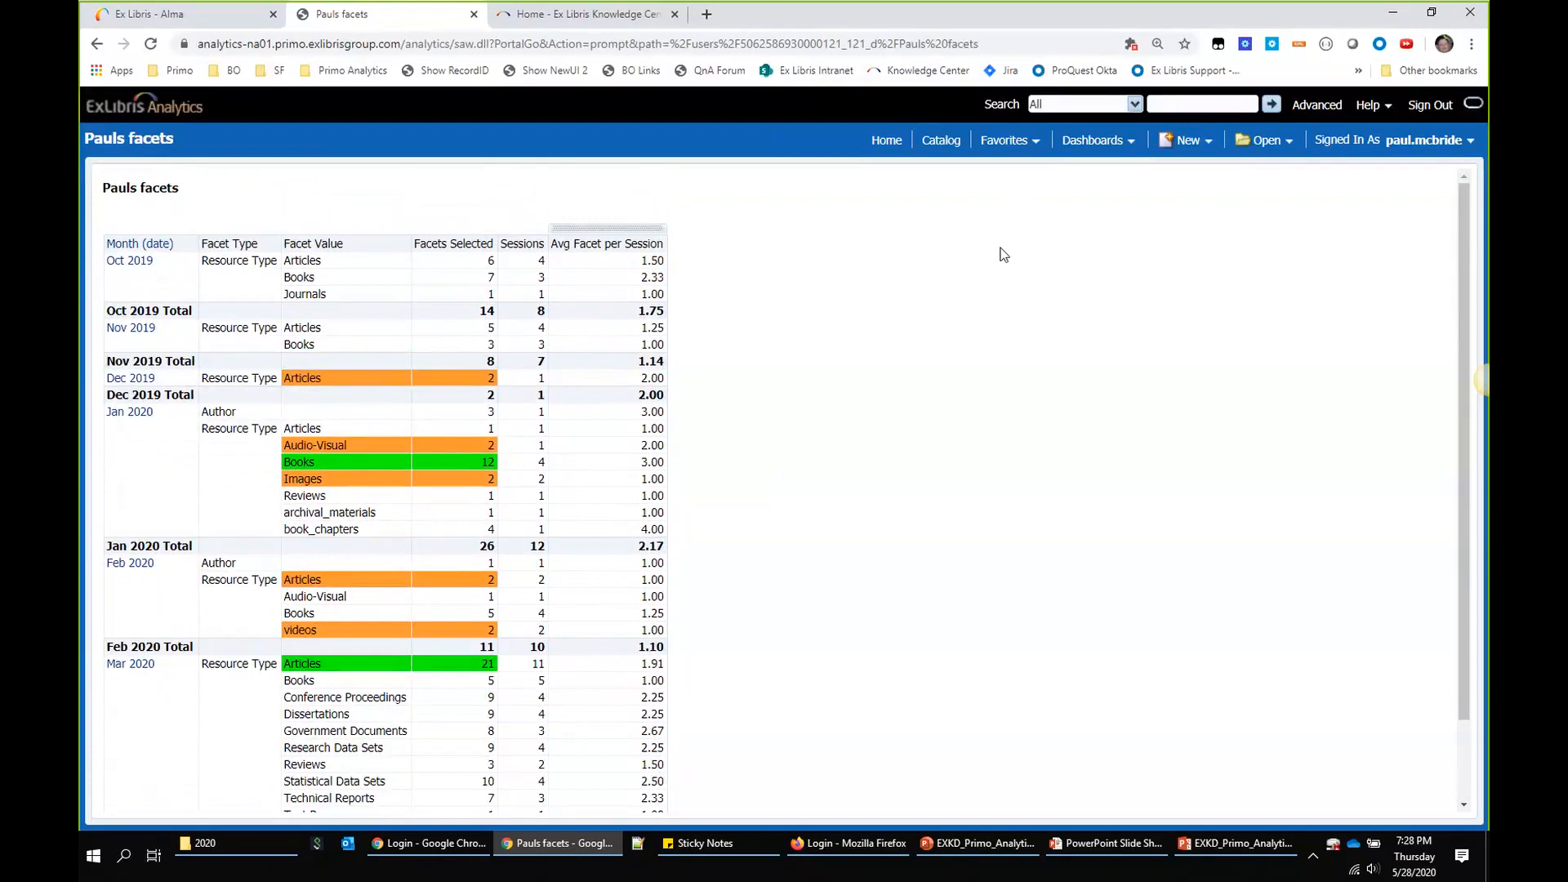
Step: Open the saved facets analysis for editing from the catalog and look over its unfiltered results table
left_click(935, 142)
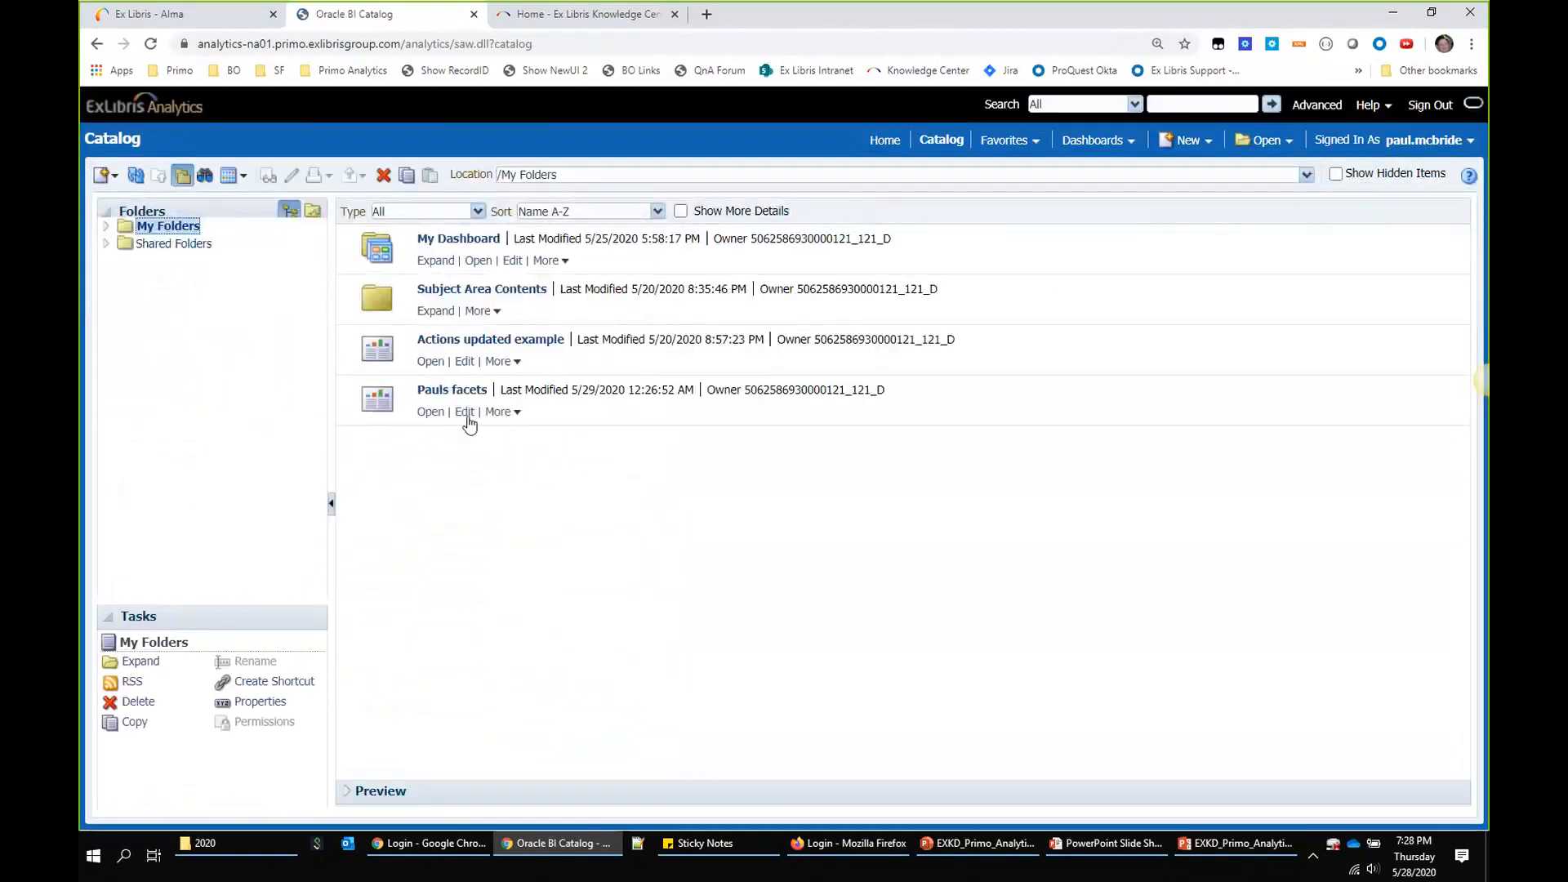
left_click(462, 412)
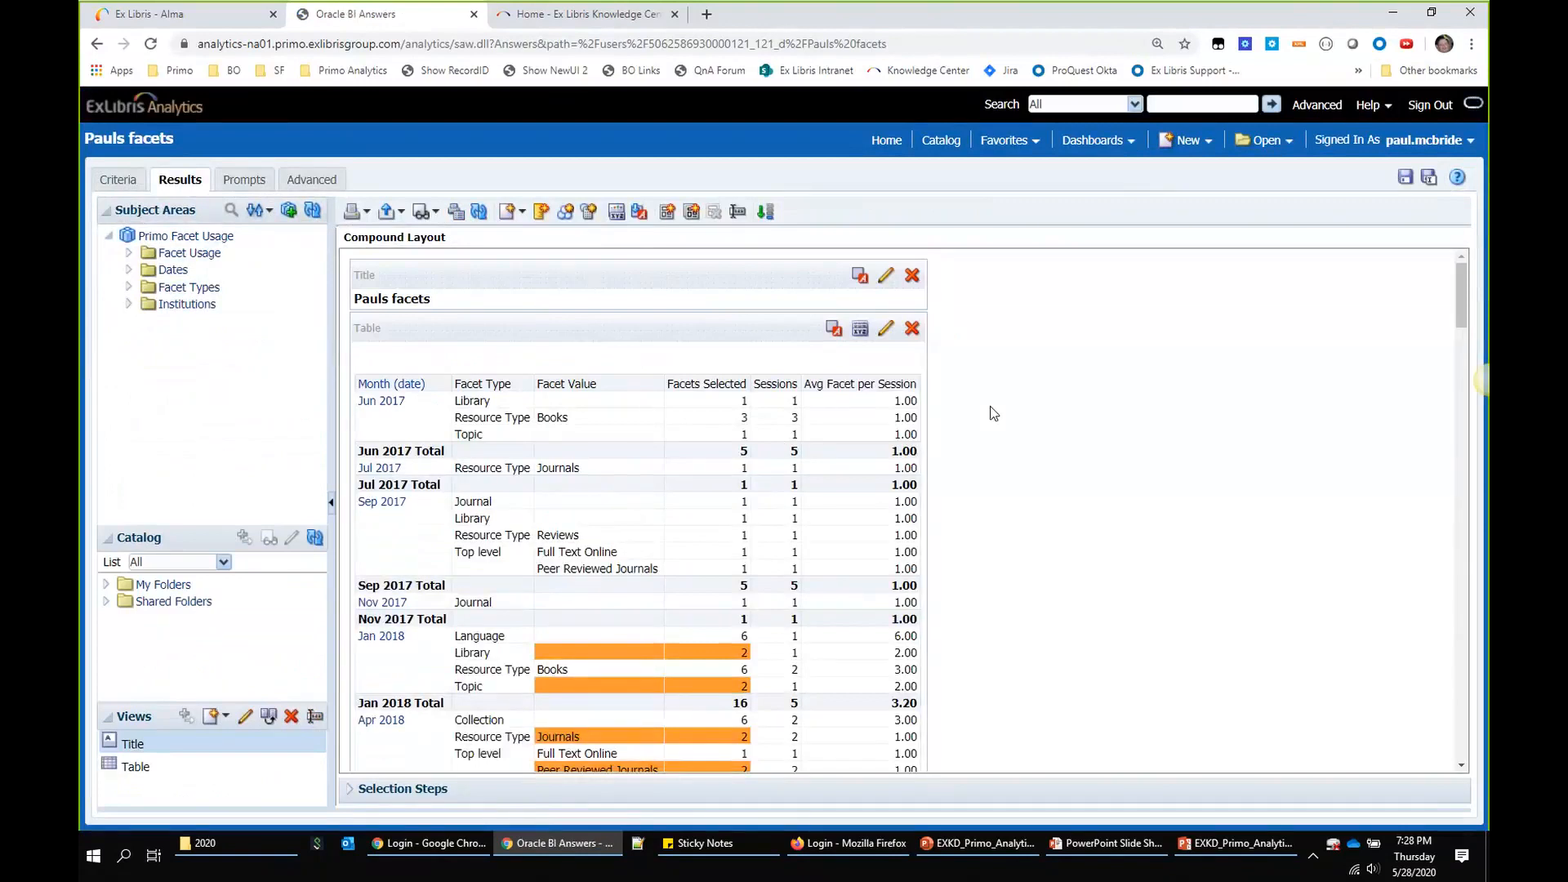
scroll(1090, 410, "down", 5)
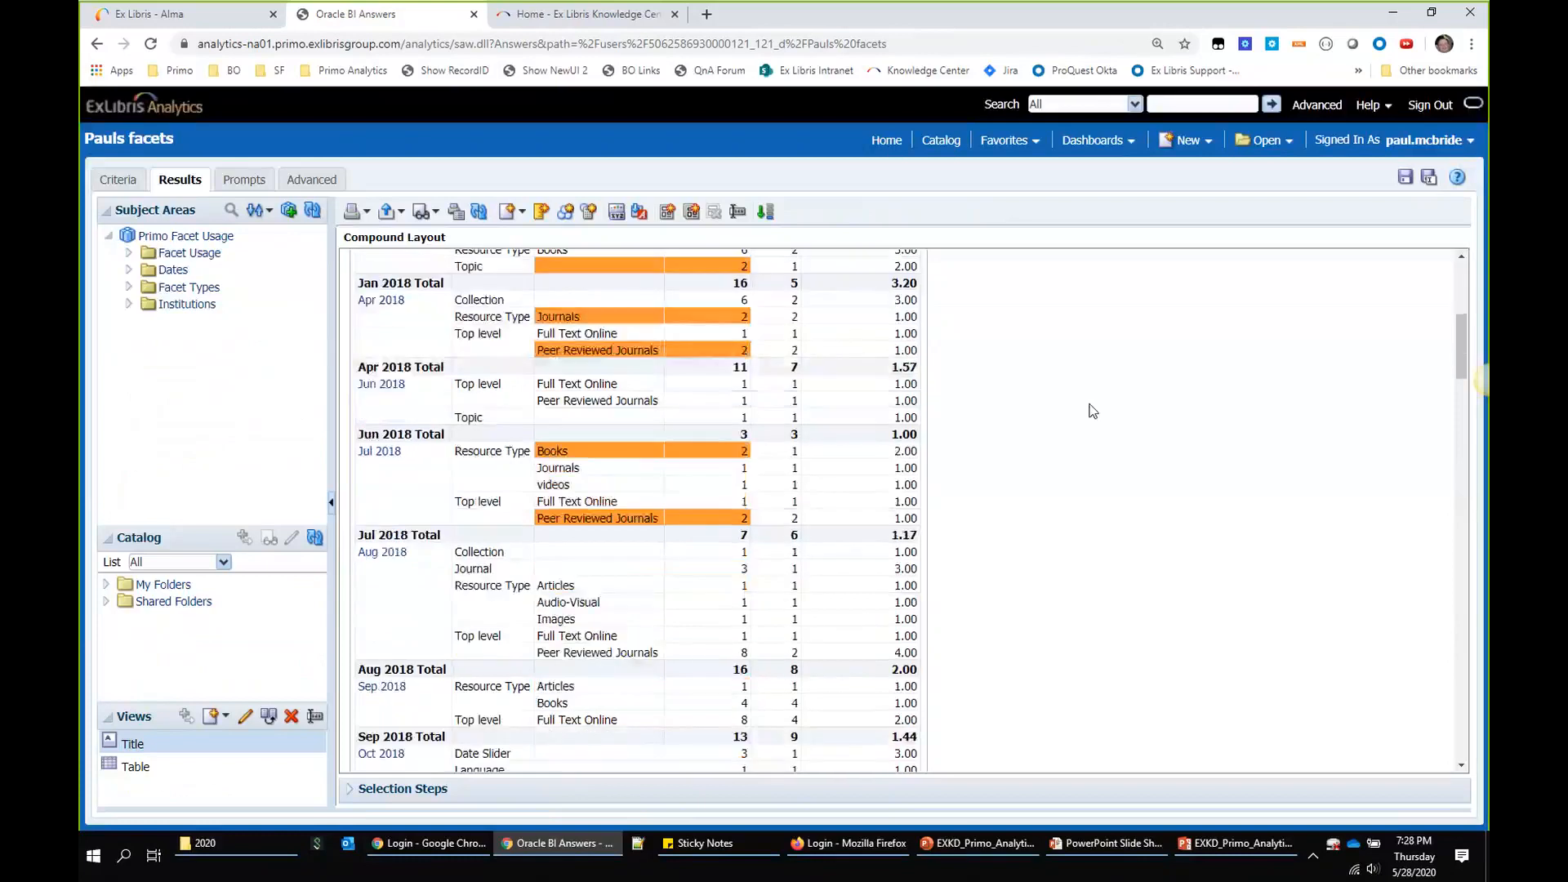
scroll(1093, 410, "up", 5)
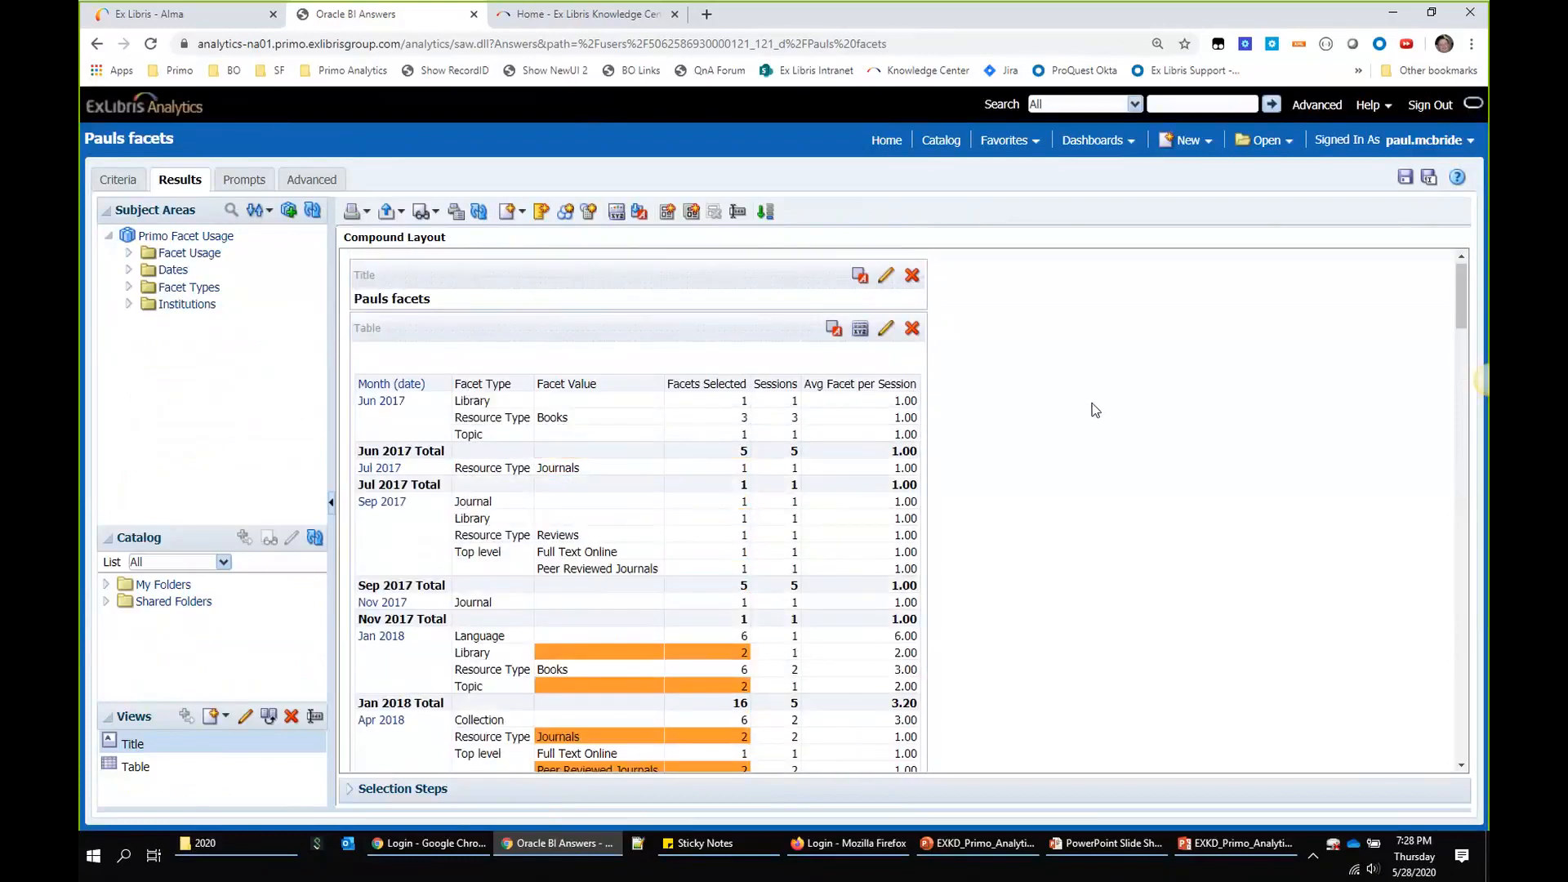
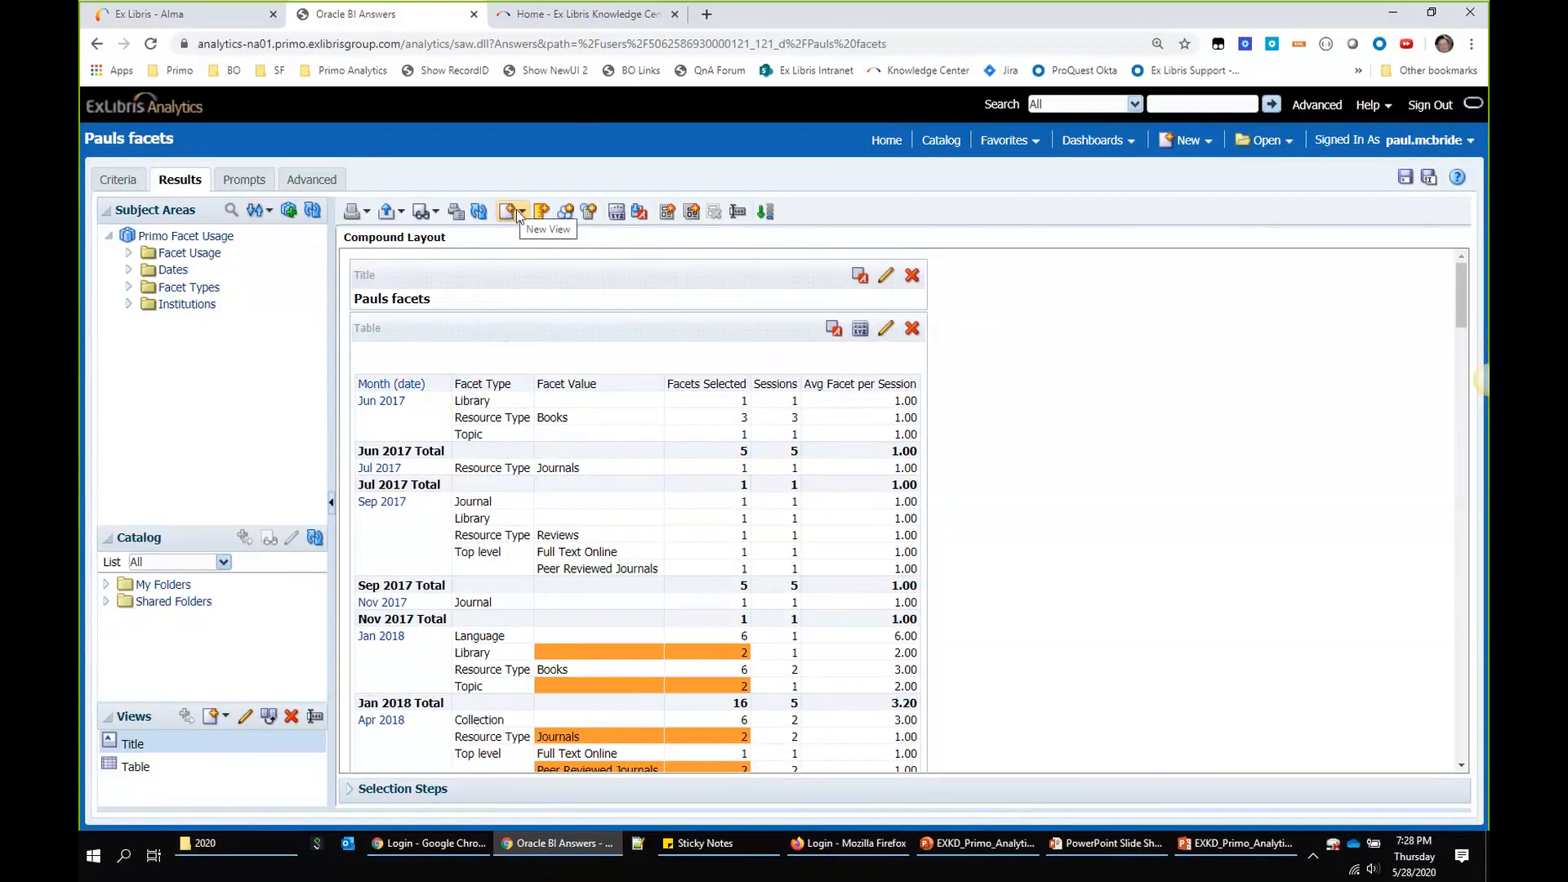
Step: Add a horizontal bar graph view to the analysis results
left_click(517, 210)
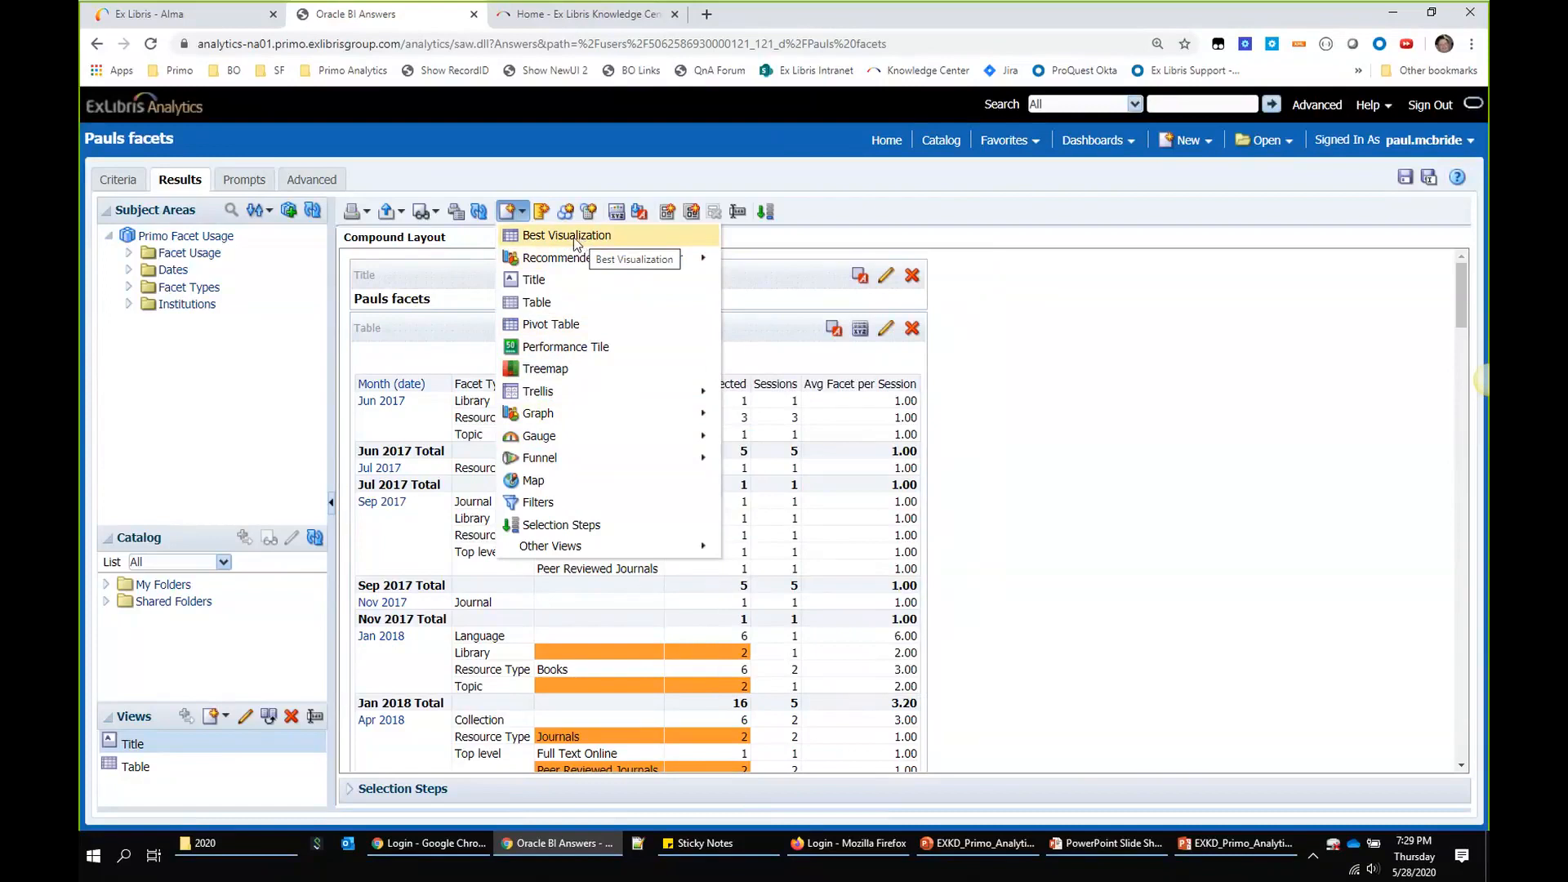
mouse_move(548, 414)
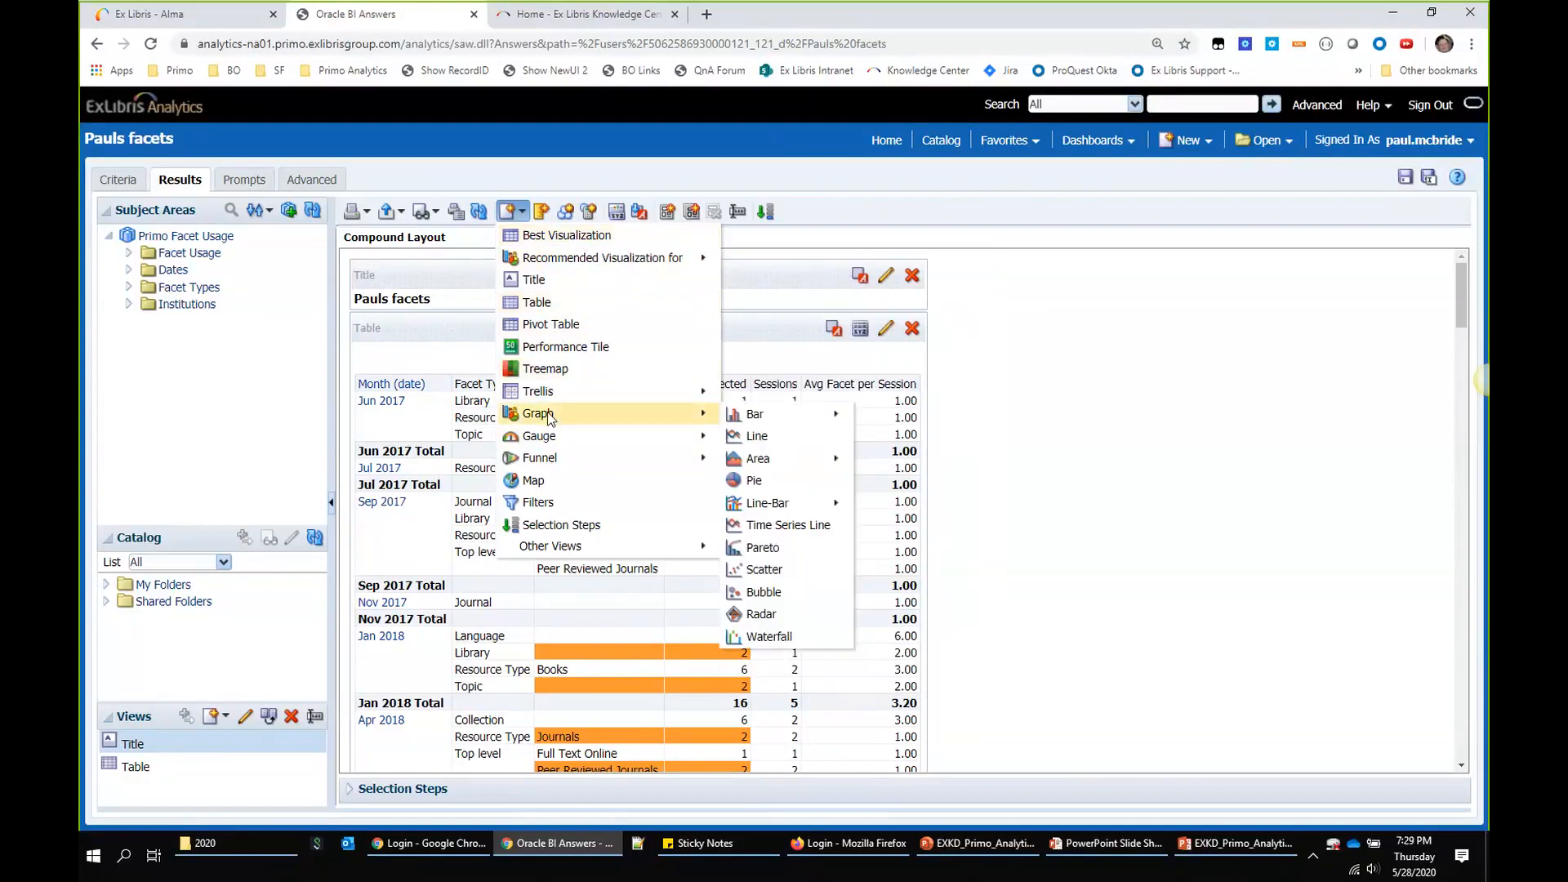
mouse_move(763, 422)
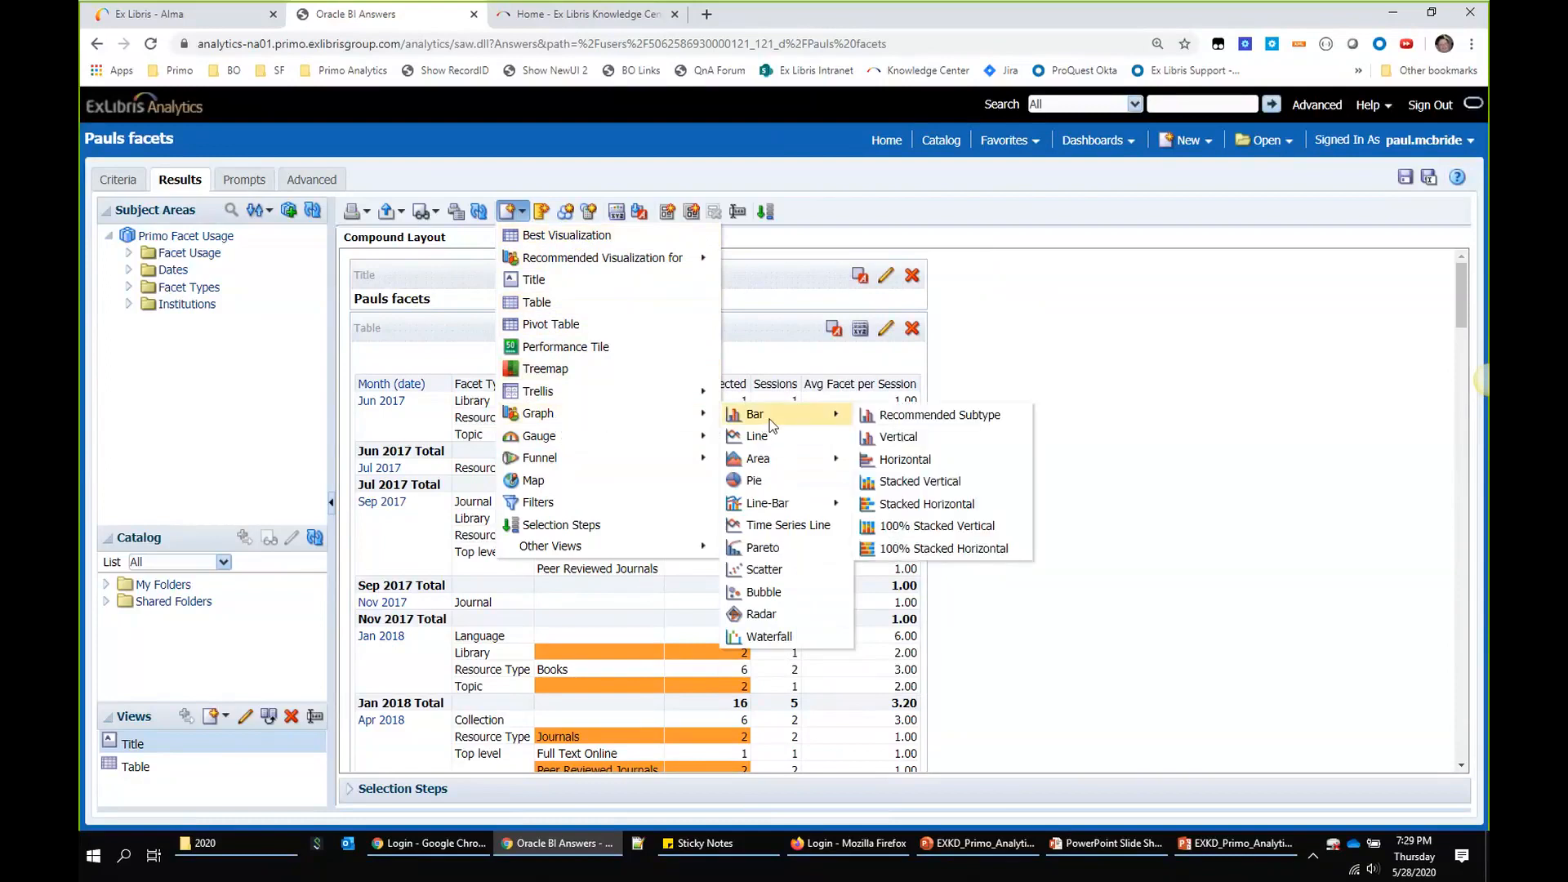
left_click(899, 459)
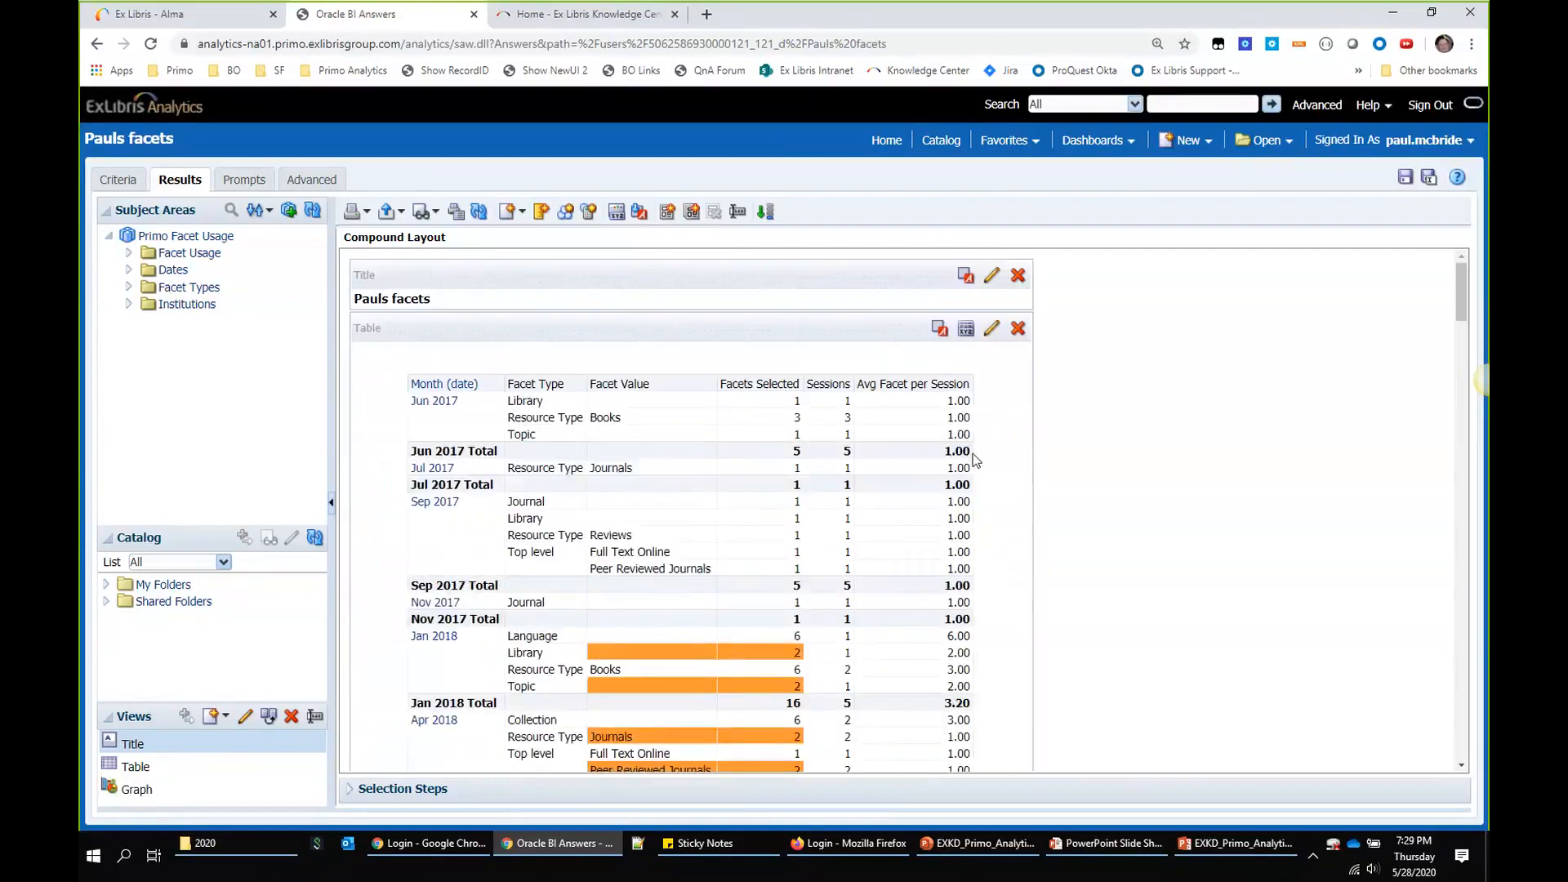
Step: Move the new graph from below the table to the table's right side in the compound layout
scroll(918, 434, "down", 4)
scroll(874, 436, "down", 8)
scroll(872, 434, "down", 15)
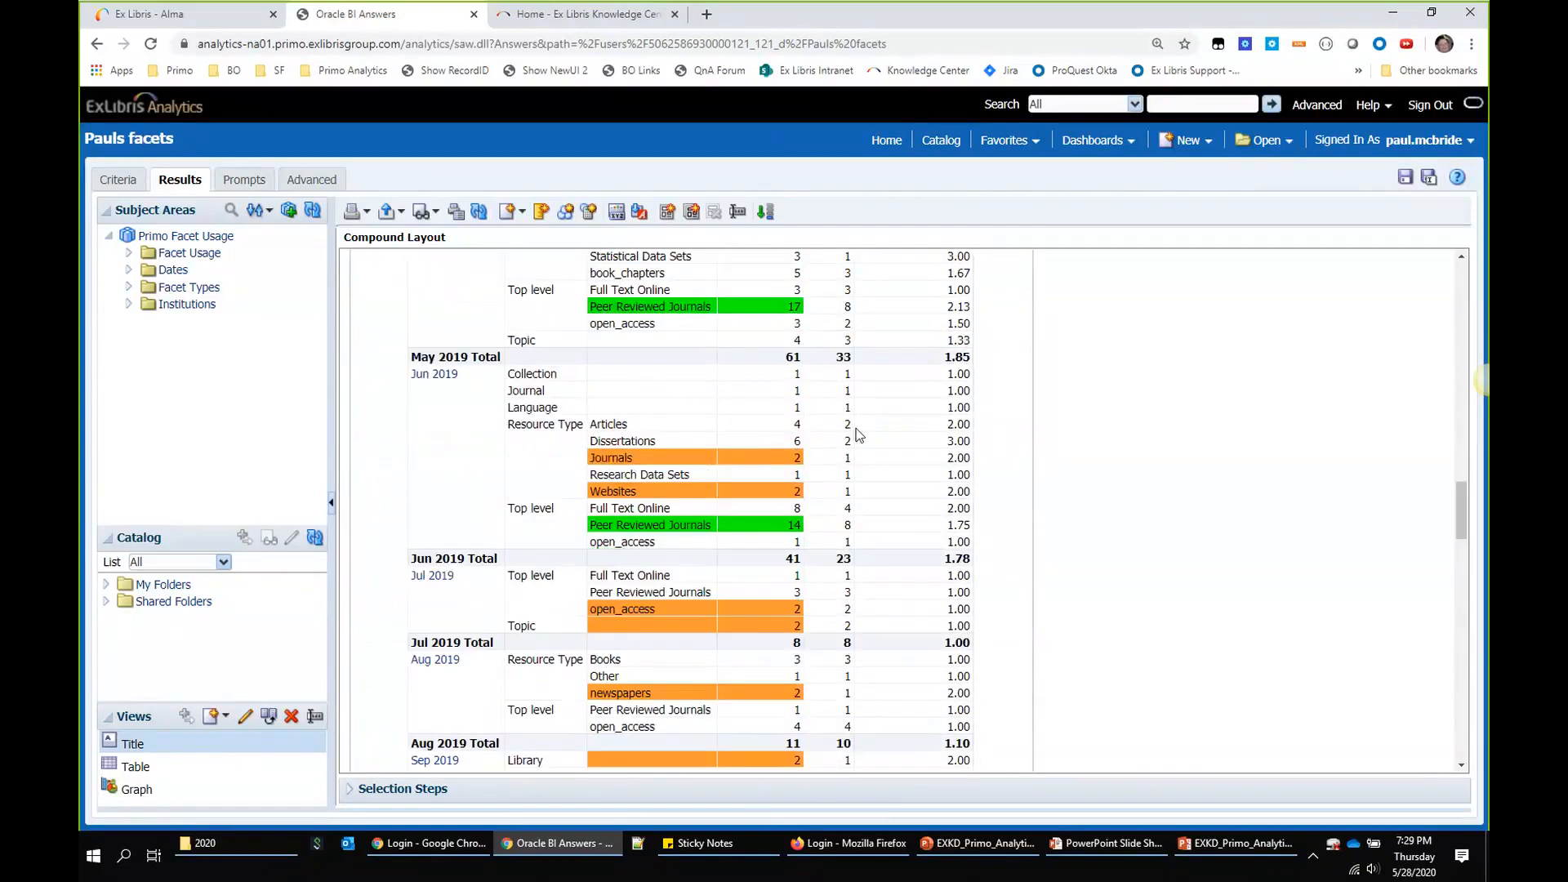
scroll(860, 427, "down", 3)
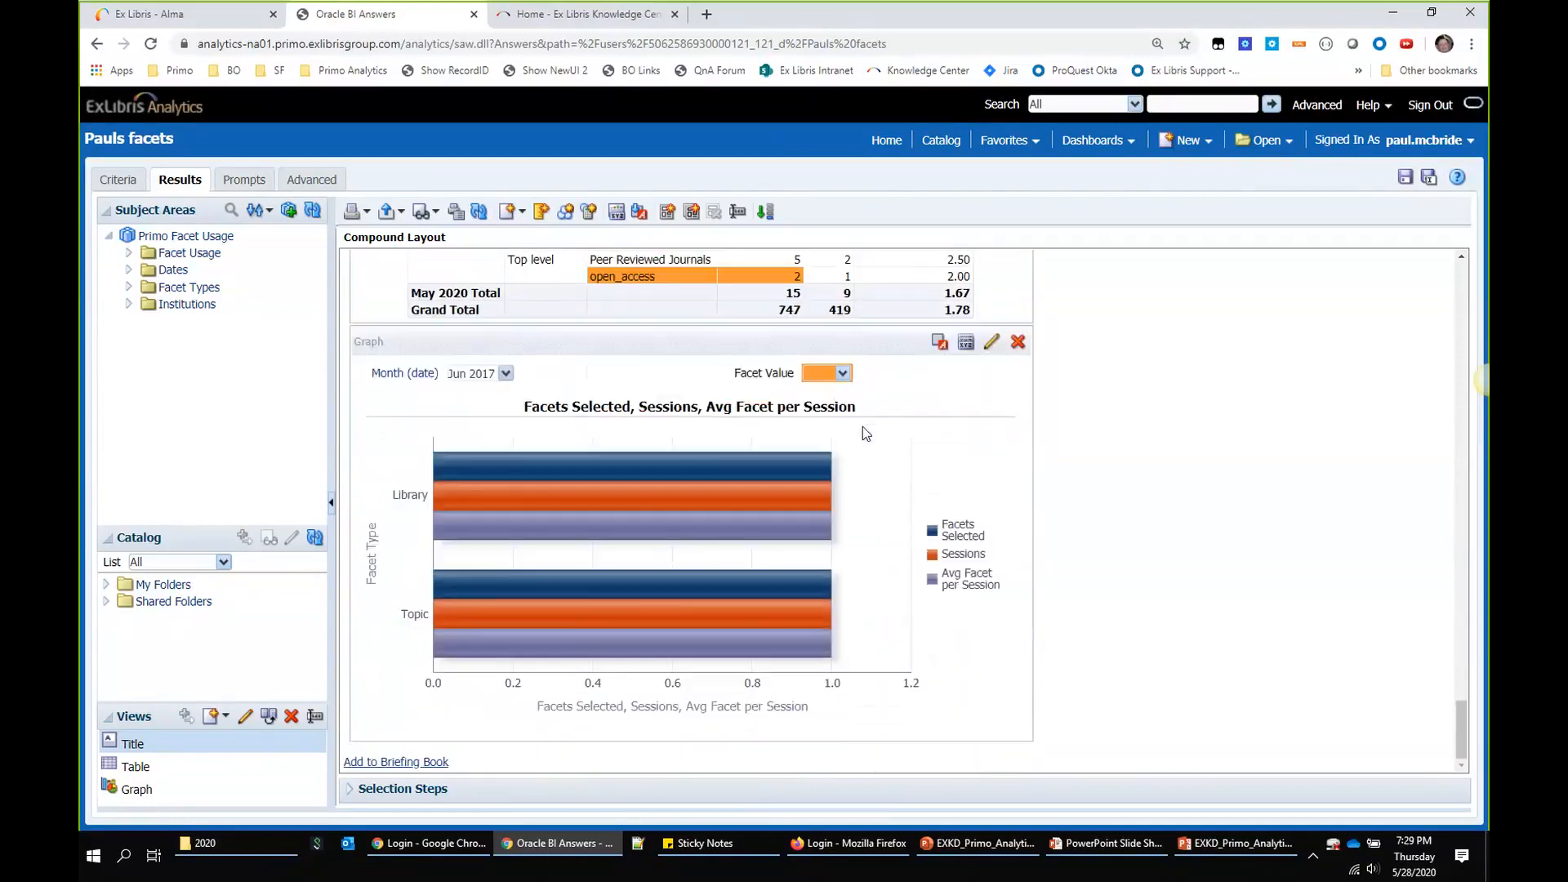
scroll(770, 506, "up", 4)
left_click_drag(771, 506, 1019, 418)
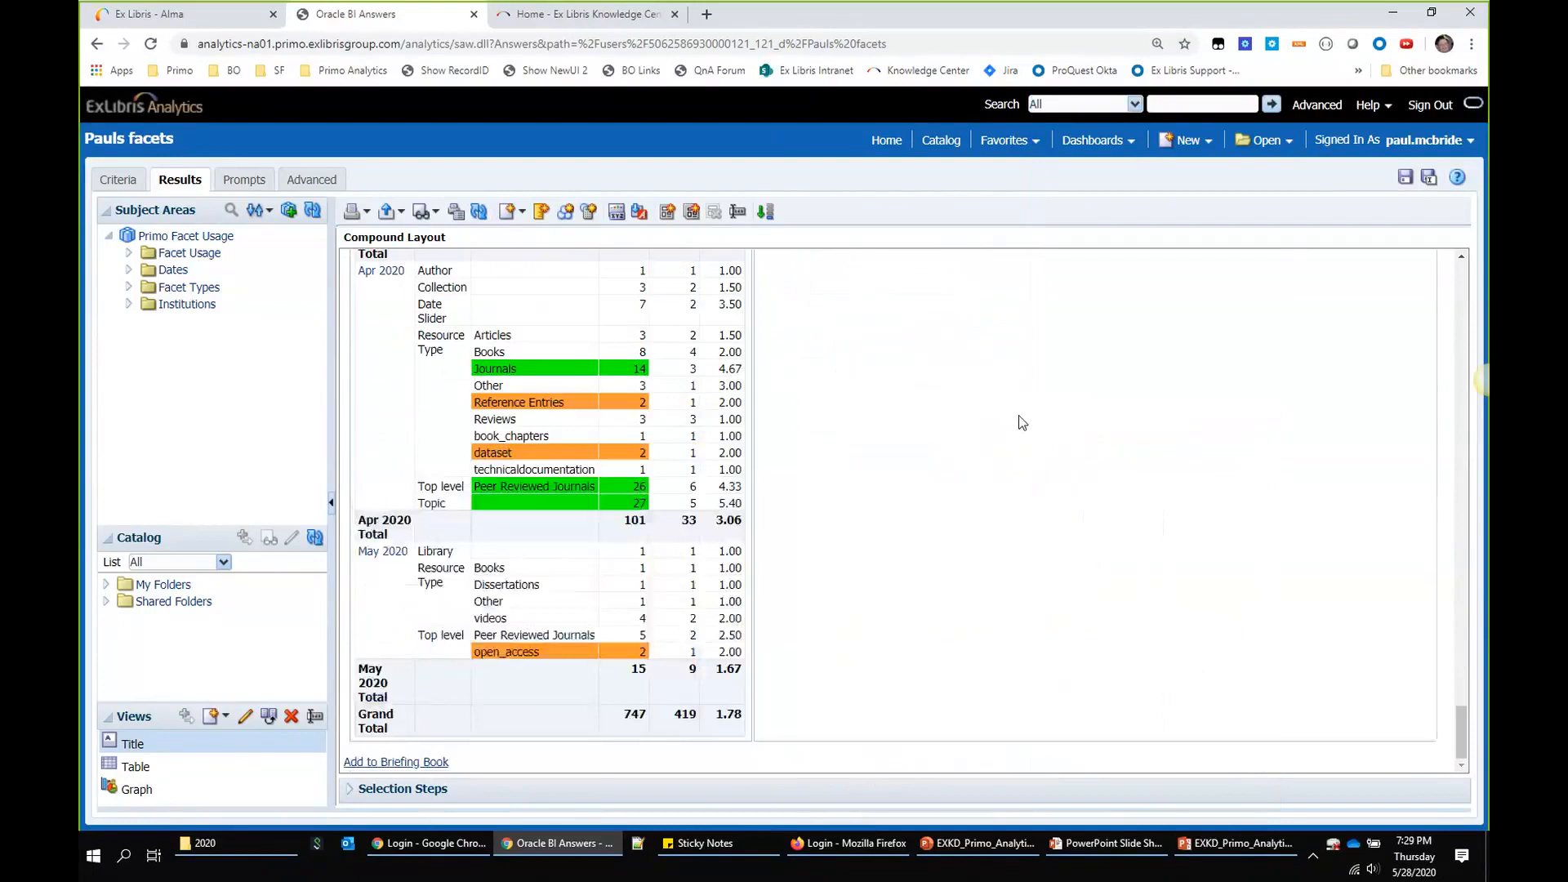
scroll(964, 437, "up", 15)
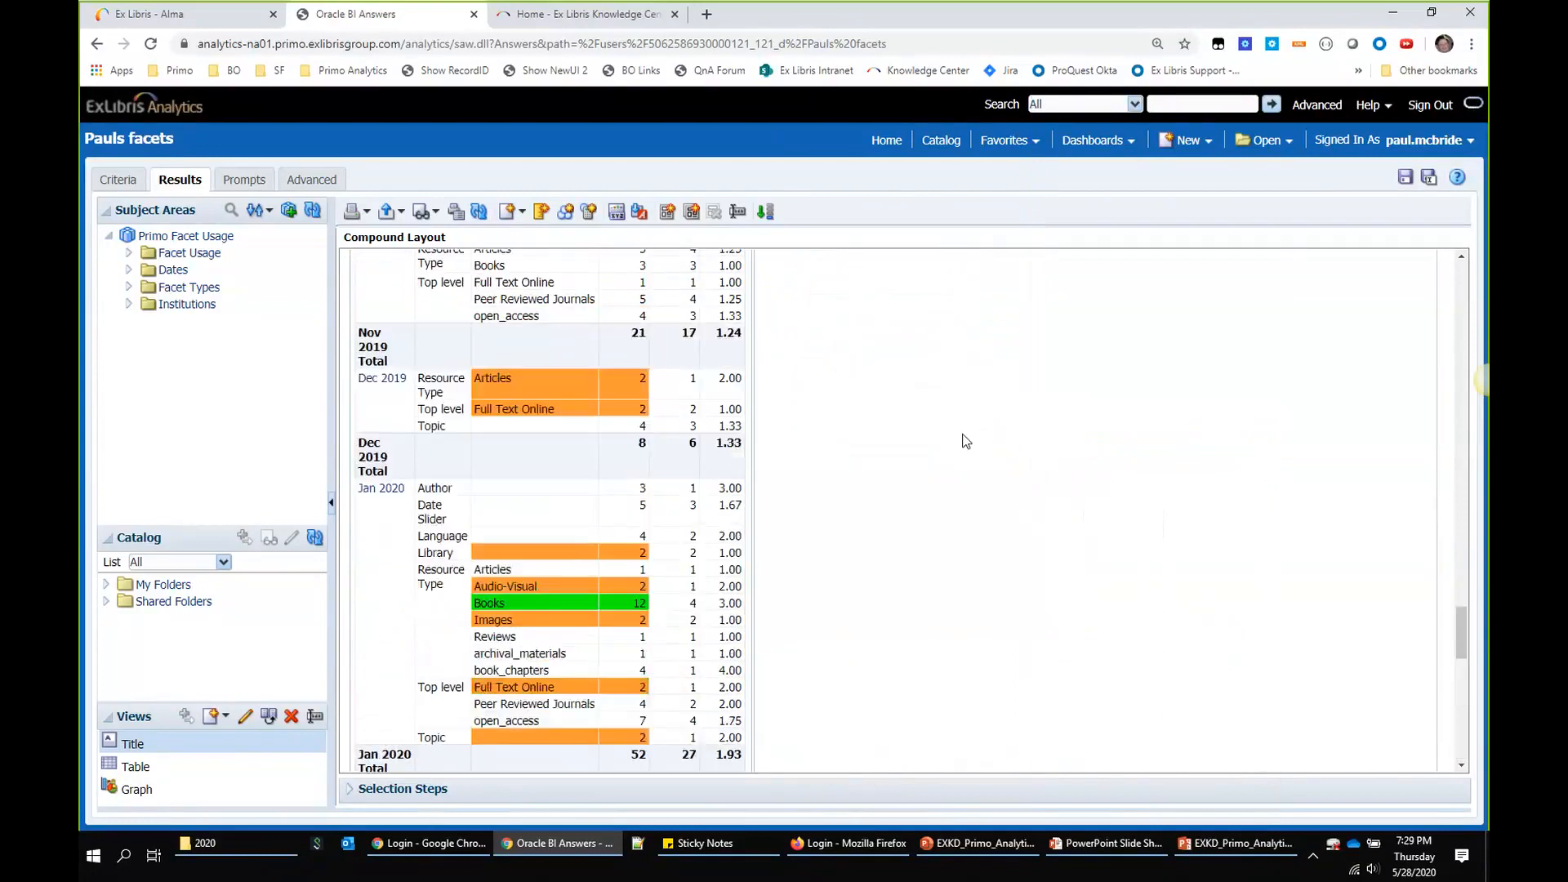
scroll(965, 441, "up", 15)
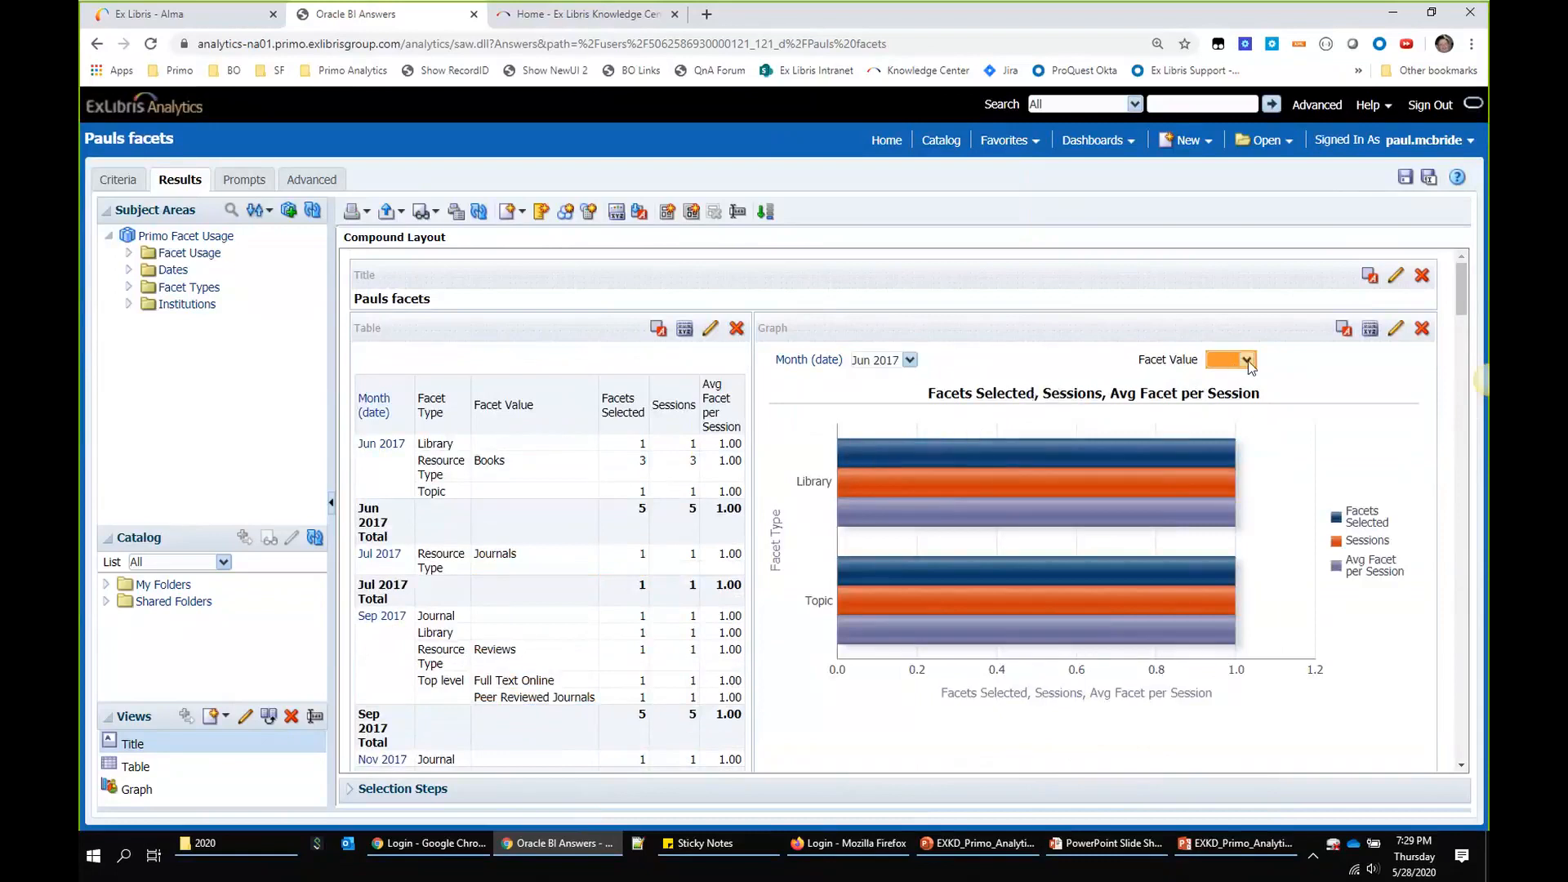
Step: Set the graph's Month (date) prompt to Oct 2018 and its Facet Value prompt to book_chapters
left_click(908, 360)
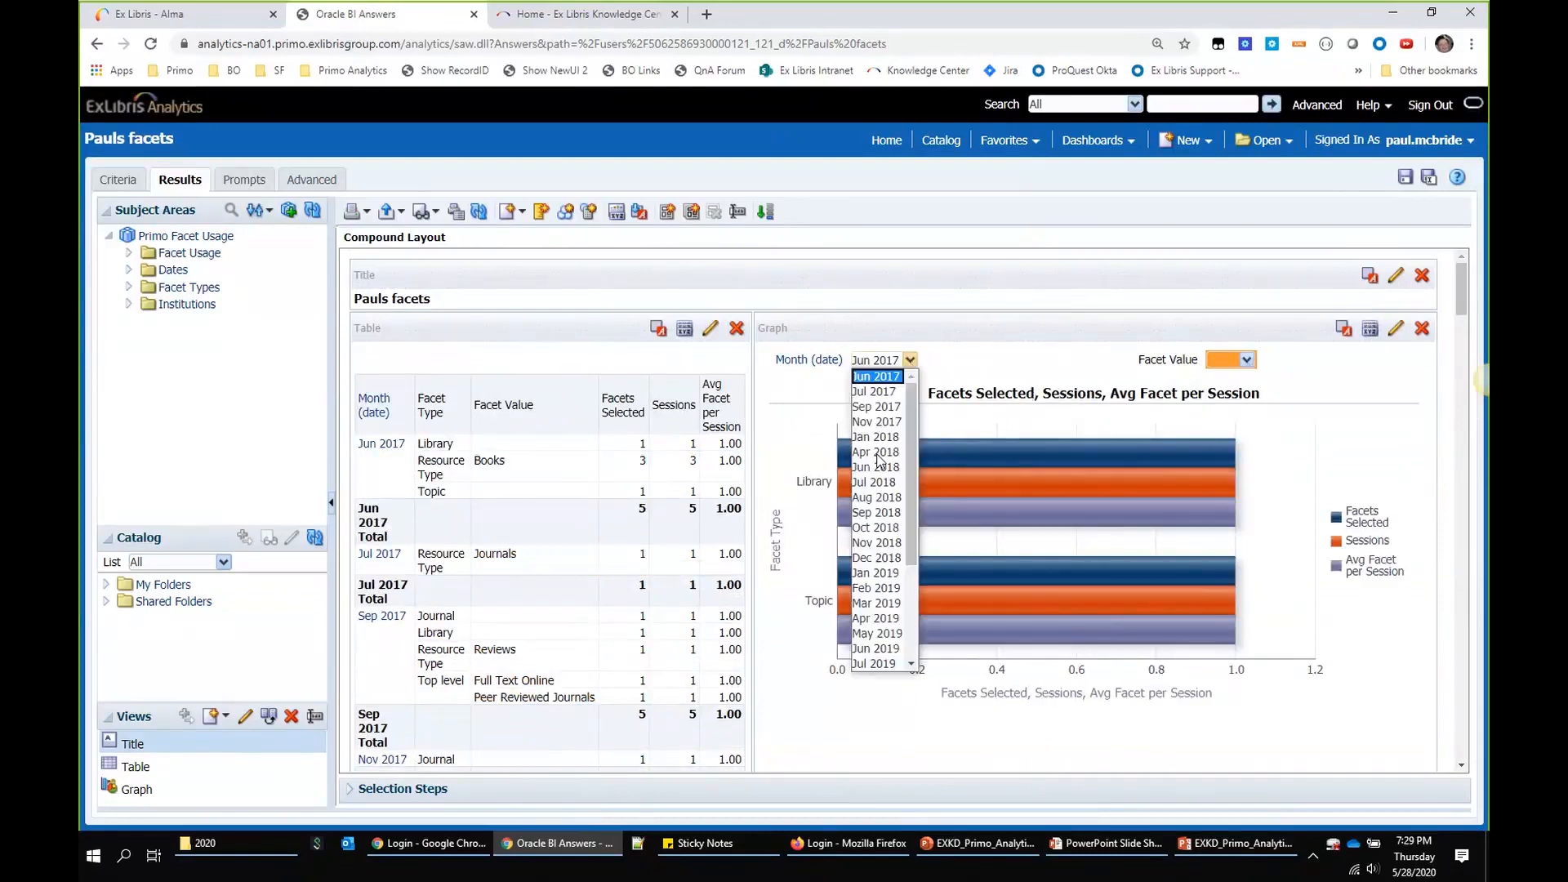
left_click(876, 528)
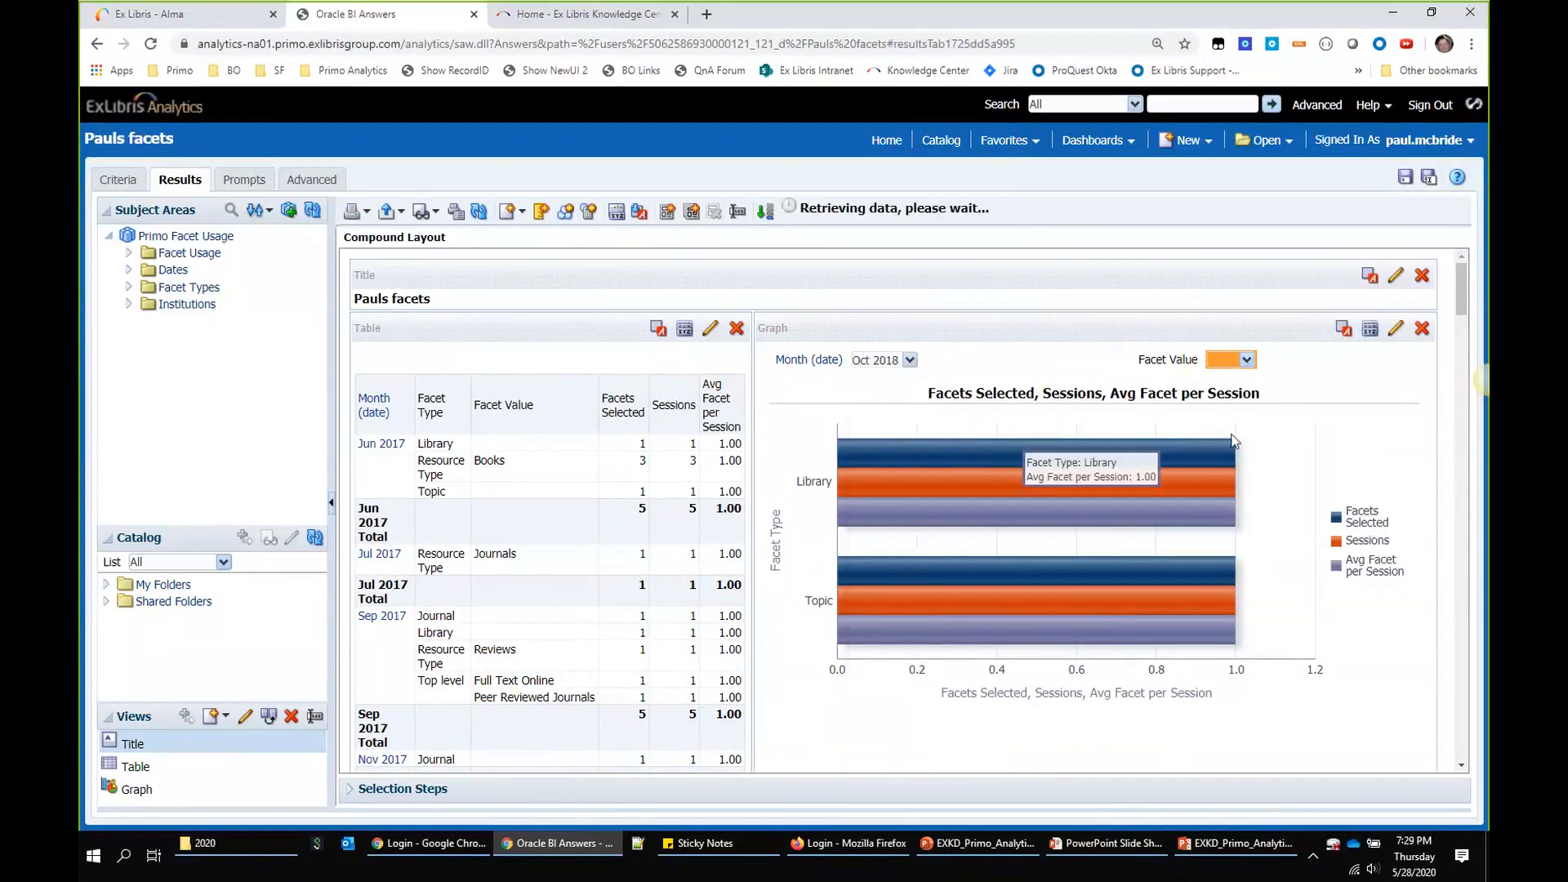
left_click(1247, 361)
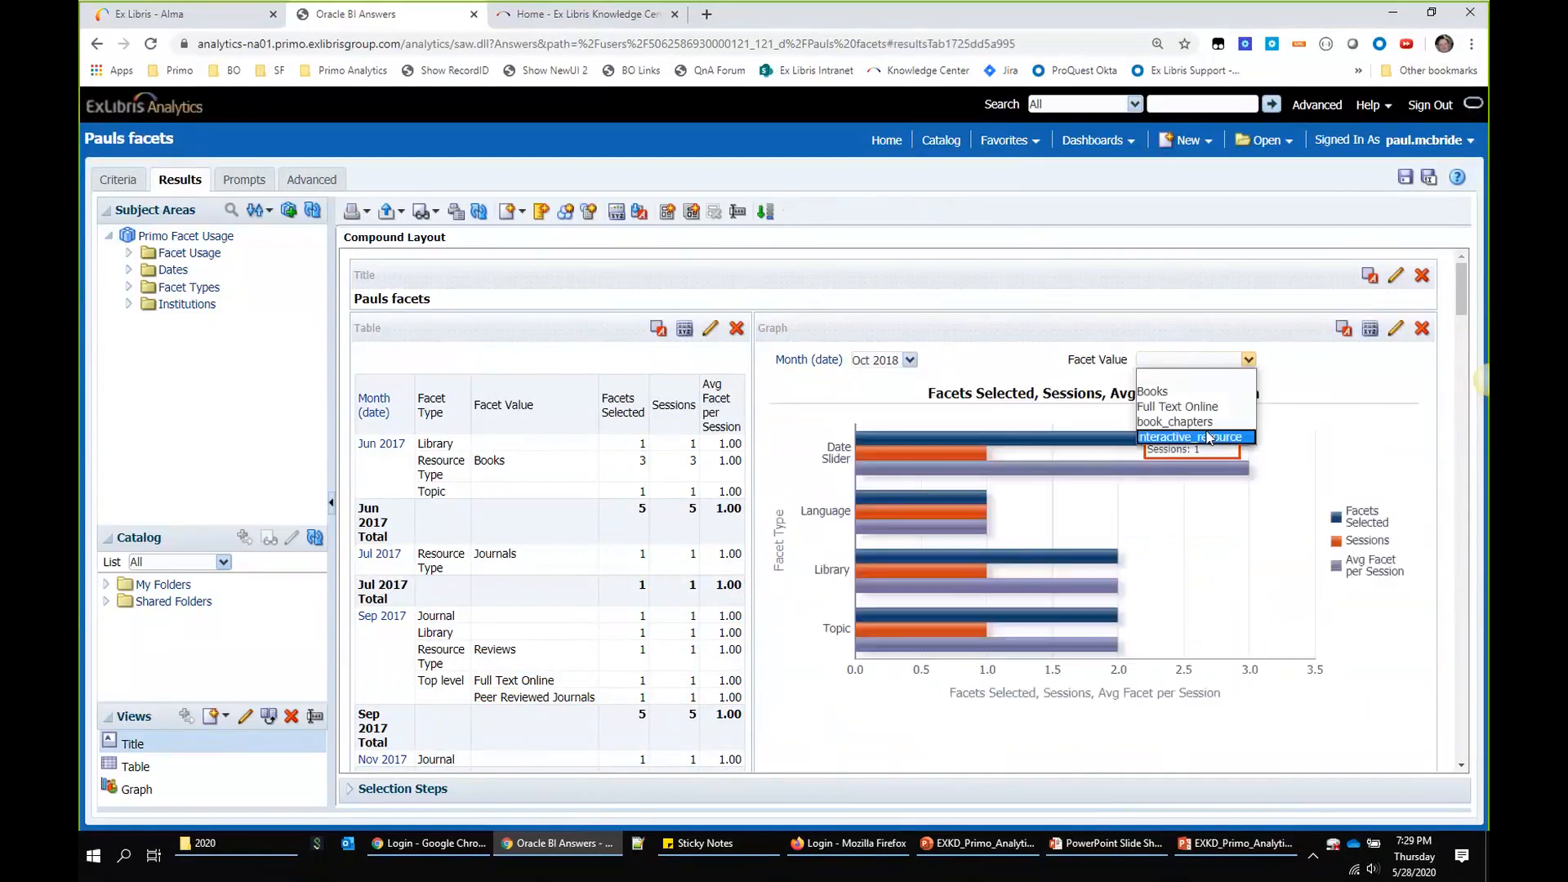
left_click(1205, 425)
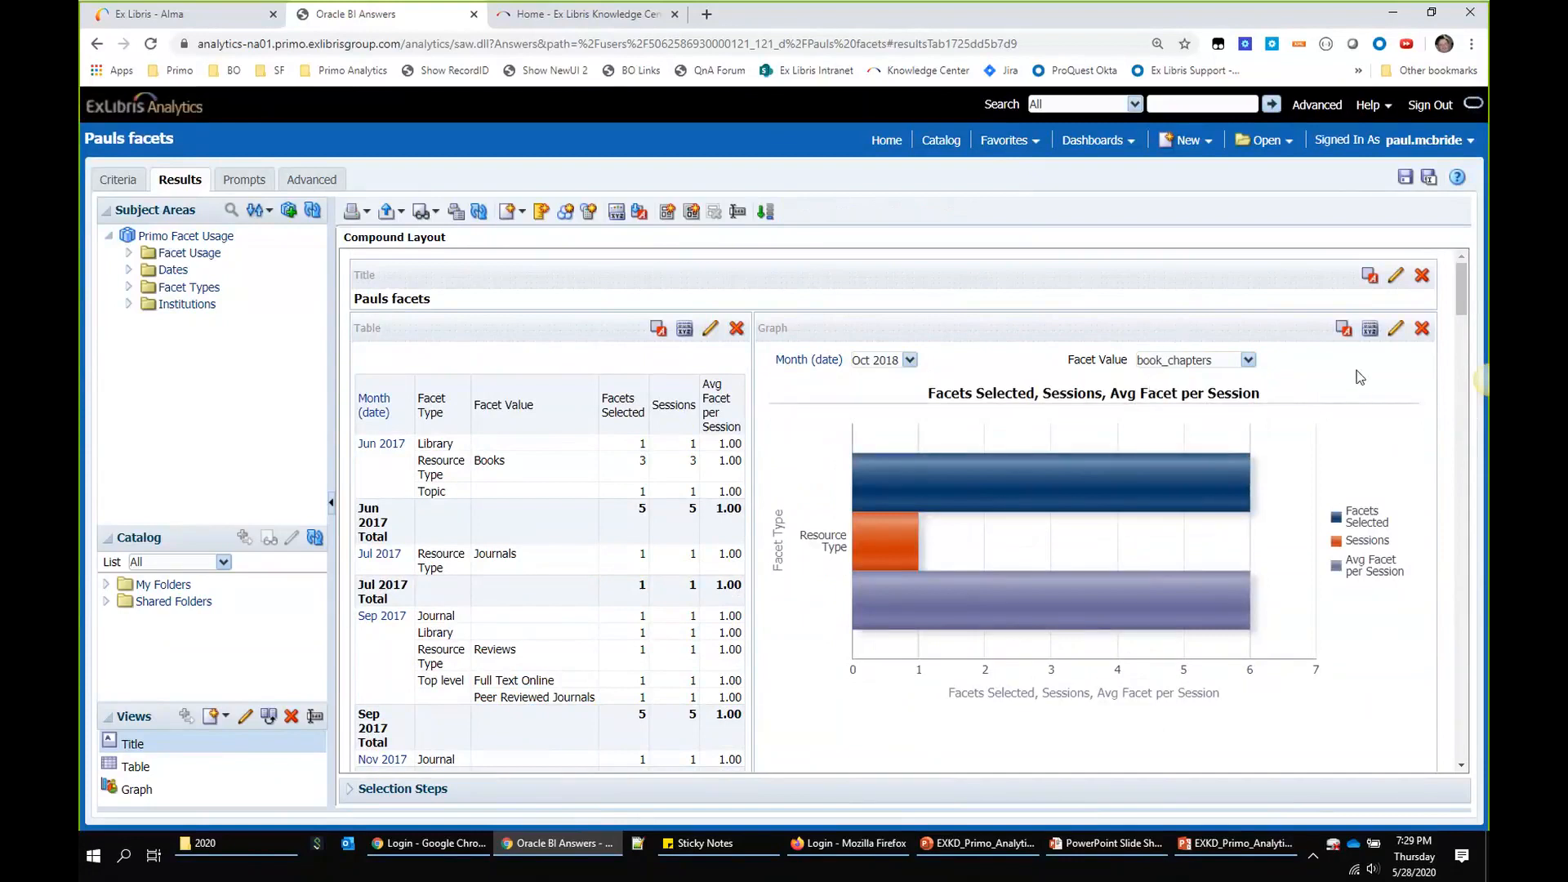
Step: Open the graph for editing and exclude Avg Facet per Session and Sessions from its measures
left_click(1396, 330)
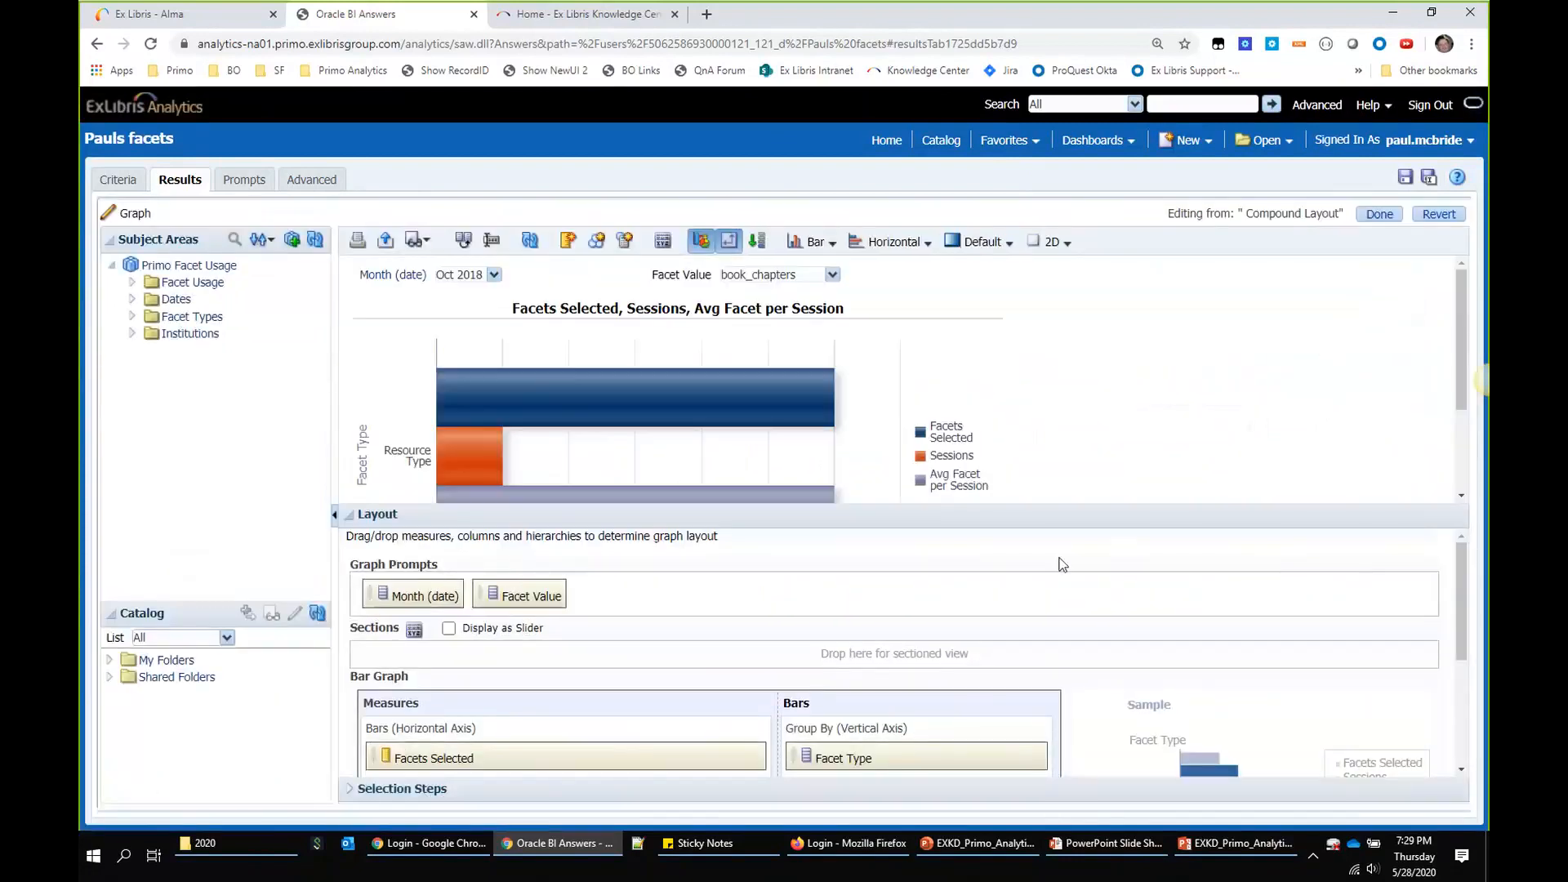
scroll(1039, 578, "down", 1)
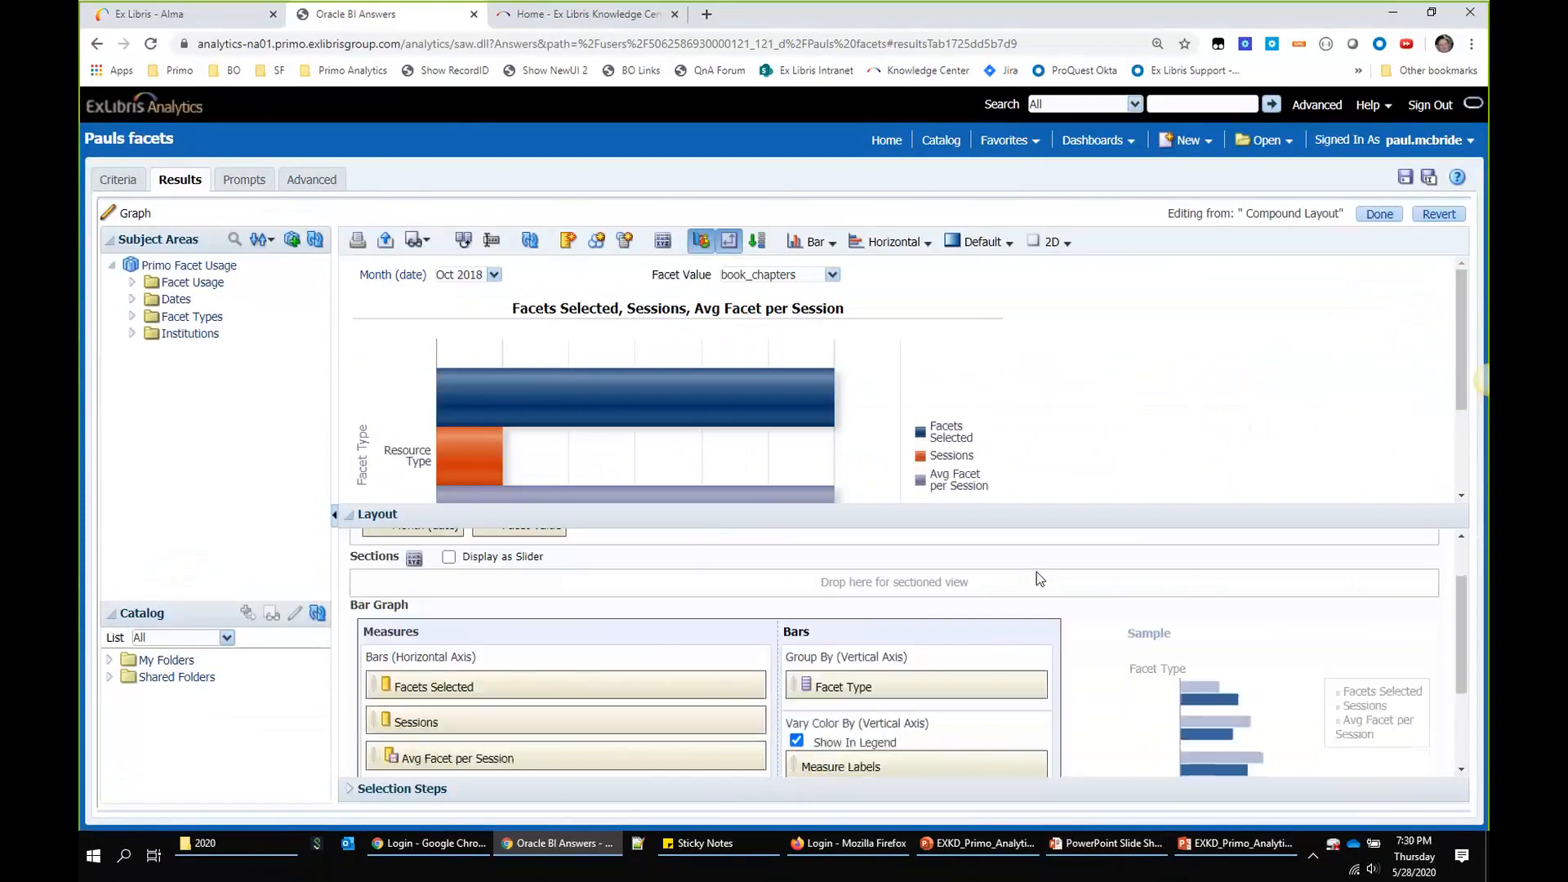
scroll(905, 644, "up", 1)
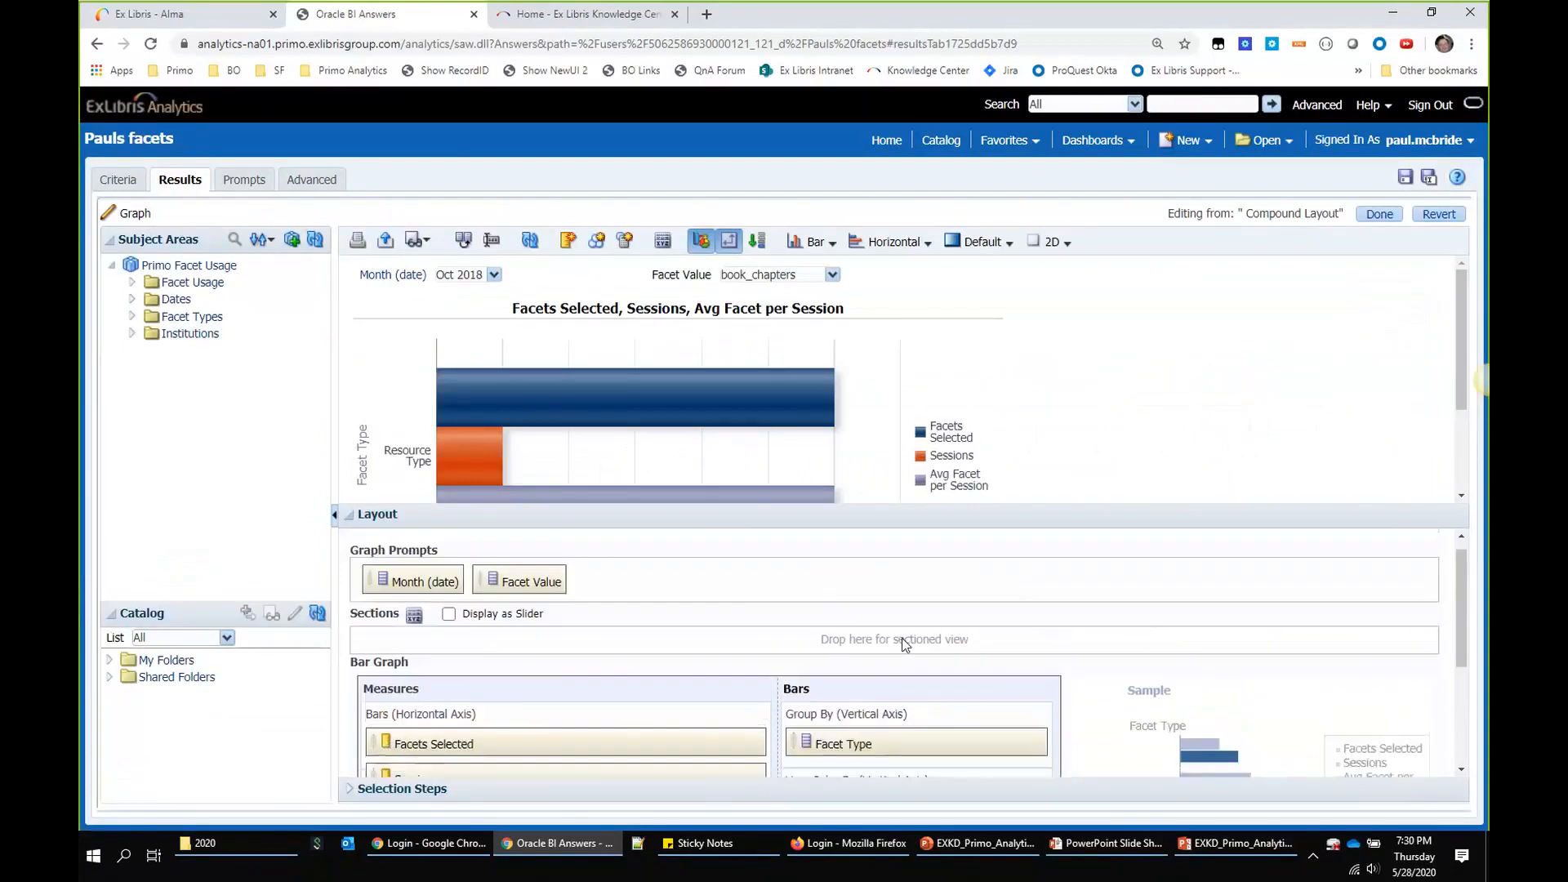
scroll(905, 644, "up", 1)
scroll(828, 708, "down", 2)
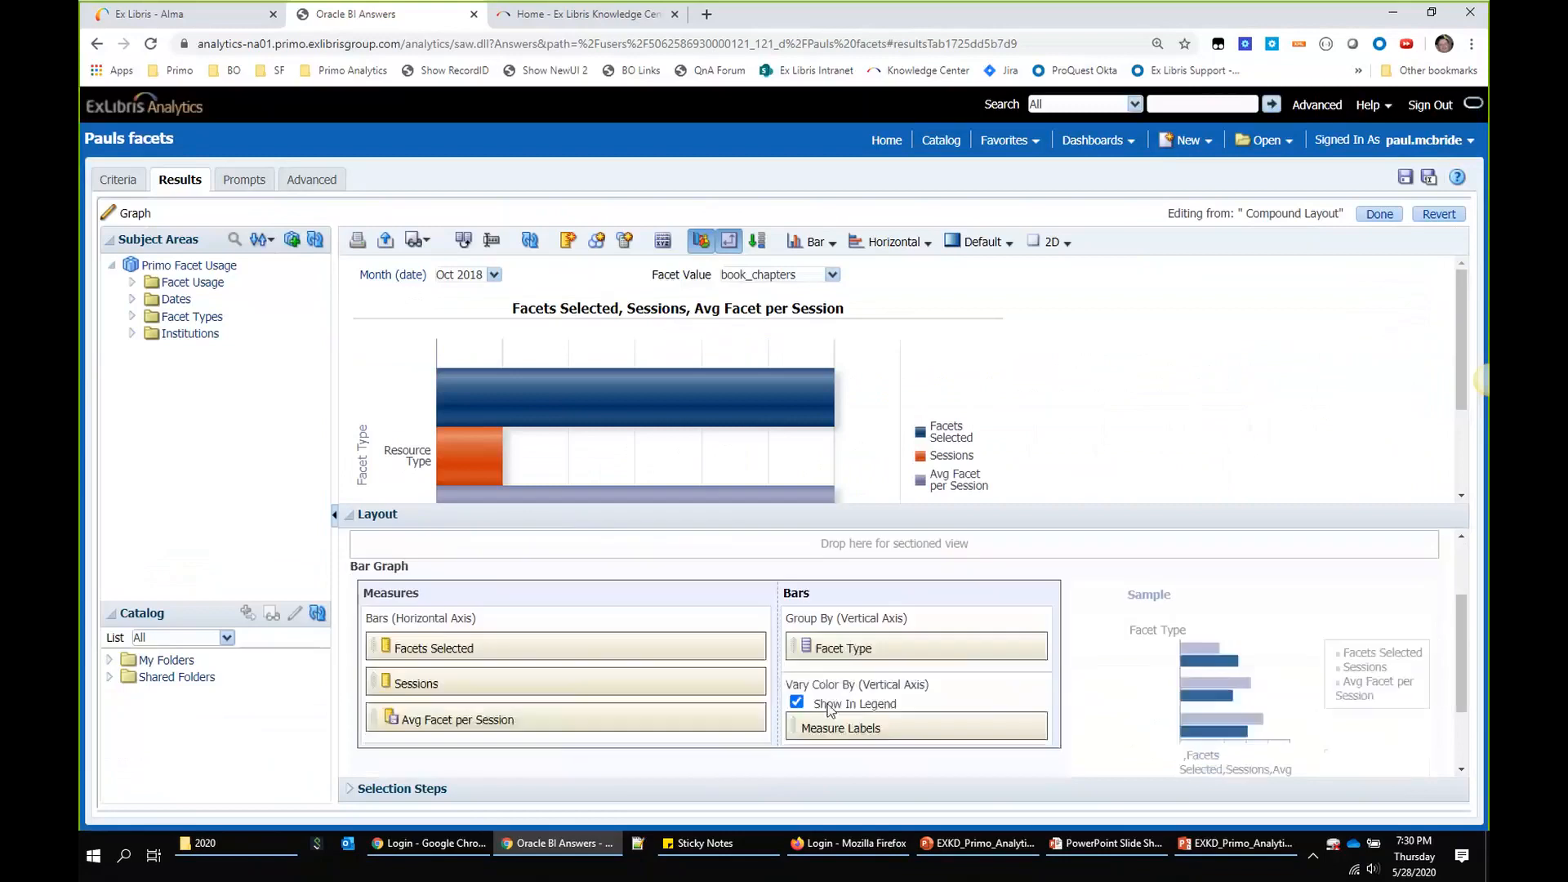
scroll(829, 708, "down", 1)
scroll(726, 688, "down", 1)
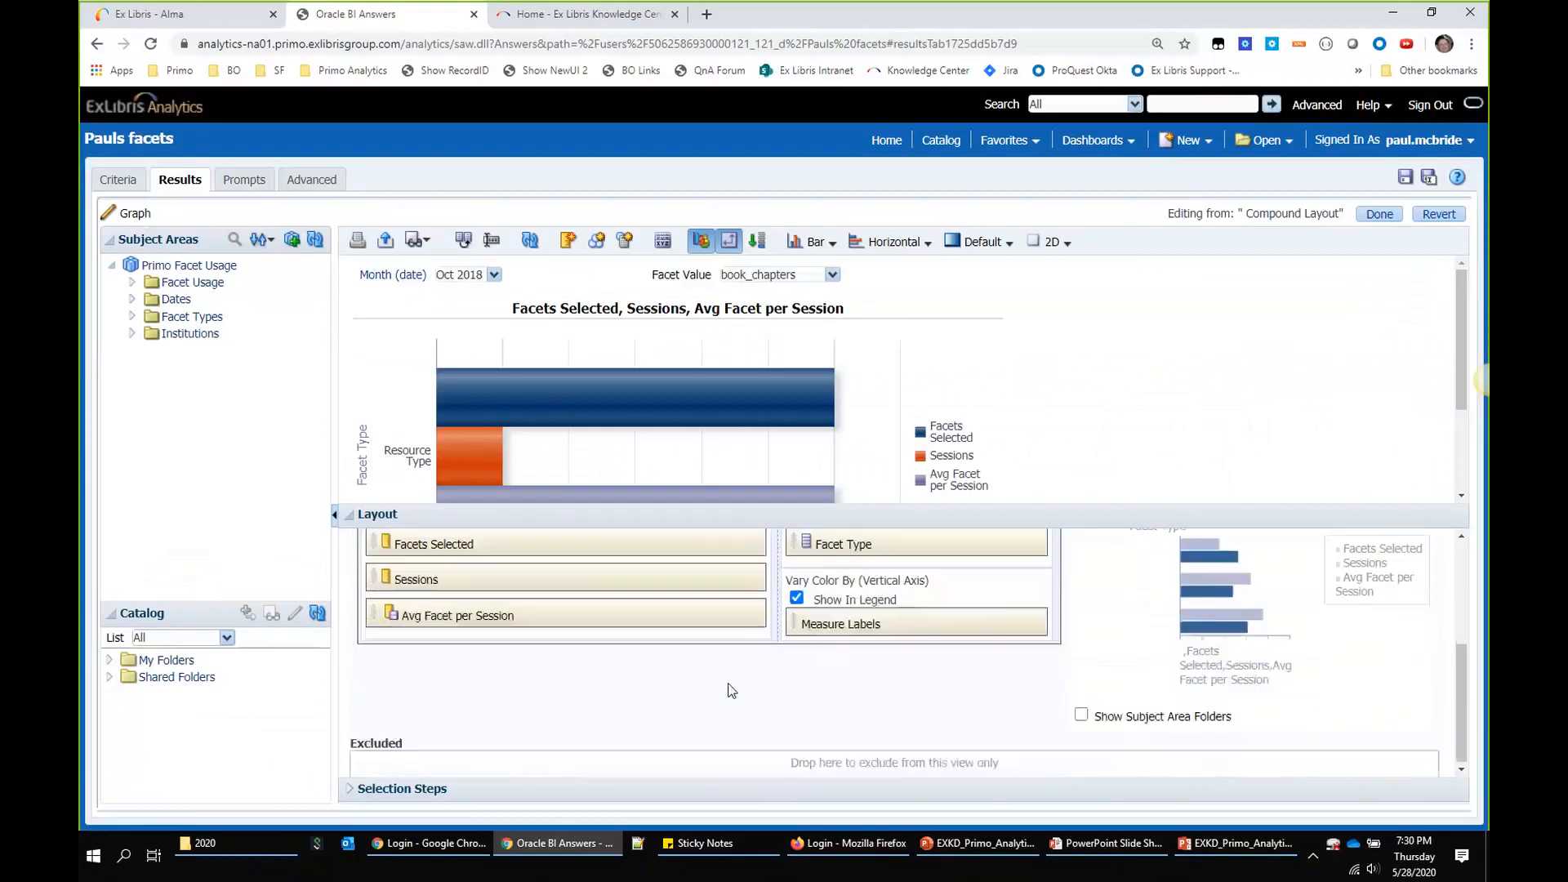
scroll(722, 682, "up", 1)
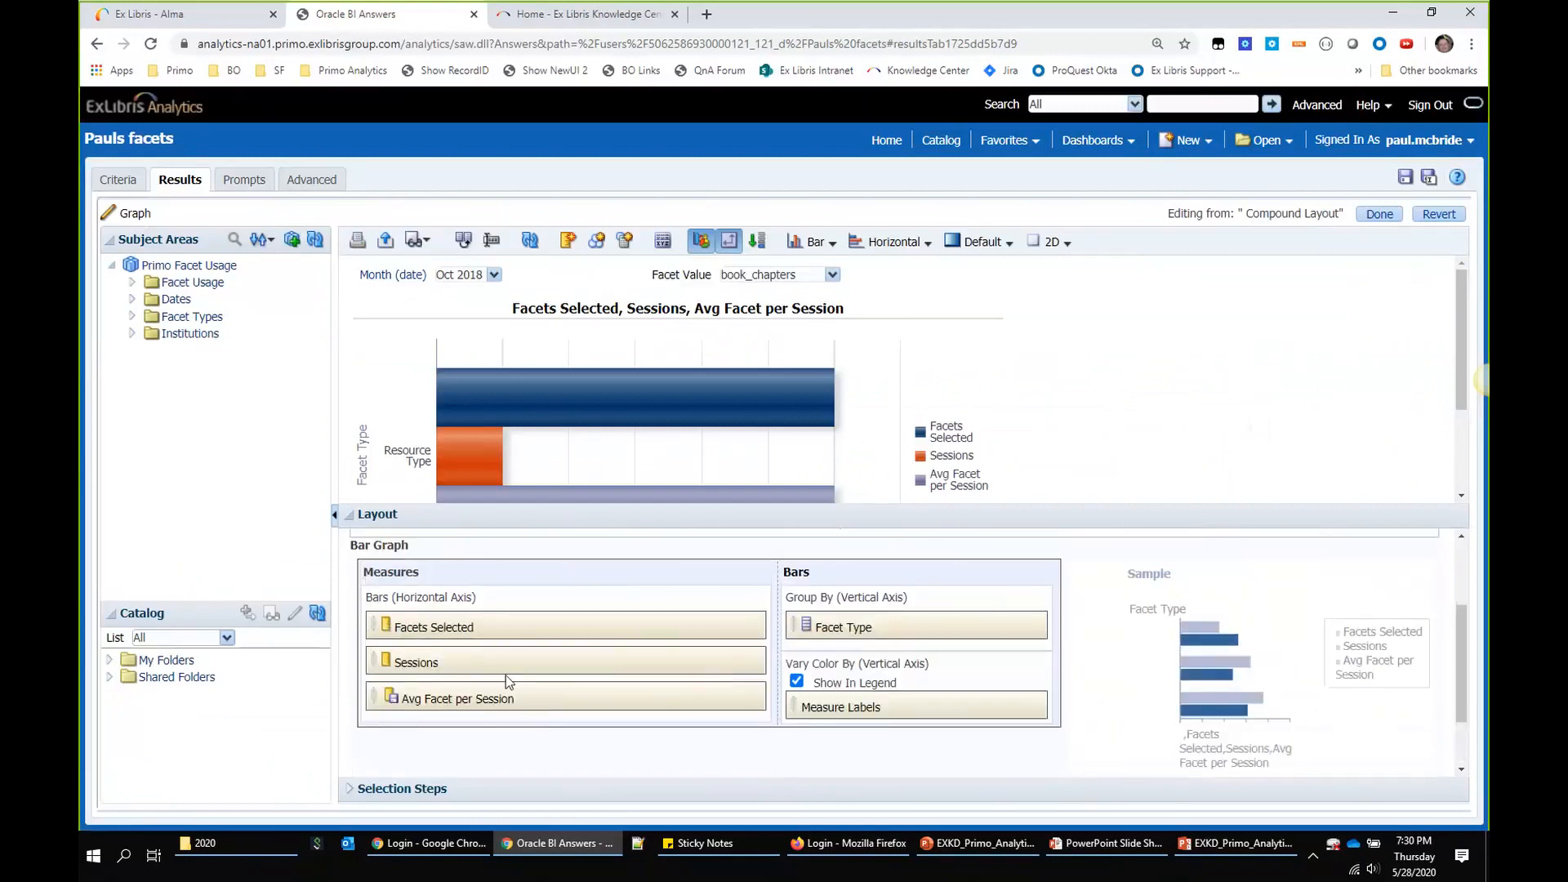
scroll(482, 662, "down", 1)
left_click_drag(437, 615, 468, 770)
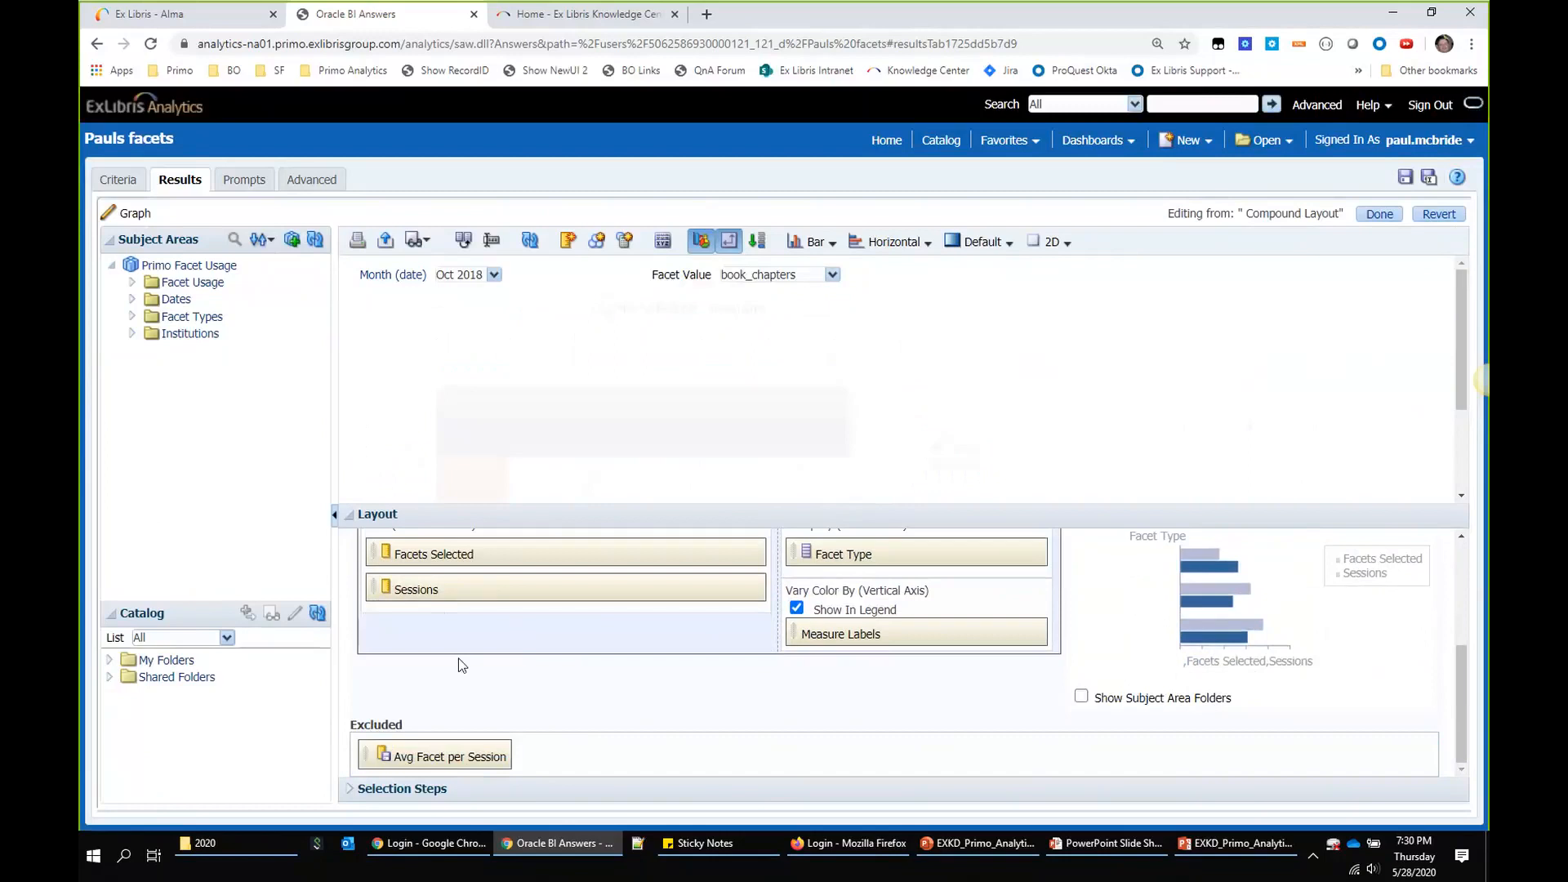
left_click_drag(440, 589, 598, 764)
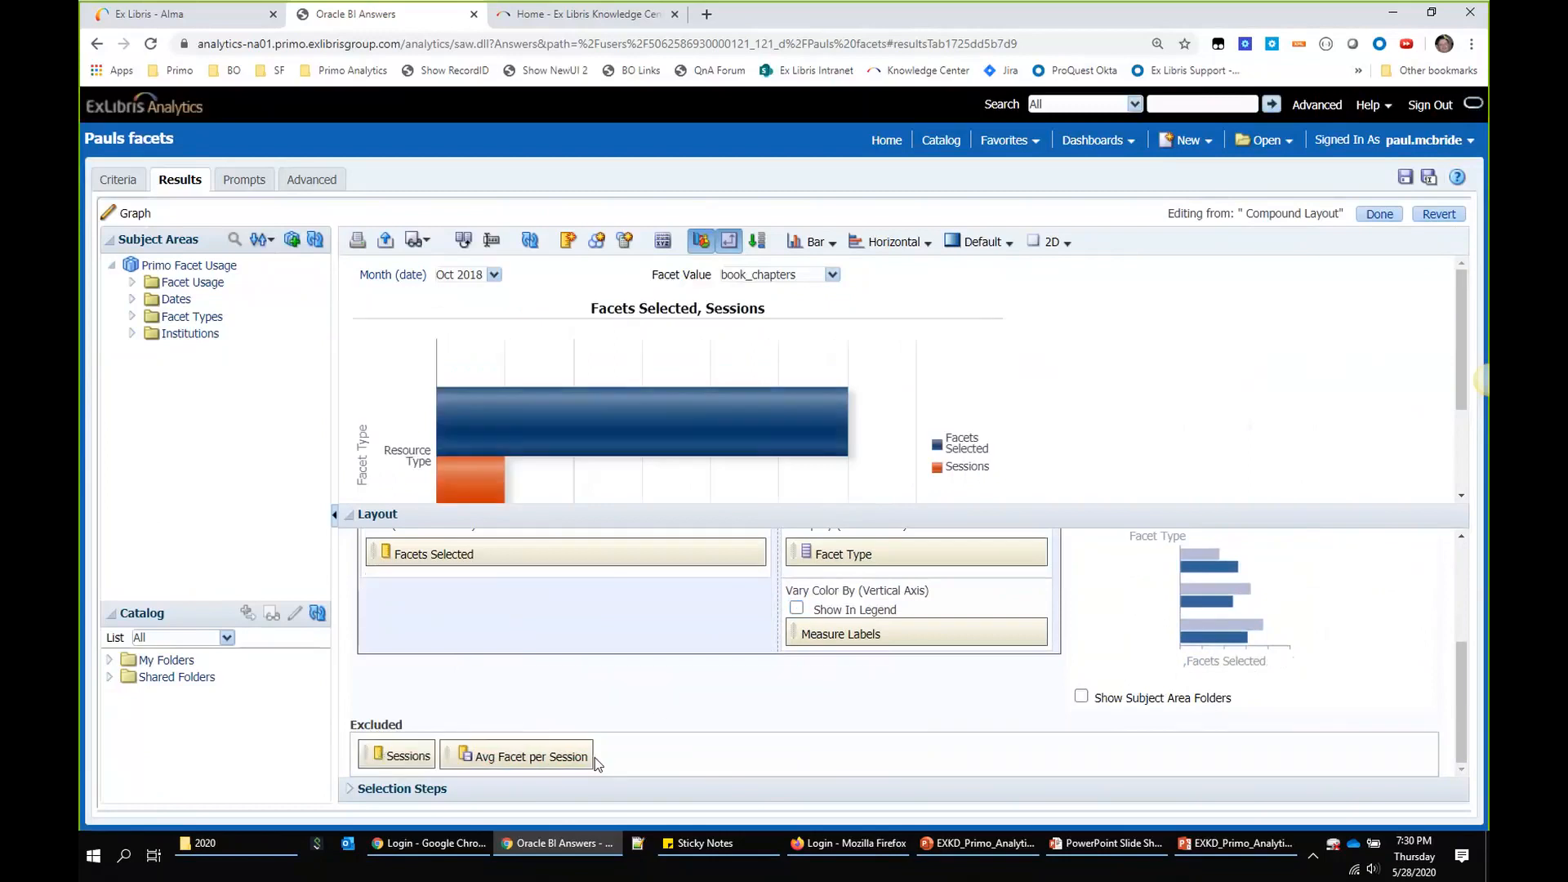
Step: Swap the graph's axes by moving Facets Selected to Group By and Facet Type to the bar measures
scroll(655, 699, "up", 1)
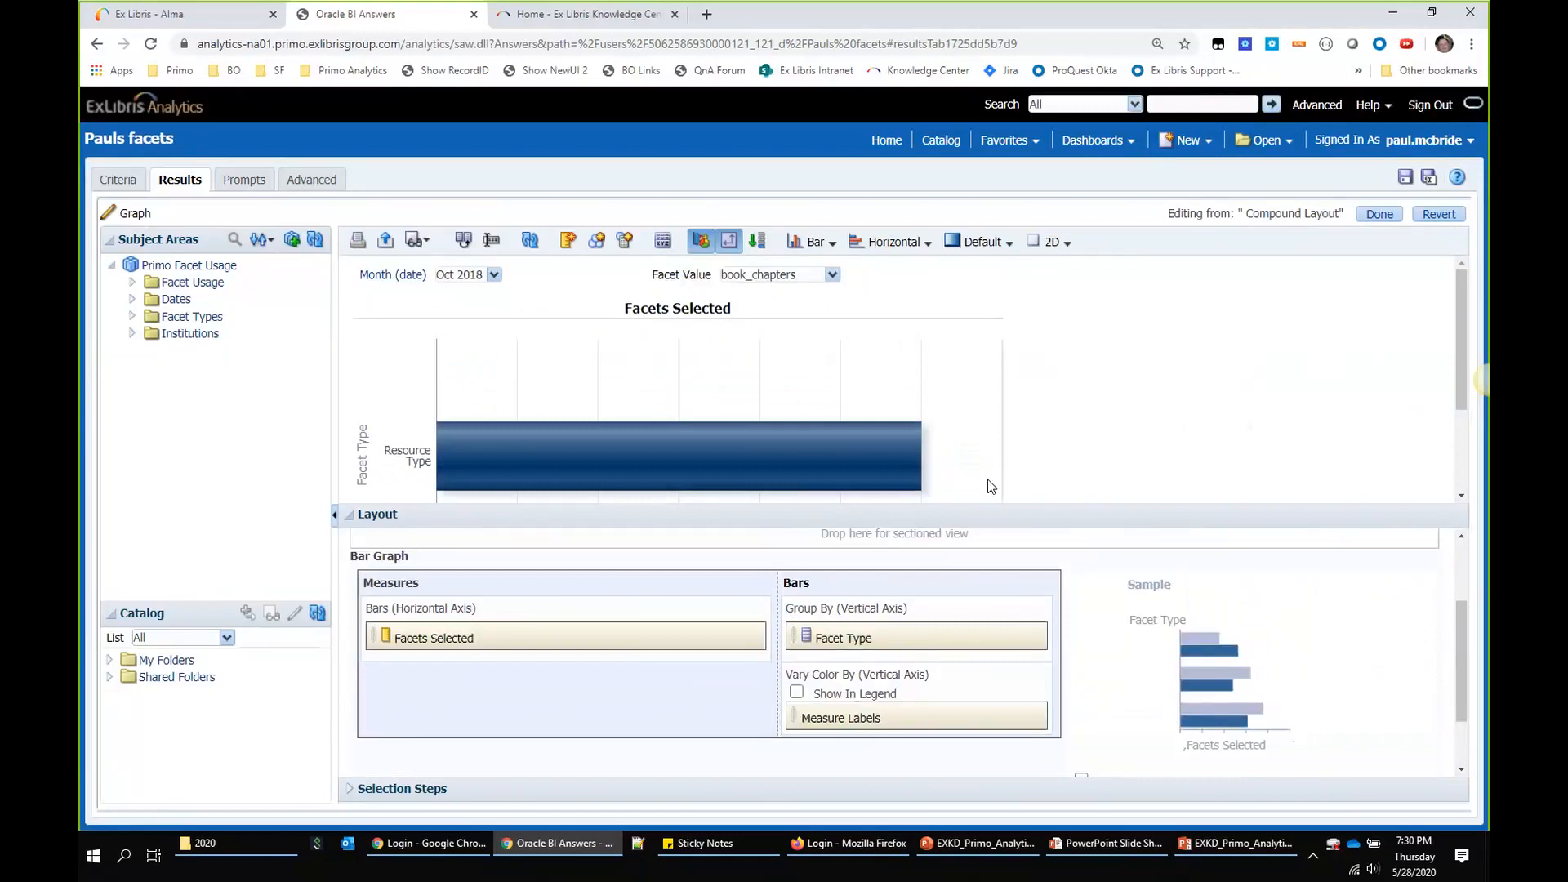
scroll(991, 484, "down", 1)
scroll(991, 485, "up", 1)
scroll(827, 580, "up", 1)
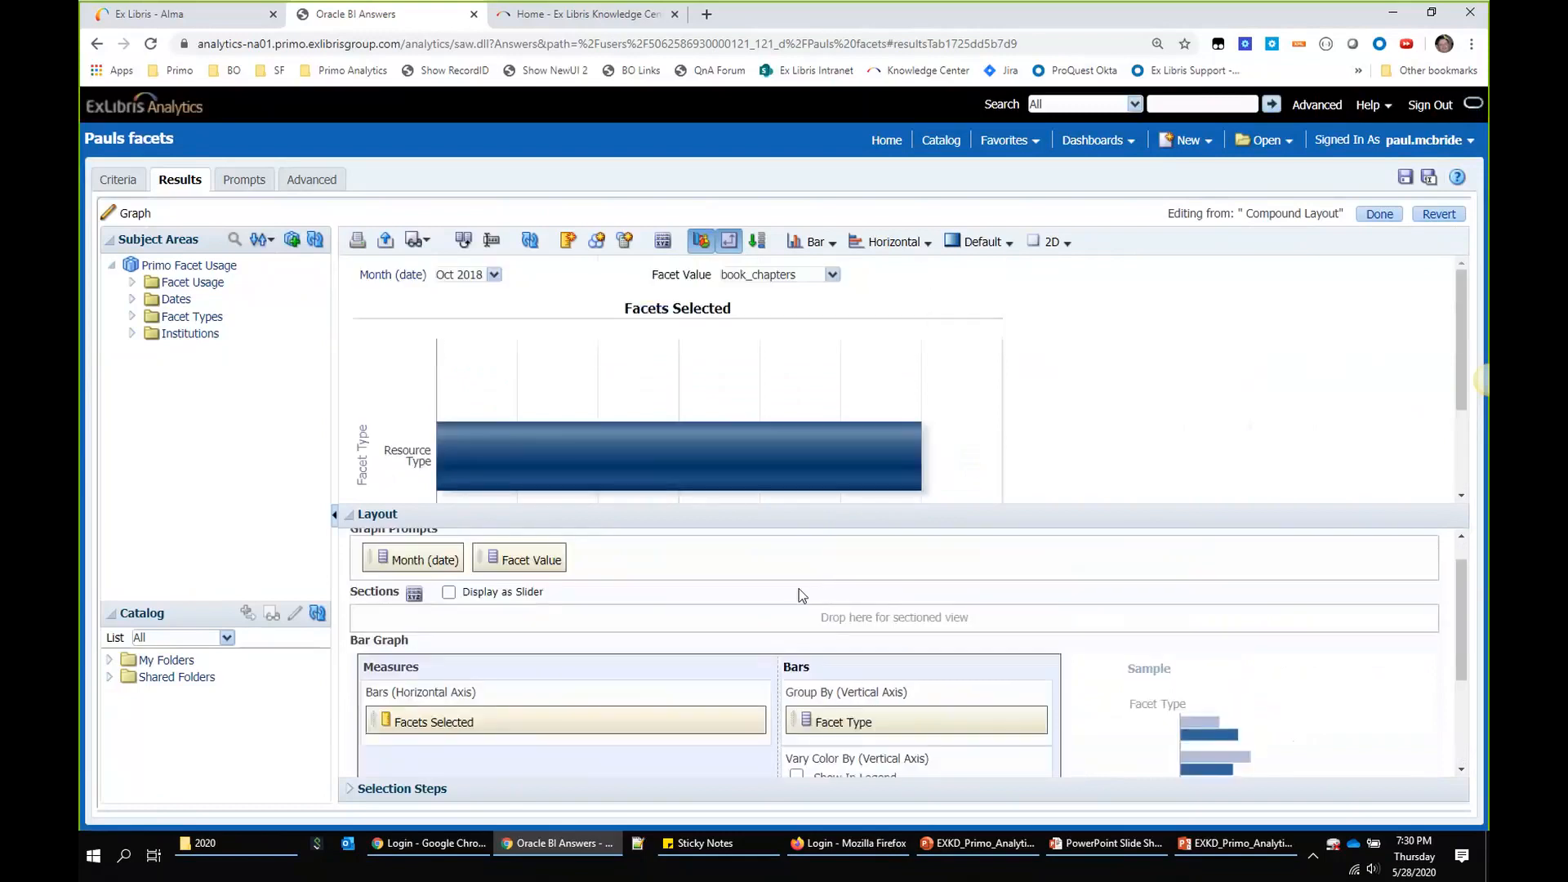
scroll(737, 582, "down", 1)
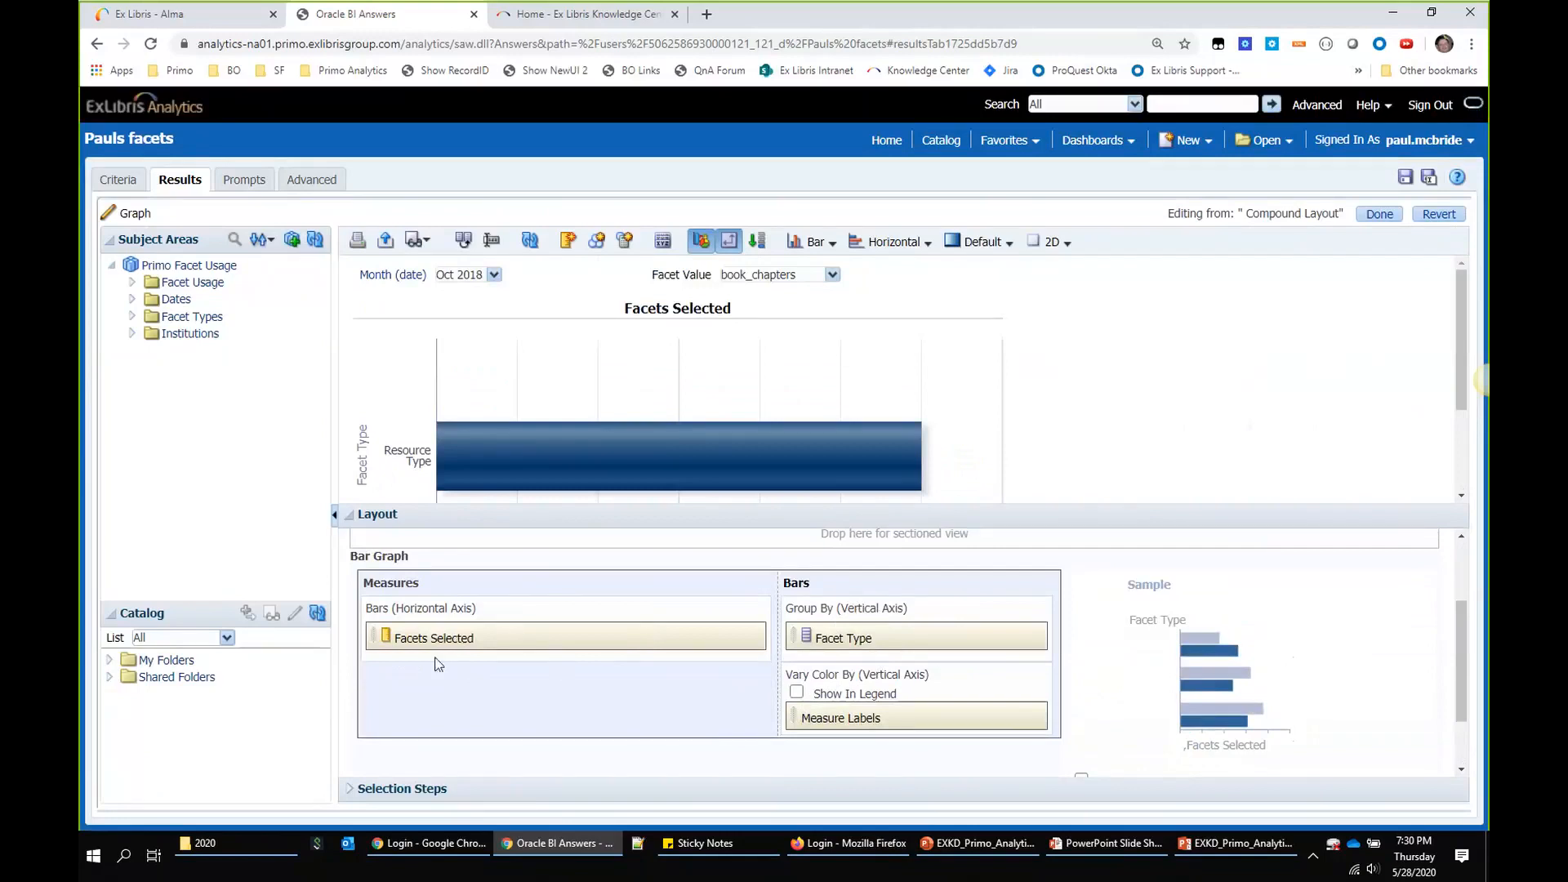
left_click_drag(431, 639, 818, 620)
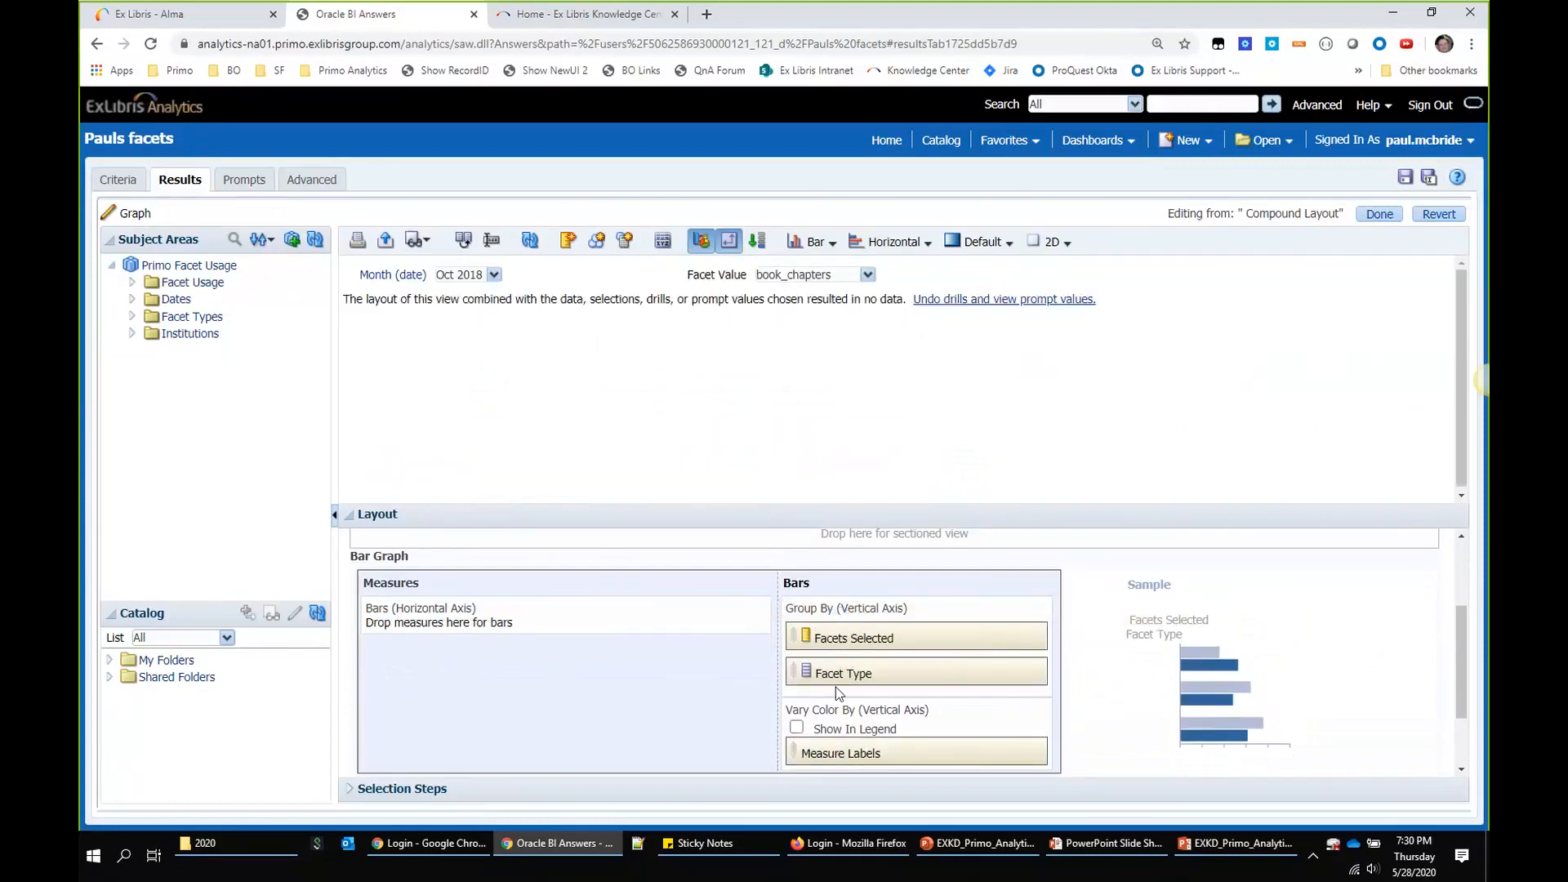
left_click_drag(837, 674, 456, 612)
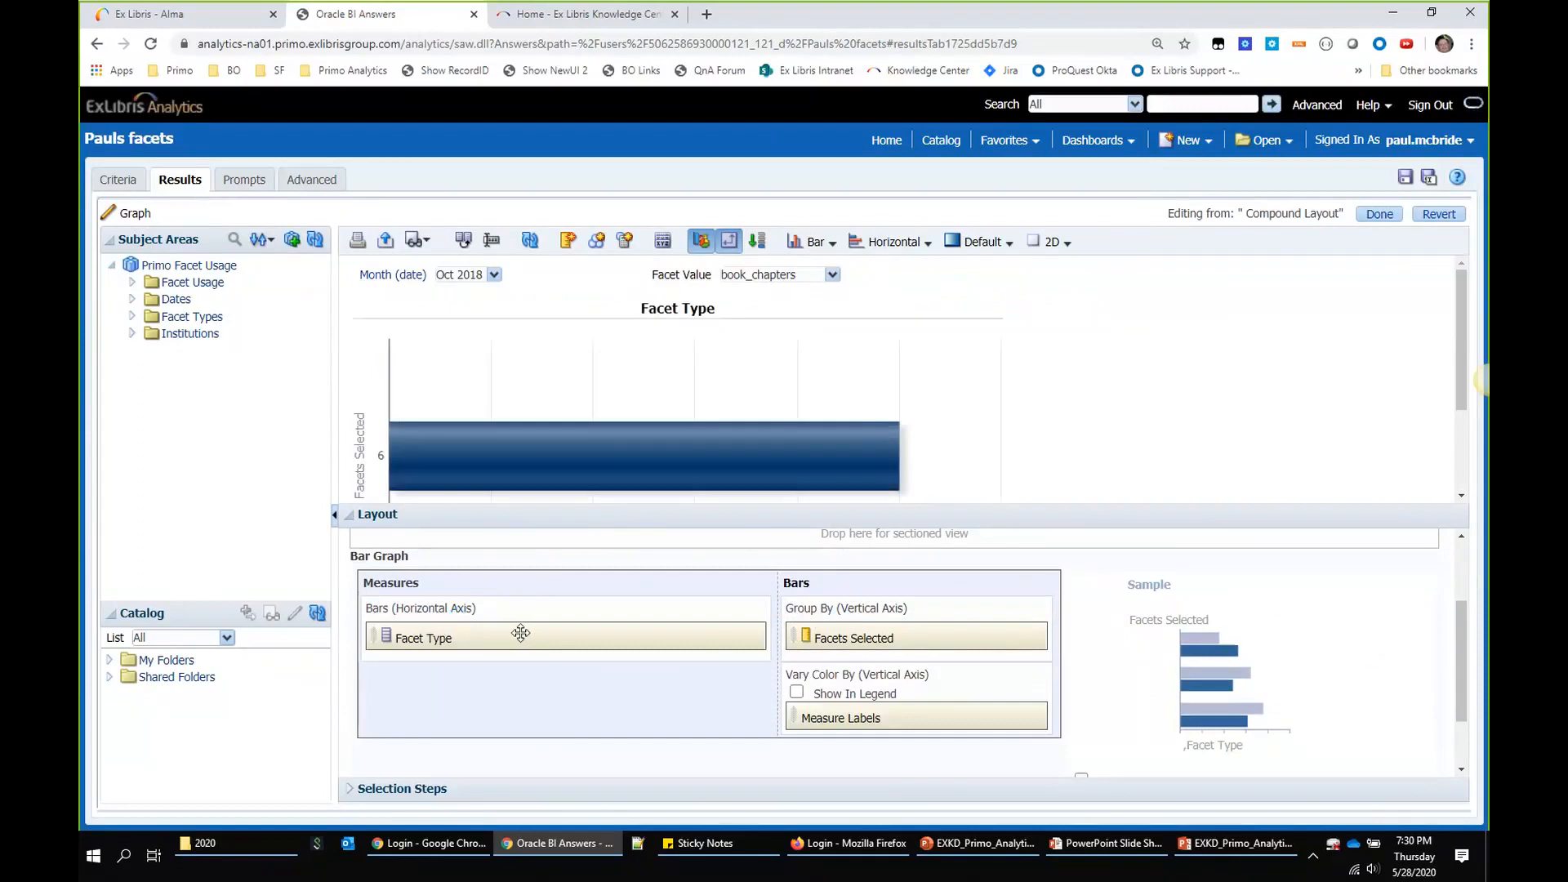
Step: Move Month (date) from the graph prompts to the bar measures and exclude Facet Value from the graph
scroll(520, 633, "up", 2)
left_click_drag(414, 596, 462, 722)
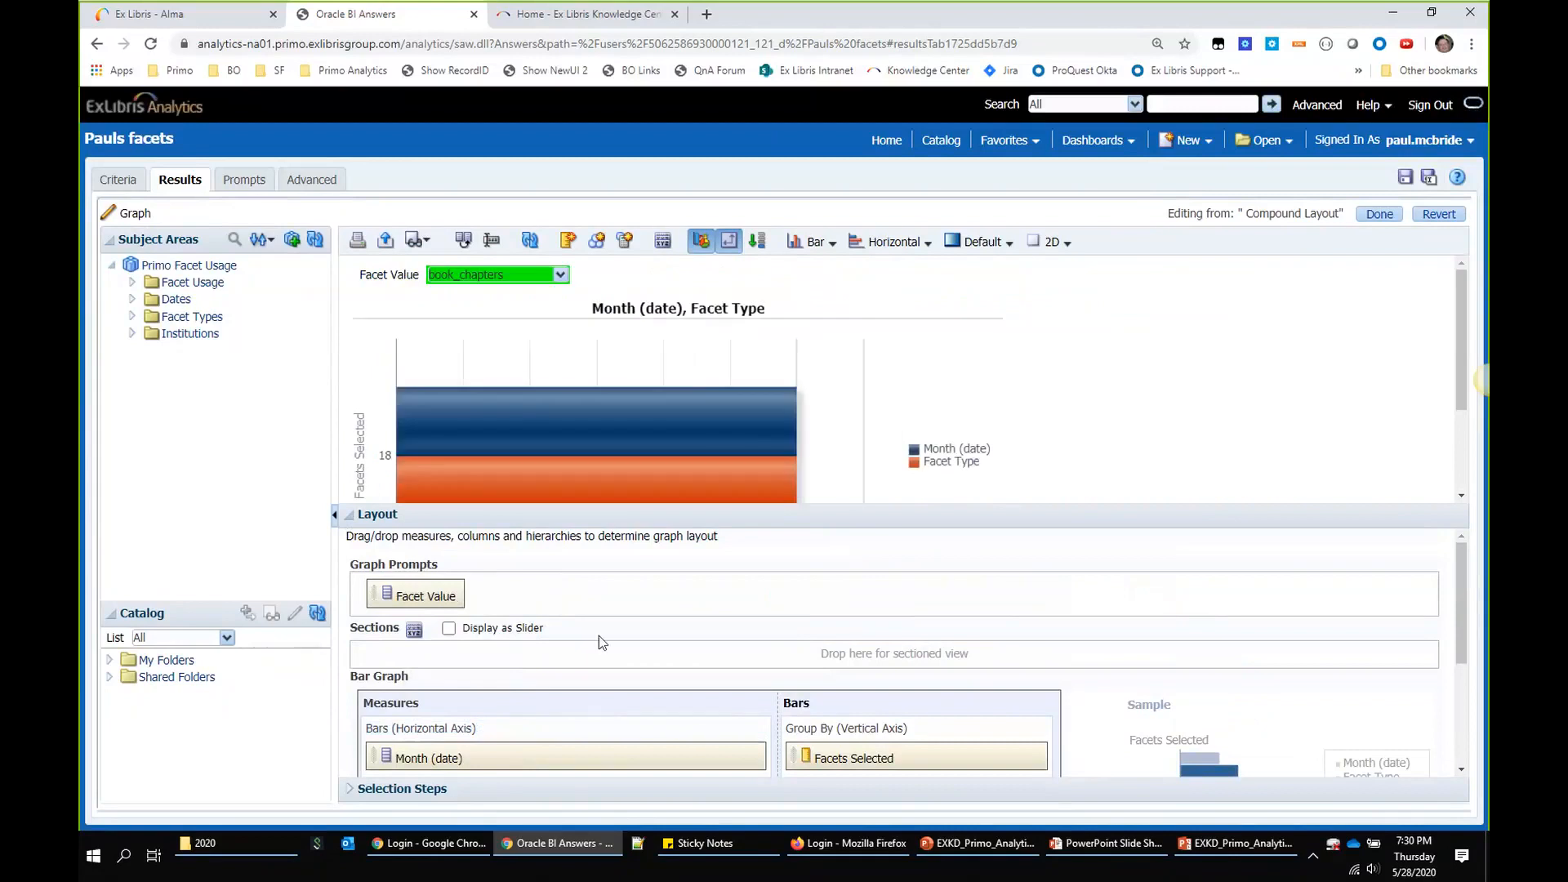
left_click_drag(440, 588, 645, 763)
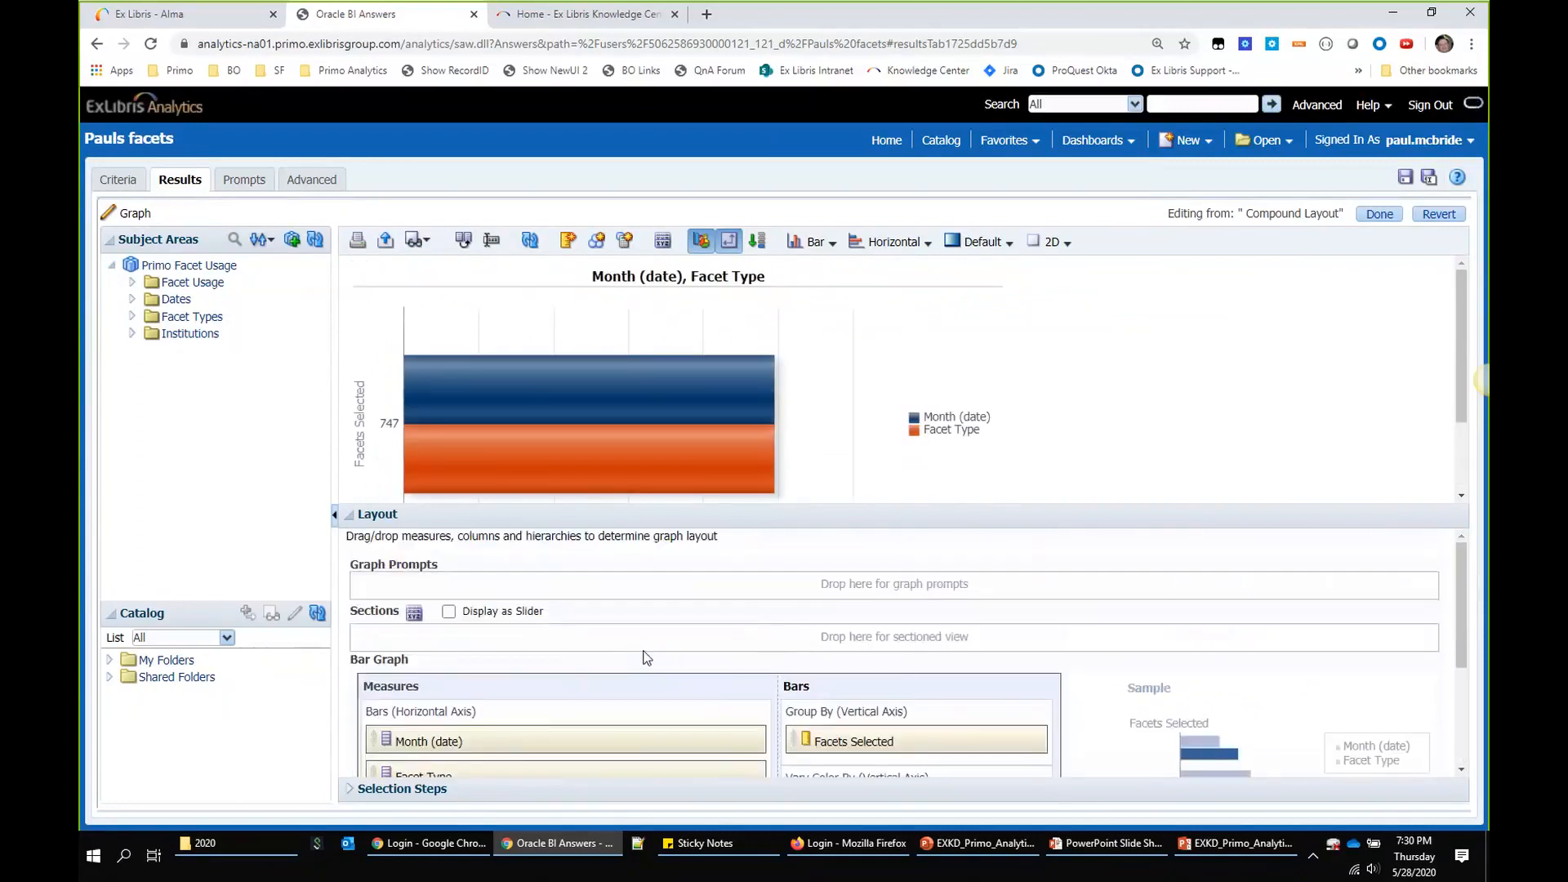
Step: Examine the rearranged bar graph, its axis labels and bar values, and the column layout below it
scroll(647, 657, "down", 3)
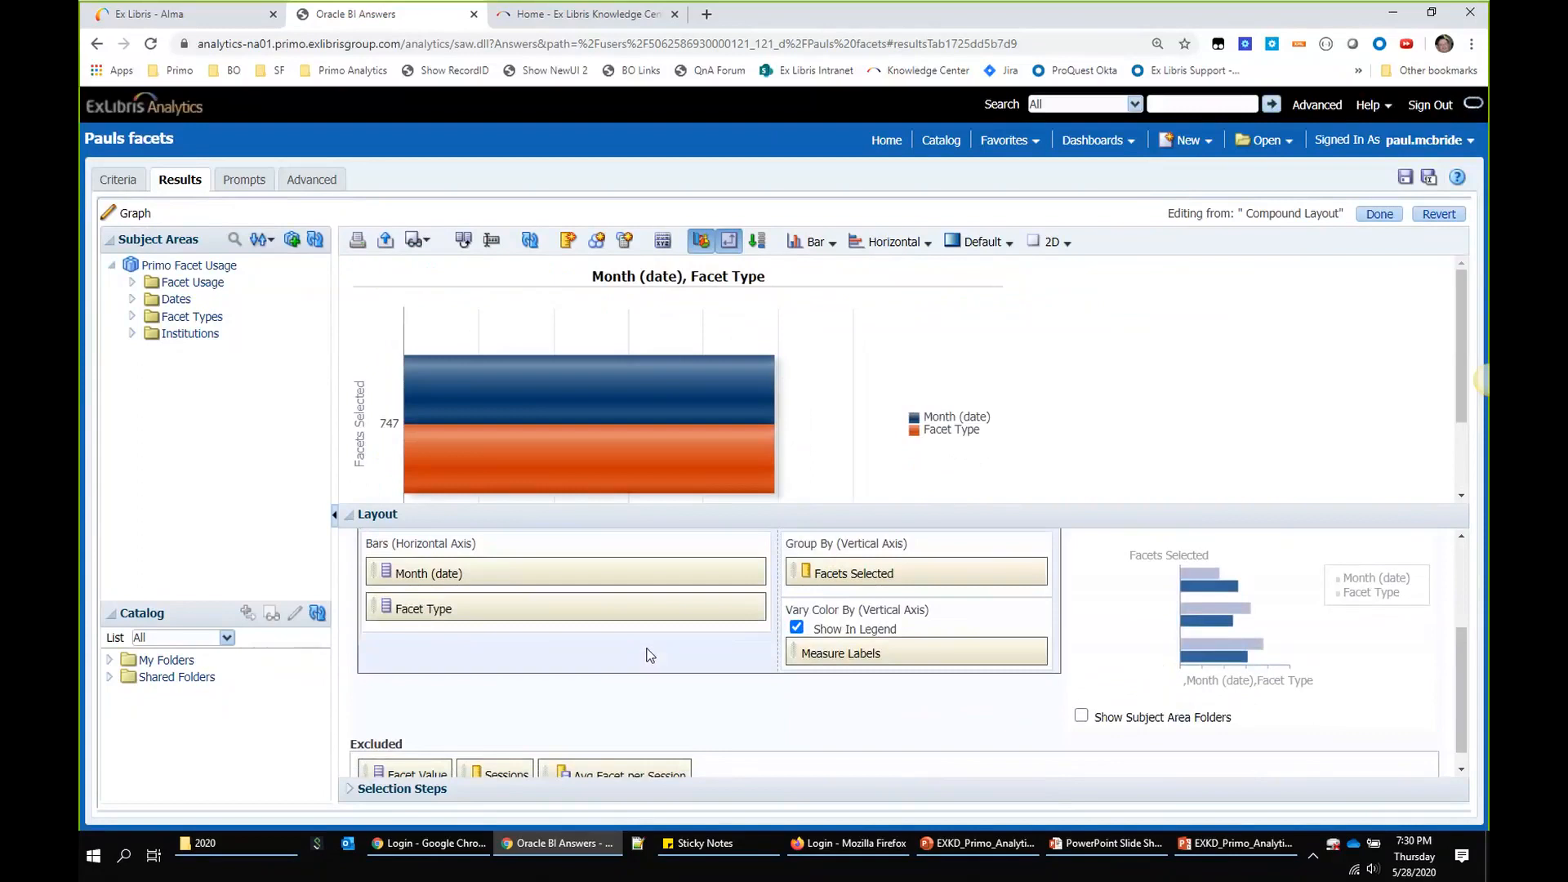
mouse_move(677, 457)
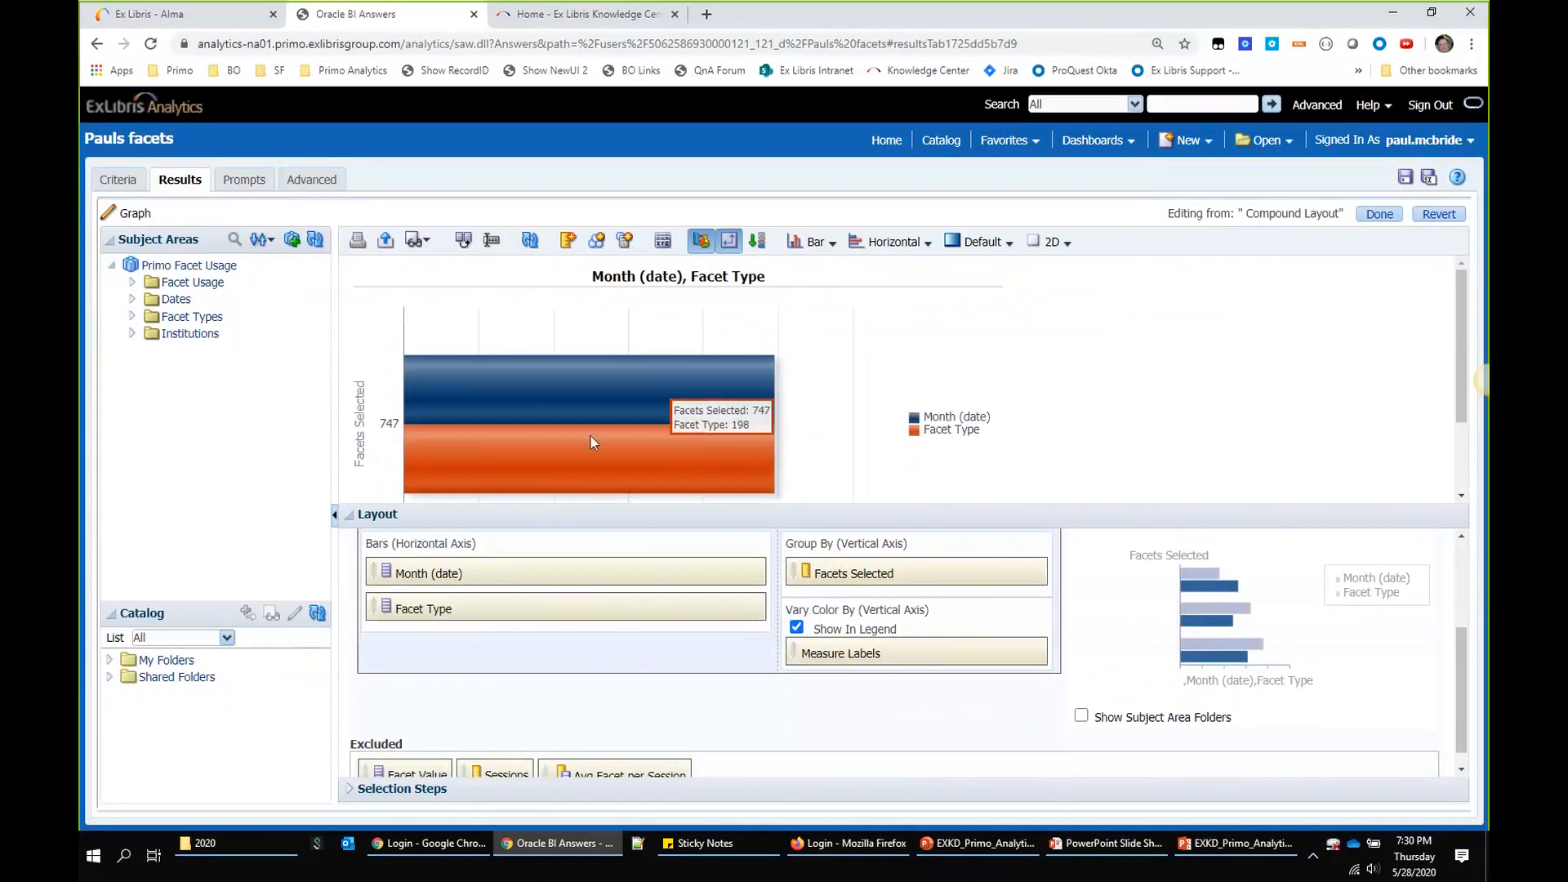
scroll(581, 423, "down", 2)
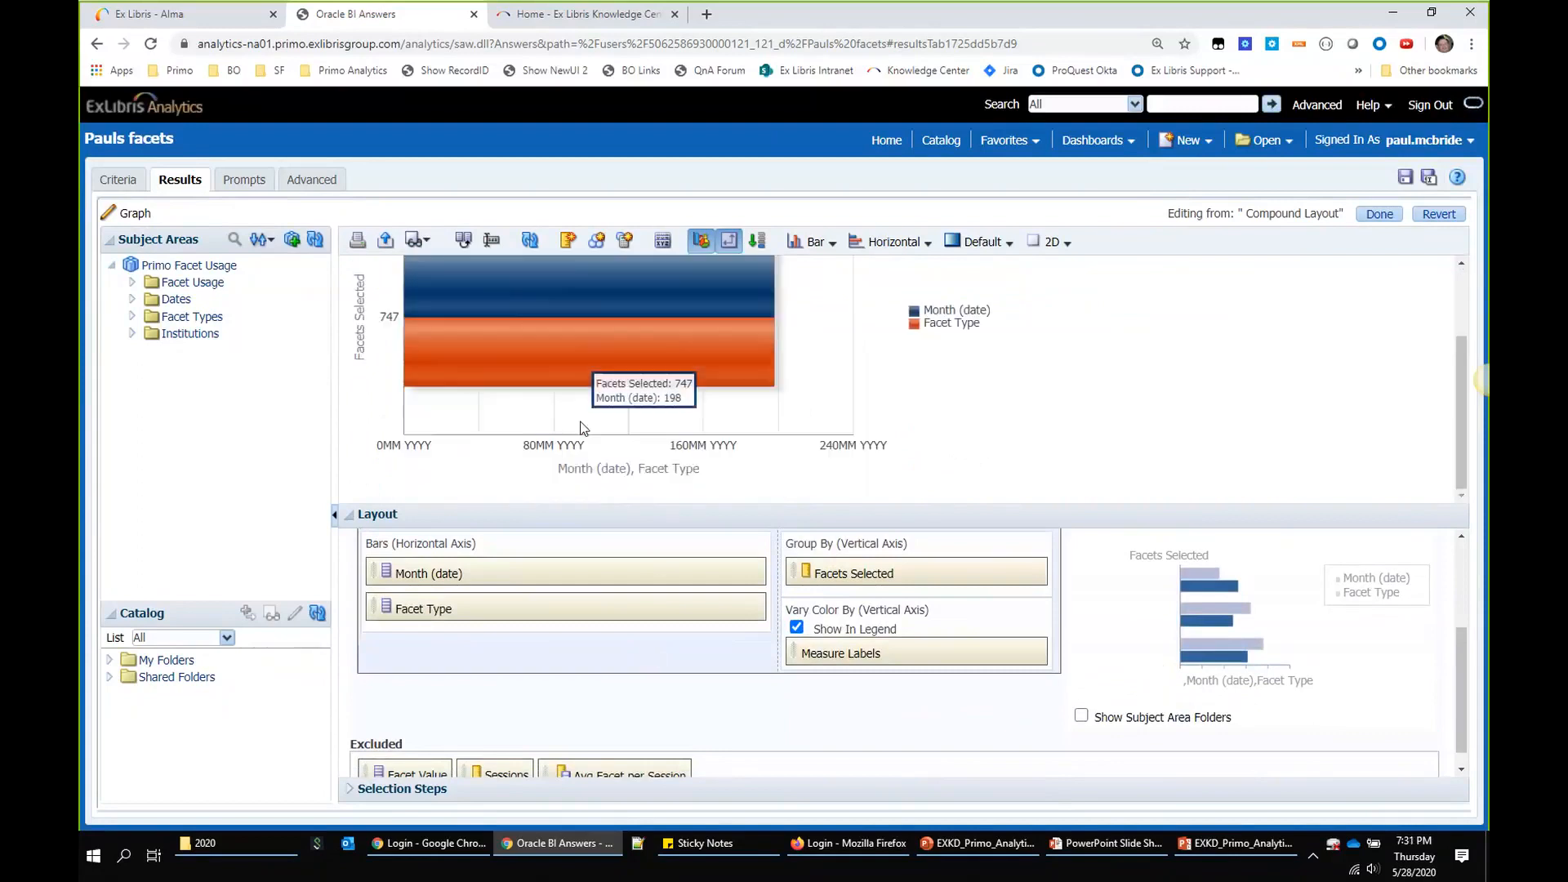
scroll(669, 444, "up", 2)
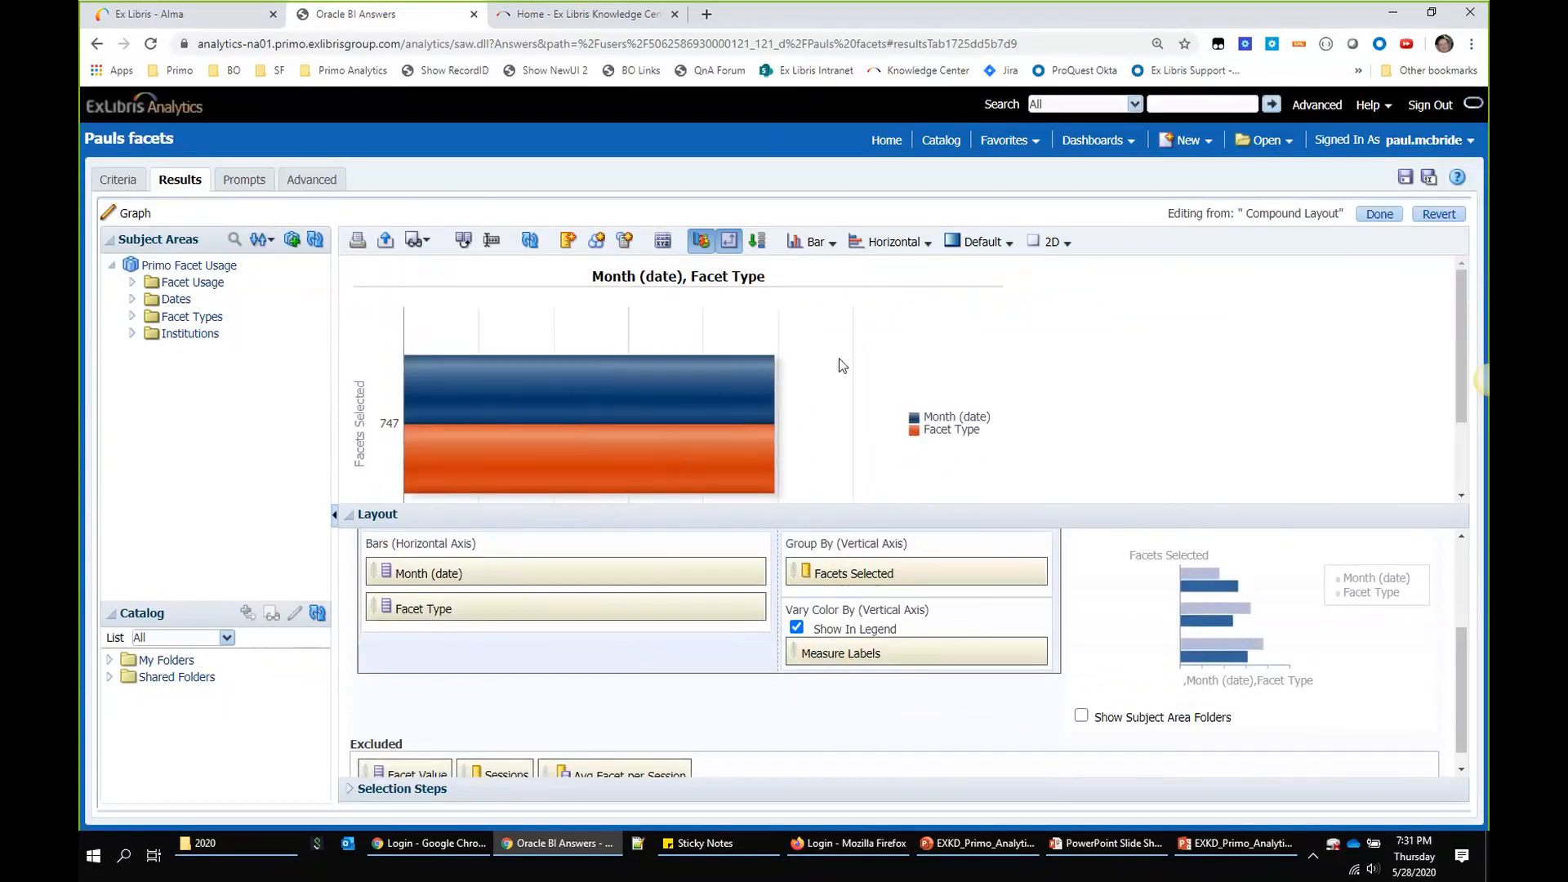
mouse_move(712, 384)
scroll(437, 651, "down", 1)
scroll(469, 685, "down", 1)
scroll(473, 685, "up", 1)
scroll(476, 679, "down", 1)
scroll(479, 685, "up", 1)
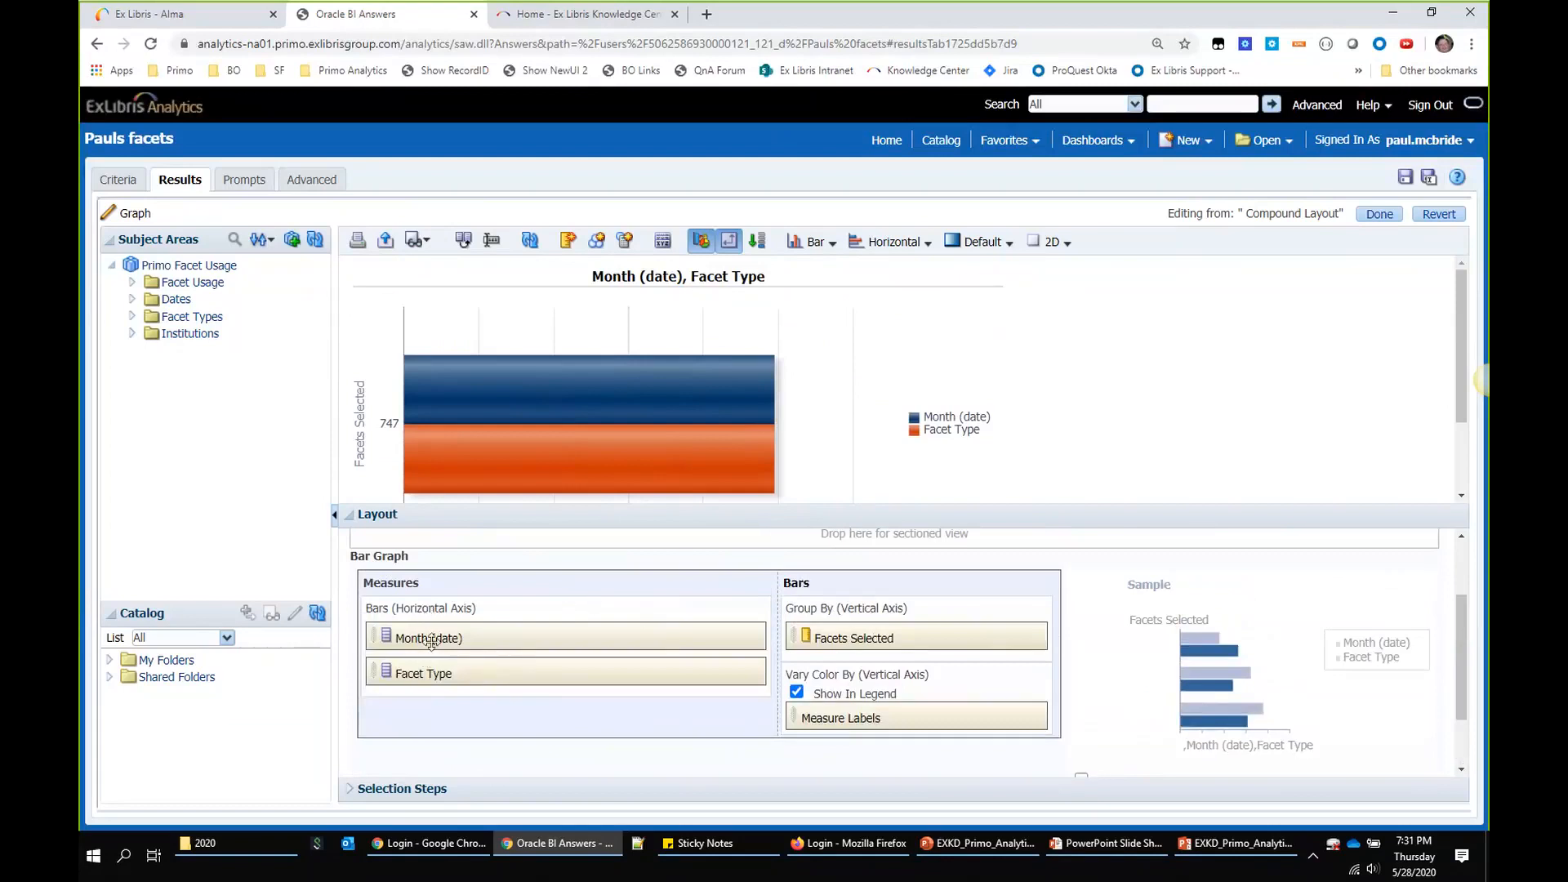
Step: Move Facets Selected back to the bar measures and Month (date) to Group By on the vertical axis
left_click_drag(818, 641, 444, 608)
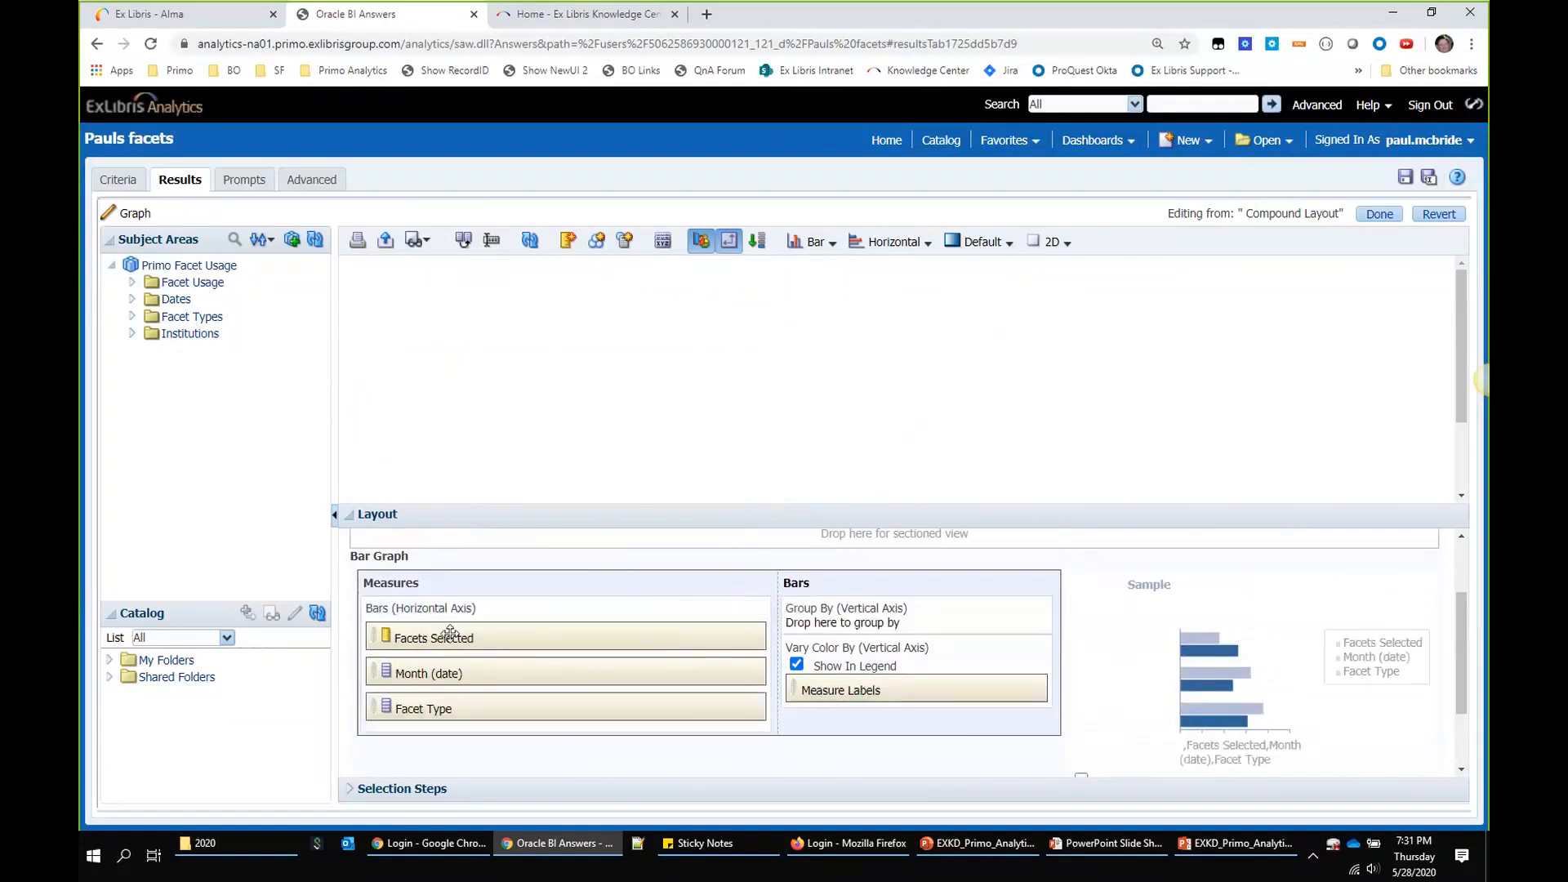
left_click_drag(430, 668, 858, 608)
left_click_drag(448, 675, 856, 618)
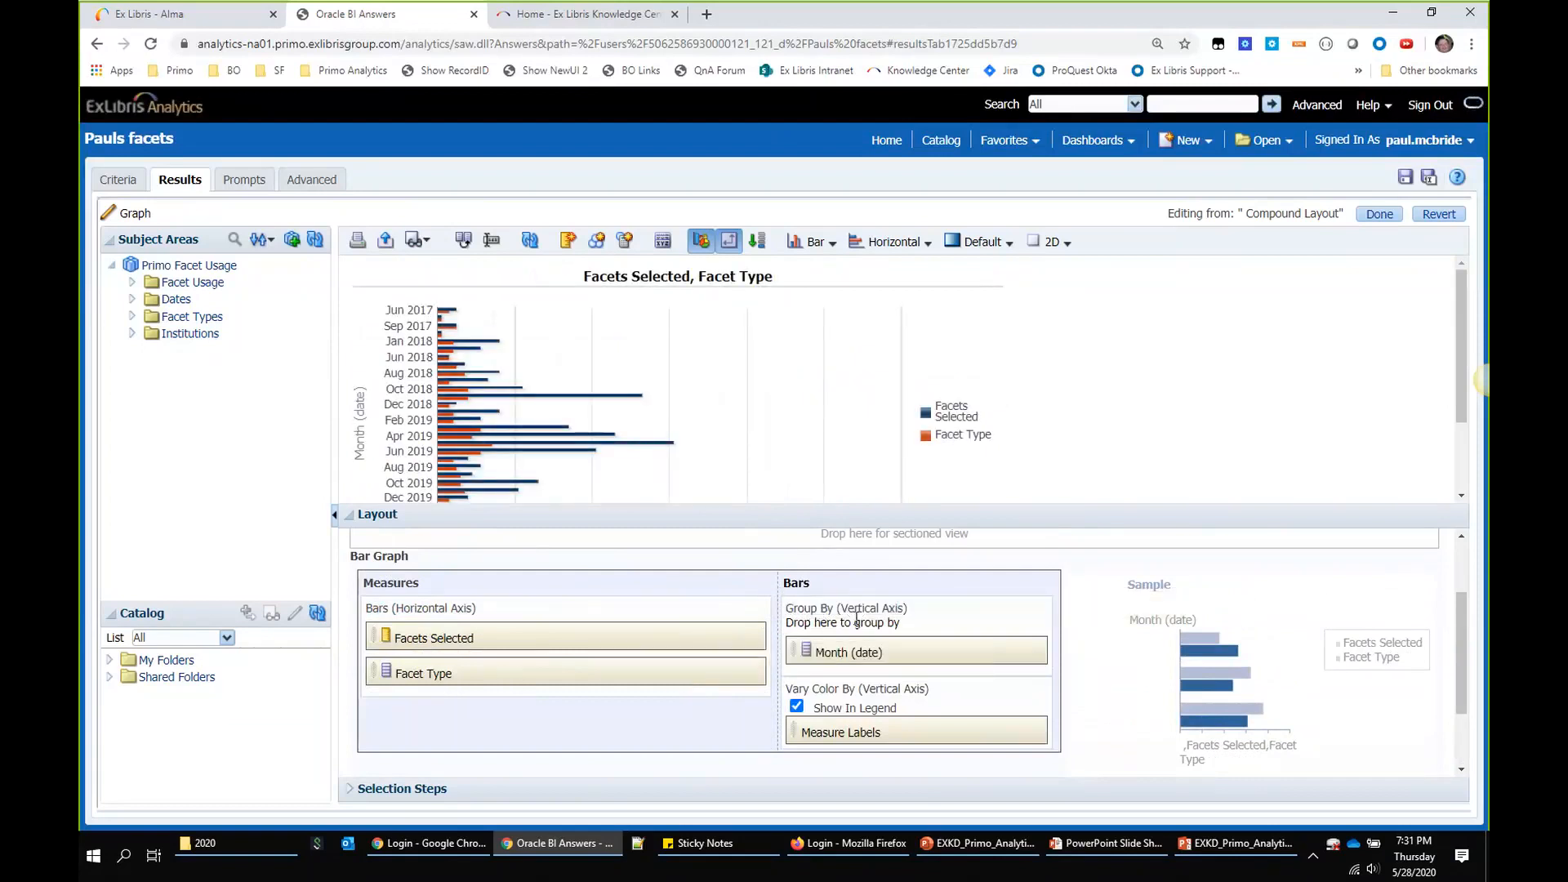
Step: Move Facet Type from the bar measures to Group By on the vertical axis, finish the graph edit and save the analysis
left_click_drag(441, 671, 869, 609)
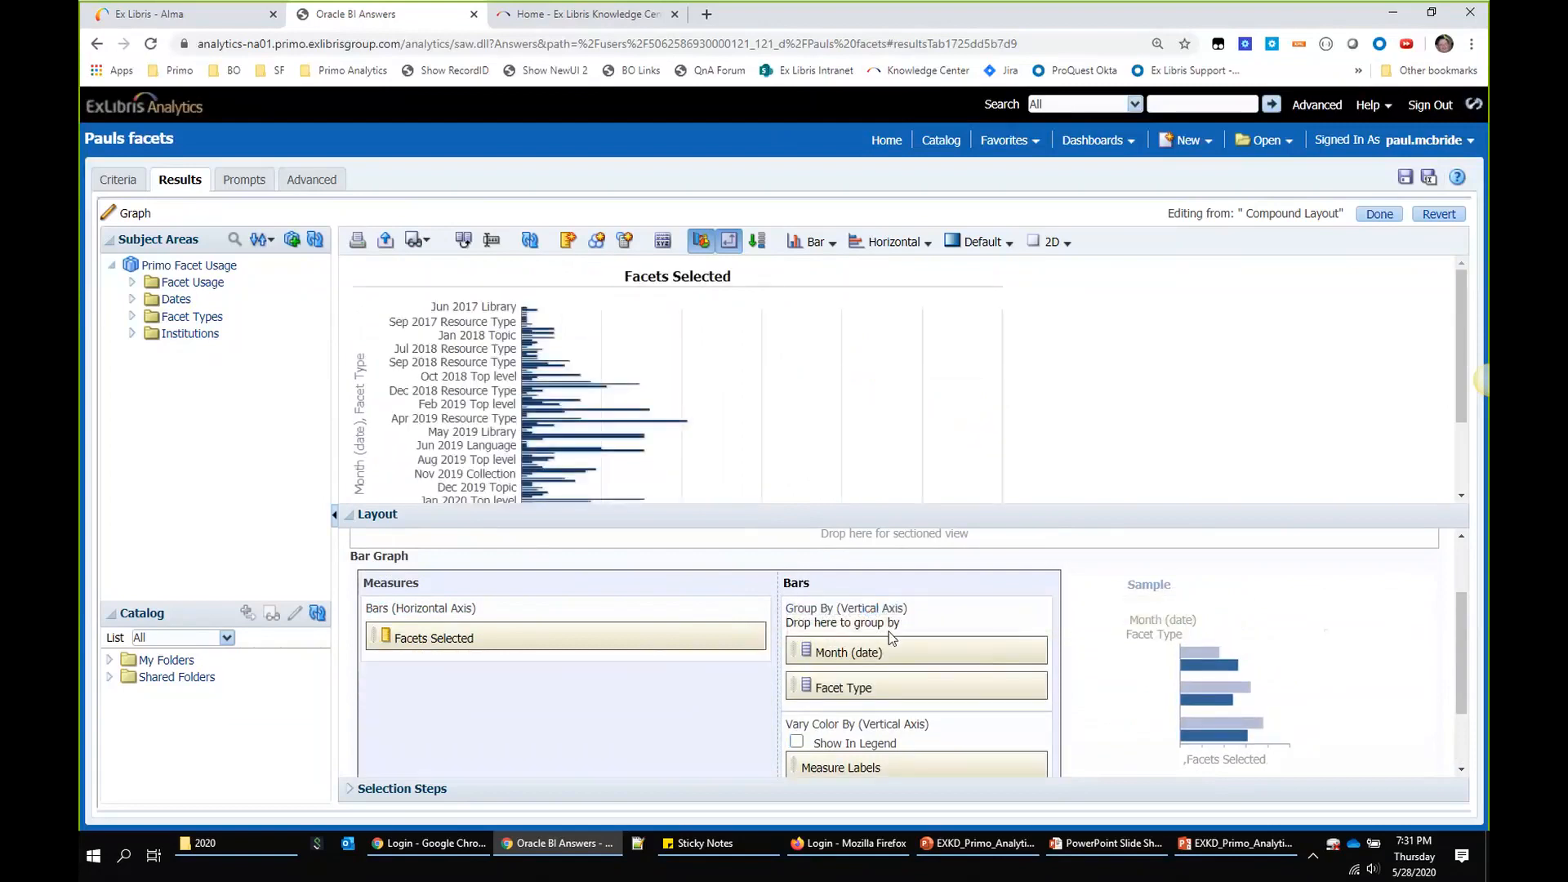
scroll(1009, 456, "down", 2)
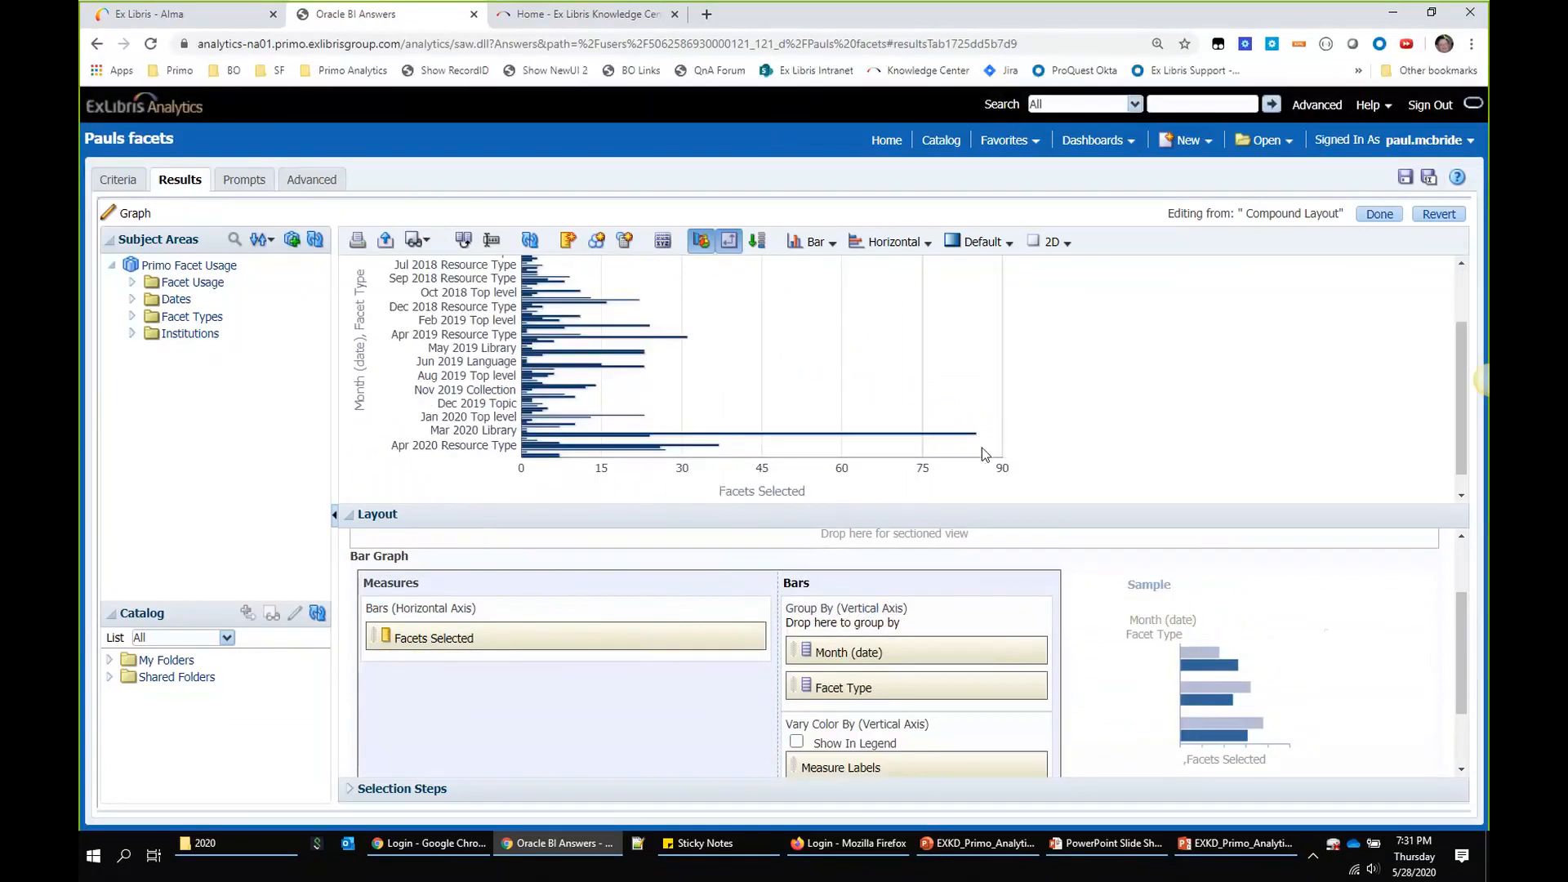
scroll(980, 448, "up", 2)
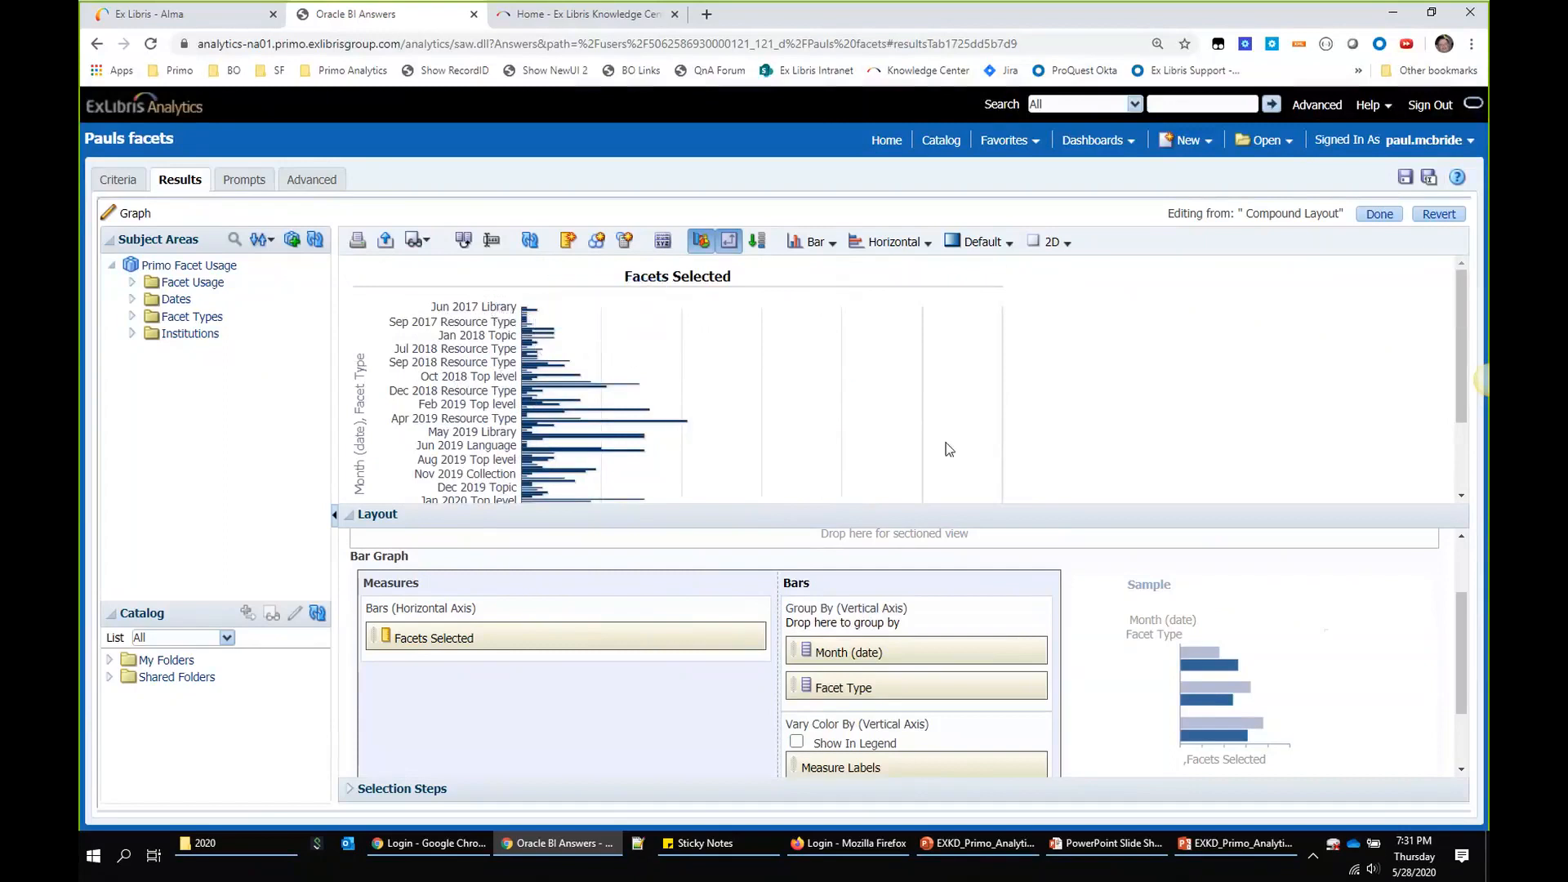
scroll(947, 441, "down", 5)
scroll(952, 437, "up", 4)
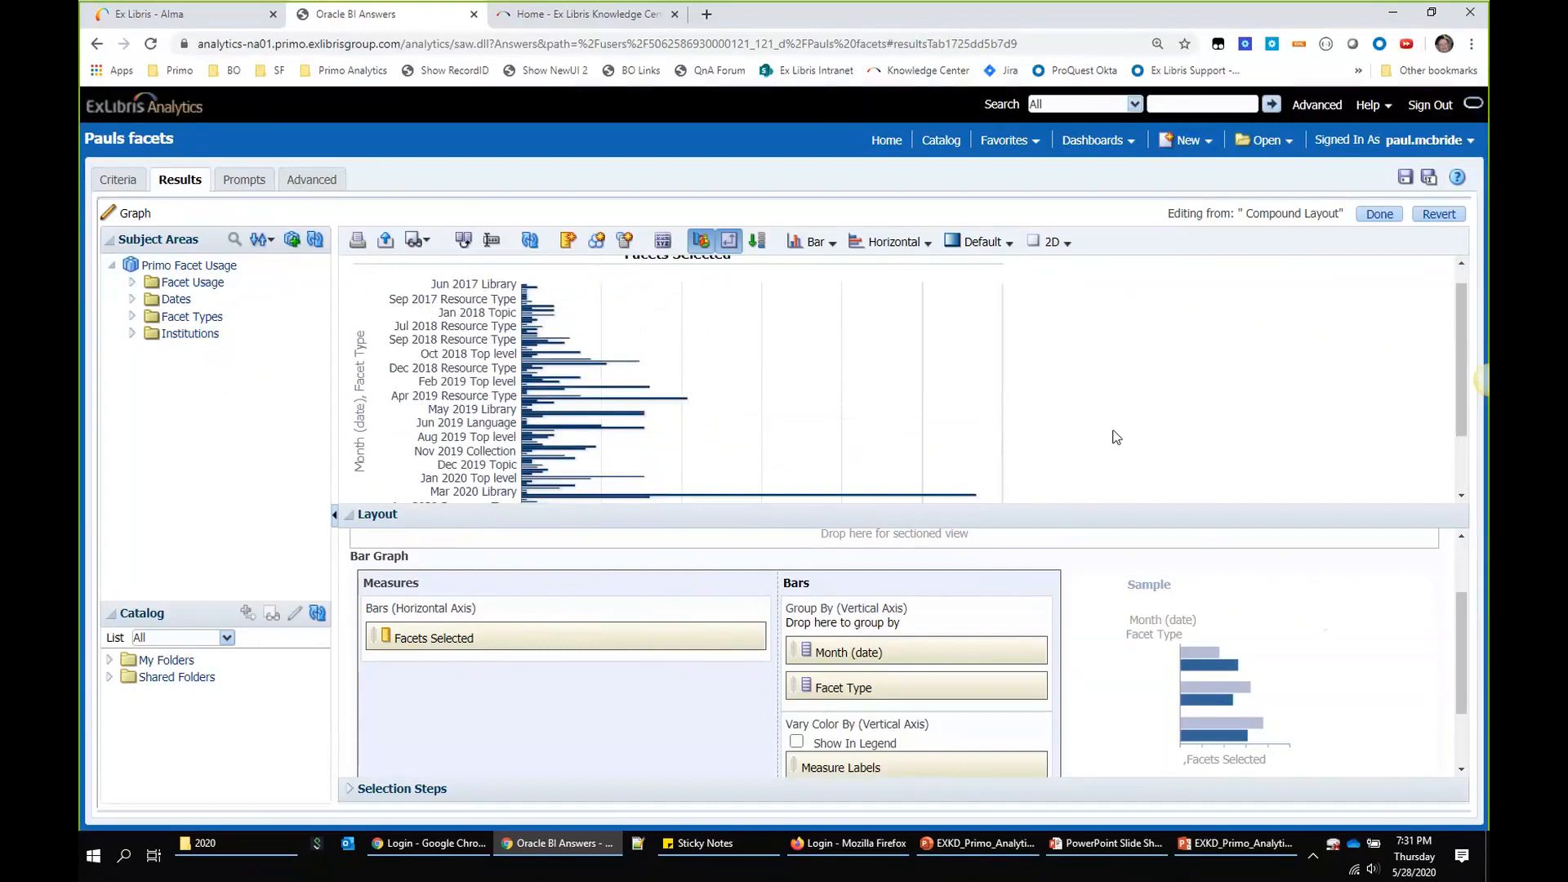
scroll(1083, 433, "down", 2)
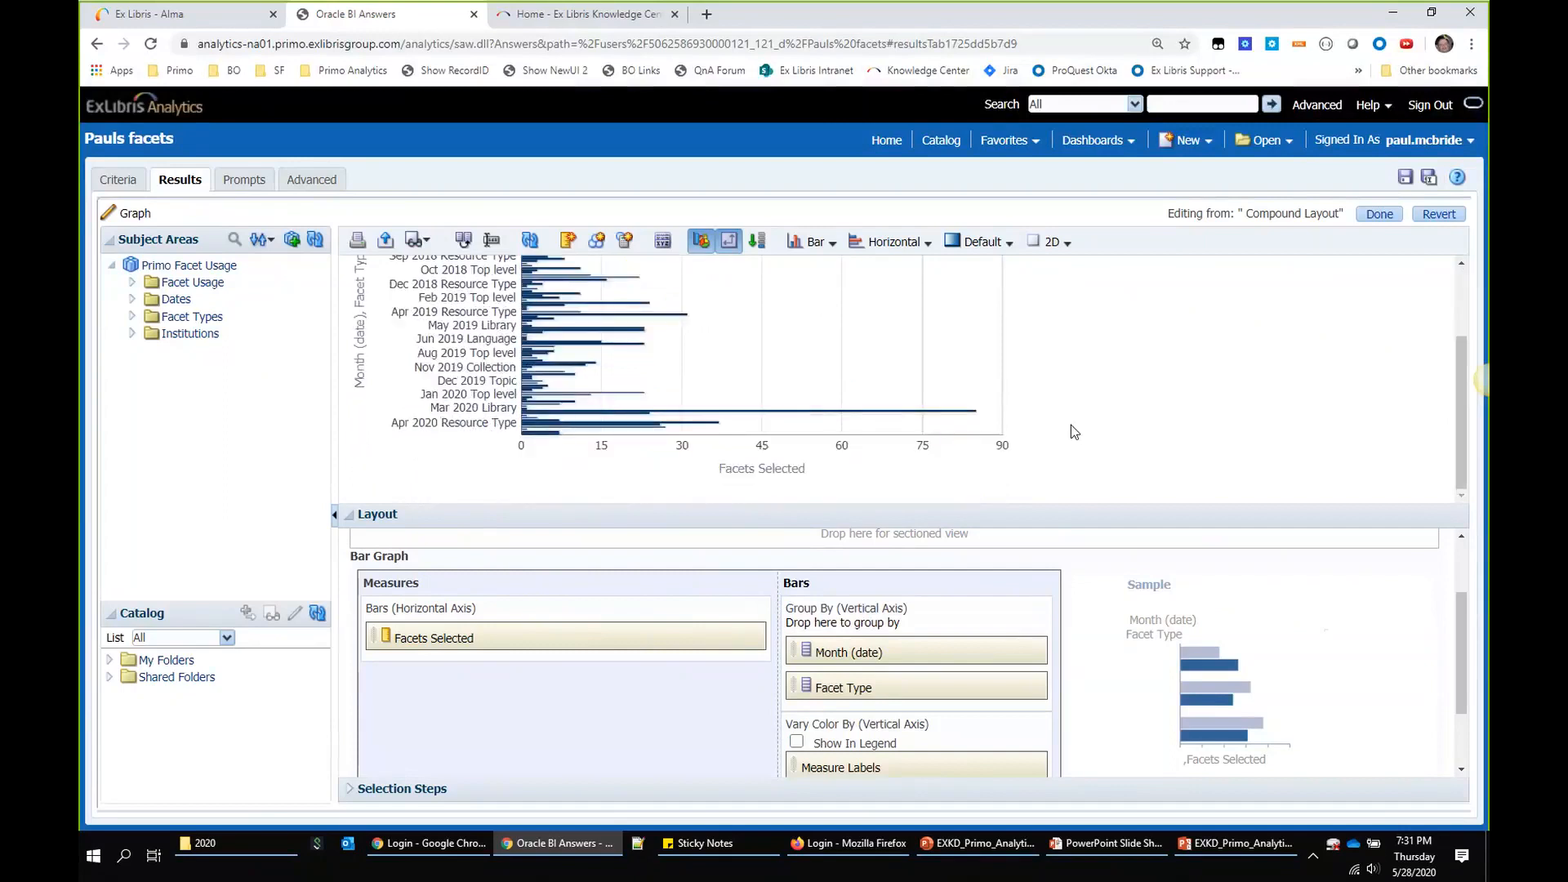
left_click(1376, 218)
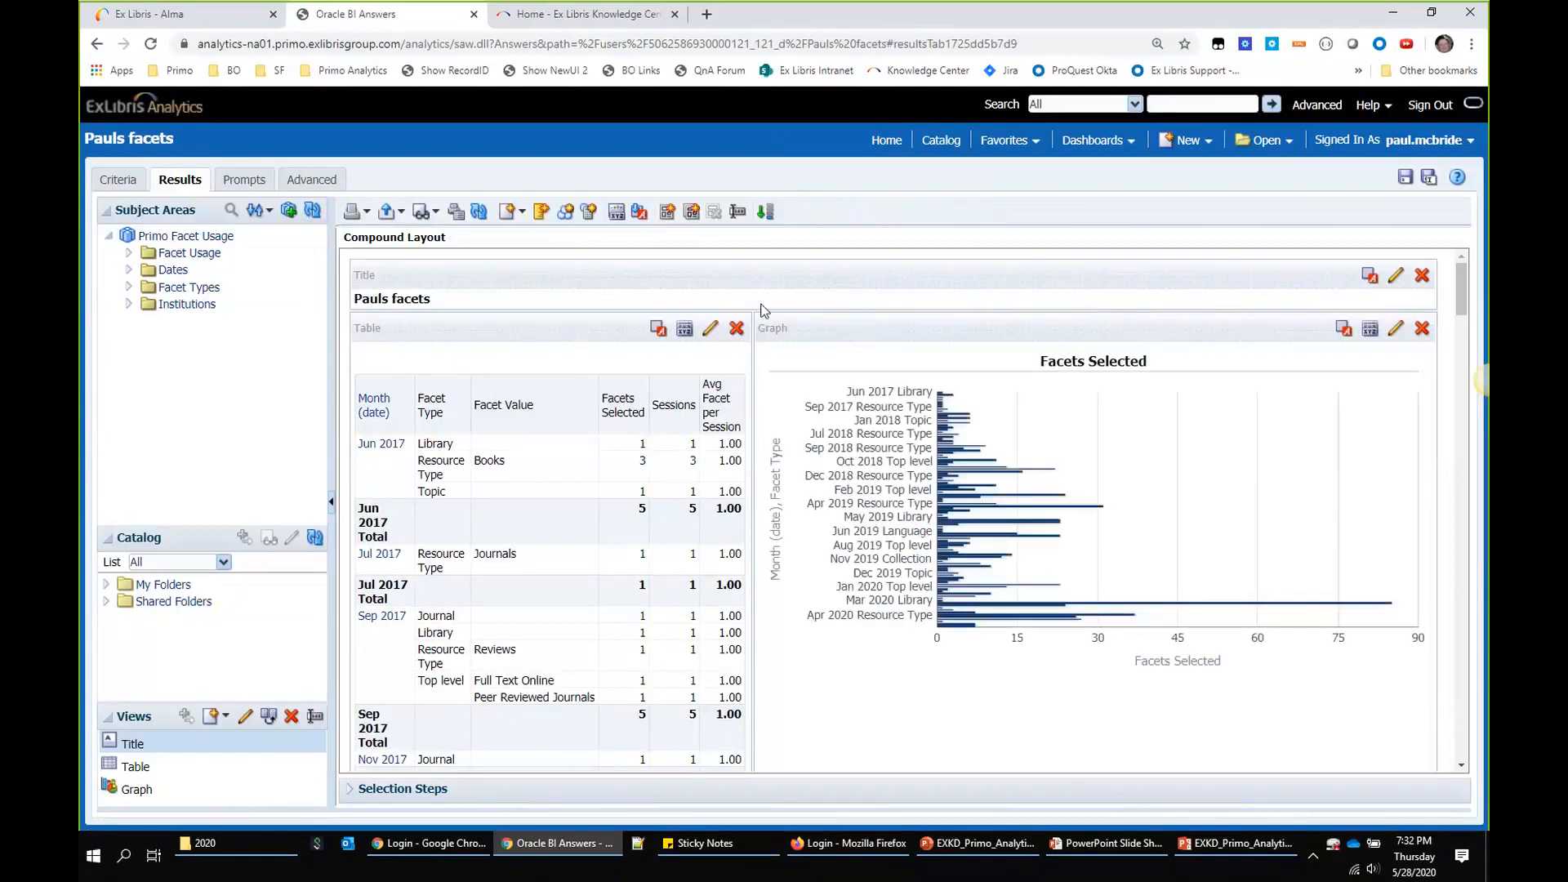
left_click(1403, 182)
Step: Set the graph's data markers to always show their data labels
mouse_move(960, 515)
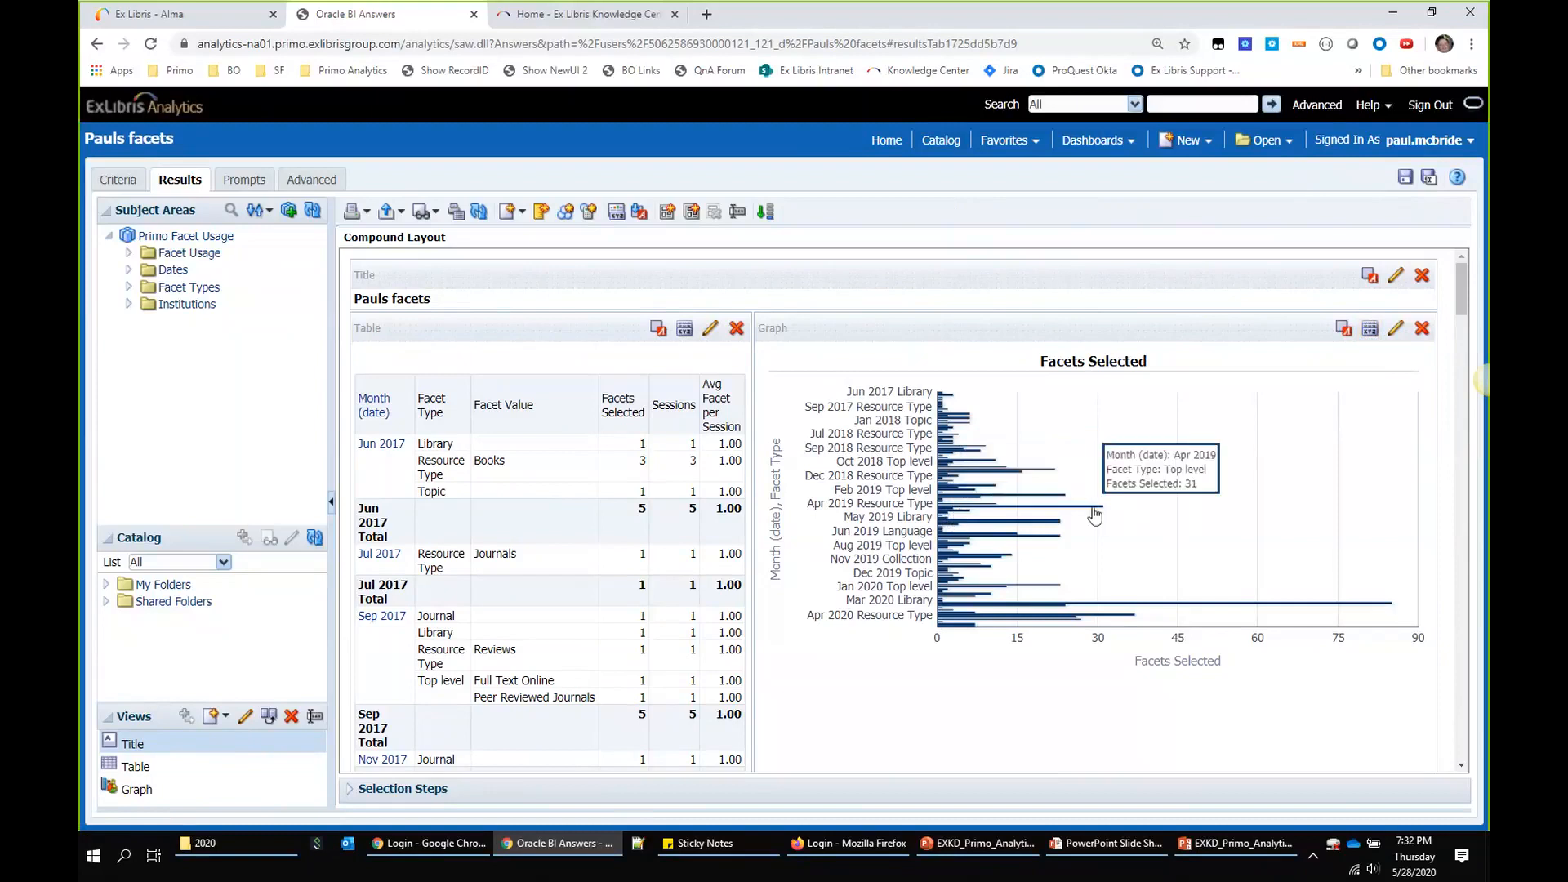
mouse_move(1098, 513)
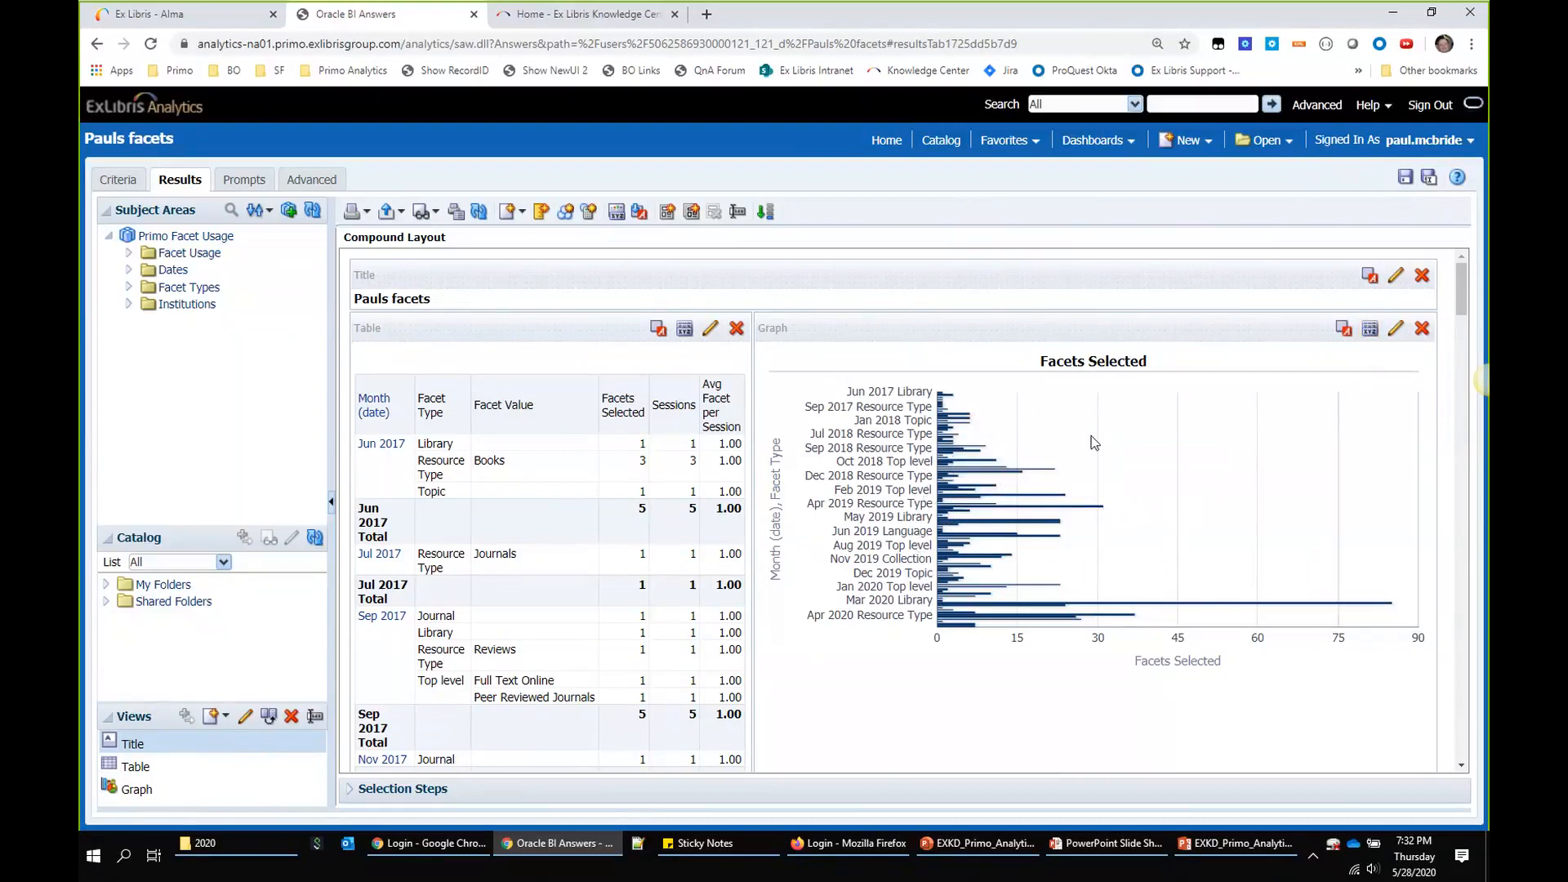
left_click(1370, 329)
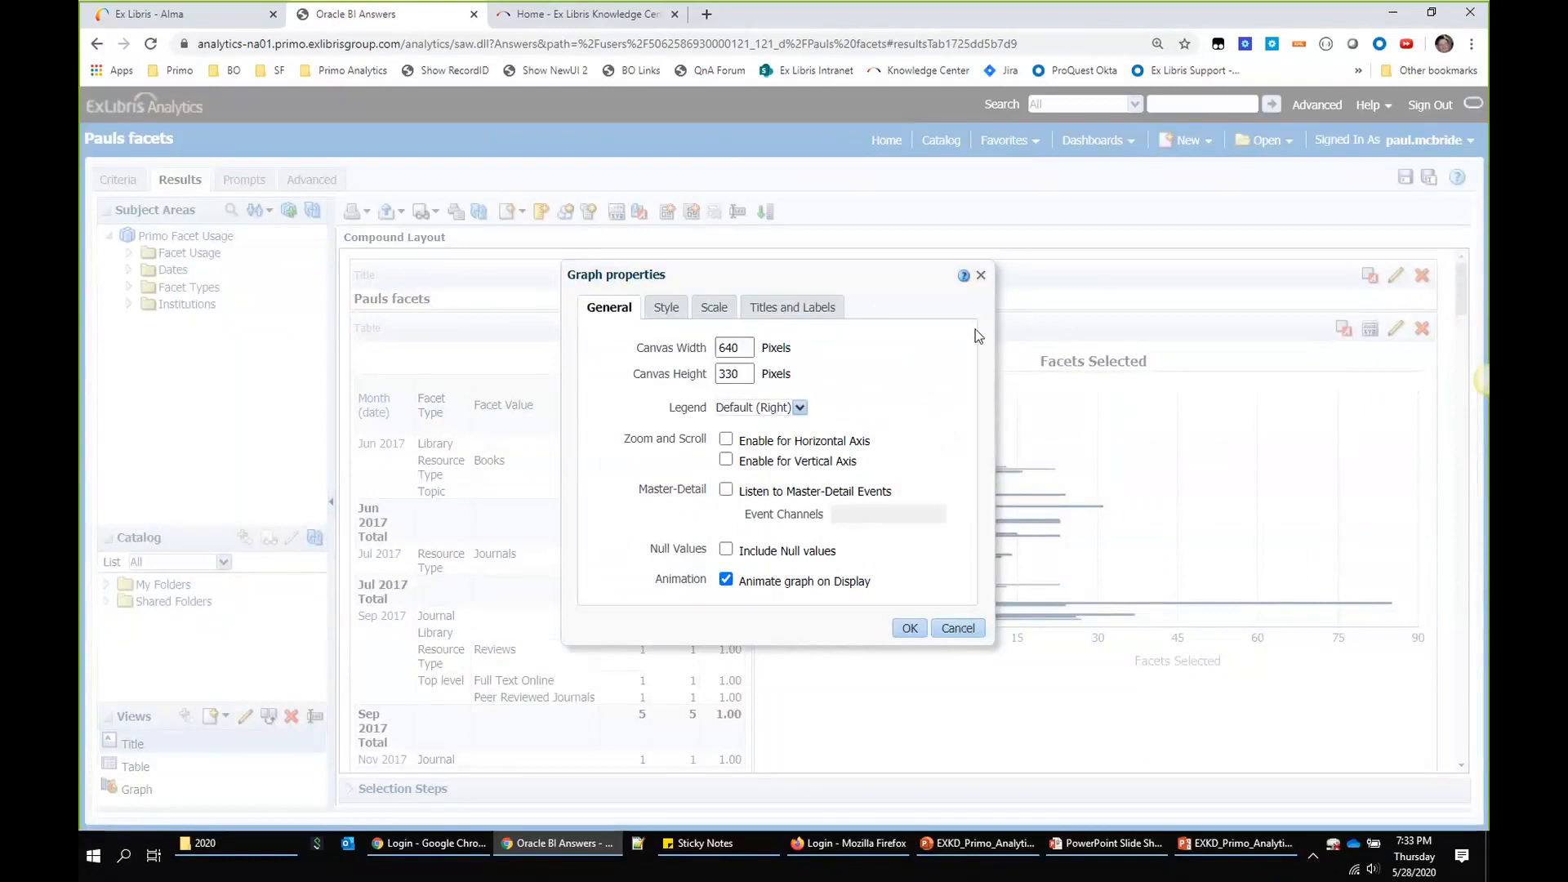
left_click(812, 311)
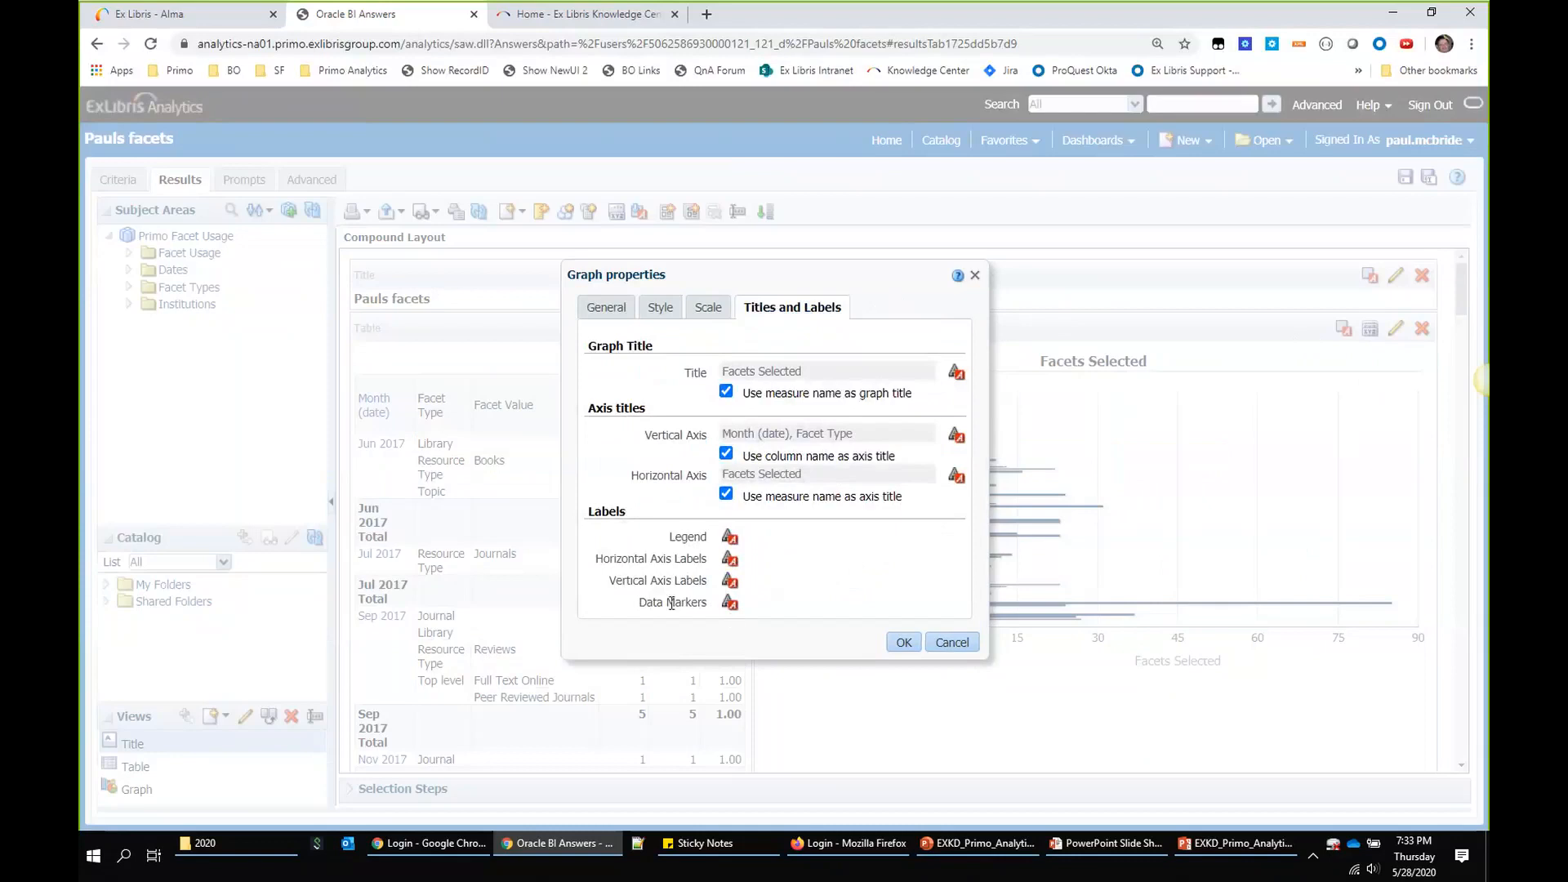
left_click(730, 603)
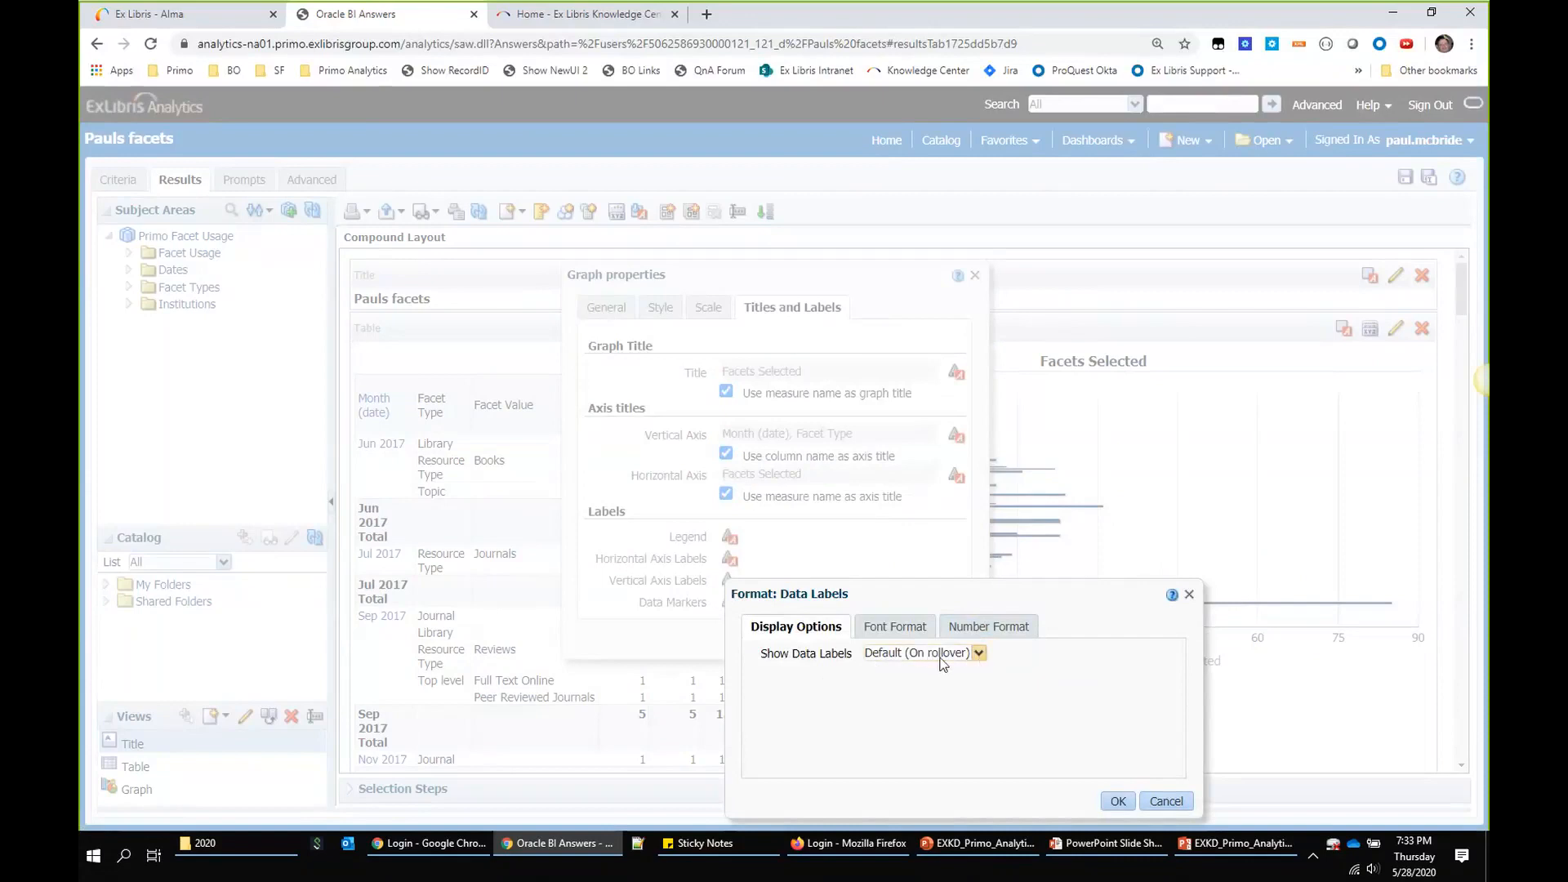
left_click(980, 655)
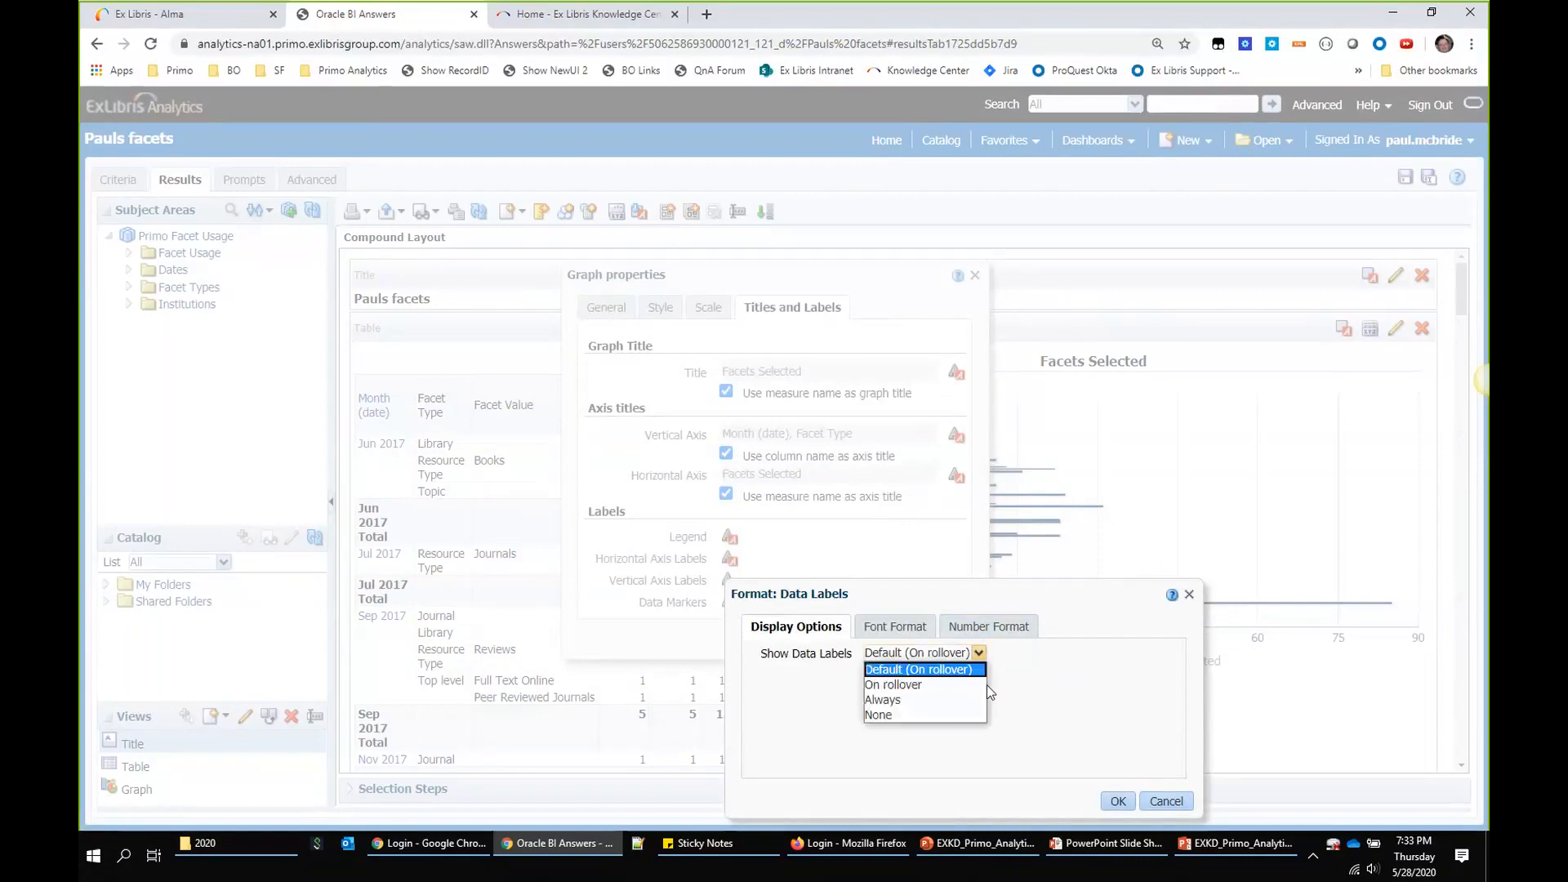
left_click(882, 699)
left_click(1117, 800)
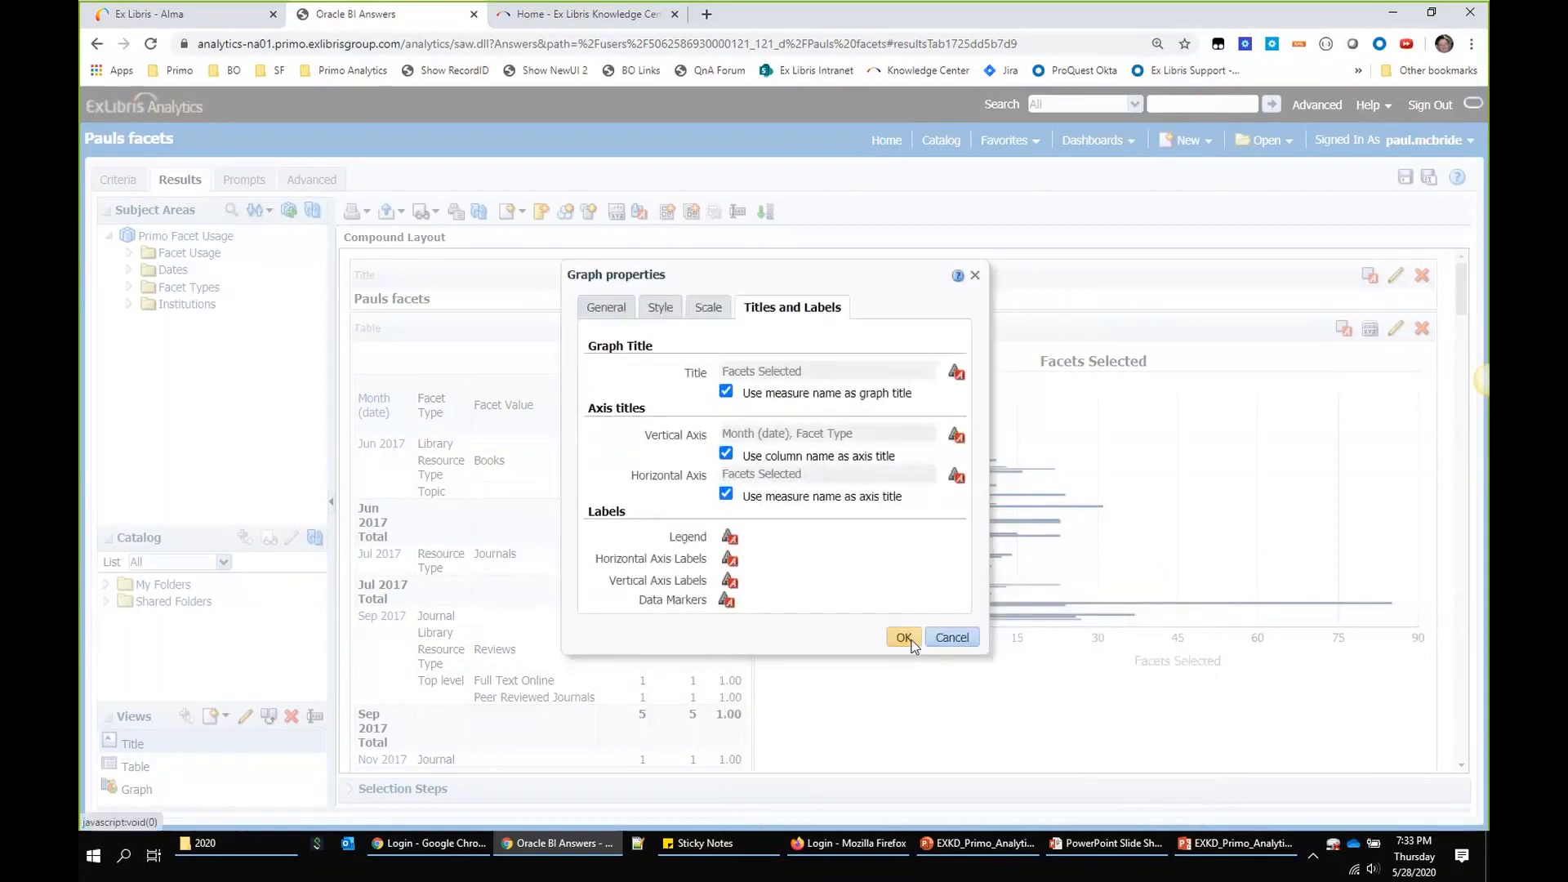
left_click(903, 638)
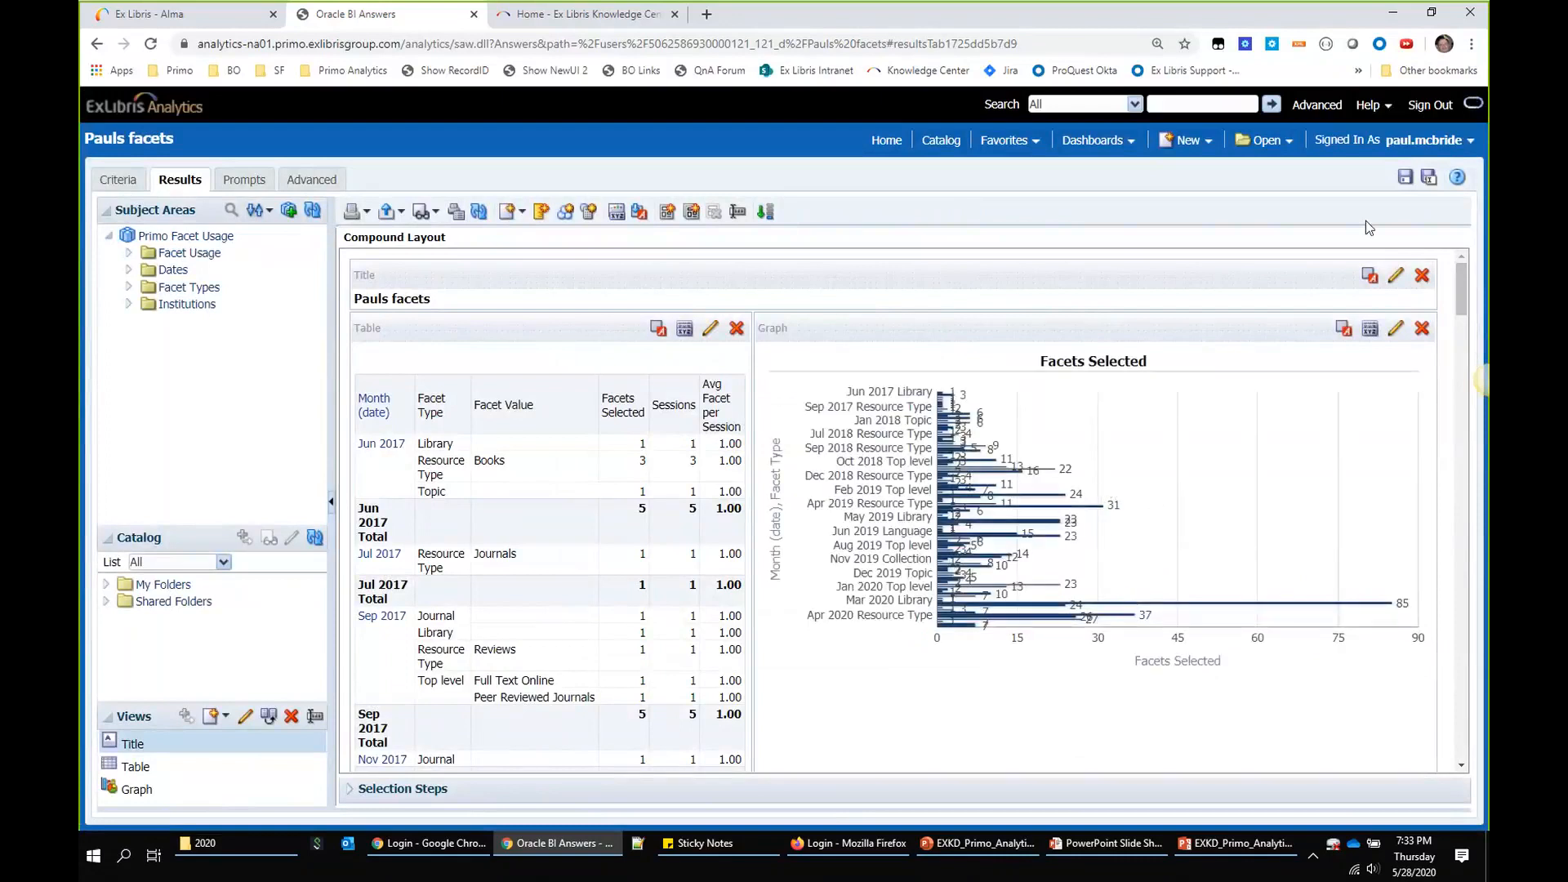
Step: Save the analysis and open Pauls facets from My Folders in the catalog
left_click(1405, 177)
left_click(946, 143)
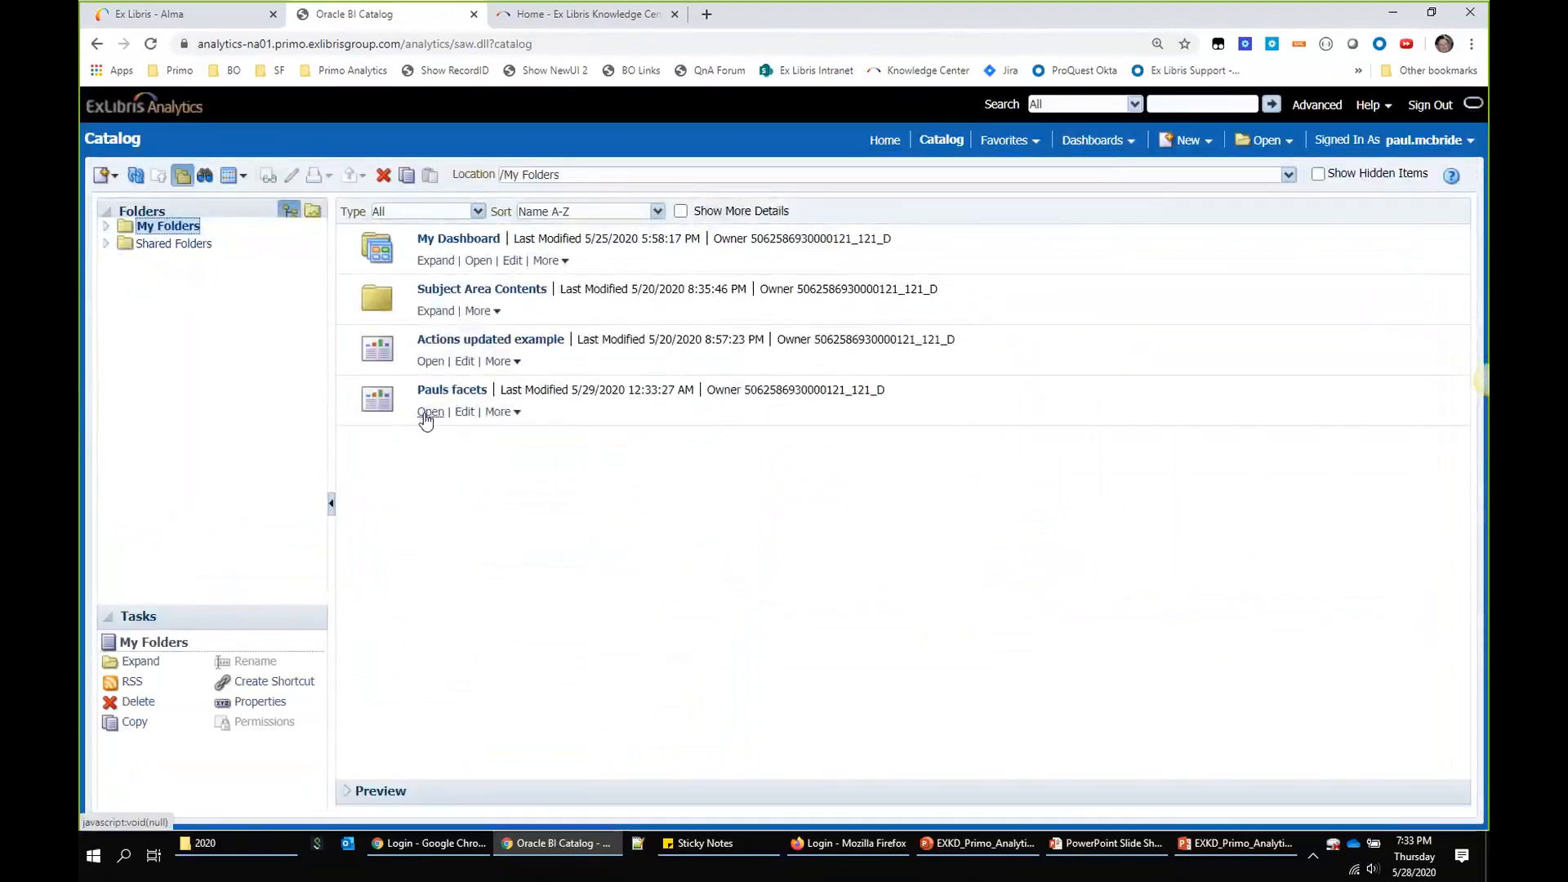
left_click(428, 412)
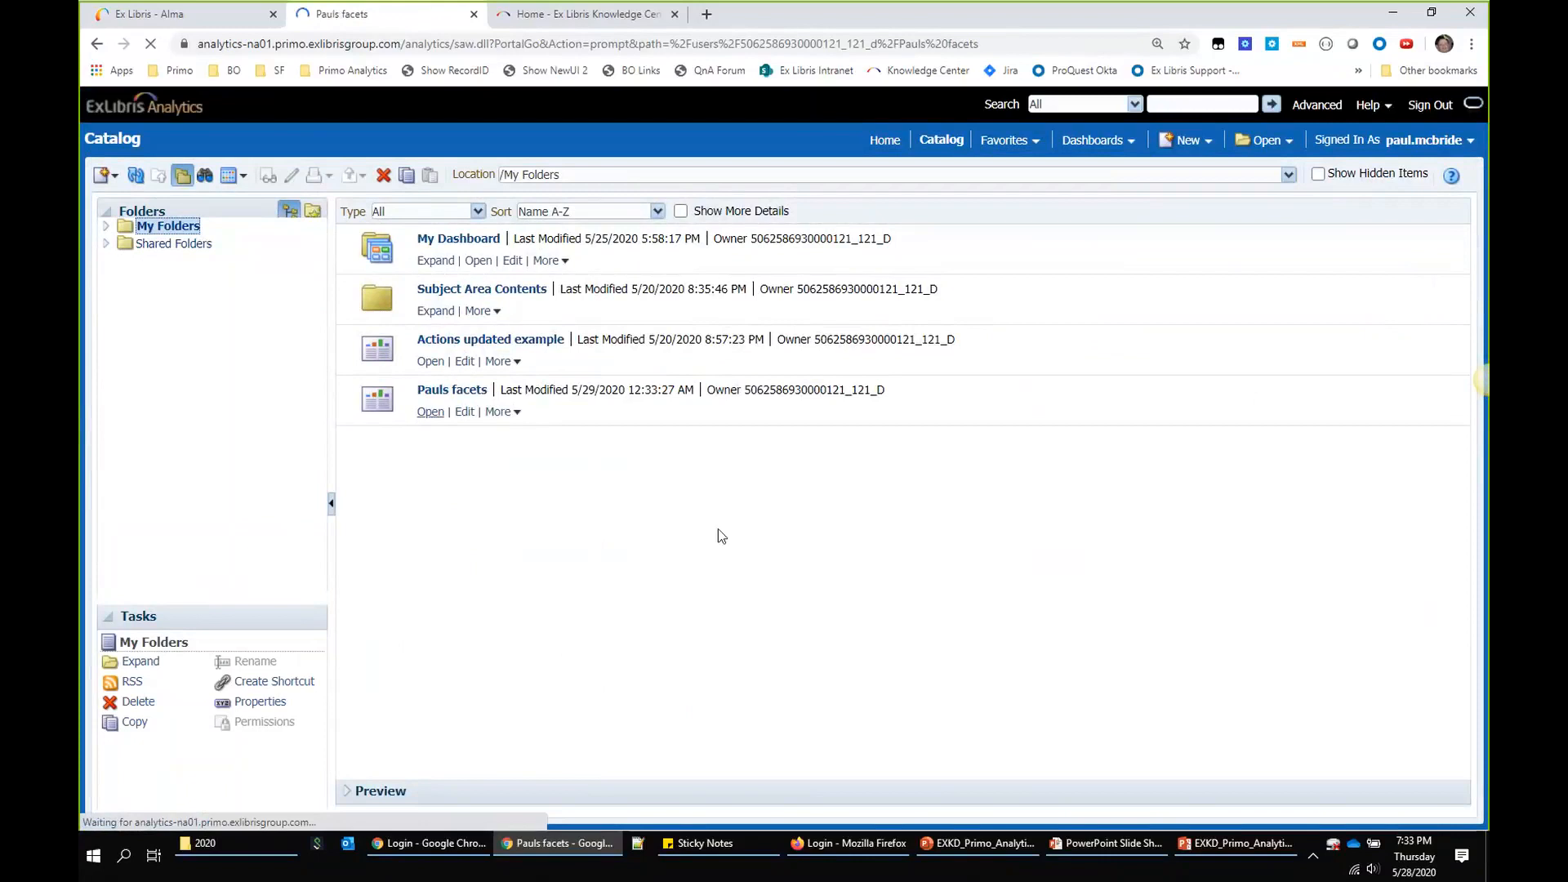
Step: Set the Month (date) prompt to the range 02/01/2020 to 05/01/2020
left_click(366, 196)
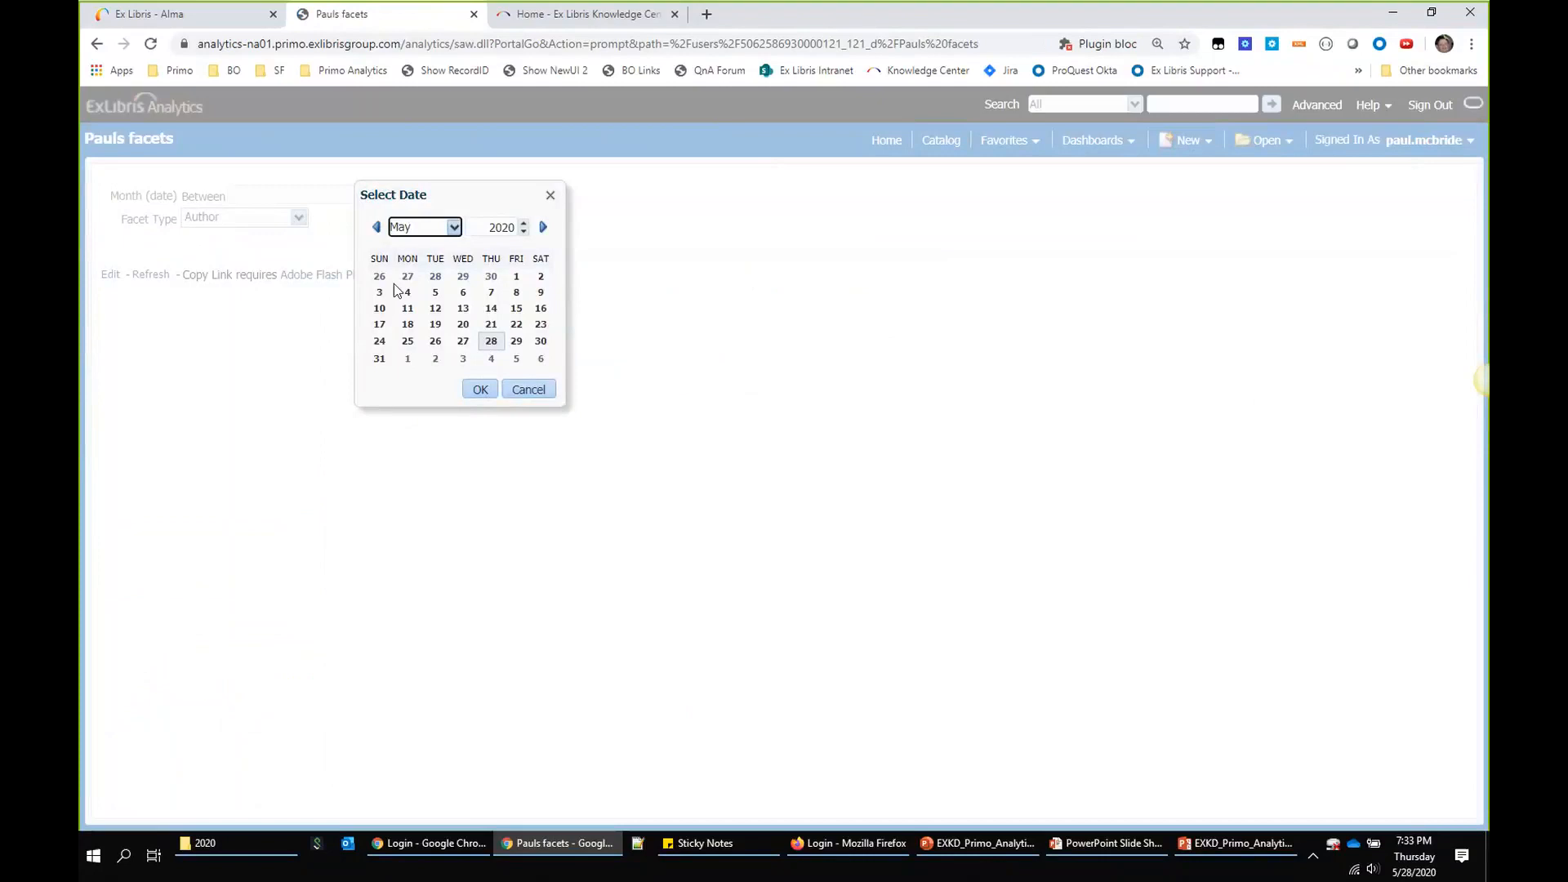
left_click(443, 231)
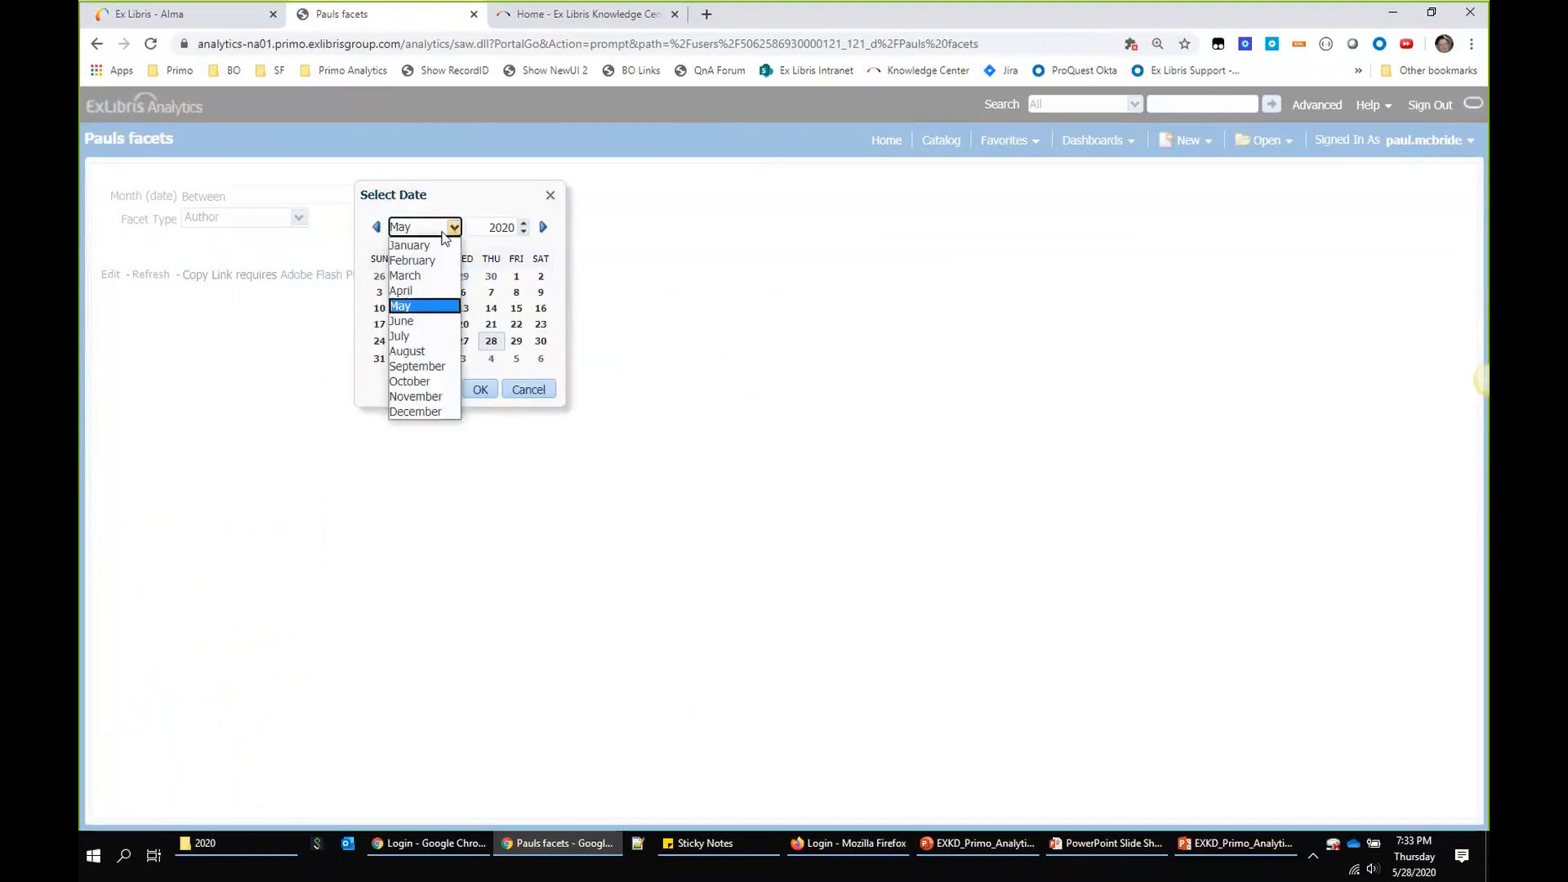
left_click(417, 260)
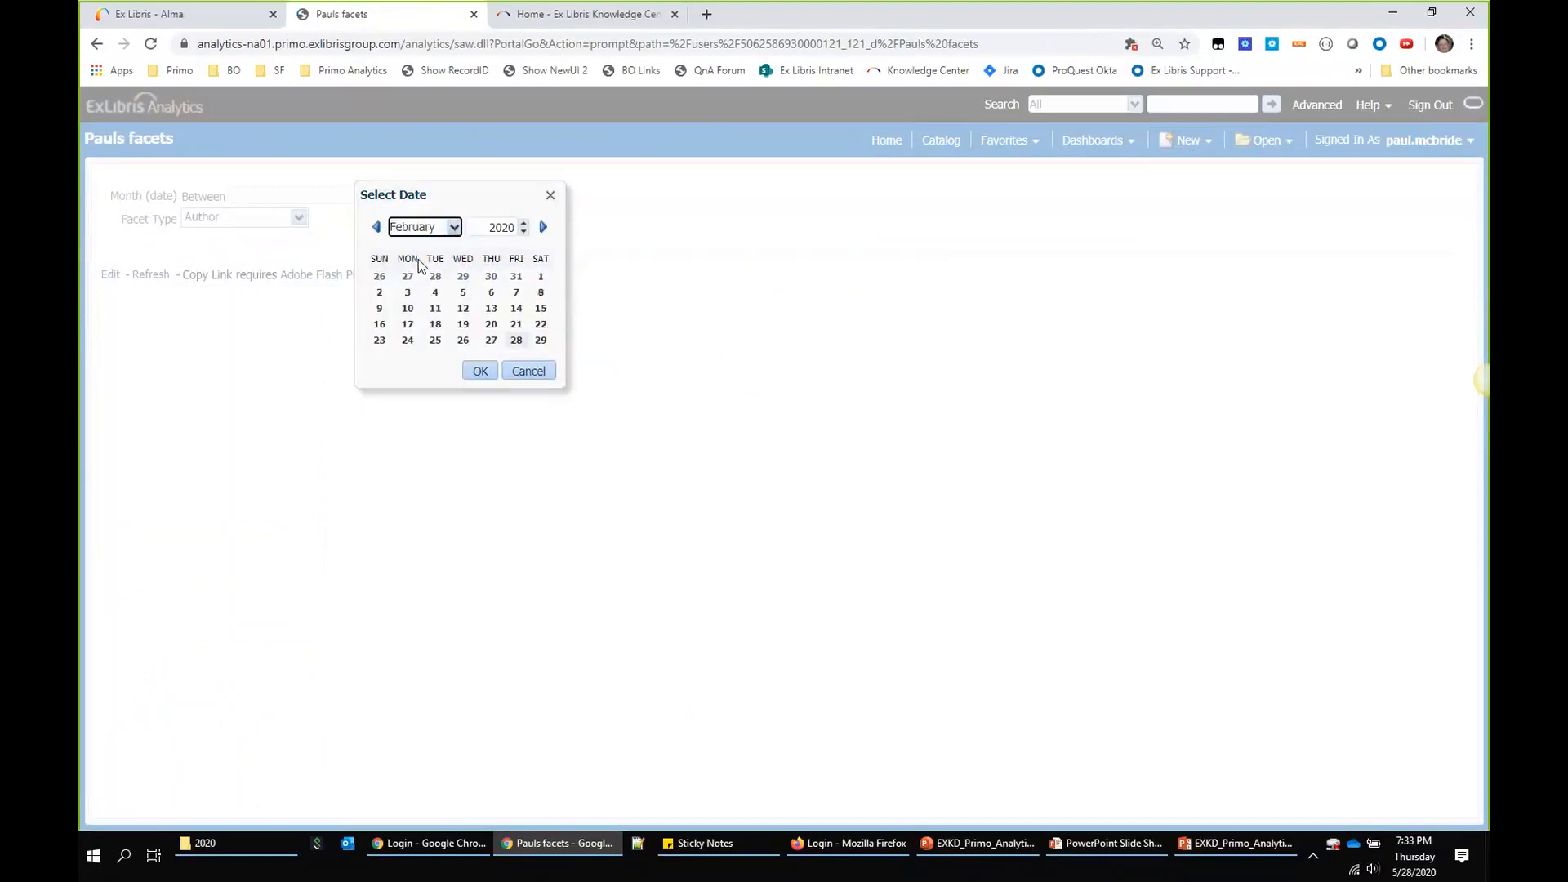
left_click(542, 278)
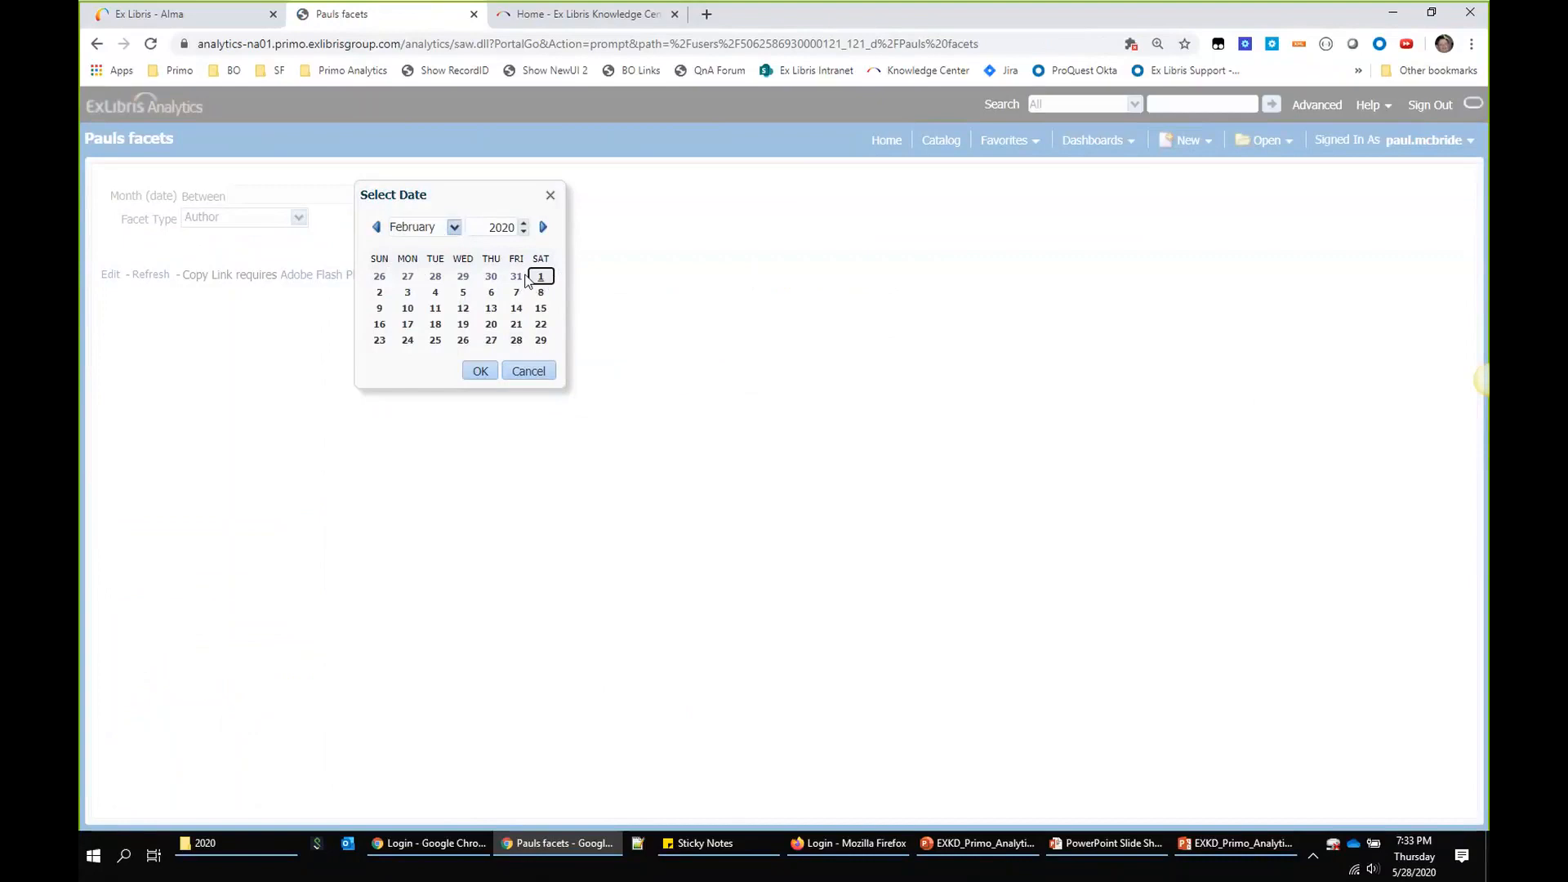
left_click(482, 372)
left_click(522, 194)
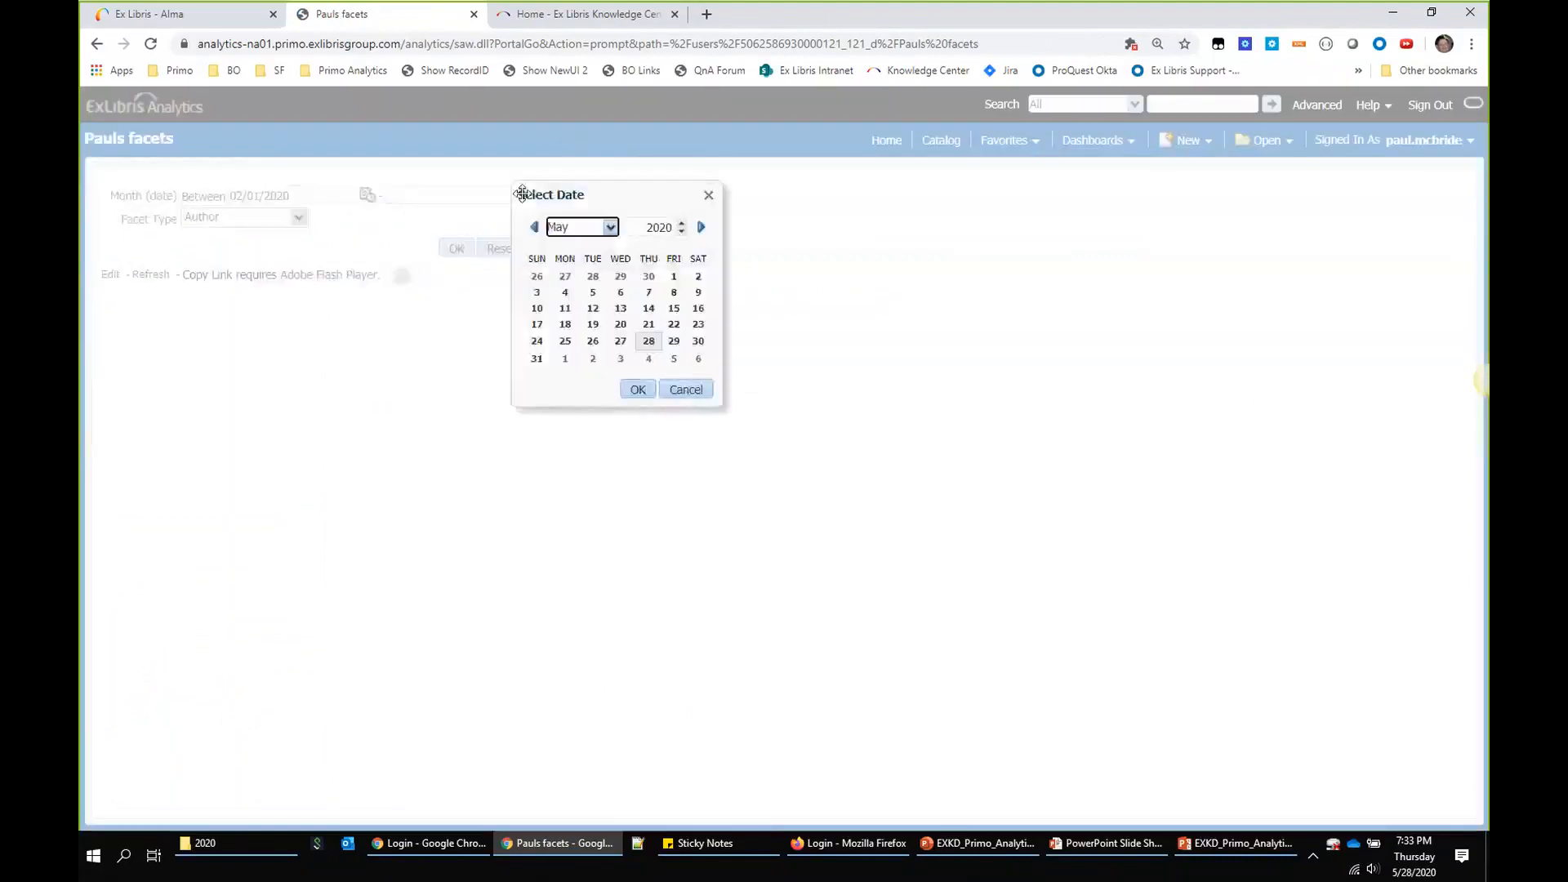
left_click(673, 277)
left_click(636, 388)
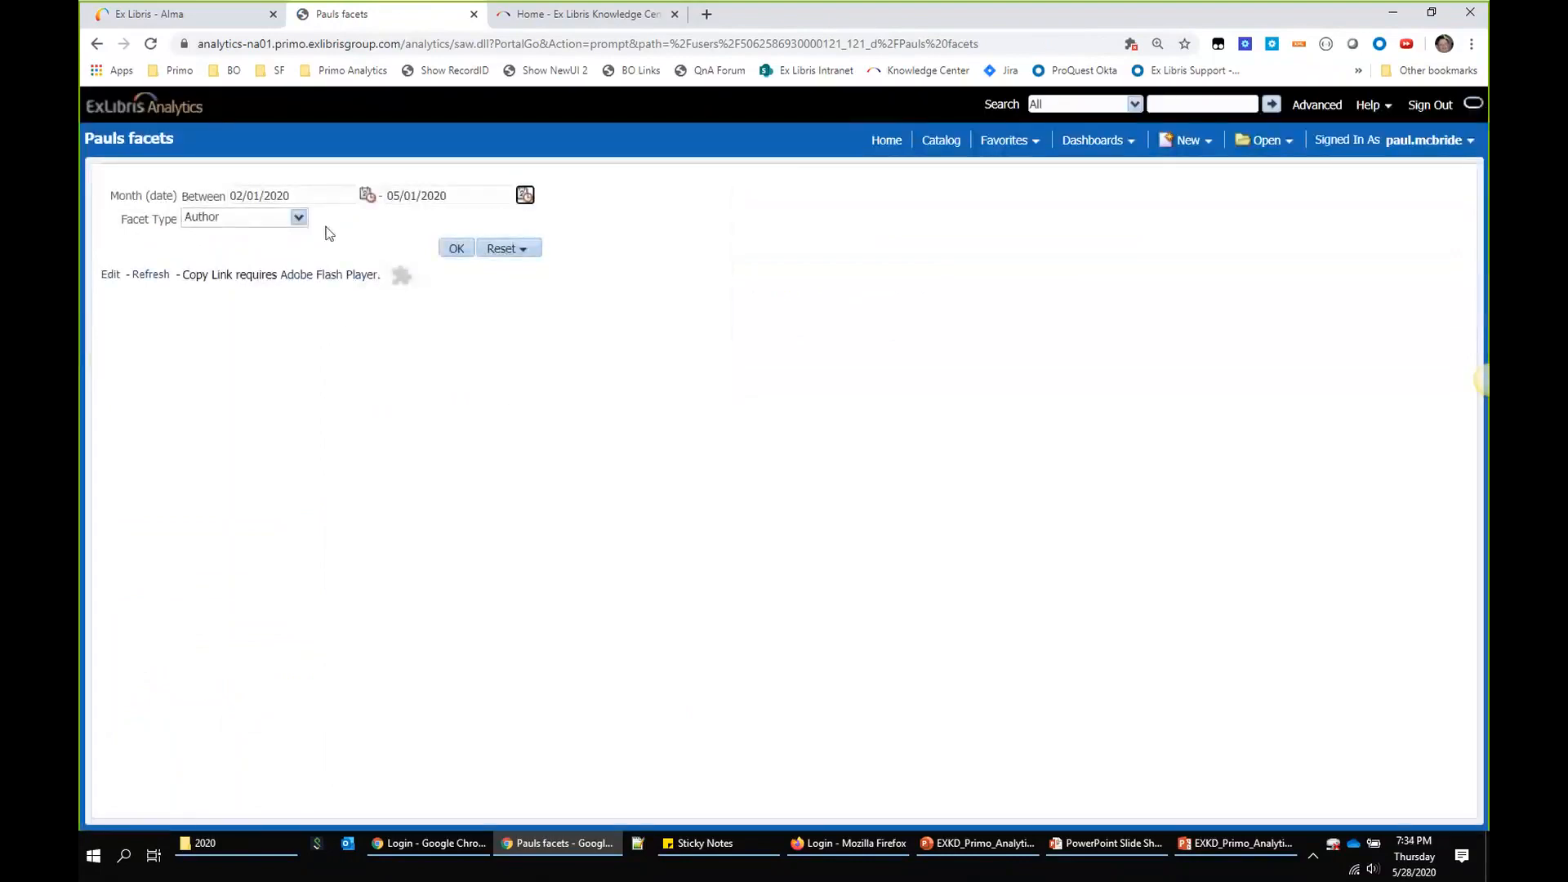
Step: Choose Resource Type for the Facet Type prompt, run the analysis and review its table and bar graph
left_click(299, 217)
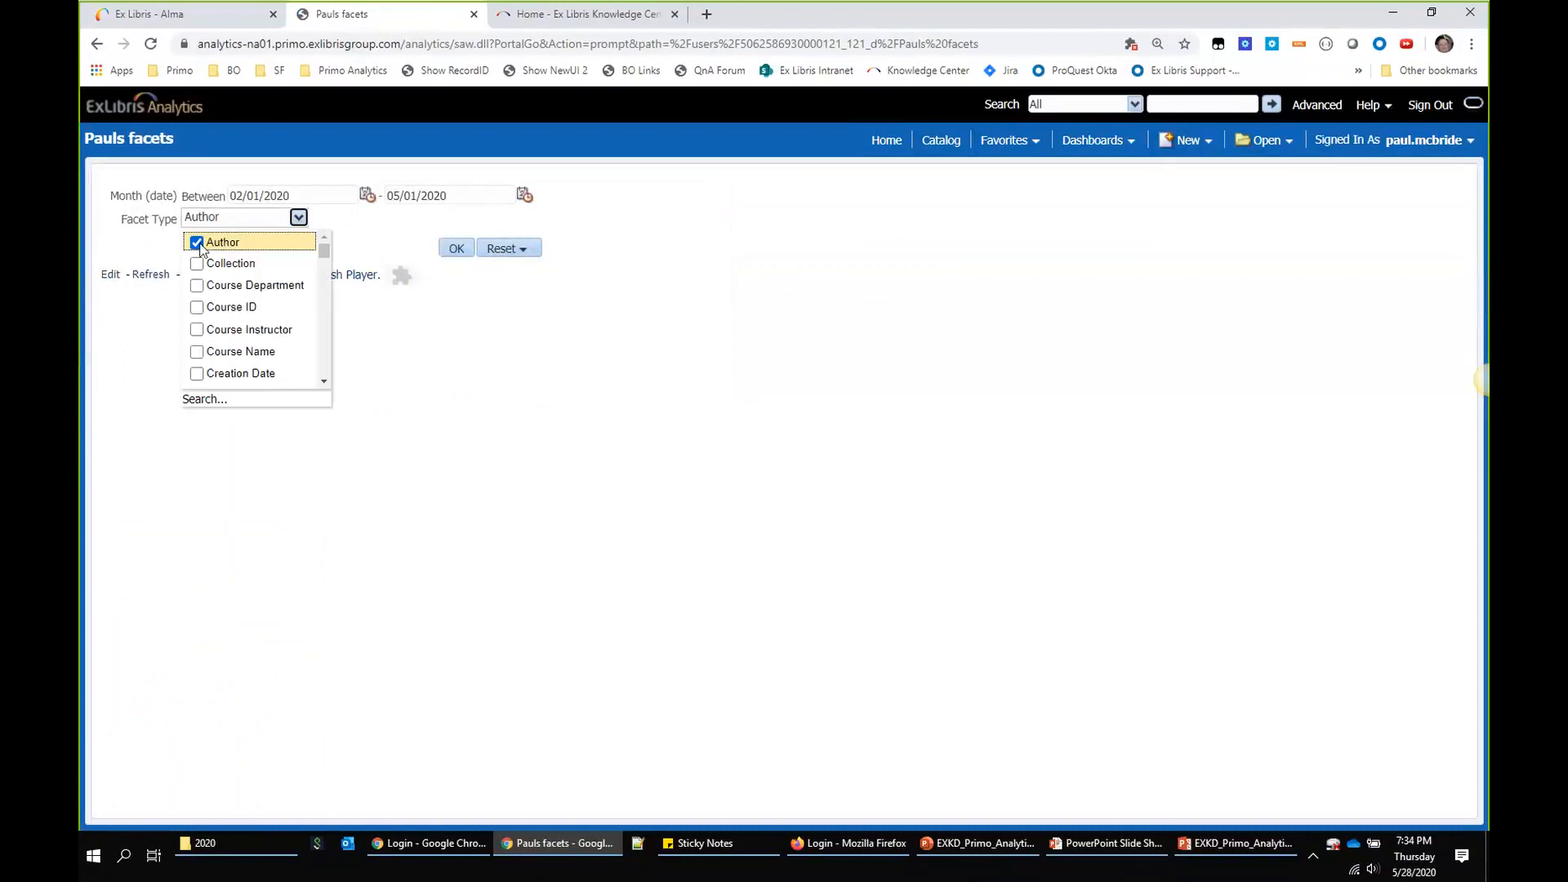
scroll(319, 383, "down", 10)
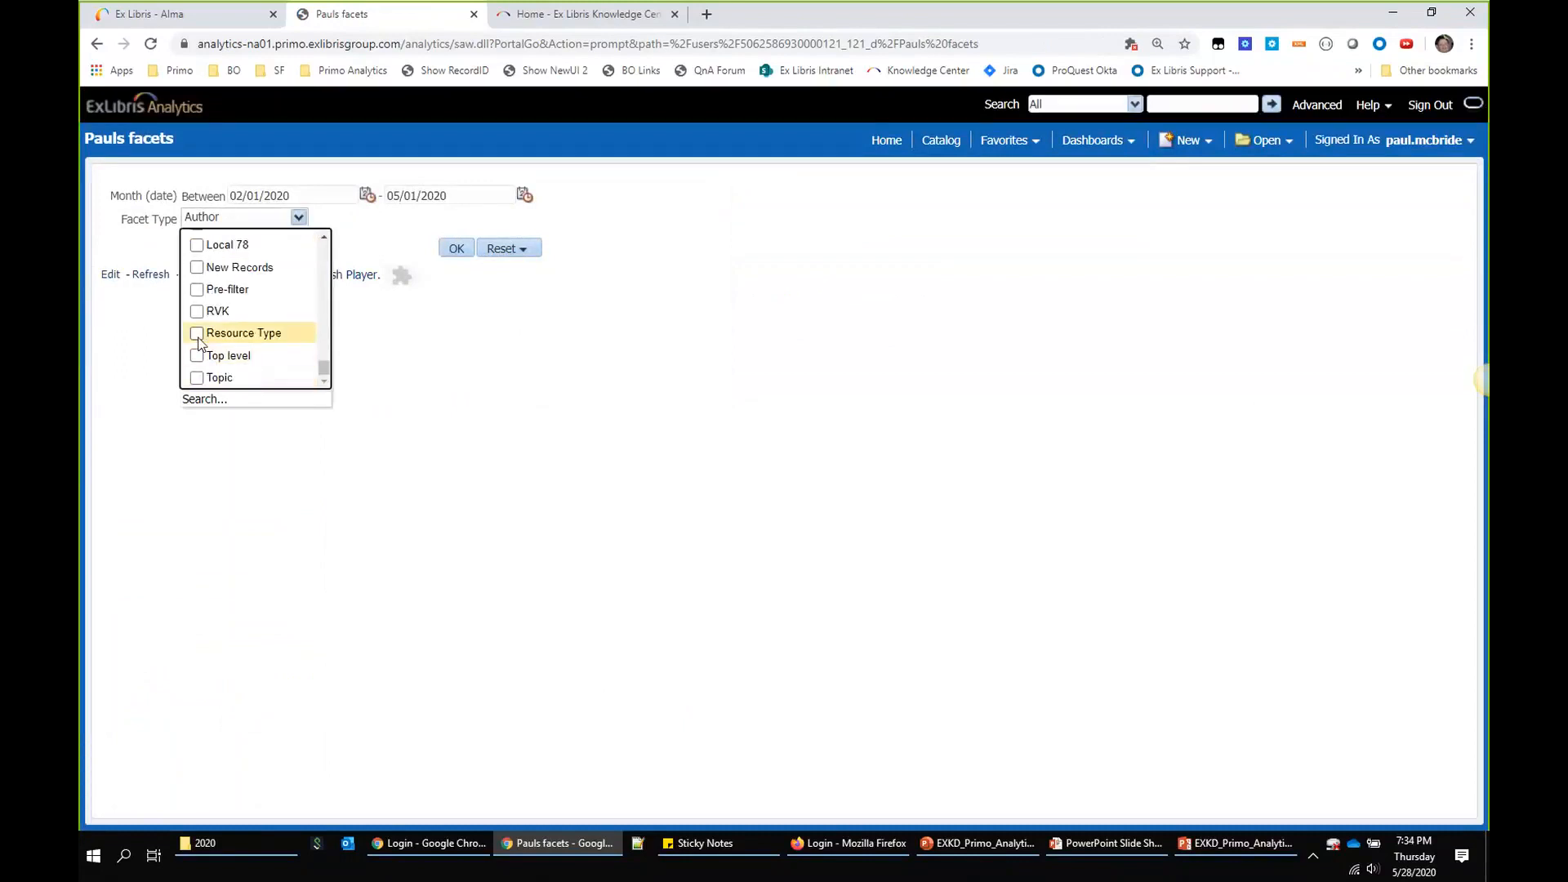
left_click(197, 335)
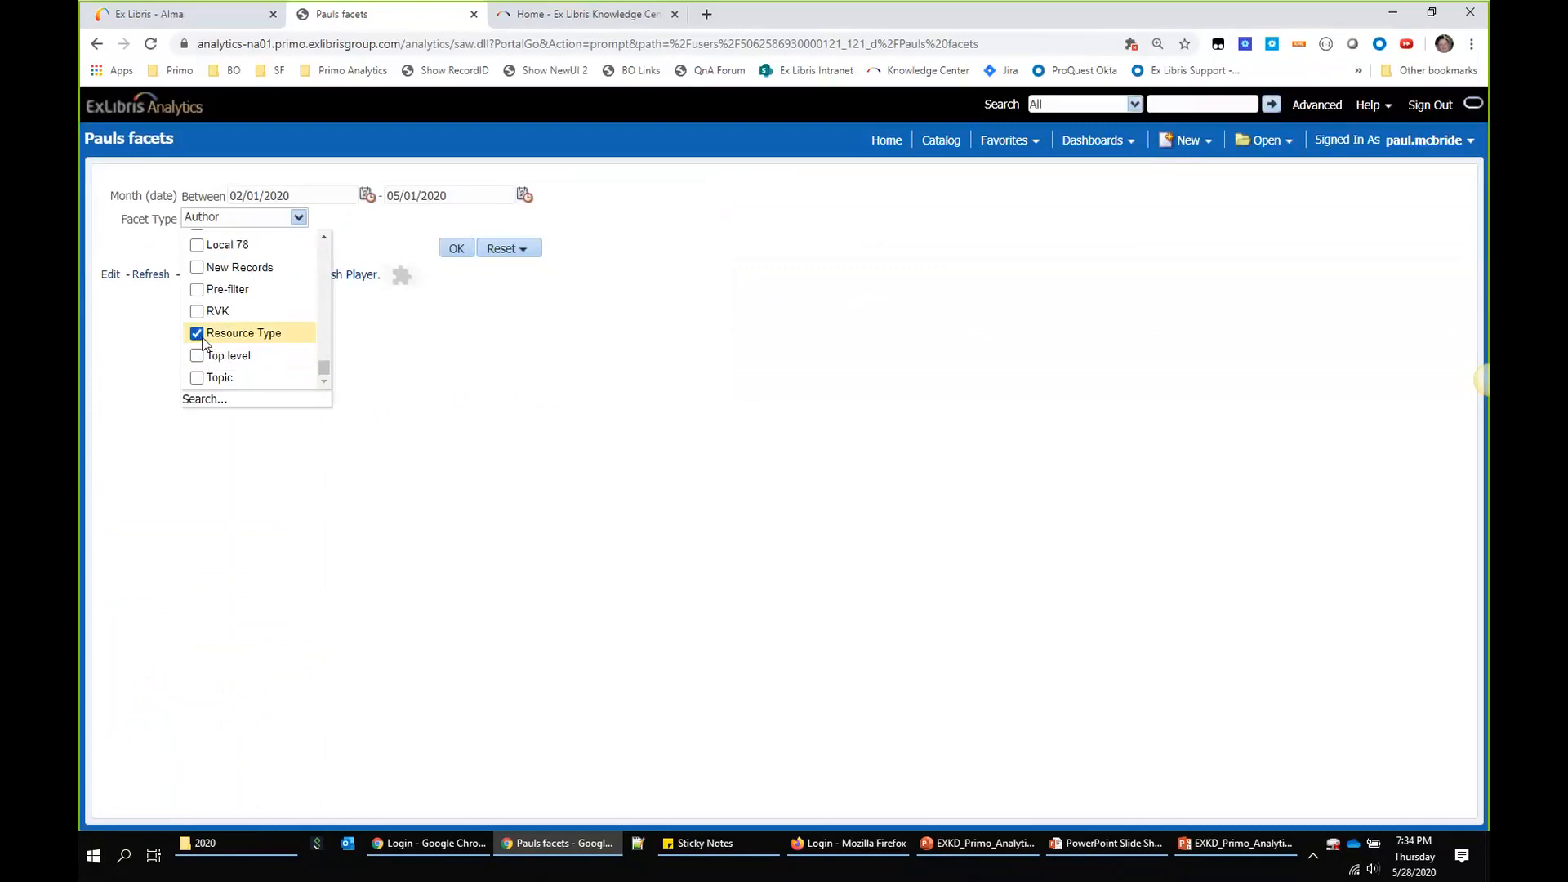
left_click(446, 251)
left_click(454, 250)
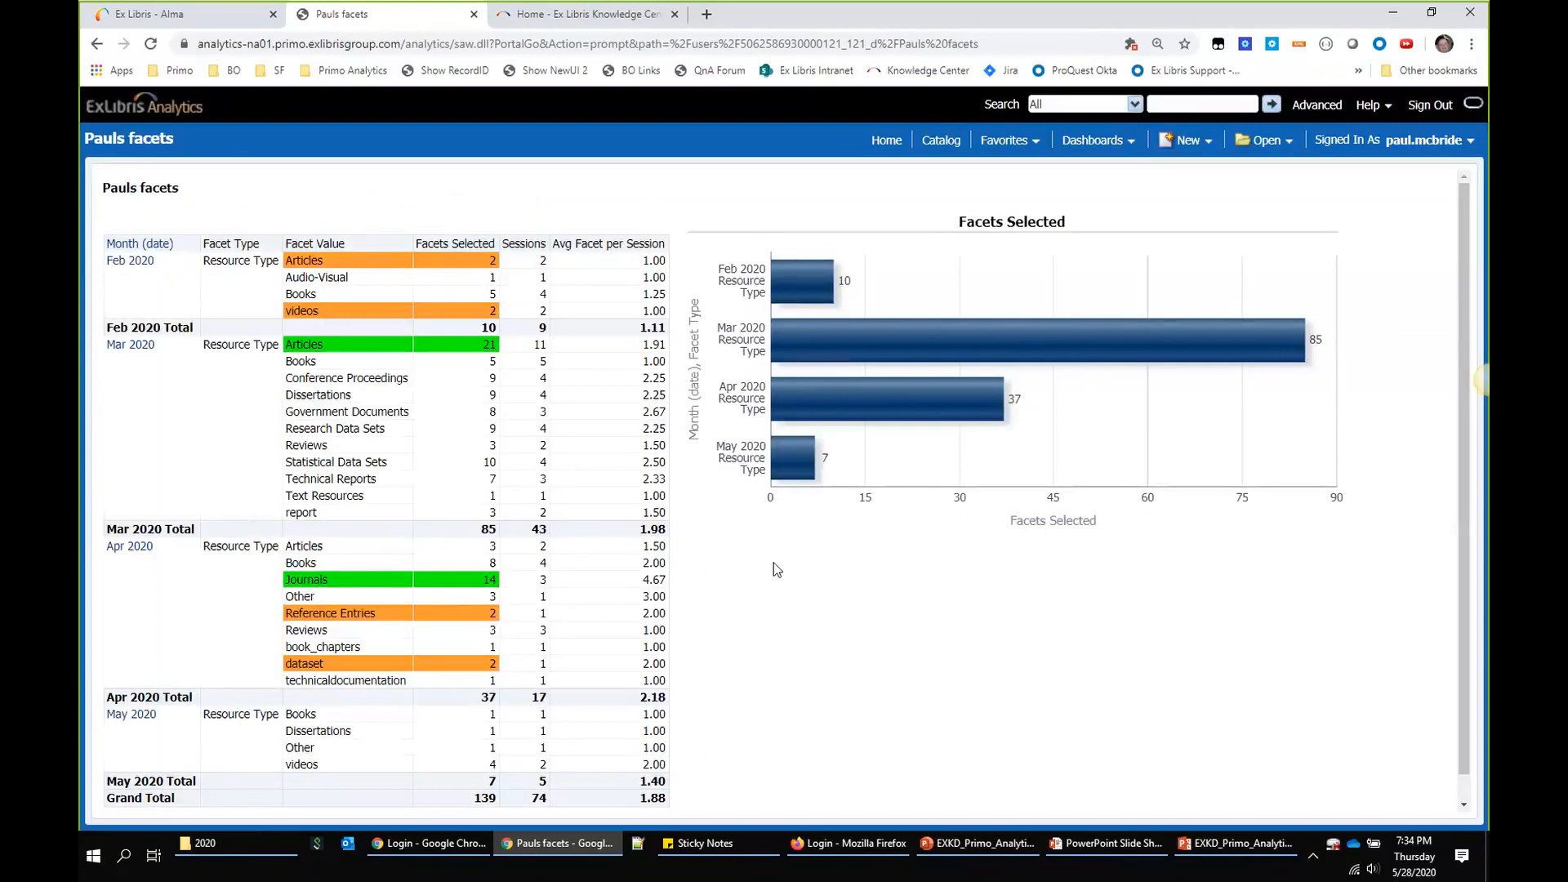
scroll(777, 569, "down", 1)
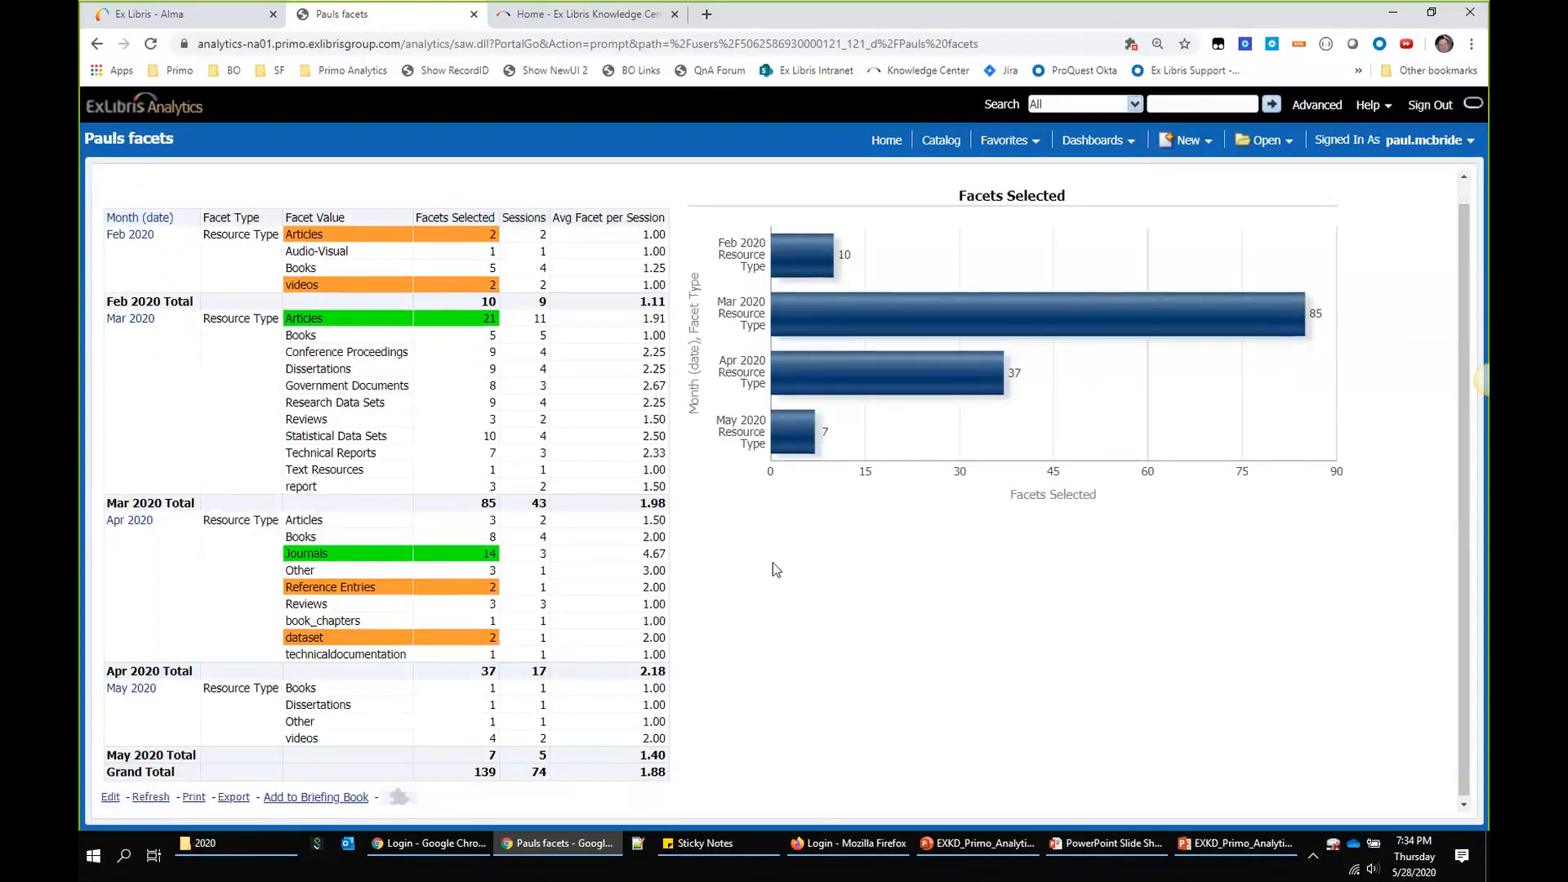
scroll(776, 570, "up", 1)
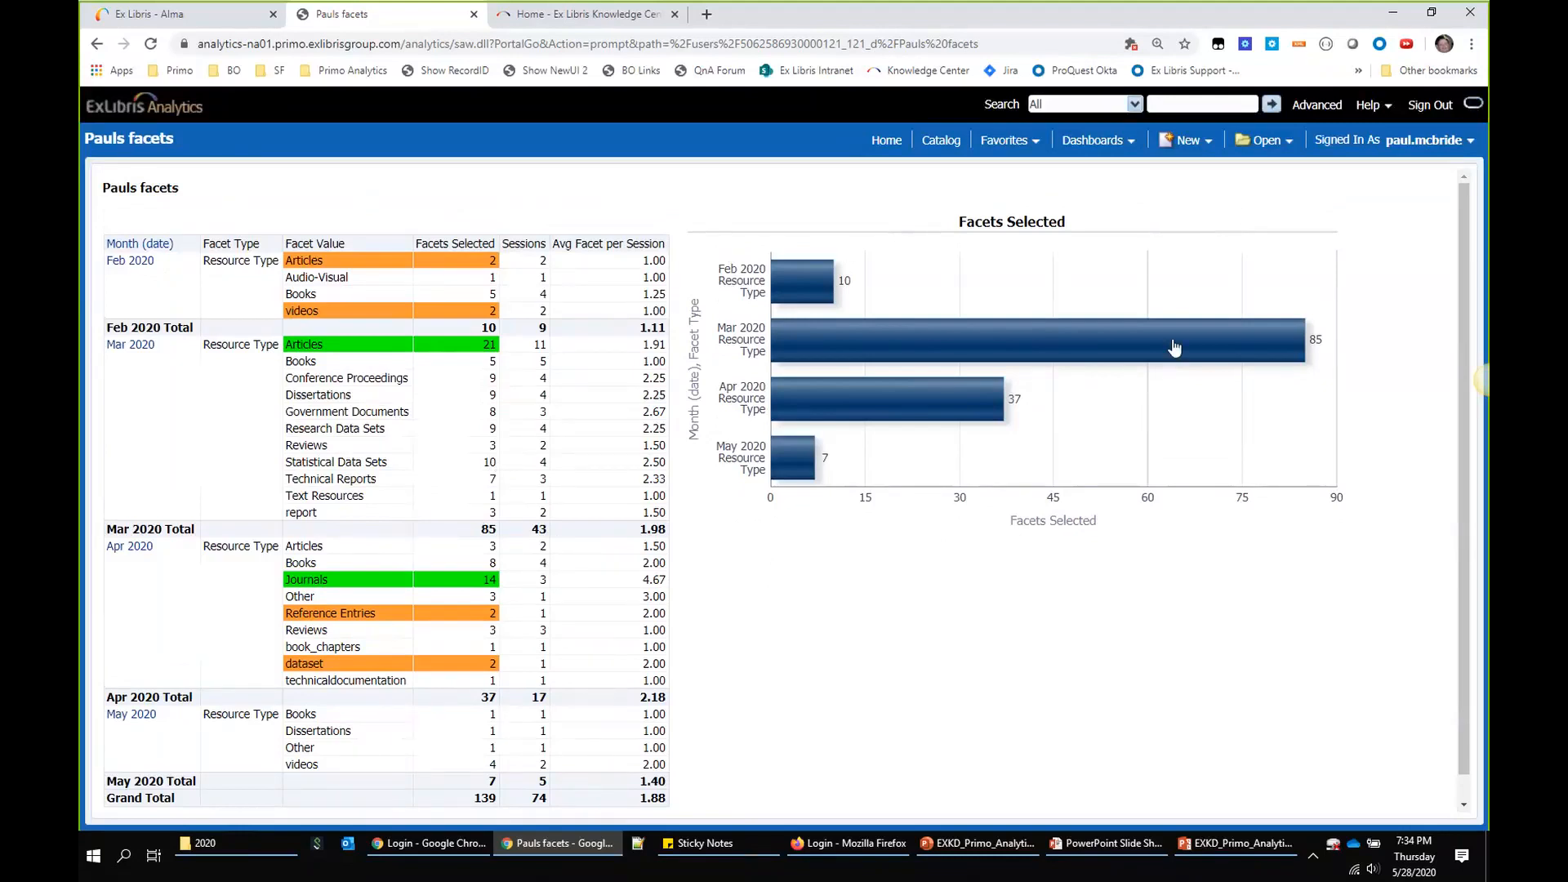
Step: Switch to Alma in Firefox, log in with the prefilled credentials, maximize the window and decline saving the login
left_click(837, 849)
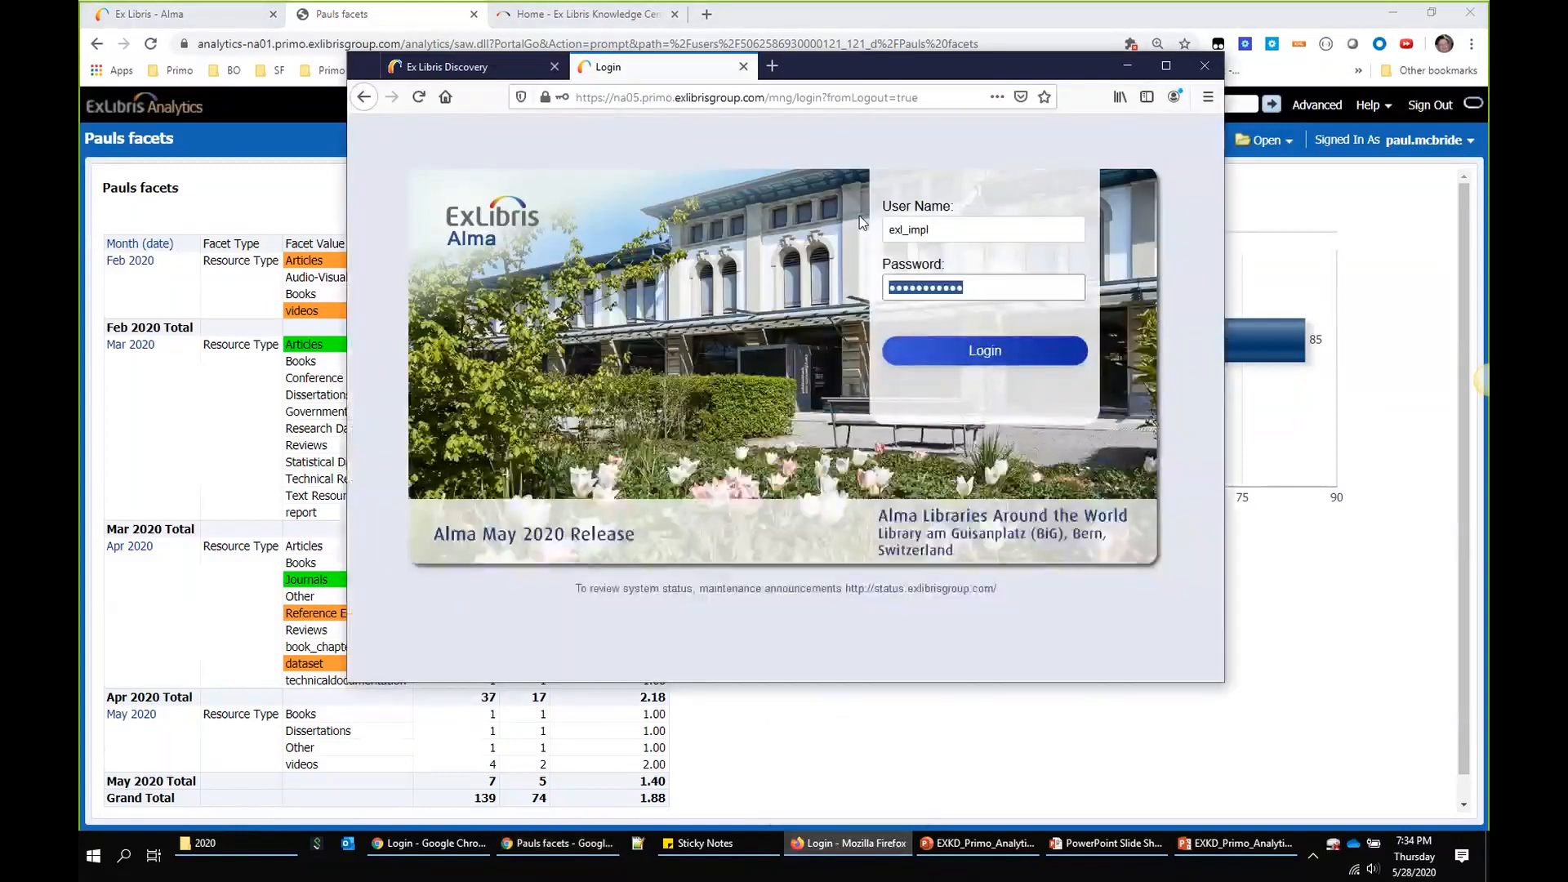
left_click(998, 354)
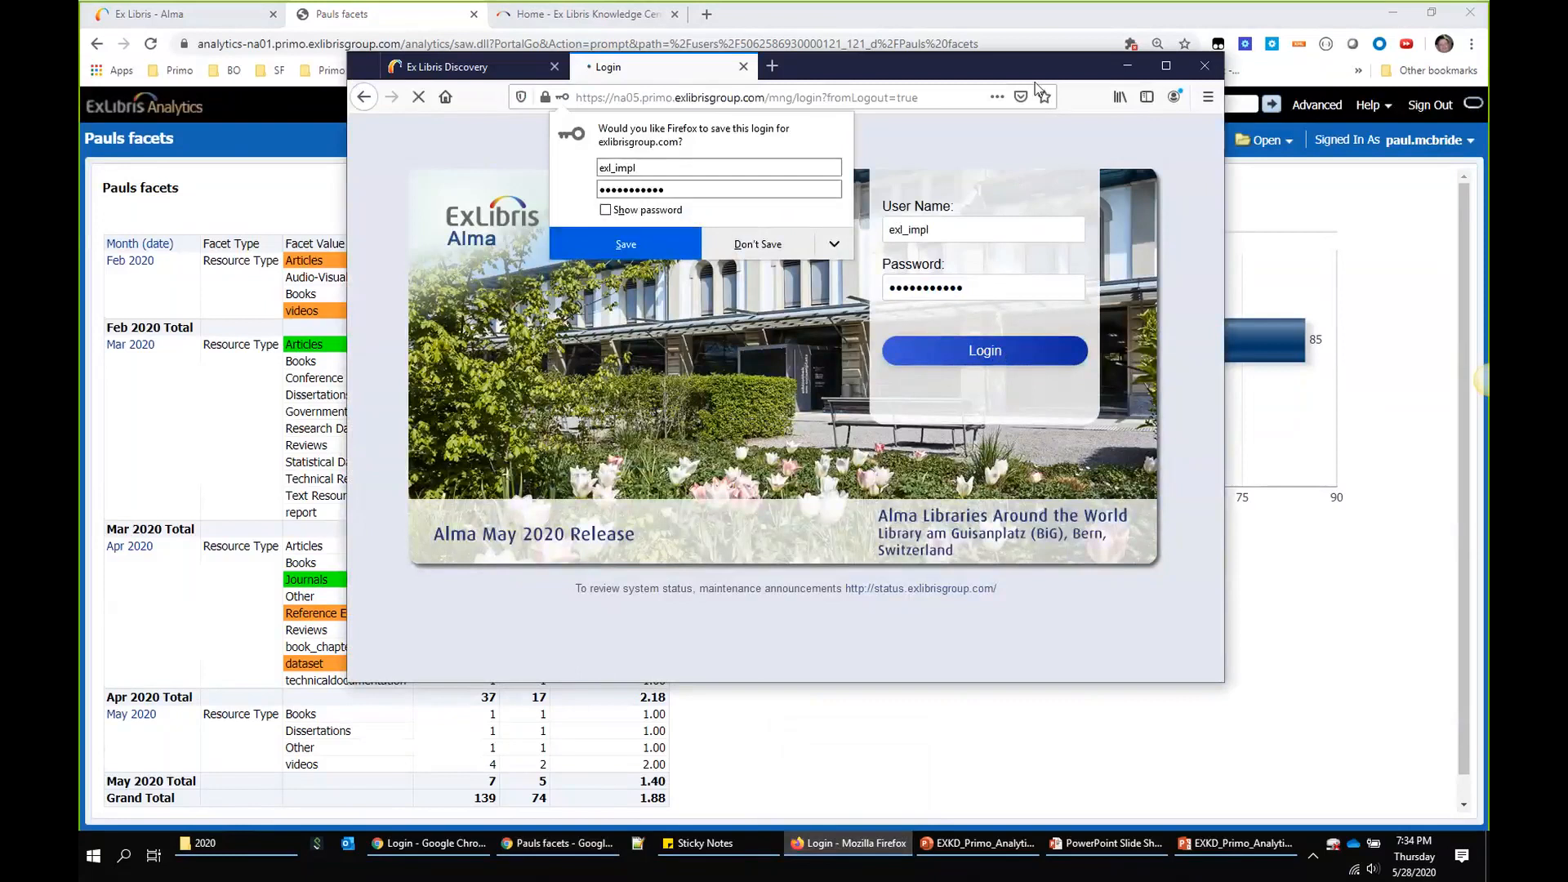
double_click(1004, 70)
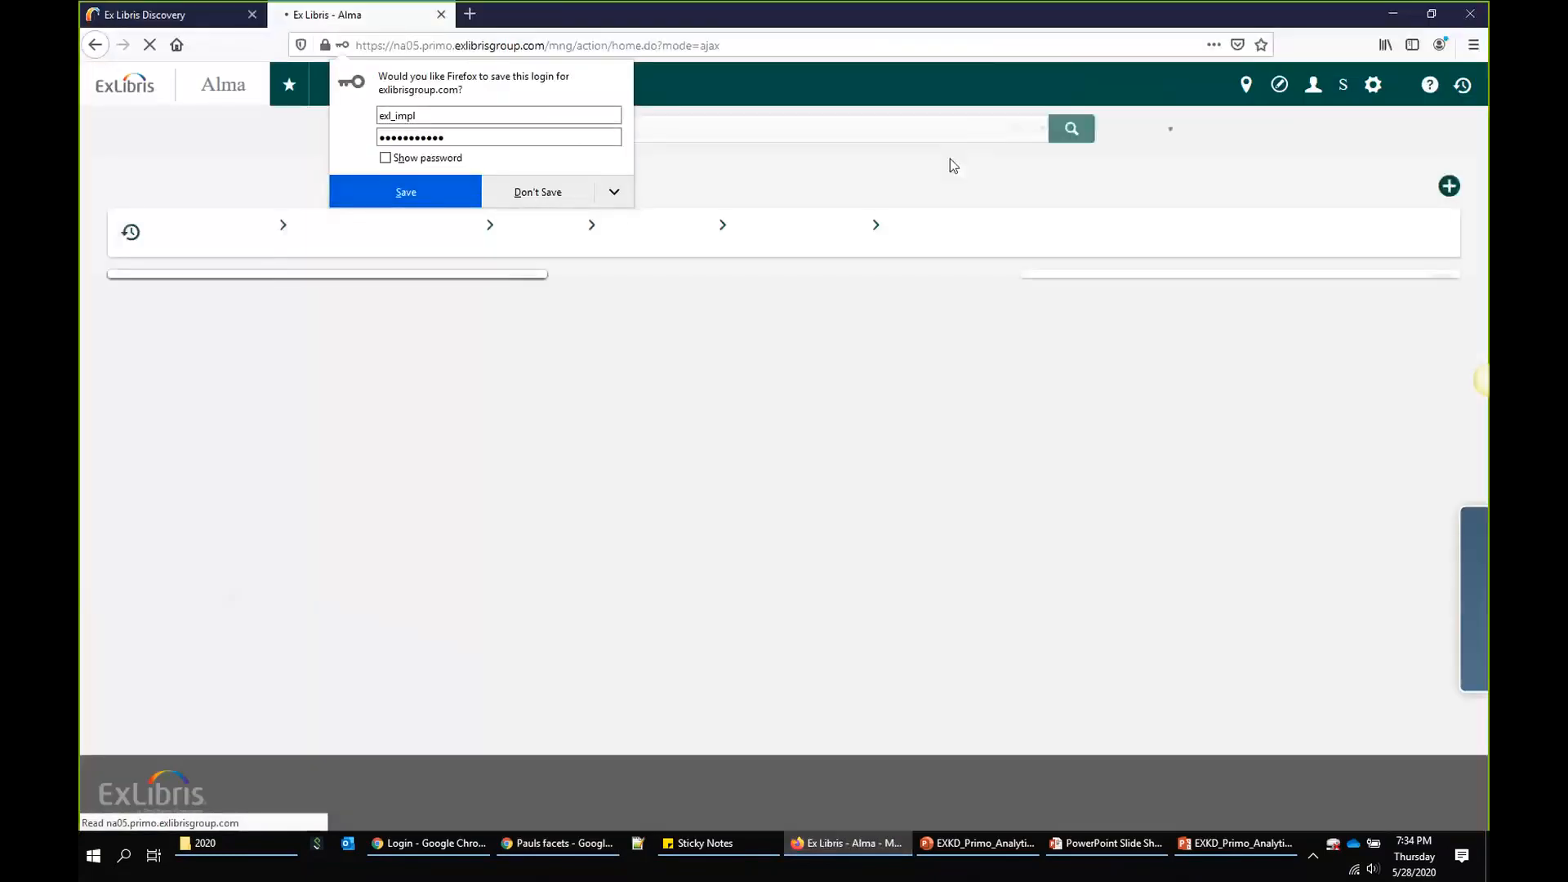
left_click(585, 197)
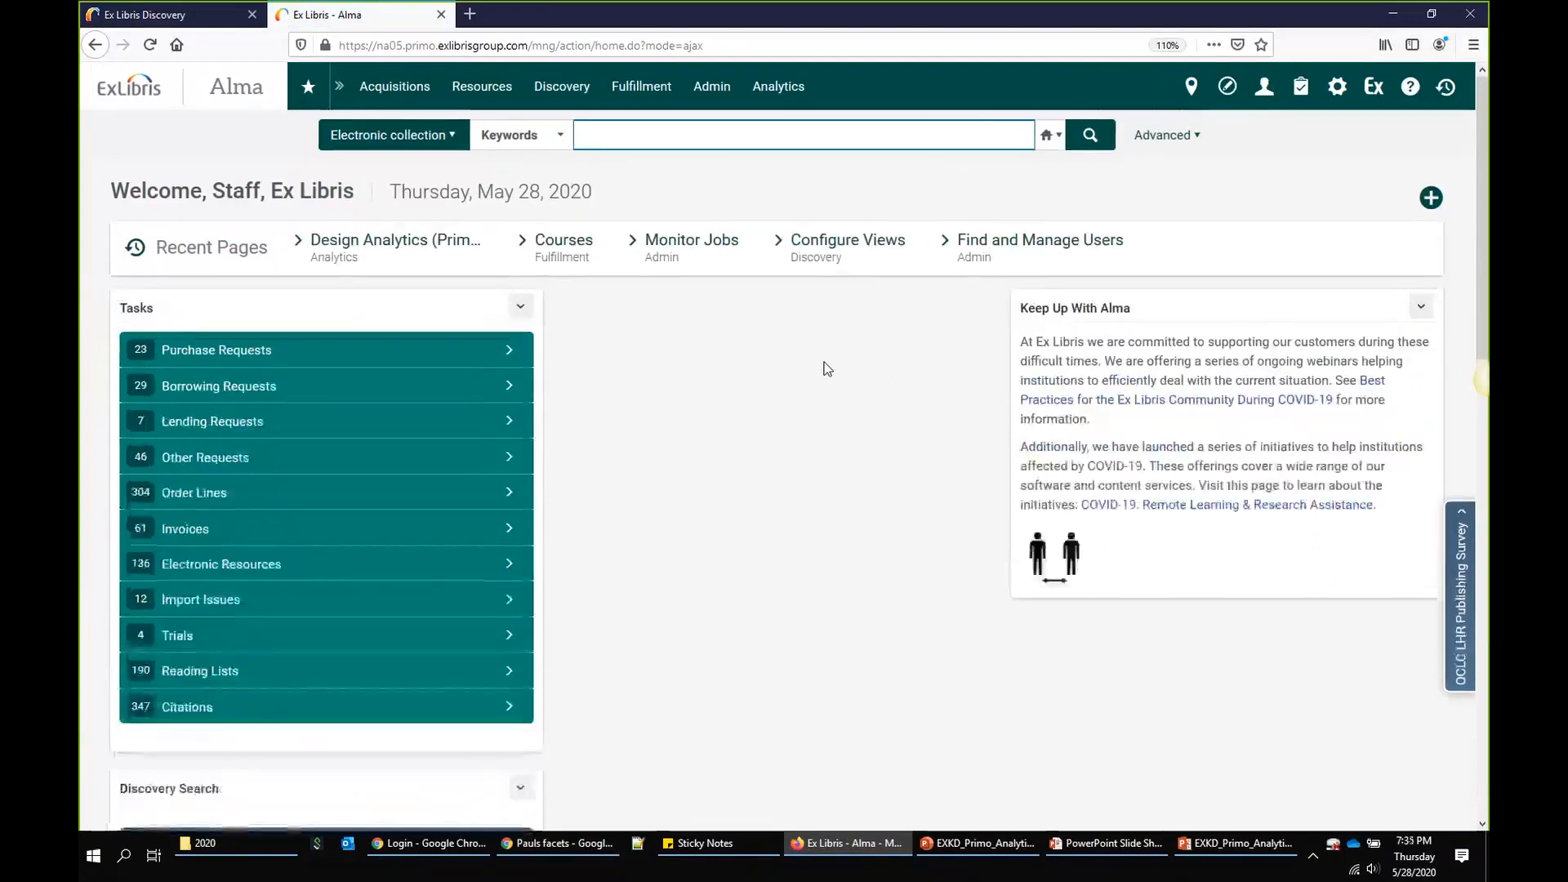
Step: Enlarge the Alma page to 120% and open Design Analytics (Primo)
key("ctrl+plus")
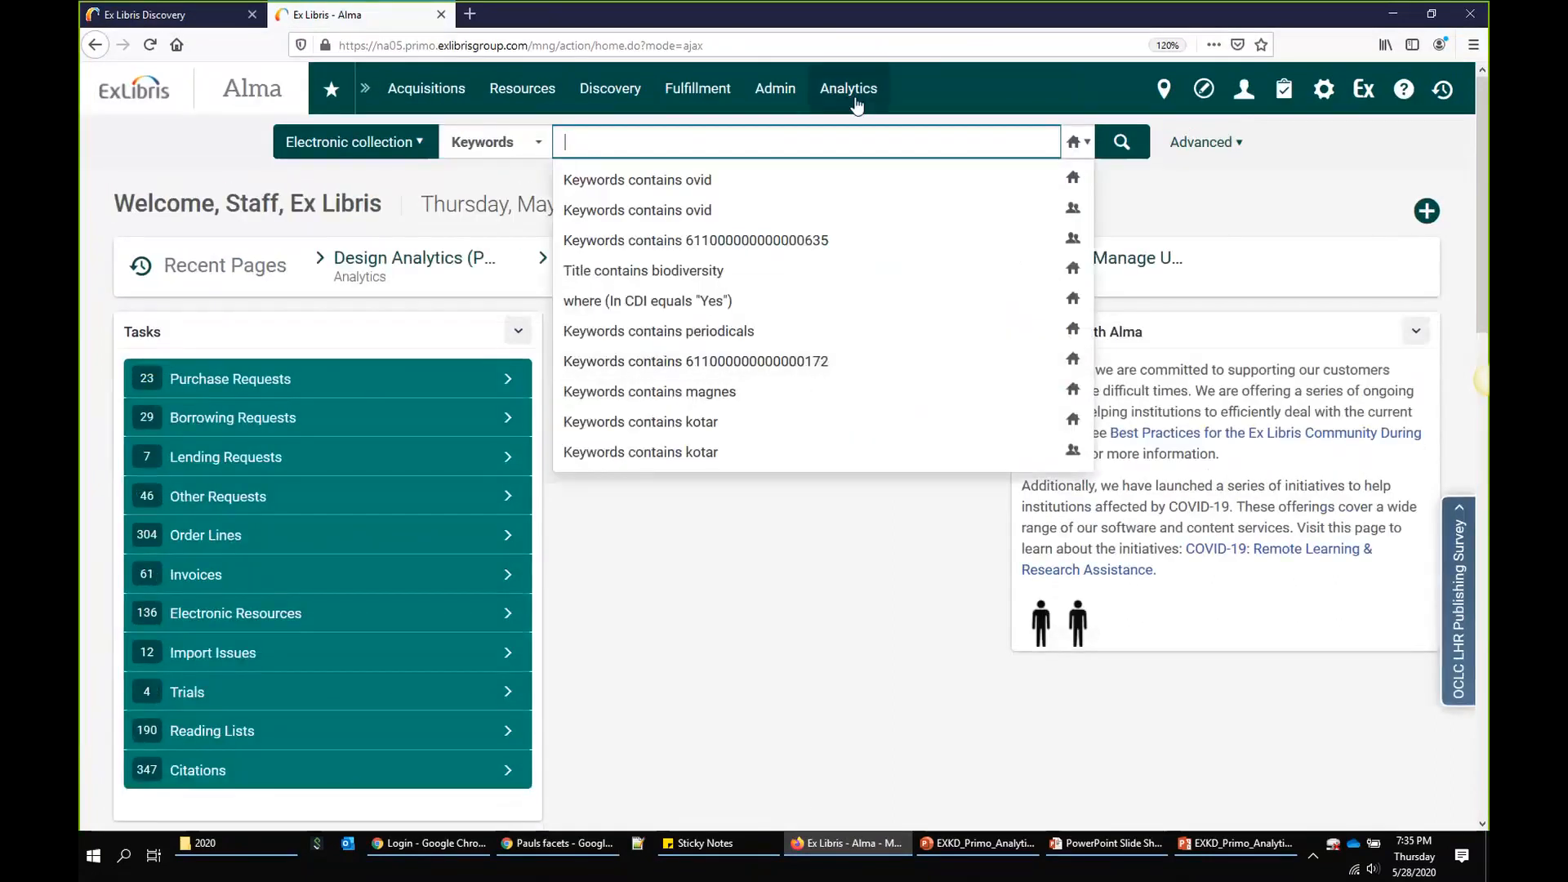
left_click(845, 89)
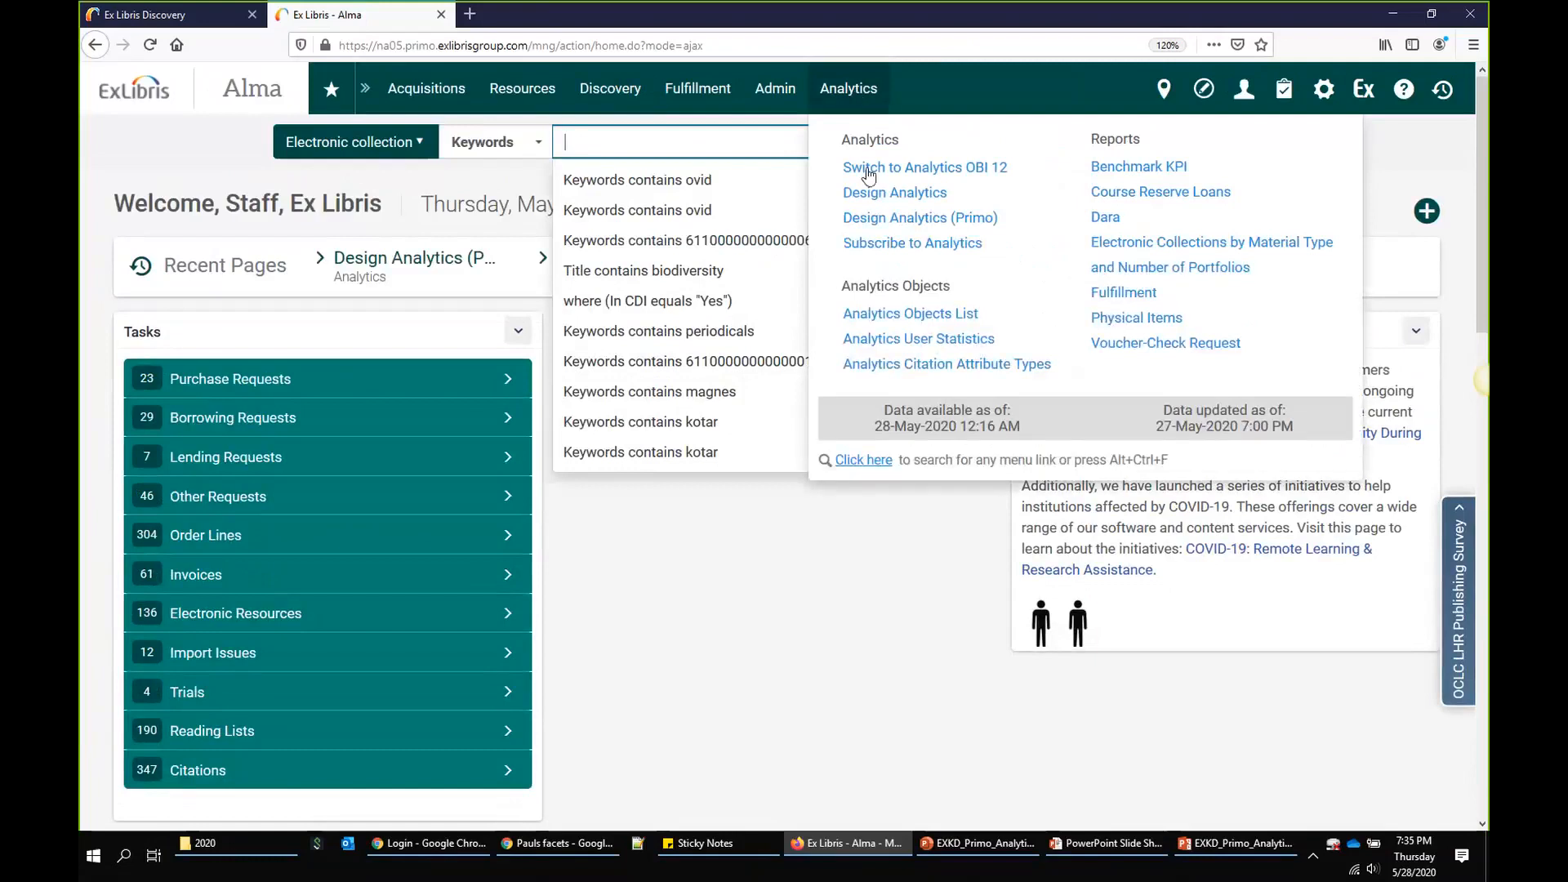
left_click(890, 219)
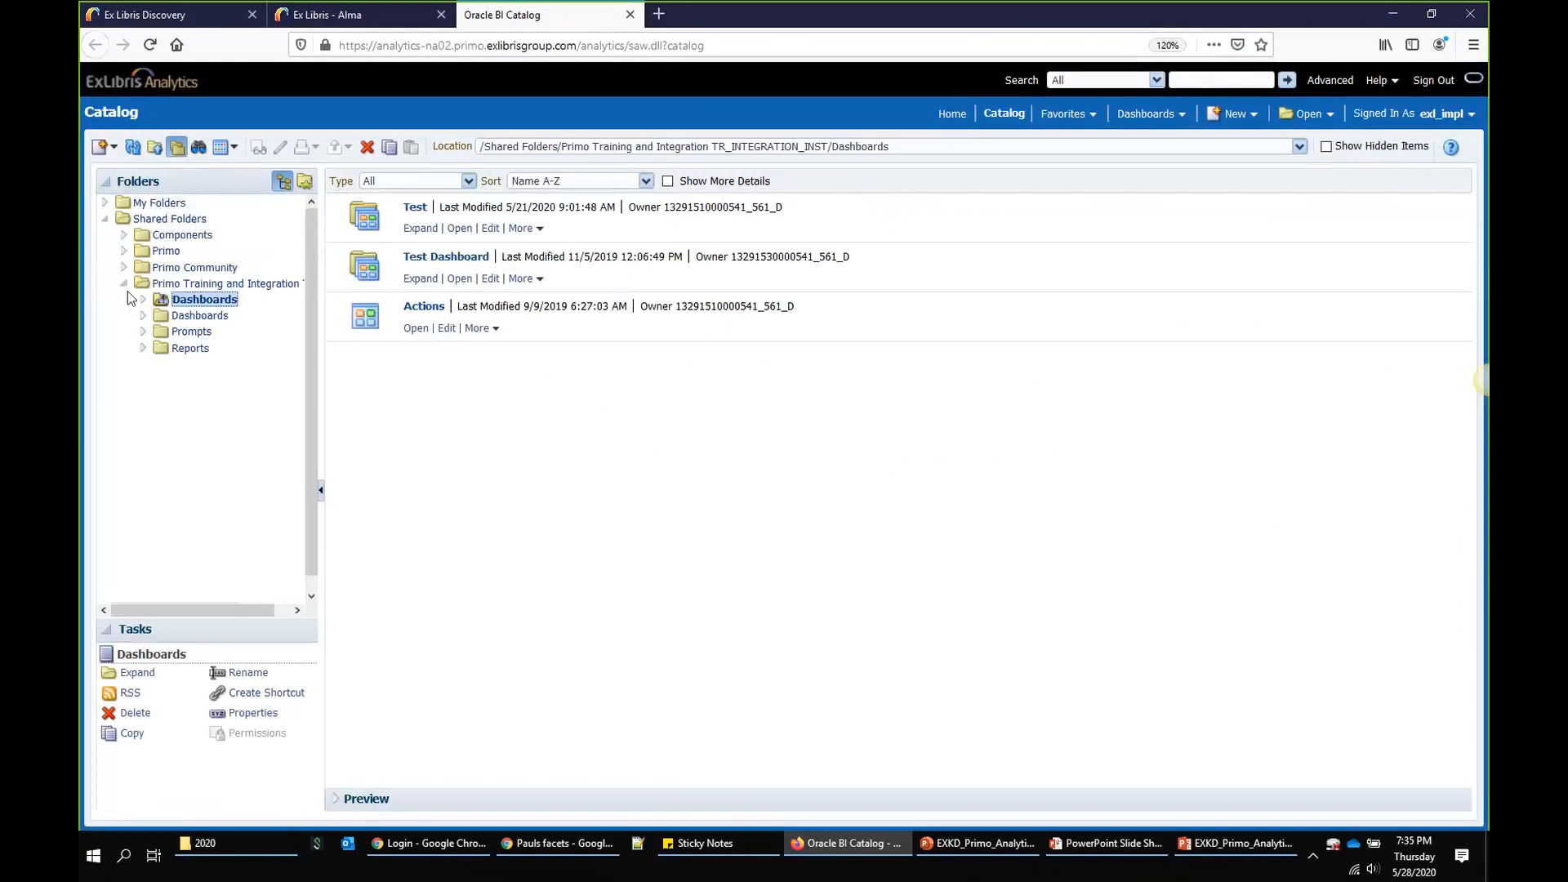
Step: Look through the Primo Training and Integration shared folder, including its Prompts and Reports subfolders
left_click(216, 282)
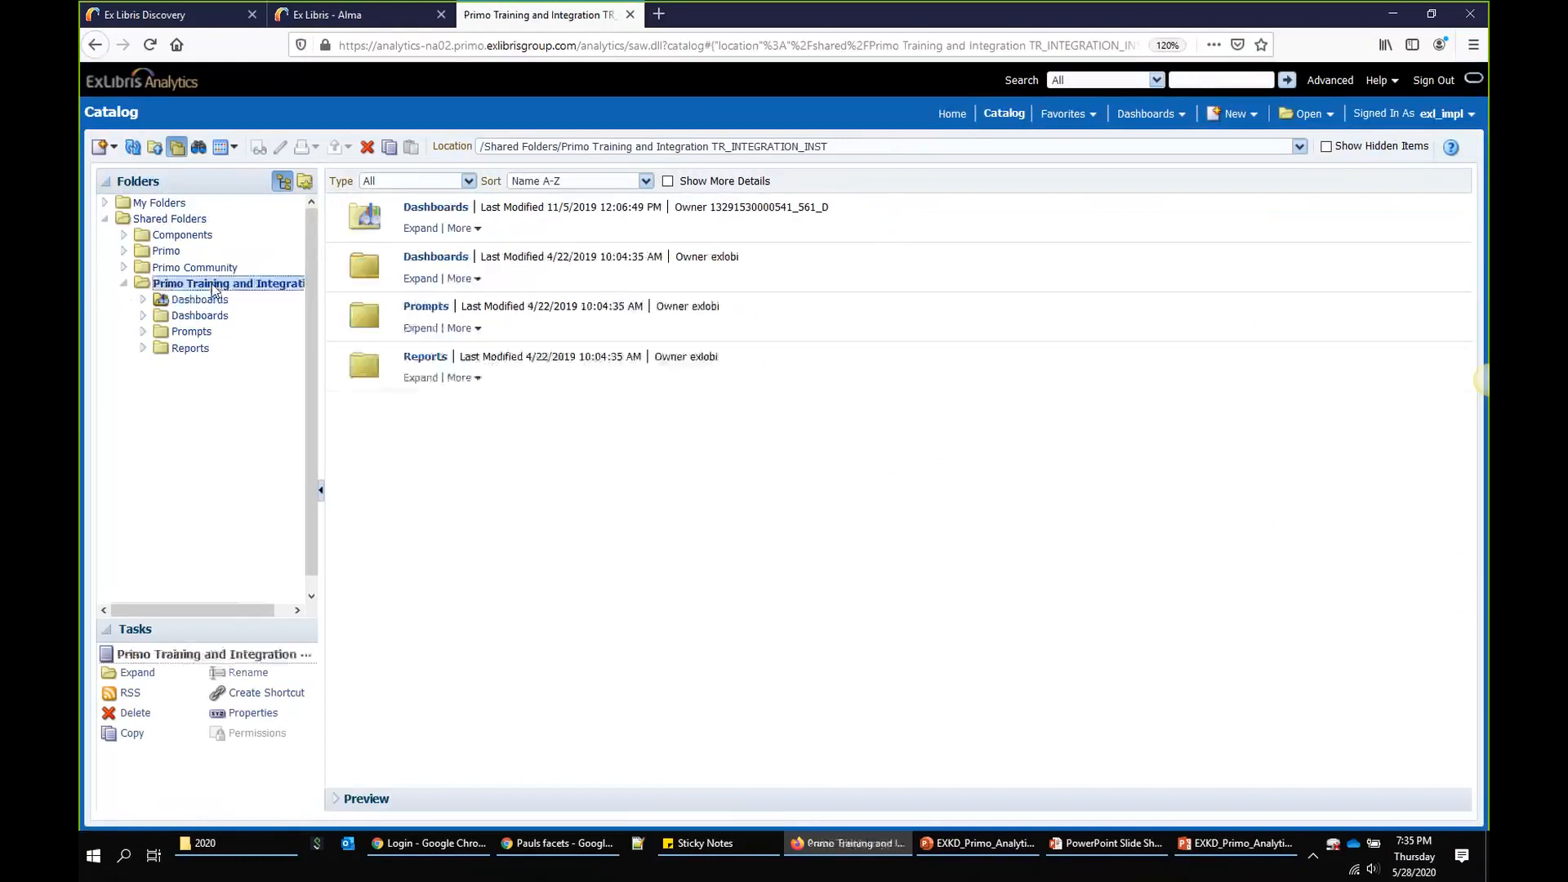
left_click(191, 331)
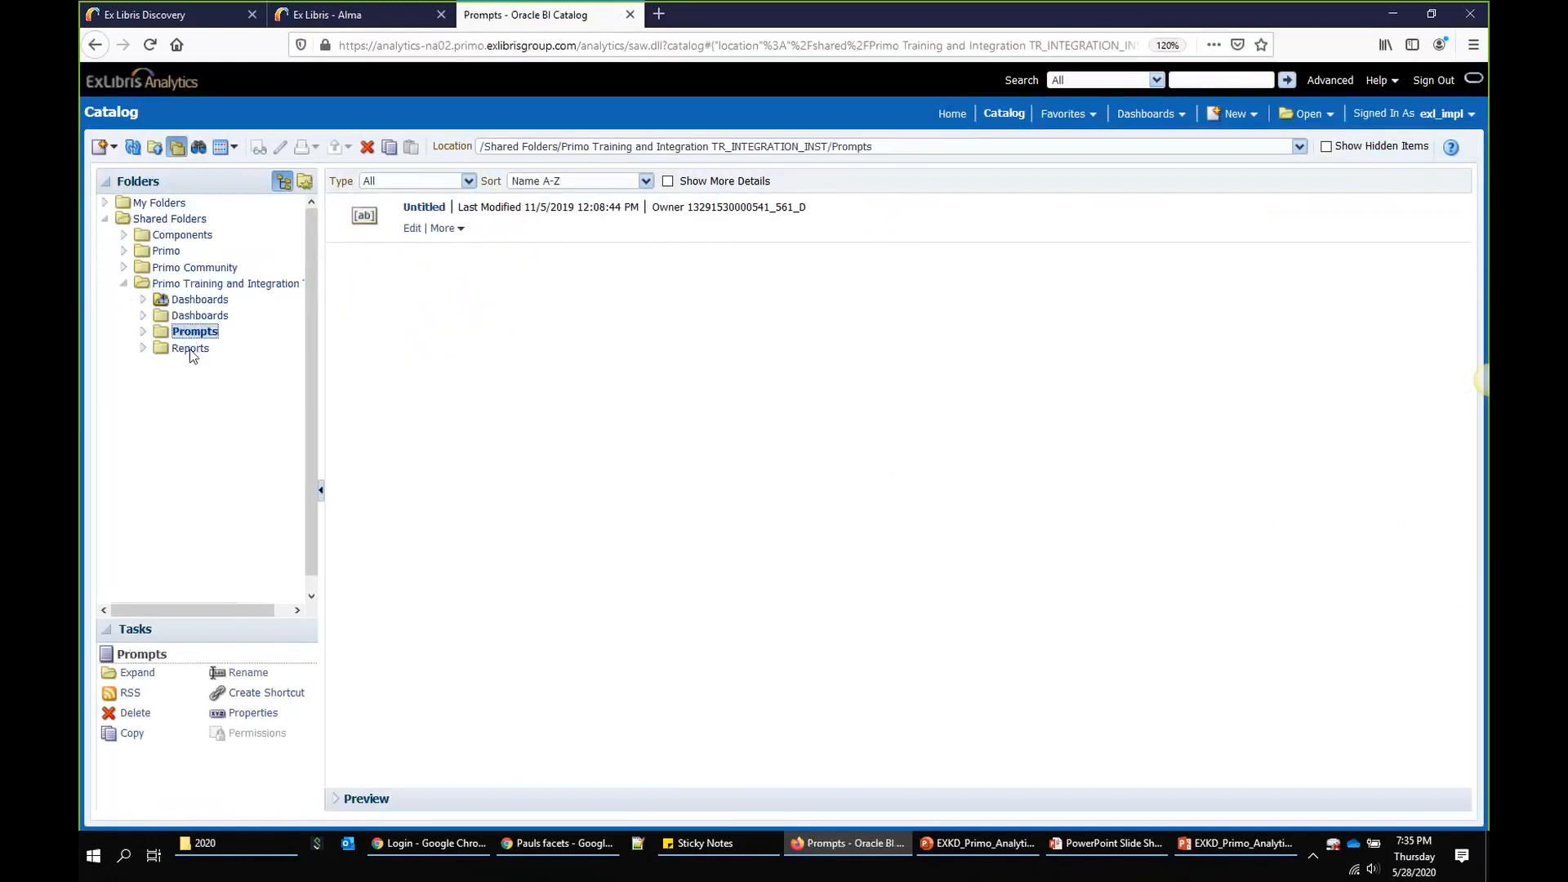
left_click(189, 350)
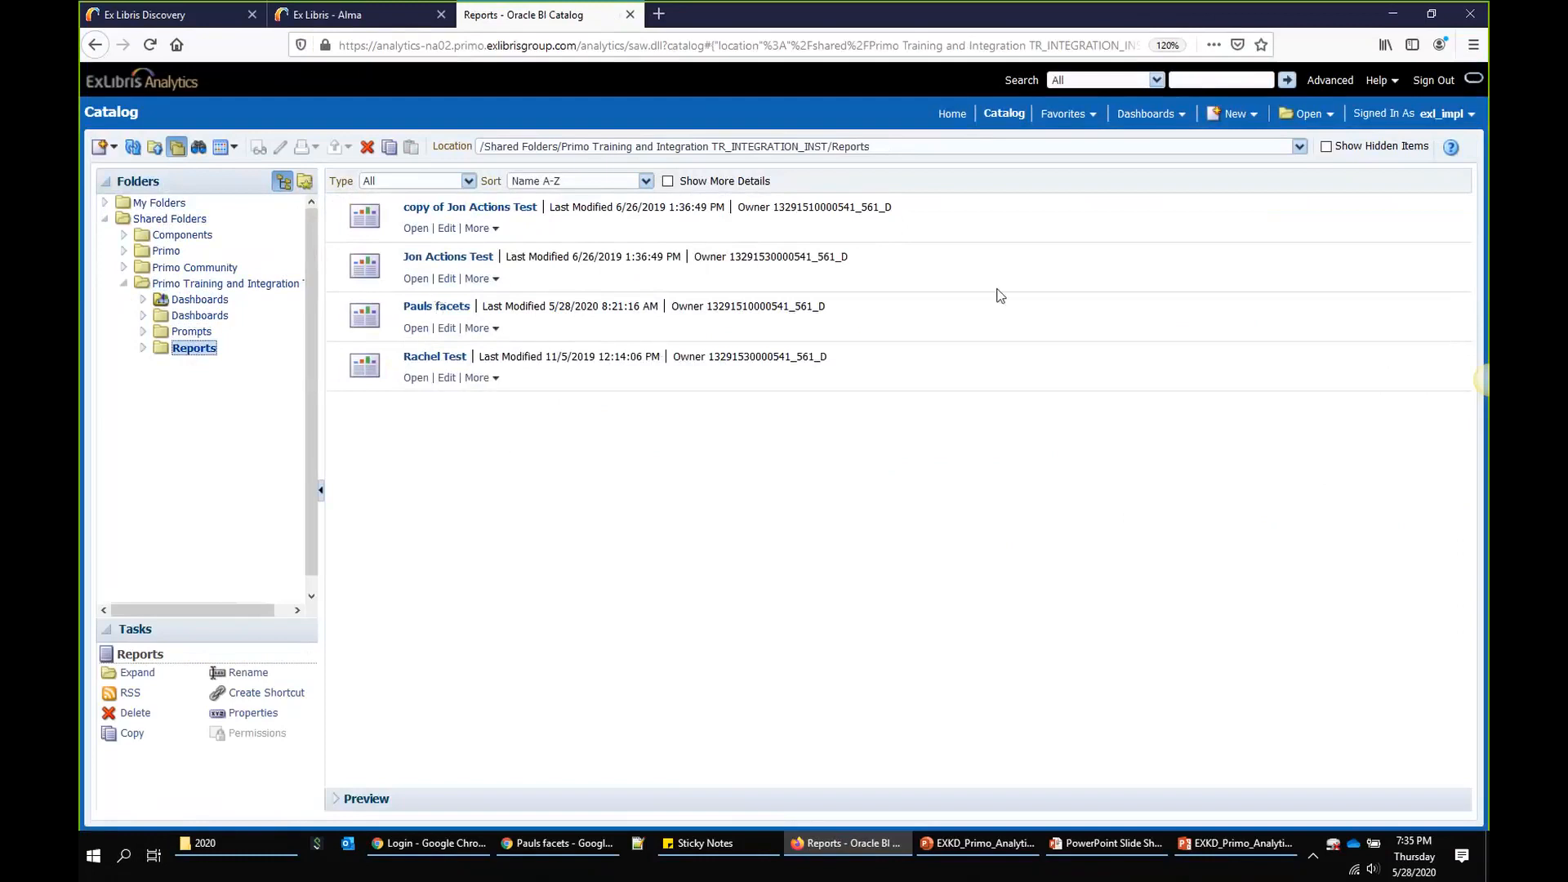
Step: Create a new dashboard named "Pauls Dashboard" in the preset shared folder location, with content added now
left_click(1253, 115)
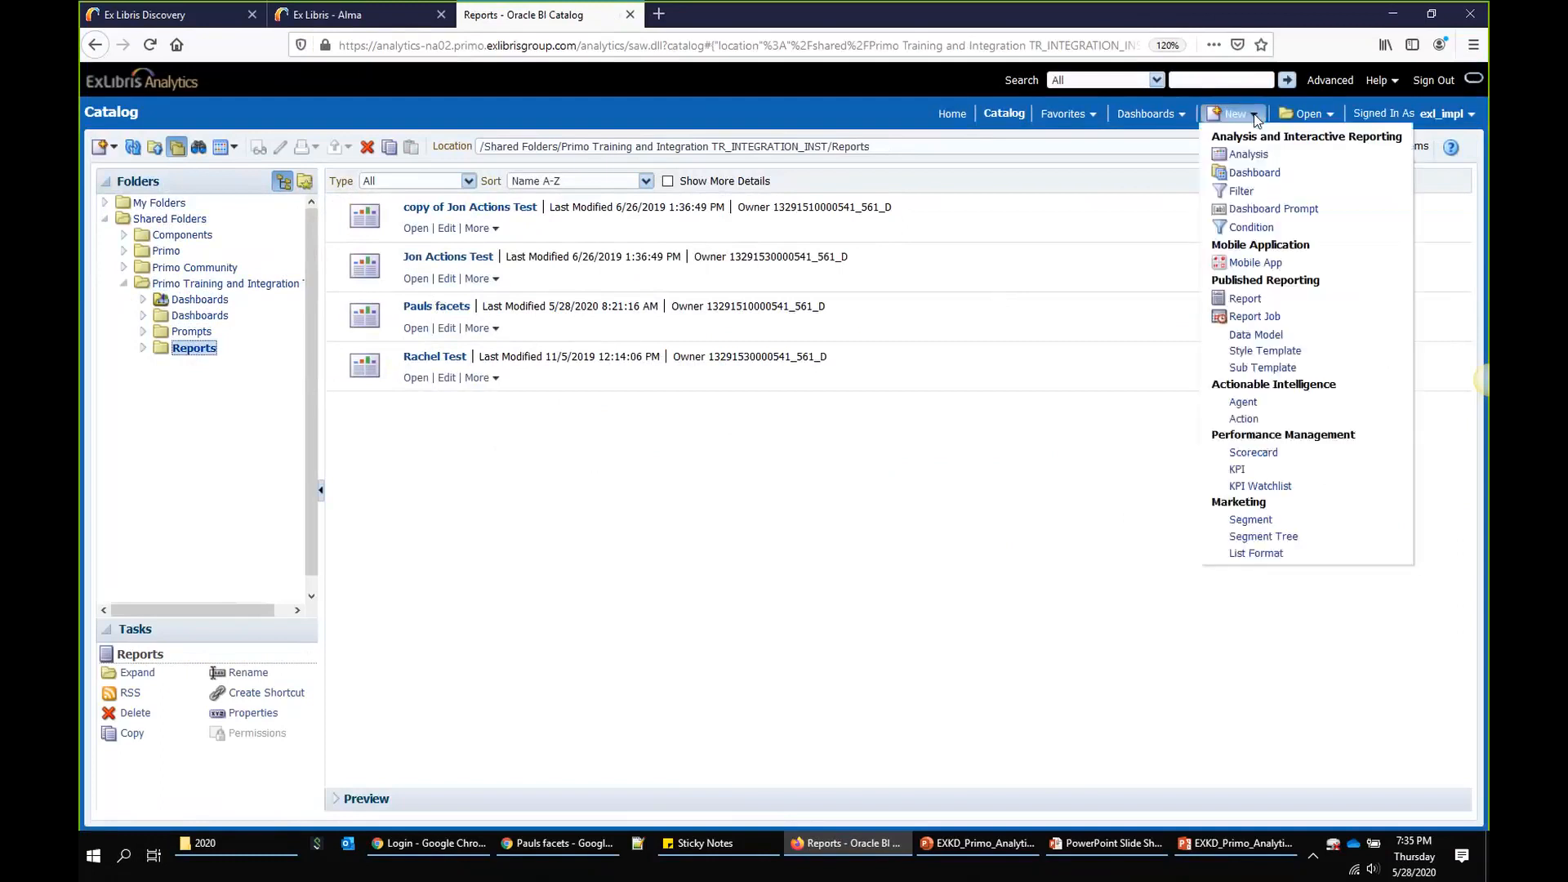
left_click(1255, 173)
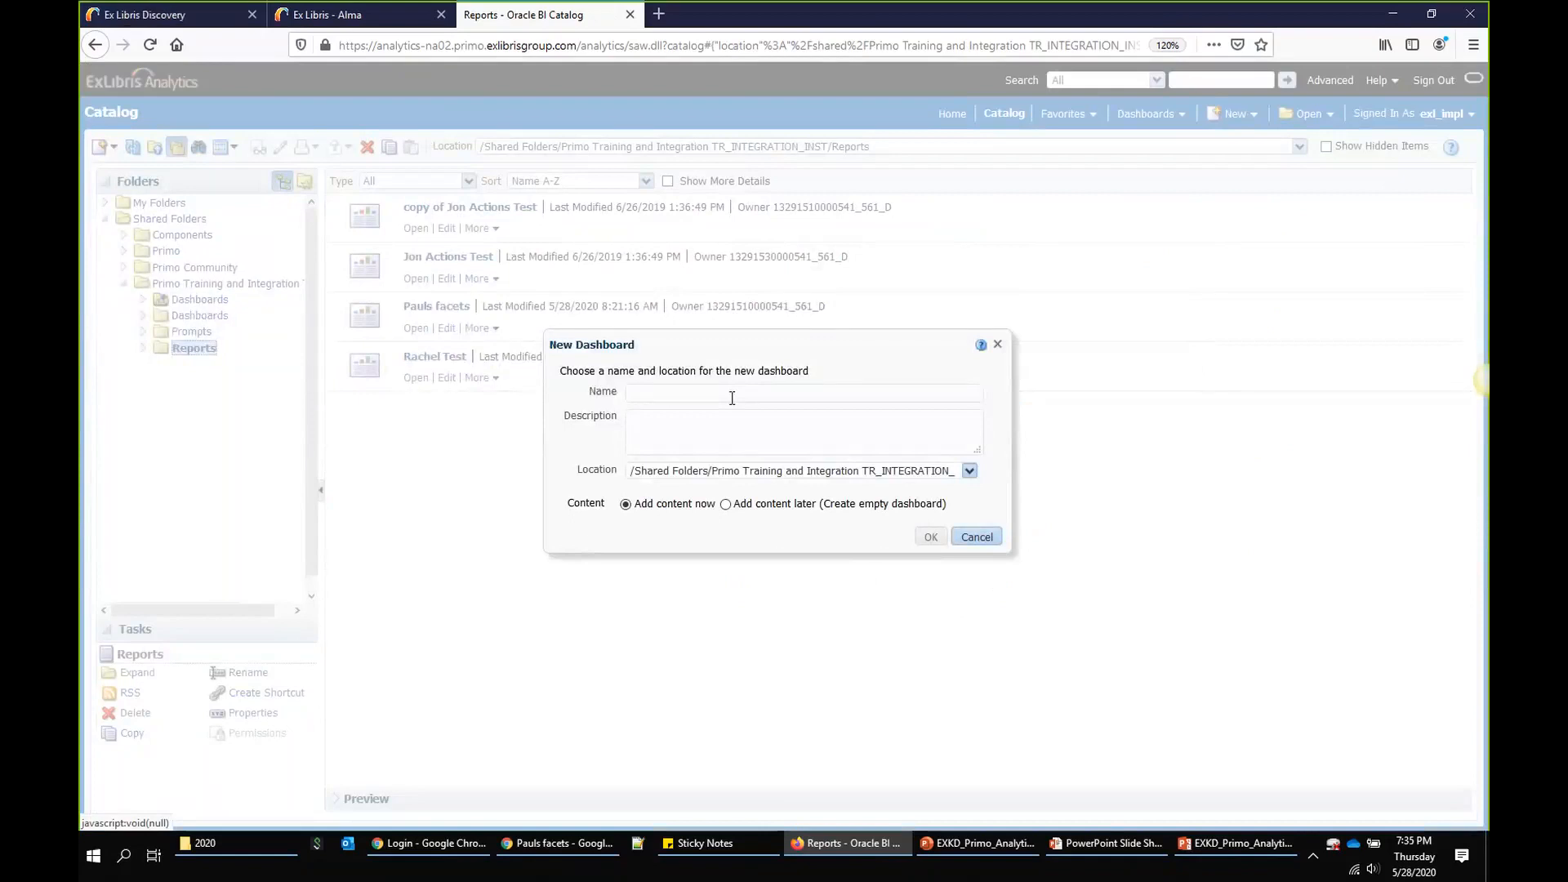
type("auls Dashboard")
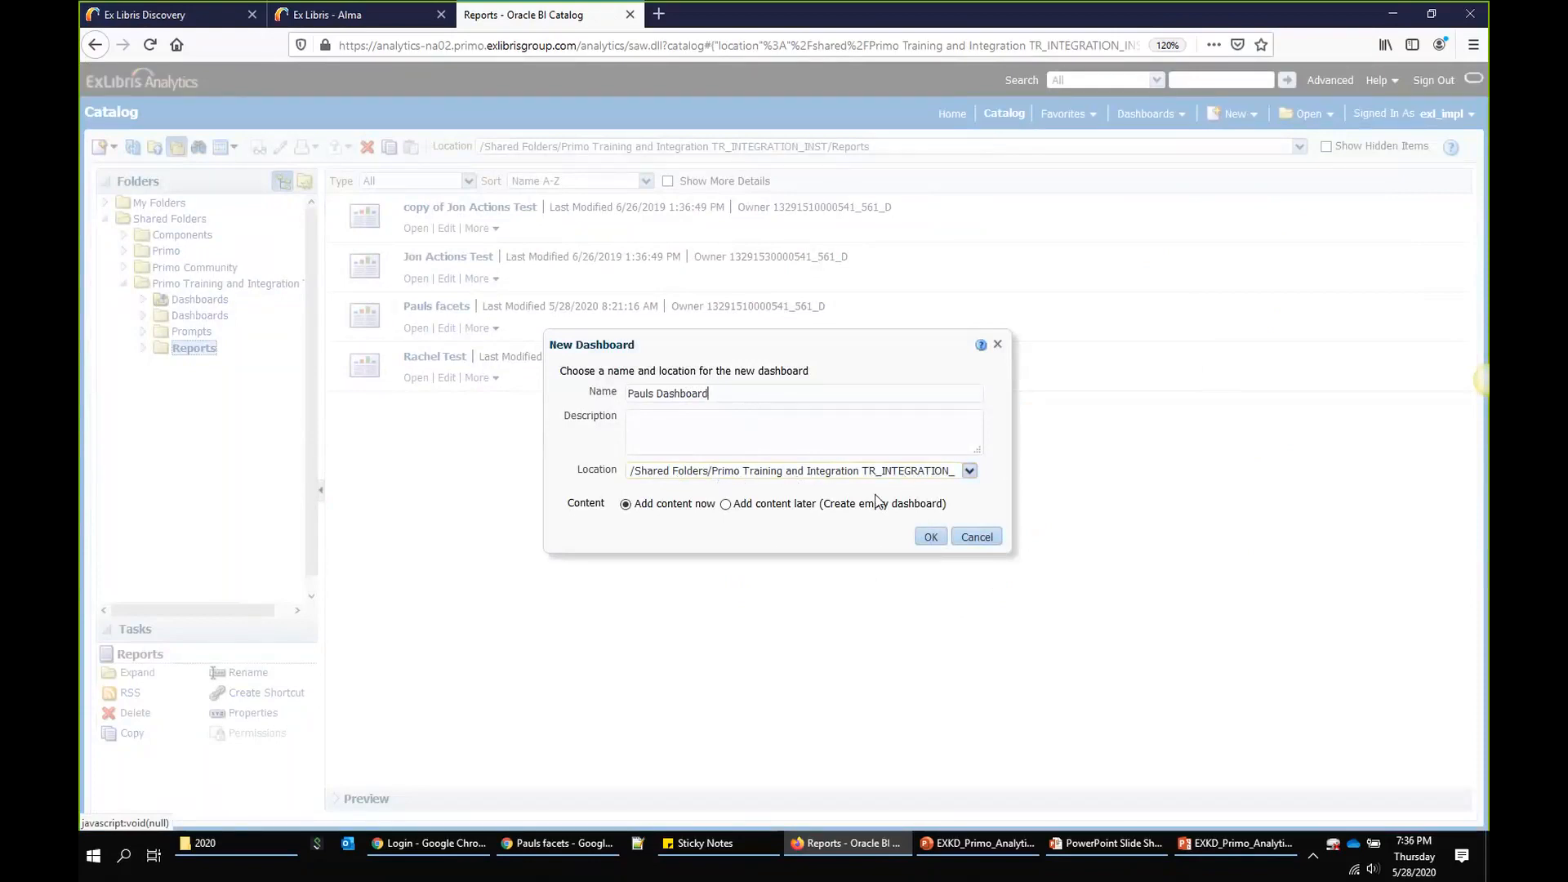
left_click(929, 537)
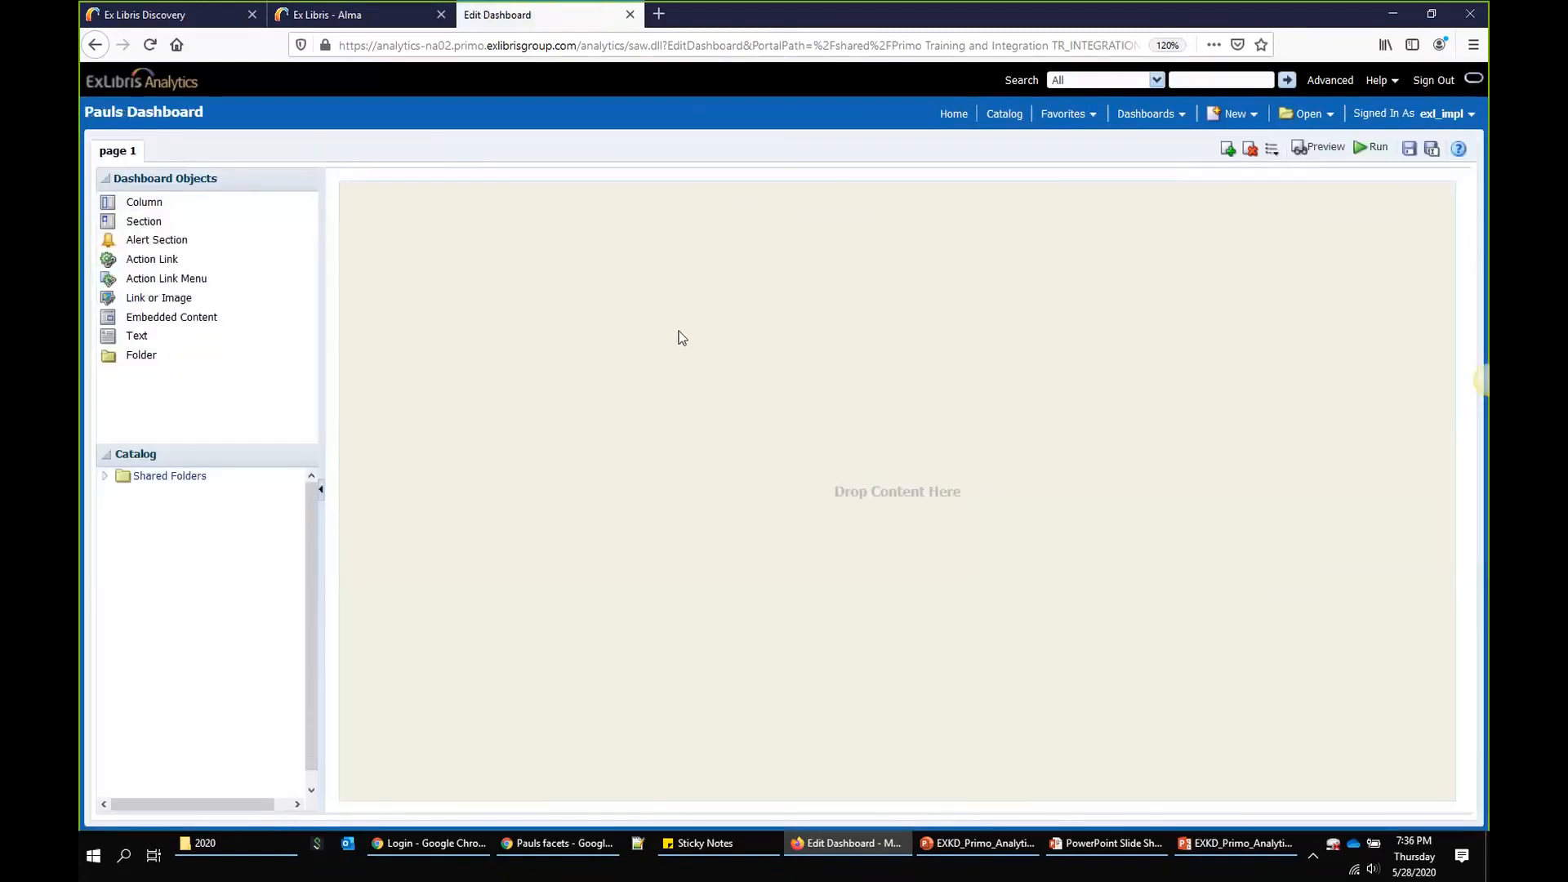
Step: Place the Pauls facets and Jon Actions Test reports from the shared Reports folder in separate dashboard sections and save the dashboard
left_click(105, 475)
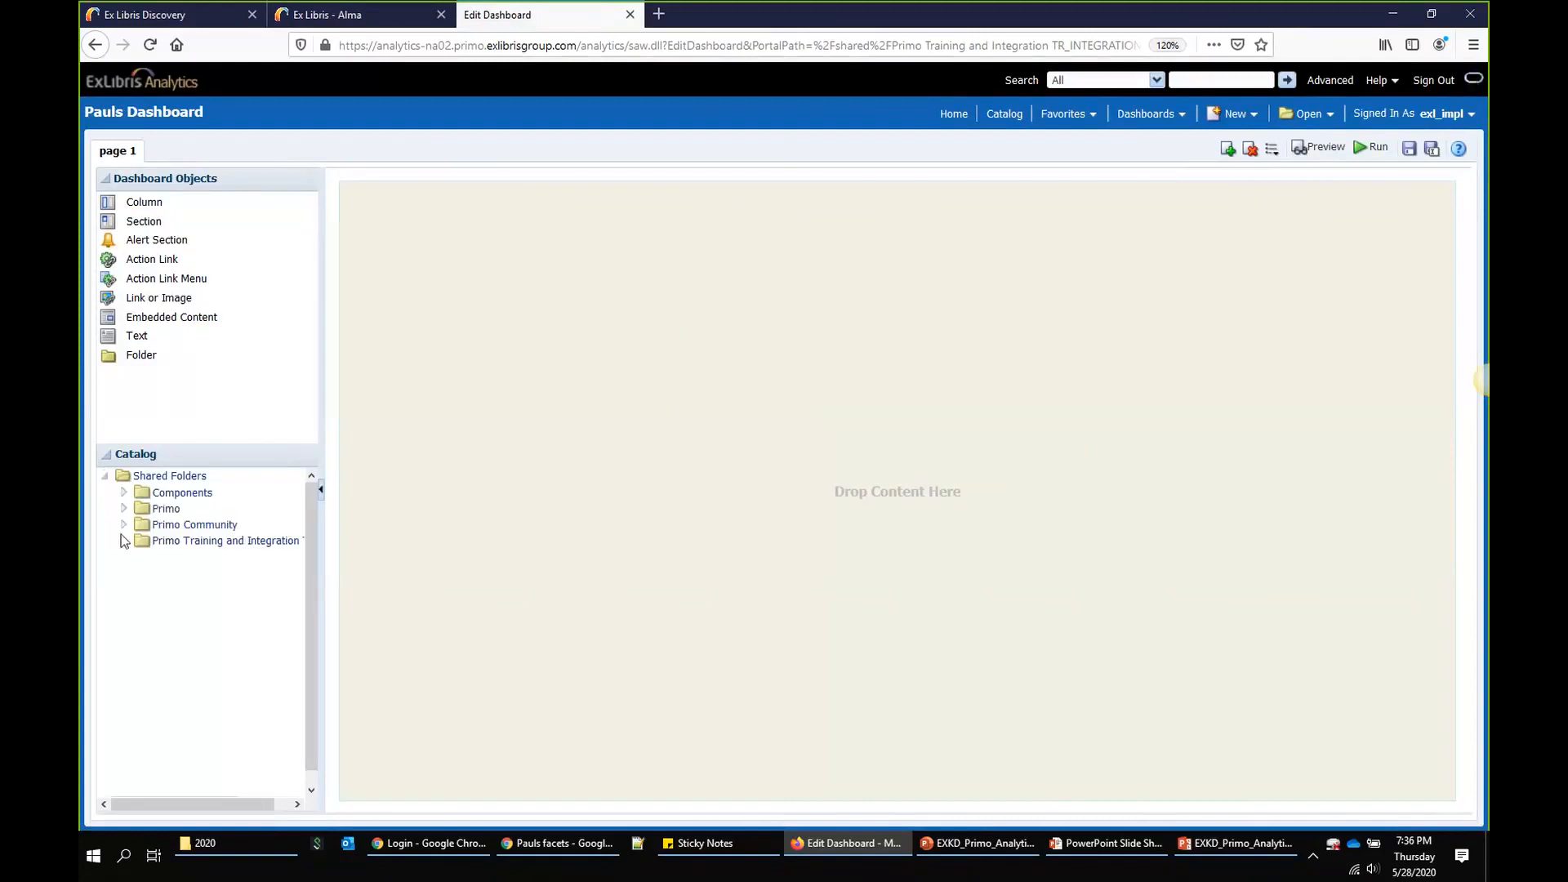
left_click(124, 541)
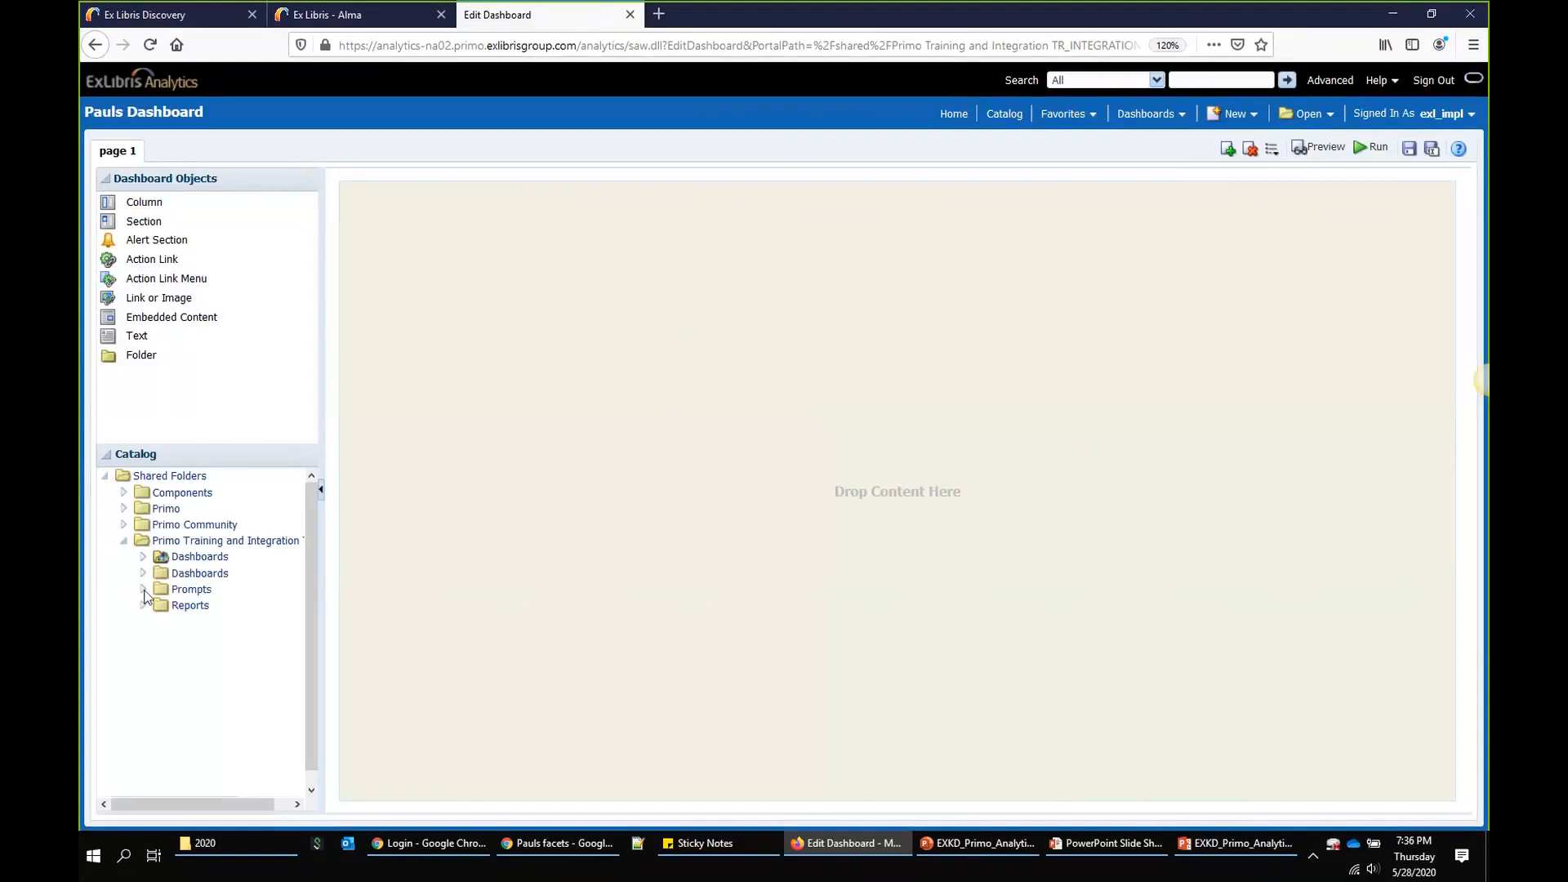
left_click(143, 606)
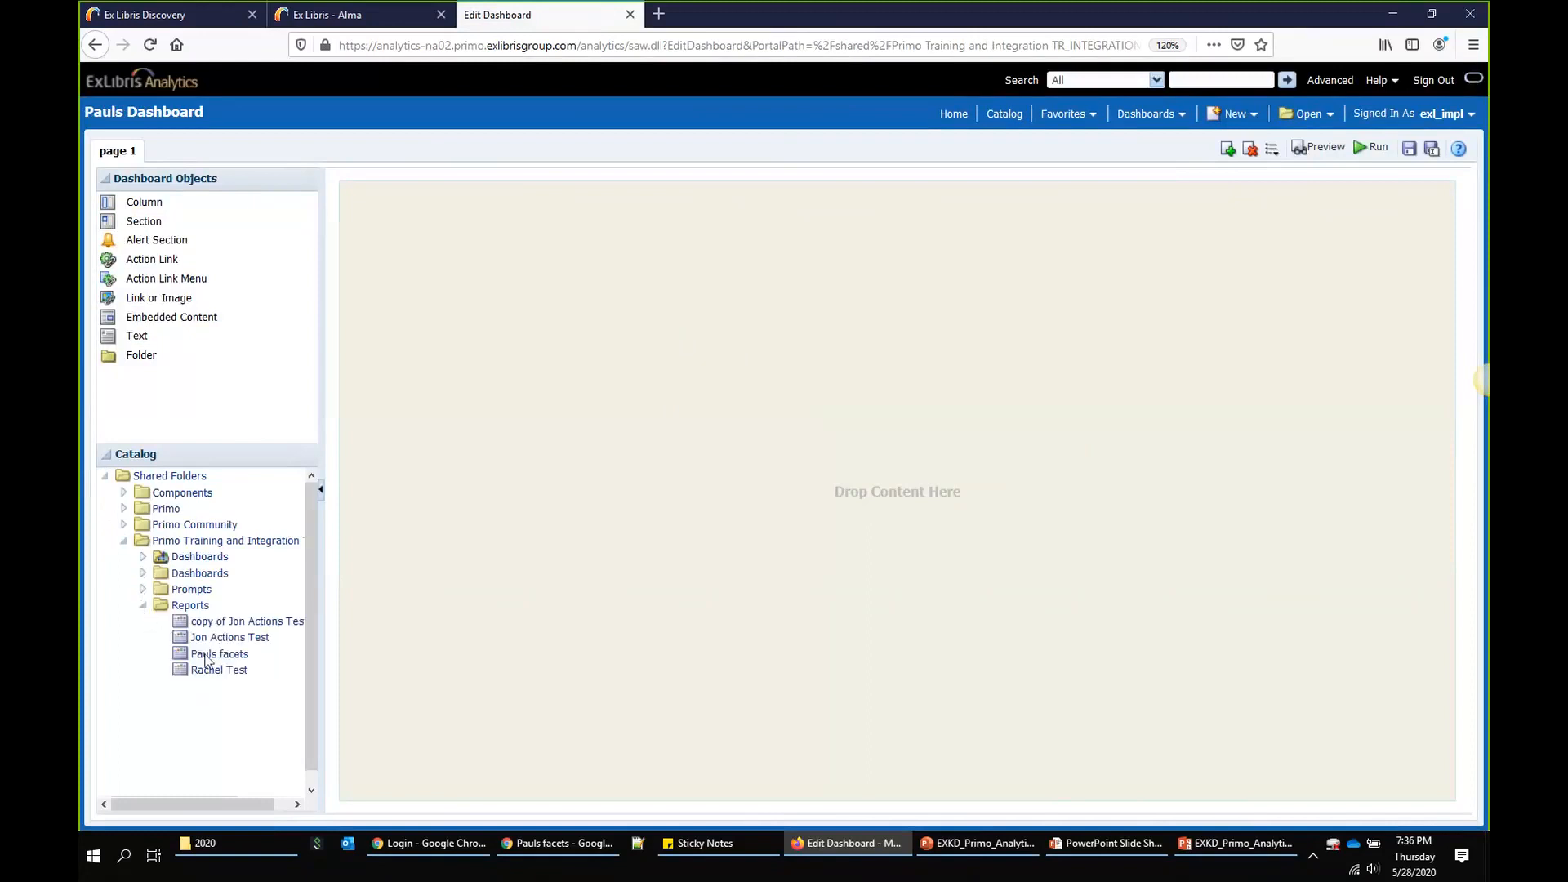
left_click_drag(207, 660, 663, 533)
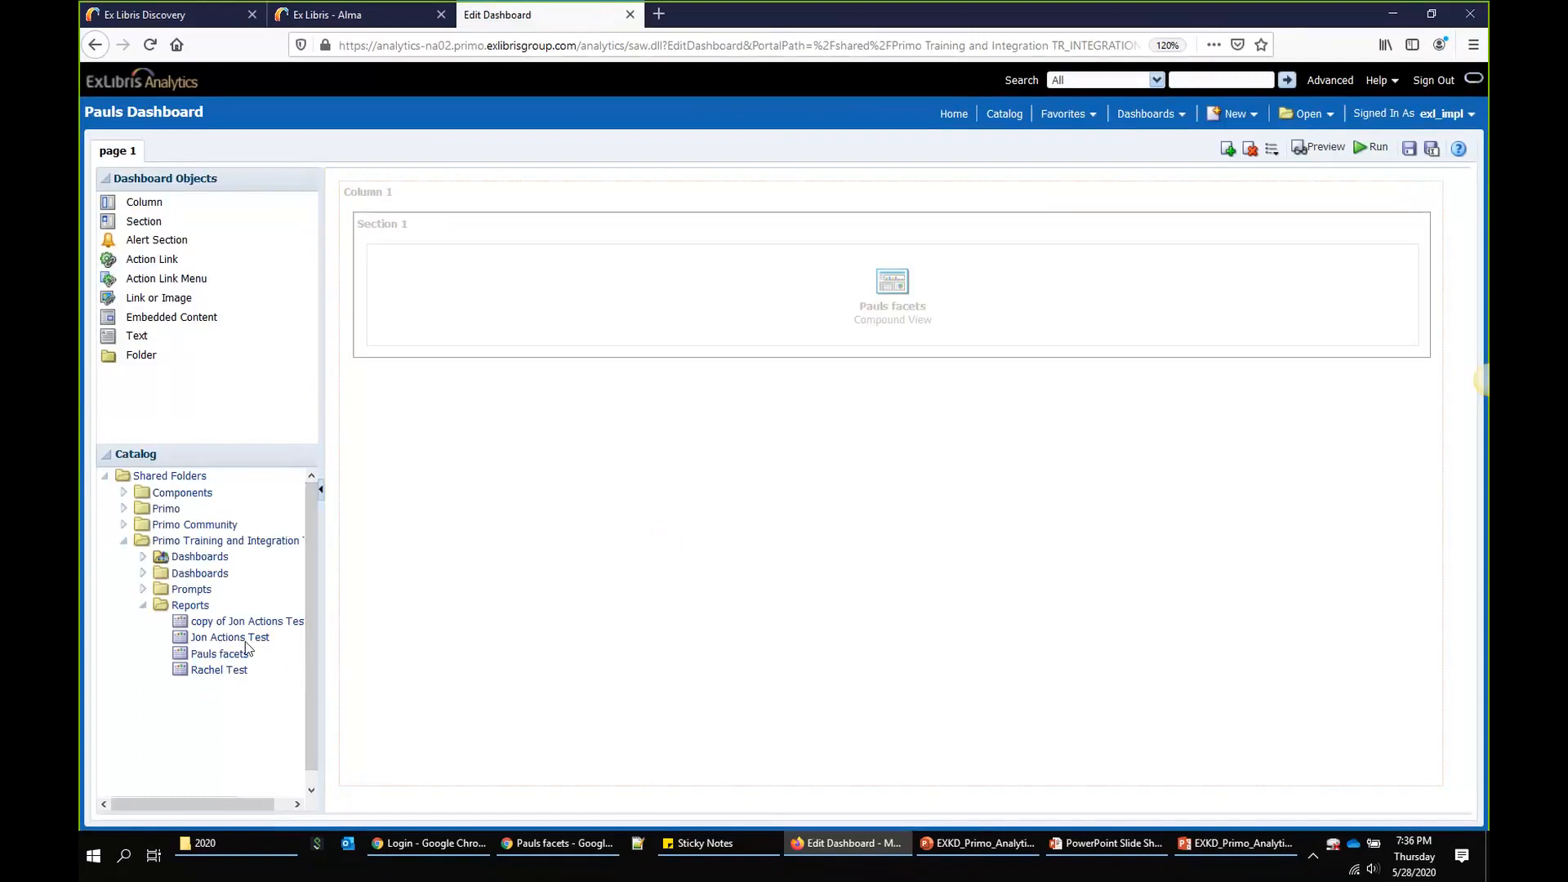
left_click_drag(209, 644, 600, 545)
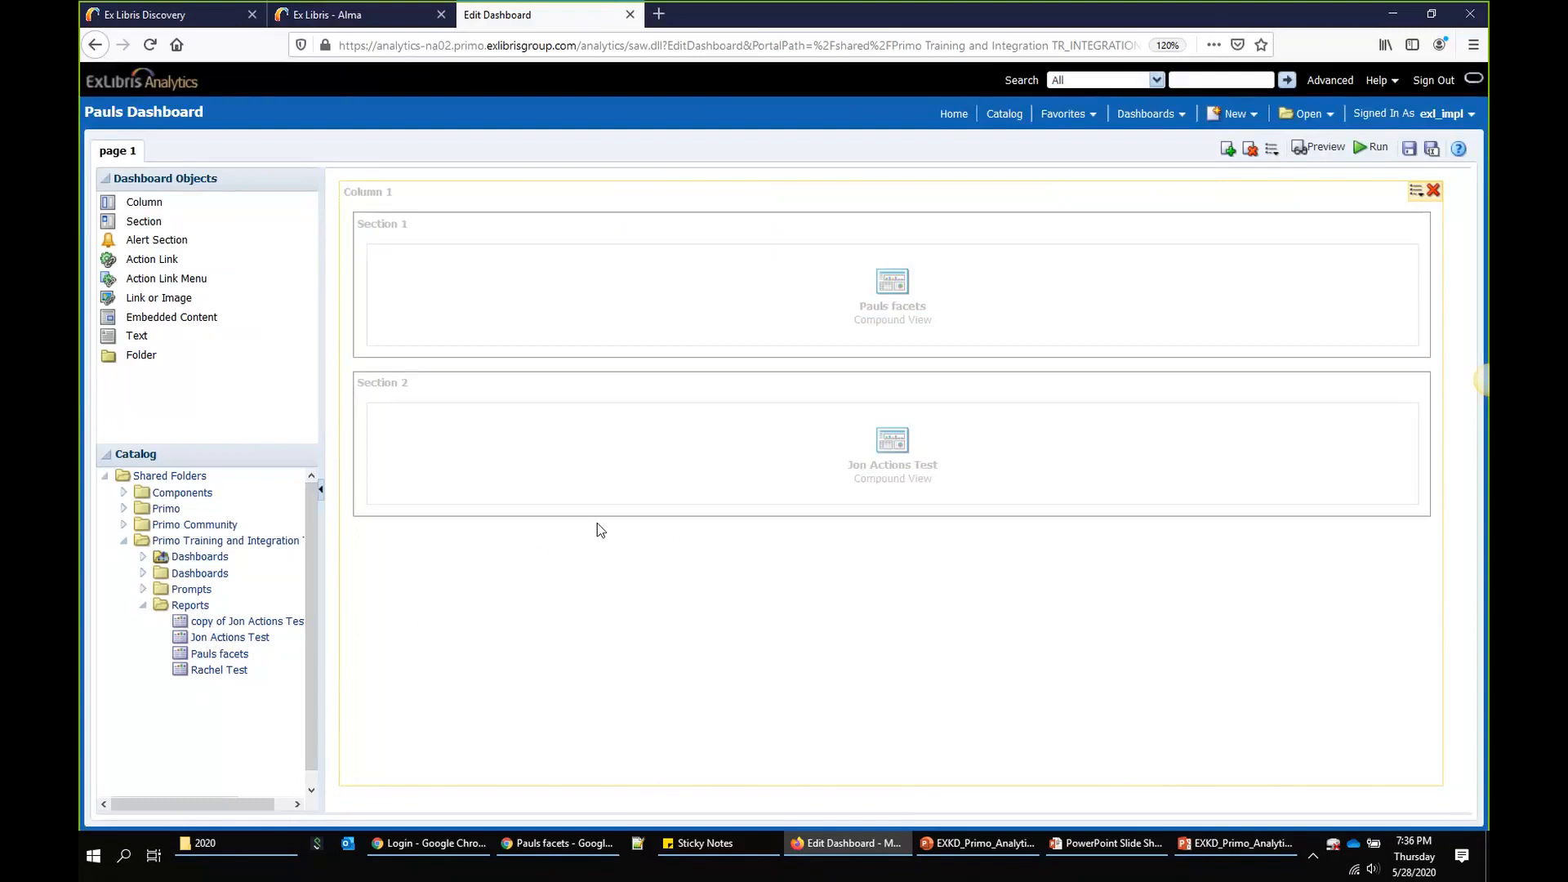
left_click(1409, 150)
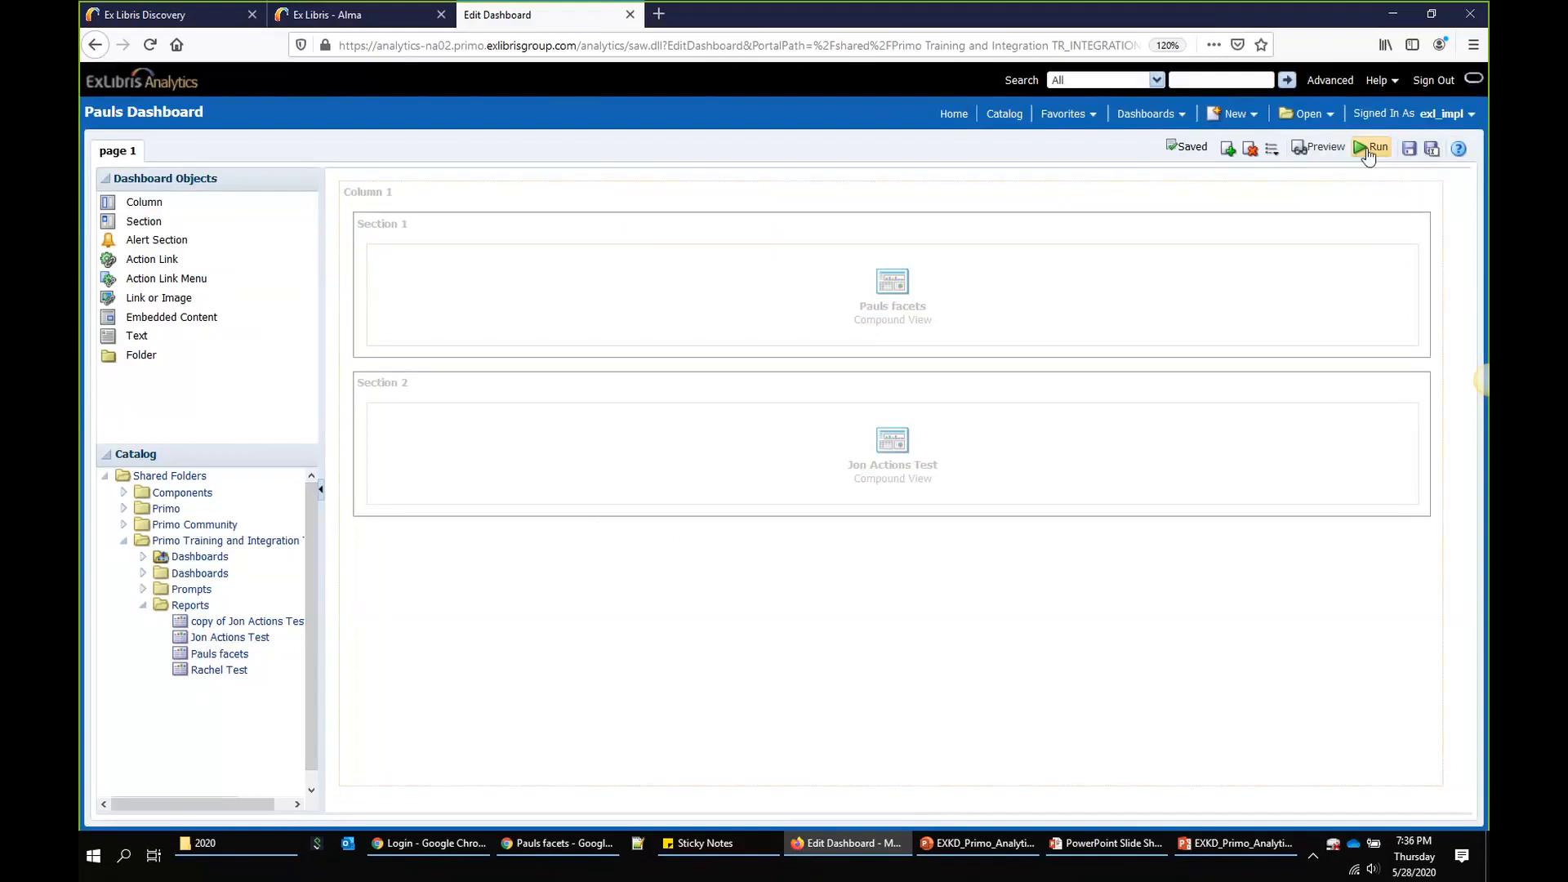
Step: Run the dashboard and review the tables of both the Pauls facets and Jon Actions Test reports
left_click(1372, 149)
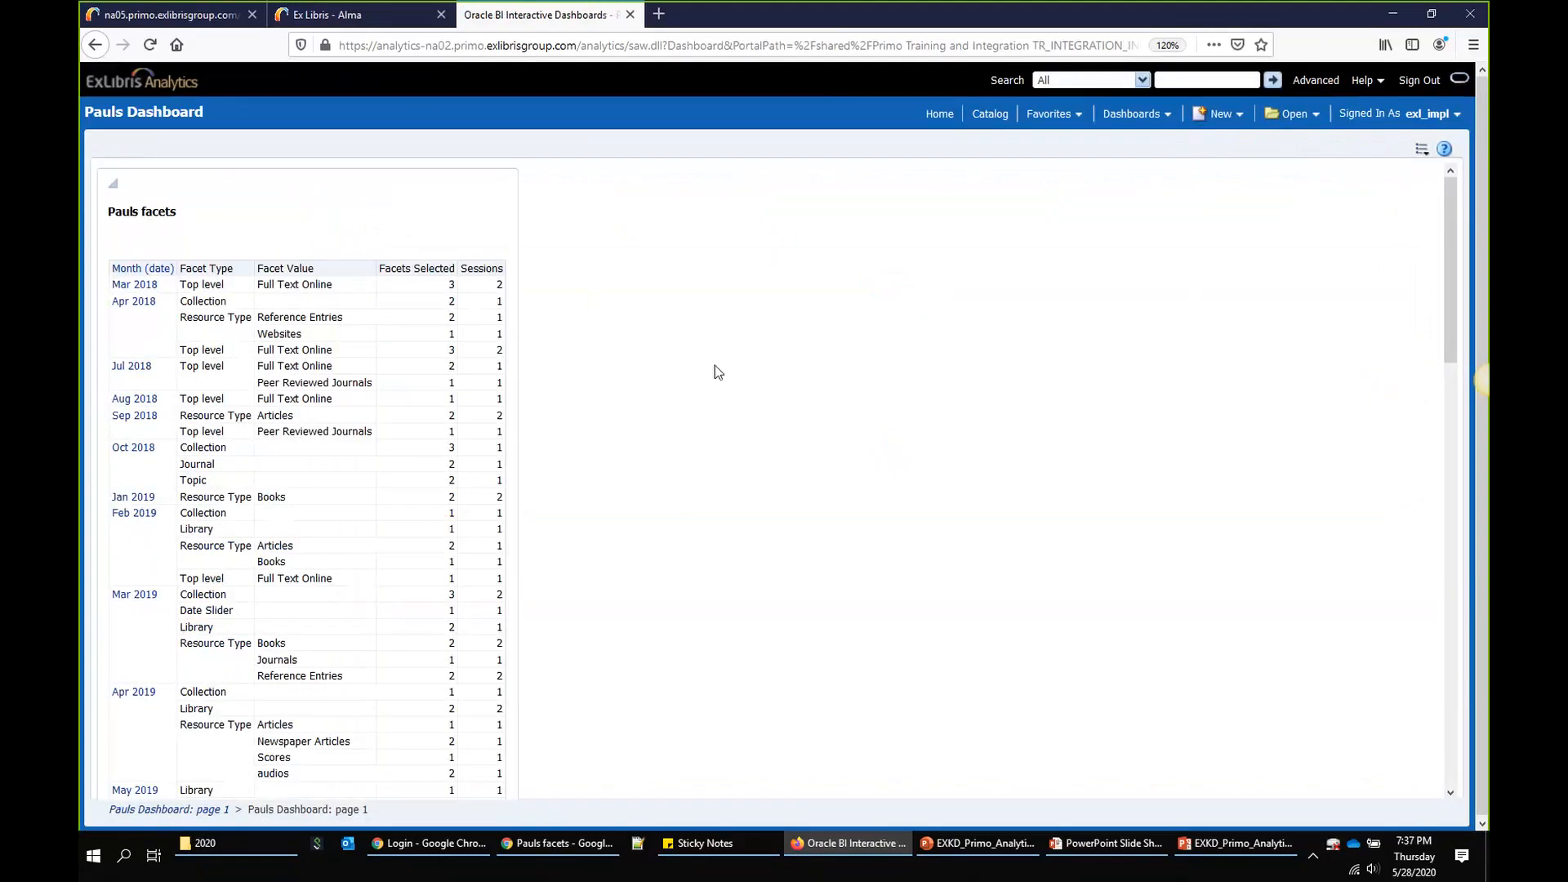
scroll(565, 434, "down", 2)
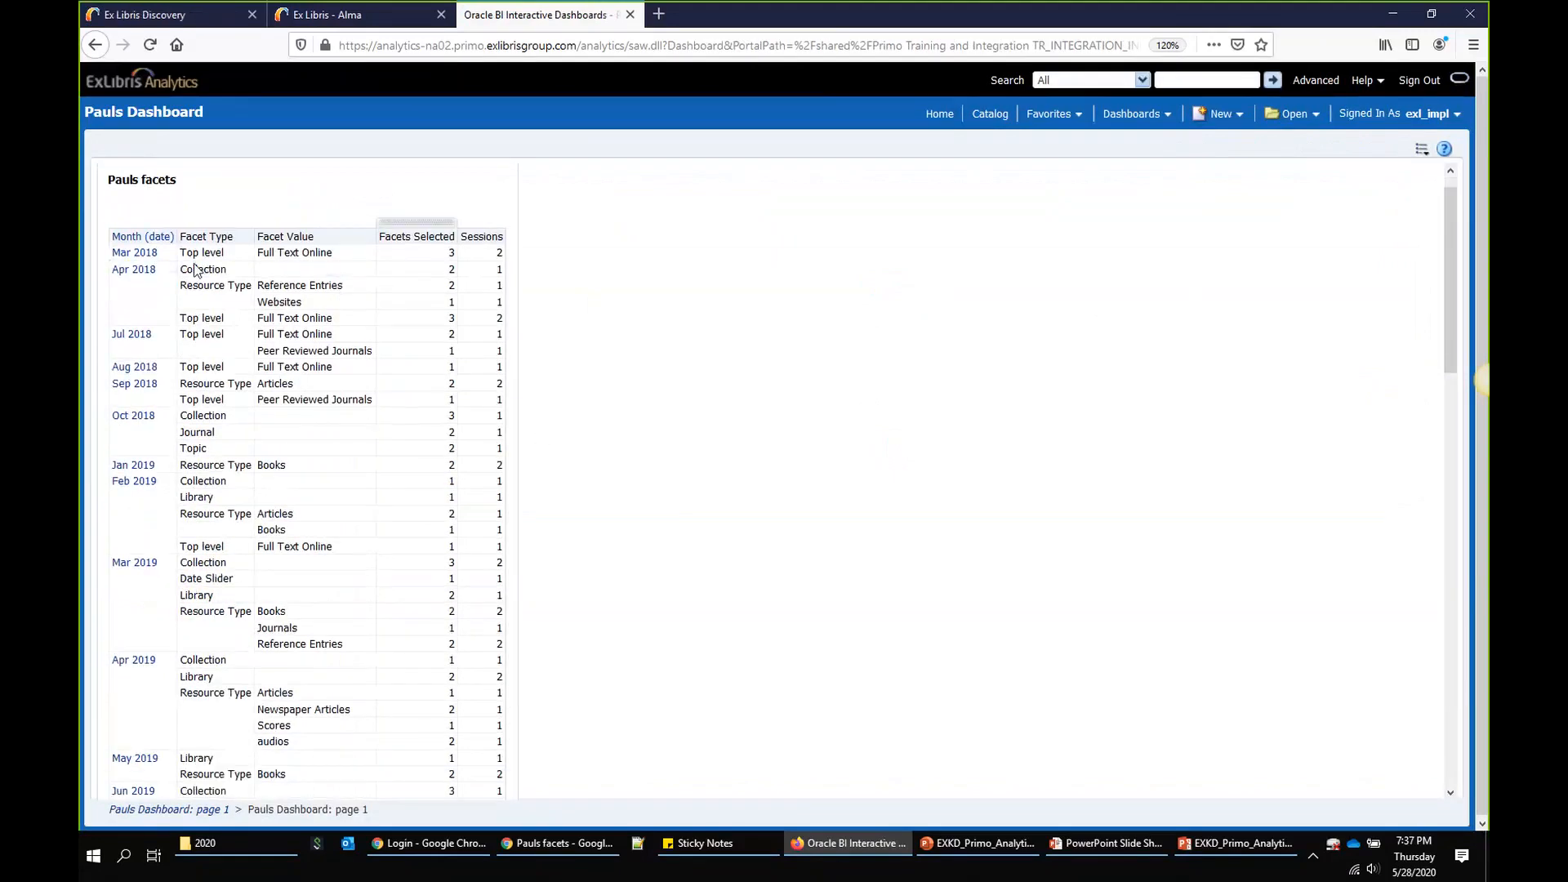
scroll(286, 282, "down", 15)
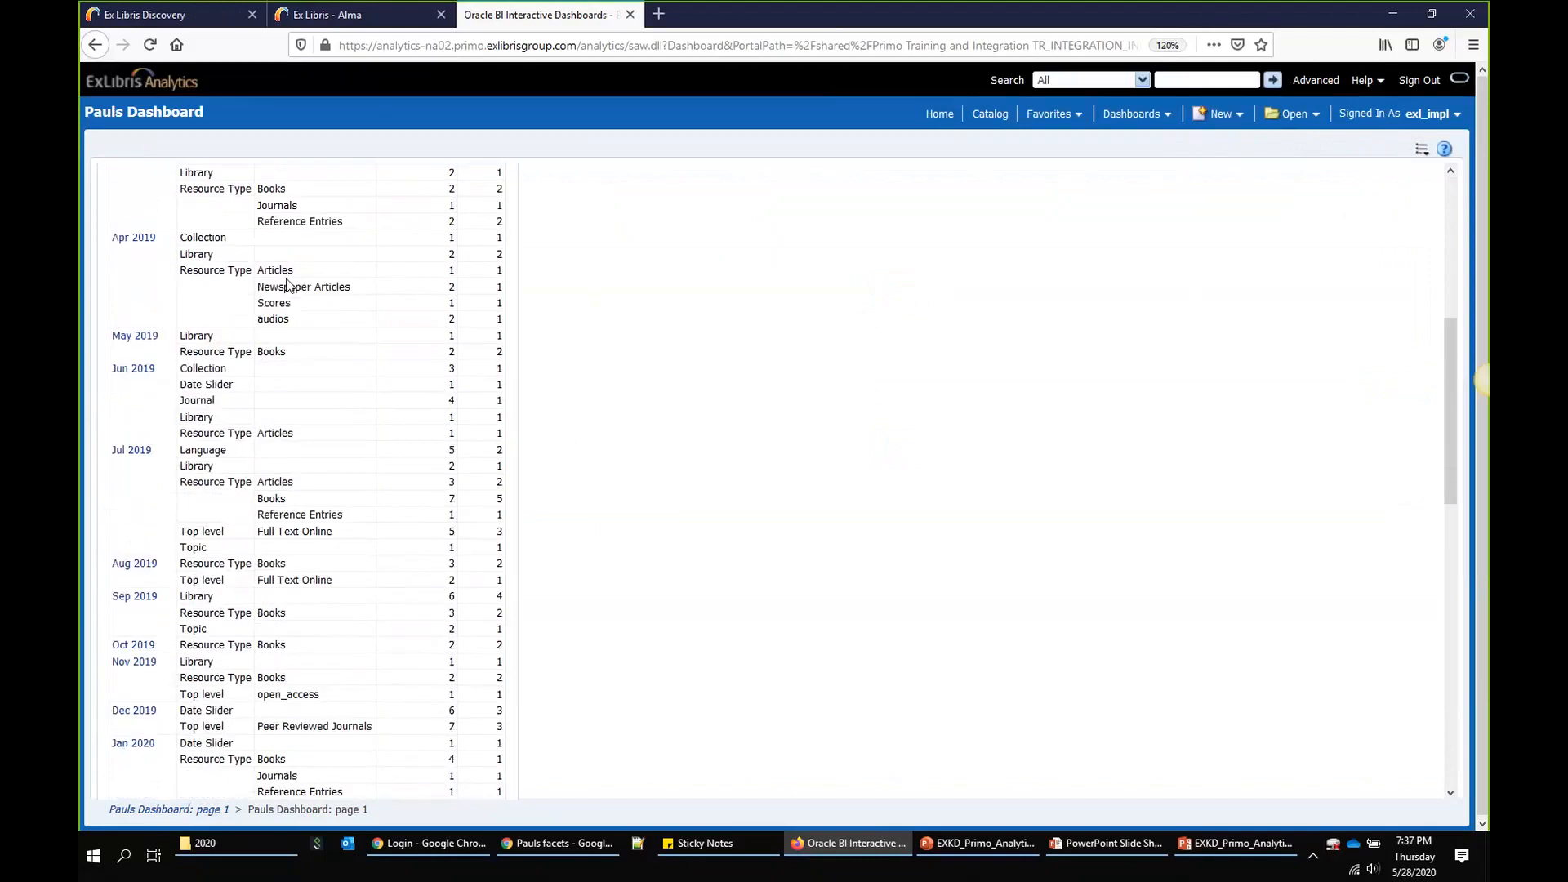
scroll(288, 284, "down", 10)
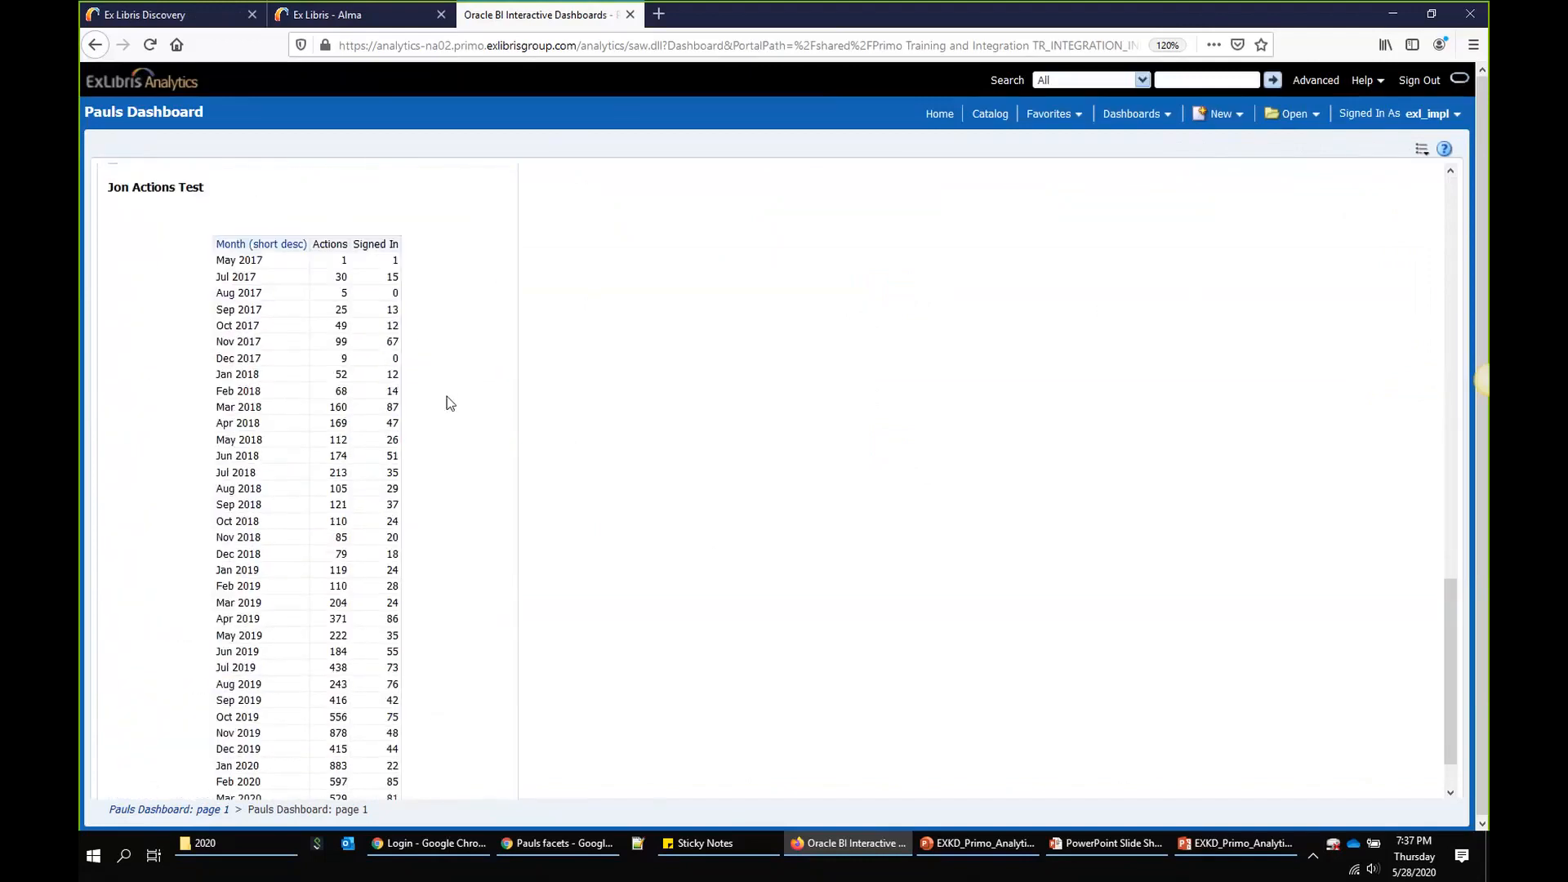
scroll(447, 397, "down", 2)
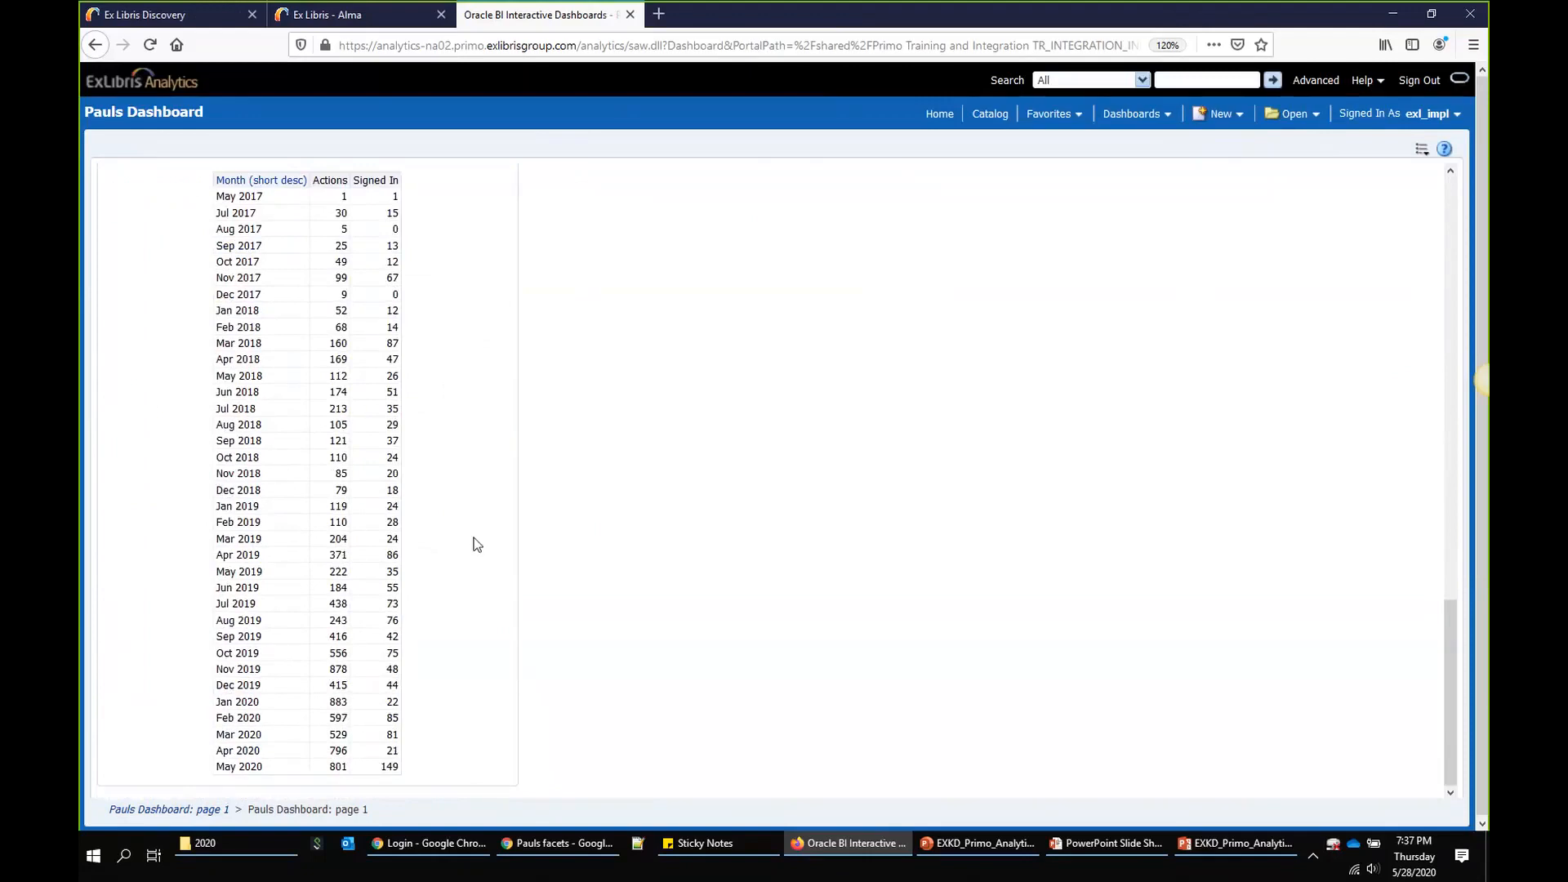
scroll(473, 537, "up", 14)
scroll(473, 537, "up", 12)
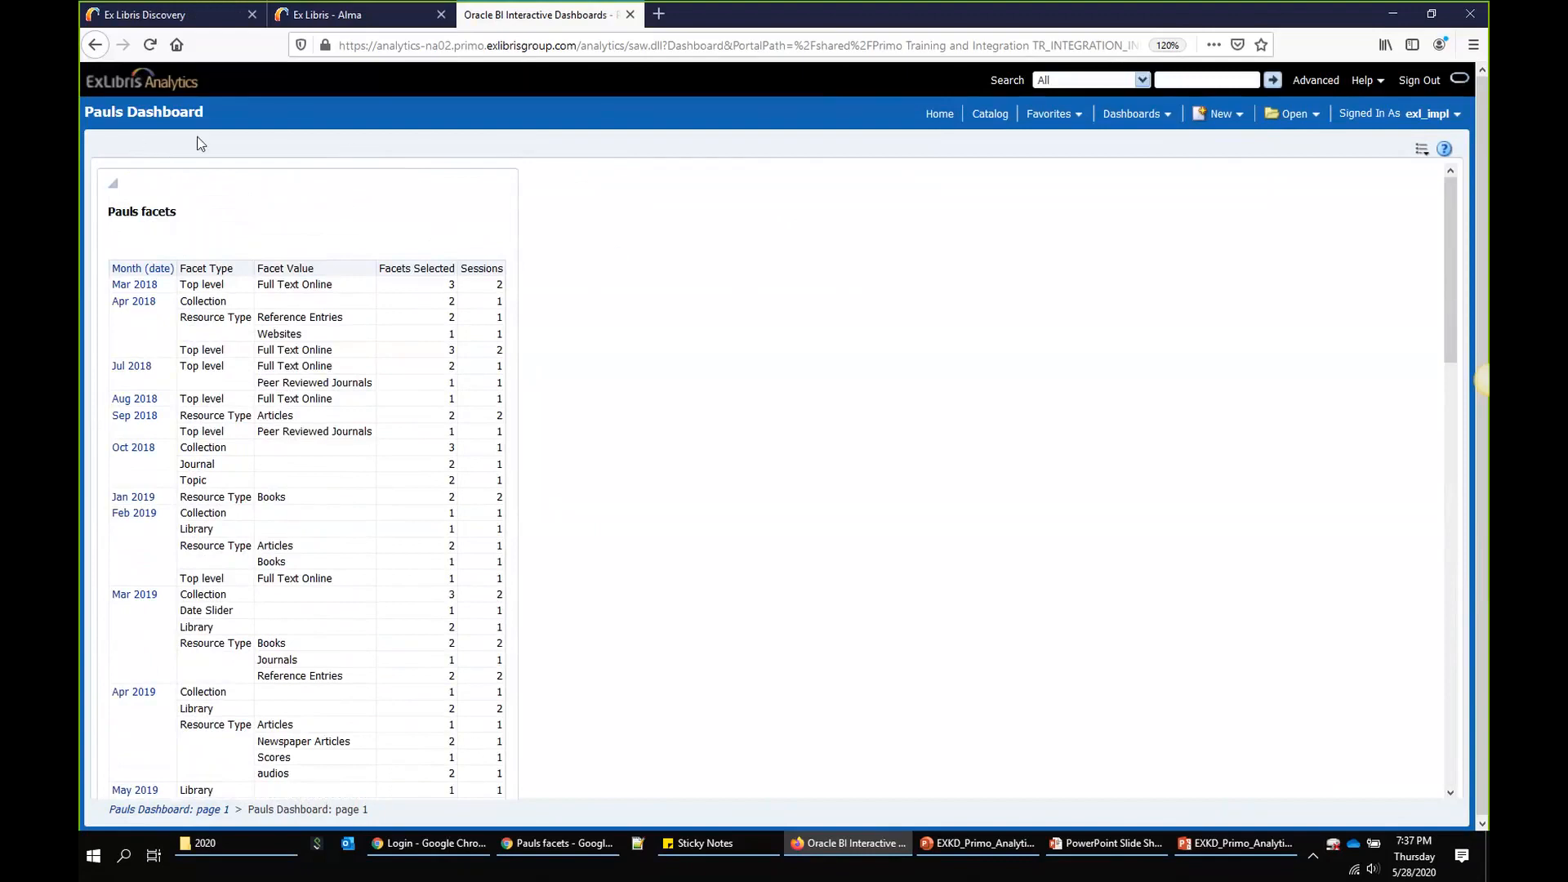
scroll(609, 384, "down", 5)
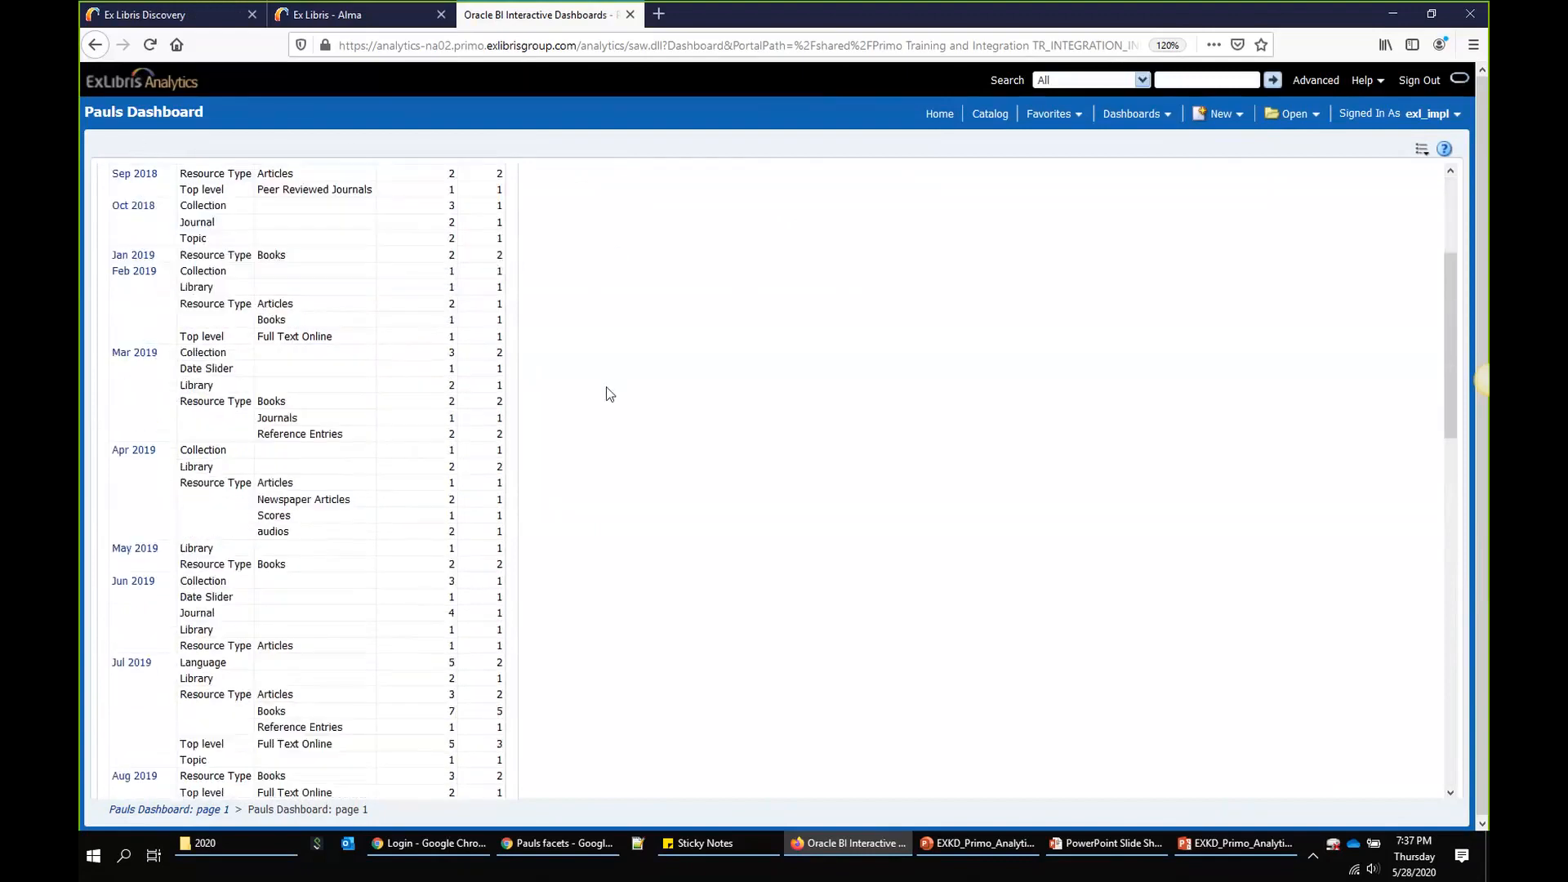
scroll(605, 389, "down", 4)
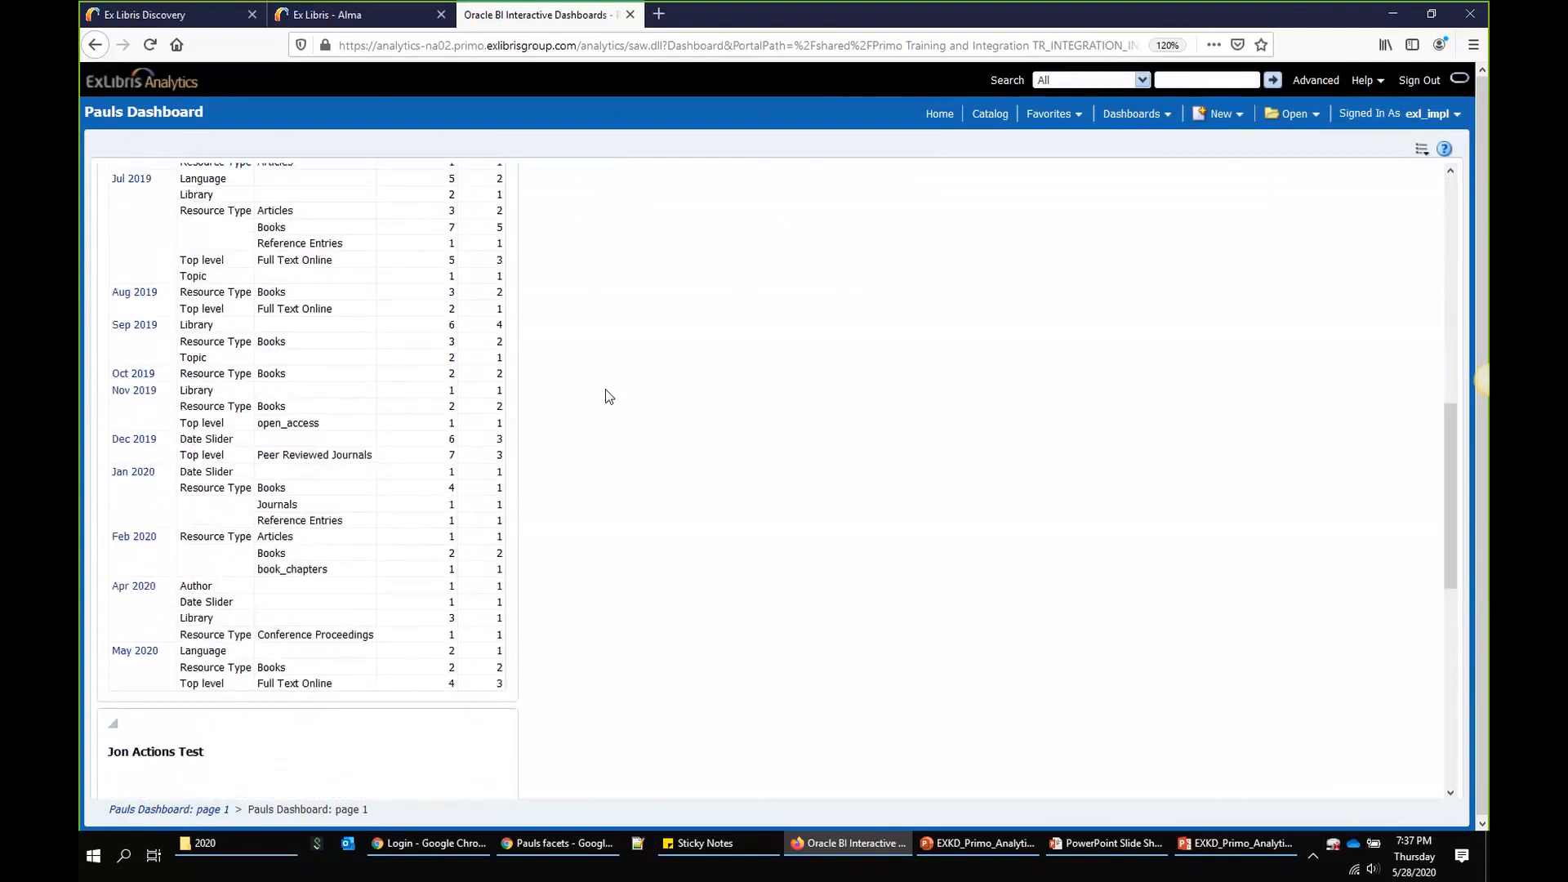
scroll(605, 389, "up", 9)
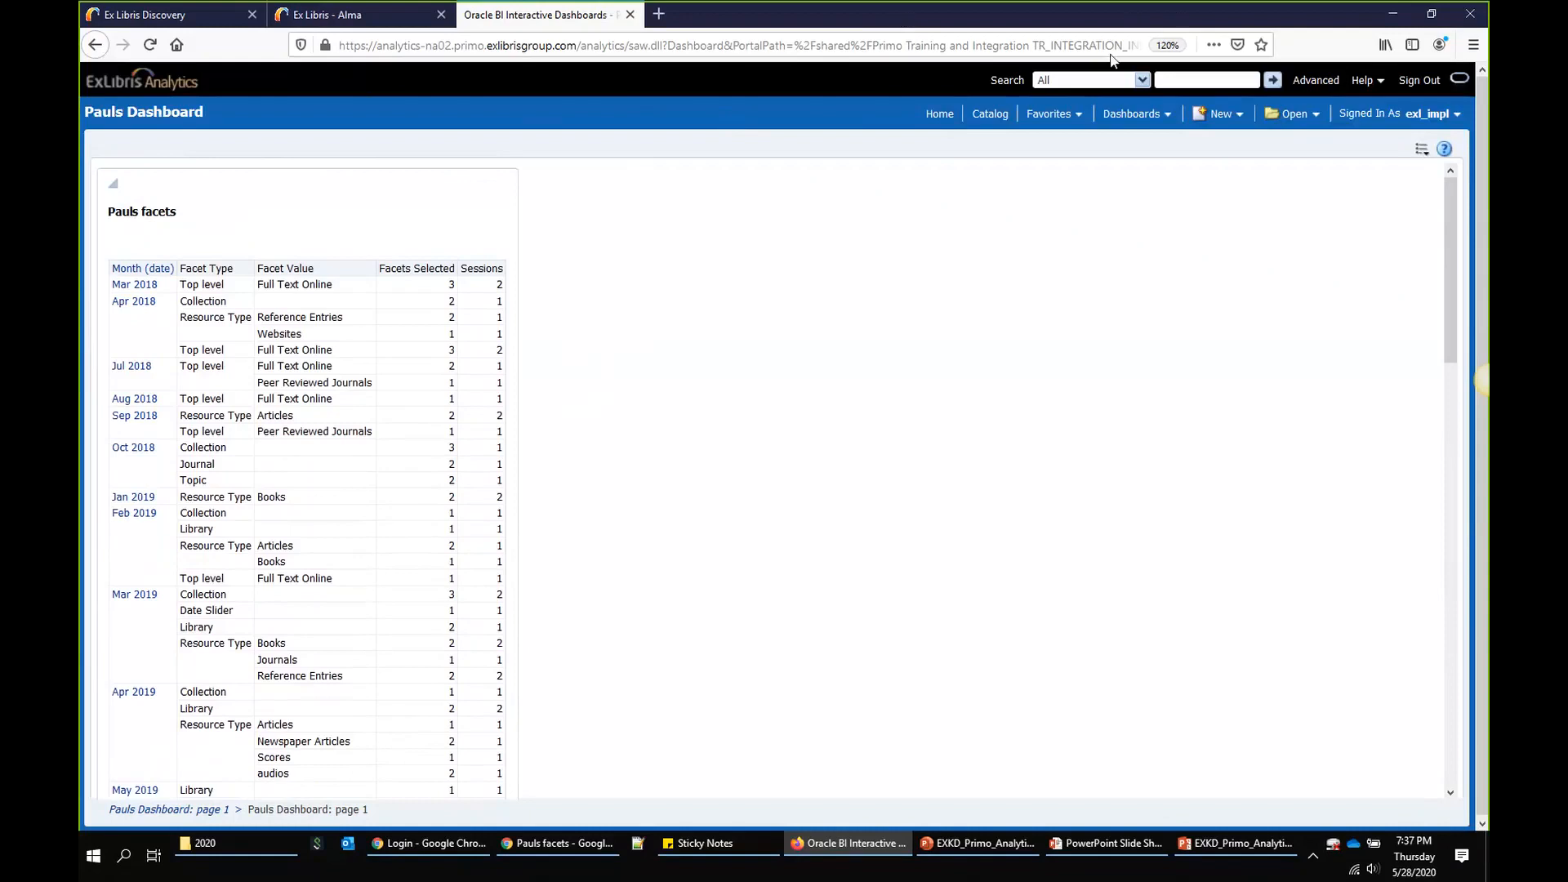
Step: Minimize the Firefox window to return to Chrome and open the analytics catalog from the Pauls facets report
left_click_drag(1129, 18, 1071, 70)
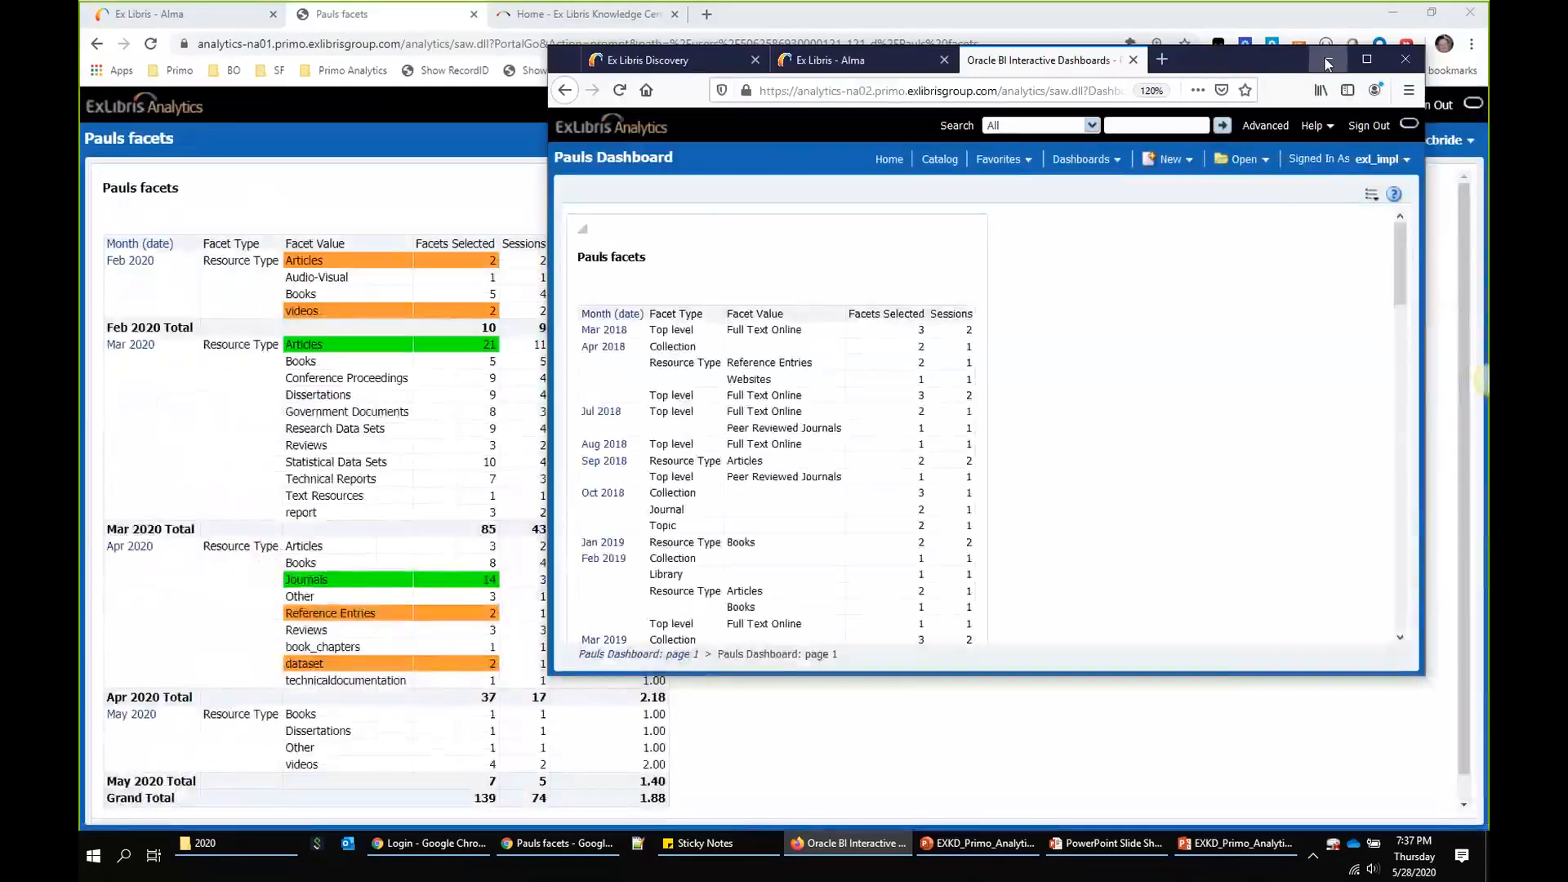
left_click(1323, 61)
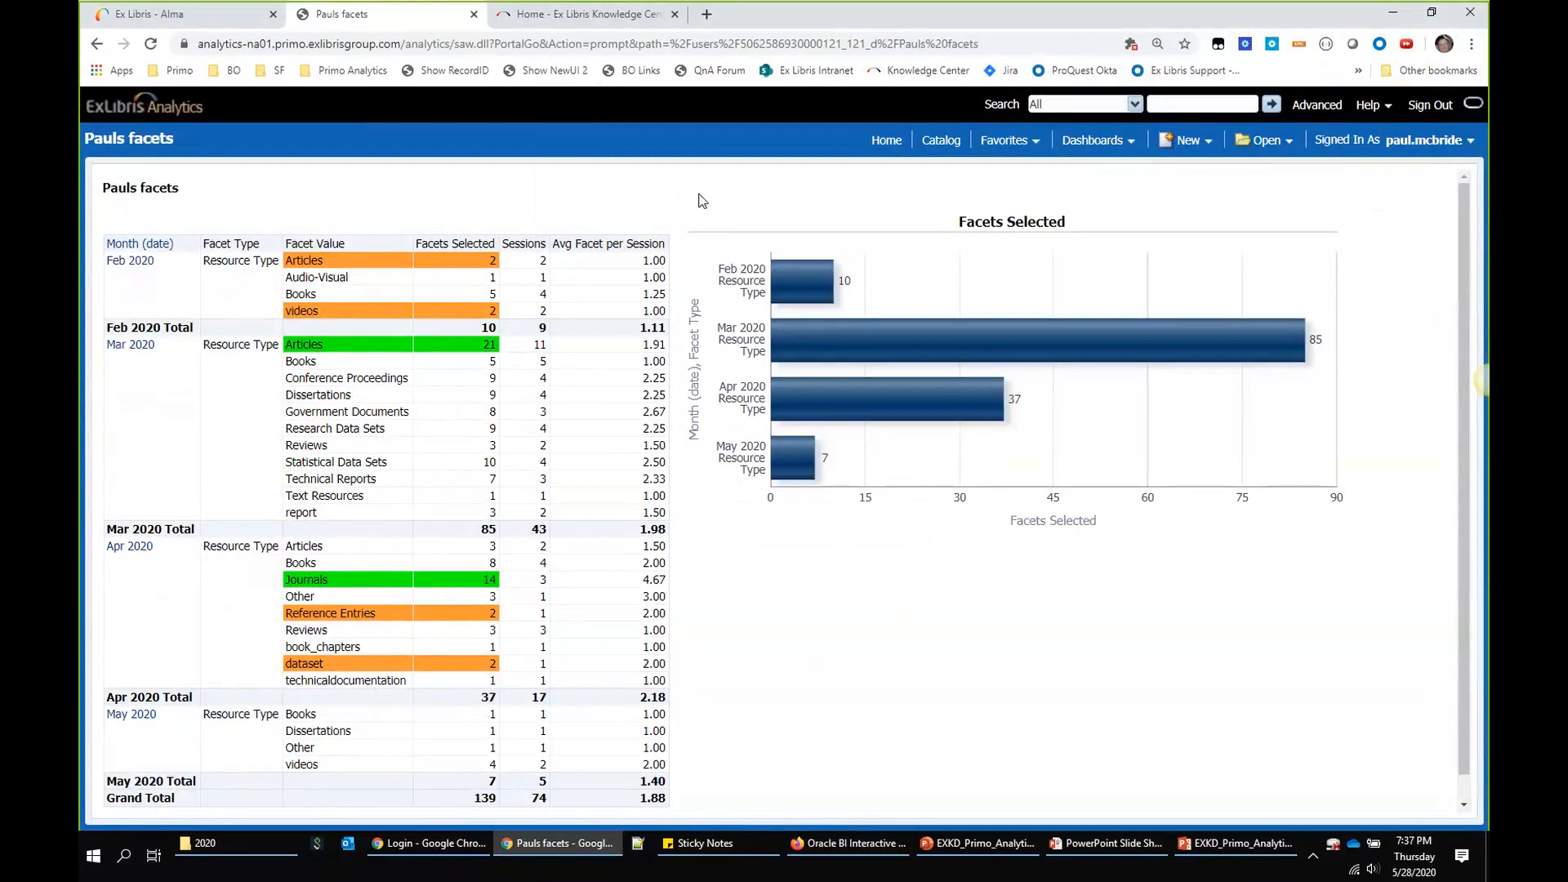
left_click(938, 142)
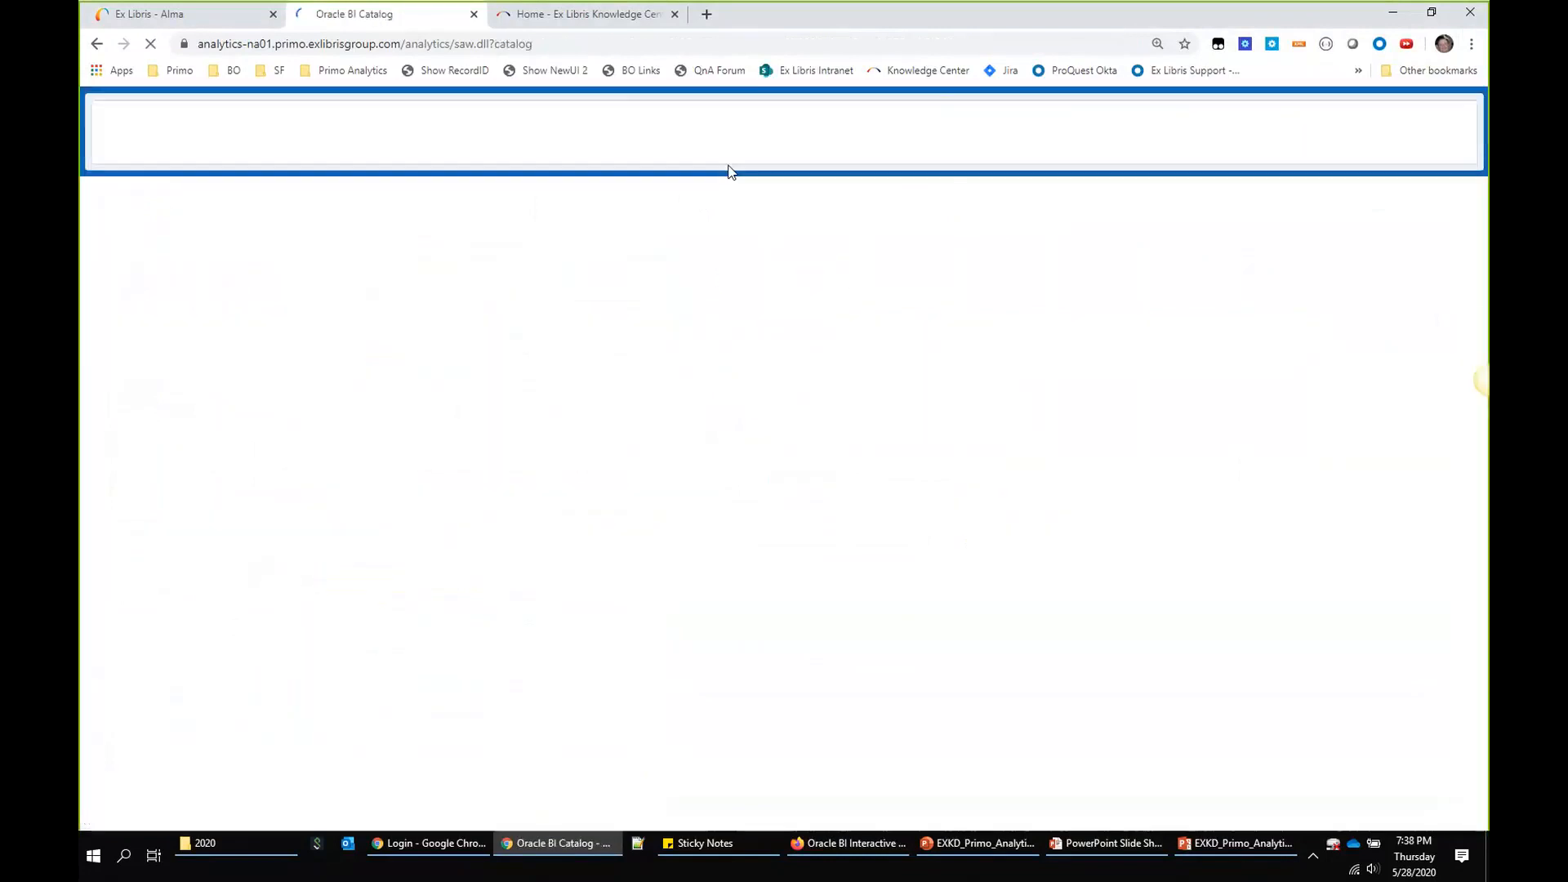